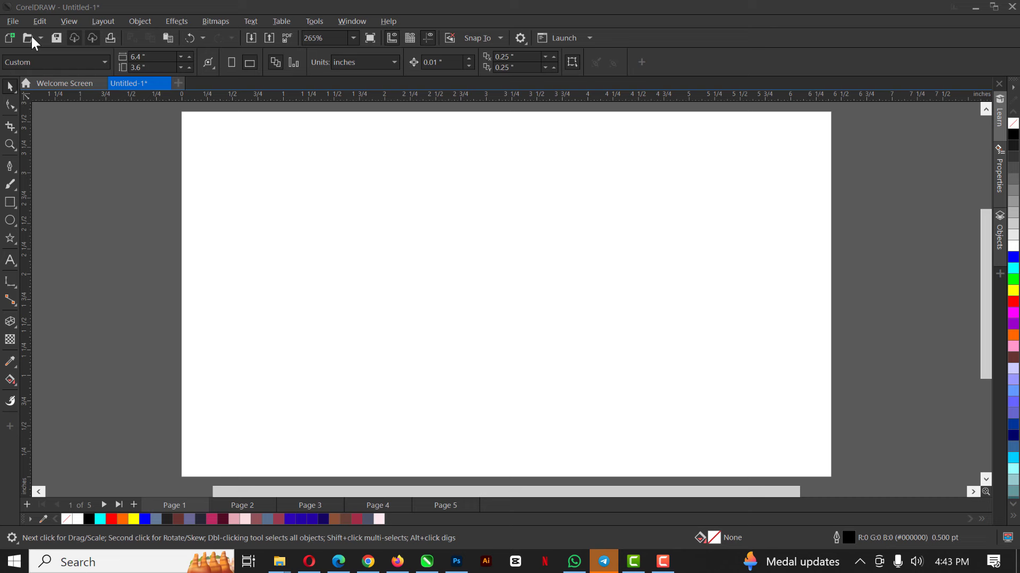
click(11, 88)
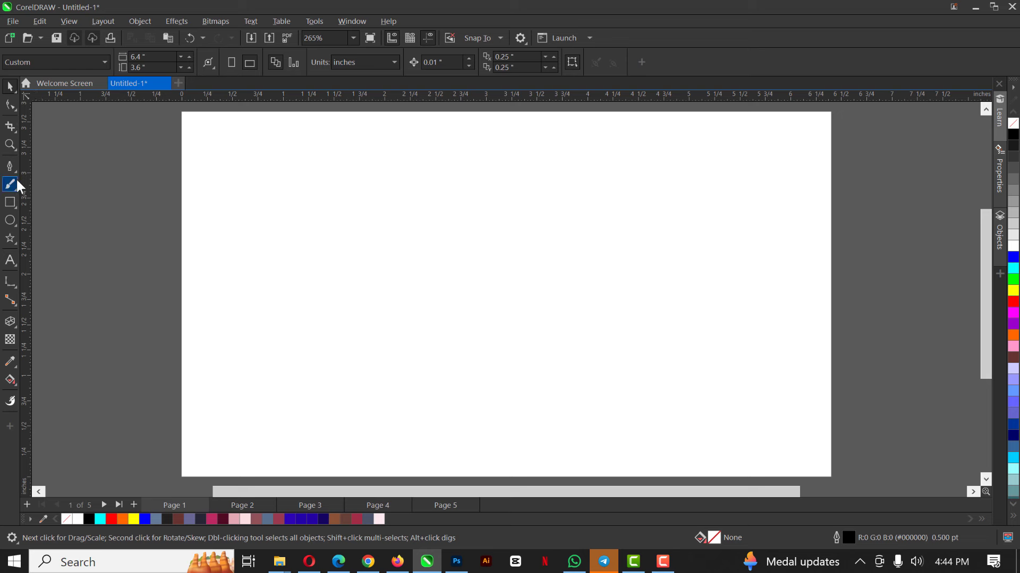
click(9, 112)
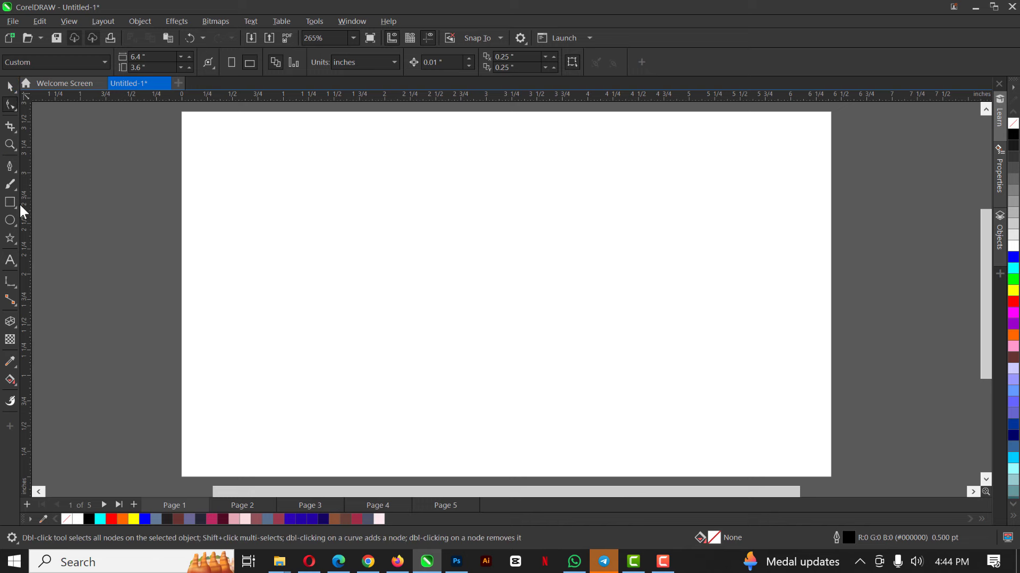
click(11, 88)
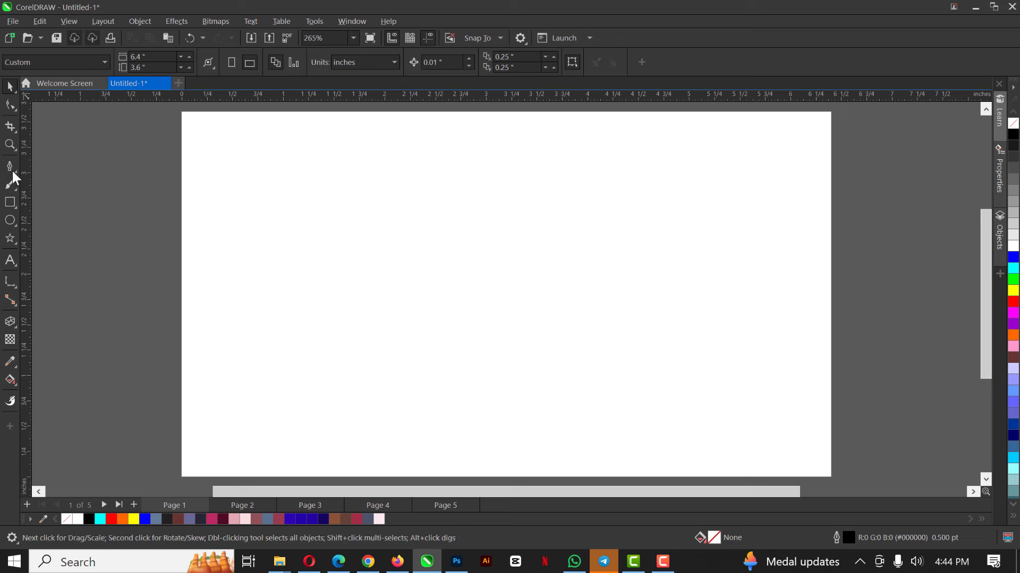
Draw a rectangle about 3.99 by 1.80 inches near the page centre, filled with blue and without an outline
click(10, 203)
mouse_move(291, 193)
mouse_down()
mouse_move(365, 266)
mouse_move(698, 375)
mouse_up()
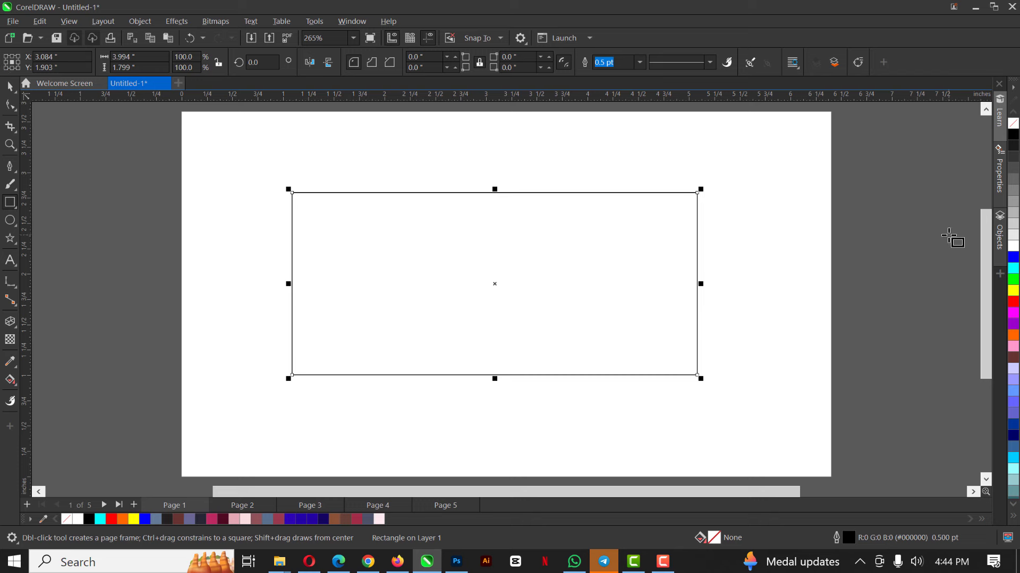
click(1014, 257)
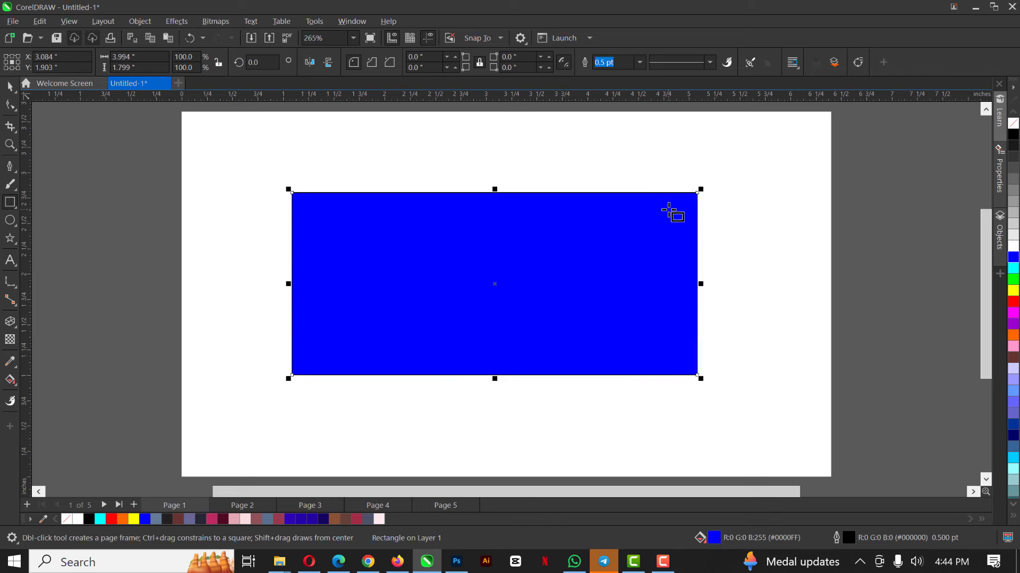
right_click(1013, 125)
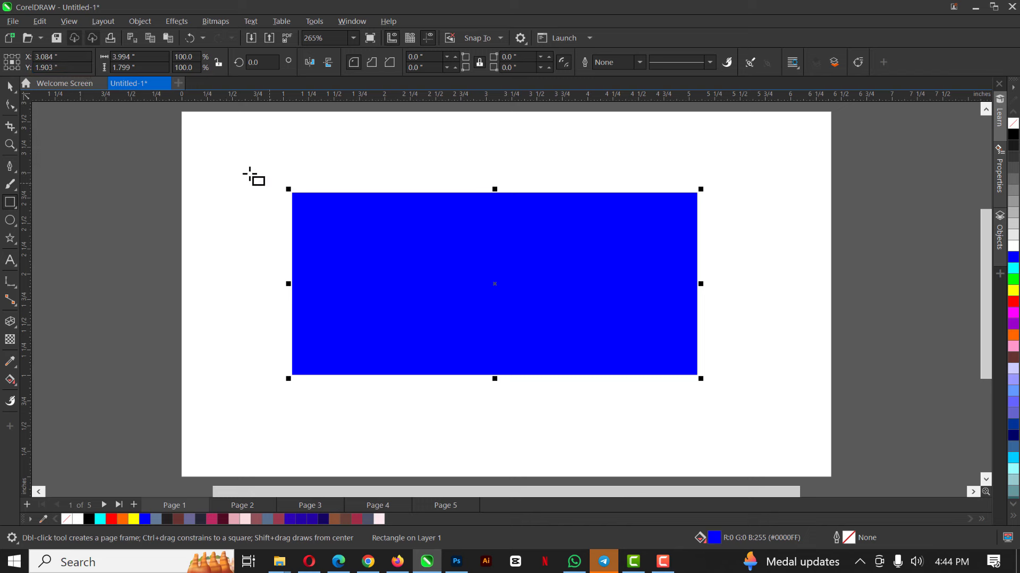
click(356, 216)
drag(214, 175, 181, 171)
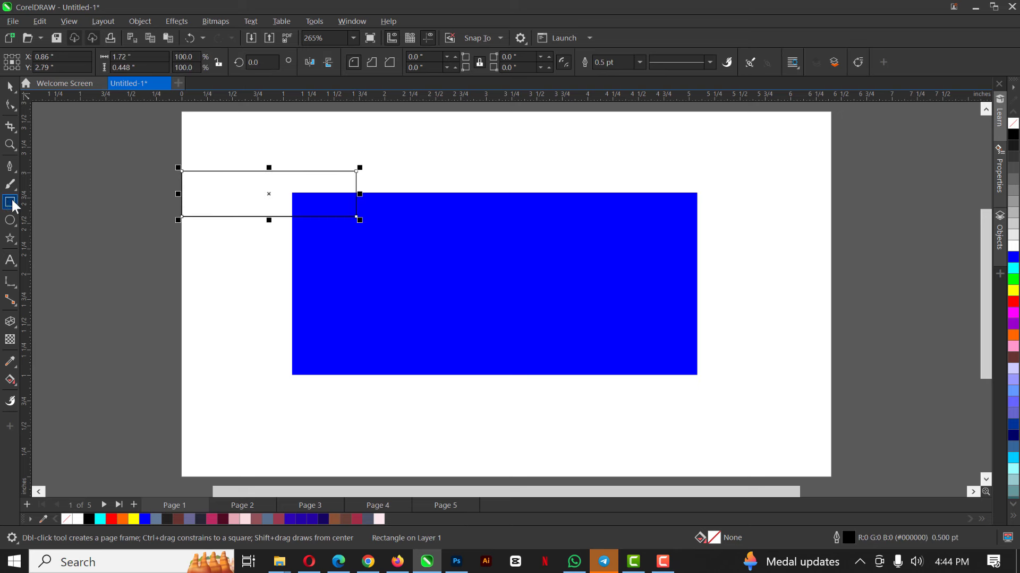
key(ctrl+z)
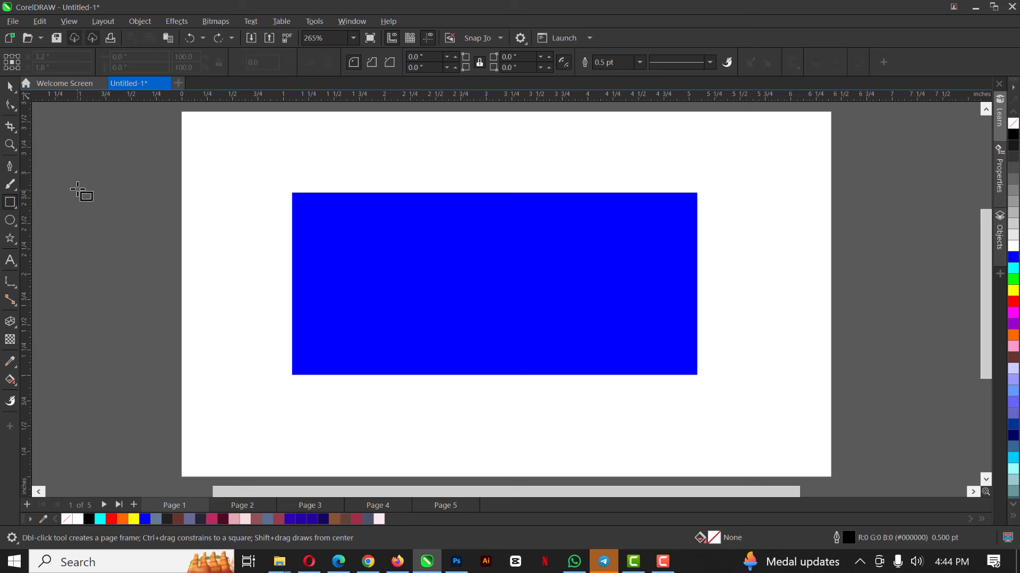
Move the blue rectangle about 0.35 inches to the right and slightly down on the page
click(10, 86)
click(485, 264)
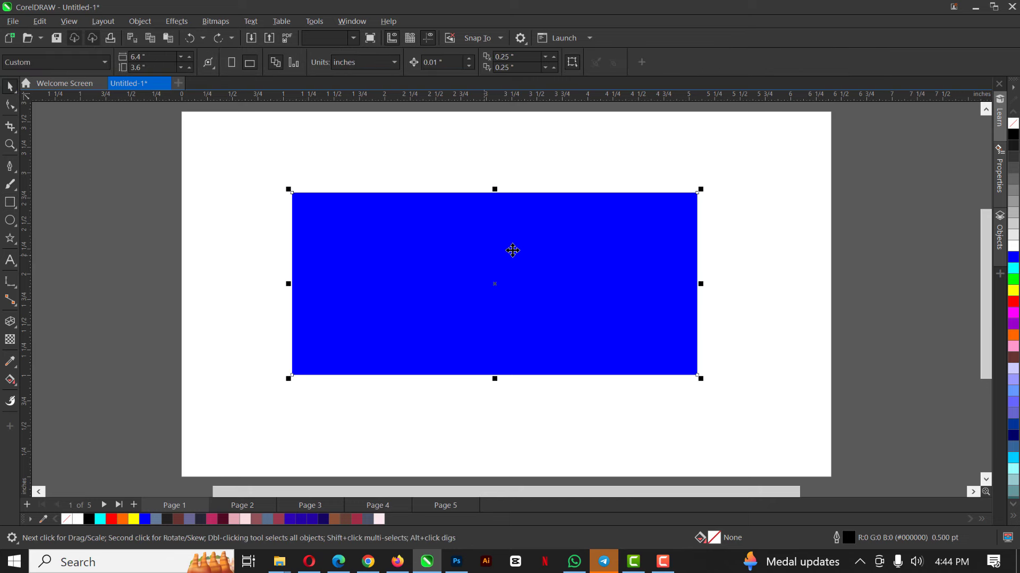
drag(477, 262, 547, 259)
Add the artistic text "TEXT TOOL" in the blank area above the blue rectangle
click(10, 261)
click(268, 178)
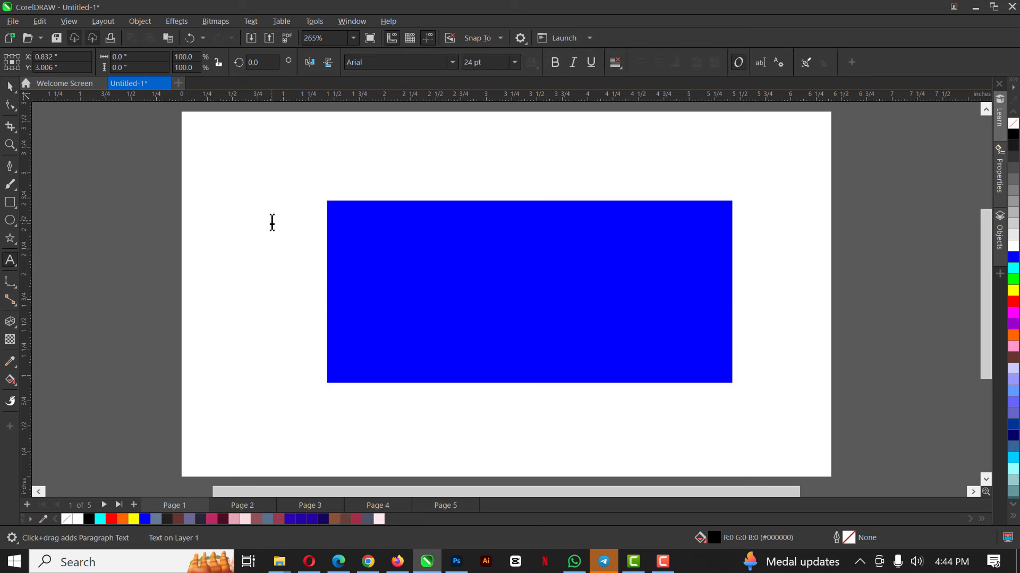
text(TEXT TOOL)
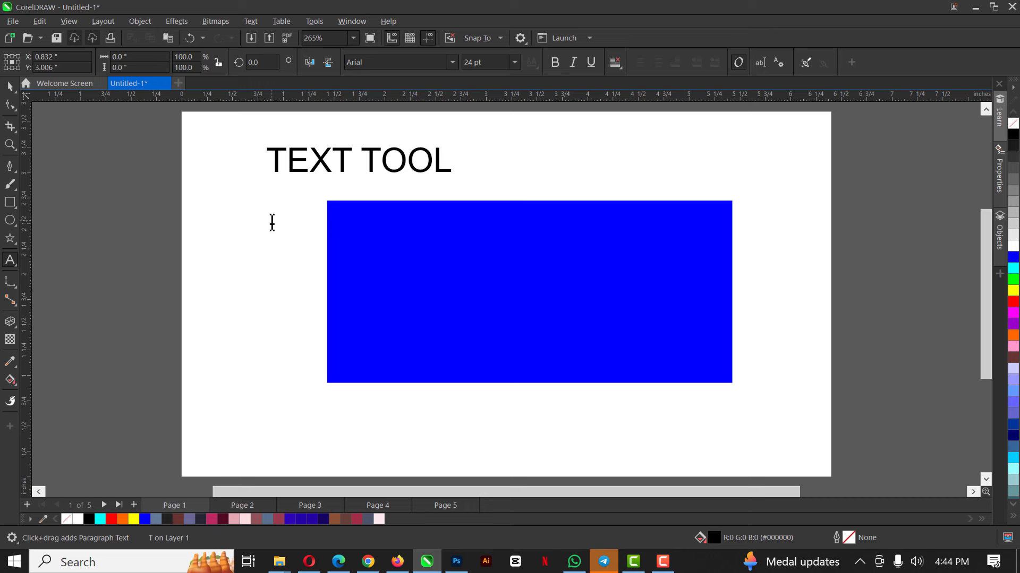
key(ctrl+space)
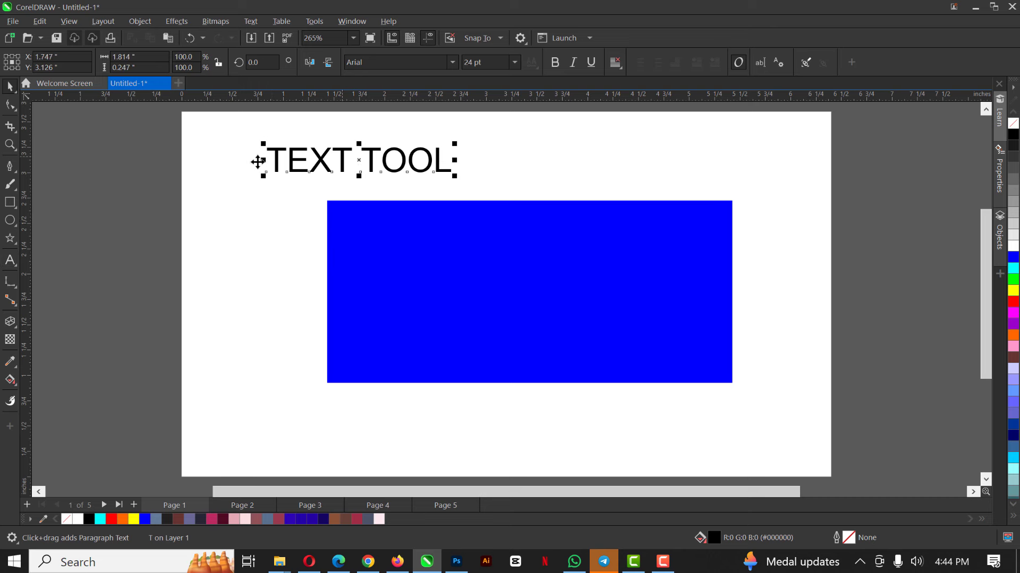
Move the "TEXT TOOL" text about 1.23 inches to the right, above the blue rectangle
click(9, 260)
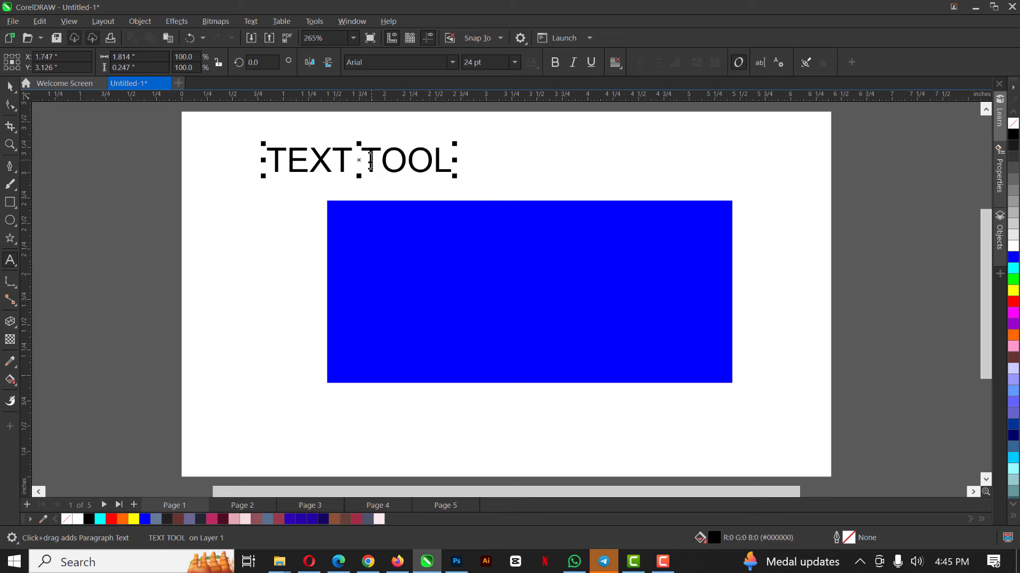
click(10, 86)
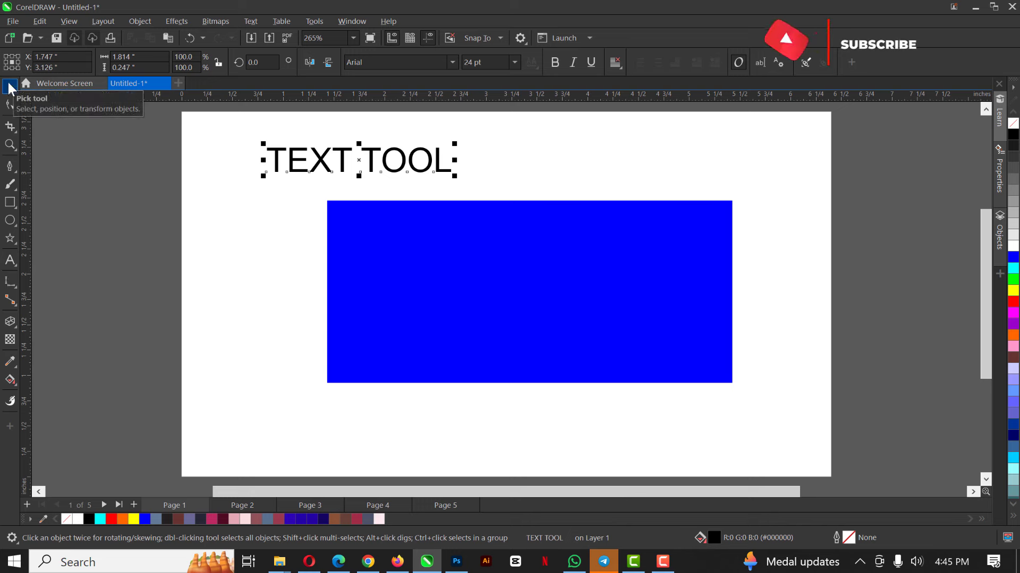
drag(356, 158, 472, 161)
Move the blue rectangle up and to the right with the Pick tool, and undo the move
click(572, 244)
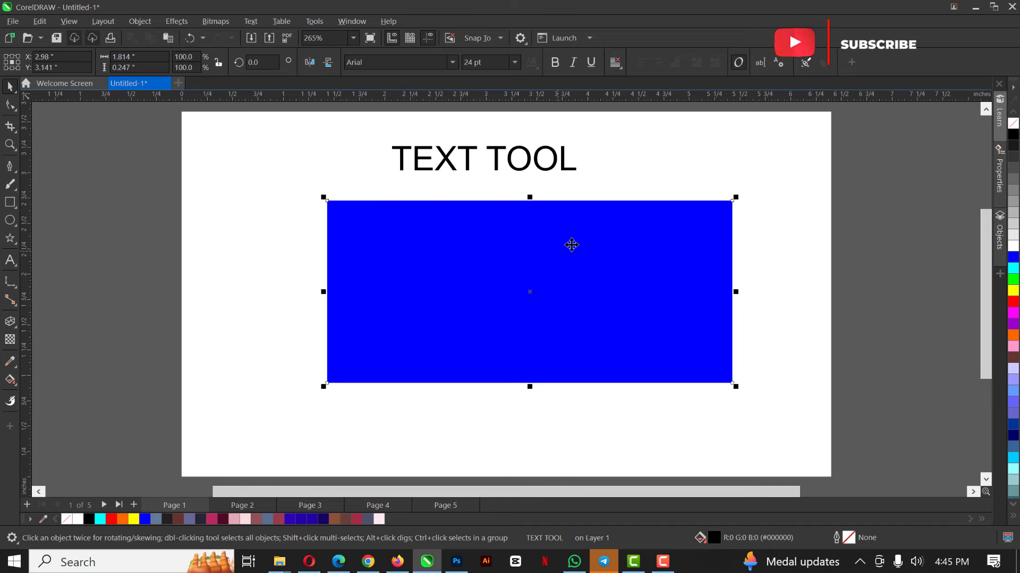
drag(571, 244, 620, 220)
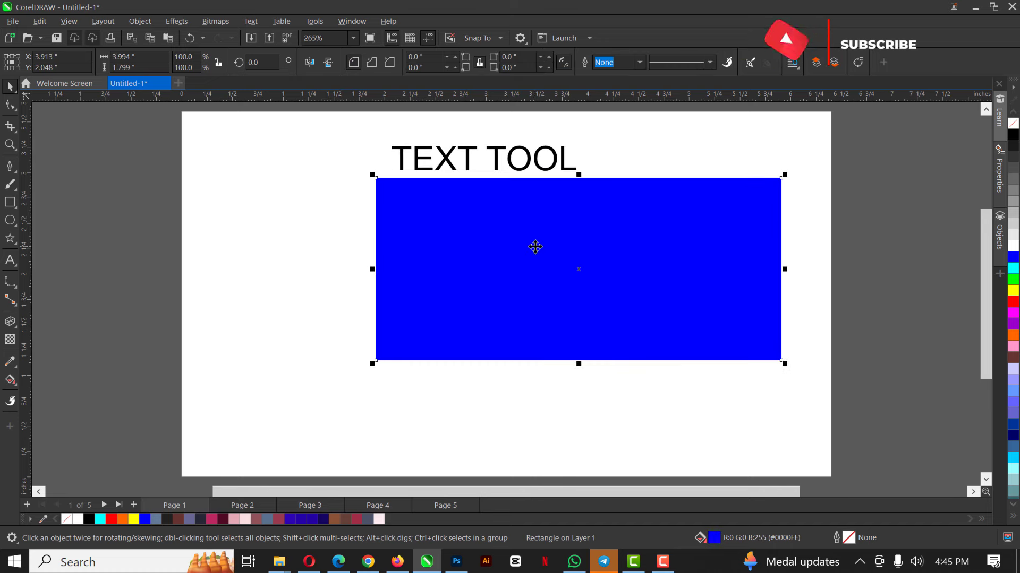
key(ctrl+z)
Shift the "TEXT TOOL" text slightly right and down, and delete it from the page
click(468, 159)
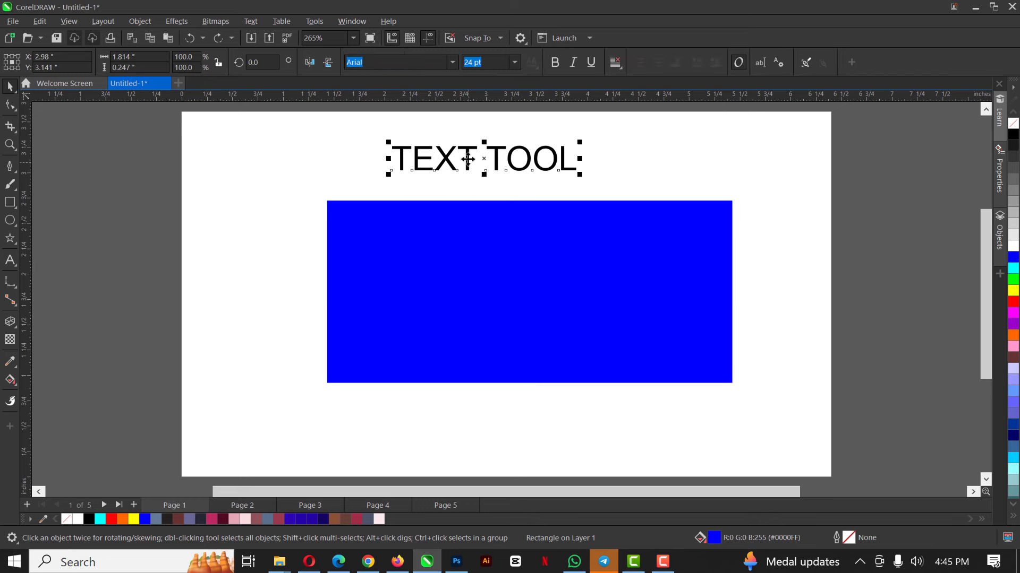
drag(486, 168, 504, 179)
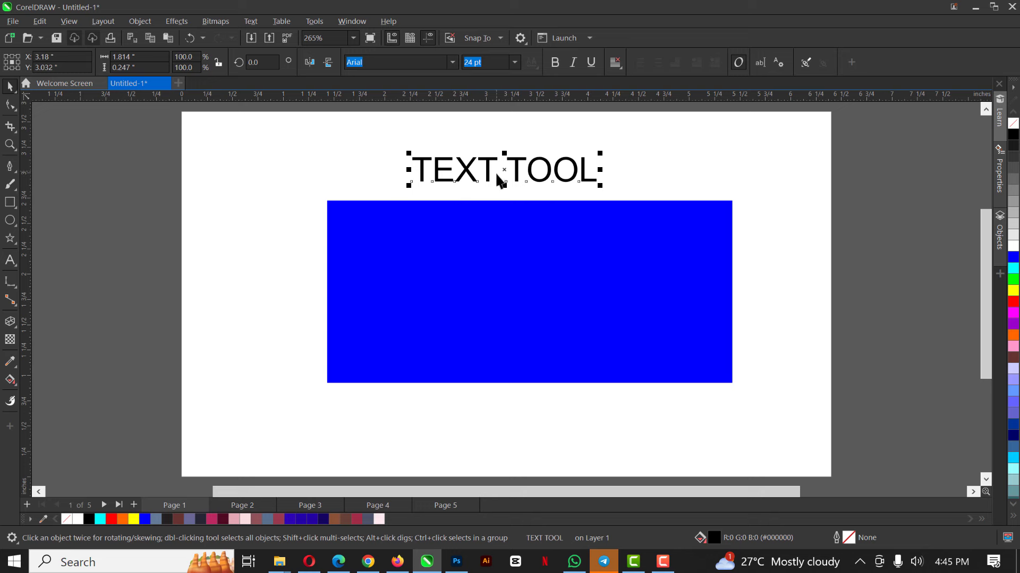
key(Delete)
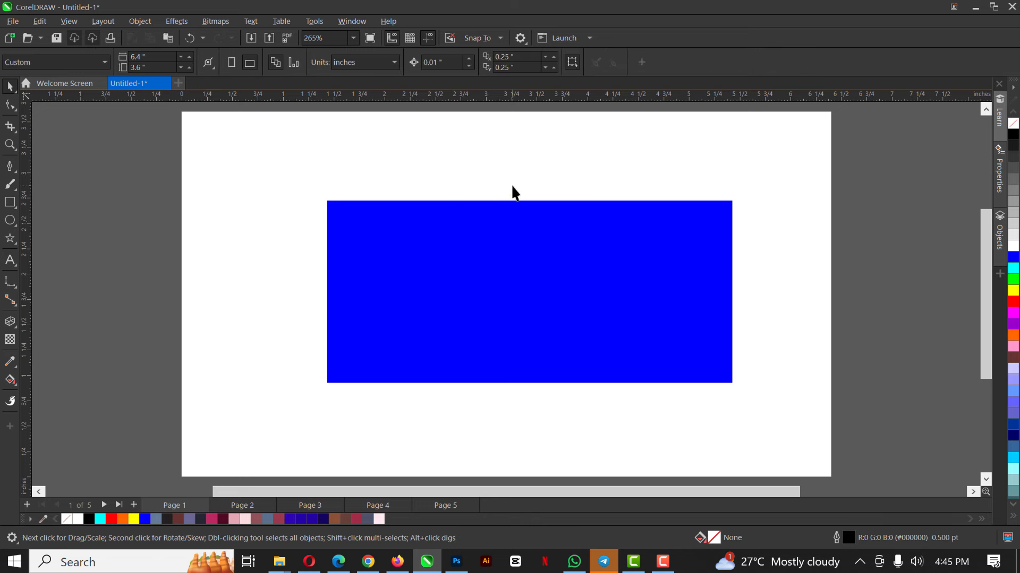
click(504, 217)
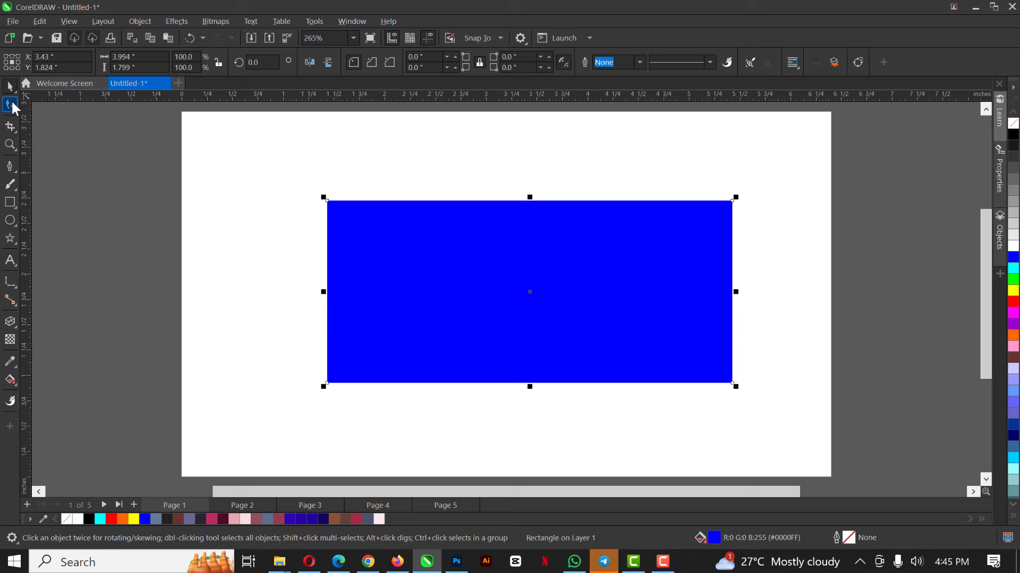
click(13, 104)
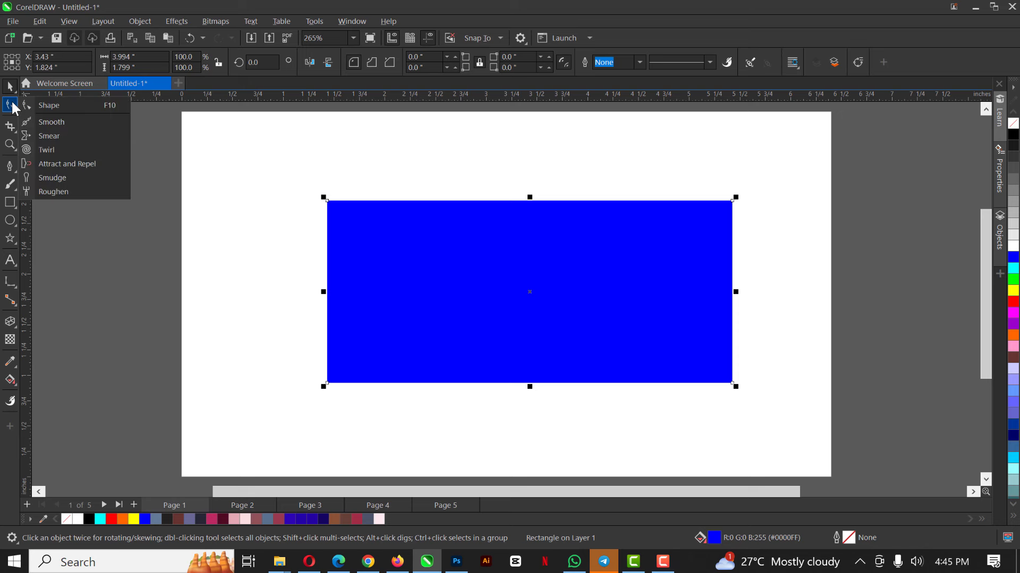
click(49, 104)
key(space)
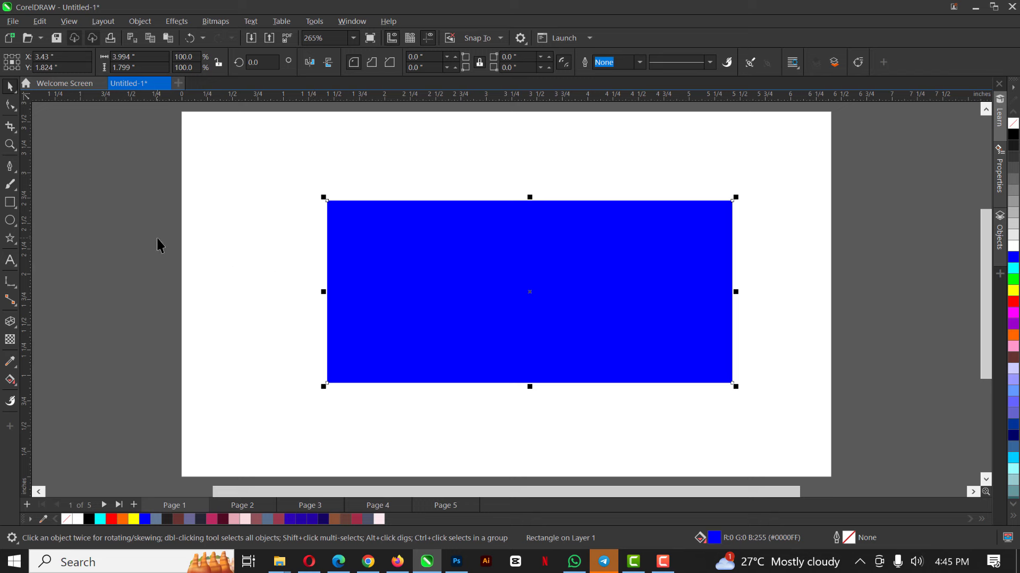
key(space)
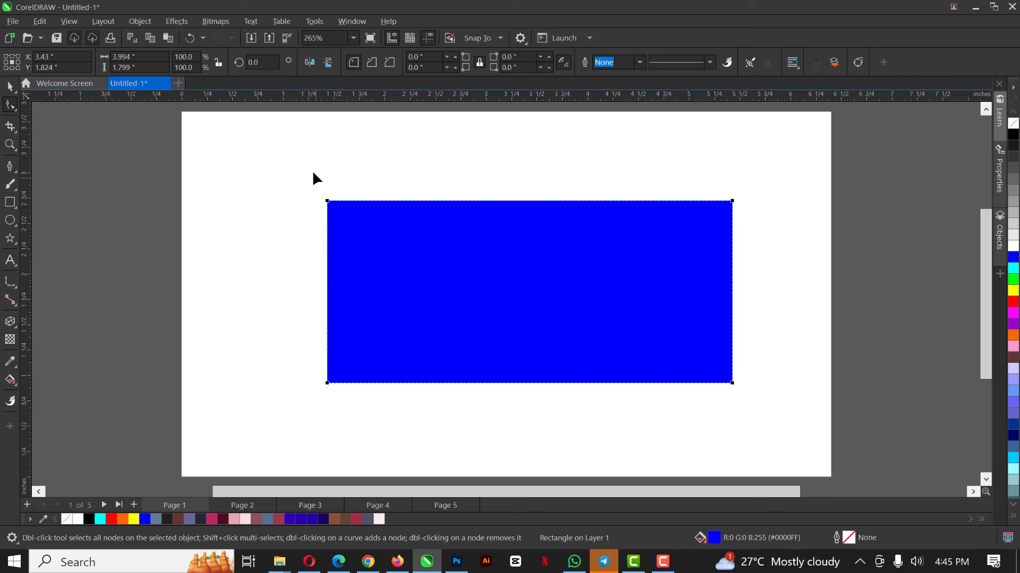
click(10, 85)
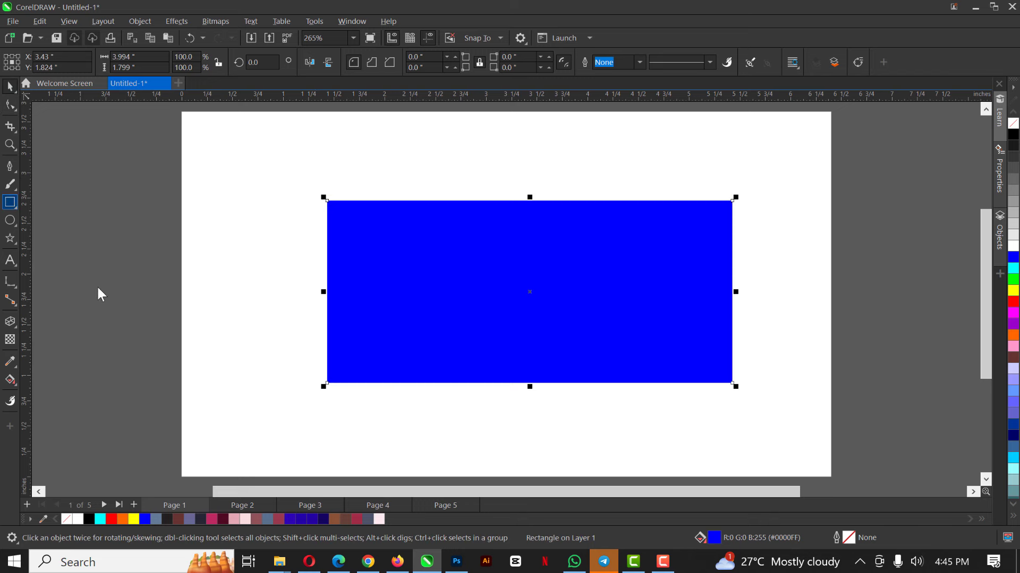
Draw a rectangle about 2.10 by 1.25 inches overlapping the blue rectangle's upper-left part, and delete it
drag(326, 141, 367, 153)
drag(542, 264, 542, 270)
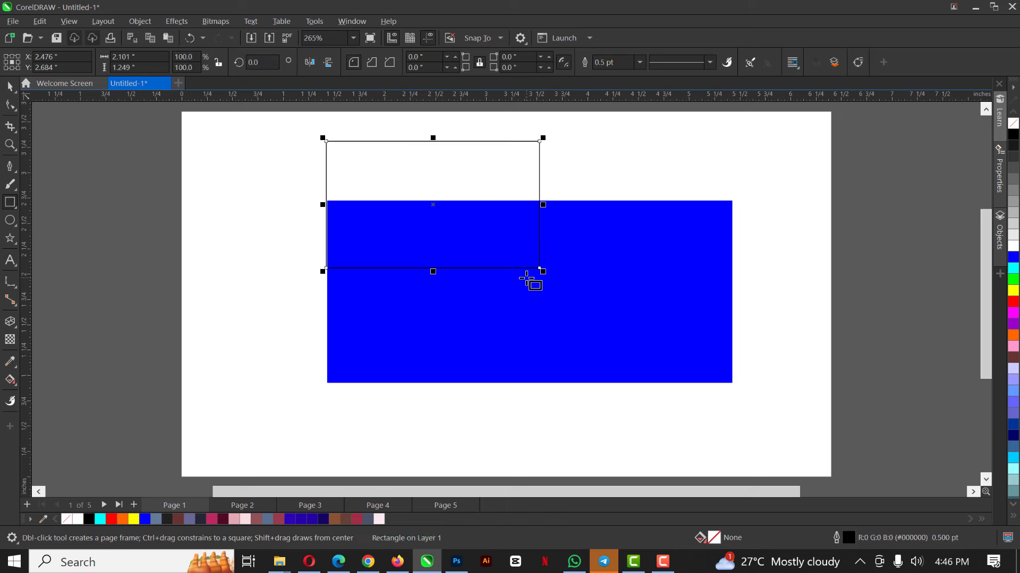
key(F10)
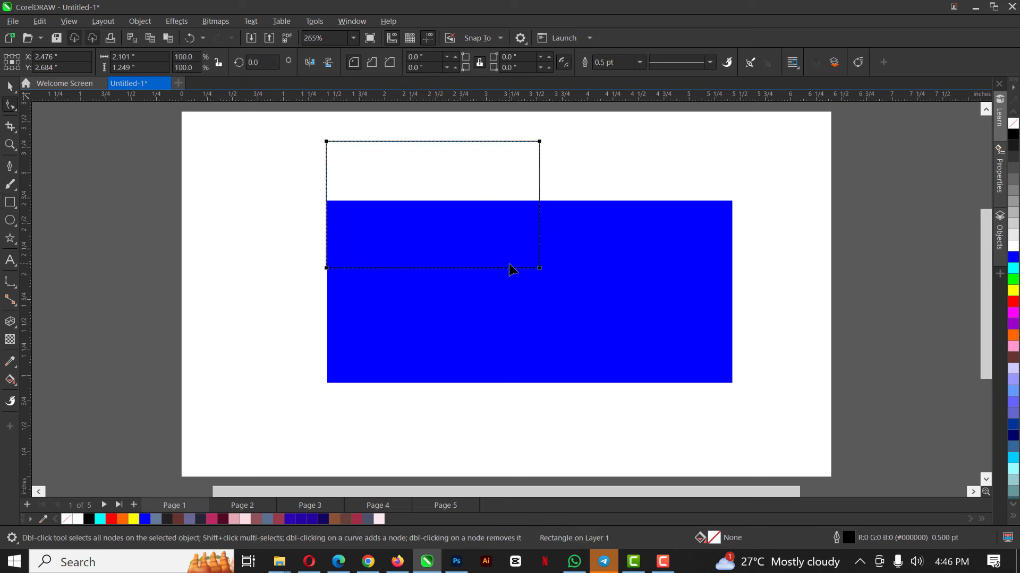
key(space)
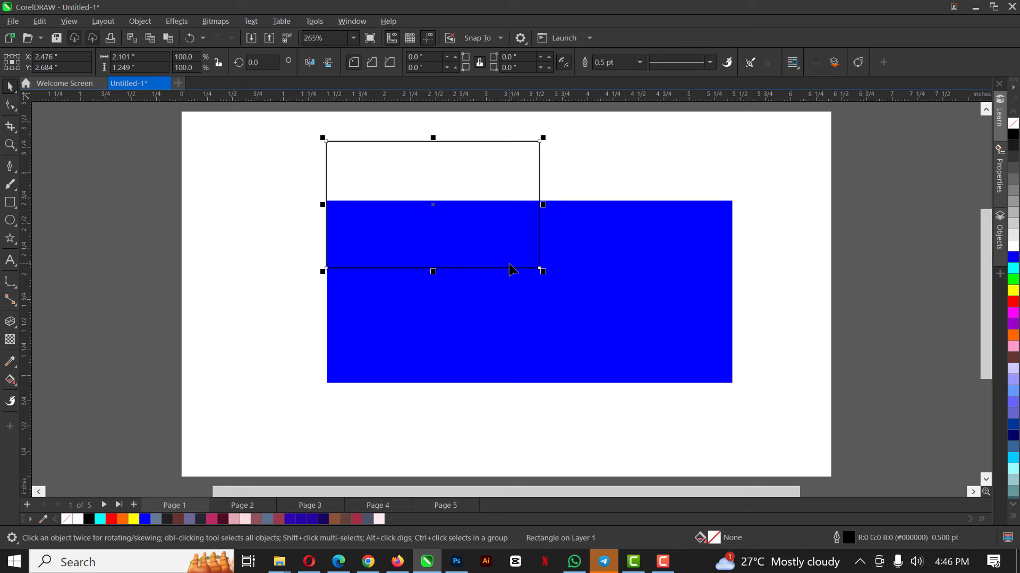
key(Delete)
Round all four corners of the blue rectangle to about 0.90 inches with the Shape tool, and undo the rounding
click(481, 239)
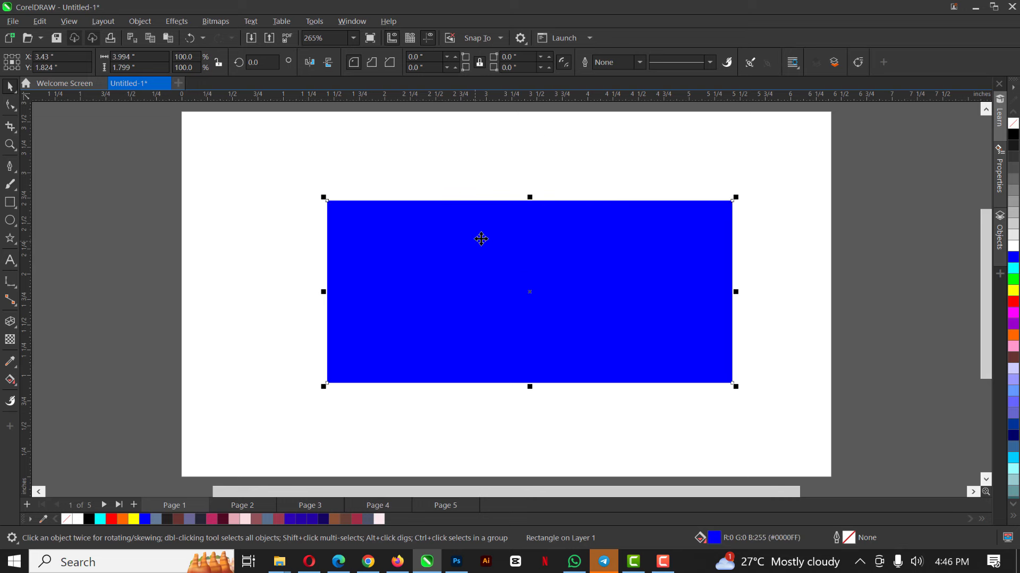
click(11, 105)
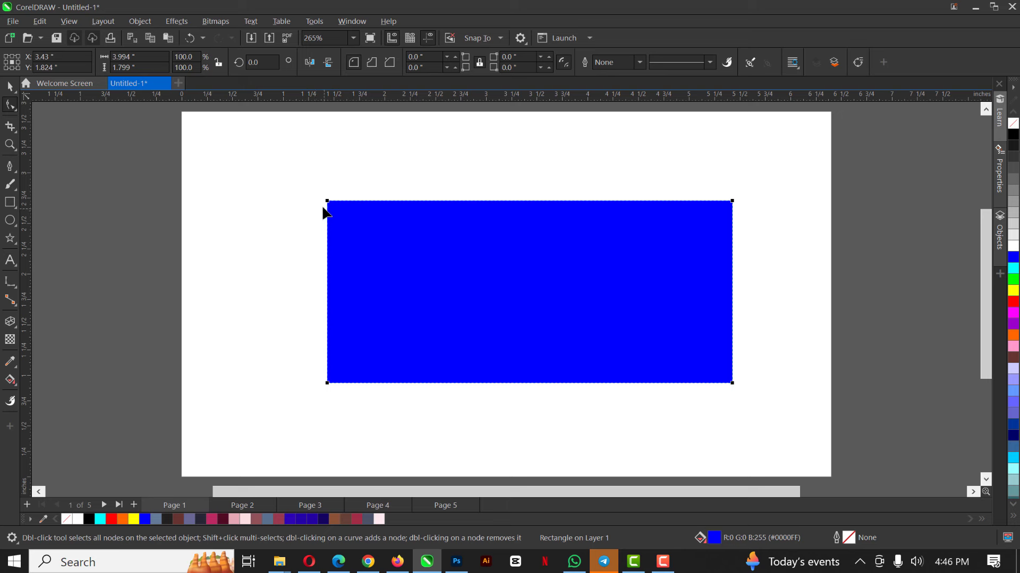
drag(327, 201, 520, 257)
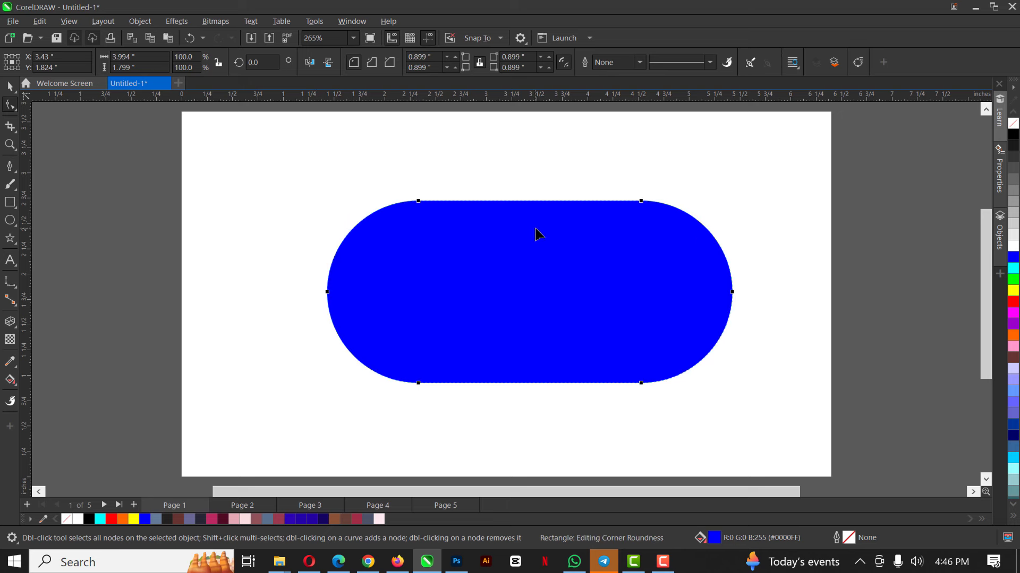
key(ctrl+z)
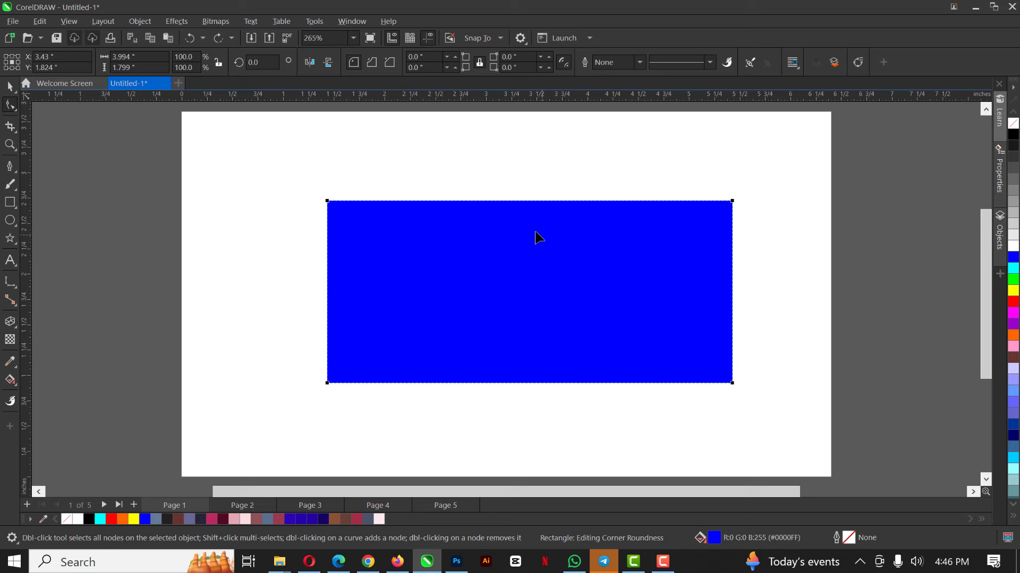
Round the blue rectangle's upper-left, lower-right and lower-left corners individually to about 0.90 inches, keeping the upper-right corner square
click(328, 201)
drag(329, 203, 565, 396)
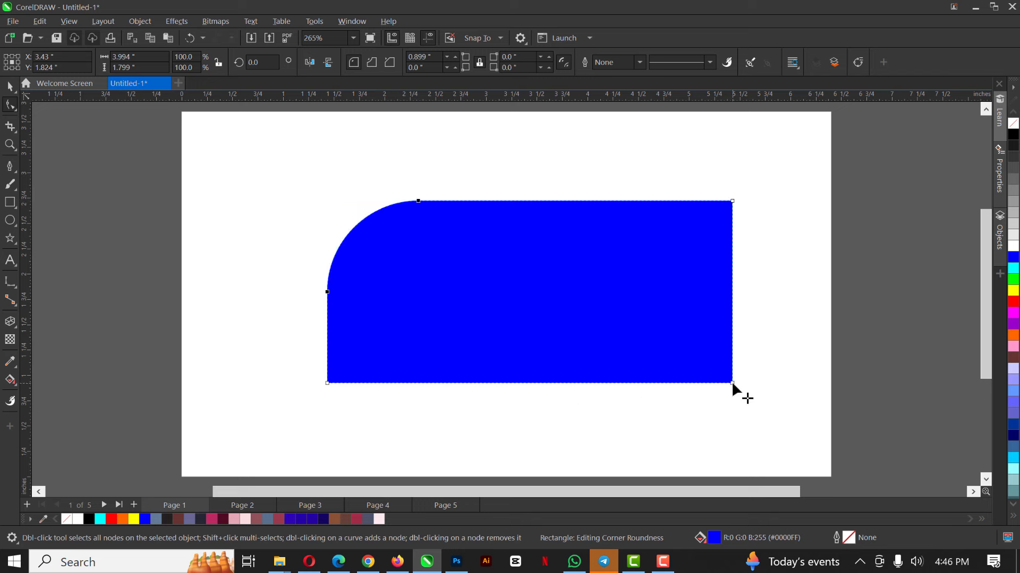
drag(731, 381, 515, 387)
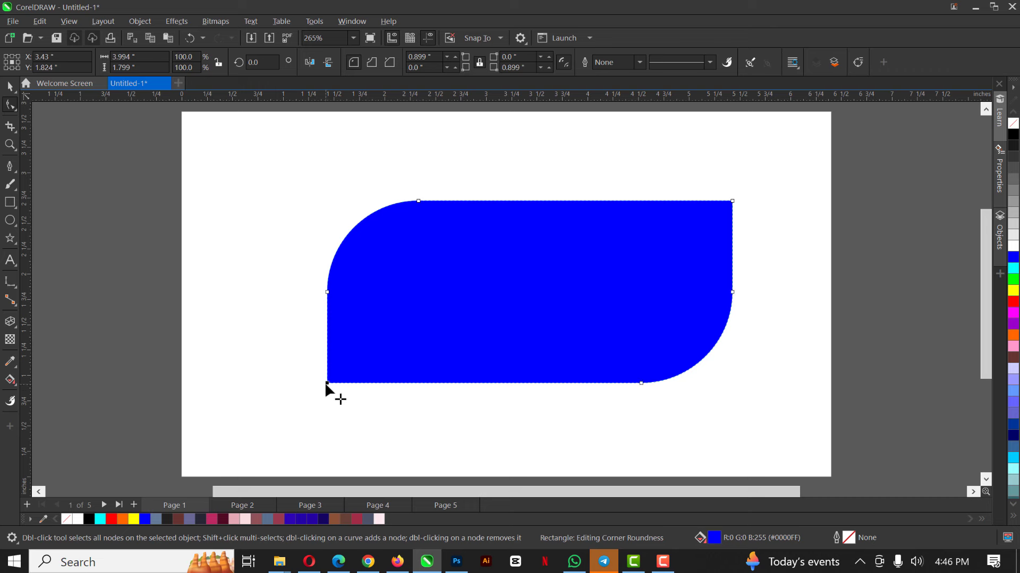
drag(325, 381, 503, 380)
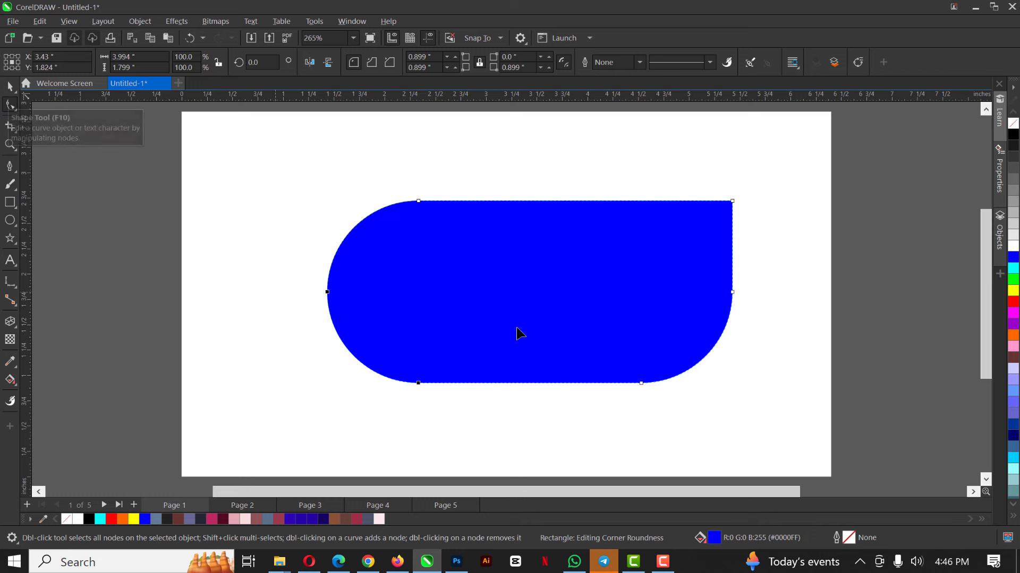
Undo the three individual corner roundings on the blue rectangle
key(ctrl+z)
key(ctrl+z)
key(ctrl+z)
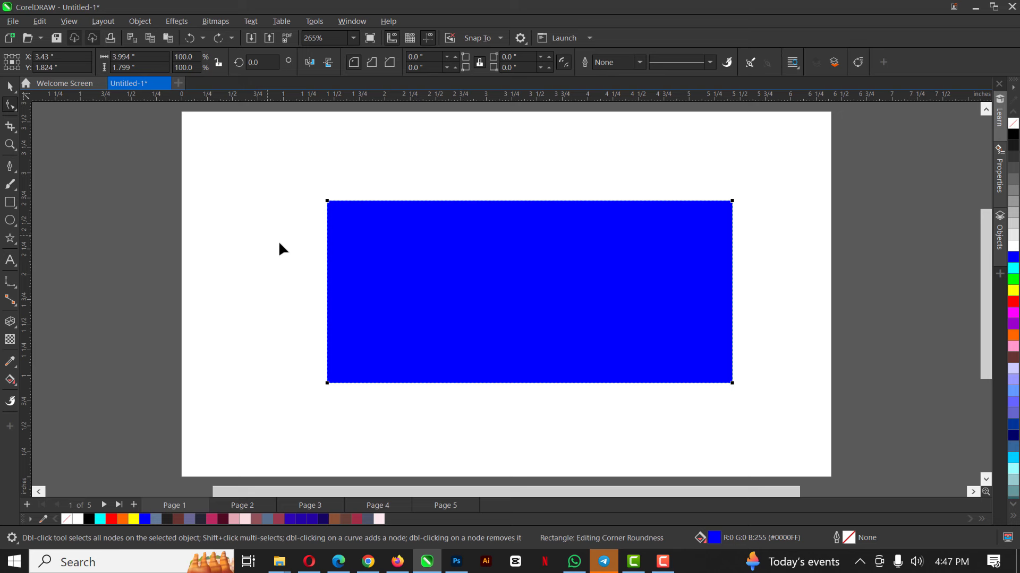
Convert the blue rectangle to curves, and undo the conversion
click(135, 21)
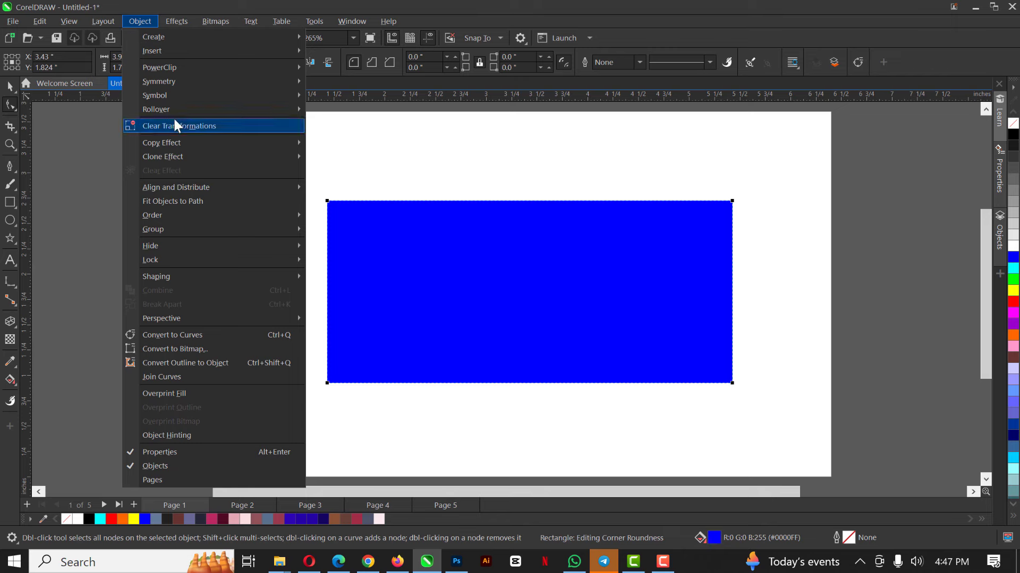
click(524, 320)
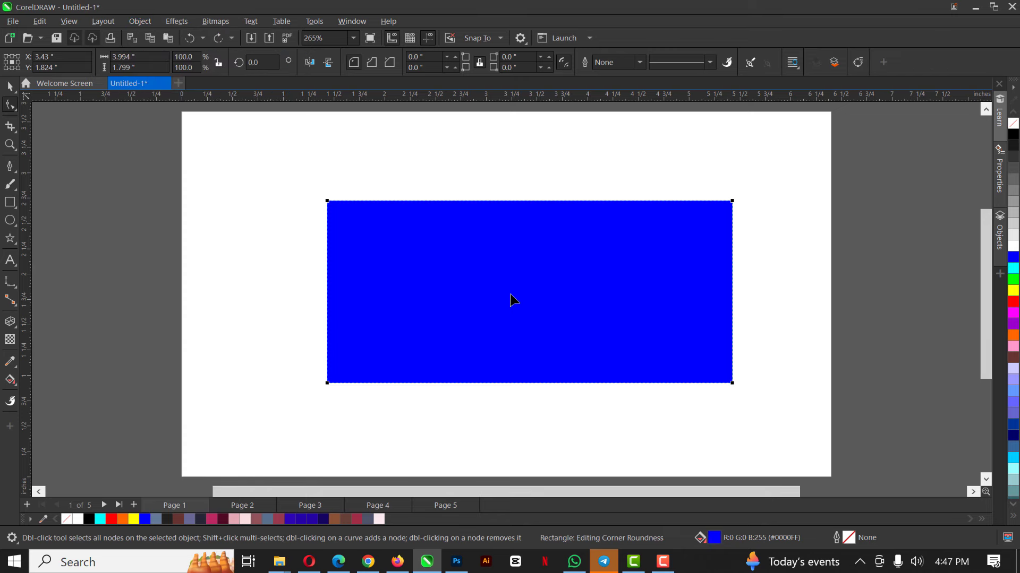
click(134, 20)
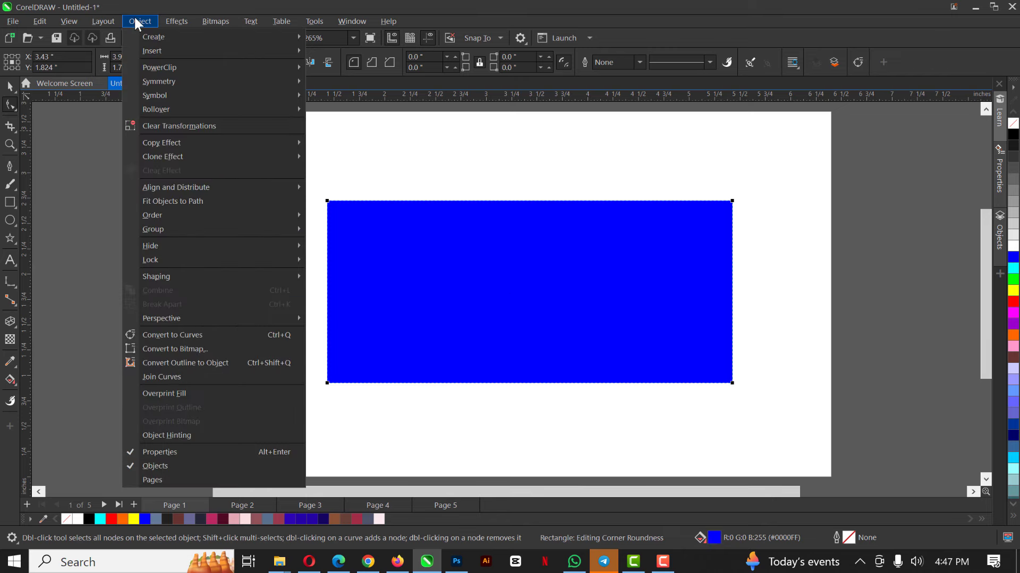
click(183, 335)
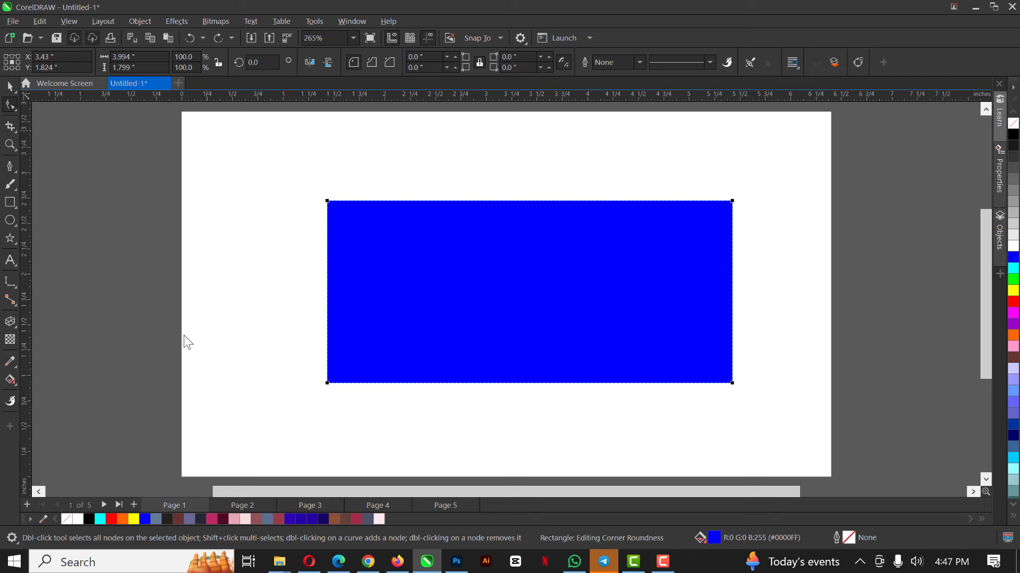
key(ctrl+z)
Convert the blue rectangle to curves and delete its upper-left node to leave a triangle
right_click(389, 246)
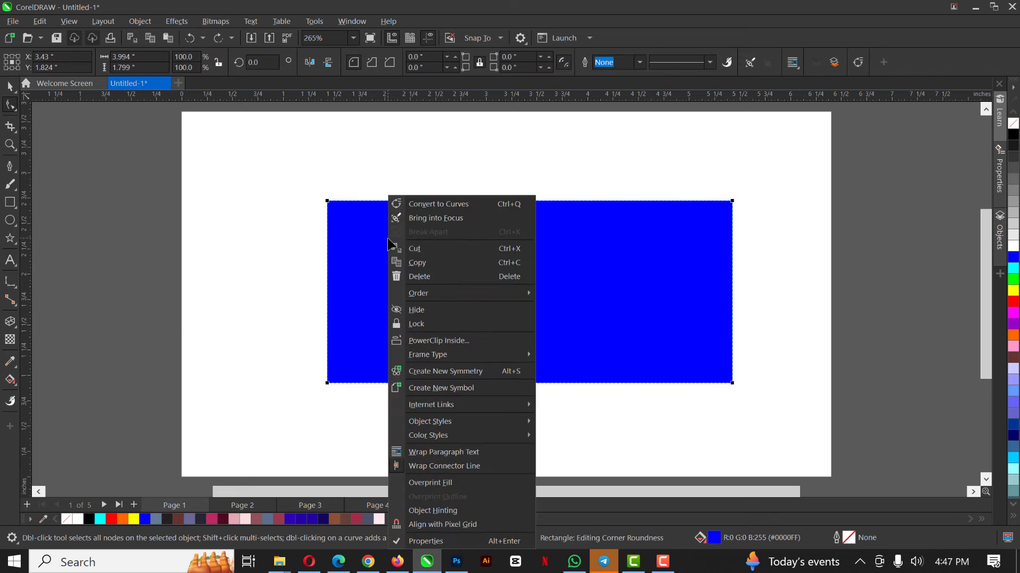
click(463, 207)
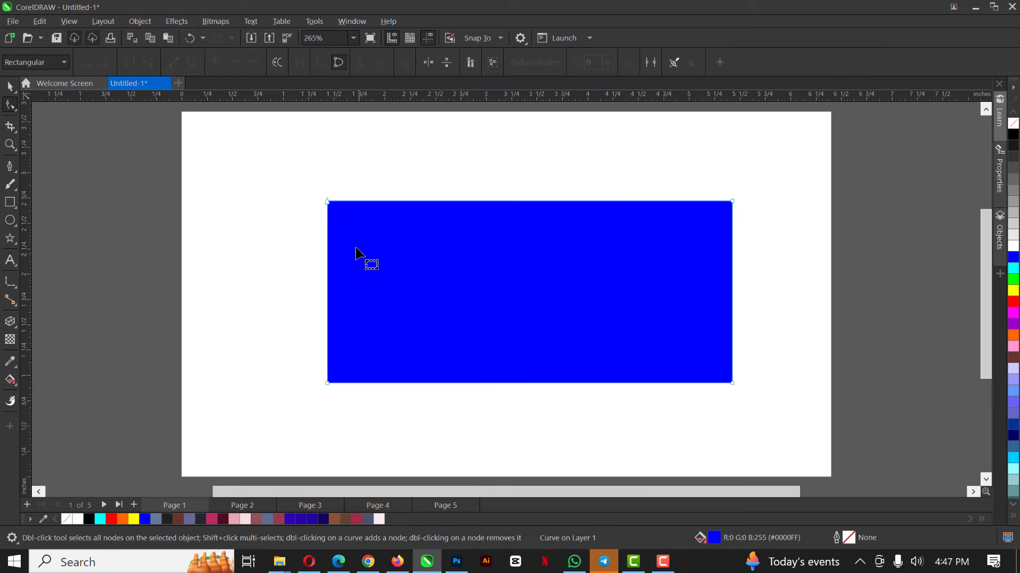
click(327, 201)
key(Delete)
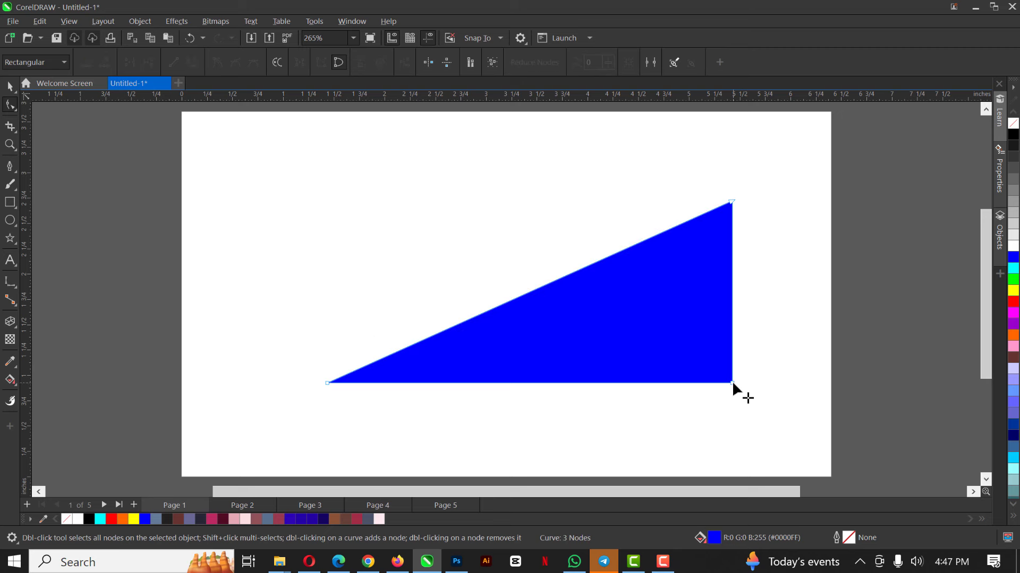
Reposition the blue triangle's lower-right and lower-left nodes to form a roughly symmetrical, downward-pointing triangle
drag(732, 381, 587, 443)
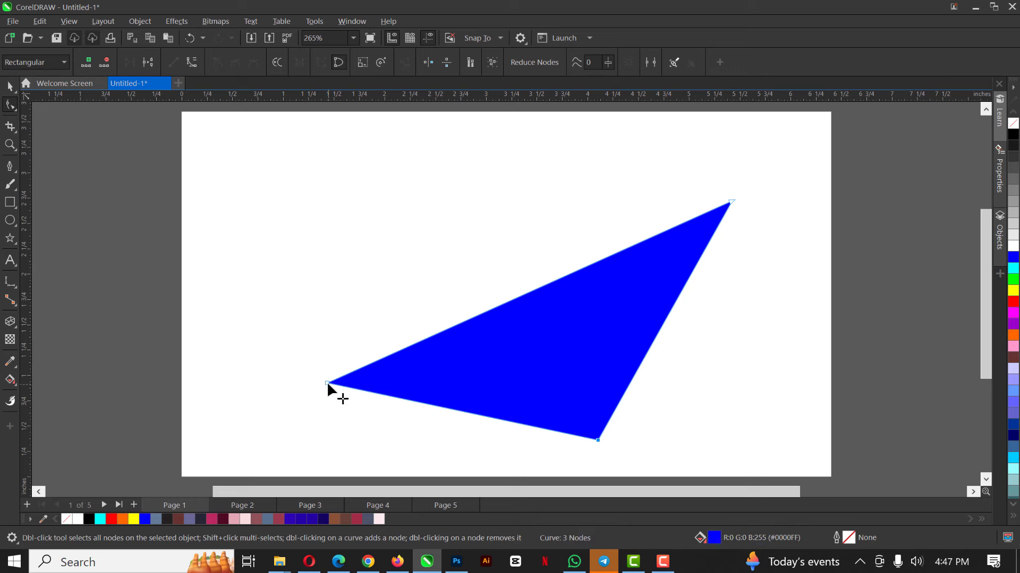
drag(327, 381, 375, 202)
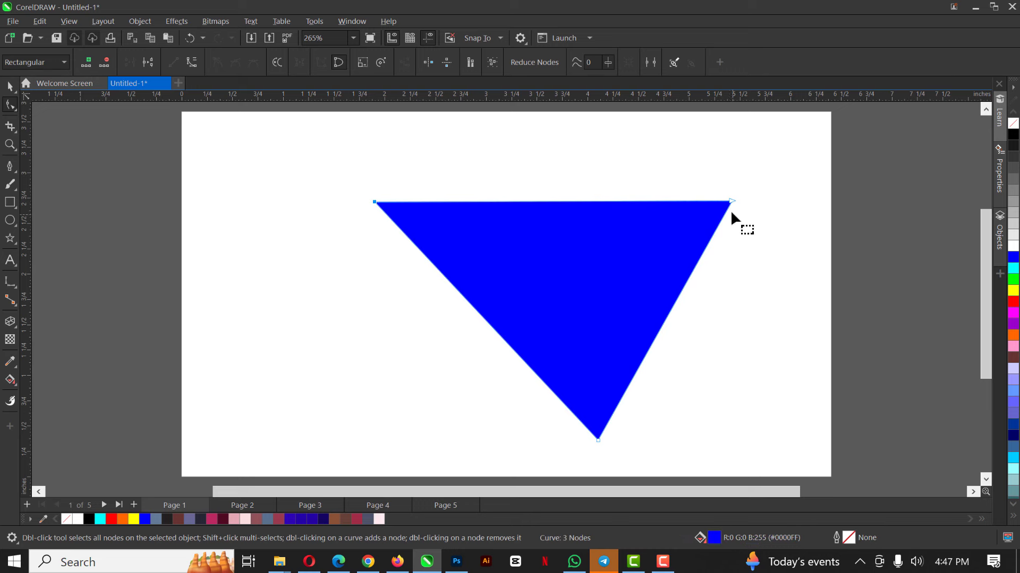
drag(597, 440, 561, 428)
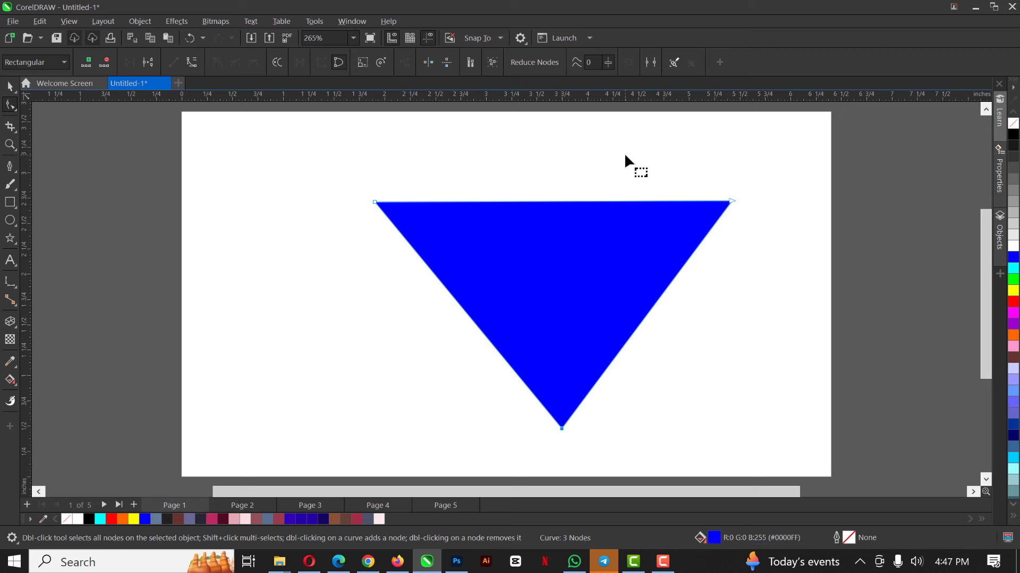
Undo the node moves, the node deletion and the curve conversion to restore the blue rectangle
key(ctrl+z)
key(ctrl+z)
key(ctrl+z)
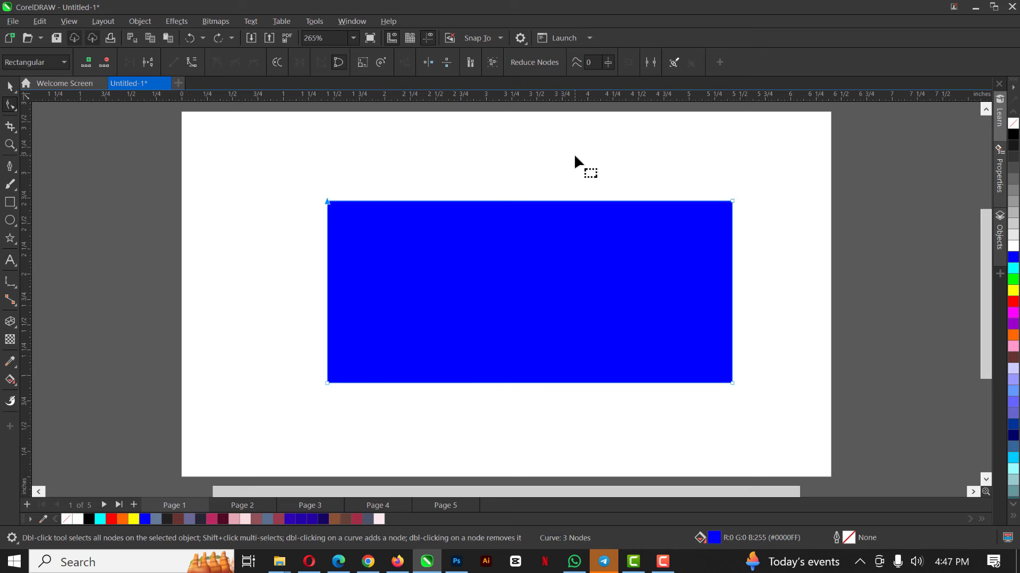
key(ctrl+z)
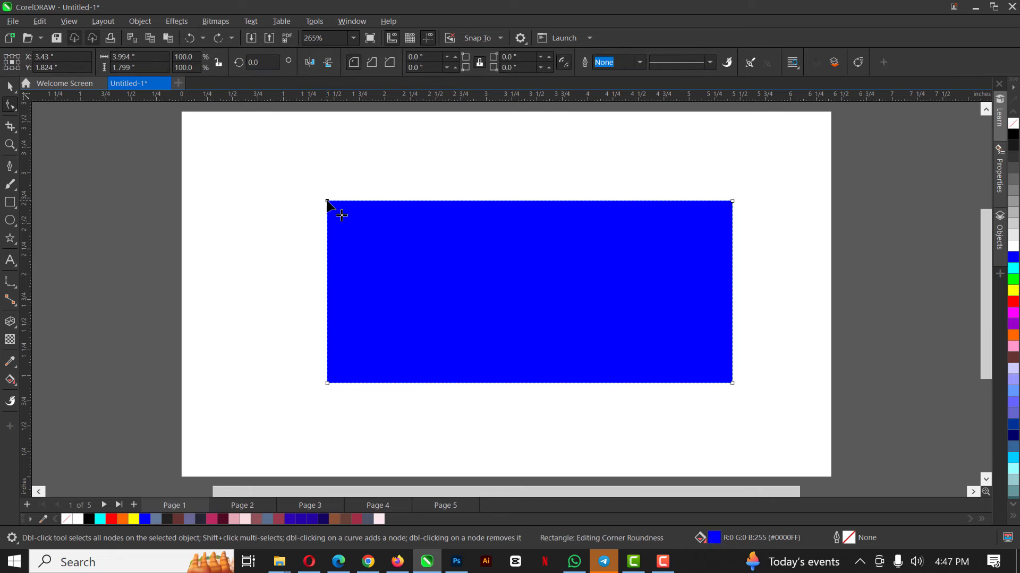
Round all four corners of the blue rectangle to about 0.90 inches with the Shape tool, and delete the shape
drag(340, 211, 494, 335)
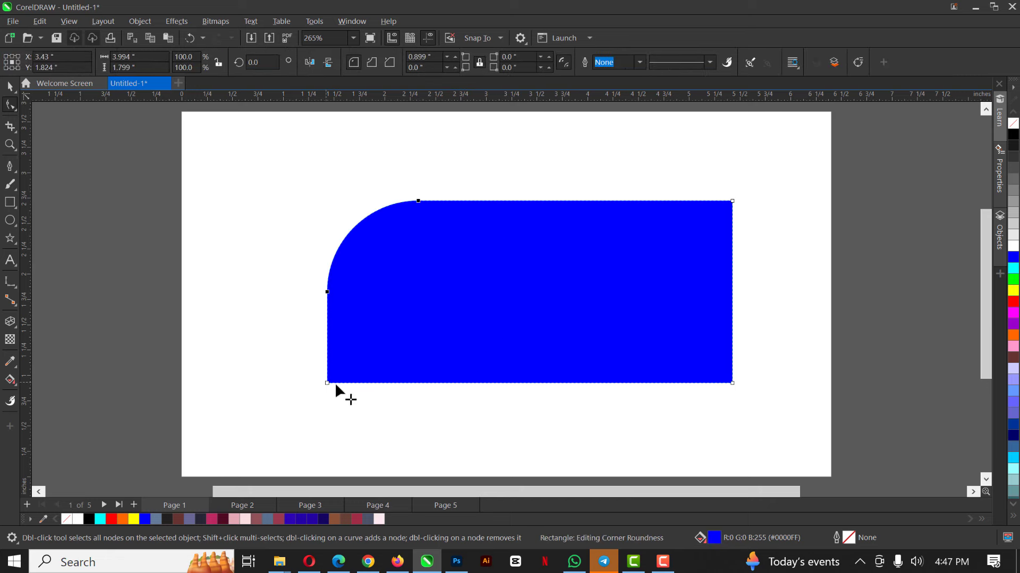
drag(335, 384, 482, 412)
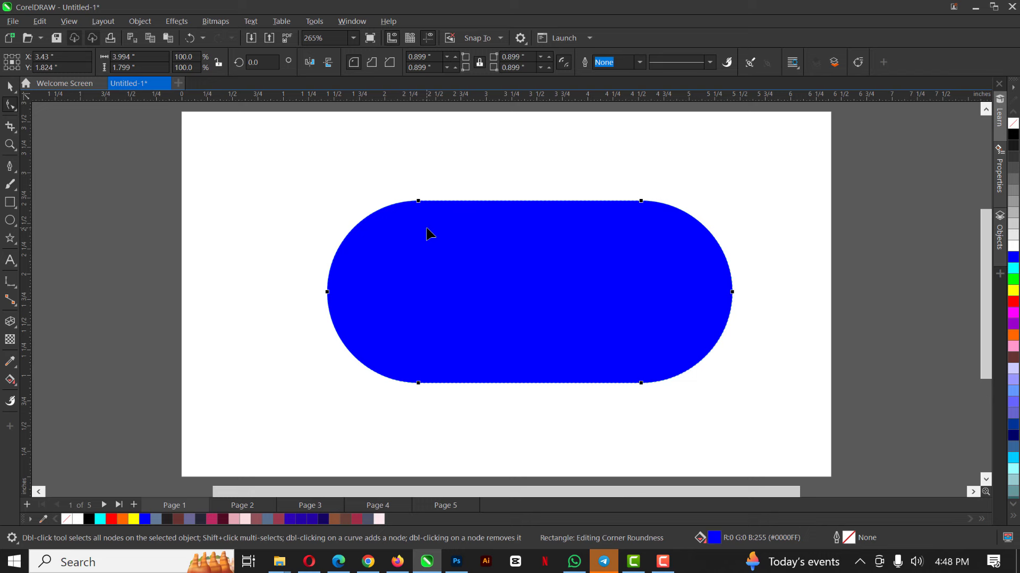
key(space)
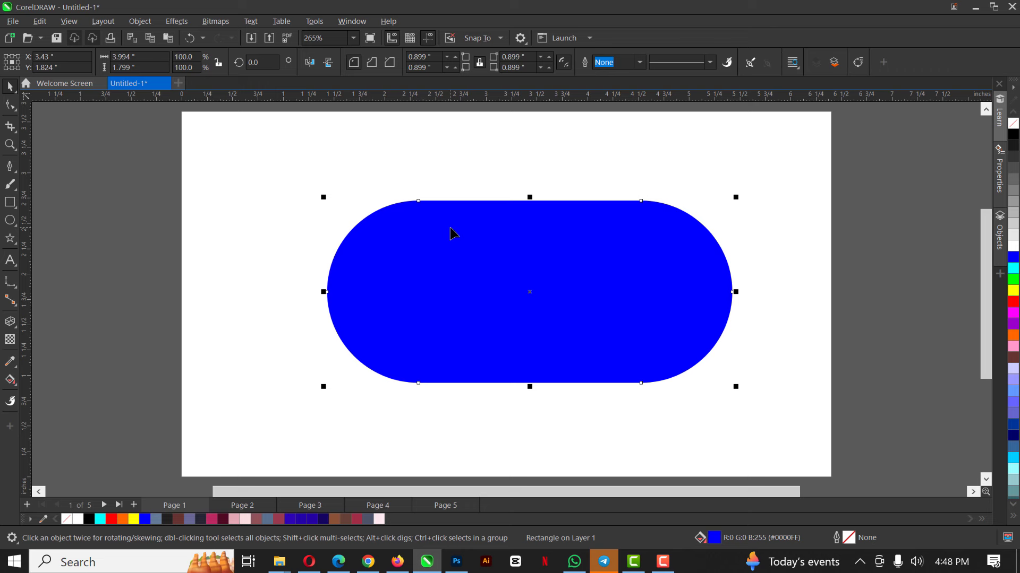
key(Delete)
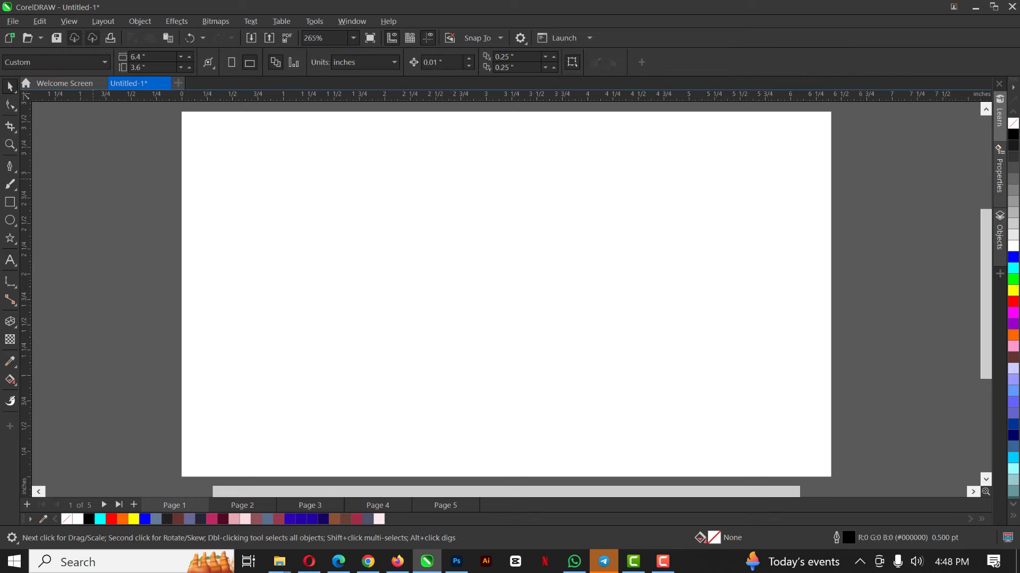
Add the artistic text "AGE" near the middle of the empty page
click(10, 260)
click(413, 279)
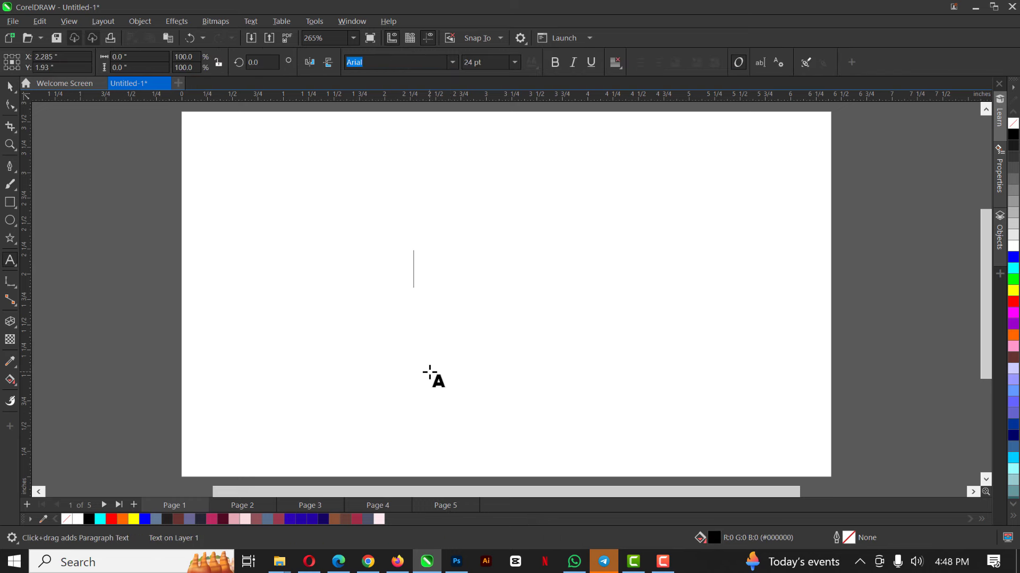
text(AGE)
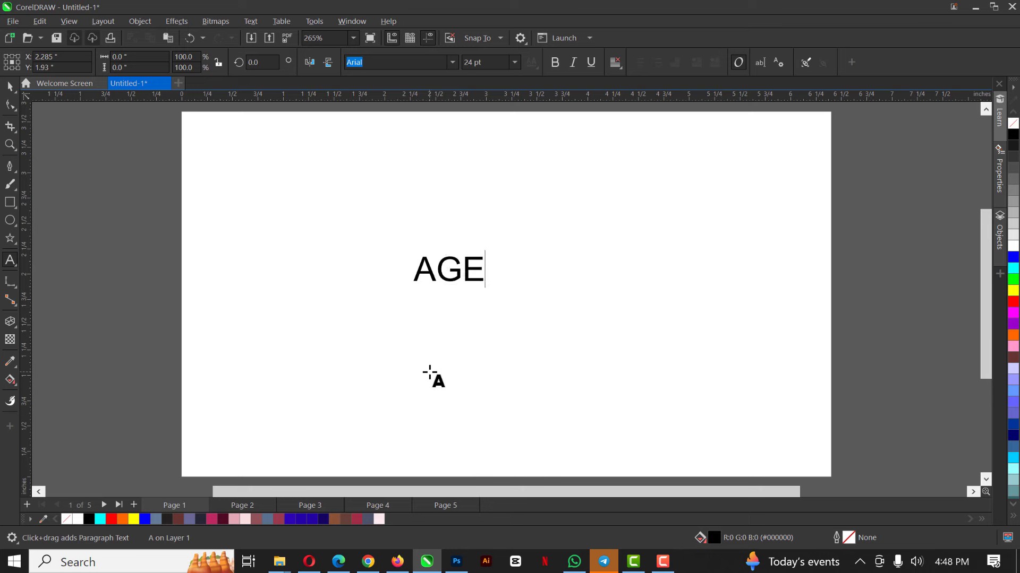
key(Escape)
Set the font of the "AGE" text to Angelic Child
scroll(446, 269, up, 3)
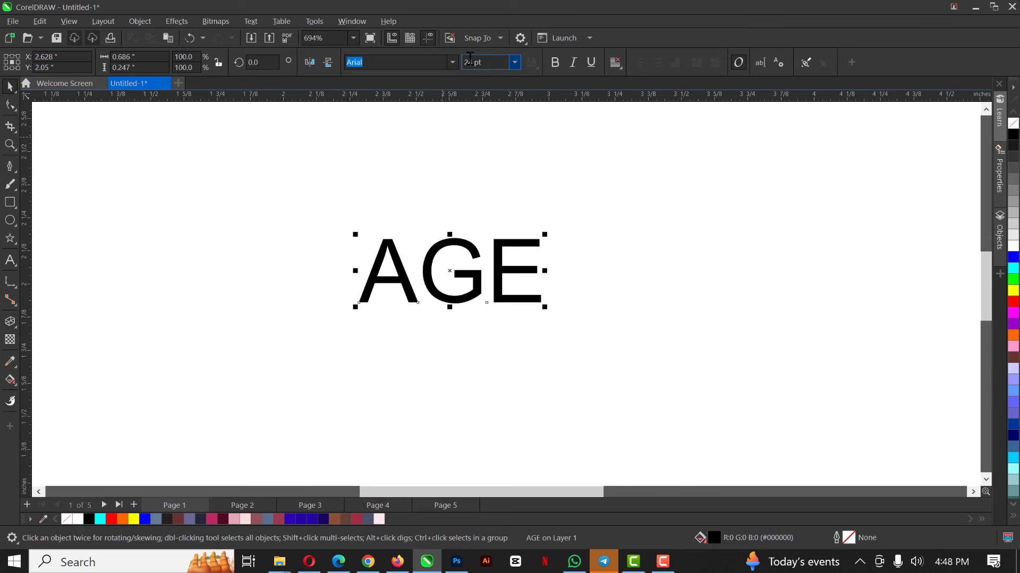
click(453, 62)
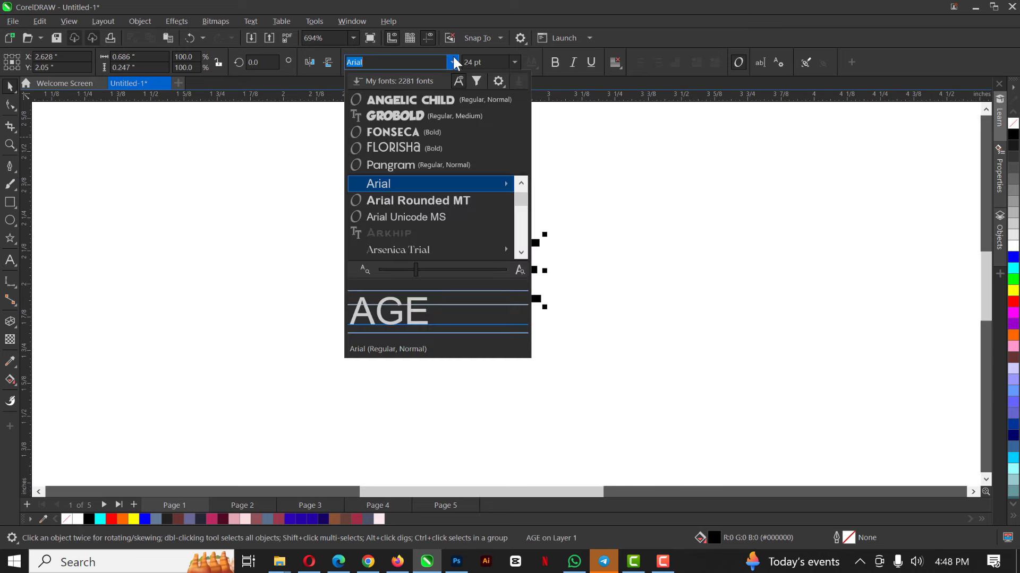
click(431, 99)
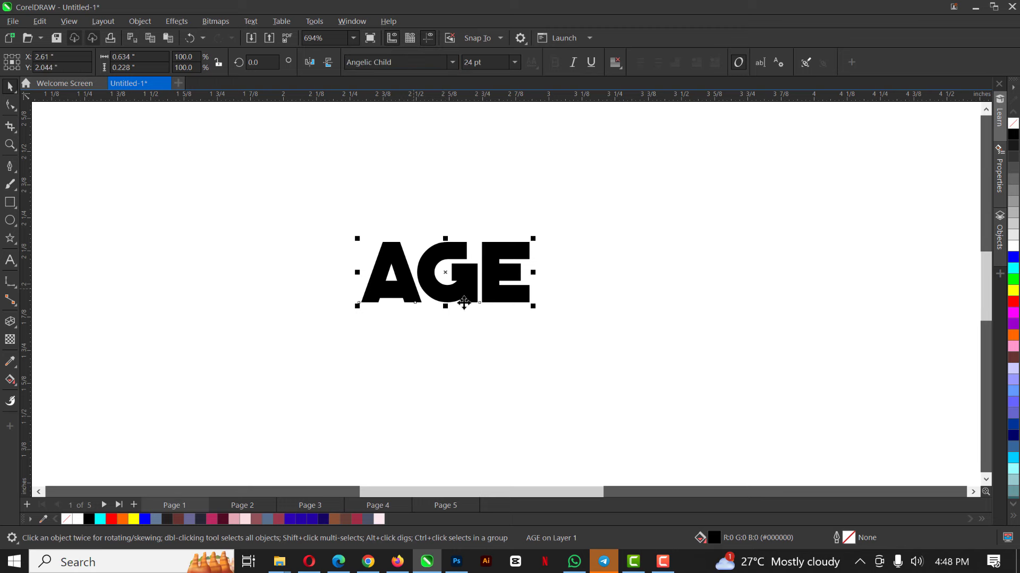
Enlarge the "AGE" text proportionally to about 2.70 inches wide and move it closer to the page centre
scroll(444, 218, down, 2)
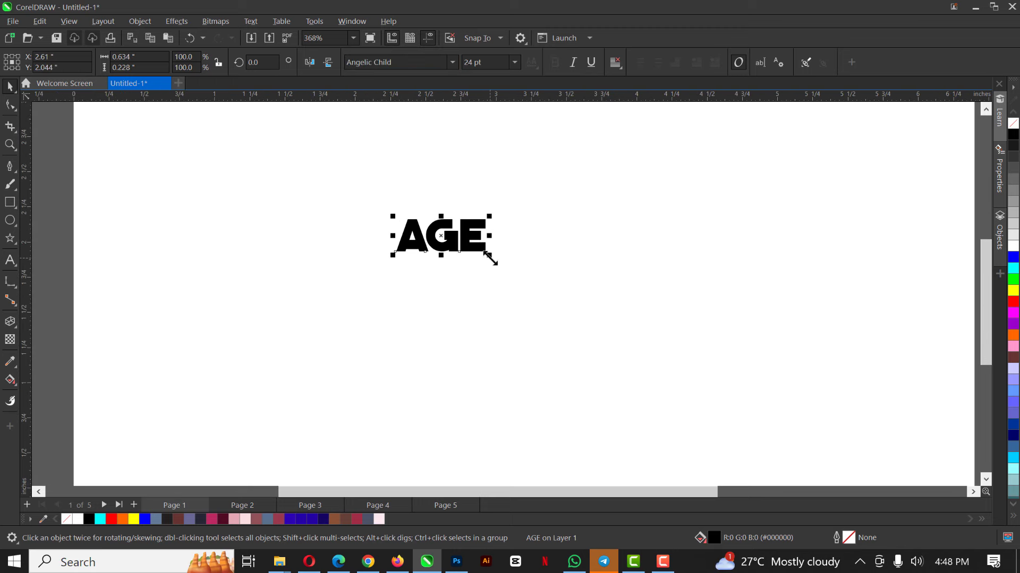
drag(490, 255, 743, 436)
scroll(599, 289, down, 1)
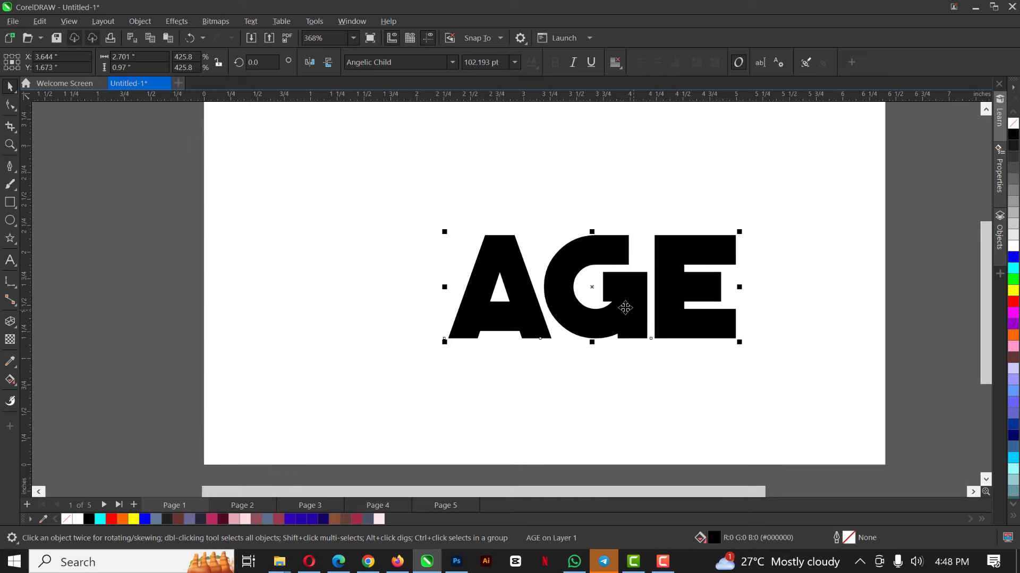
drag(707, 309, 629, 301)
Fill the "AGE" text with orange (#FF6600)
scroll(629, 301, up, 2)
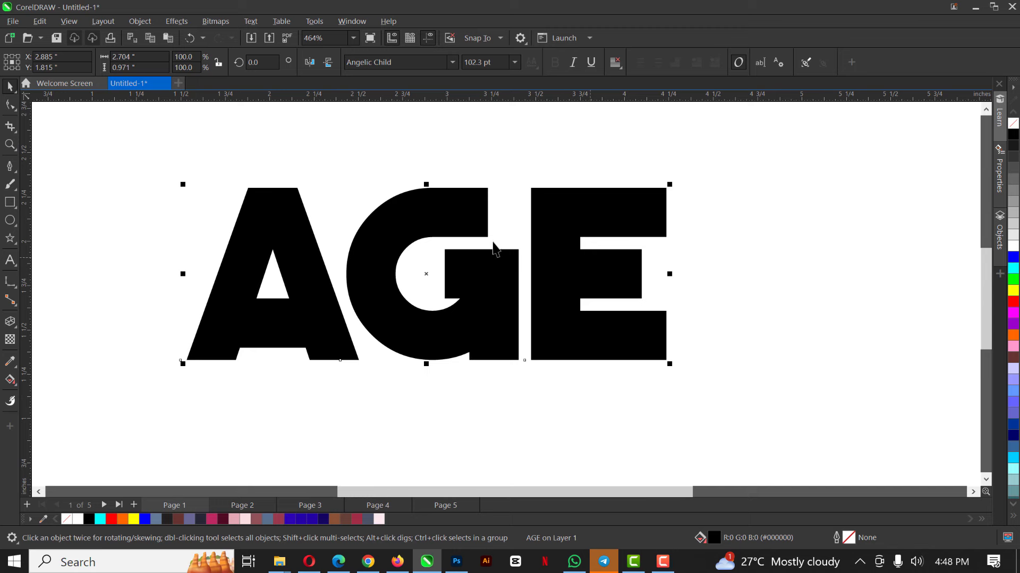
scroll(494, 249, up, 1)
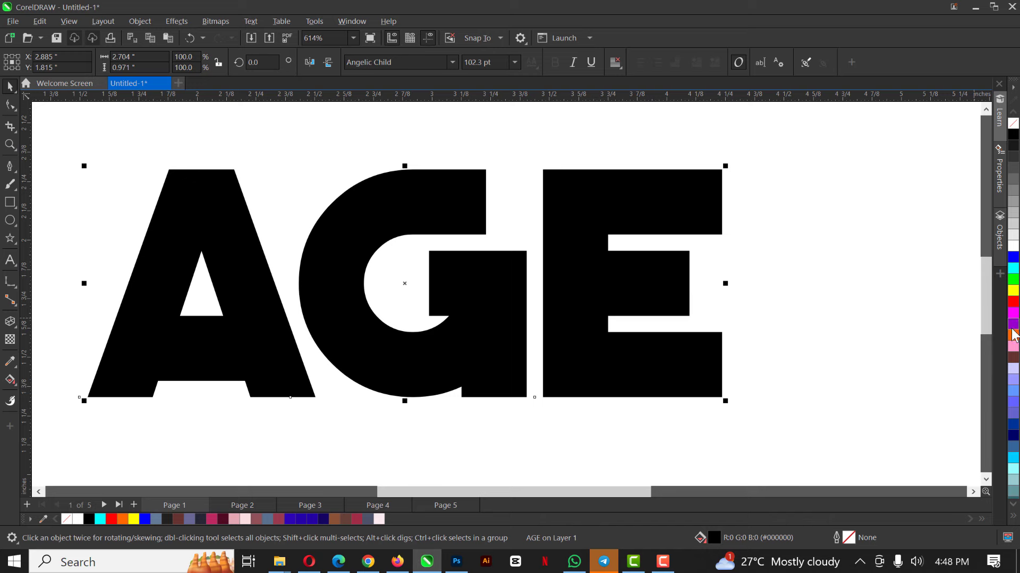
click(1013, 335)
scroll(489, 262, down, 2)
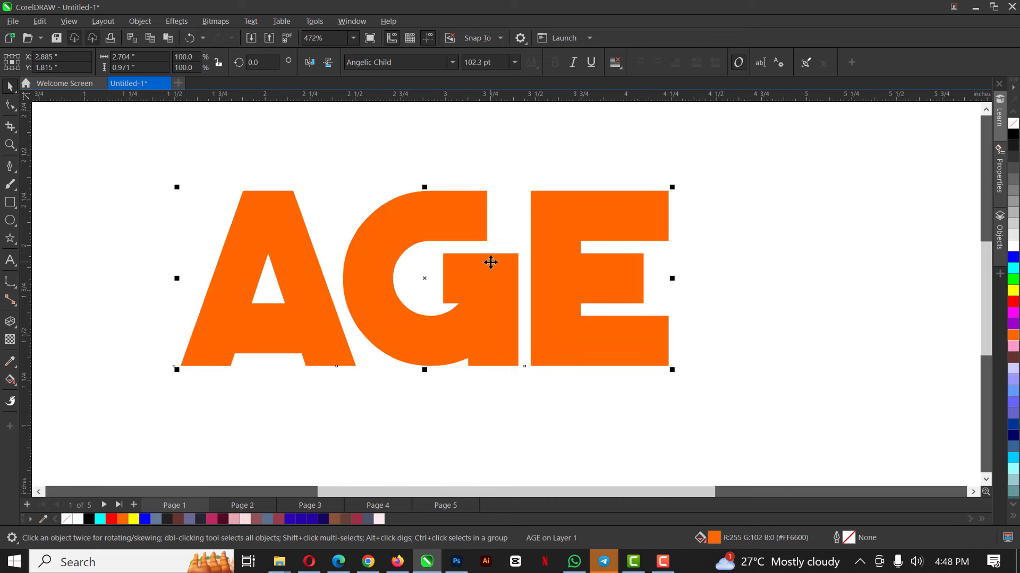
scroll(485, 241, up, 1)
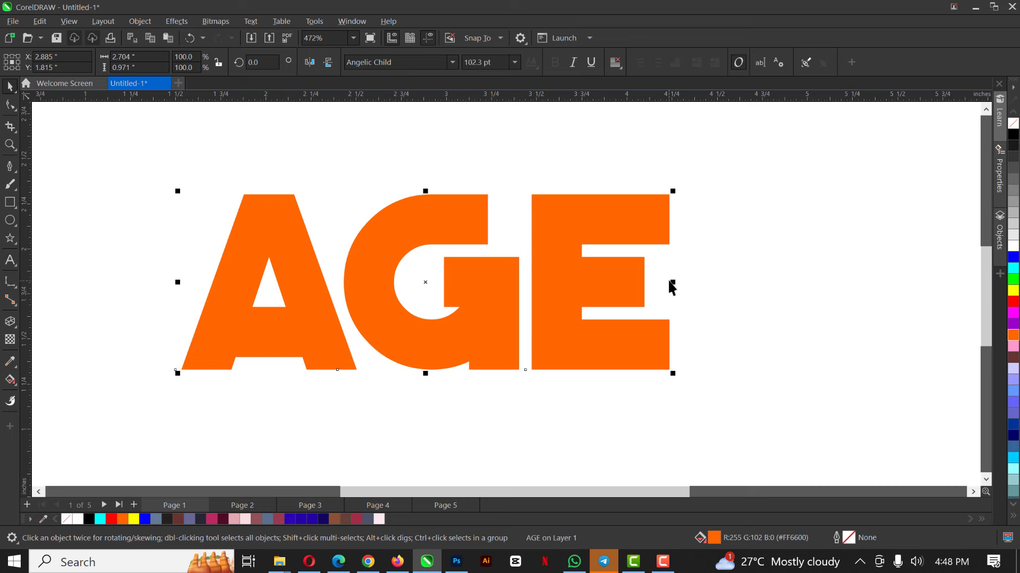
Convert the orange "AGE" text to curves
click(10, 105)
key(space)
click(139, 21)
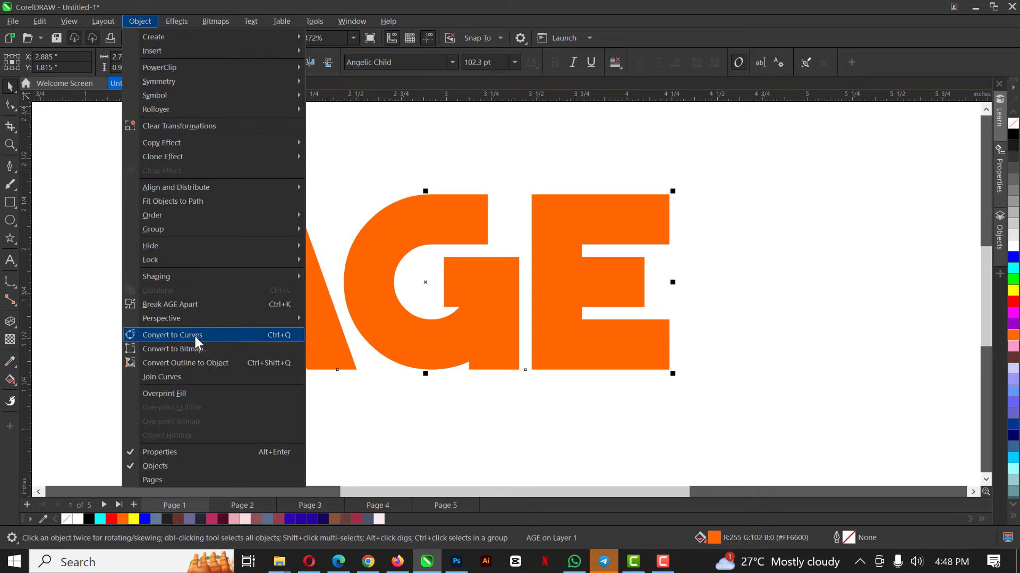
click(194, 335)
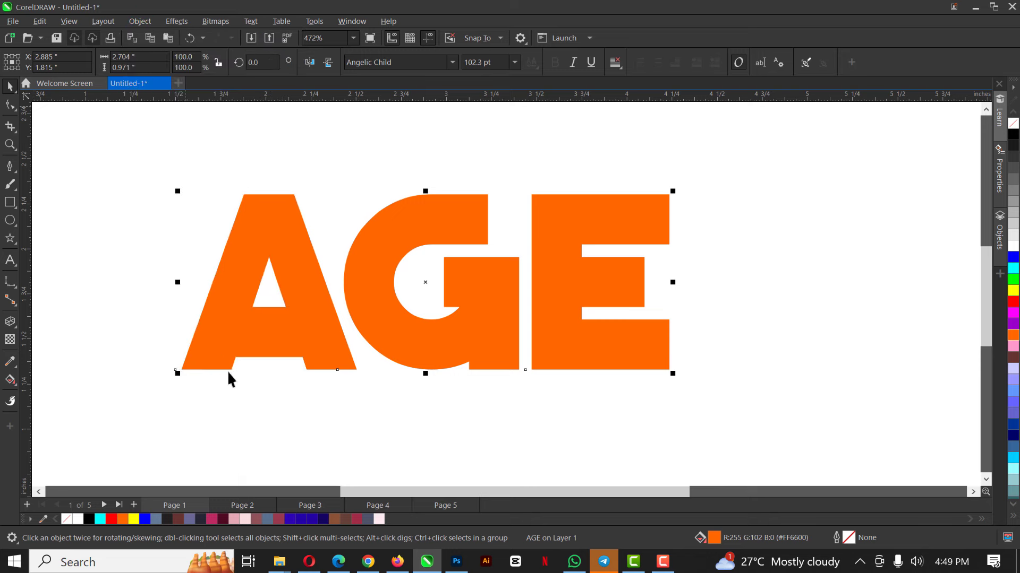
Extend the G's upper arm to line up with its right edge, and lengthen the E's middle arm beyond its other arms
click(9, 107)
scroll(484, 213, up, 2)
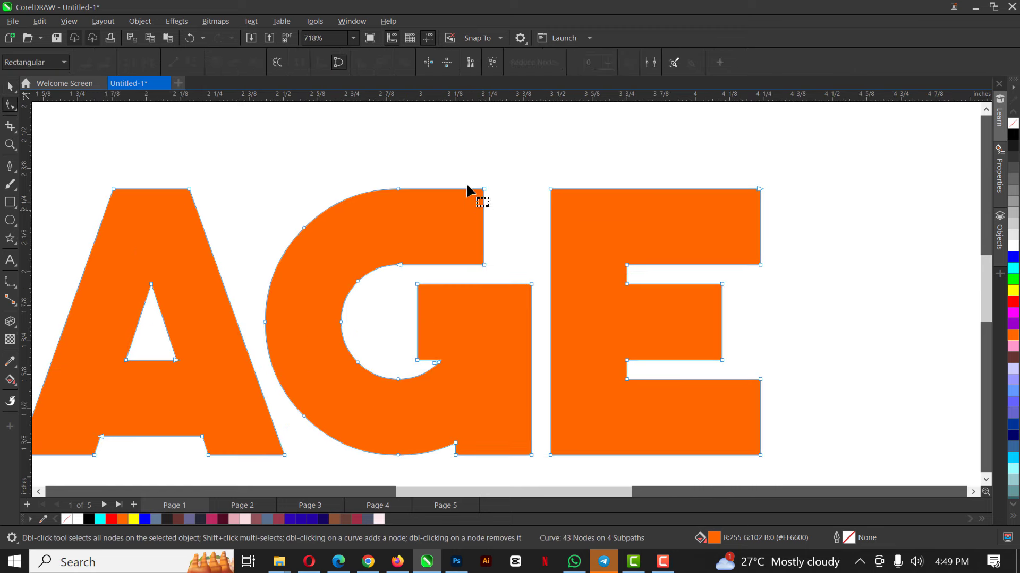
drag(493, 279, 532, 264)
drag(713, 275, 840, 355)
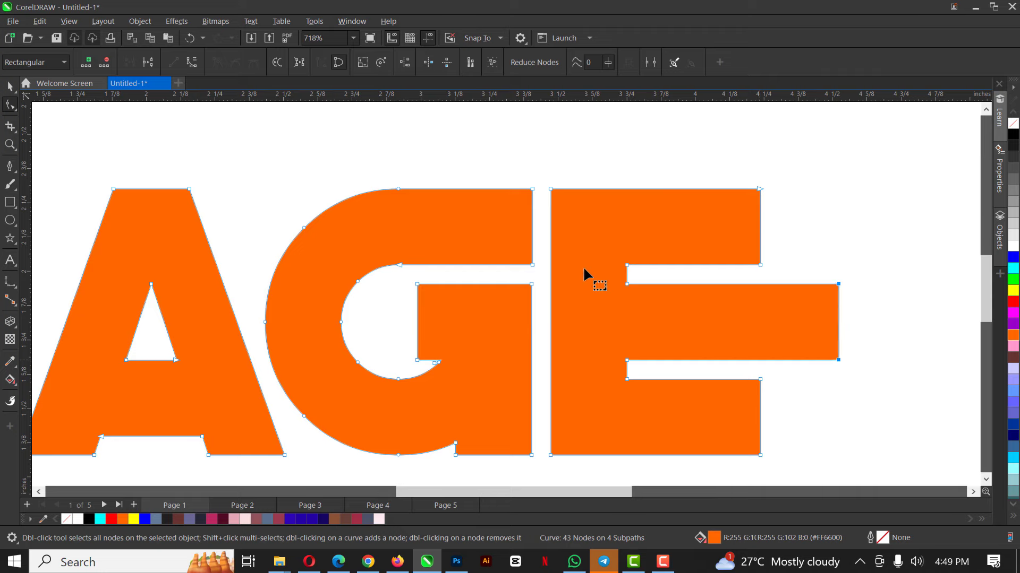
scroll(581, 267, down, 3)
scroll(672, 268, up, 3)
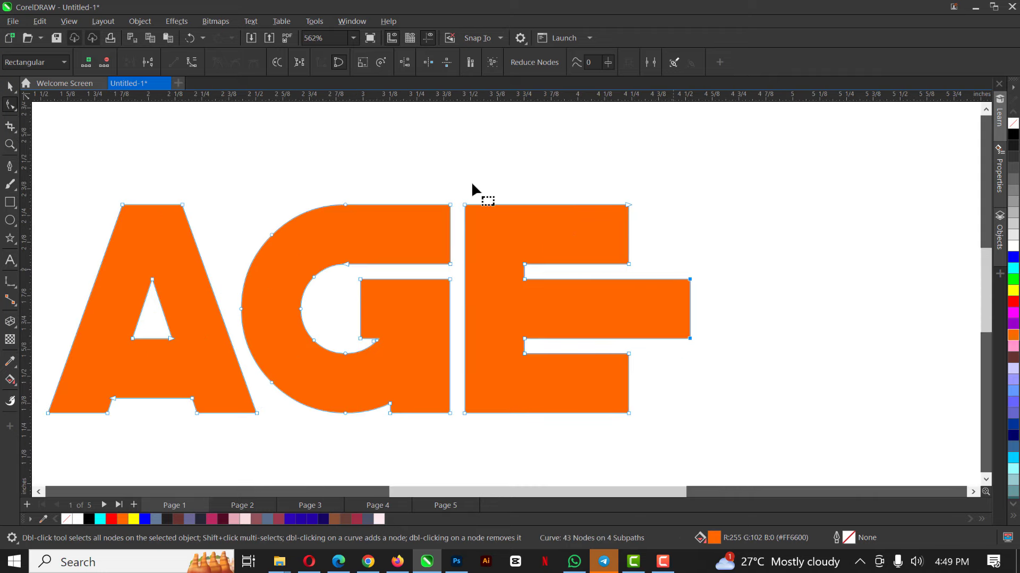
scroll(475, 253, down, 2)
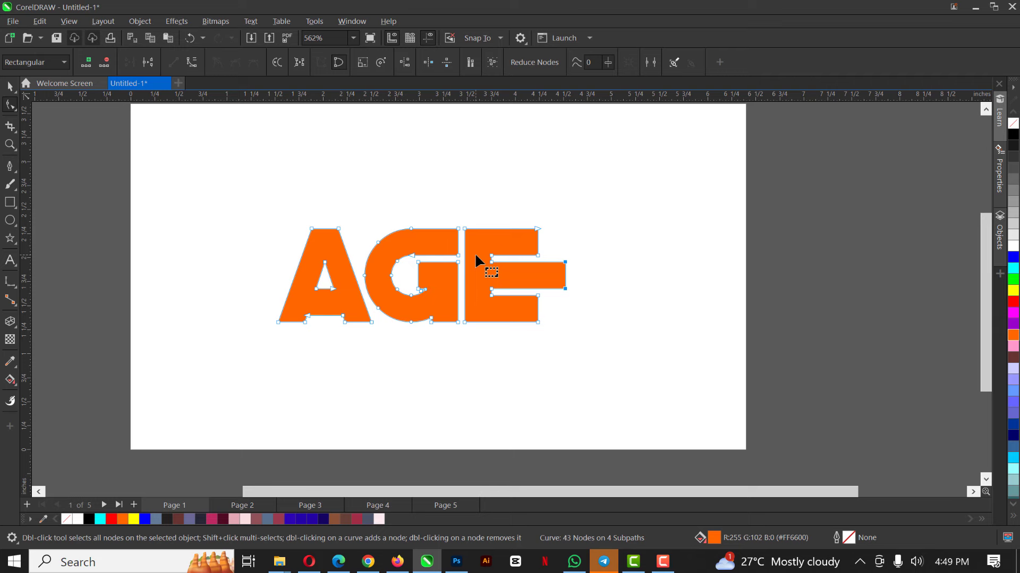
scroll(475, 253, down, 3)
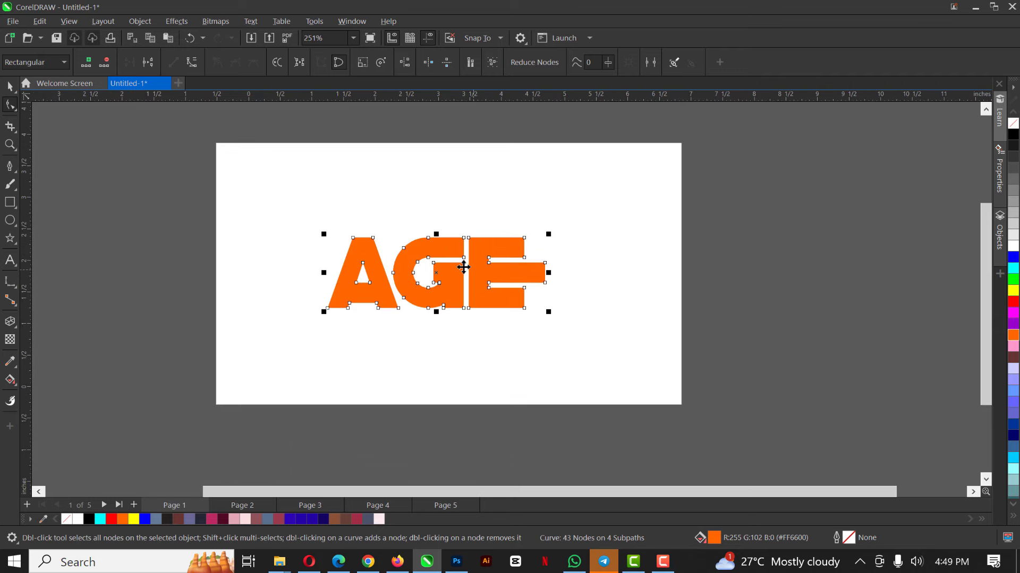
scroll(387, 293, up, 5)
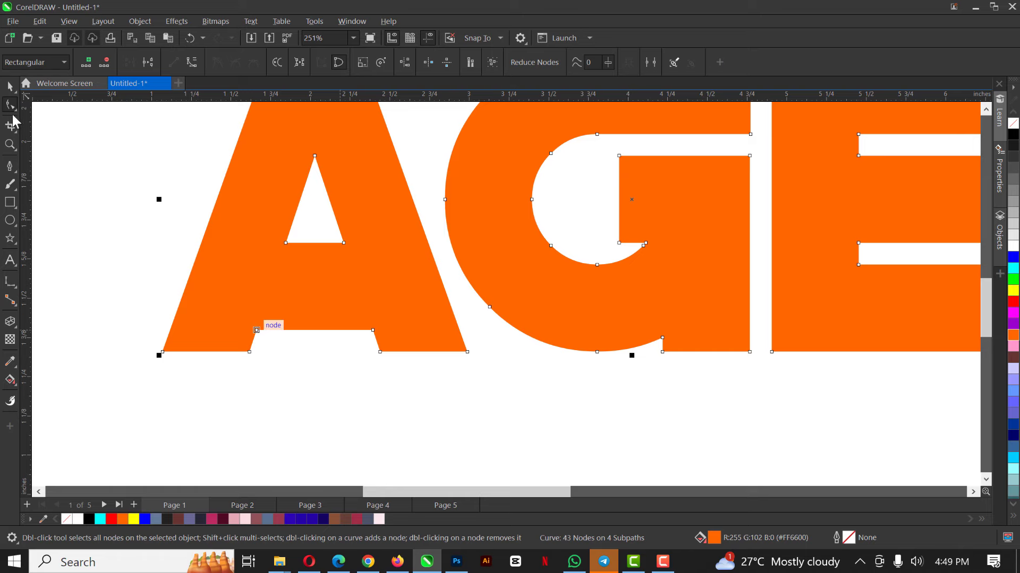
Raise the two upper nodes of the gap between the A's legs together to make its crossbar thinner
click(256, 329)
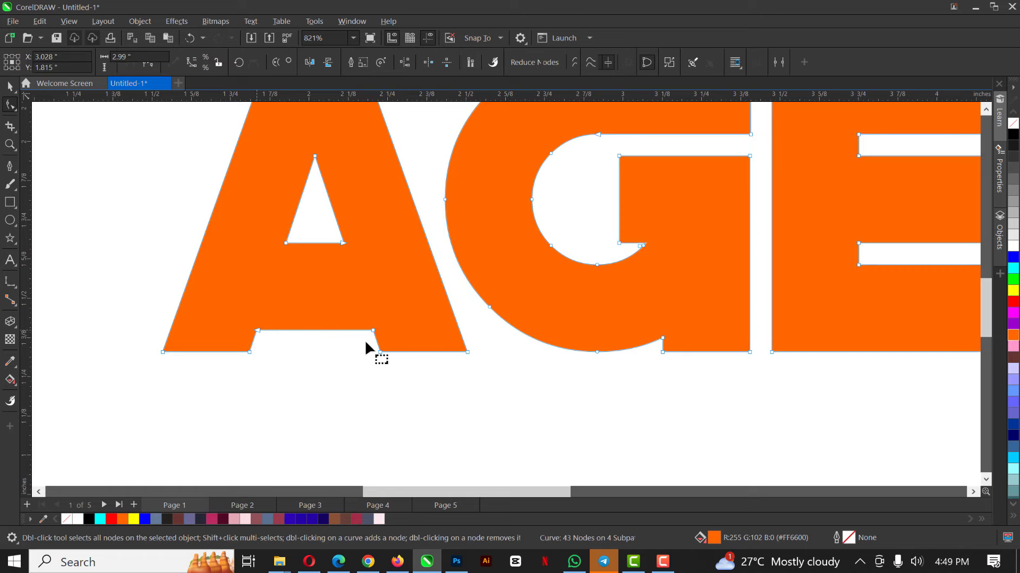
drag(385, 337, 243, 314)
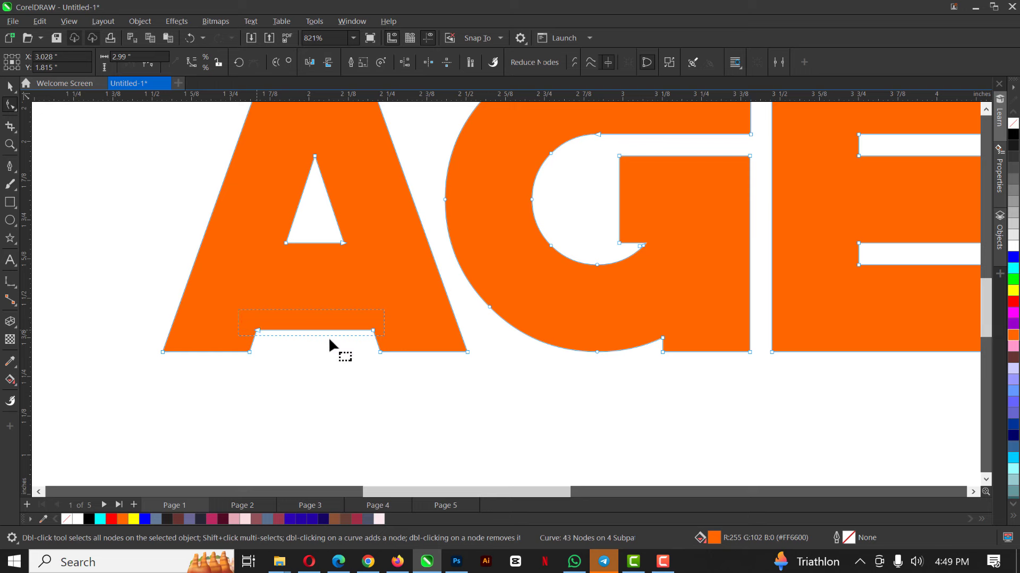
drag(382, 344, 371, 285)
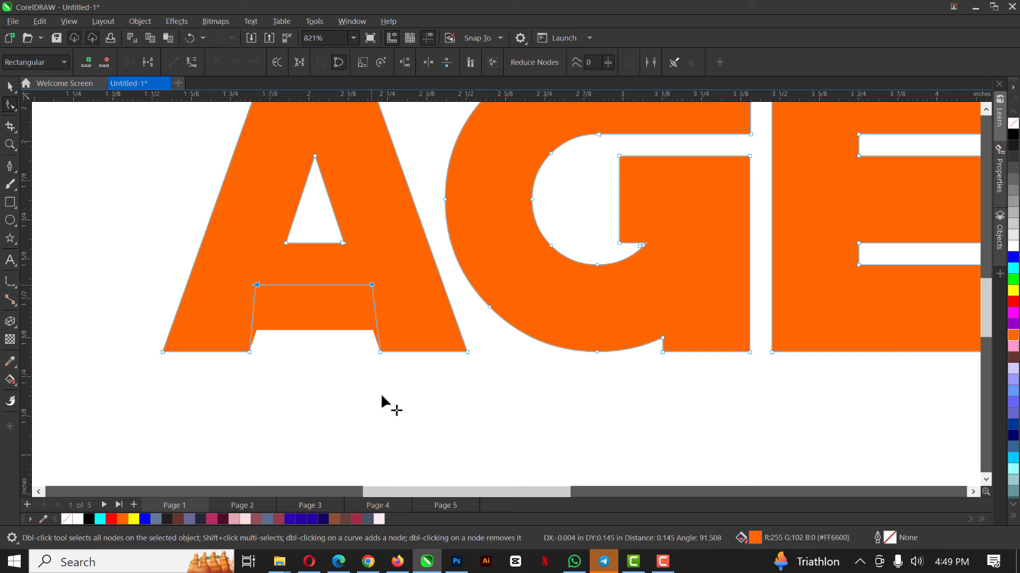
drag(381, 402, 378, 393)
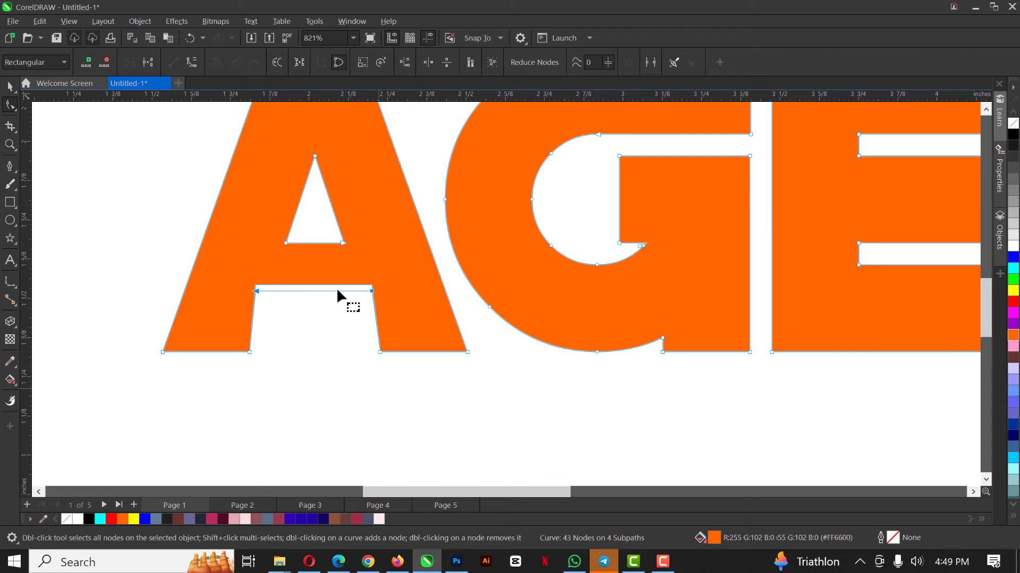
drag(340, 279, 341, 284)
scroll(305, 295, down, 1)
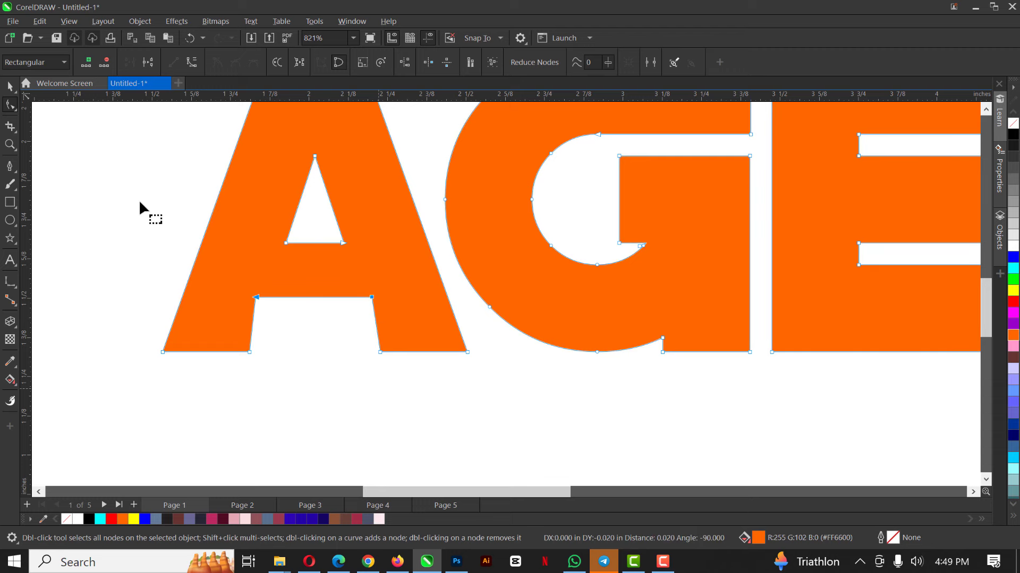
Delete the orange "AGE" curves from the page
key(ctrl+a)
scroll(233, 290, down, 1)
scroll(327, 290, down, 3)
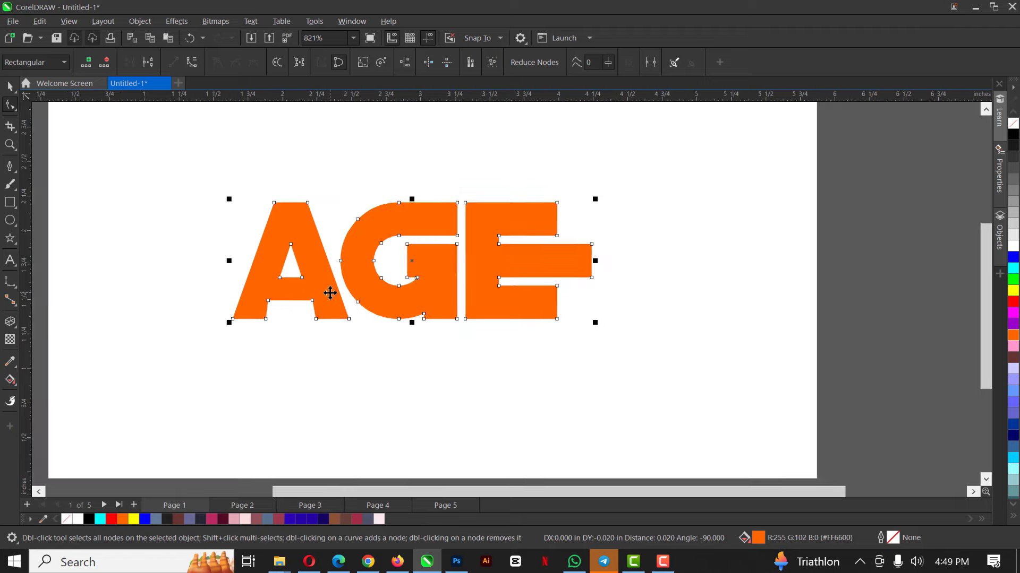
key(space)
scroll(327, 290, up, 1)
scroll(327, 290, down, 1)
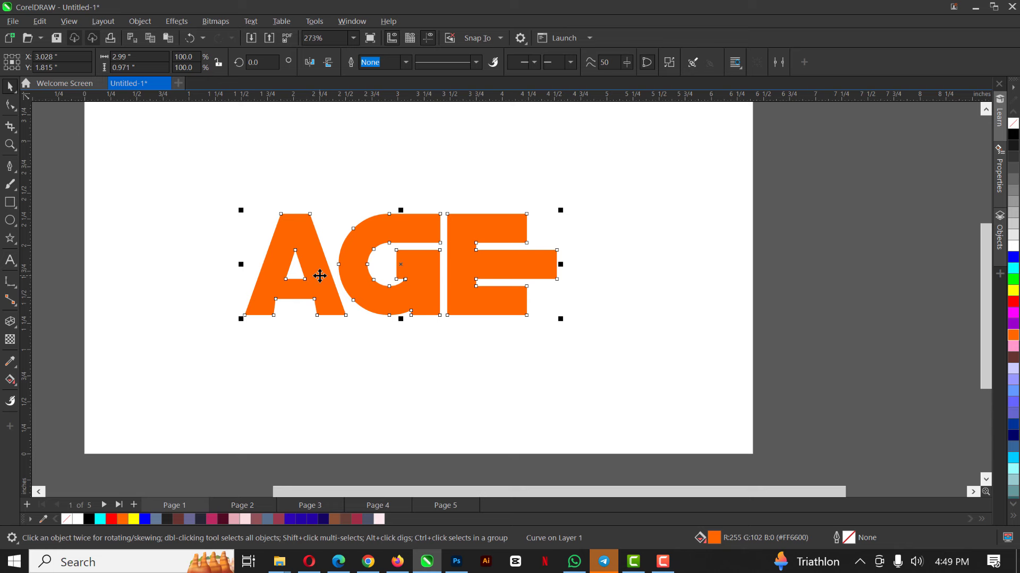
key(Delete)
scroll(359, 319, down, 2)
scroll(321, 292, up, 1)
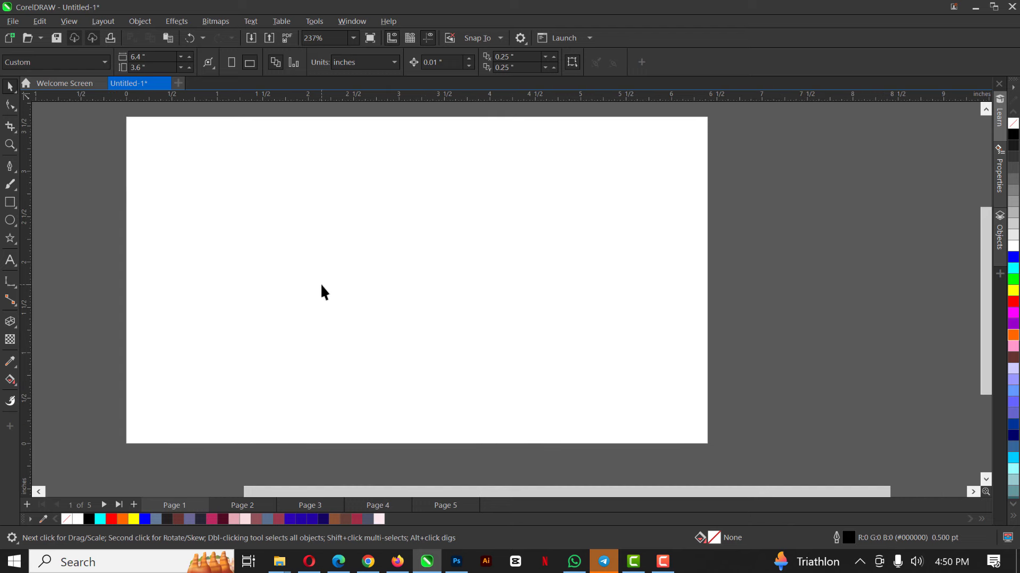
Draw a rectangle about 3.94 by 1.62 inches near the page centre, filled red (#FF0000) with no outline
click(13, 110)
click(10, 203)
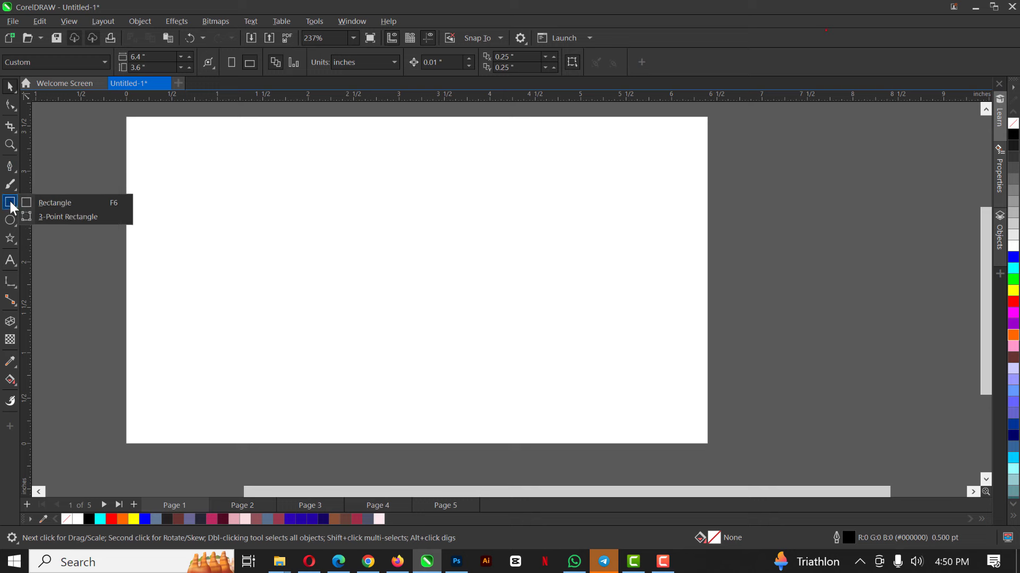
click(53, 203)
drag(205, 206, 563, 352)
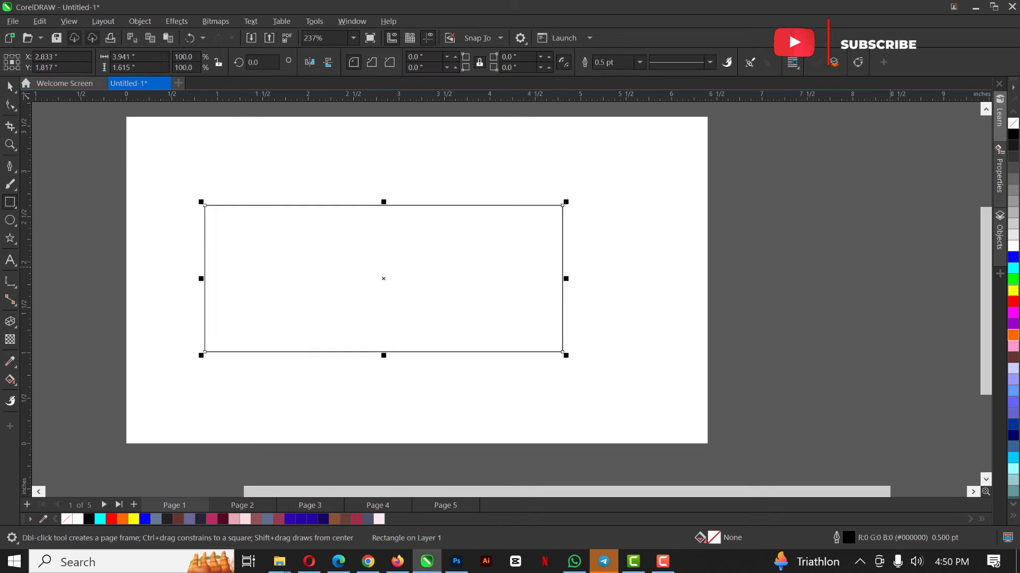
click(1013, 301)
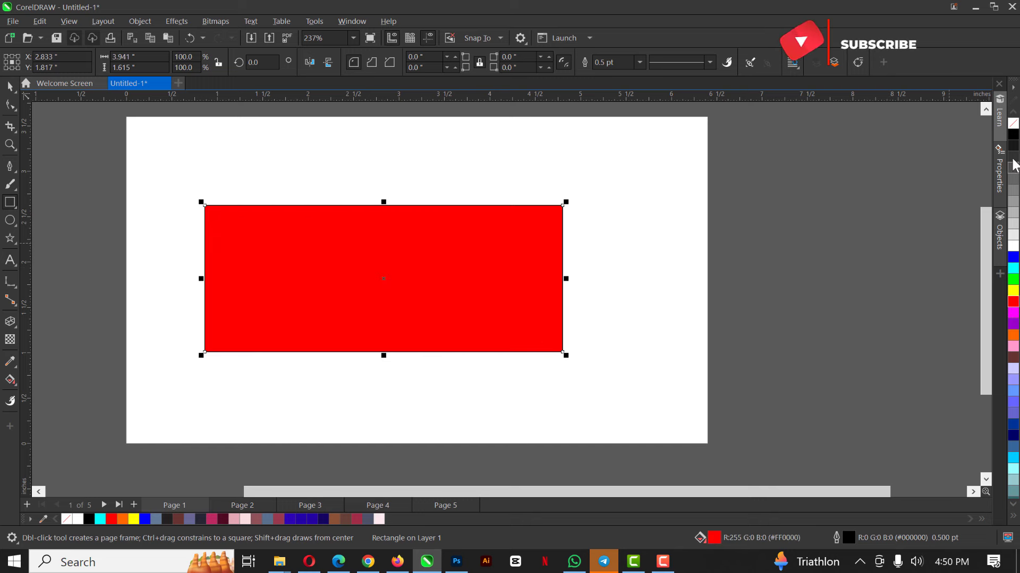
right_click(1013, 123)
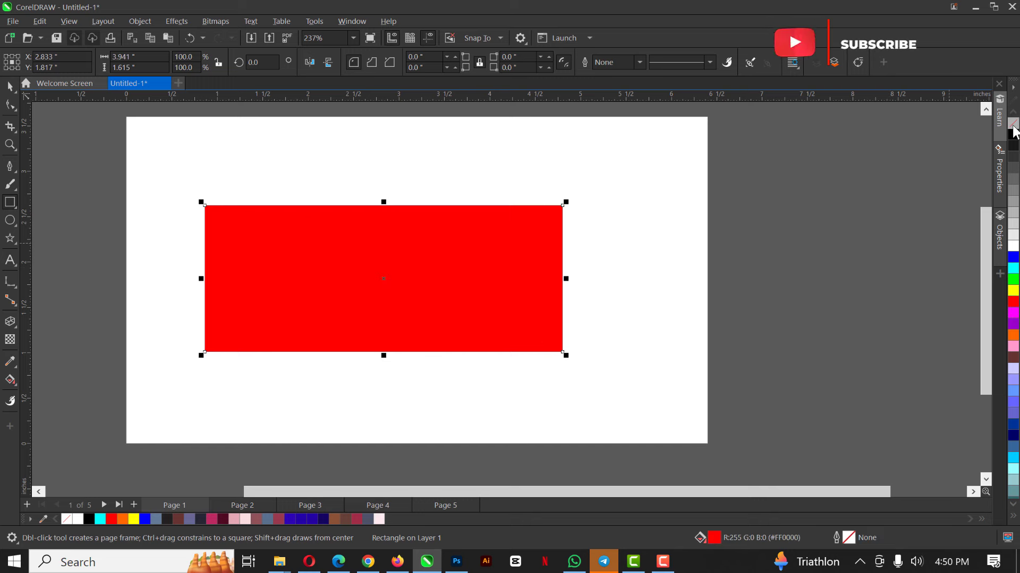
Smear the red rectangle's upper edge downward at three spots with the 1.5-inch nib to form a wavy edge
click(13, 109)
click(32, 135)
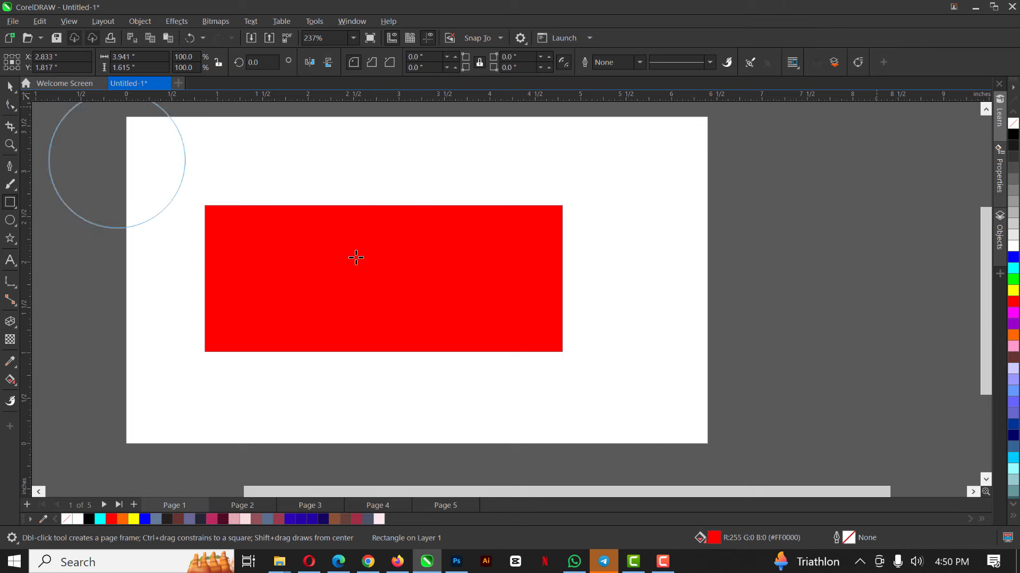
drag(358, 200, 368, 258)
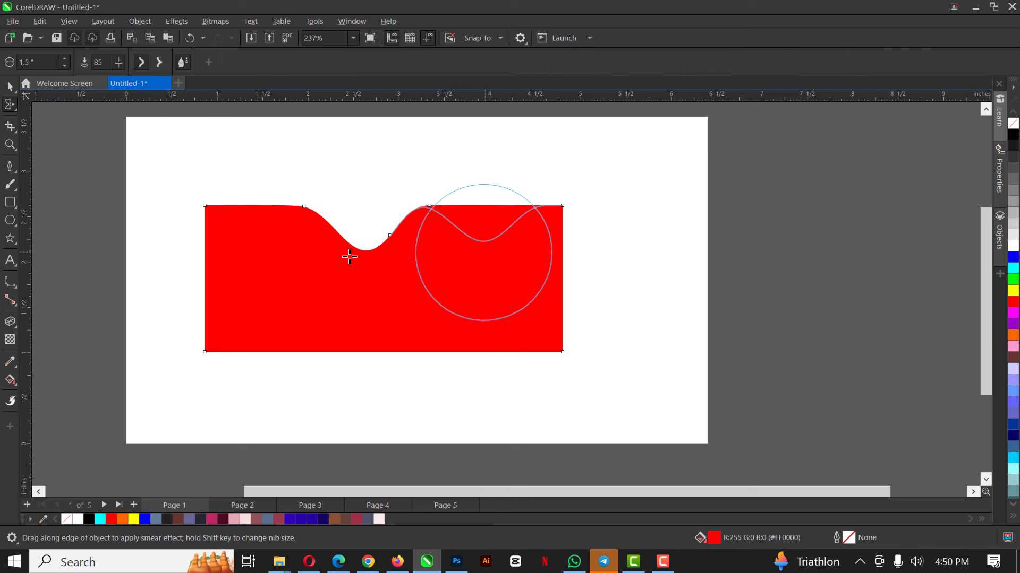
drag(483, 252, 482, 251)
drag(244, 205, 248, 300)
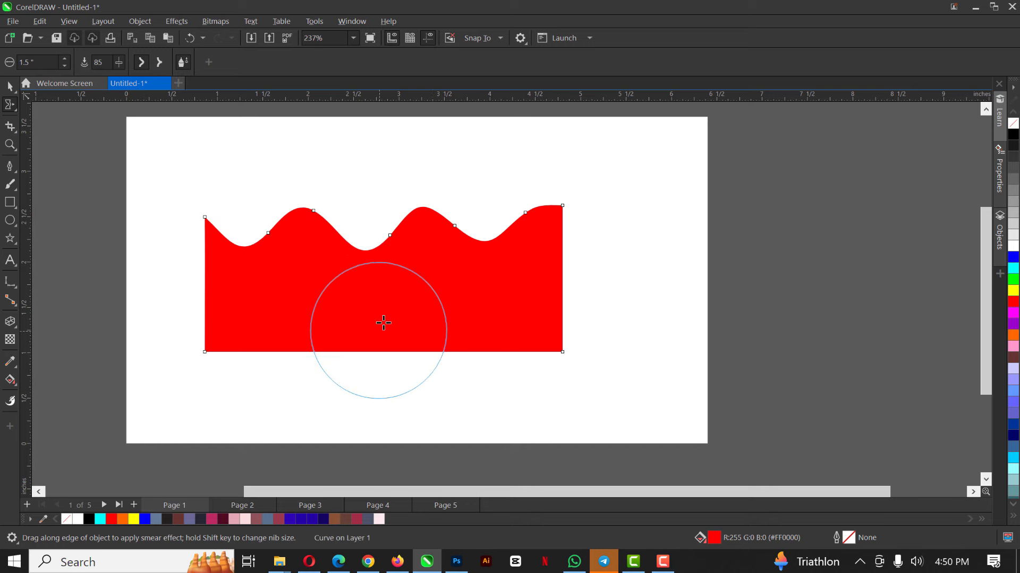
Duplicate the wavy red shape slightly up and to the left, and fill the copy behind it yellow (#FFFF00)
click(9, 86)
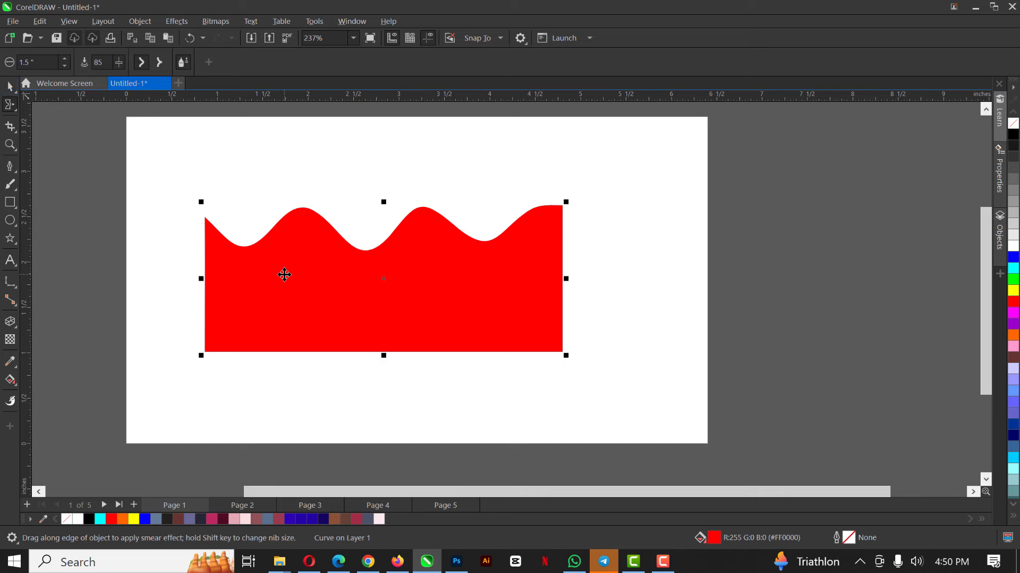
mouse_move(284, 275)
mouse_down()
mouse_move(298, 274)
mouse_move(280, 266)
mouse_up()
click(305, 289)
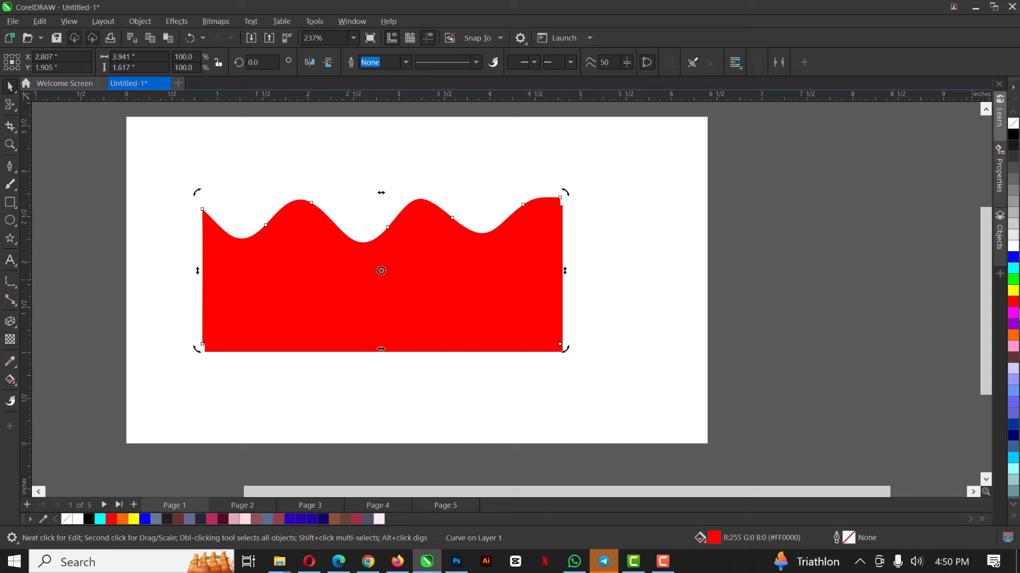
click(1013, 292)
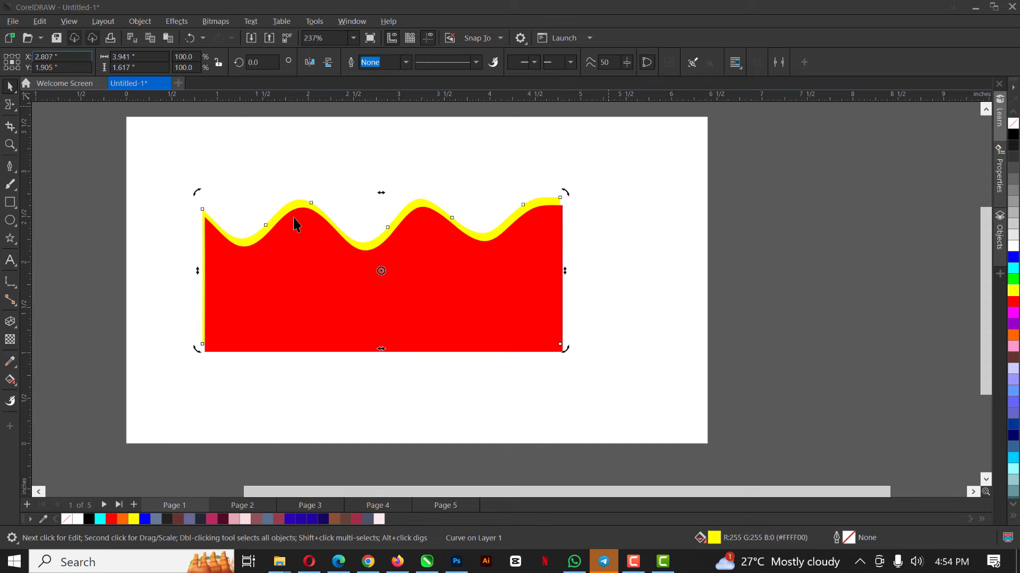
Move the yellow copy up by about 0.09 inch and slightly right to widen the yellow band along the wavy edge
drag(300, 204, 306, 201)
scroll(314, 250, up, 1)
scroll(314, 250, up, 1)
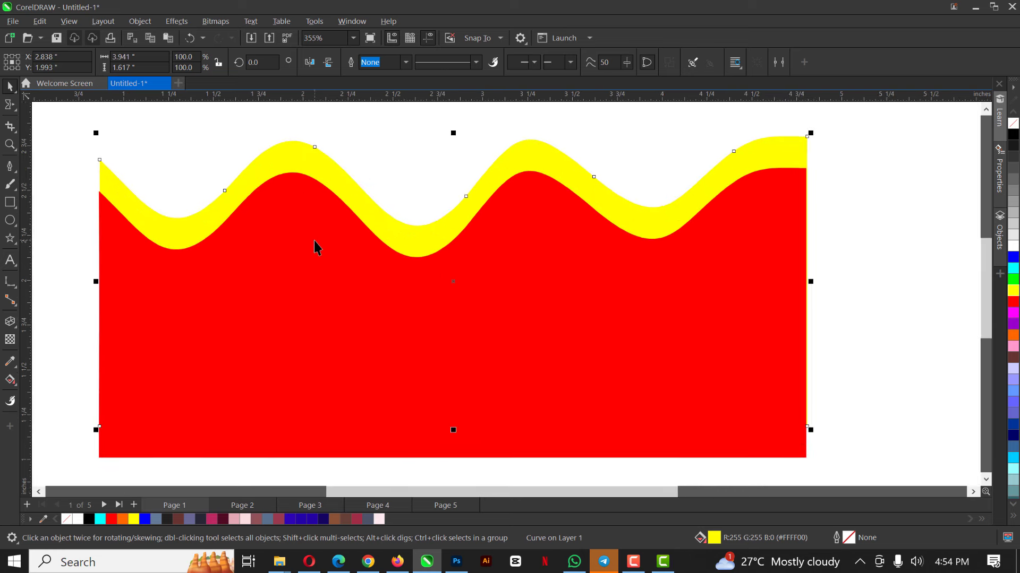
scroll(301, 205, down, 2)
scroll(305, 207, up, 1)
scroll(404, 226, up, 1)
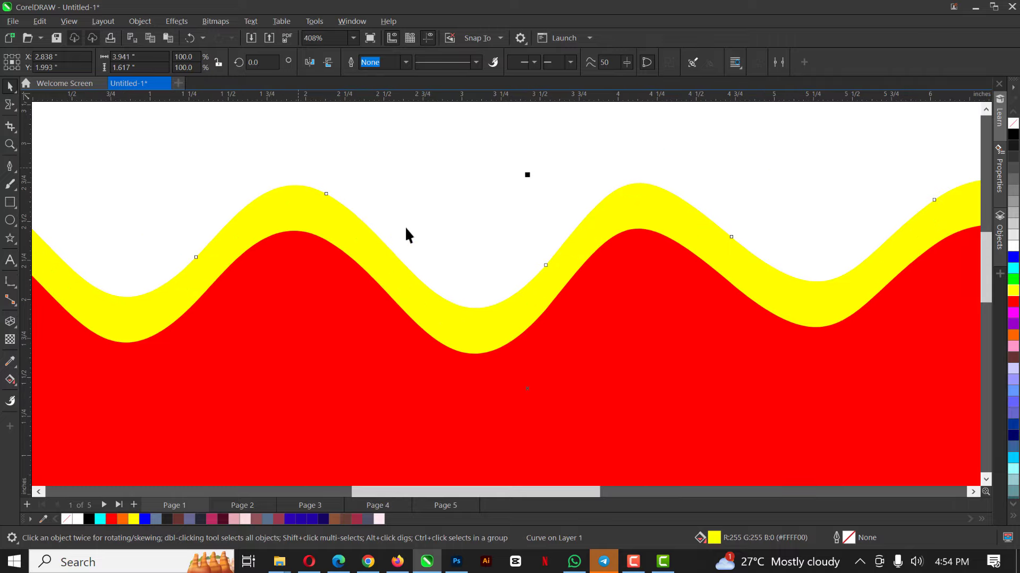
Draw an ellipse about 1.54 by 1.17 inches over the left half of the wavy shapes and fill it blue (#0000FF)
scroll(418, 247, down, 1)
scroll(334, 225, up, 1)
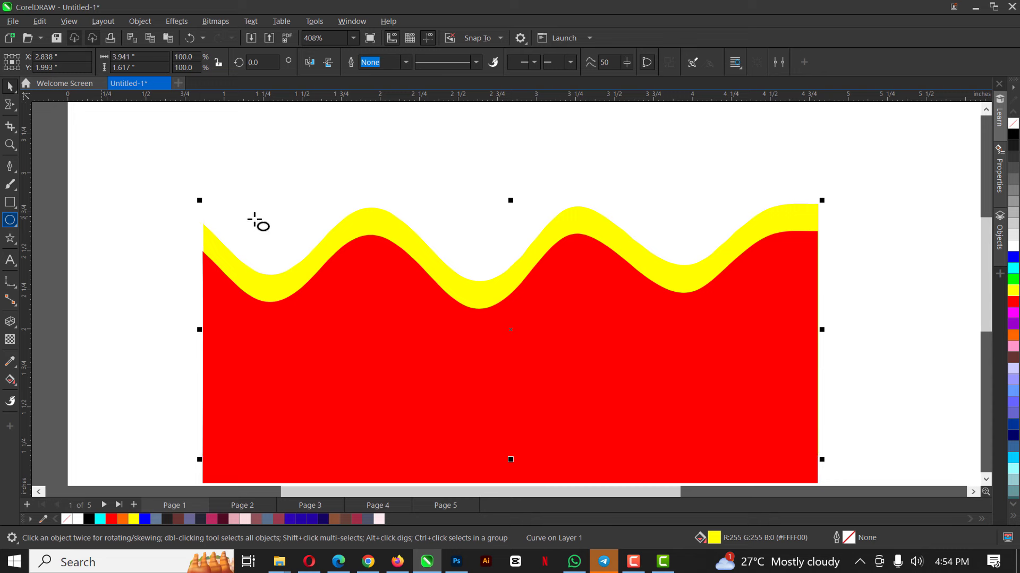
drag(250, 215, 497, 406)
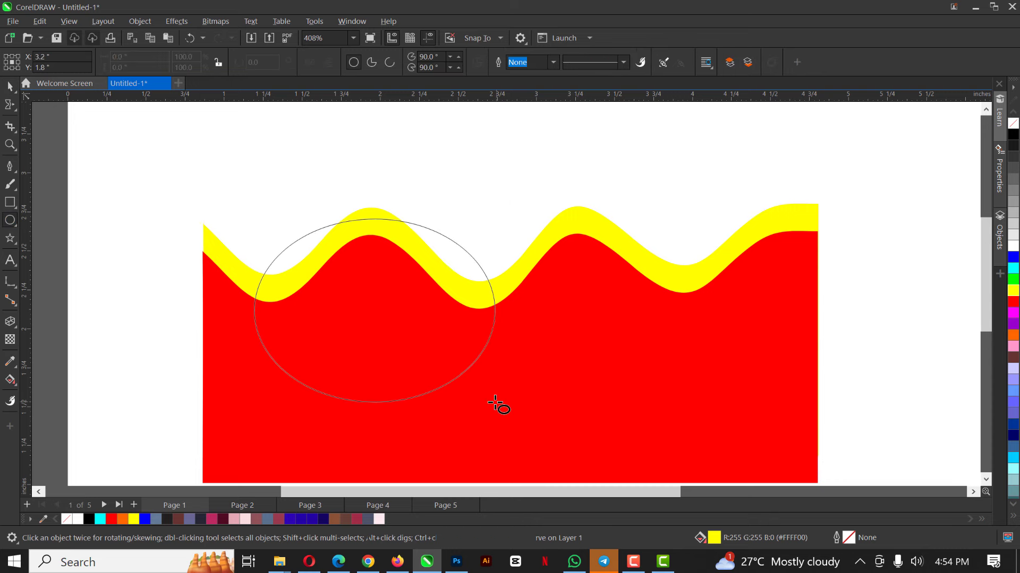
click(1014, 258)
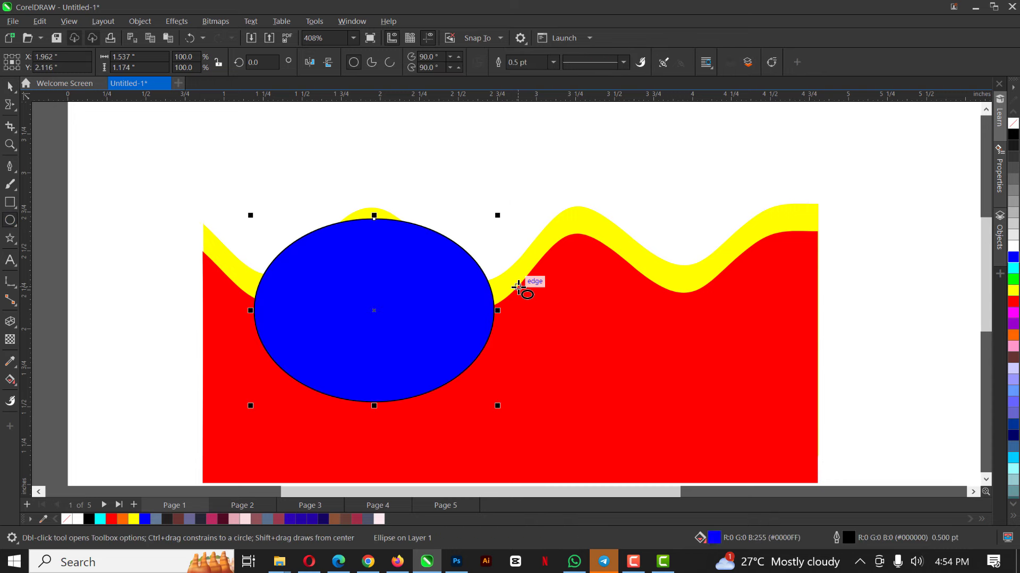
Send the blue ellipse to the back, bring it forward one level behind the yellow shape, and remove its outline
key(space)
click(346, 272)
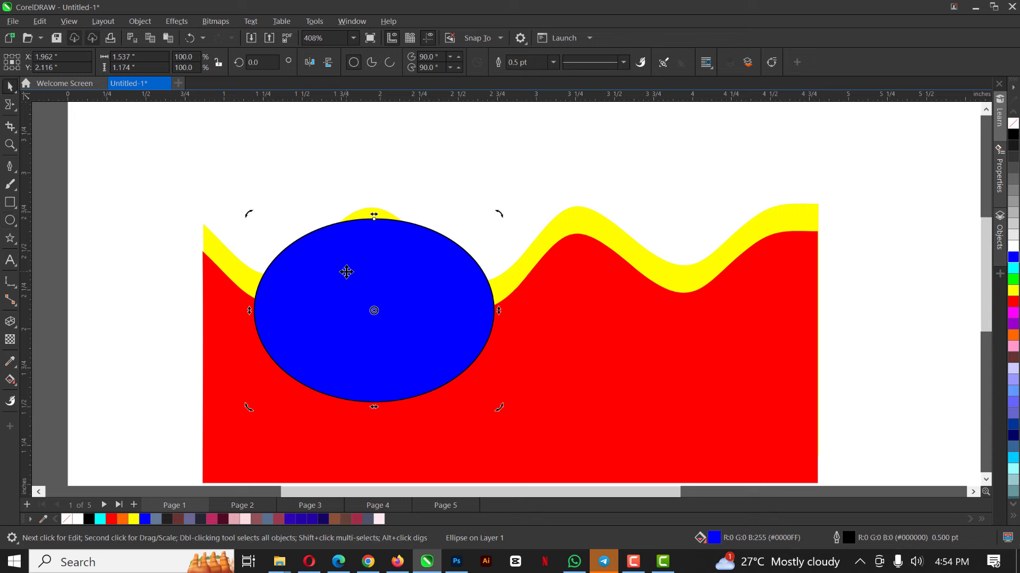
key(shift+Page_Down)
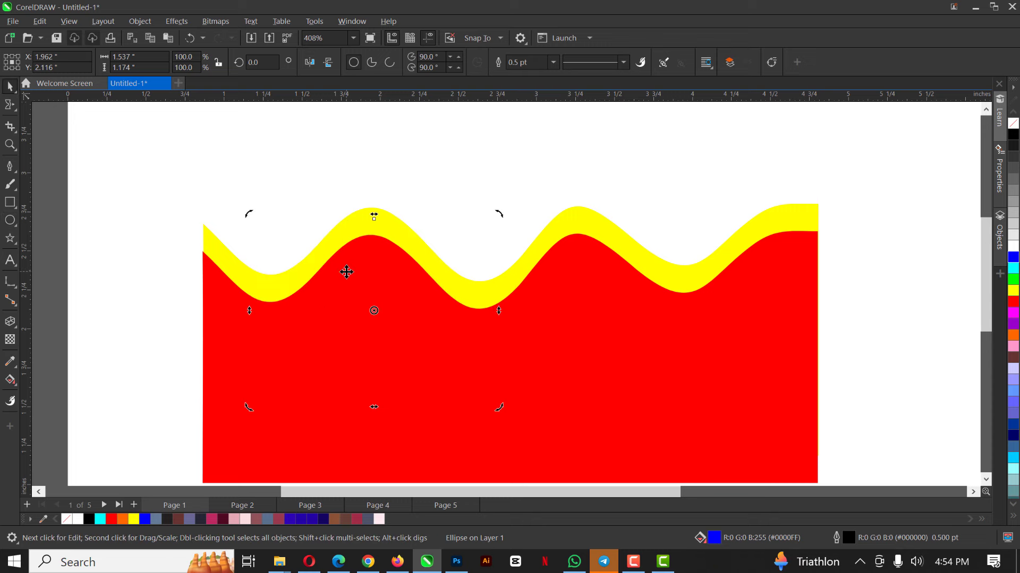
key(ctrl+Page_Up)
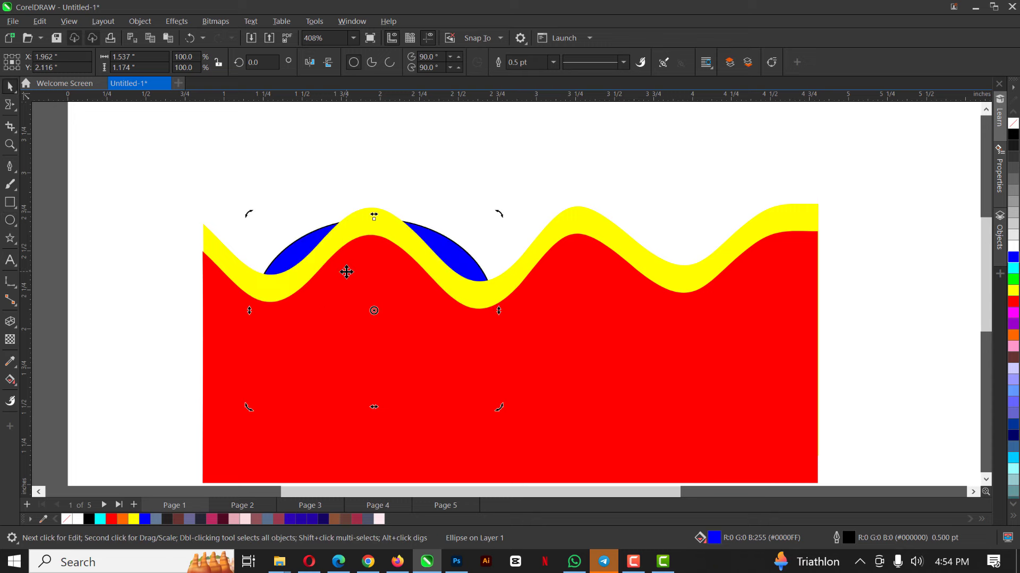
right_click(1013, 125)
Stretch the blue ellipse horizontally to about 3.6 inches wide and shift it slightly left behind the wavy shapes
scroll(403, 214, down, 4)
click(445, 246)
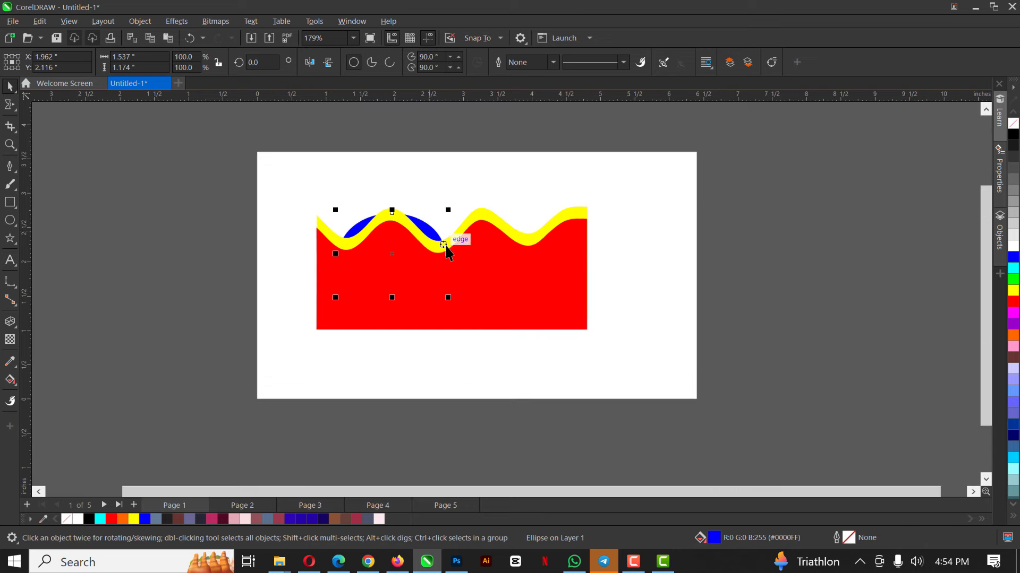
drag(448, 254, 590, 265)
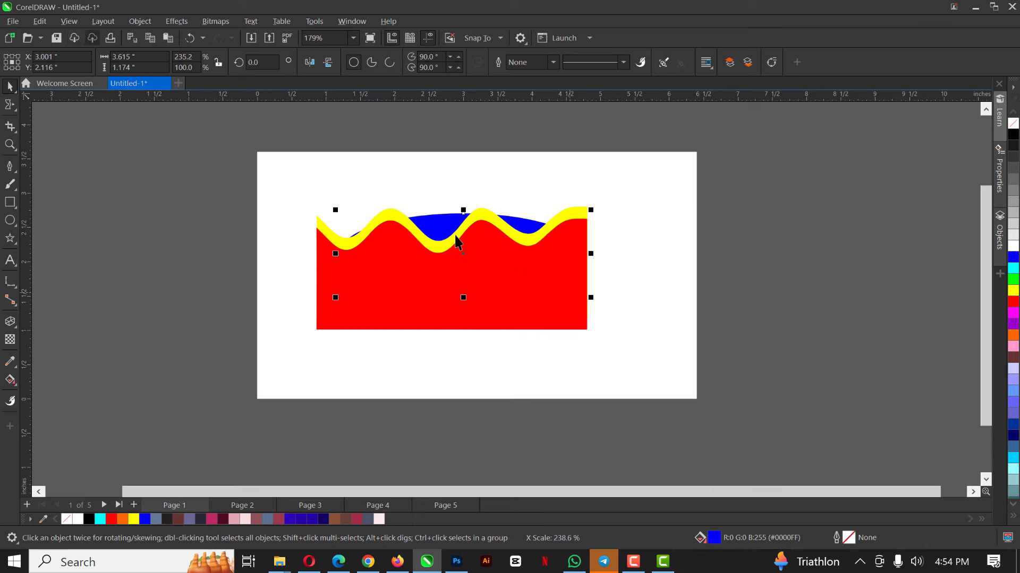
mouse_move(455, 239)
mouse_down()
mouse_move(439, 240)
mouse_move(454, 227)
mouse_up()
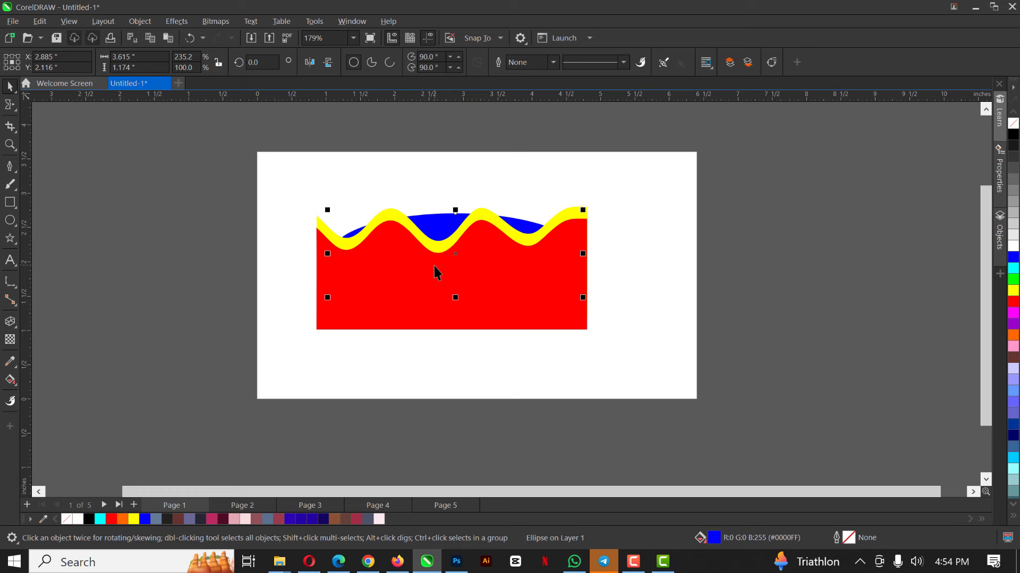
scroll(465, 258, up, 2)
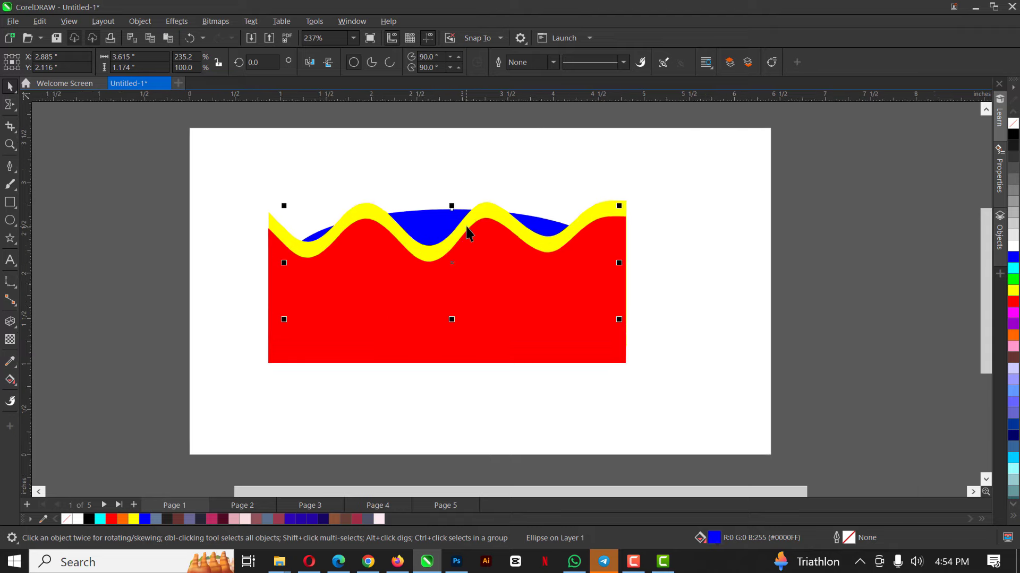
Delete the blue ellipse and move the red and yellow wavy shapes together toward the page centre
key(Delete)
scroll(444, 232, down, 1)
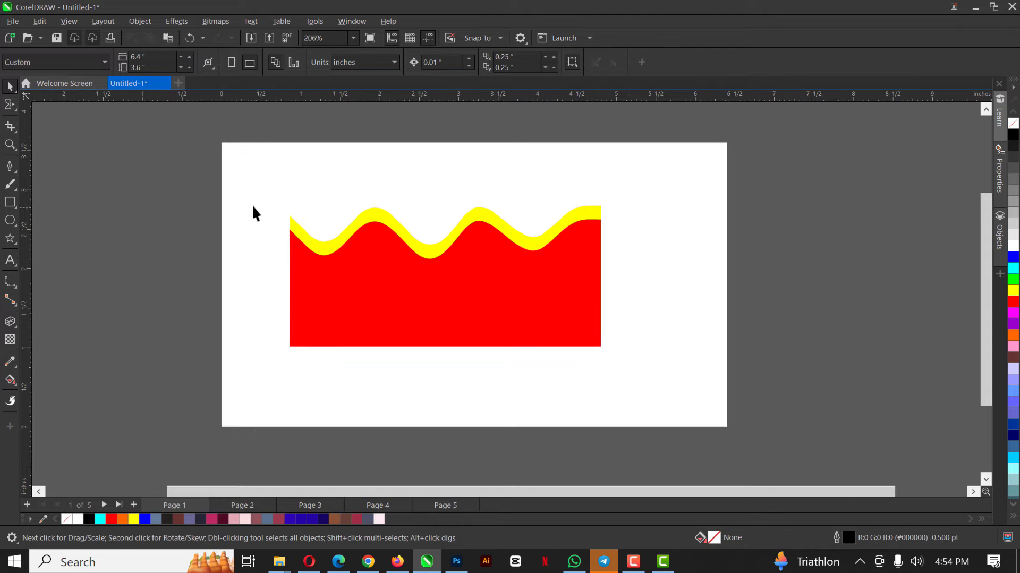
drag(165, 189, 689, 393)
drag(558, 301, 587, 320)
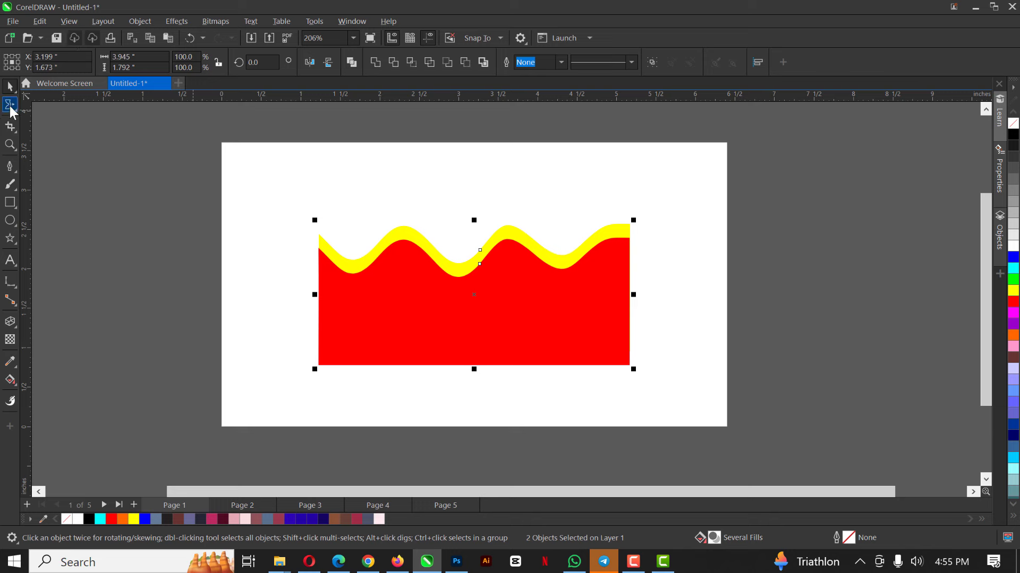
Delete both the red and yellow wavy shapes to clear the page
click(11, 106)
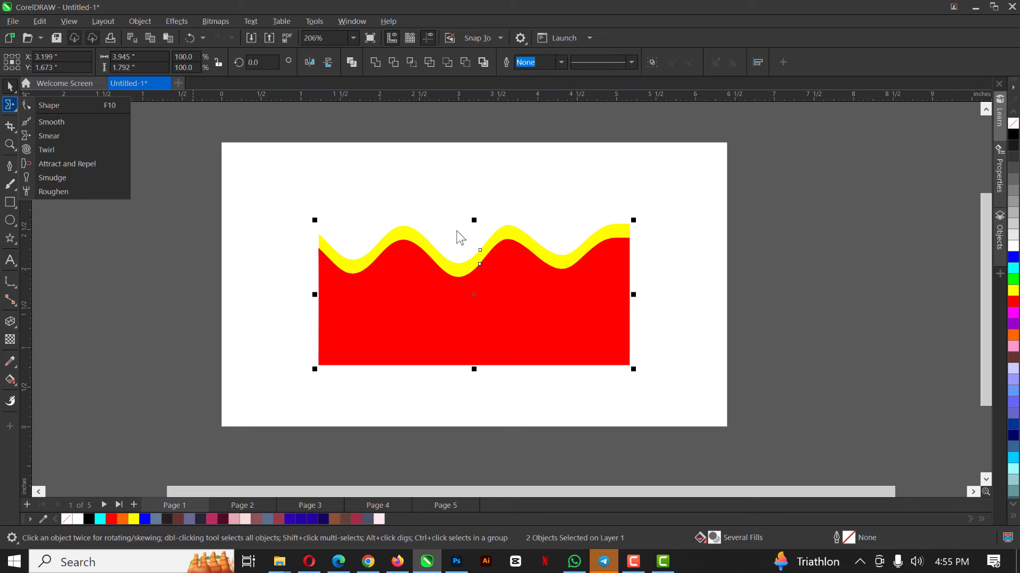
click(392, 283)
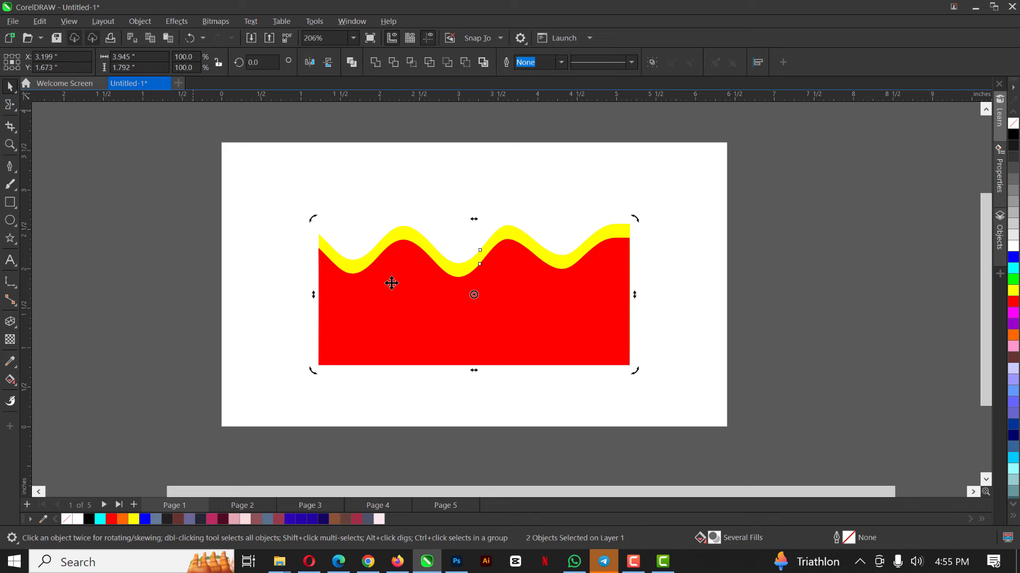
drag(197, 190, 659, 396)
key(Delete)
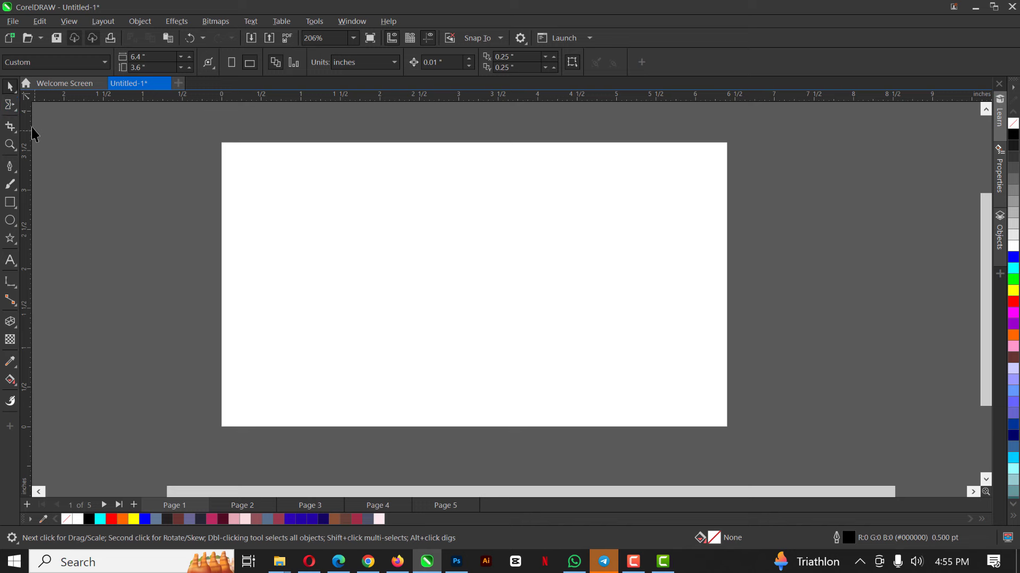
Draw a rectangle about 3.57 by 1.6 inches near the page centre, fill it with orange and remove its outline
click(10, 203)
drag(315, 226, 598, 353)
click(10, 107)
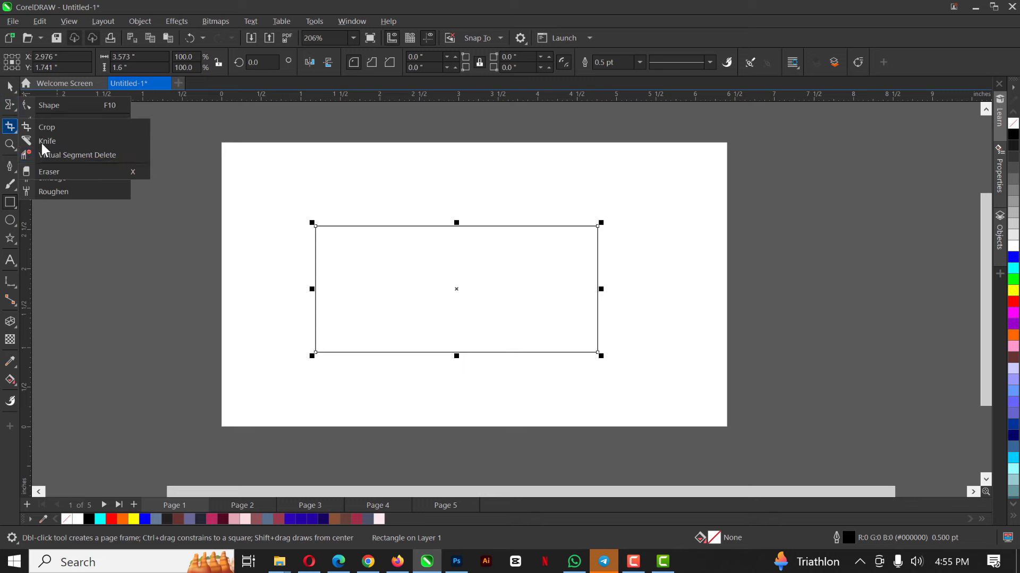
click(346, 276)
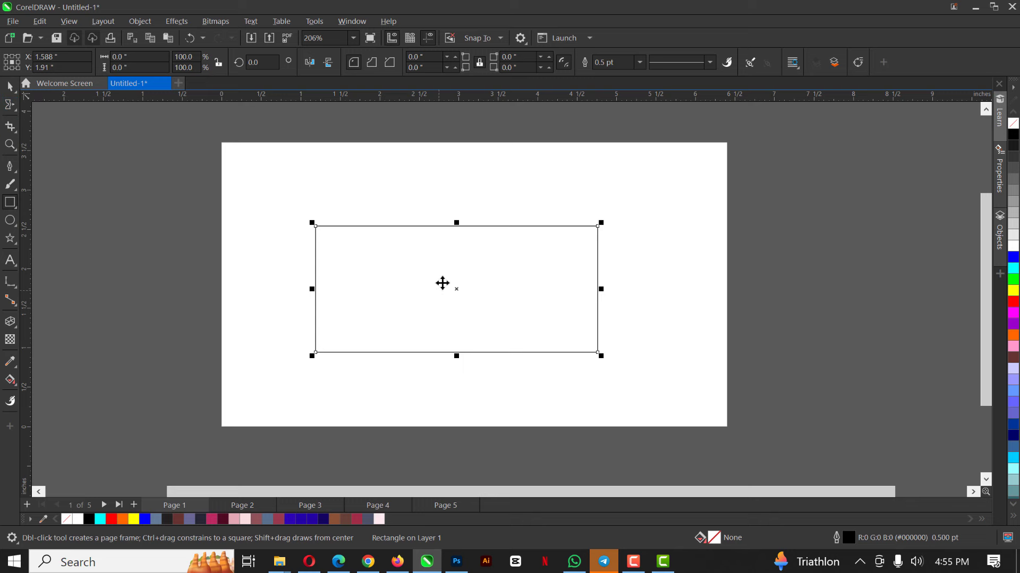
key(space)
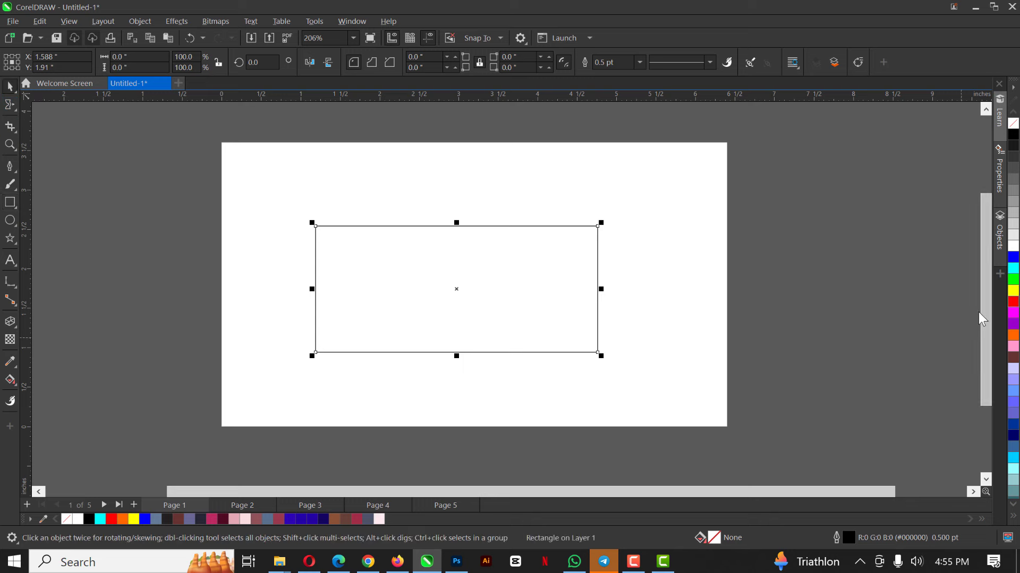
click(1012, 338)
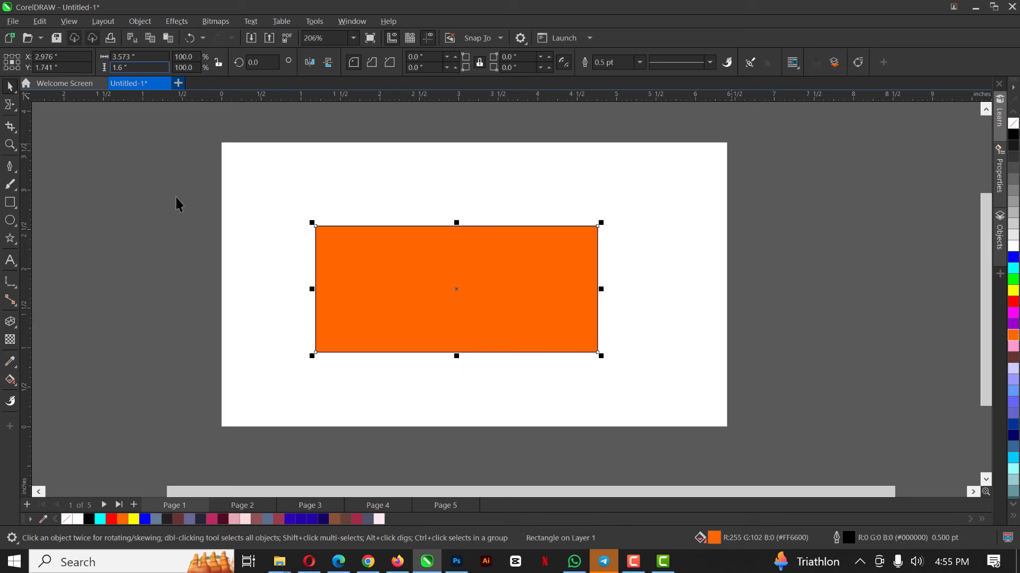
key(i)
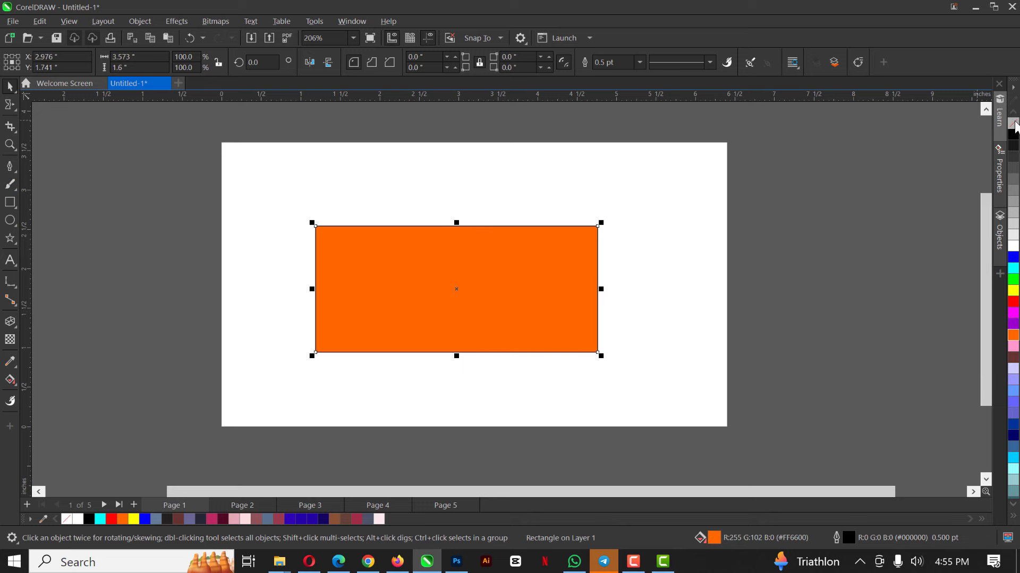
right_click(1014, 124)
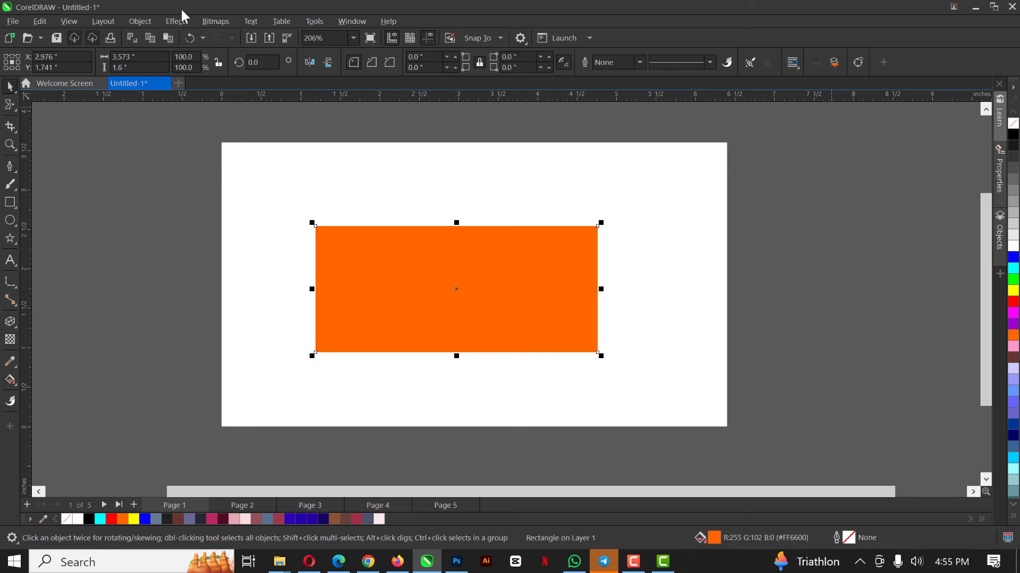
Distort the top, side and bottom edges of the orange rectangle with the Twirl tool
click(9, 109)
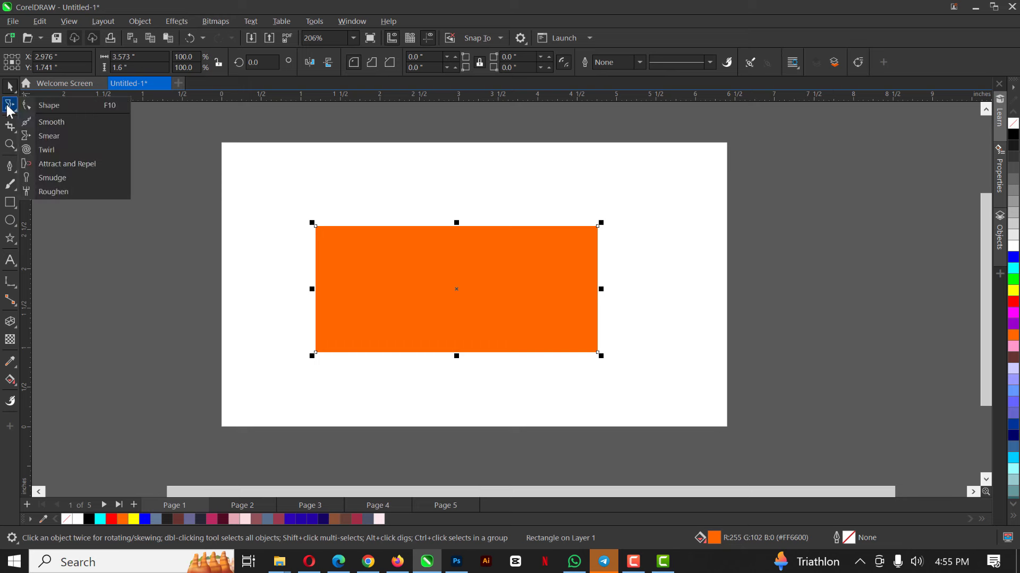
click(48, 151)
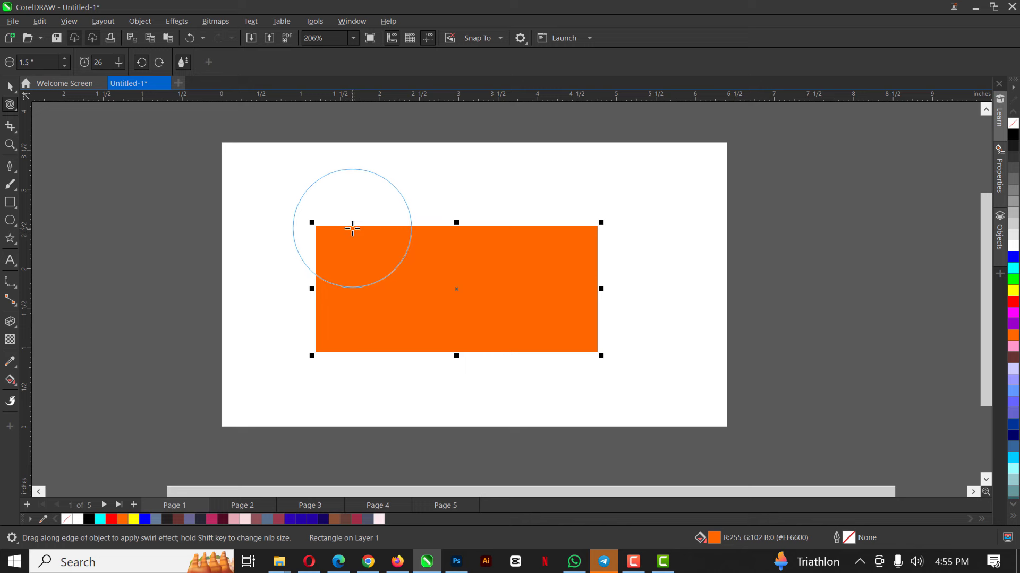
mouse_move(353, 227)
mouse_down()
mouse_move(375, 253)
mouse_move(440, 226)
mouse_move(453, 244)
mouse_move(487, 223)
mouse_move(500, 234)
mouse_move(506, 269)
mouse_move(540, 225)
mouse_move(548, 284)
mouse_up()
mouse_move(328, 300)
mouse_down()
mouse_move(387, 348)
mouse_move(494, 352)
mouse_move(501, 341)
mouse_up()
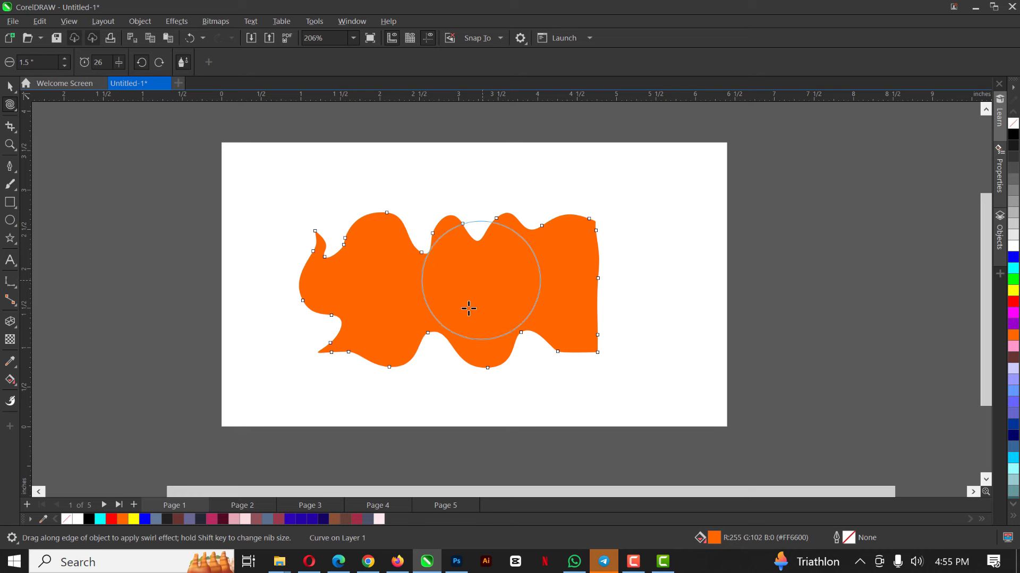
Undo all the twirl strokes on the orange rectangle
key(ctrl+z)
key(ctrl+z)
key(ctrl+z)
key(ctrl+z)
key(ctrl+z)
key(ctrl+z)
key(ctrl+z)
key(ctrl+z)
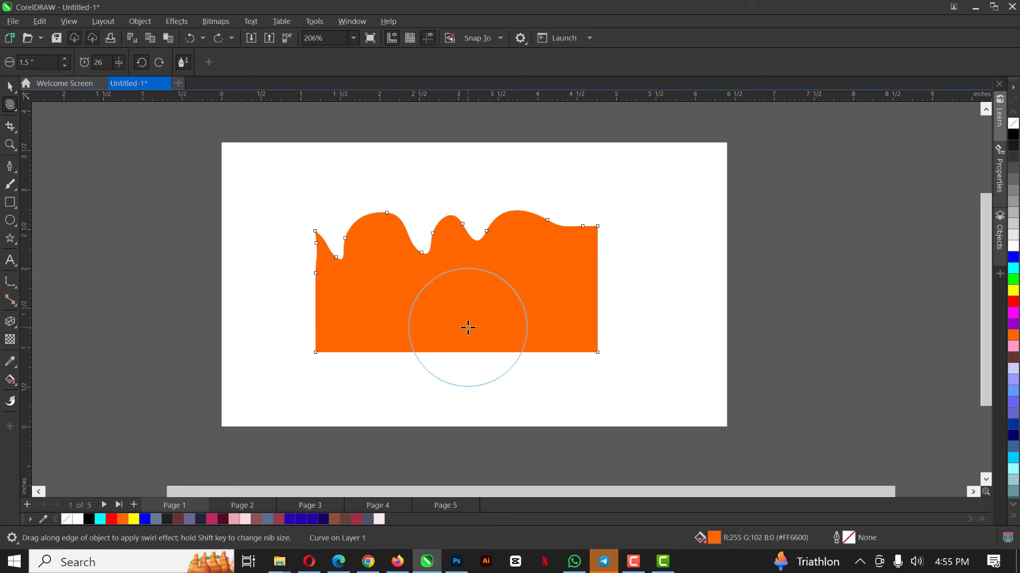
Set the Twirl rate to 11 and twirl the orange rectangle's top edge and upper-left corner
click(119, 63)
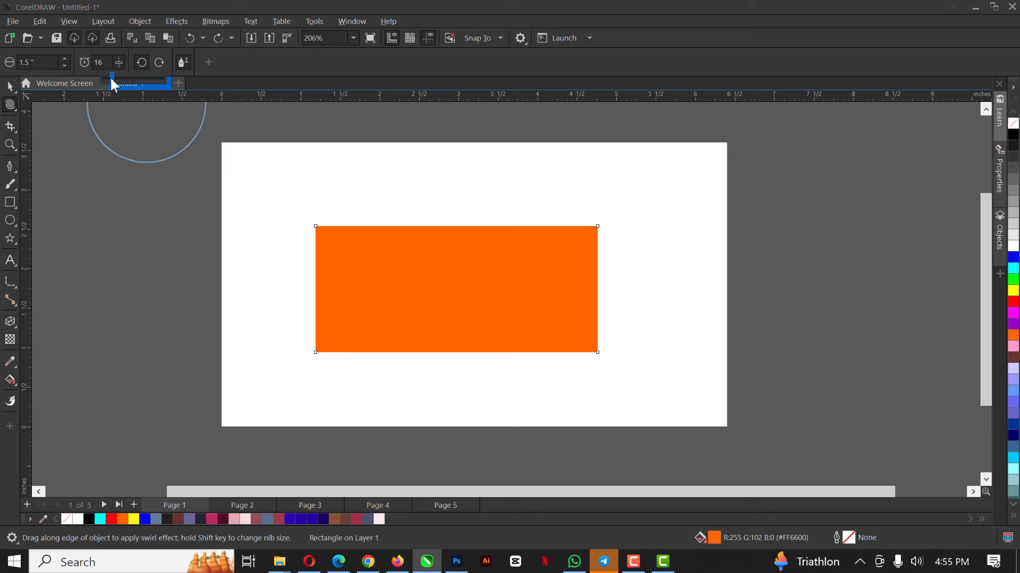
drag(109, 78, 109, 78)
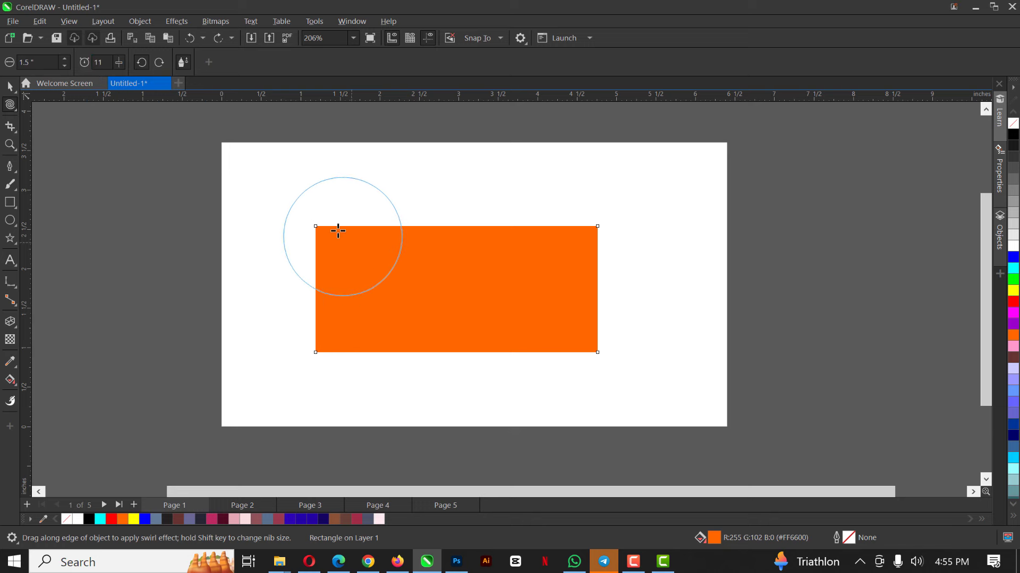
mouse_move(338, 236)
mouse_down()
mouse_move(479, 238)
mouse_move(377, 212)
mouse_up()
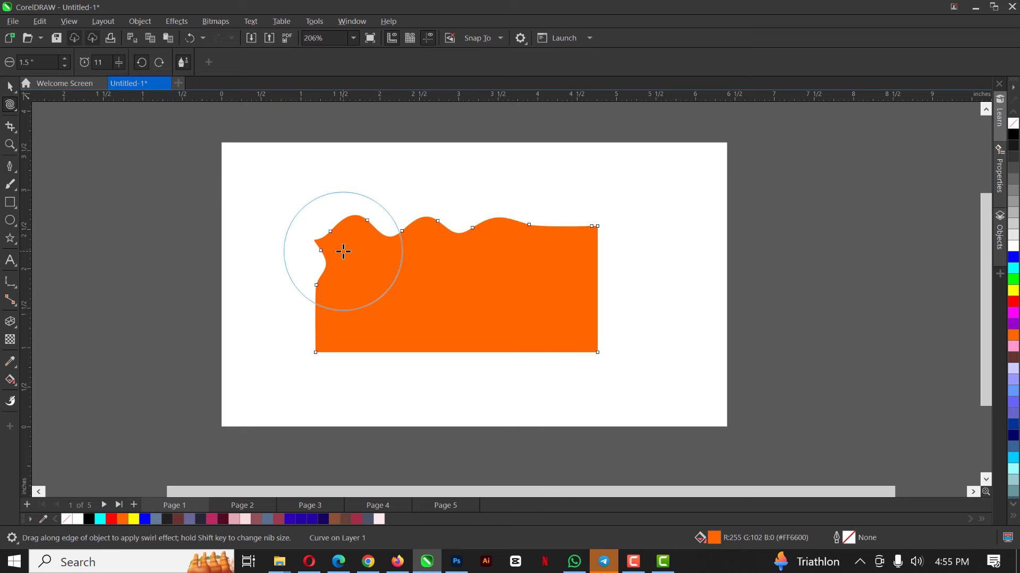
Undo the twirl strokes made on the rectangle at rate 11
key(ctrl+z)
key(ctrl+z)
key(ctrl+z)
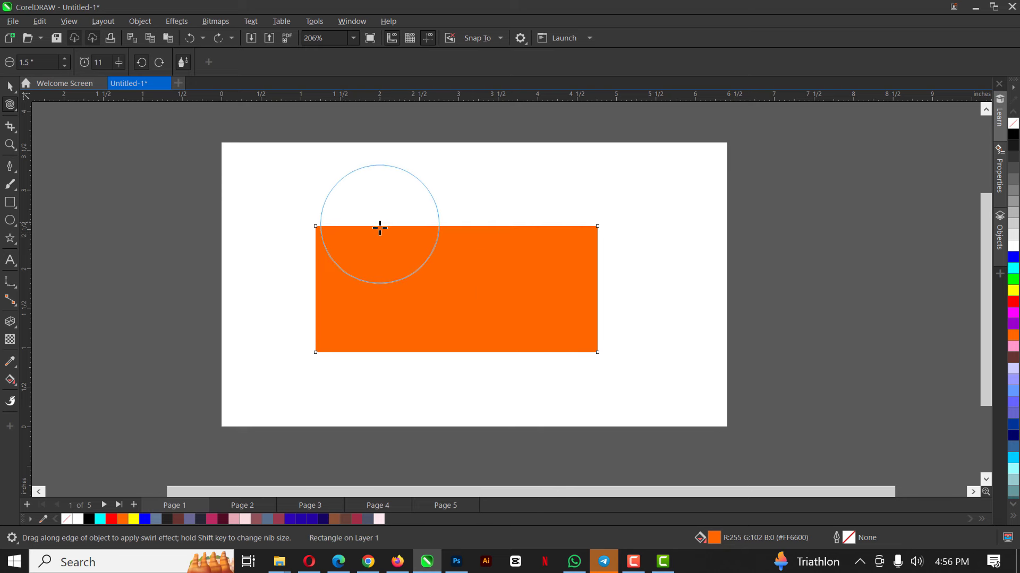
Twirl waves along the rectangle's top edge at rate 11 and undo them
mouse_move(377, 226)
mouse_down()
mouse_move(383, 234)
mouse_move(476, 237)
mouse_move(511, 225)
mouse_move(523, 239)
mouse_move(501, 262)
mouse_up()
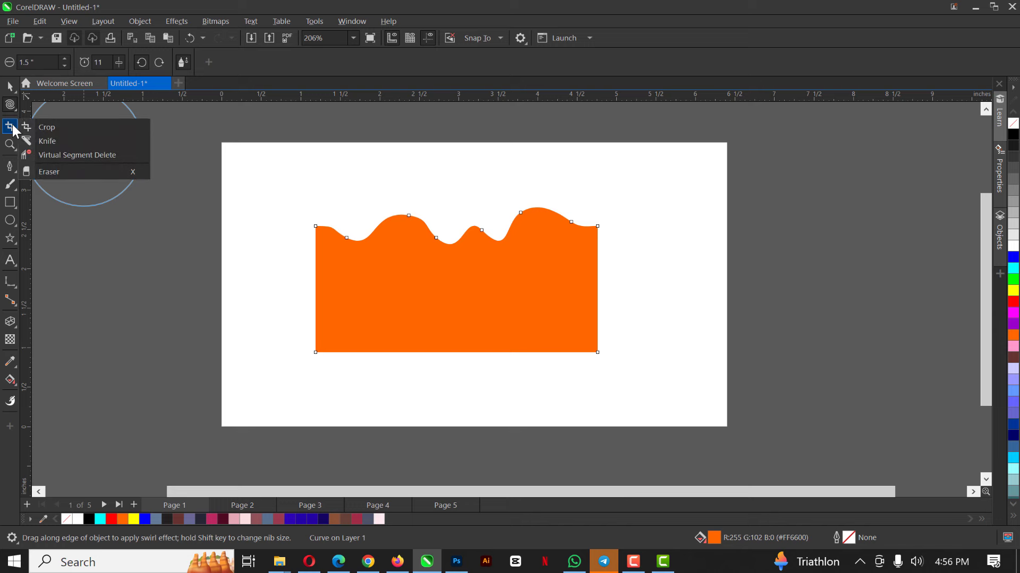
click(8, 109)
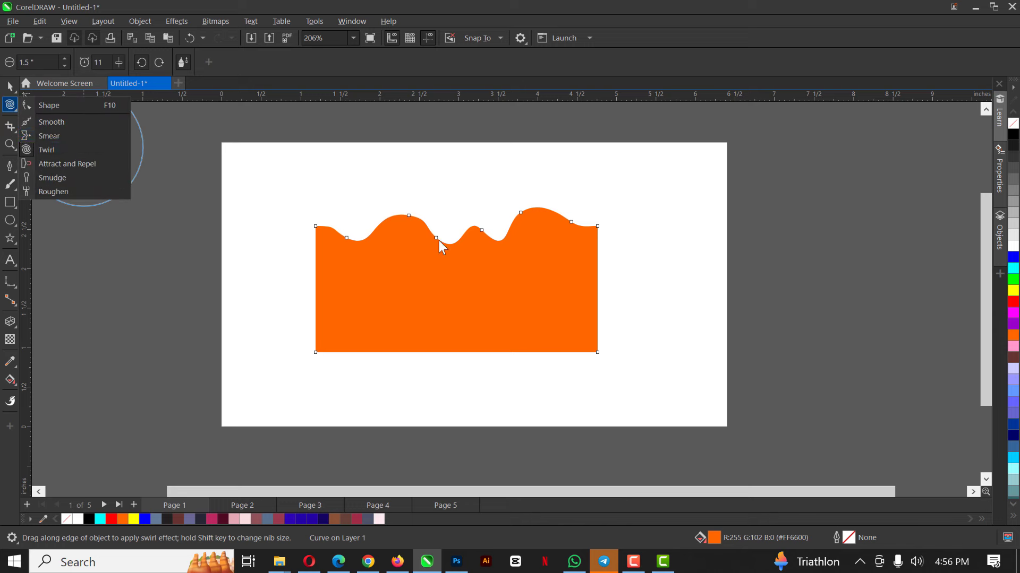
drag(439, 240, 394, 233)
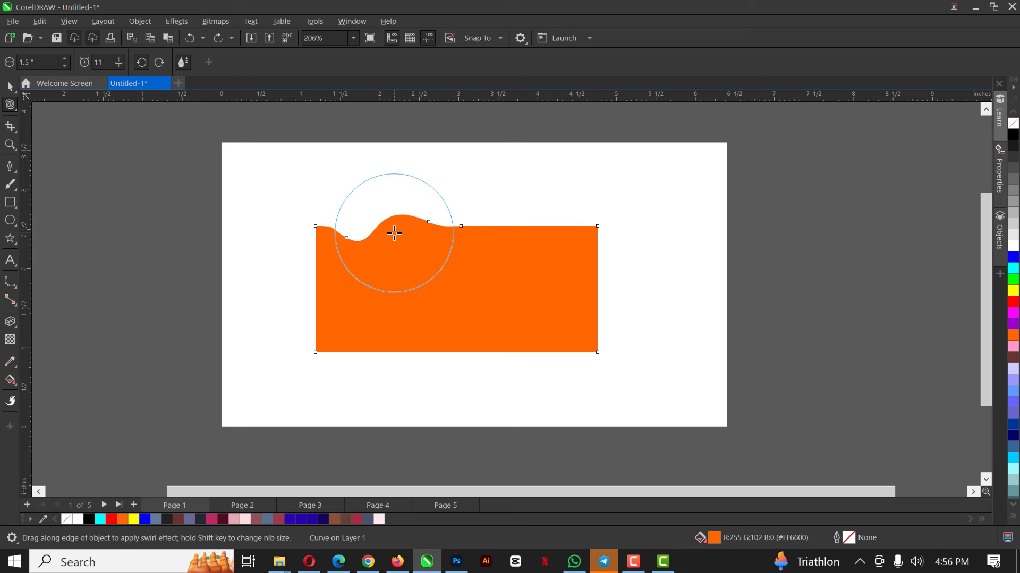
key(ctrl+z)
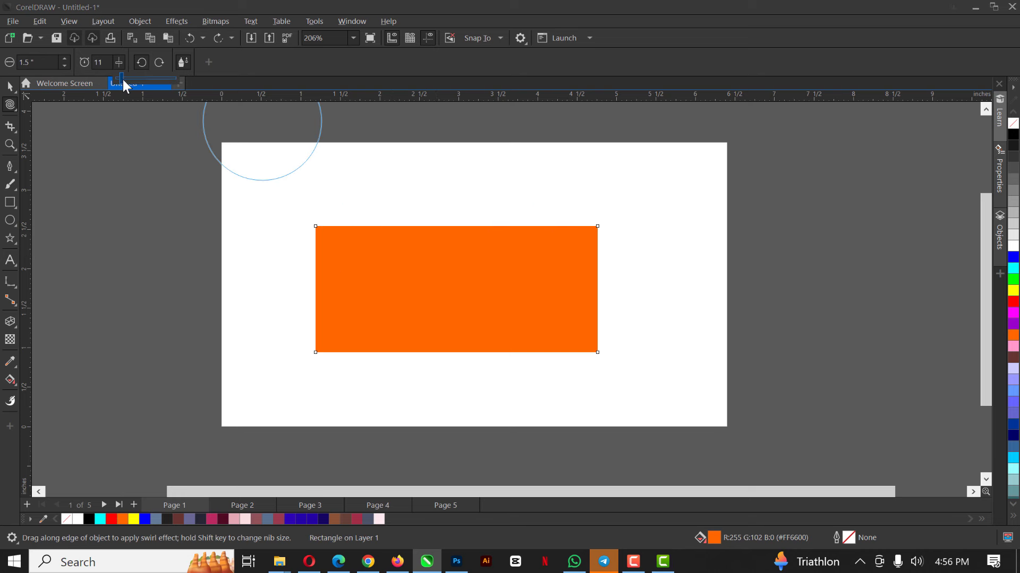
Set the Twirl rate to 6 and twirl the orange rectangle's upper-left corner and top edge
drag(123, 81, 121, 83)
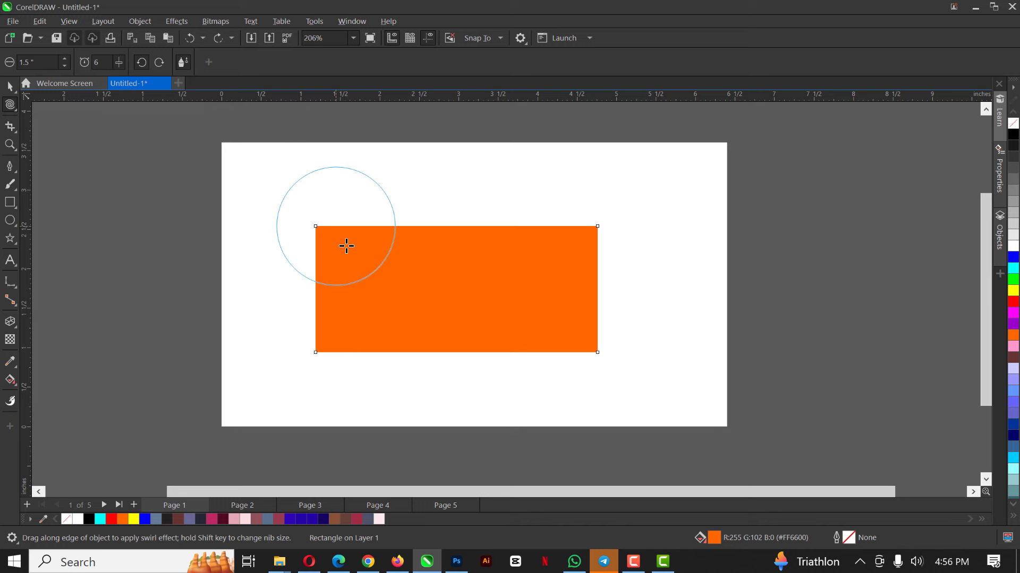
mouse_move(346, 246)
mouse_down()
mouse_move(400, 227)
mouse_move(409, 238)
mouse_move(457, 226)
mouse_move(467, 251)
mouse_up()
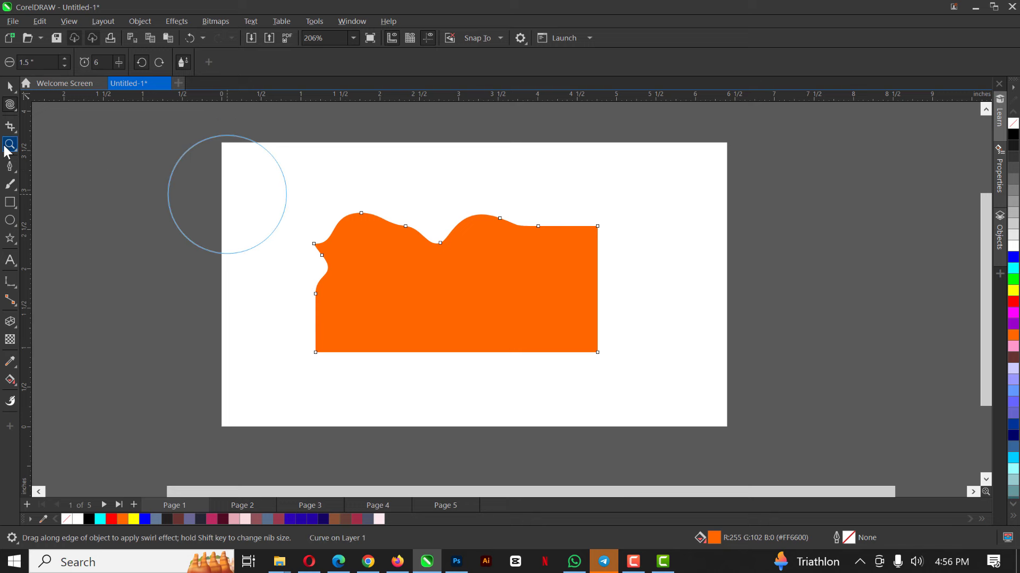
Delete the twirled orange shape to clear the page
click(11, 86)
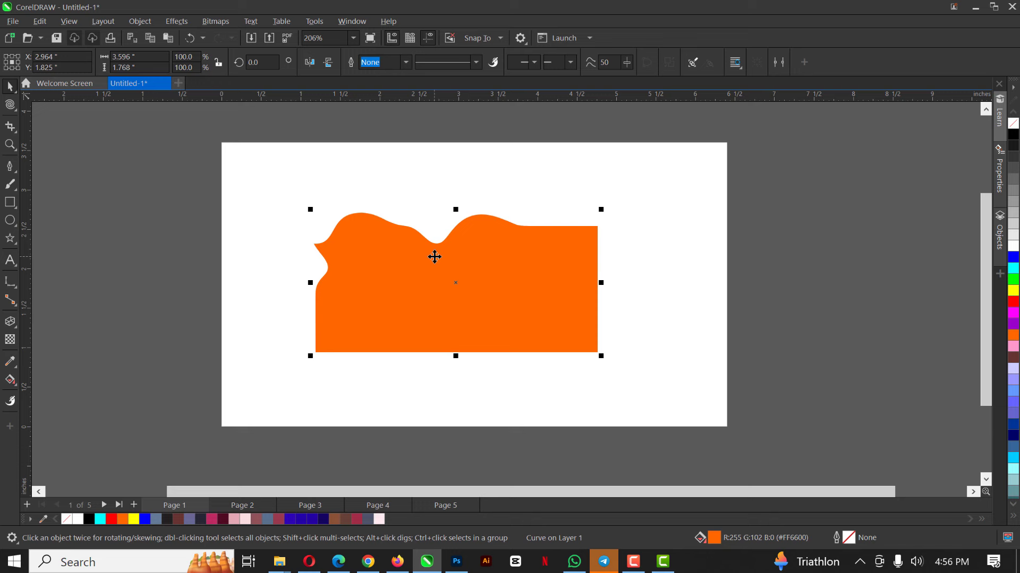
key(Delete)
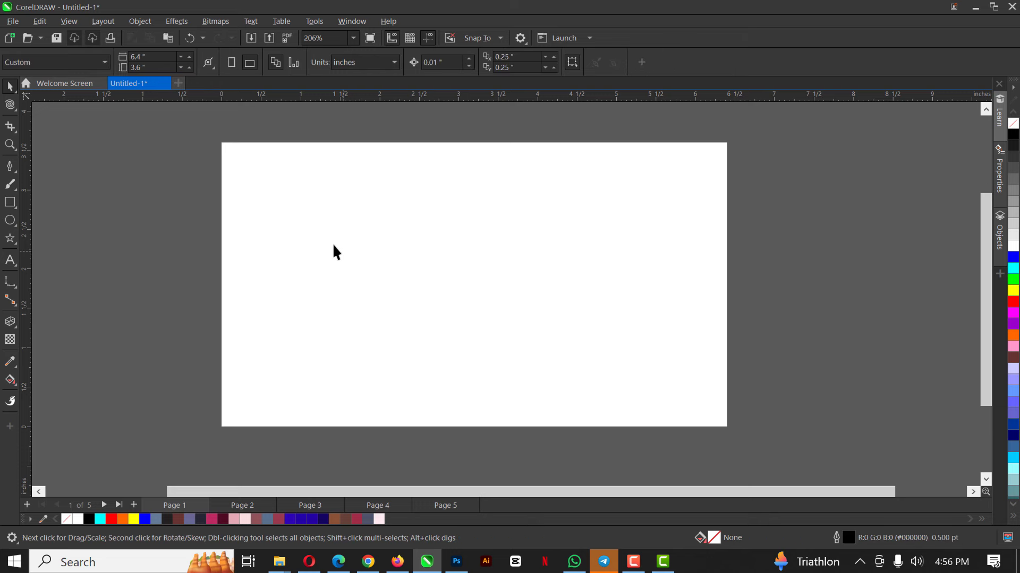
click(8, 109)
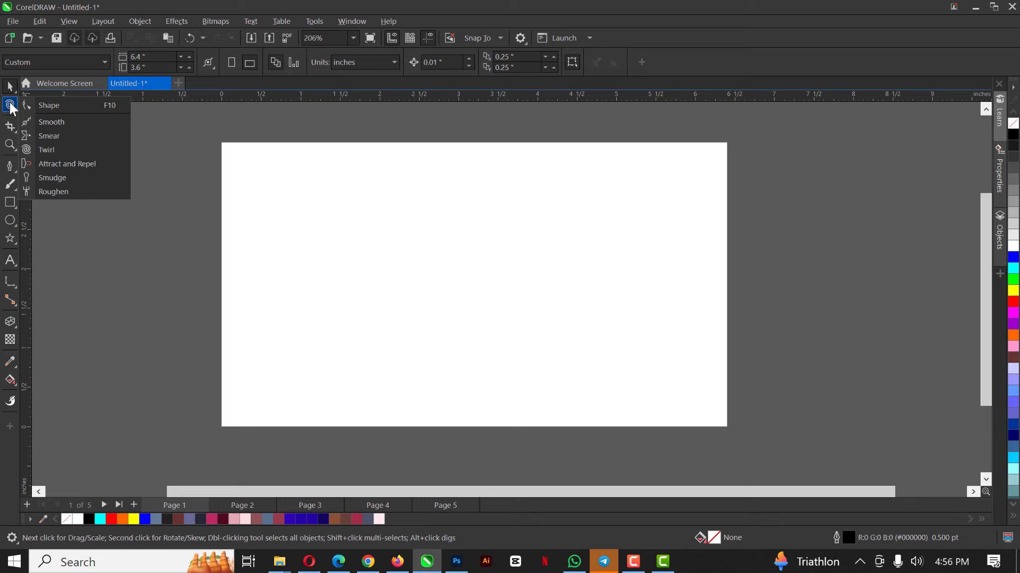
click(8, 106)
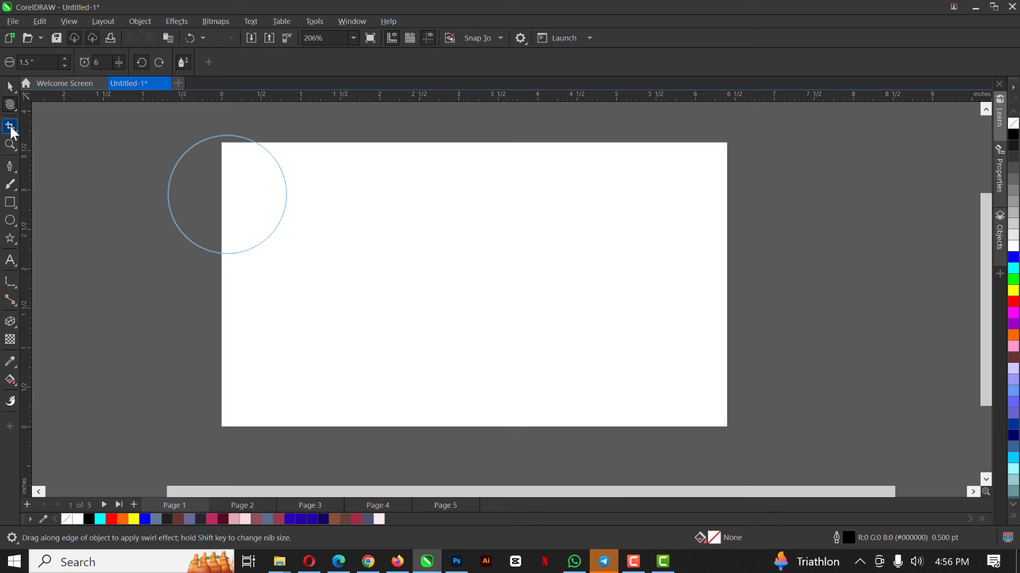
click(10, 127)
click(11, 103)
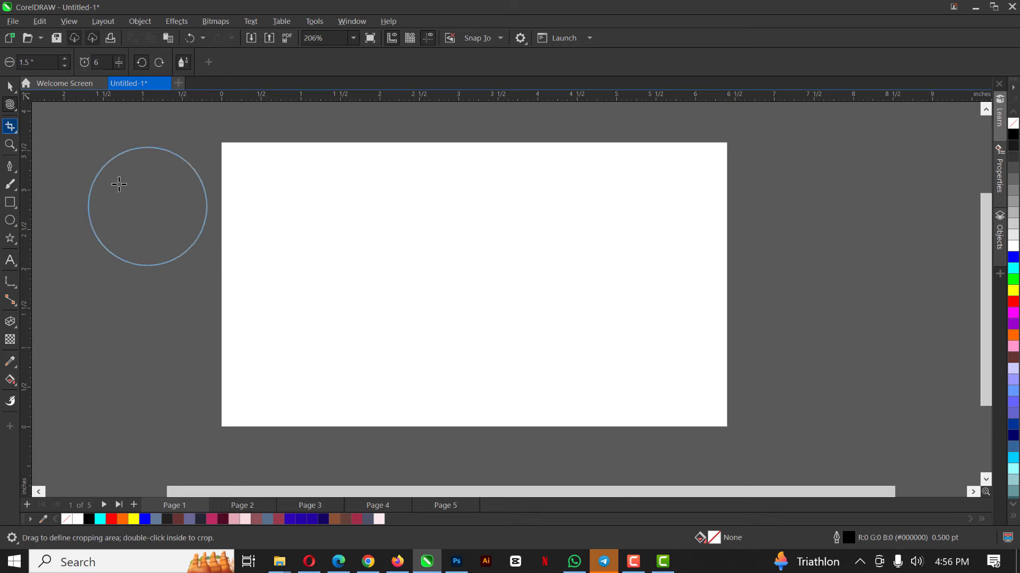
click(10, 86)
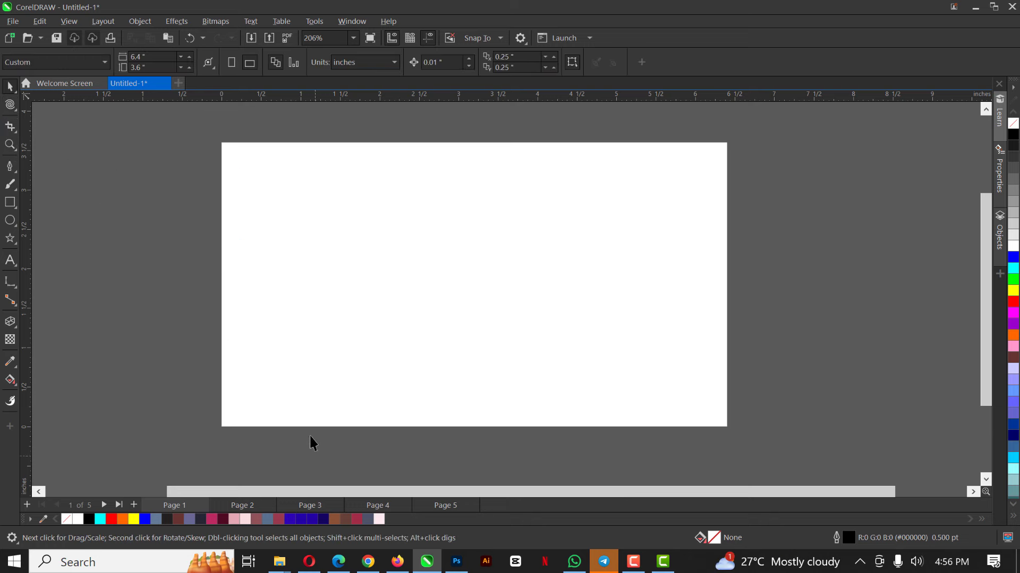
Go to Page 2, shift the left portrait photo slightly down, and deselect it
click(230, 505)
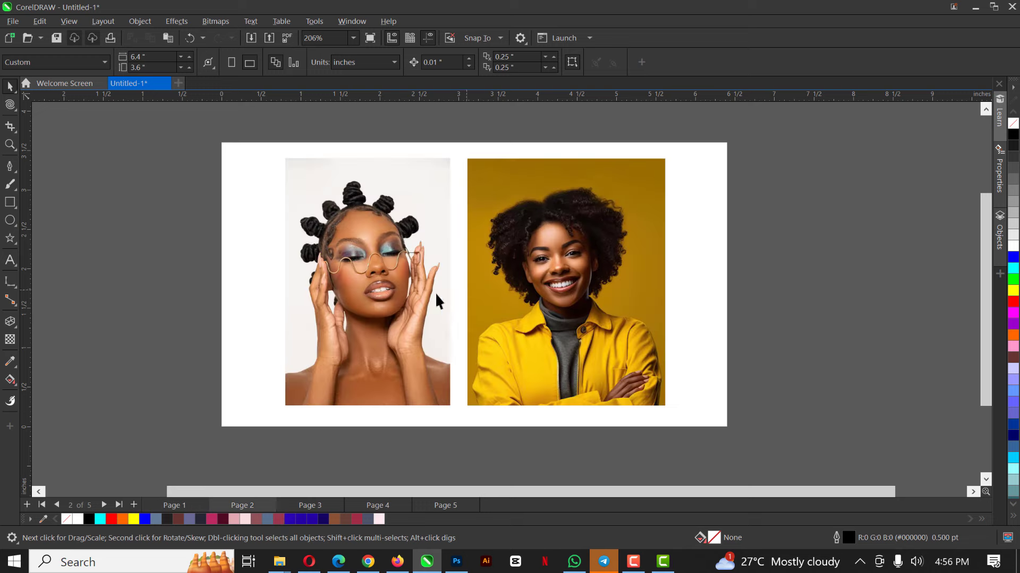
click(391, 299)
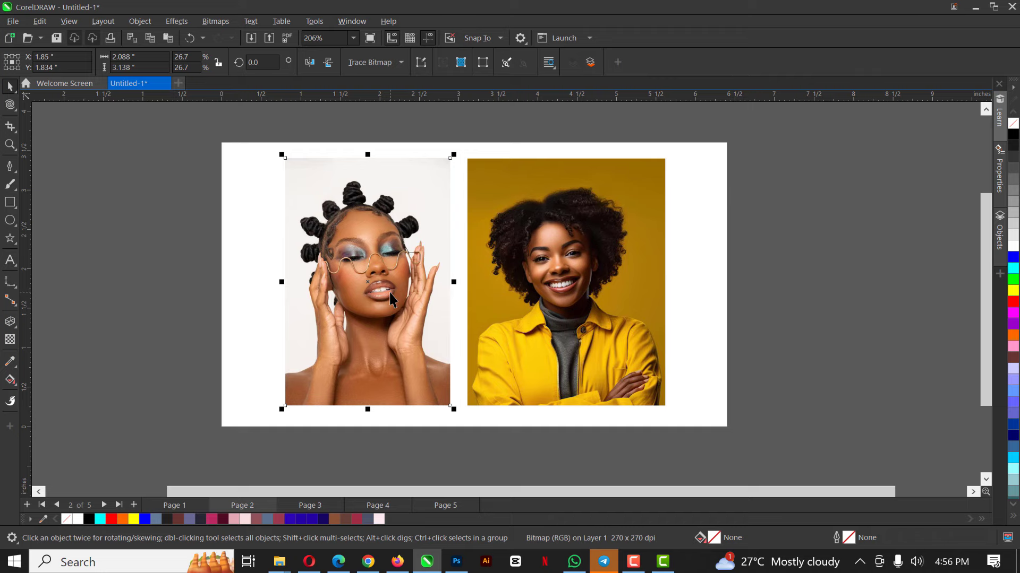
scroll(345, 215, up, 1)
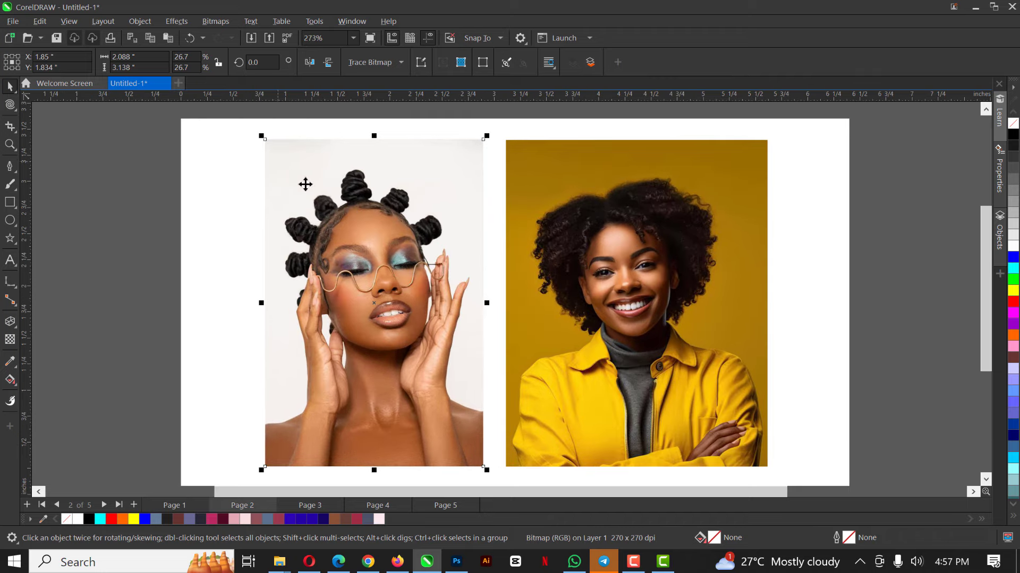
scroll(329, 153, down, 1)
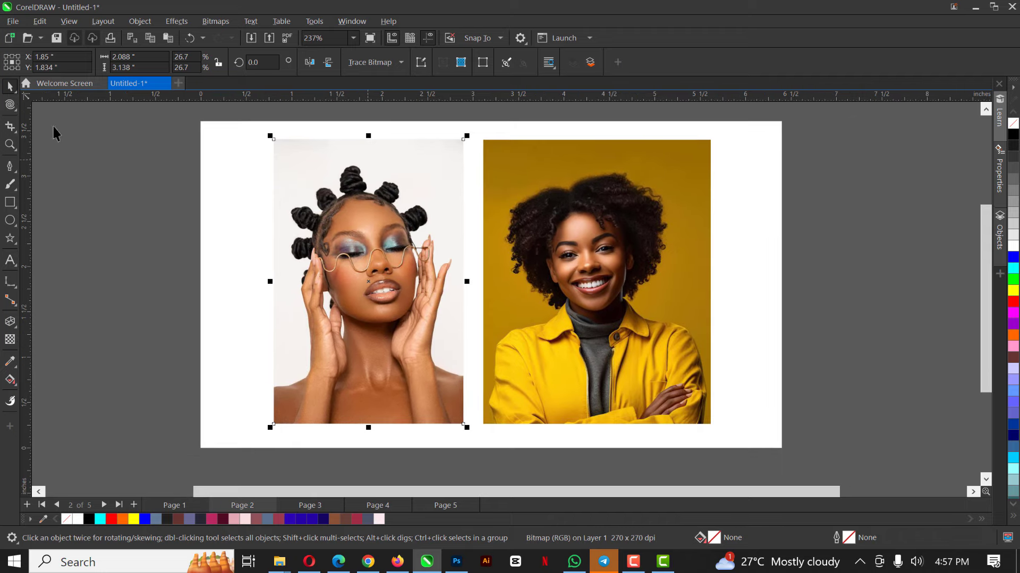
click(13, 133)
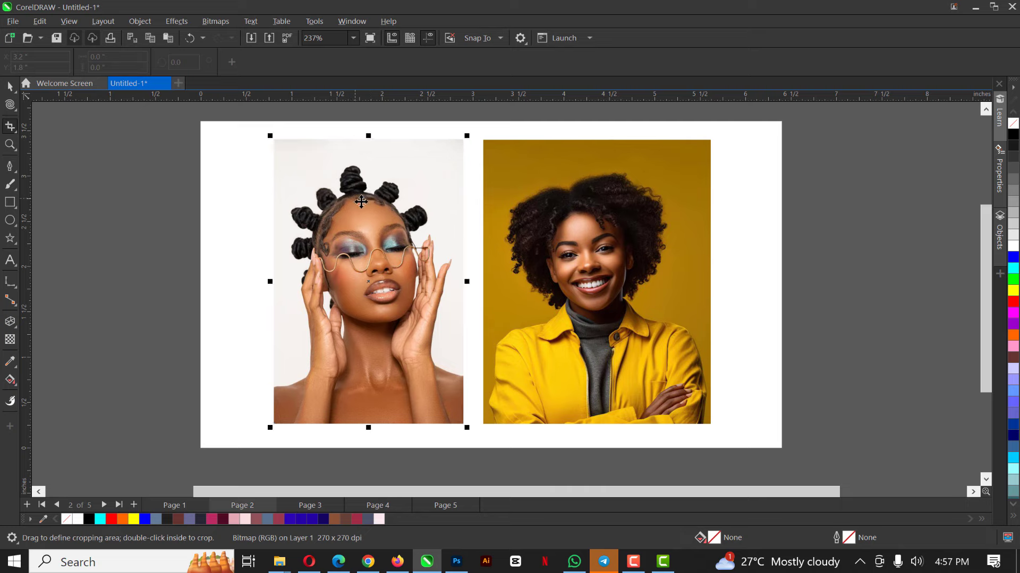
key(space)
drag(378, 233, 363, 250)
click(147, 210)
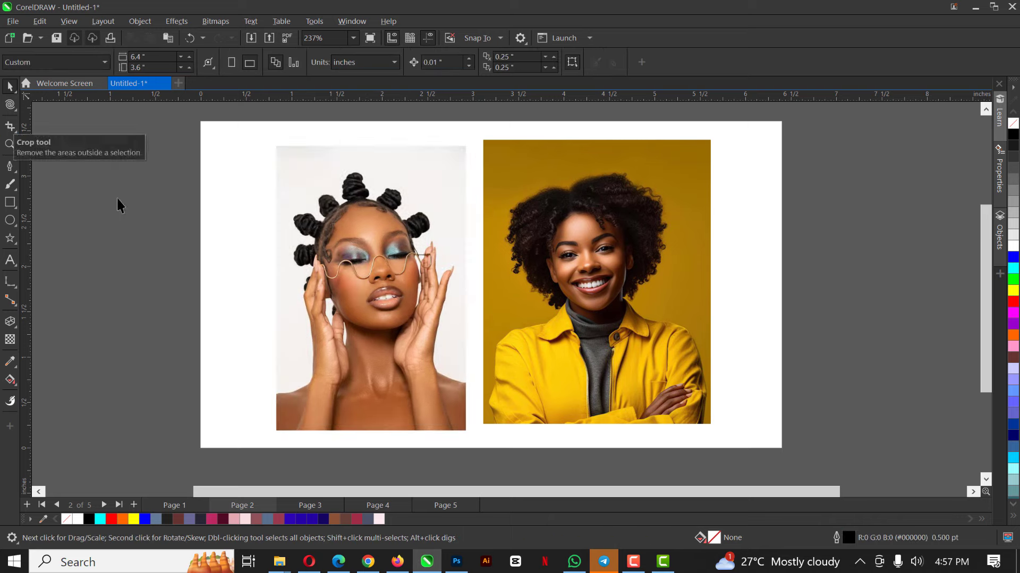
Crop the page to an area about 3.4 by 2.56 inches over the left portrait photo, excluding the right photo
click(10, 126)
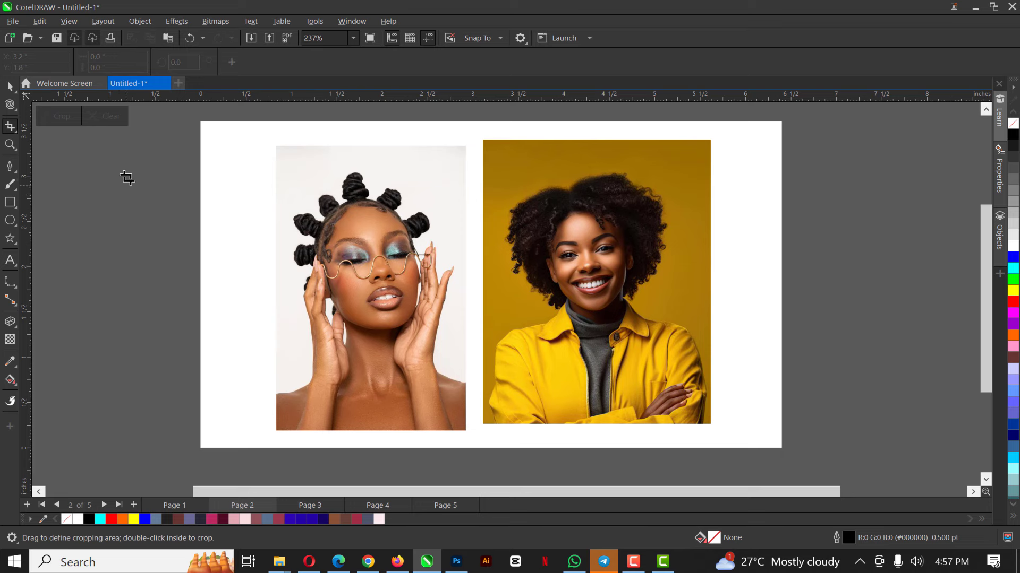
drag(127, 172, 436, 404)
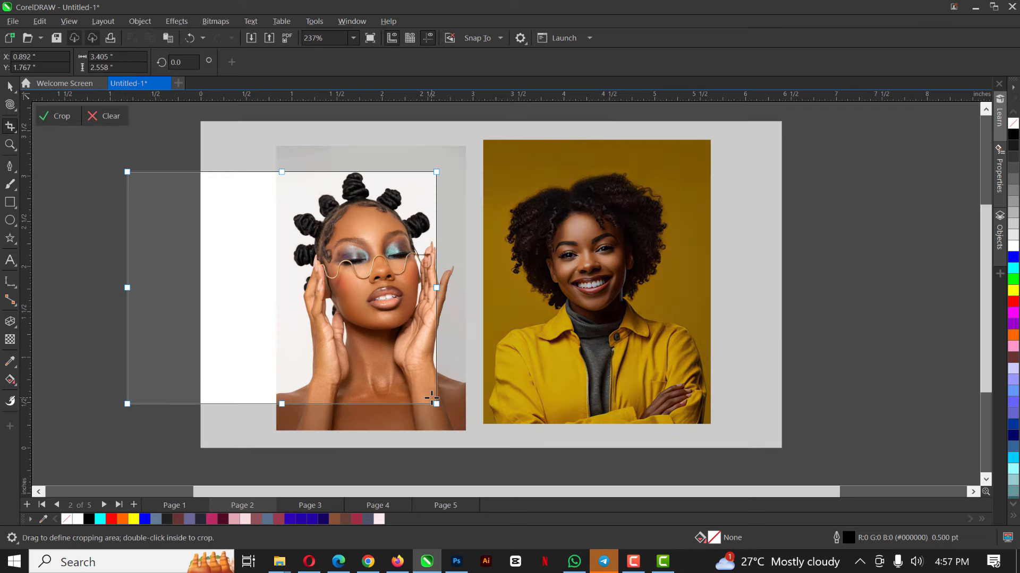
double_click(432, 398)
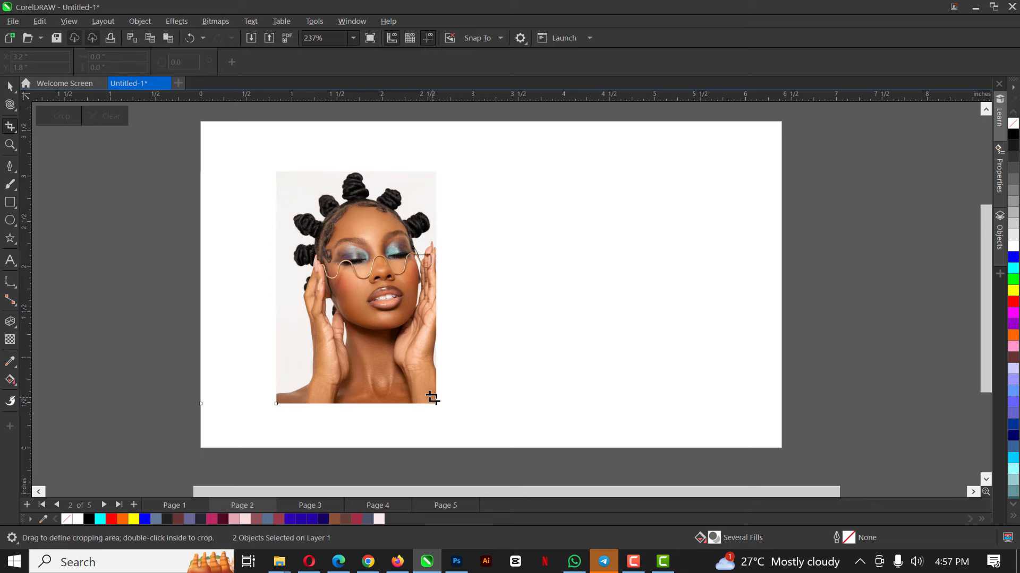
Undo the page-wide crop, then select only the left portrait and crop it to about 1.9 by 2.73 inches
key(ctrl+z)
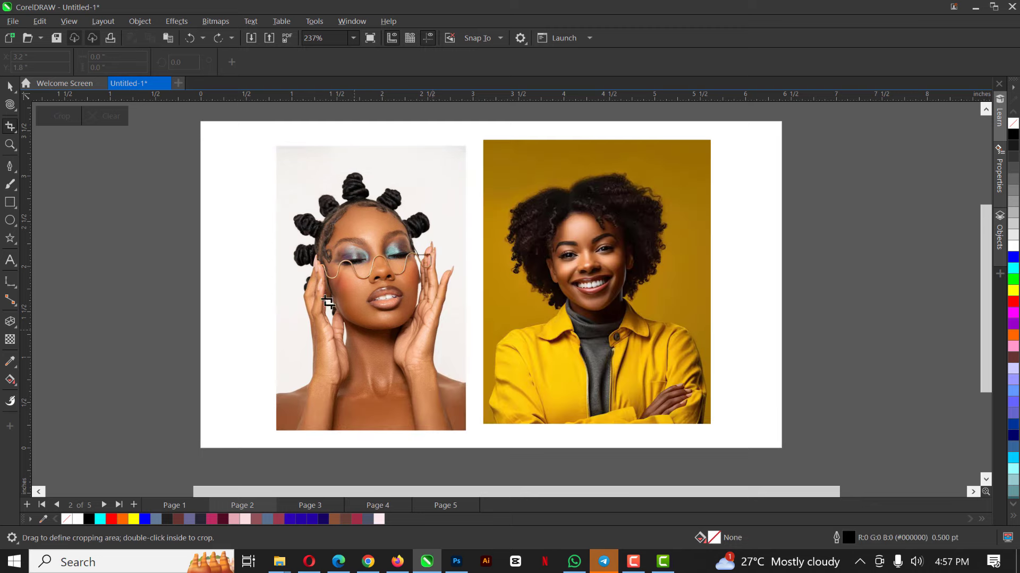
click(10, 86)
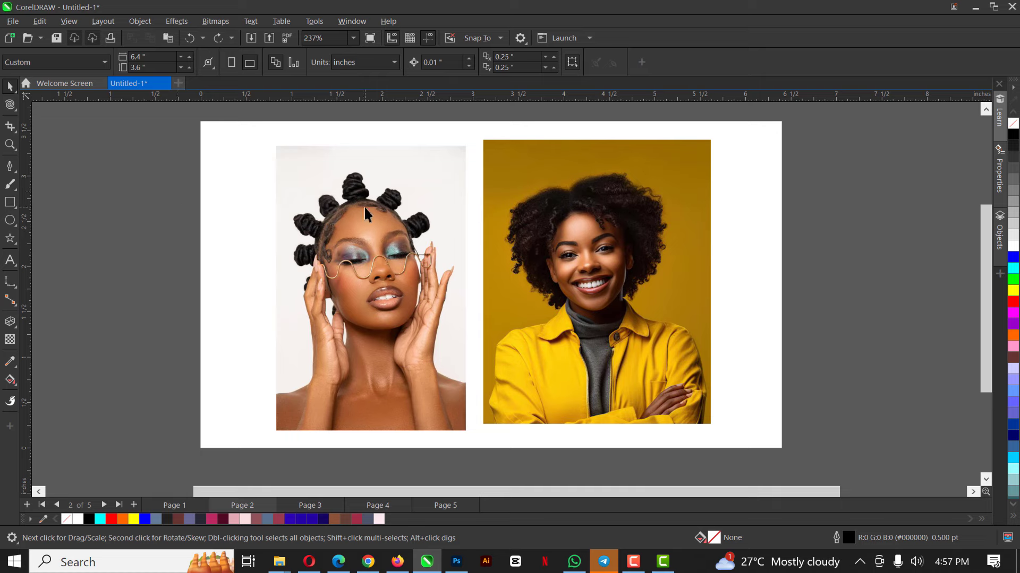
click(390, 283)
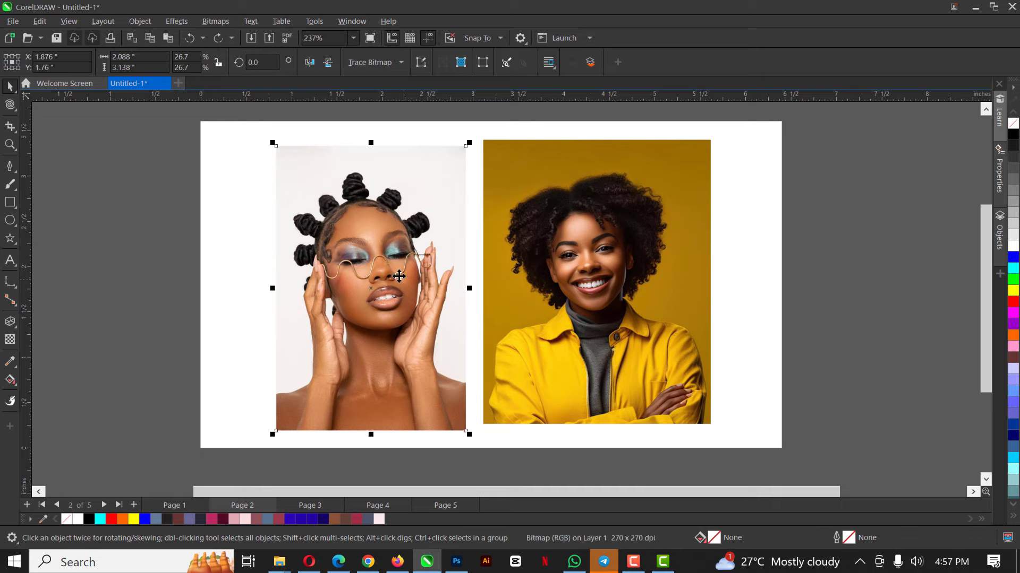
click(9, 127)
drag(286, 160, 458, 408)
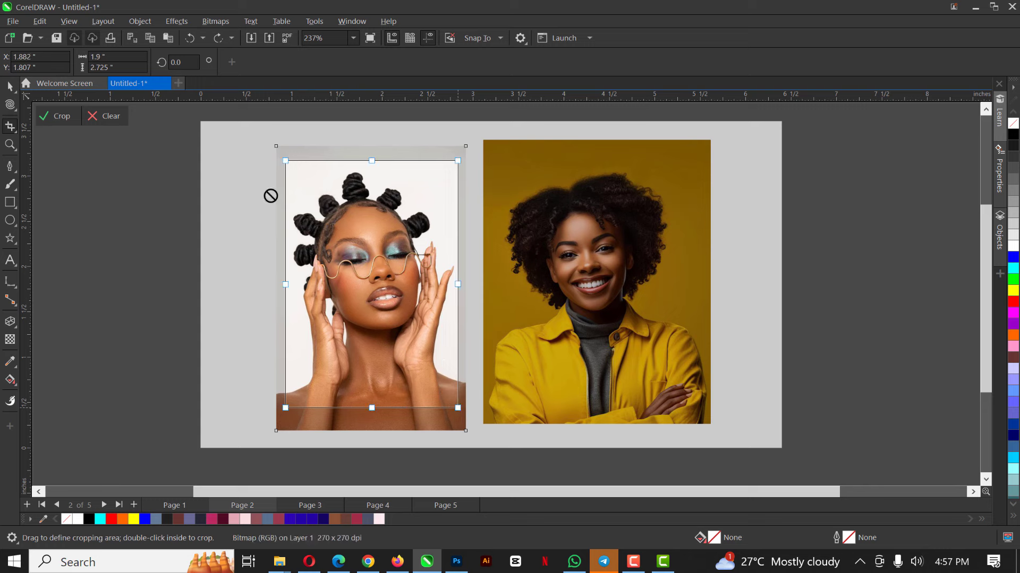
click(59, 115)
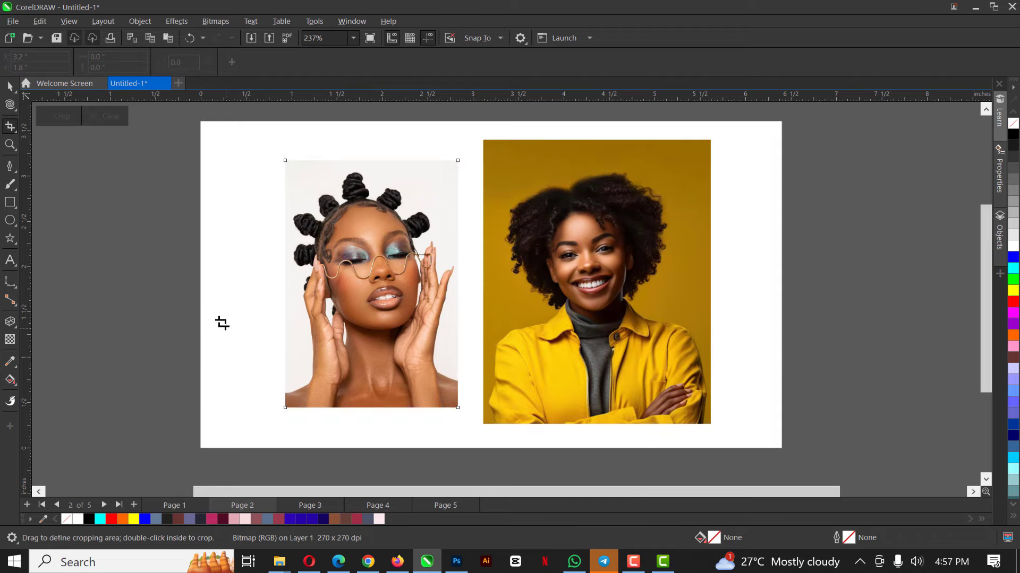
Select the right portrait in the yellow jacket and crop it to about 2.11 by 2.66 inches
click(12, 88)
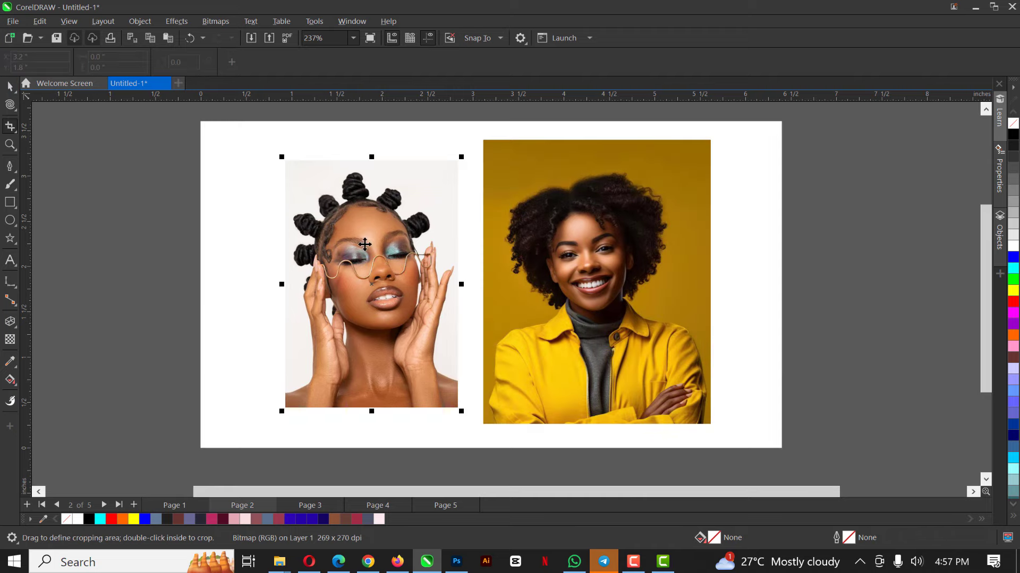
click(613, 291)
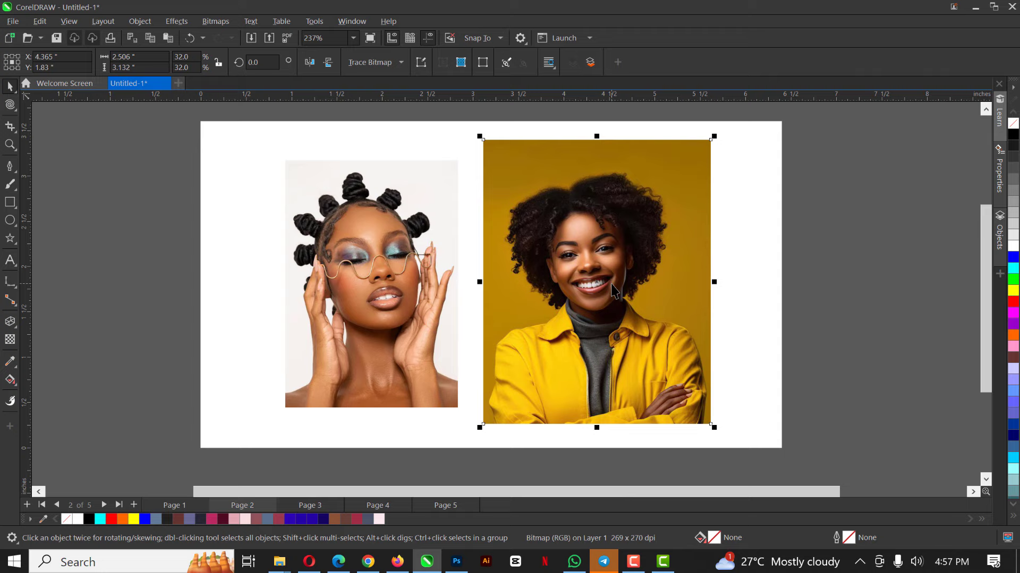
click(10, 126)
drag(498, 166, 689, 406)
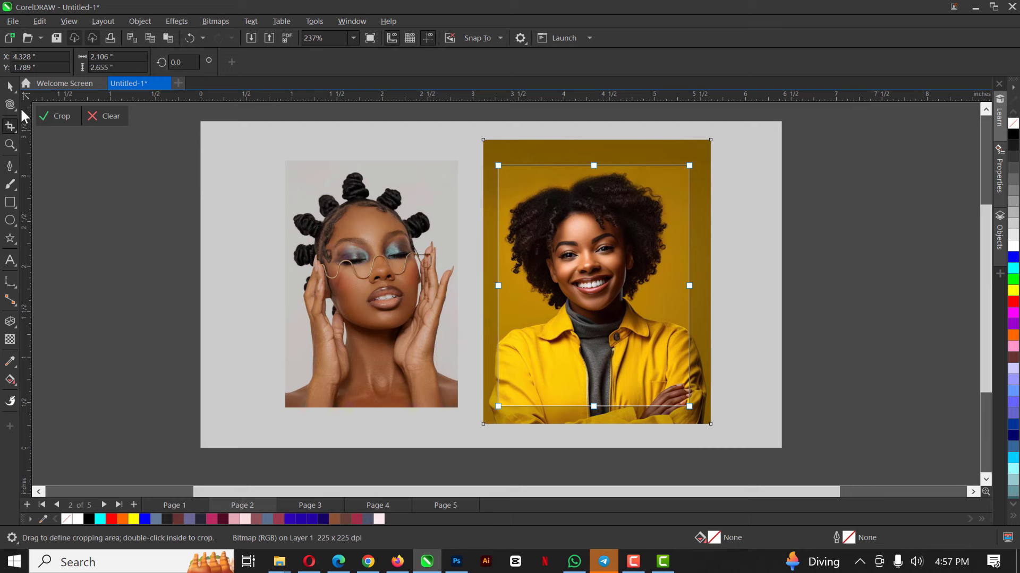
click(66, 120)
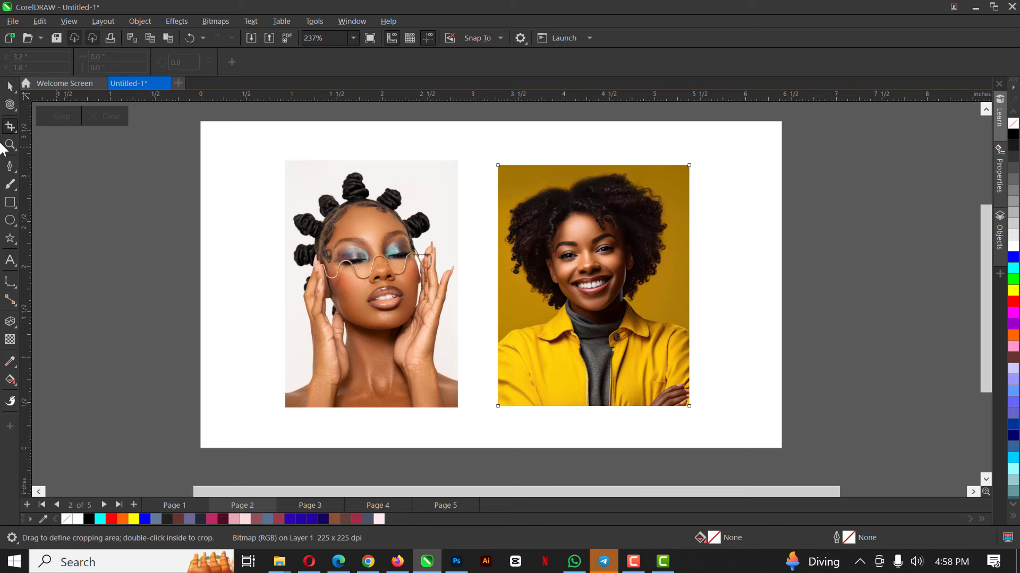
Undo the crops of both portrait photos
click(10, 86)
key(ctrl+z)
key(ctrl+z)
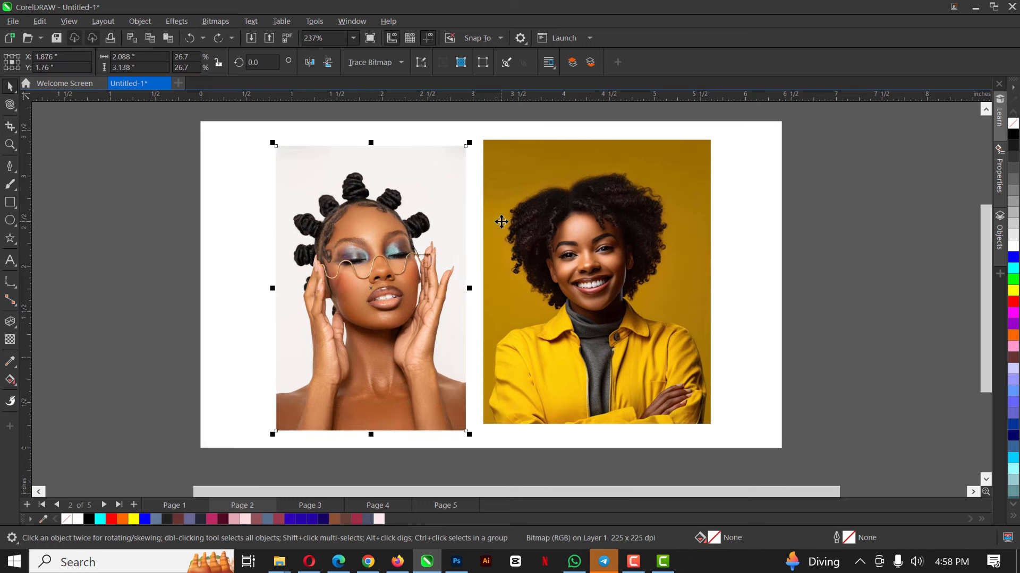
With the Shape tool, trim the left portrait by moving its top nodes down about 0.12 inches and its bottom nodes up about 0.43 inches
click(9, 131)
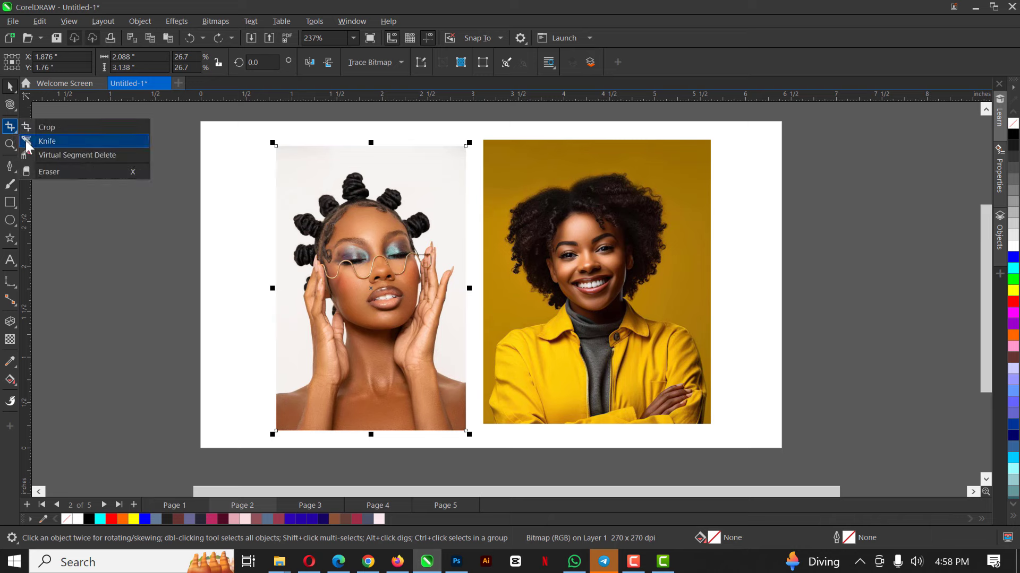
mouse_move(3, 204)
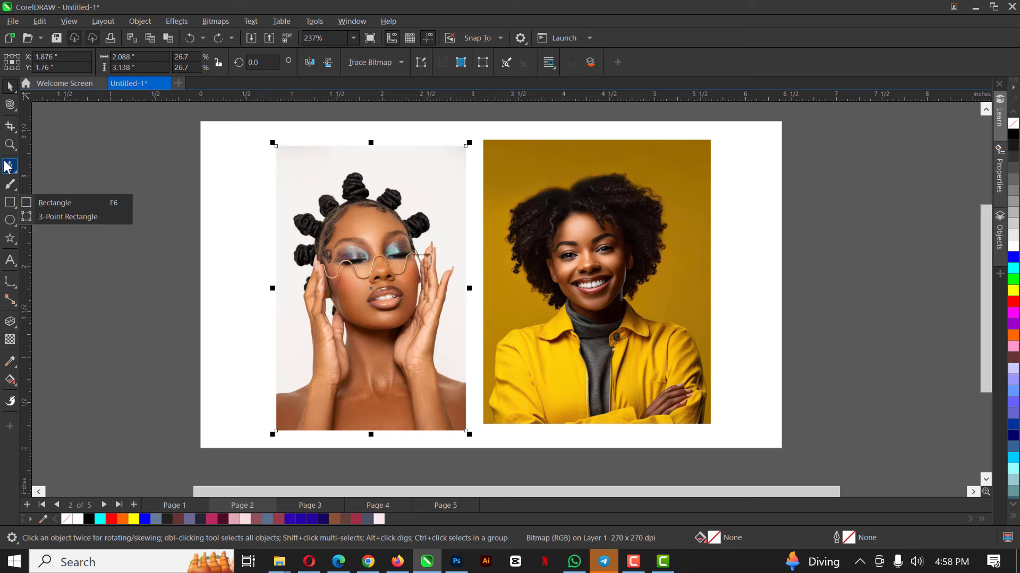
mouse_move(10, 106)
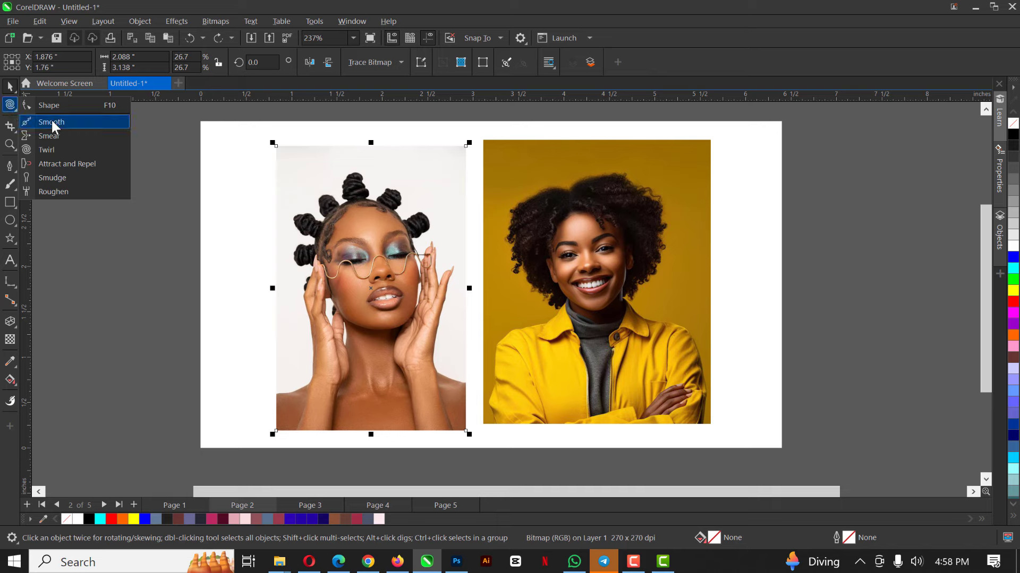
click(43, 104)
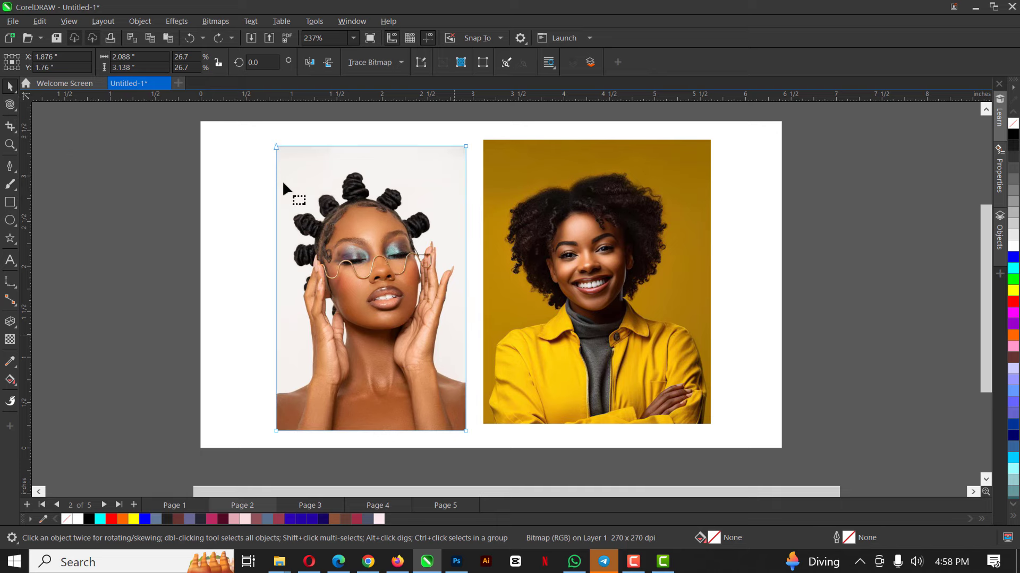
key(F10)
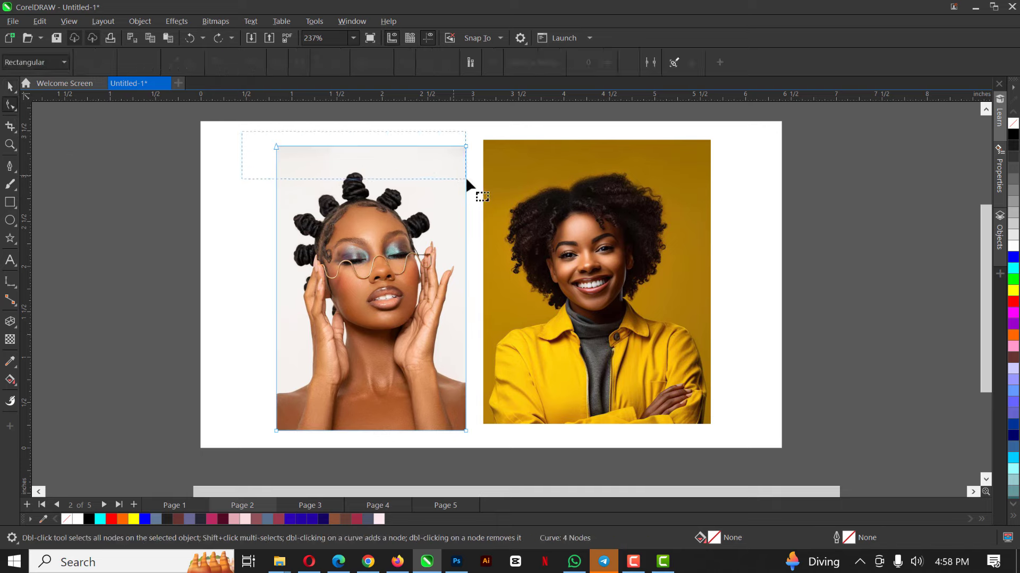
drag(466, 180, 472, 183)
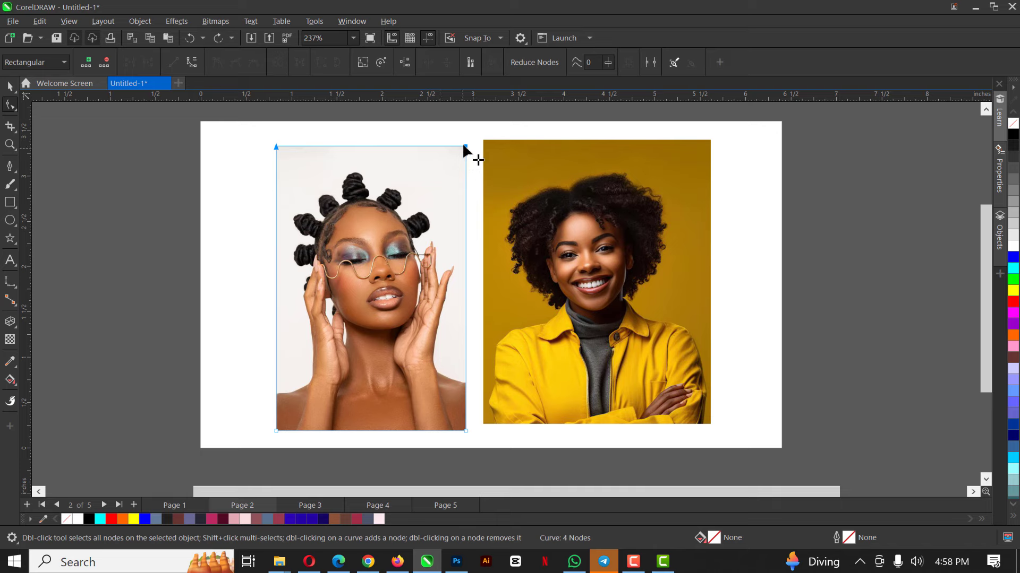
drag(465, 145, 465, 160)
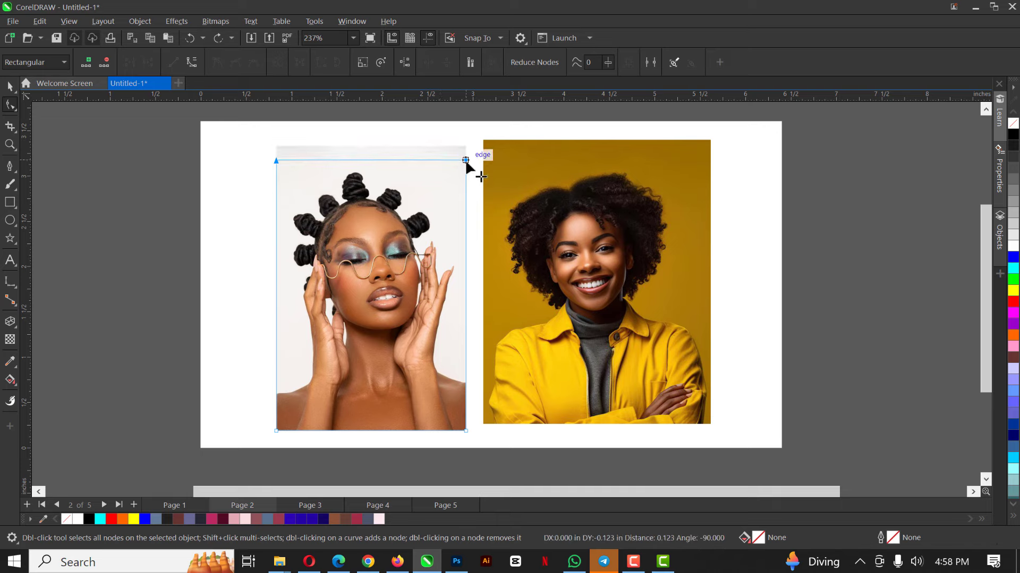
drag(250, 393, 467, 391)
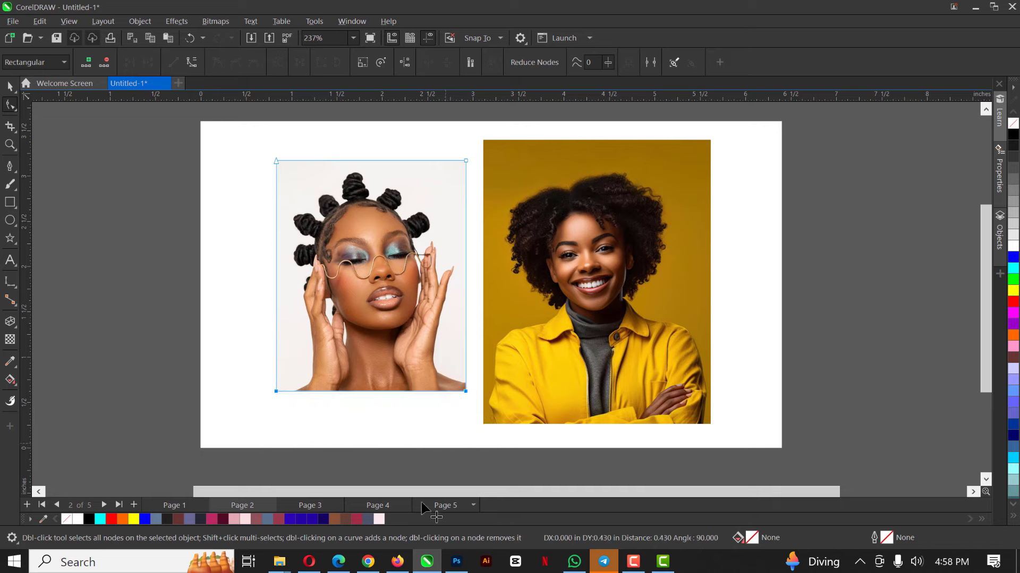
key(space)
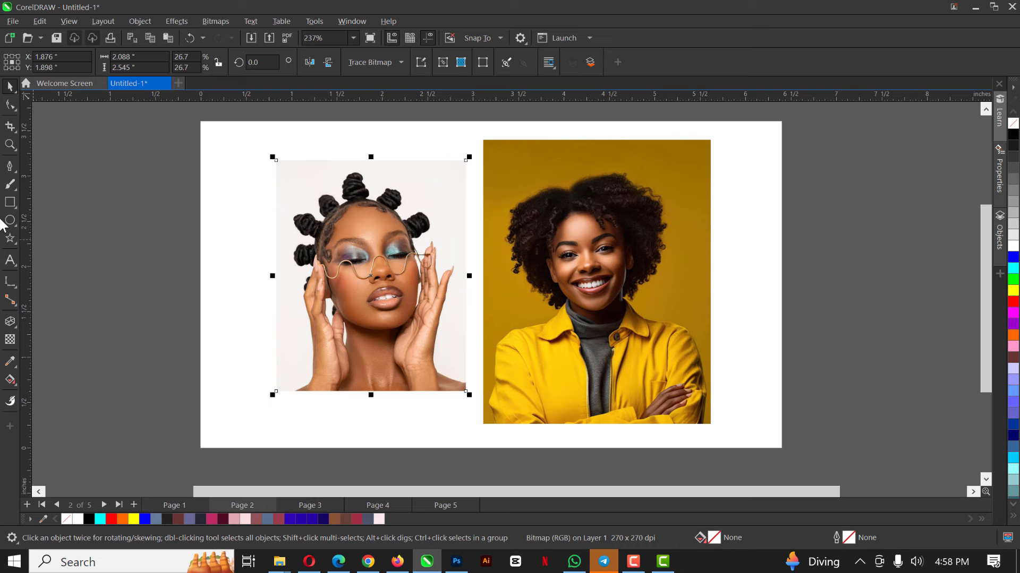
Undo both node moves on the left portrait to restore its full frame
key(ctrl+z)
key(ctrl+z)
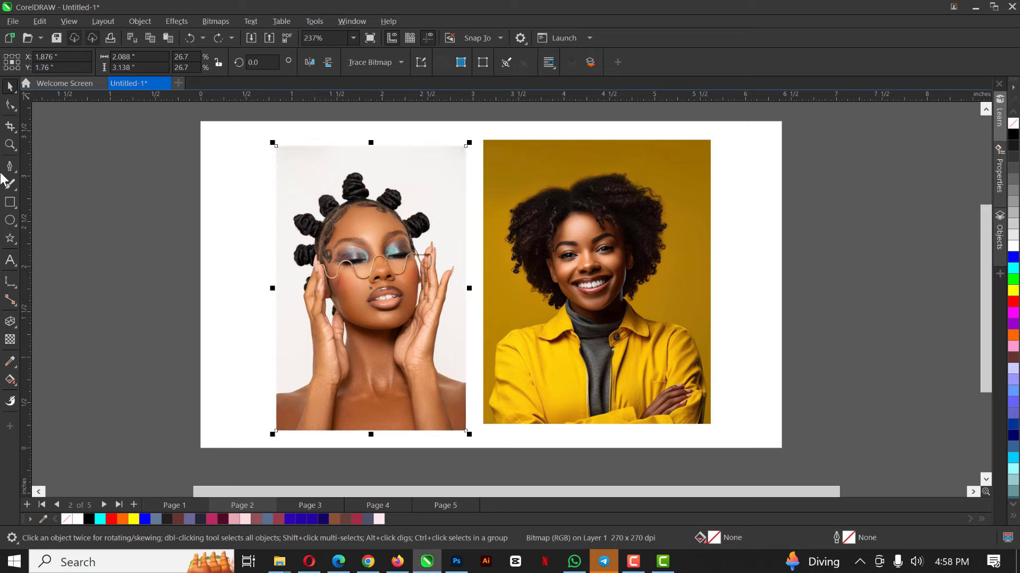
click(13, 130)
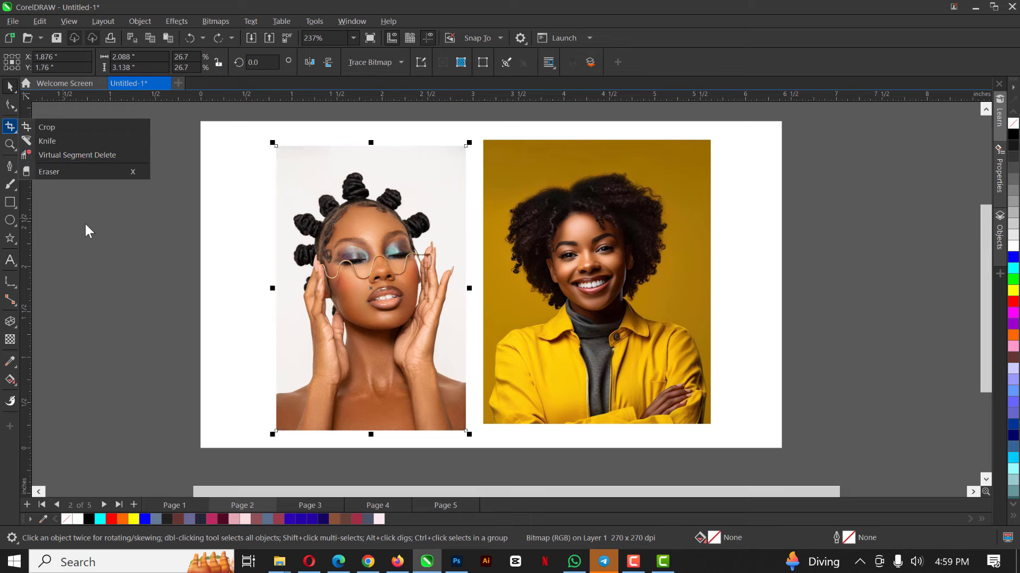
click(306, 436)
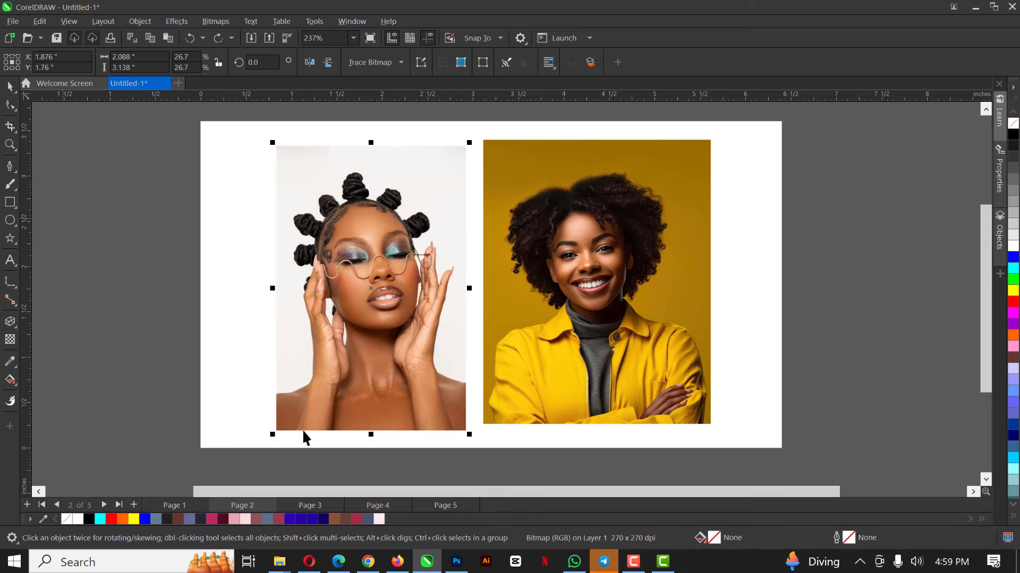
Go to Page 3 and select the DELETE text, then go to Page 4 and select its white page-sized rectangle
click(292, 505)
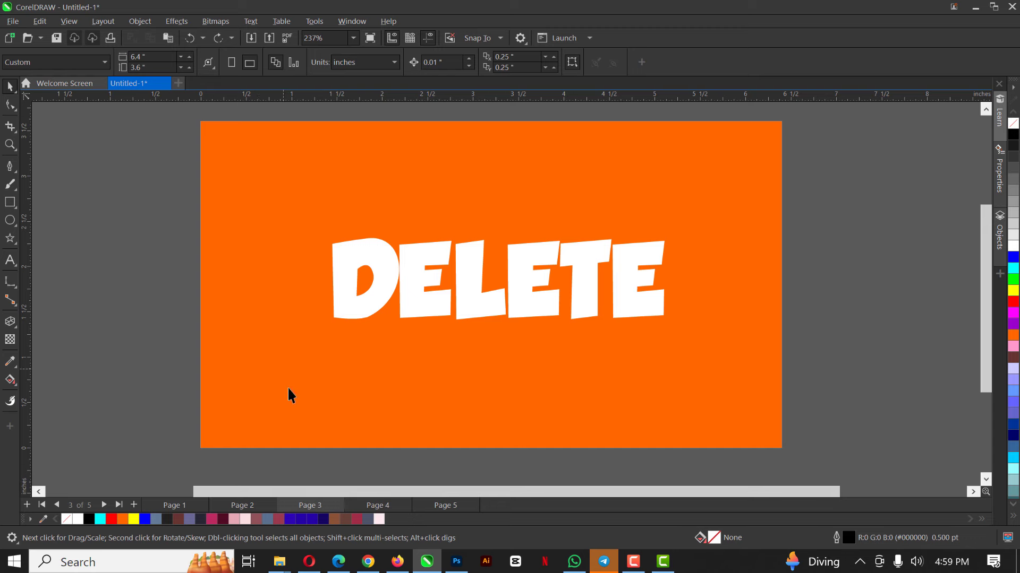
click(412, 292)
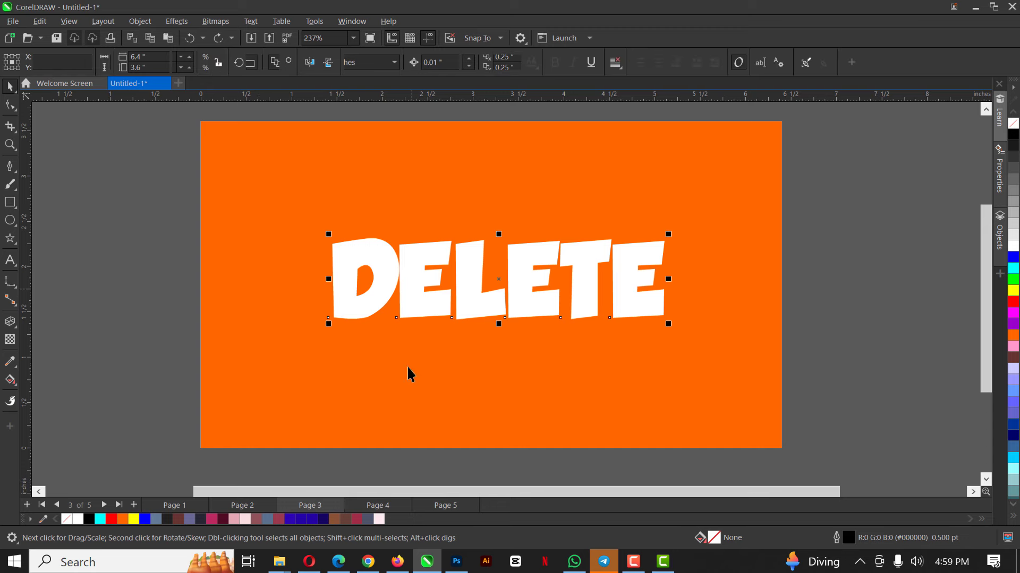
click(377, 505)
click(398, 307)
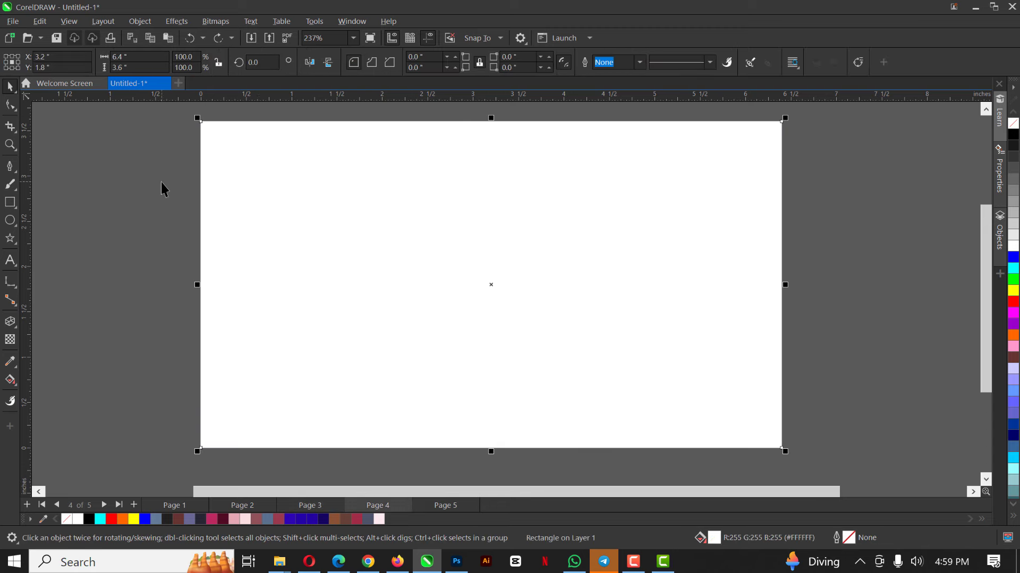
Draw a circle about 1.88 inches in diameter on the left half of the page and shift it slightly up and right
click(11, 221)
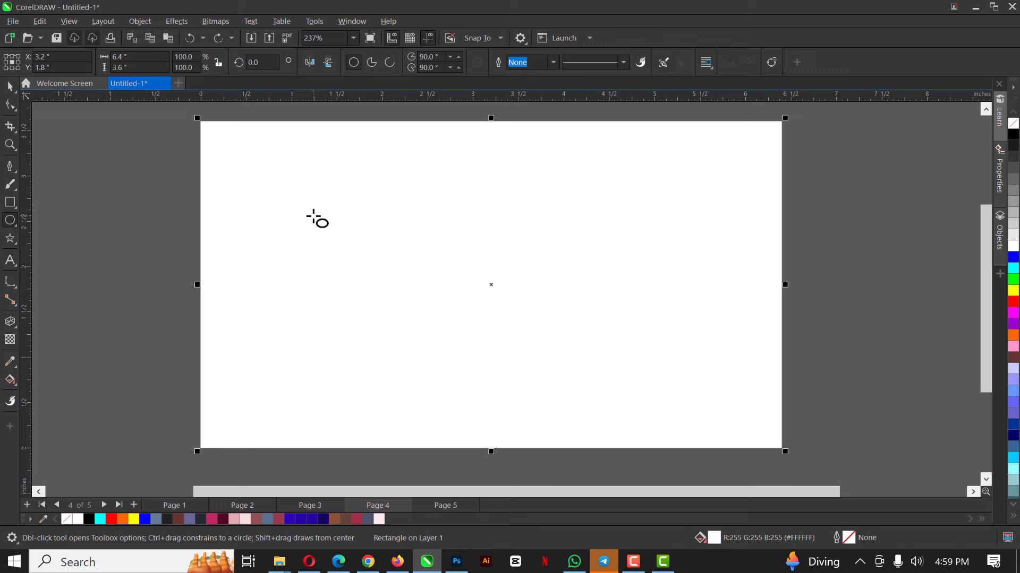
mouse_move(300, 210)
mouse_down()
mouse_move(364, 285)
mouse_move(473, 353)
mouse_up()
key(space)
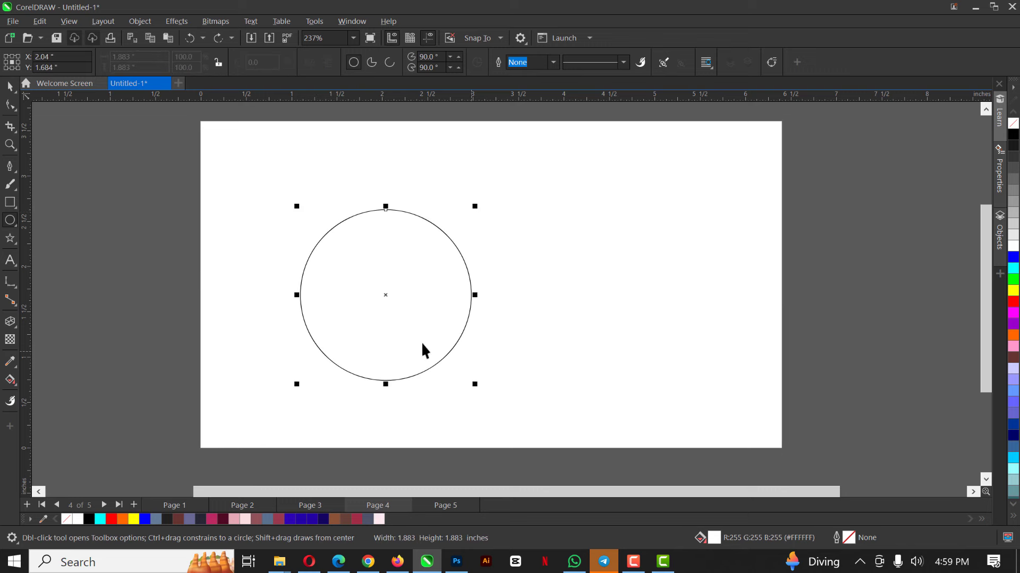
drag(396, 292, 406, 273)
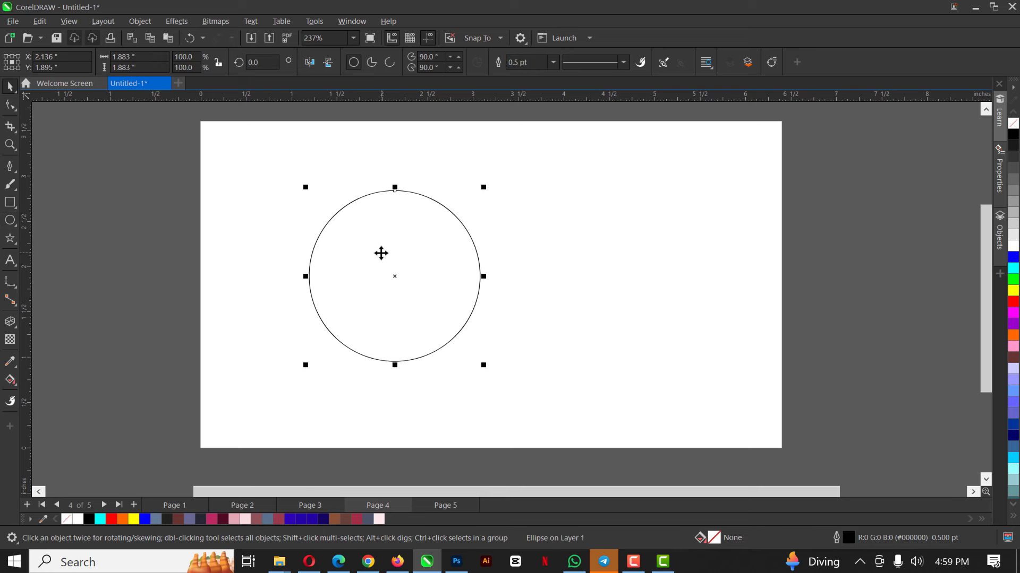
Duplicate the circle about 1.2 inches to the right and again below, centred between them, so all three circles overlap
drag(381, 253, 505, 256)
drag(497, 259, 467, 373)
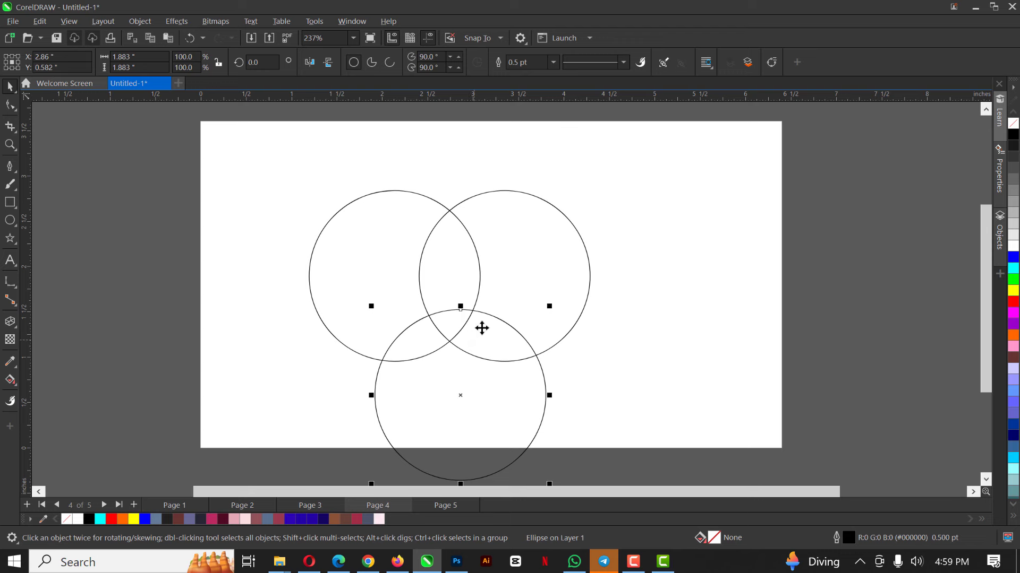
key(Tab)
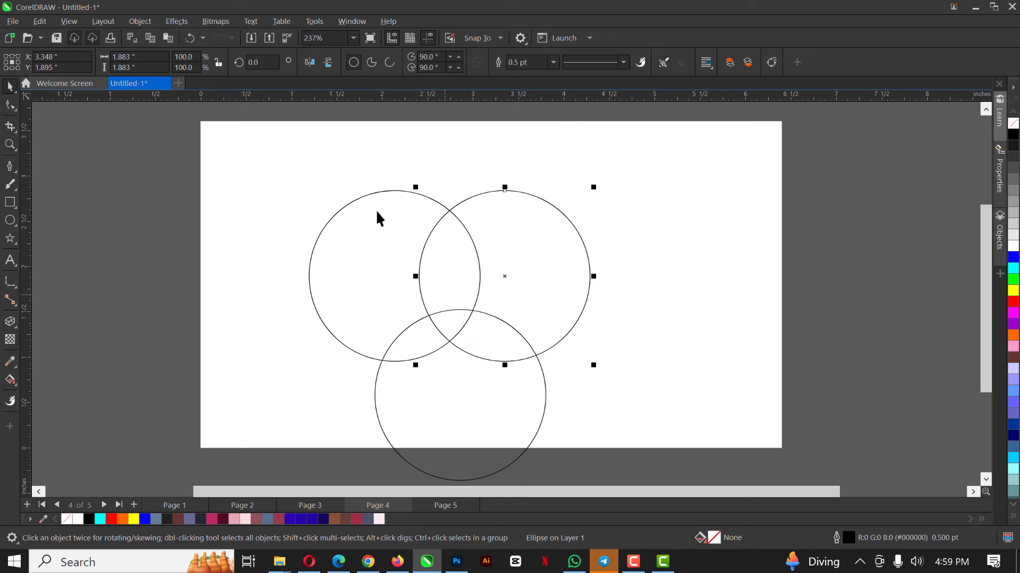
Select all three circles and thicken their outlines to 0.75 pt and then 1.0 pt
drag(601, 475, 613, 450)
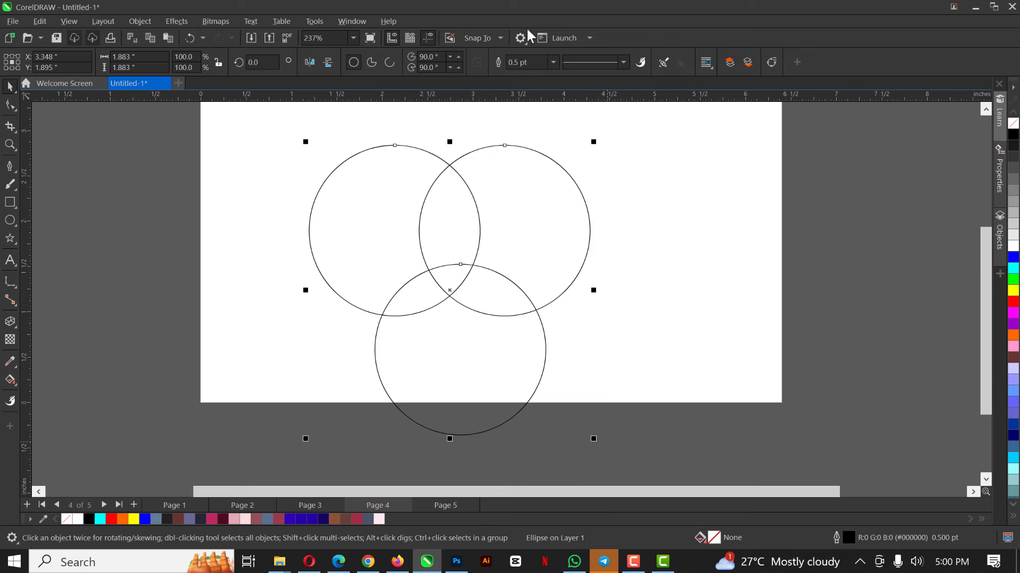
click(561, 63)
click(529, 105)
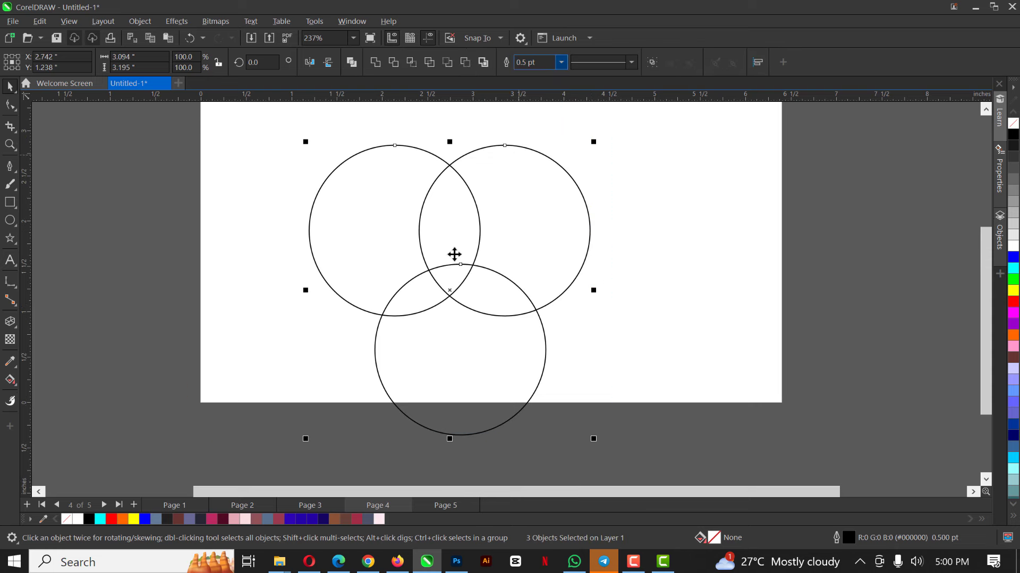
click(560, 62)
click(529, 116)
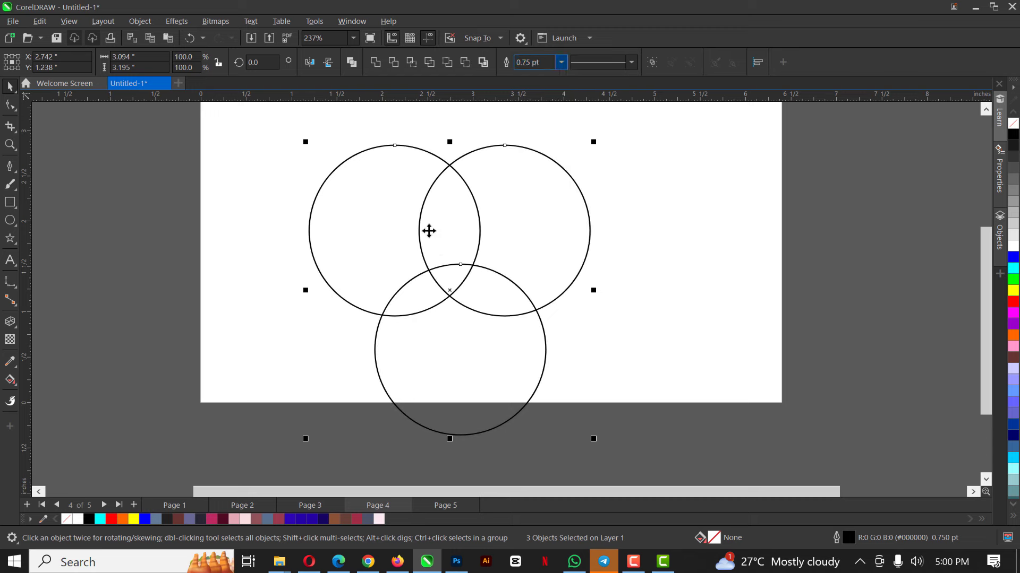
Move the three selected circles up about 0.48 inches and right about 0.16 inches so they sit fully on the page
scroll(451, 223, down, 2)
scroll(460, 183, up, 1)
scroll(460, 185, up, 1)
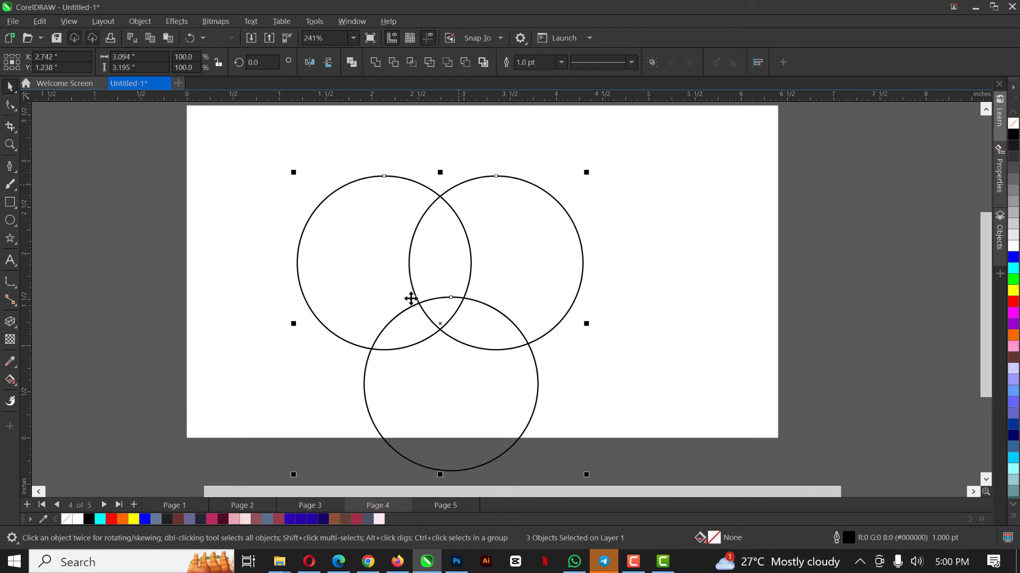
drag(442, 230, 458, 189)
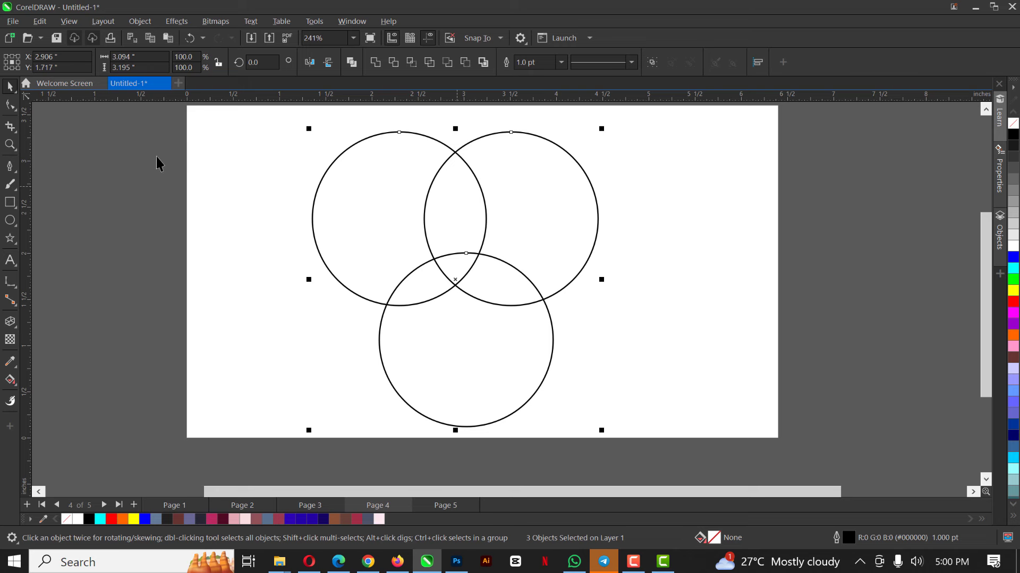
Select the three overlapping circles and remove their outer arcs with Virtual Segment Delete, leaving only the flat-based petal from the upper two circles' overlap
click(157, 116)
click(374, 181)
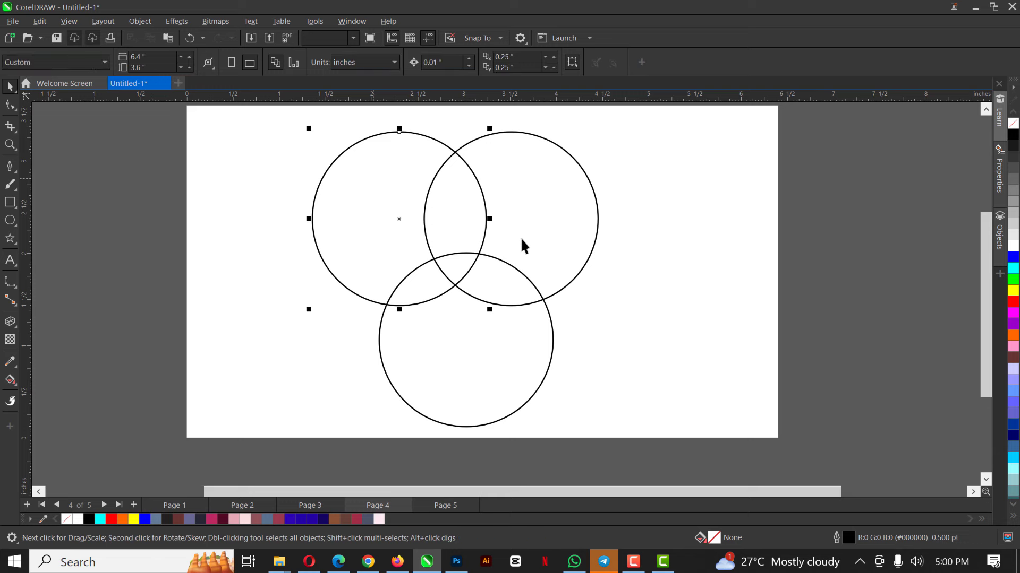
shift+click(518, 302)
shift+click(524, 358)
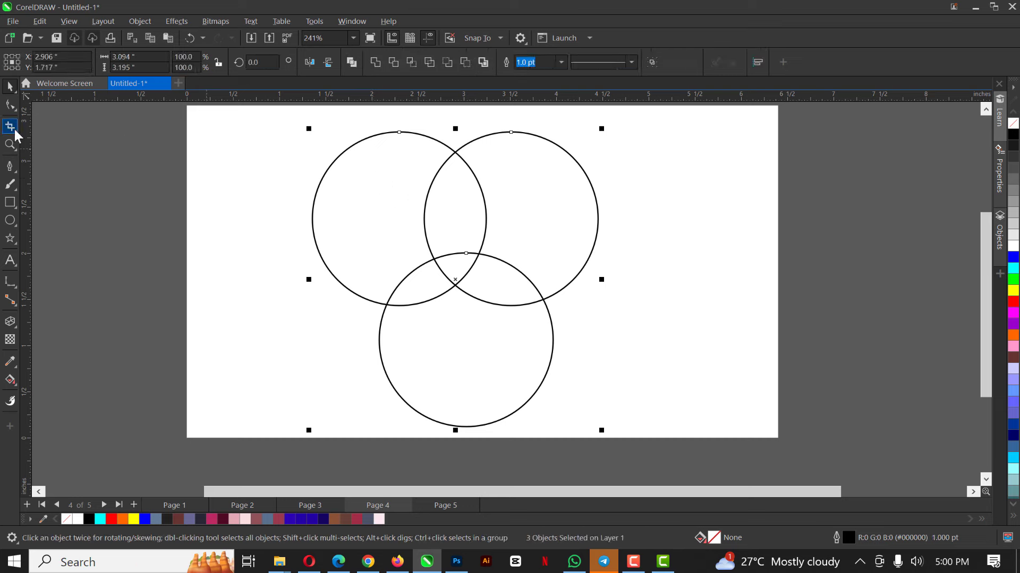
click(14, 129)
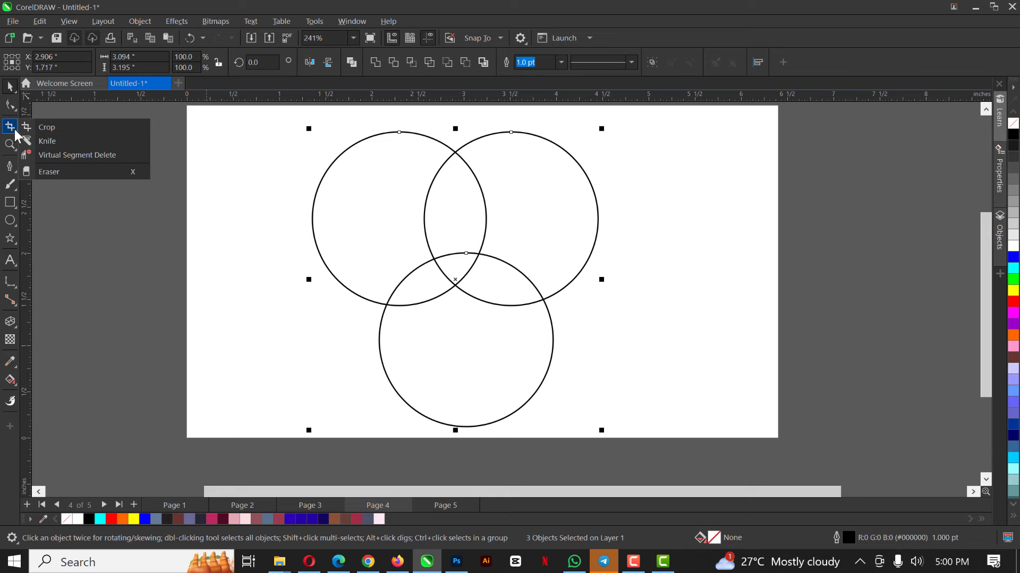
click(68, 155)
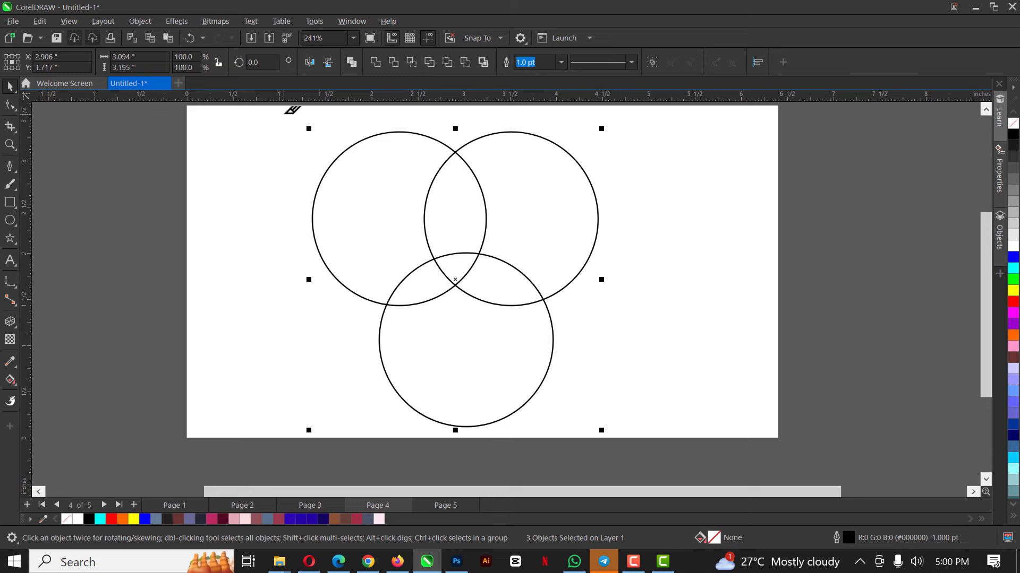
drag(285, 120, 599, 447)
drag(586, 202, 506, 347)
drag(355, 257, 419, 353)
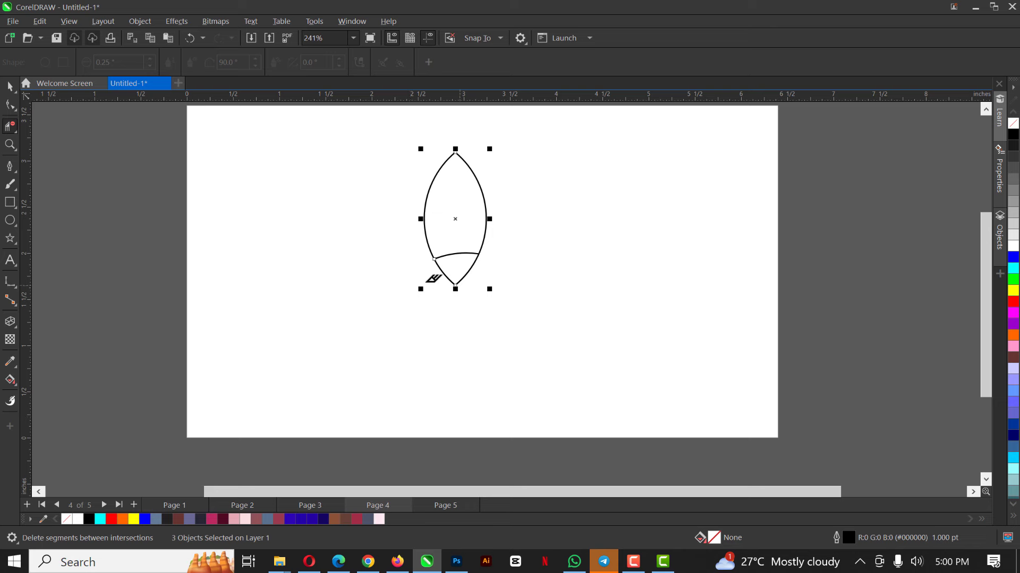
drag(433, 278, 483, 392)
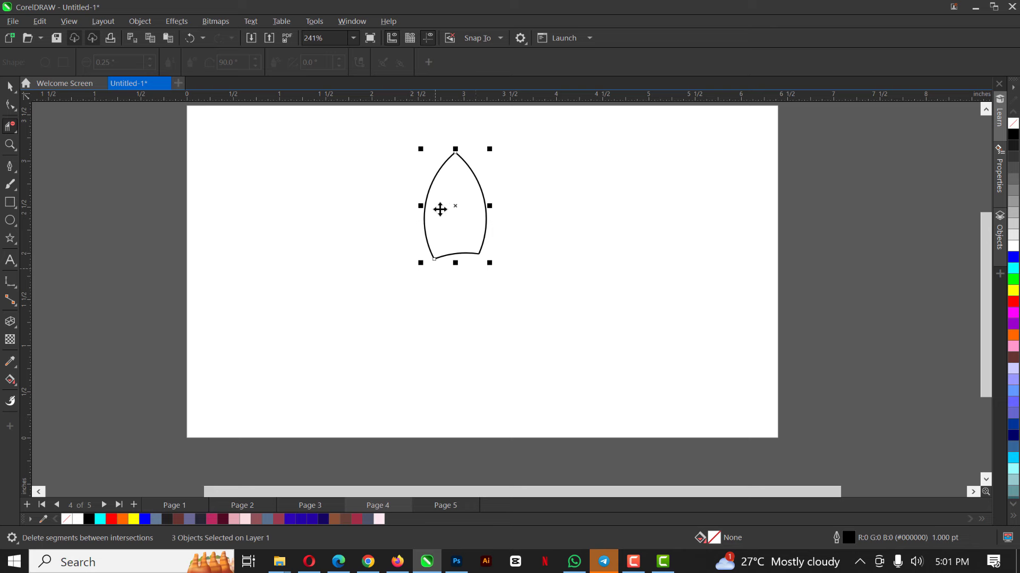
key(space)
key(Escape)
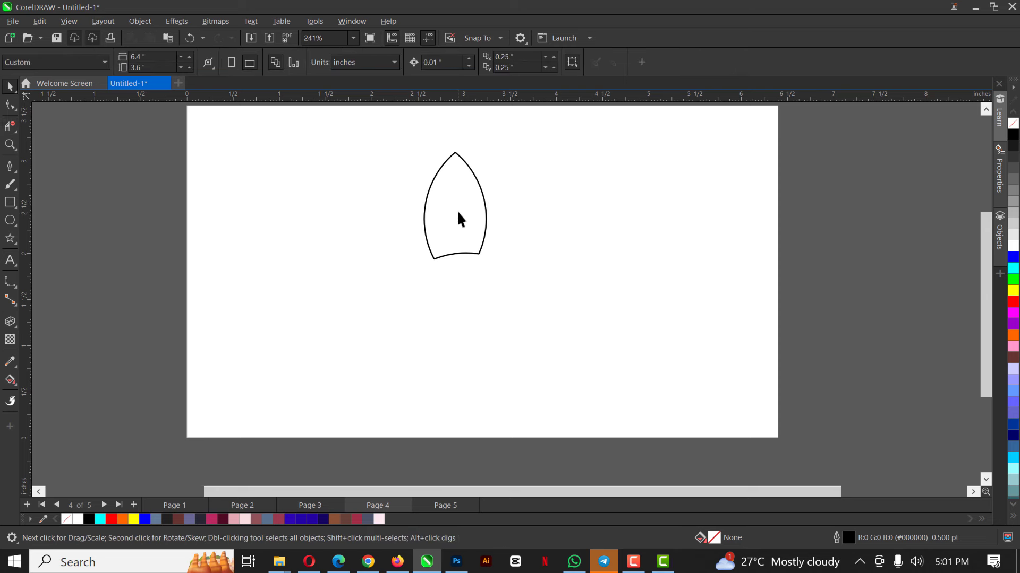
Duplicate the whole petal outline about 0.87 inches right and 0.4 inches down, and rotate the copy about 47° clockwise
click(485, 203)
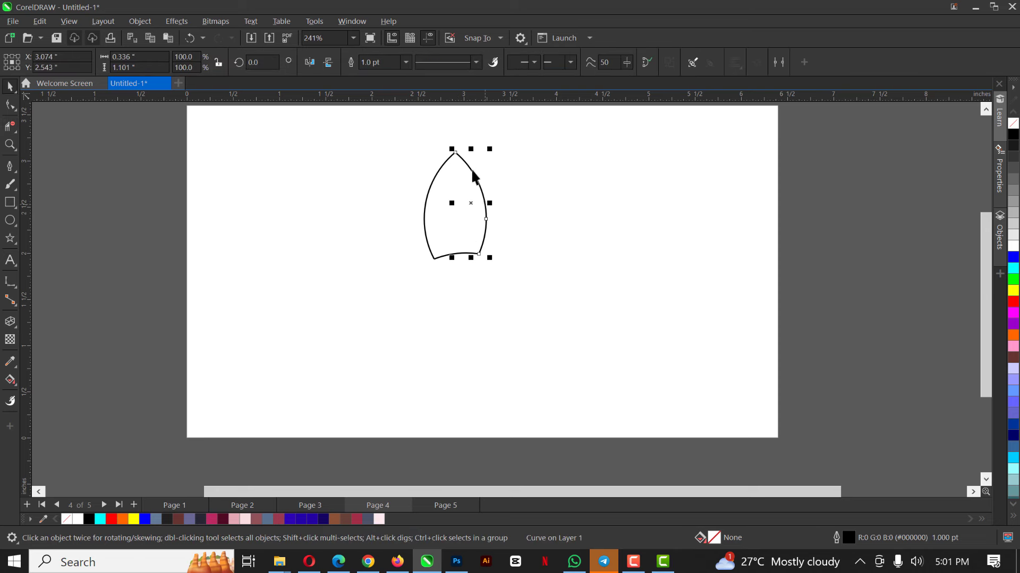
drag(164, 135, 527, 293)
drag(454, 206, 538, 255)
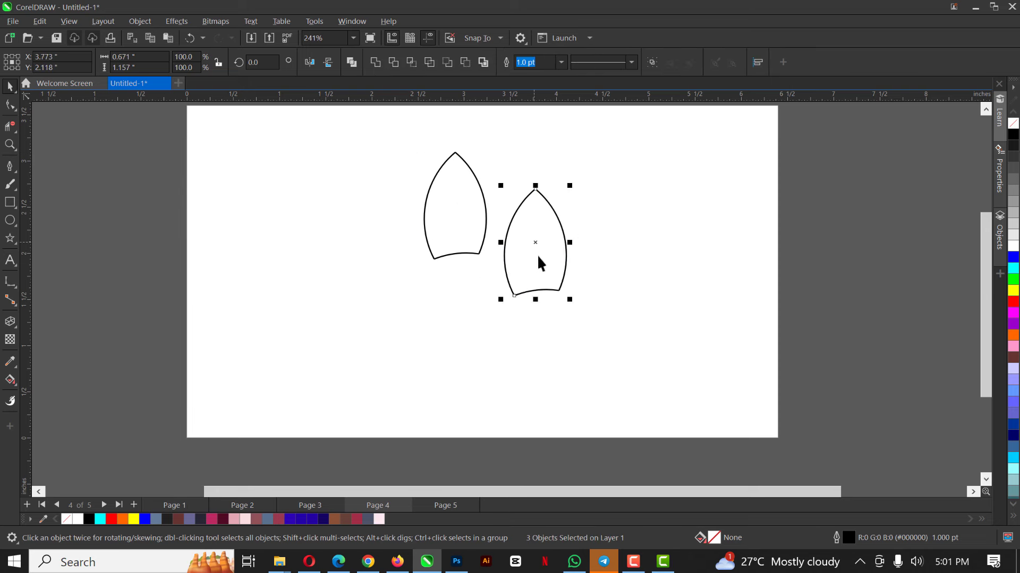
click(535, 243)
drag(578, 196, 595, 232)
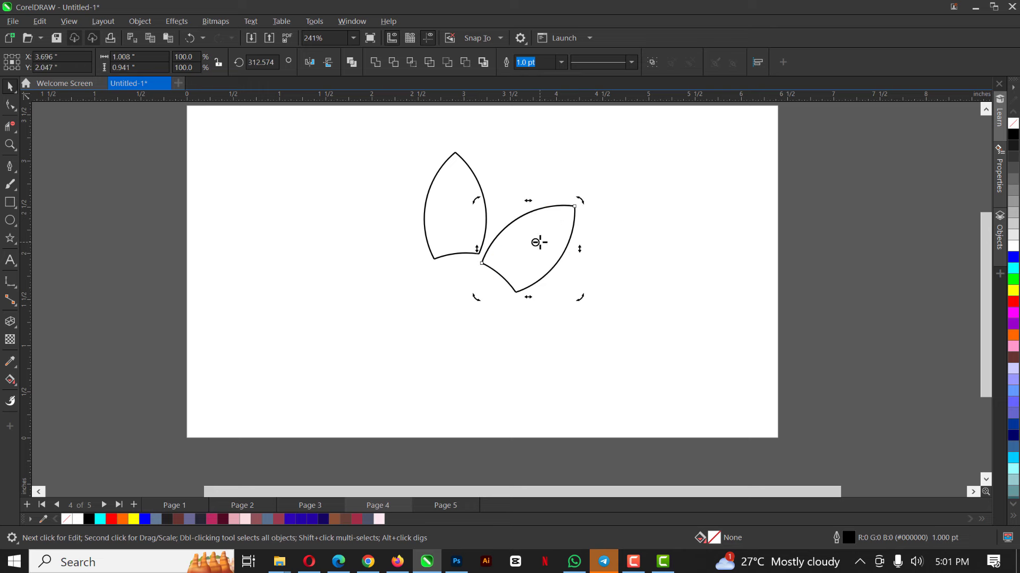
Rotate a duplicate of the tilted petal about 179° around its lower corner, and copy that duplicate about 0.7 inches to the left
drag(516, 290, 518, 288)
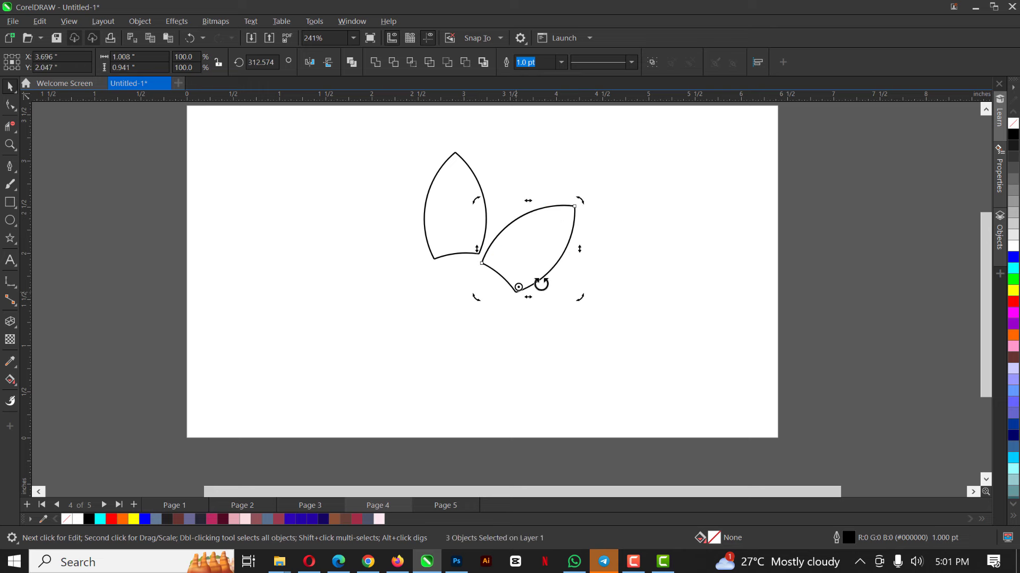
mouse_move(581, 202)
mouse_down()
mouse_move(592, 255)
mouse_move(559, 361)
mouse_move(458, 387)
mouse_up()
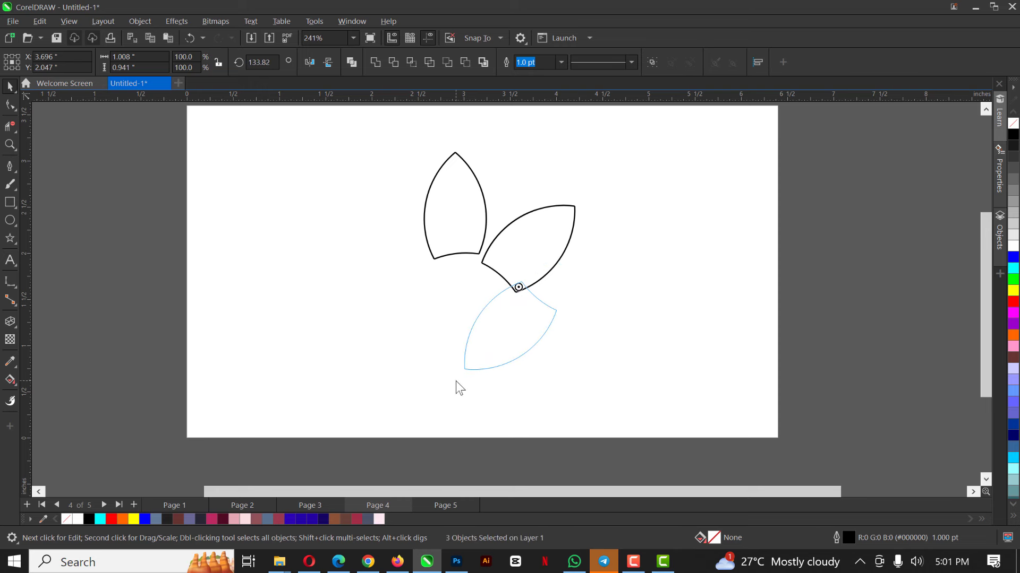
click(510, 337)
click(489, 301)
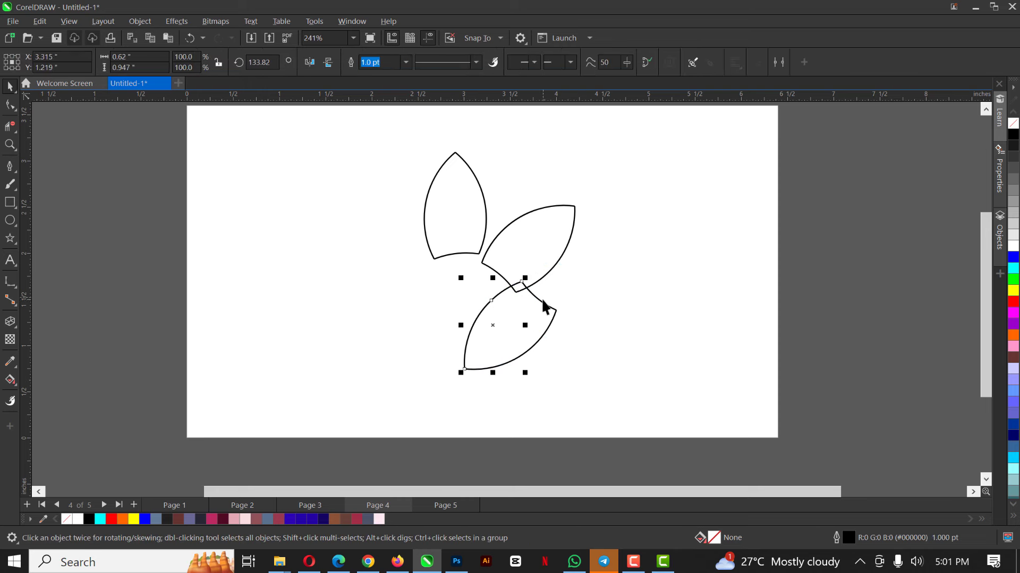
shift+click(544, 329)
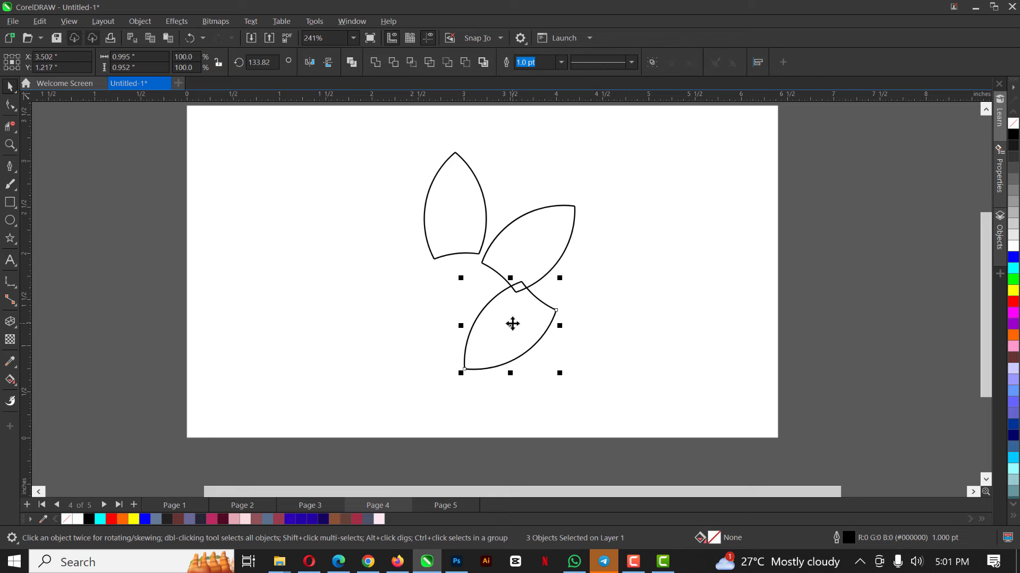
drag(512, 323, 447, 313)
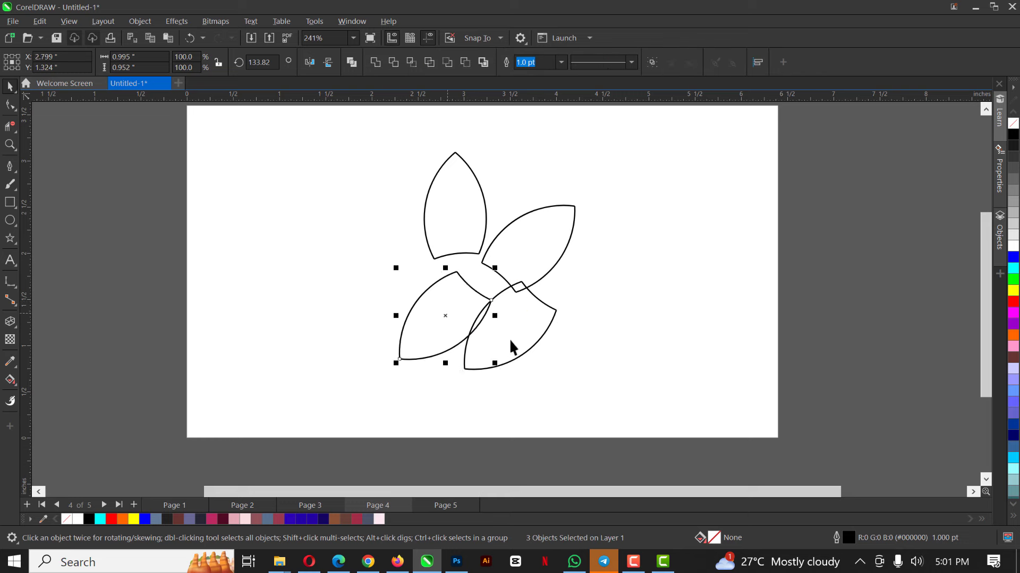
Delete the three curves of the lower-right petal that overlaps its neighbours
click(556, 313)
key(Delete)
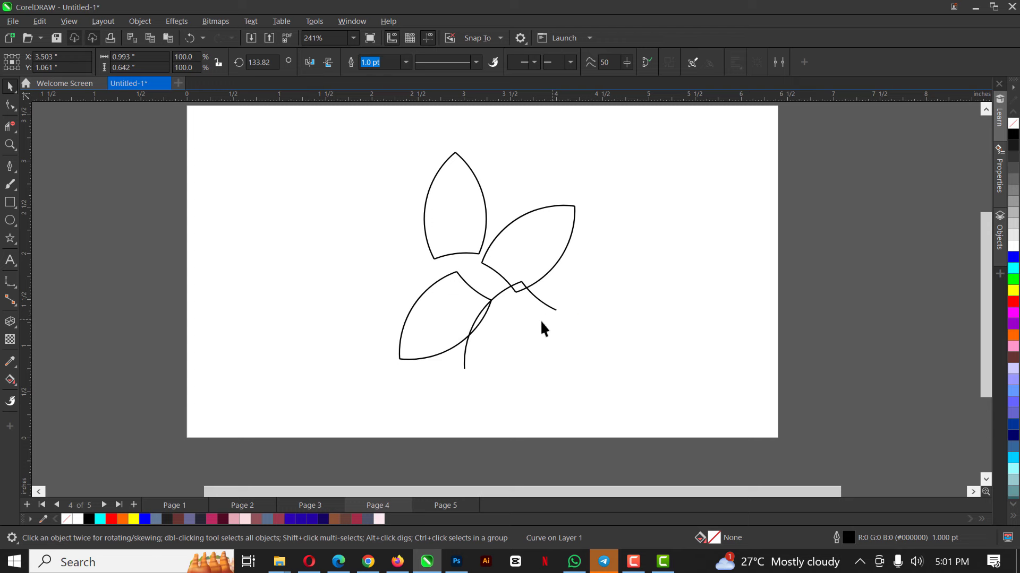
click(543, 308)
key(Delete)
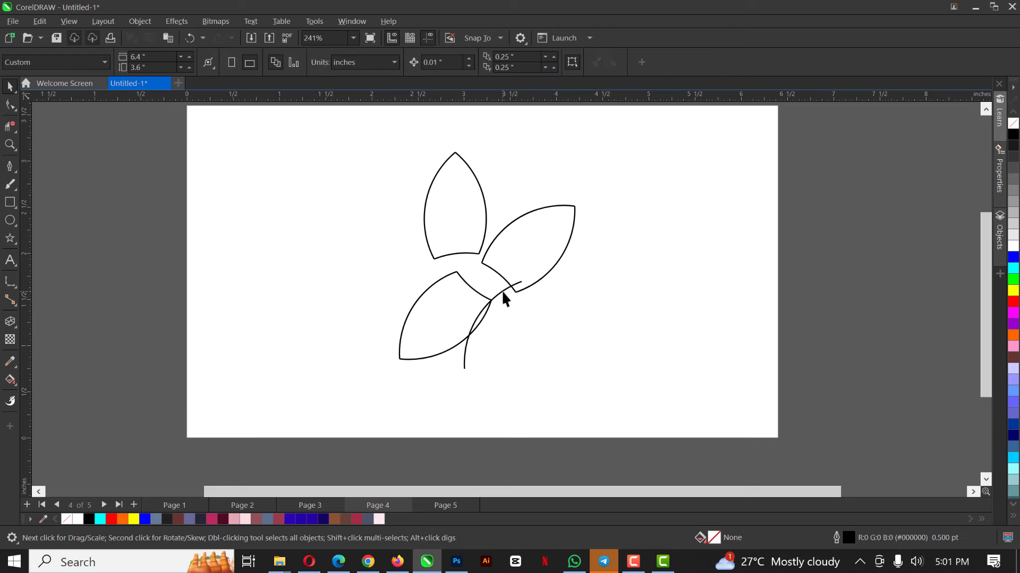
click(501, 291)
key(Delete)
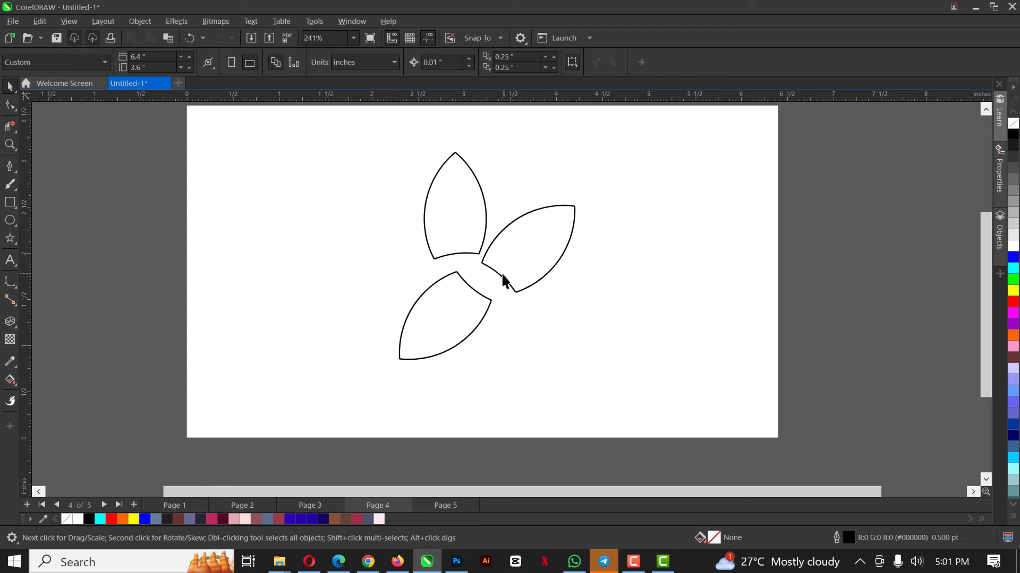
Select the lower-left petal and move it about 0.05 inches left and 0.05 inches up
scroll(502, 276, down, 2)
scroll(470, 256, up, 3)
scroll(430, 234, down, 2)
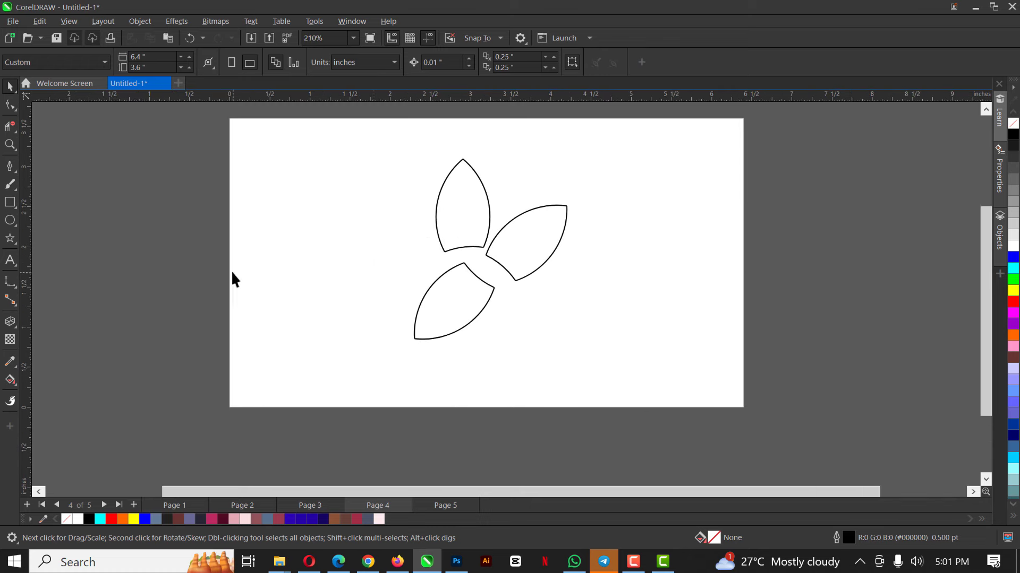
drag(521, 372, 504, 375)
drag(455, 298, 451, 295)
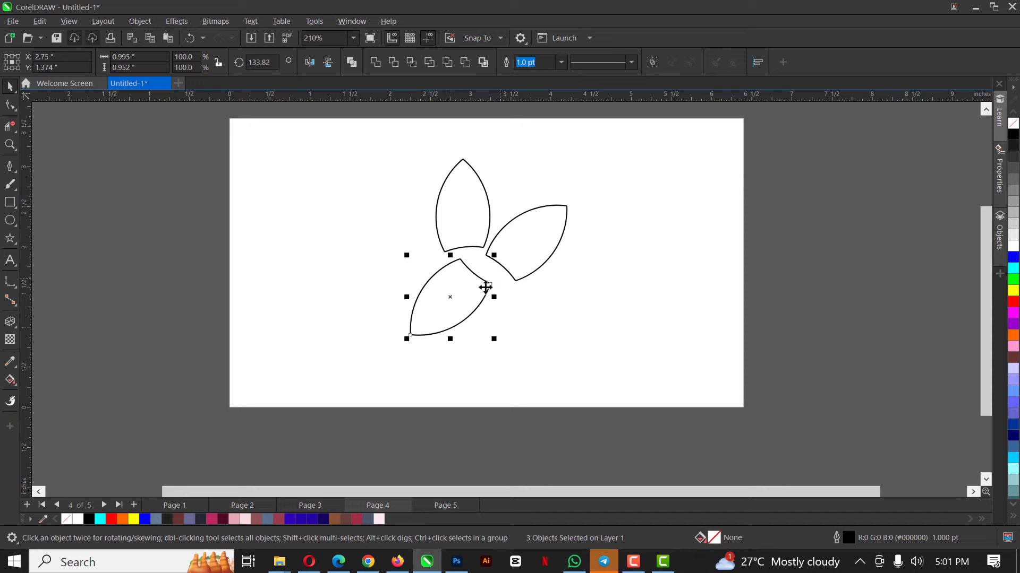
Delete the lower petal and the two remaining petals to clear the page
scroll(483, 276, up, 3)
scroll(497, 260, down, 3)
scroll(507, 278, up, 2)
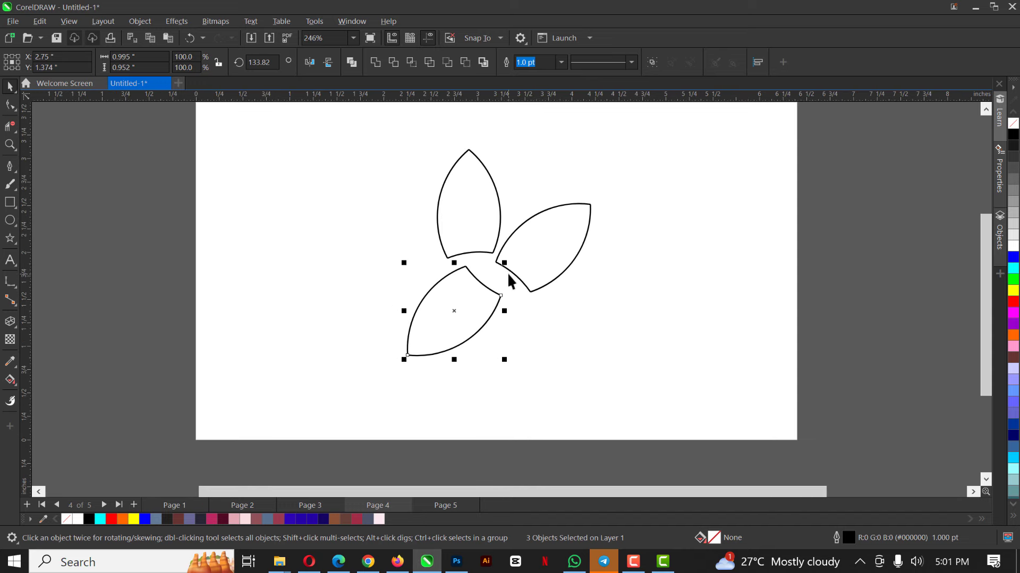
key(Delete)
drag(165, 121, 702, 370)
key(Delete)
Draw a square about 1.38 inches wide and duplicate it about 0.73 inches right and 0.74 inches up so the two overlap
scroll(424, 353, down, 1)
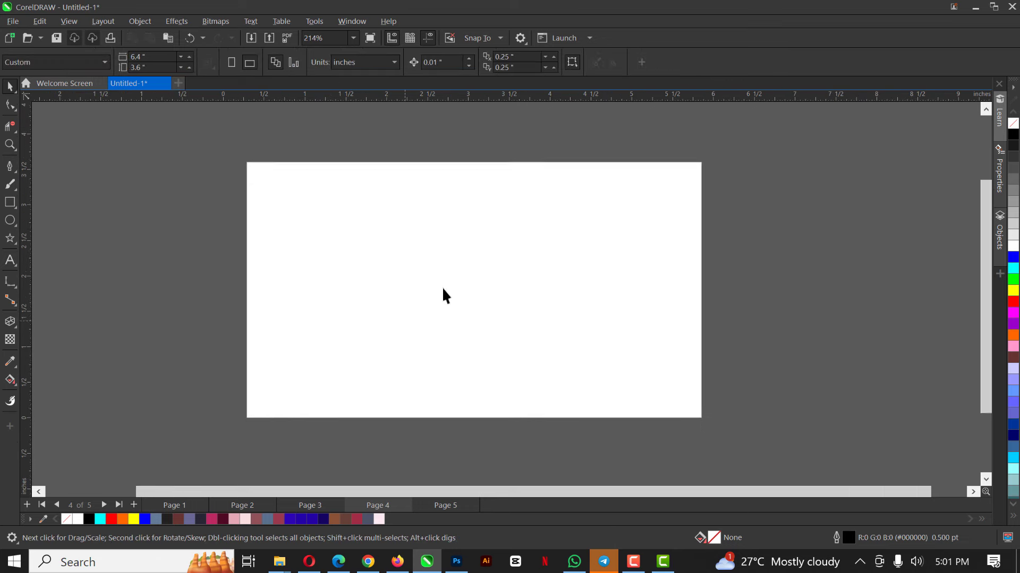
scroll(461, 260, up, 2)
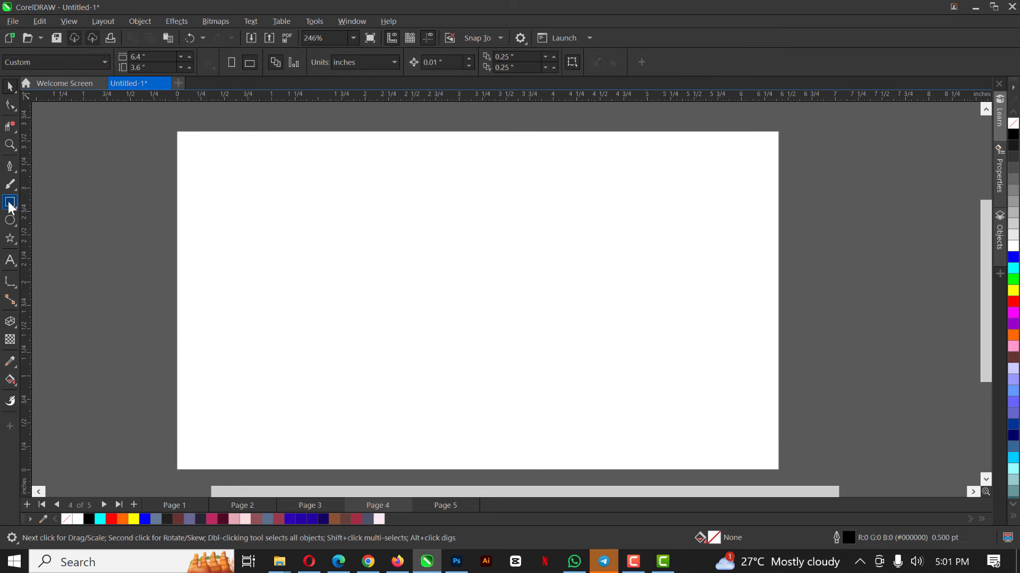
click(11, 204)
drag(339, 237, 467, 365)
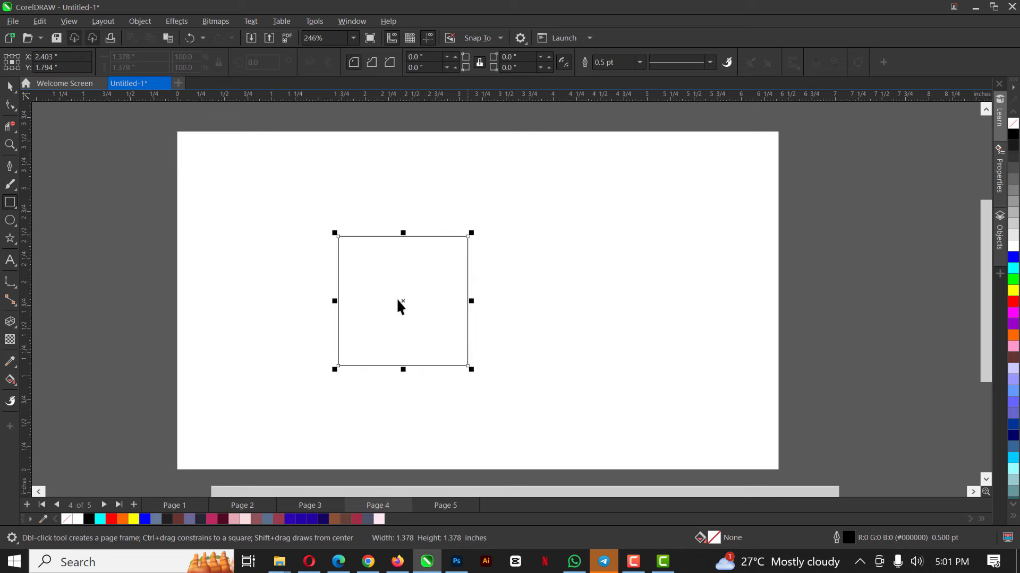
key(space)
drag(402, 297, 470, 228)
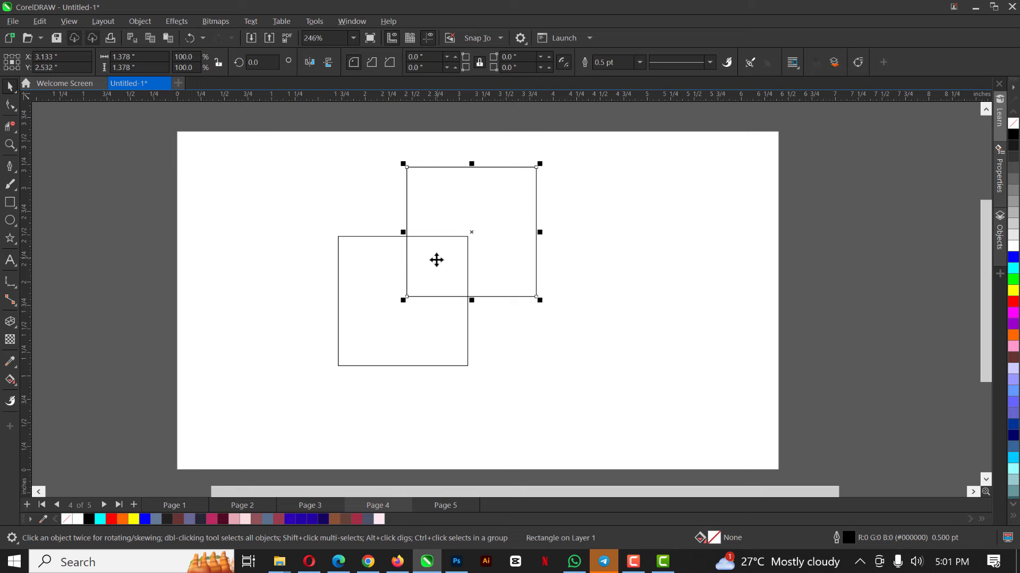
Try removing both squares' segments outside their overlap with Virtual Segment Delete, and undo both deletions
key(ctrl+a)
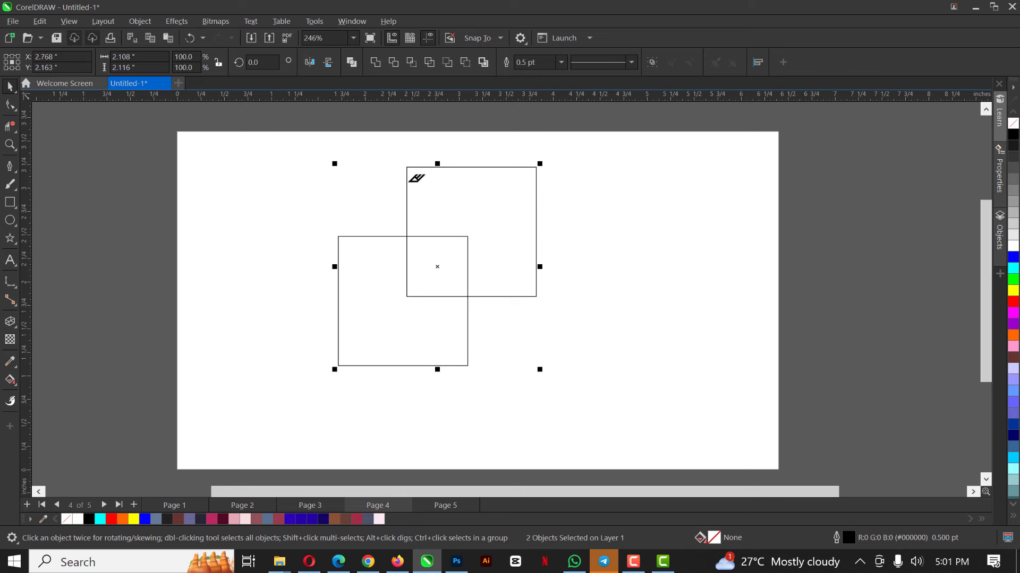
drag(387, 159, 592, 223)
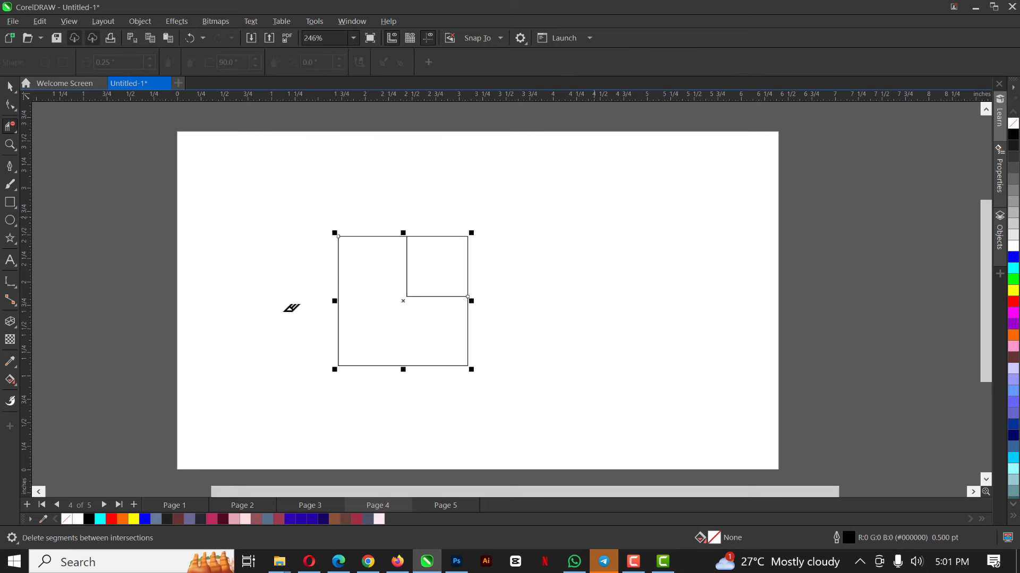
drag(297, 278, 403, 378)
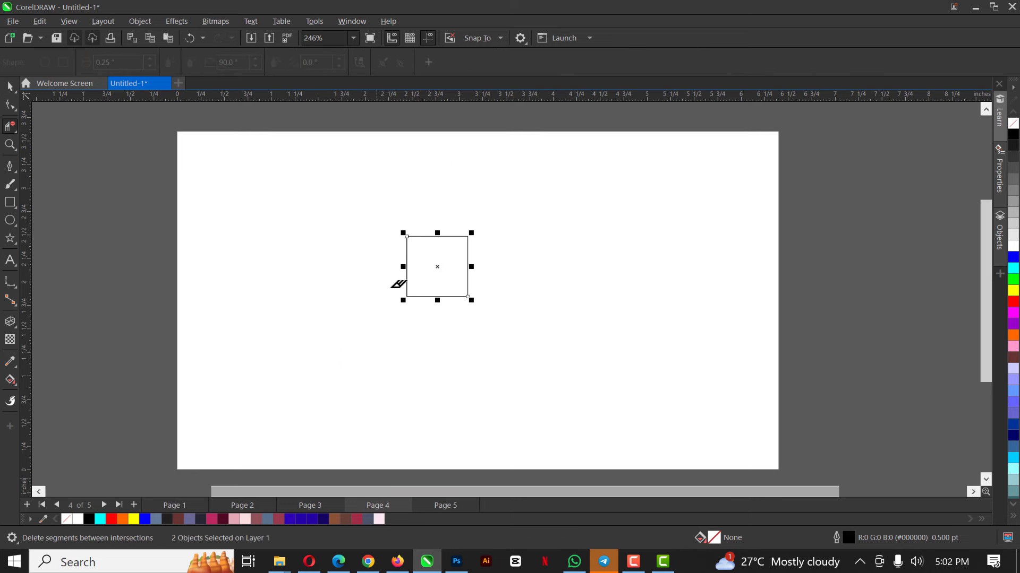
key(ctrl+z)
key(ctrl+z)
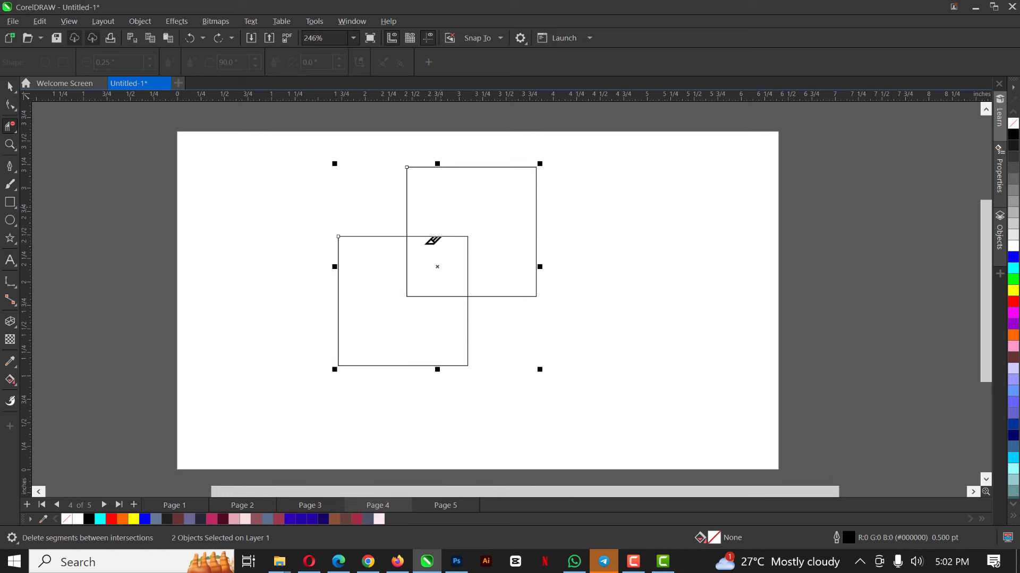
Remove the upper square's outer segments and the overlap's outer corner to leave an L-shaped outline, and move it about 0.5 inches right
drag(467, 156, 535, 238)
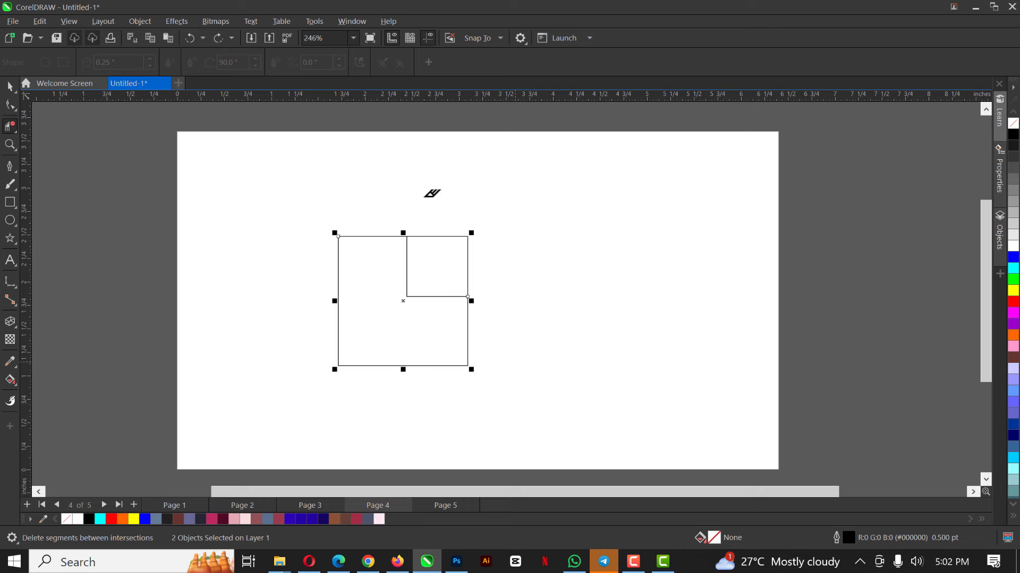
drag(424, 198, 450, 287)
key(space)
drag(426, 317, 456, 331)
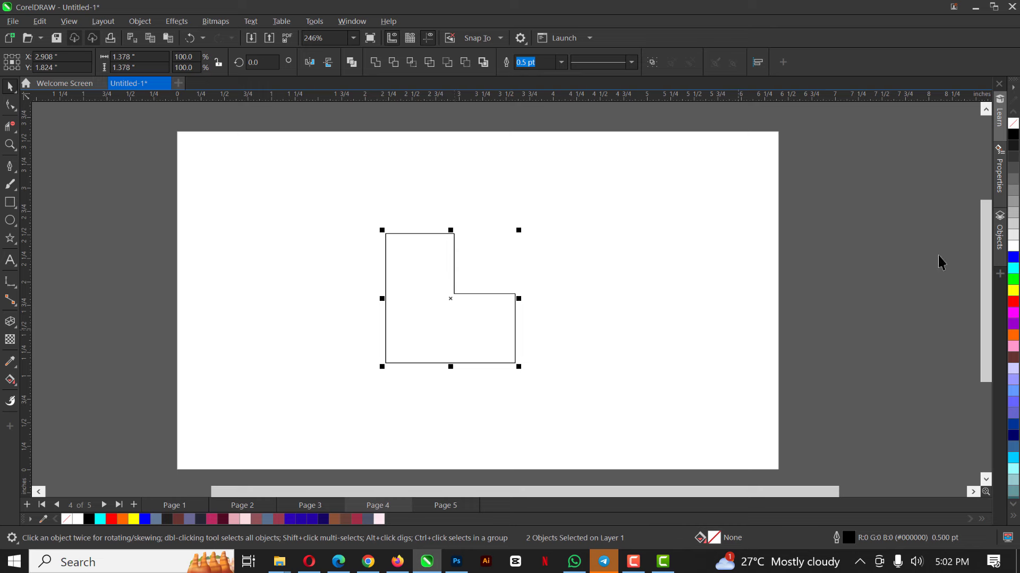
Apply a blue fill to the L-shaped outline, and undo a trial move of it up and to the right
click(1013, 258)
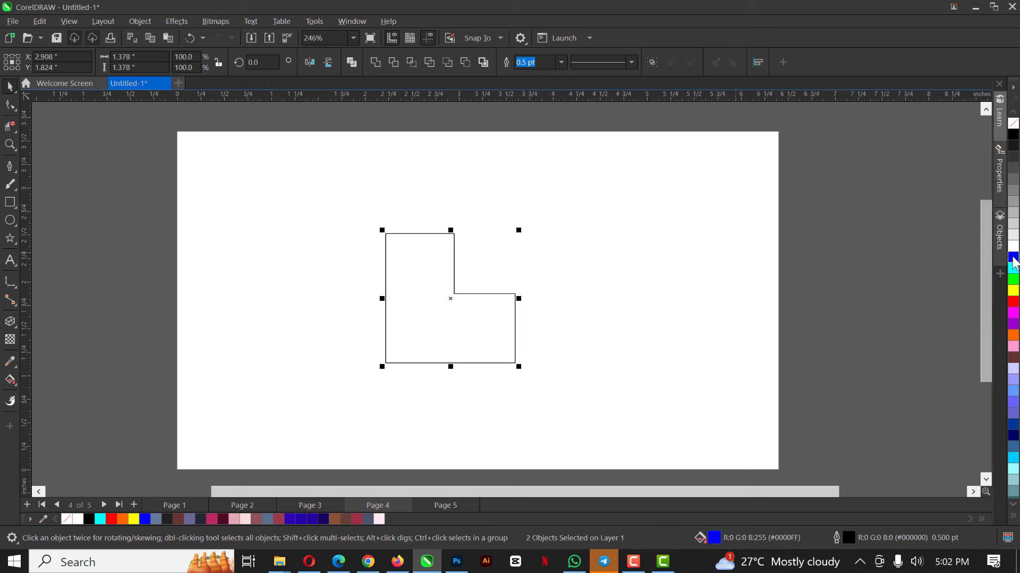
click(453, 257)
drag(452, 258, 469, 235)
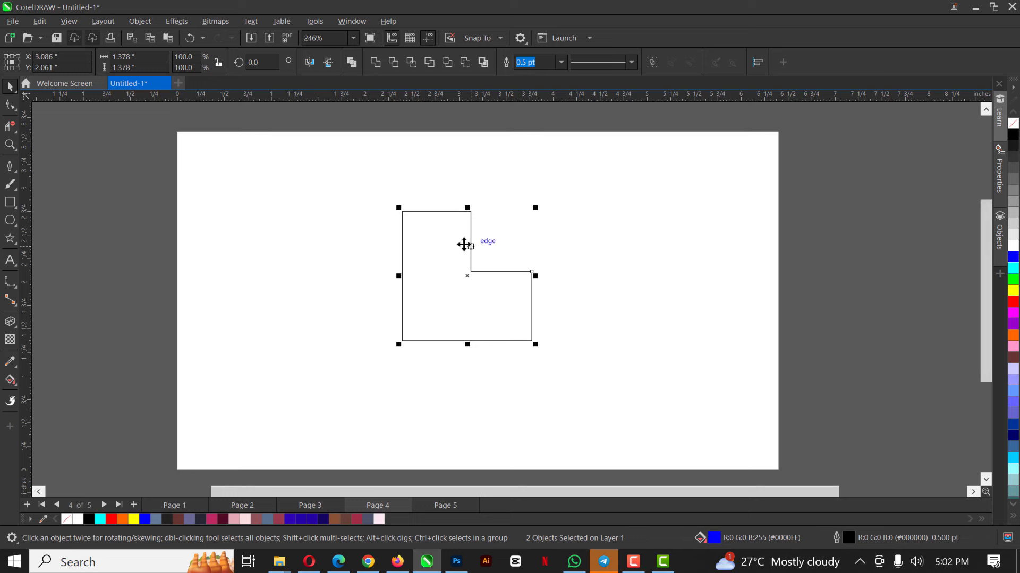
key(ctrl+z)
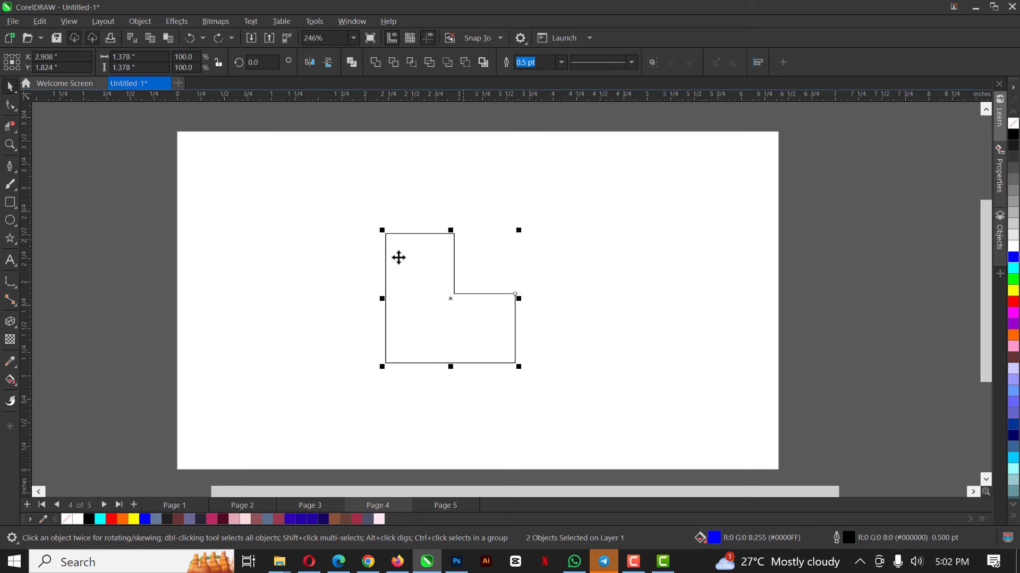
Fill the area enclosed by the L-shaped outline using Smart Fill with the specified blue-gray (C40 M20 Y0 K40) and a 0.5 pt outline
click(454, 234)
key(ctrl+l)
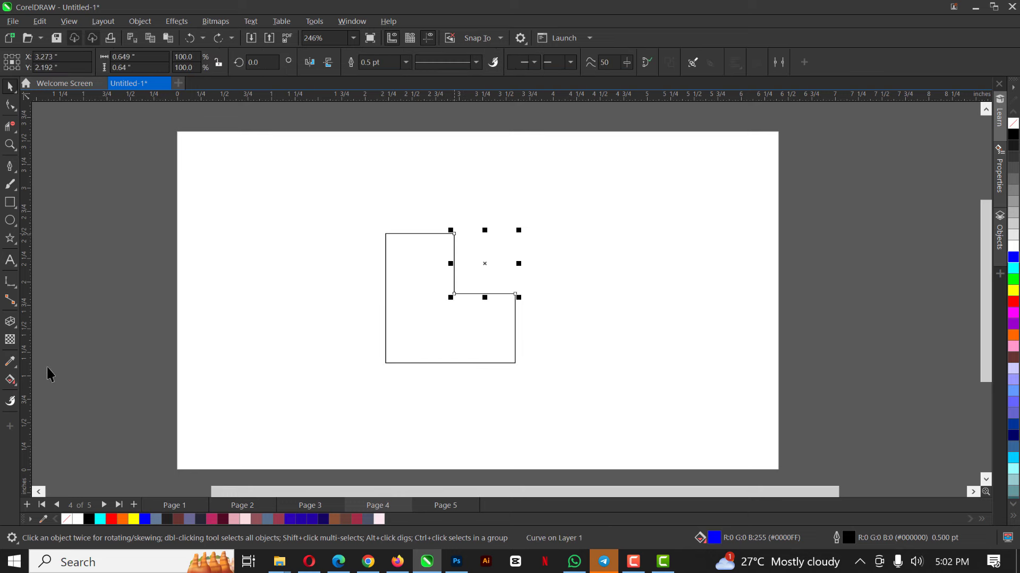
click(12, 380)
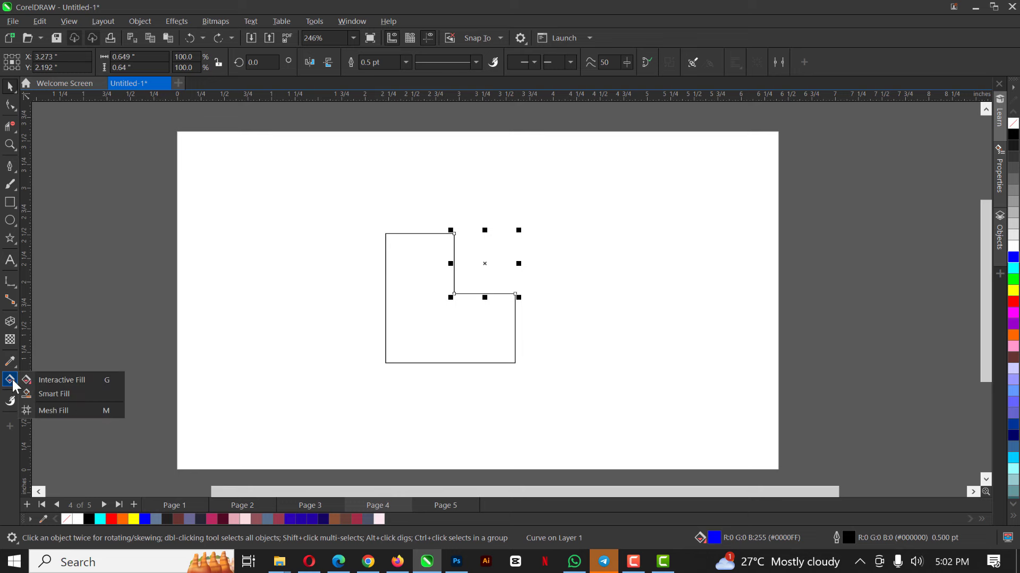
click(75, 380)
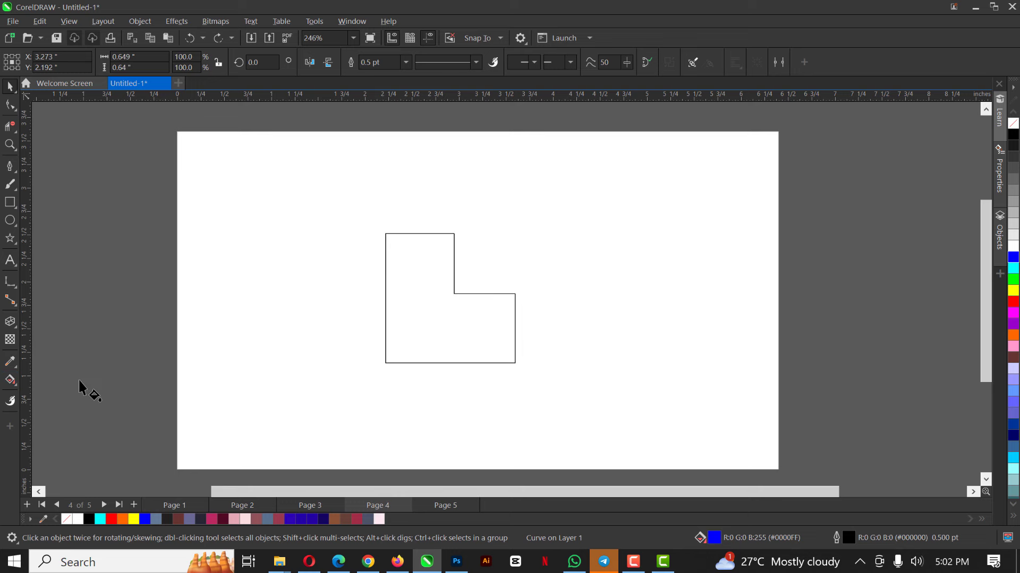
click(13, 381)
click(54, 394)
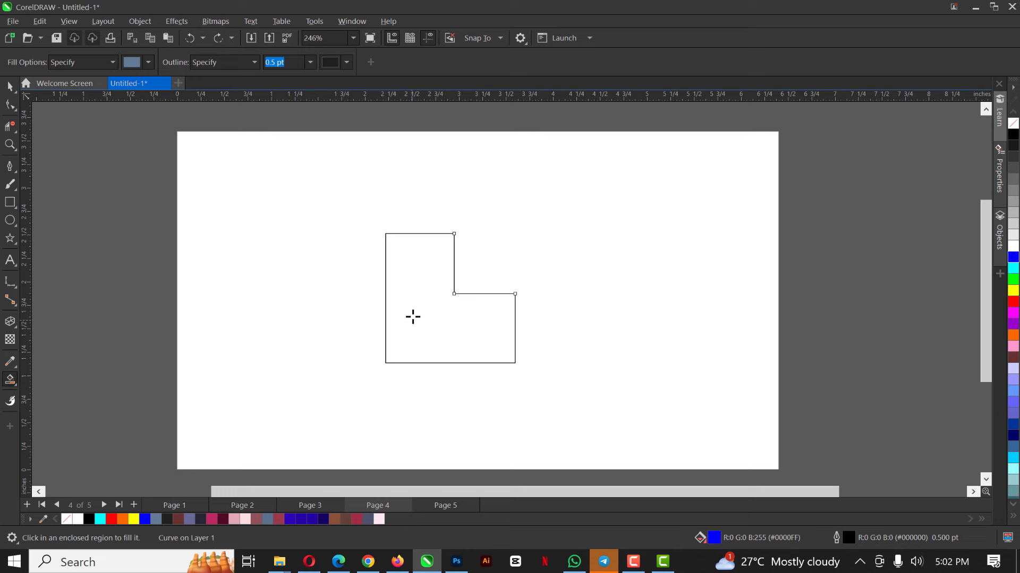
click(413, 317)
Move the filled L shape to the right, clear of the original outline, and delete the original outline pieces
key(space)
drag(483, 300, 558, 313)
click(502, 295)
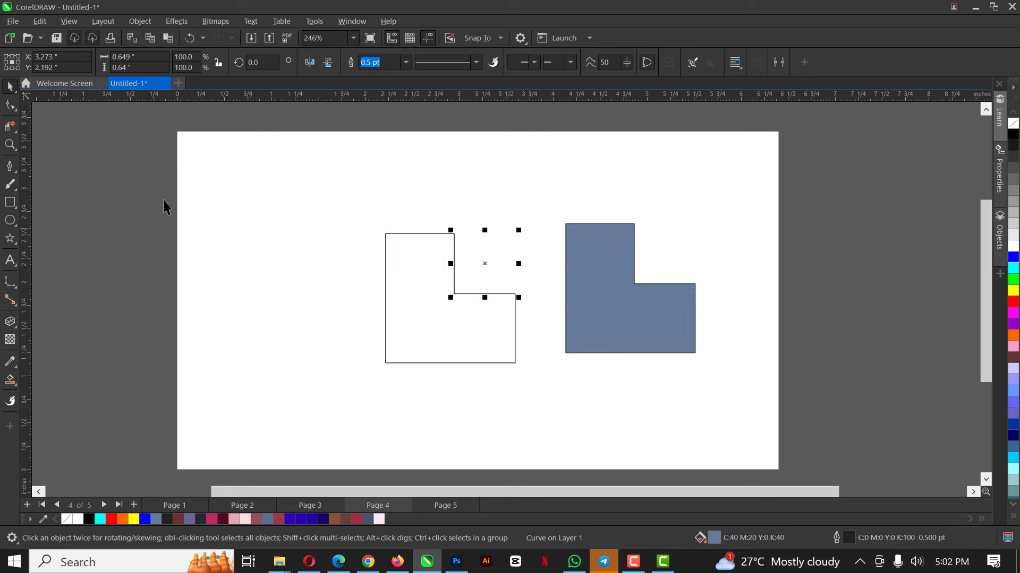
drag(155, 190, 290, 247)
drag(525, 381, 528, 388)
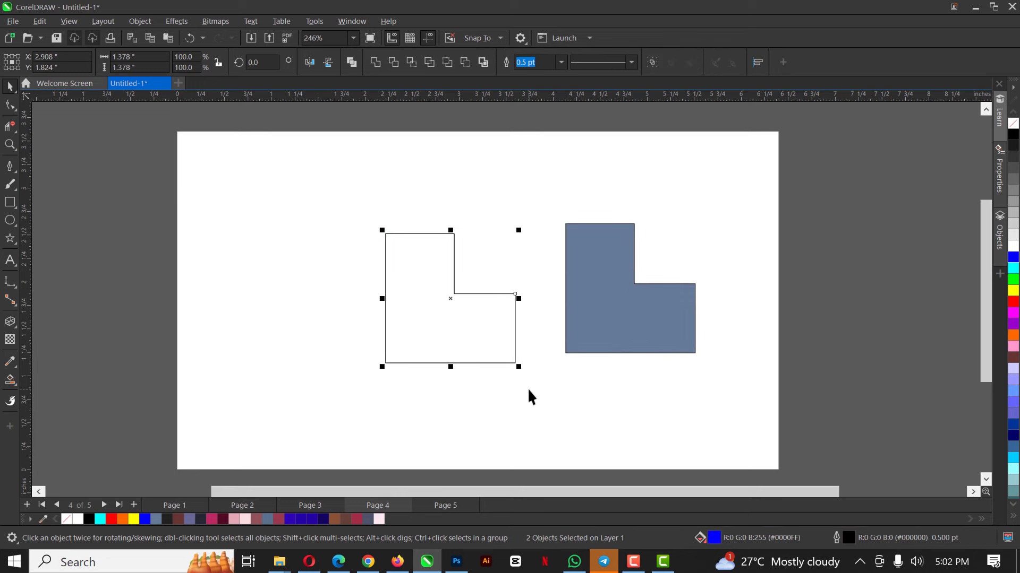
key(Delete)
Place the L shape at about X 3.27, Y 1.98 inches and give it a blue fill with no outline
click(634, 311)
drag(633, 311, 528, 317)
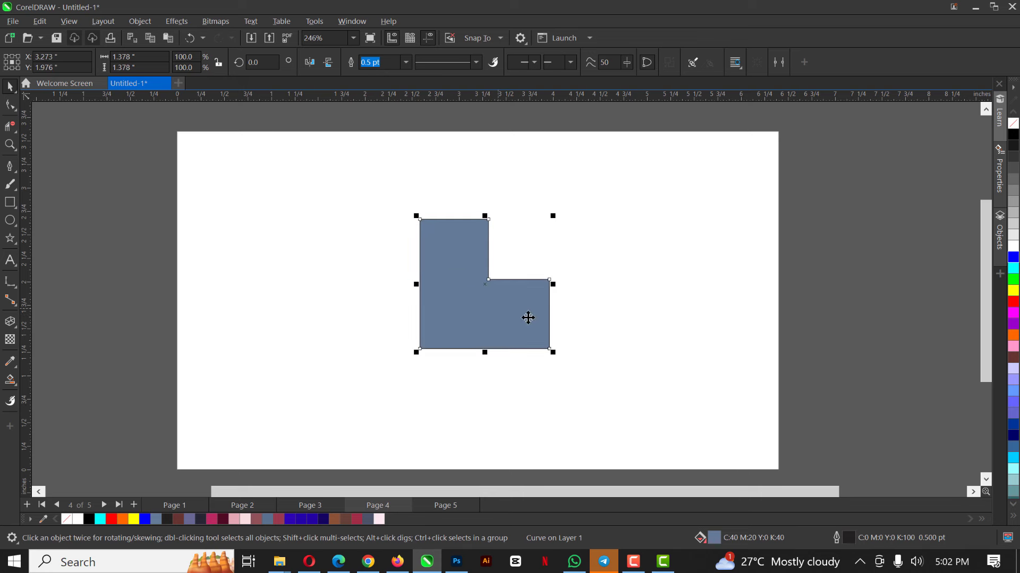
click(1014, 257)
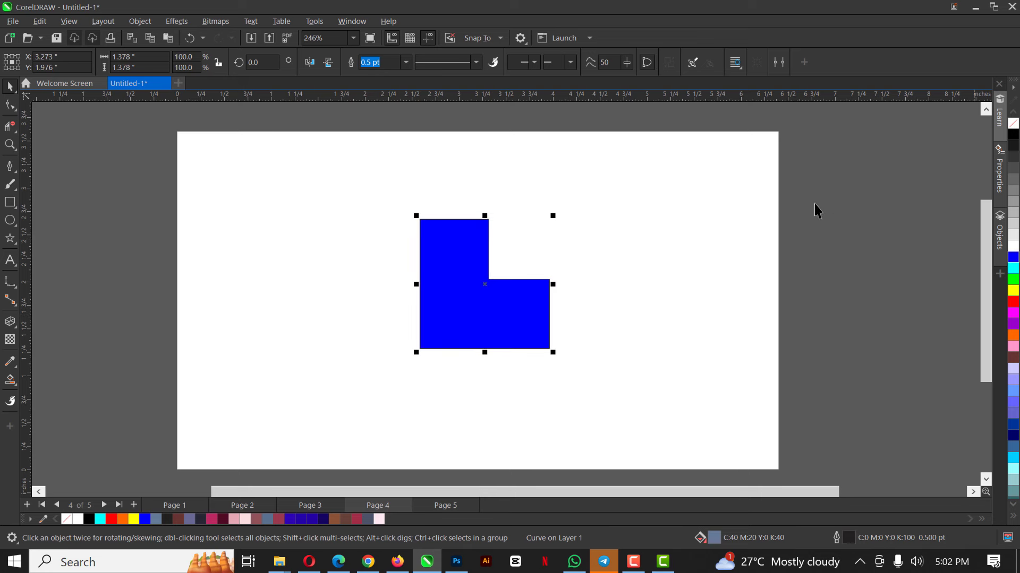
right_click(1013, 123)
Duplicate the blue L, mirror the copy horizontally and vertically, and place it about 0.85 inches right and 0.23 inches up to interlock
drag(462, 291, 600, 234)
click(600, 234)
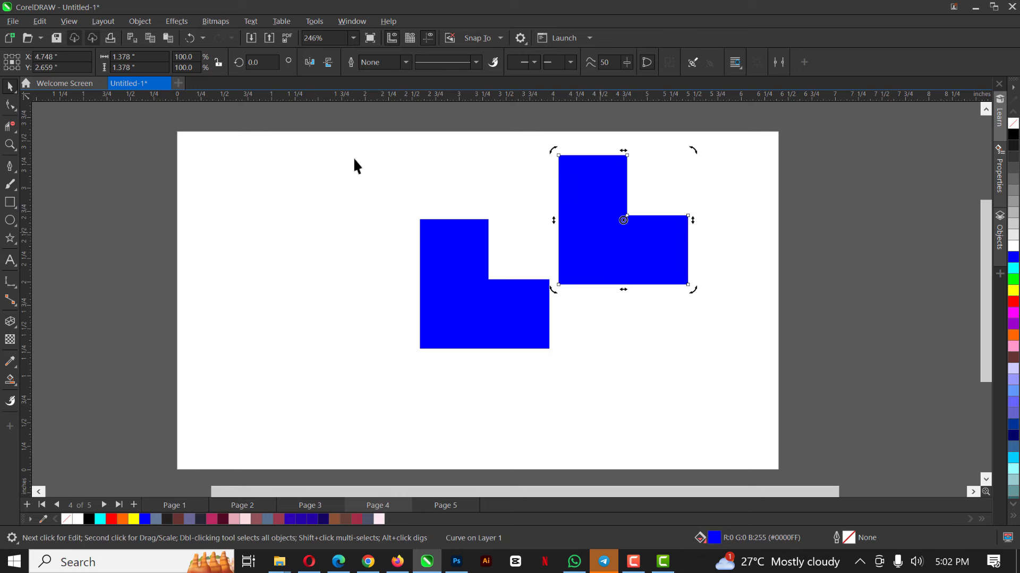
click(327, 62)
click(309, 62)
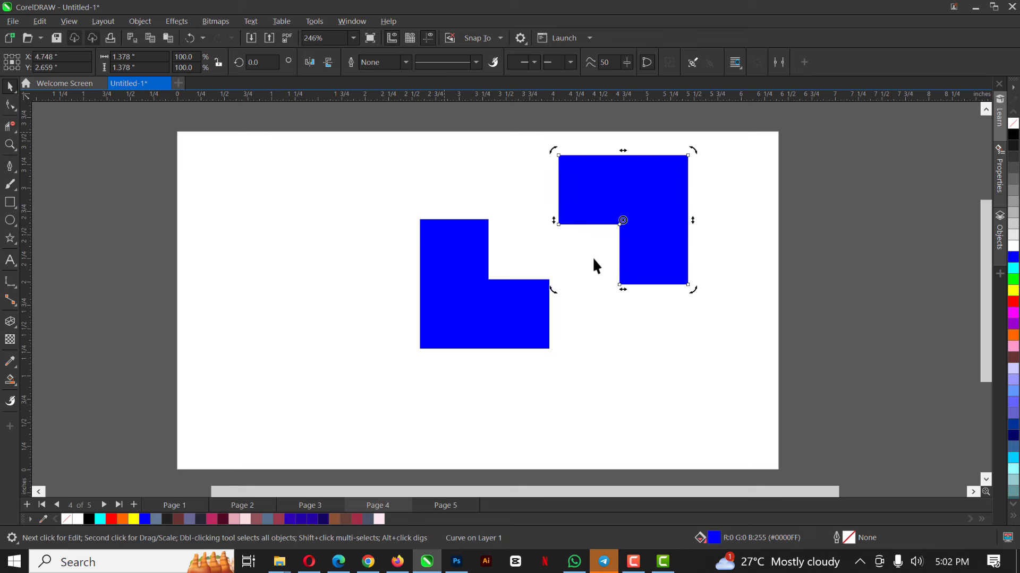
drag(606, 195, 547, 237)
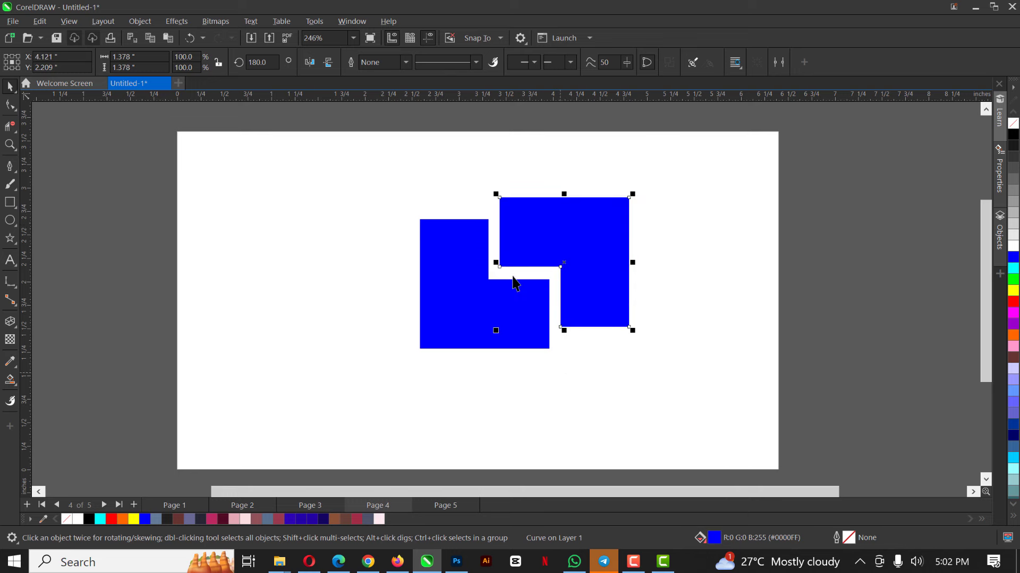
Select both interlocking L shapes, move them down and left, and scale them together to about 51%
shift+click(479, 301)
key(ctrl+l)
key(ctrl+z)
drag(590, 268, 524, 301)
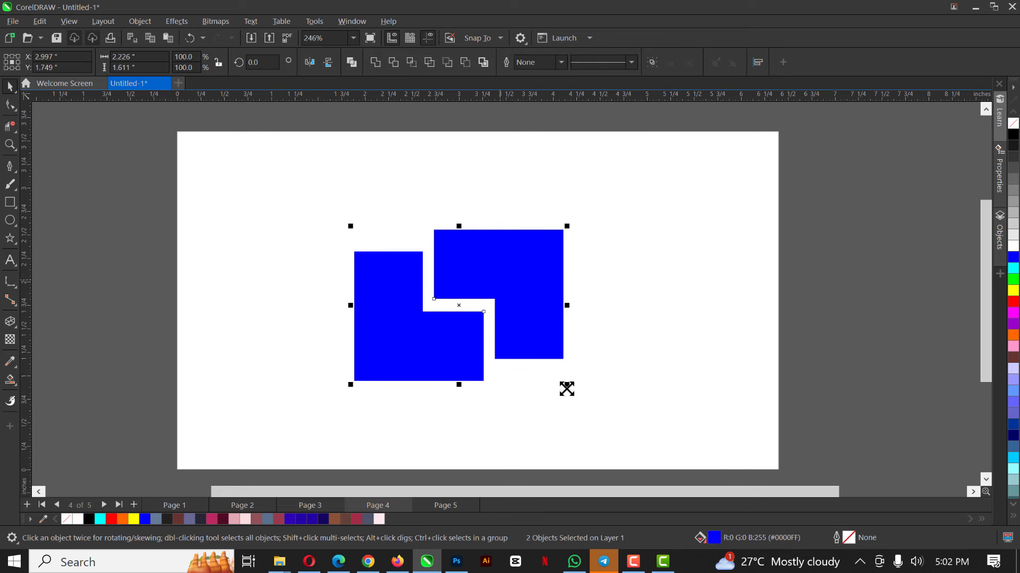
drag(566, 389, 515, 352)
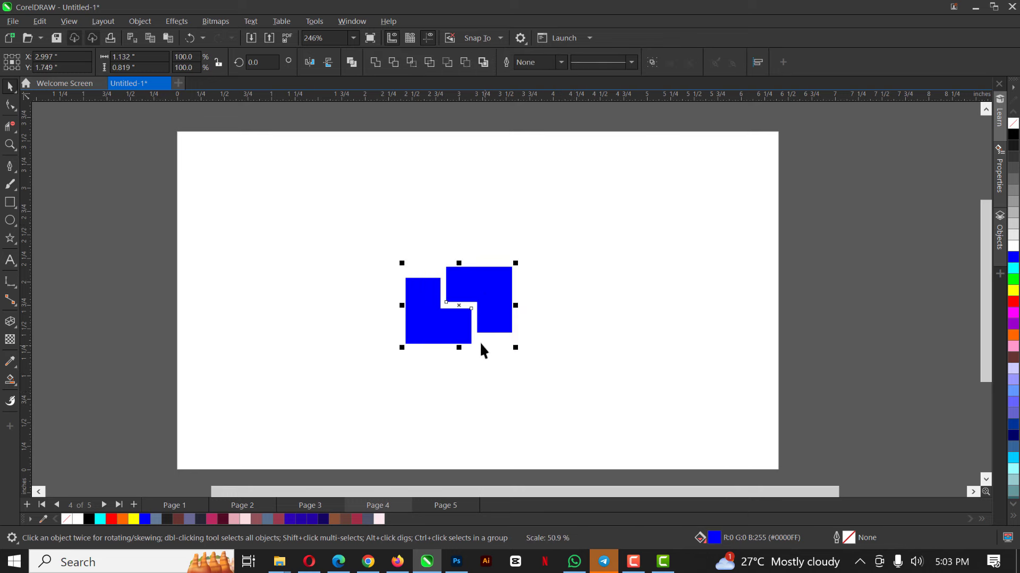
Move the L pair to about X 2.84, Y 1.96 inches and shift the lower L slightly left to widen the gap
drag(472, 293, 458, 273)
click(346, 326)
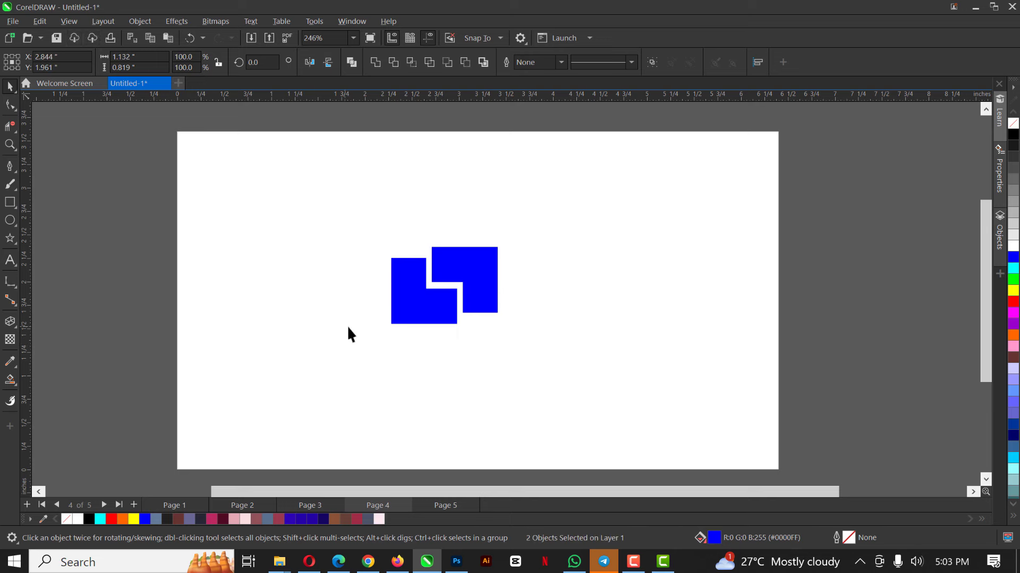
scroll(409, 297, up, 1)
click(407, 274)
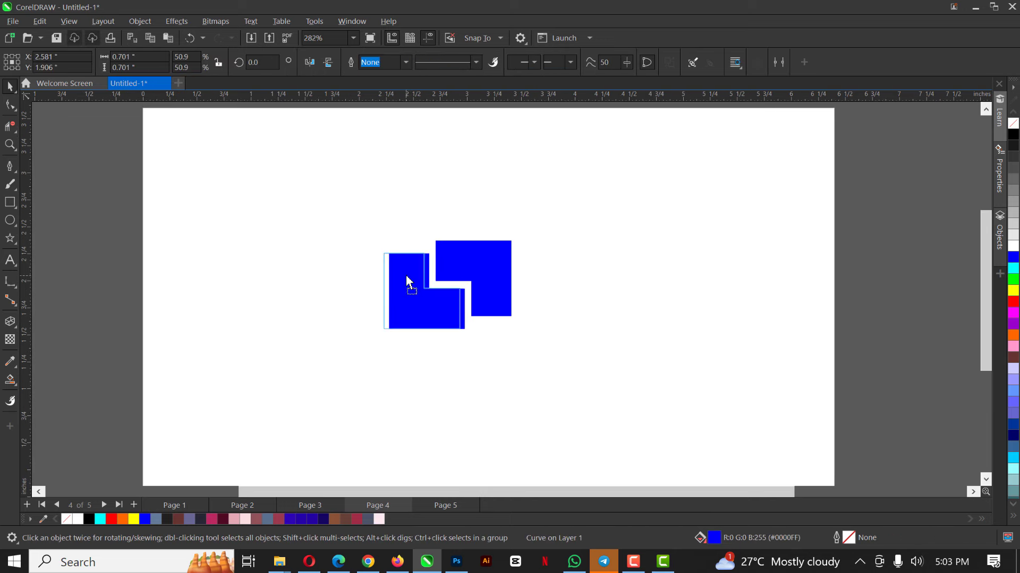
click(499, 282)
Add the text "Lorem ipsium" in Arial 24 pt to the right of the blue logo shapes
click(10, 260)
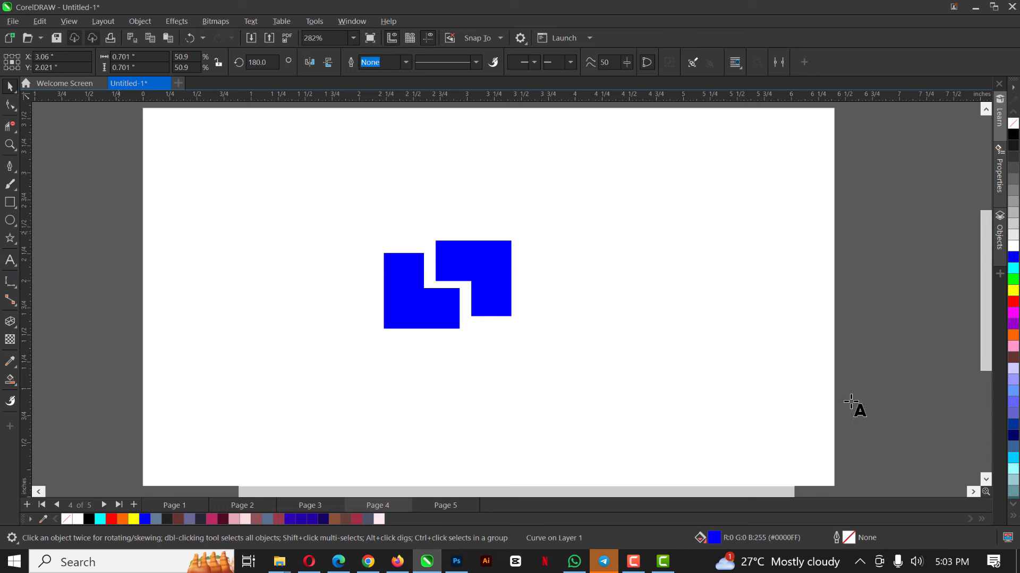
click(535, 289)
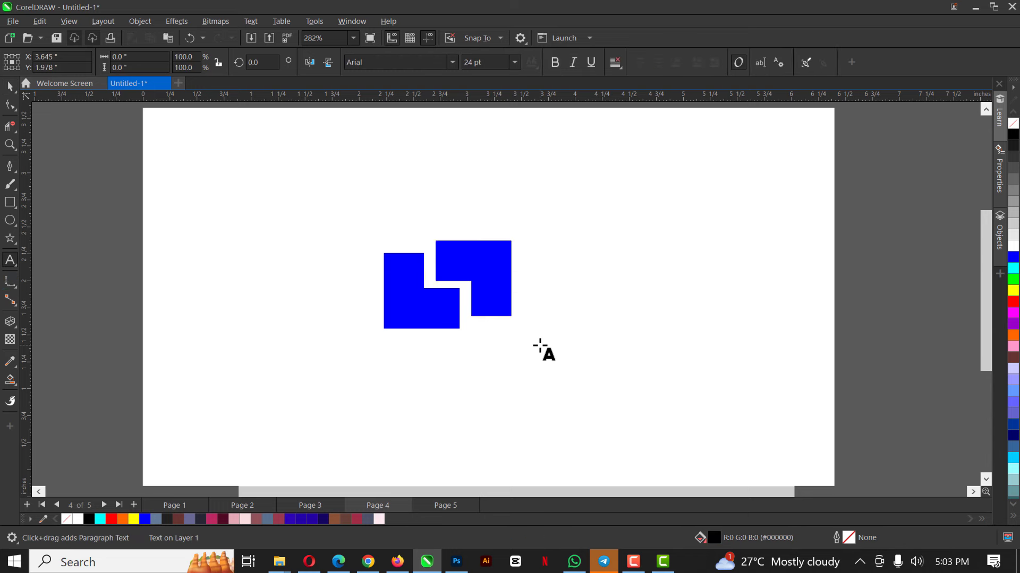
text(Lorem i)
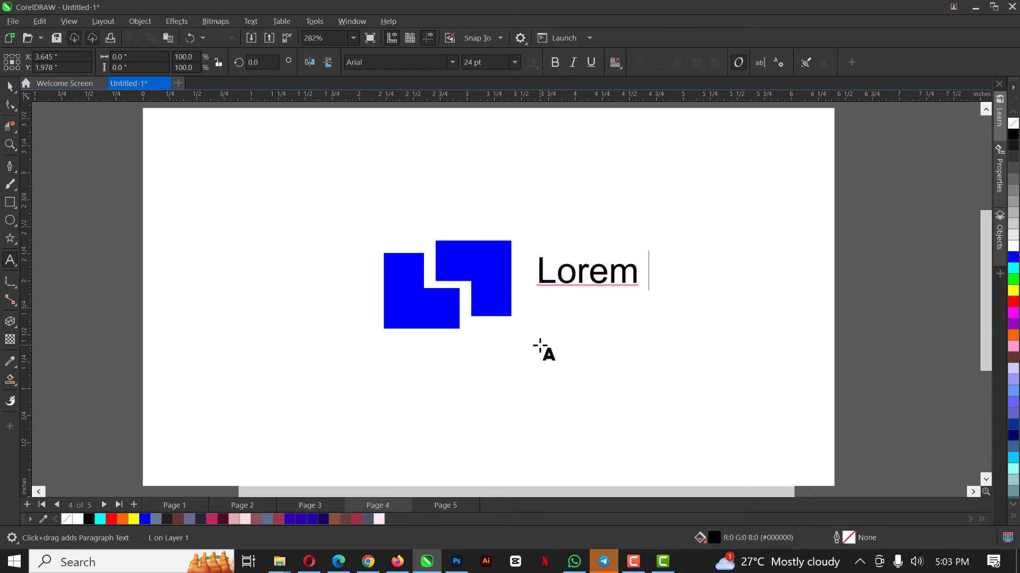
text(psium)
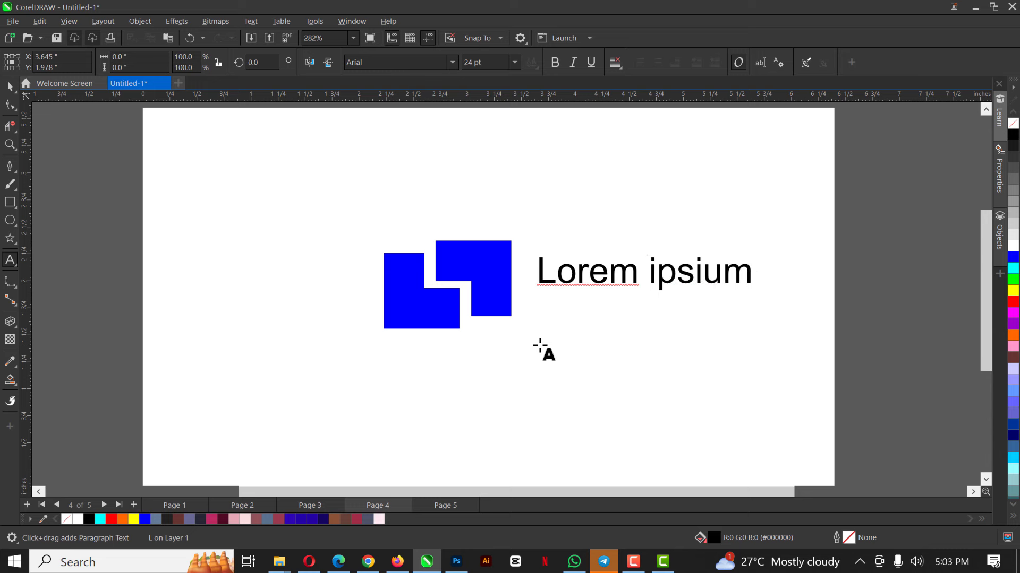
key(Escape)
key(ctrl+space)
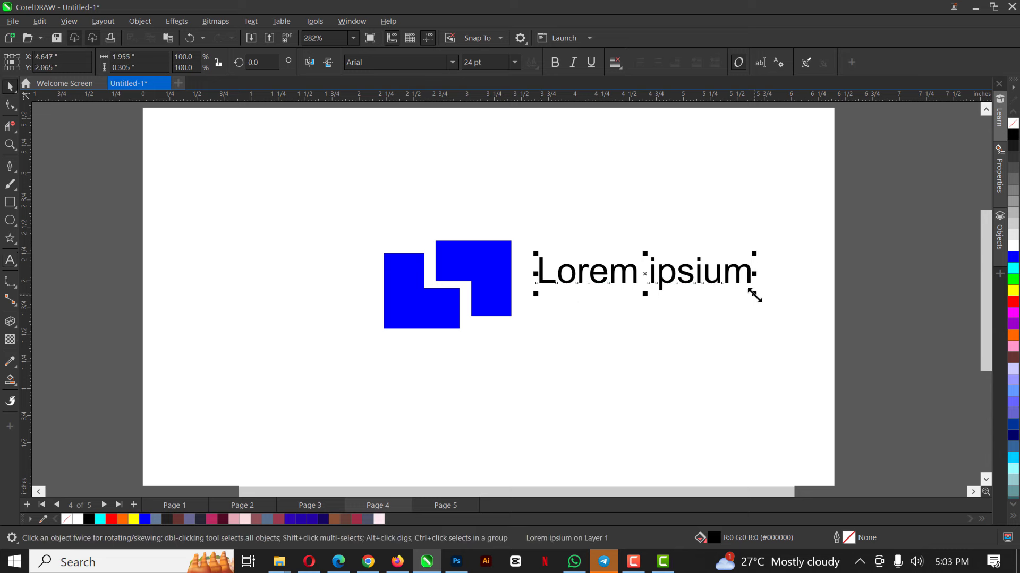
Reduce the "Lorem ipsium" text to about 20.3 pt beside the logo shapes and place a duplicate directly below it
drag(754, 293, 619, 321)
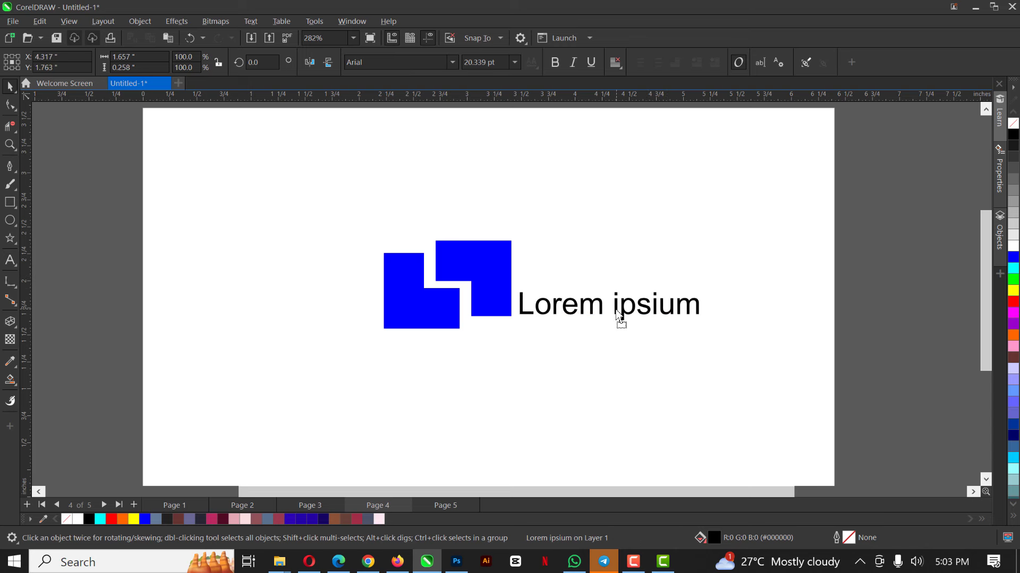
right_click(620, 321)
click(687, 328)
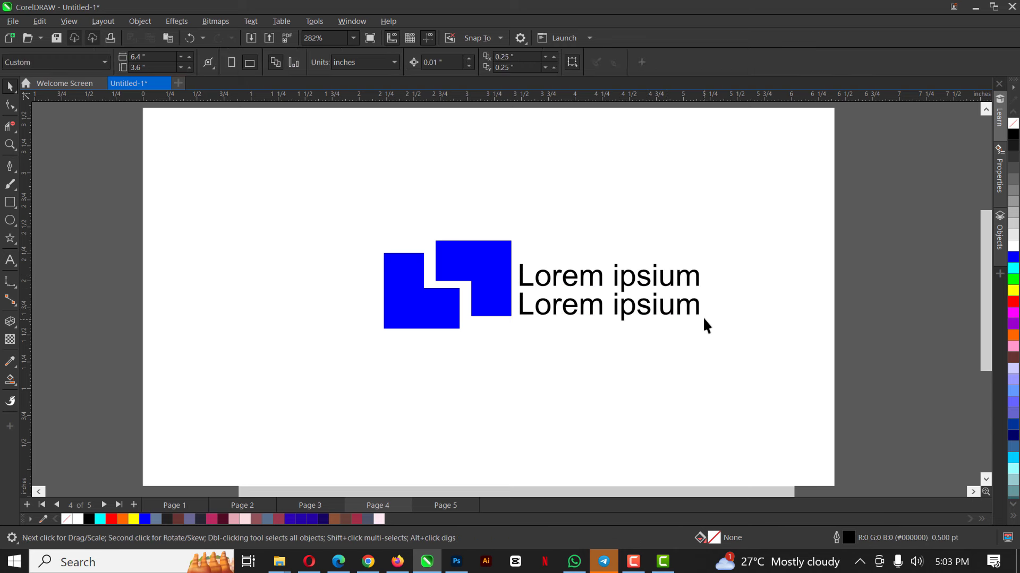
Scale the lower text copy to about 12.7 pt and replace its wording with "TAGLINE GOES HERE"
click(696, 310)
drag(701, 321, 635, 314)
double_click(599, 301)
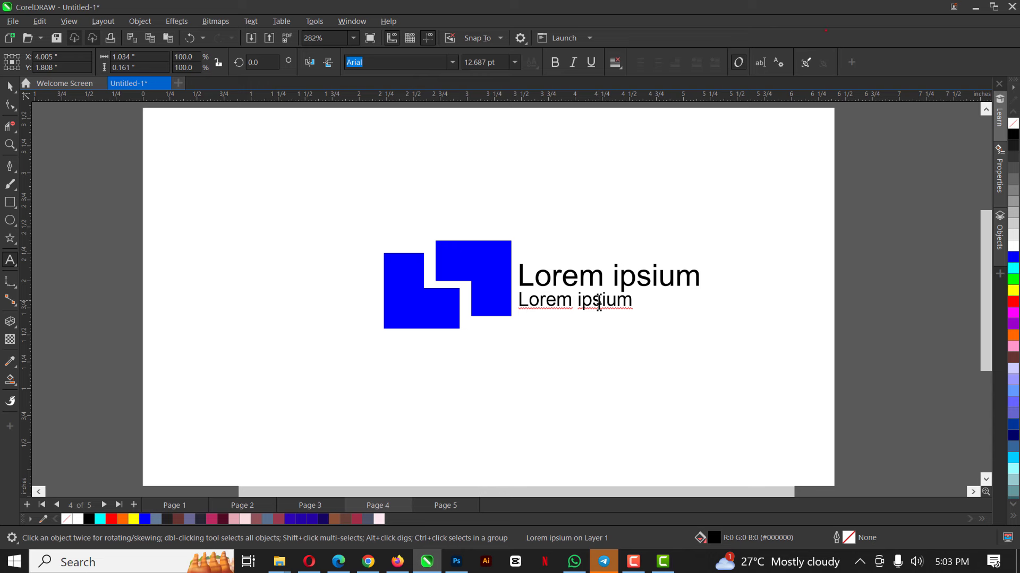
key(ctrl+a)
text(TAGLINE)
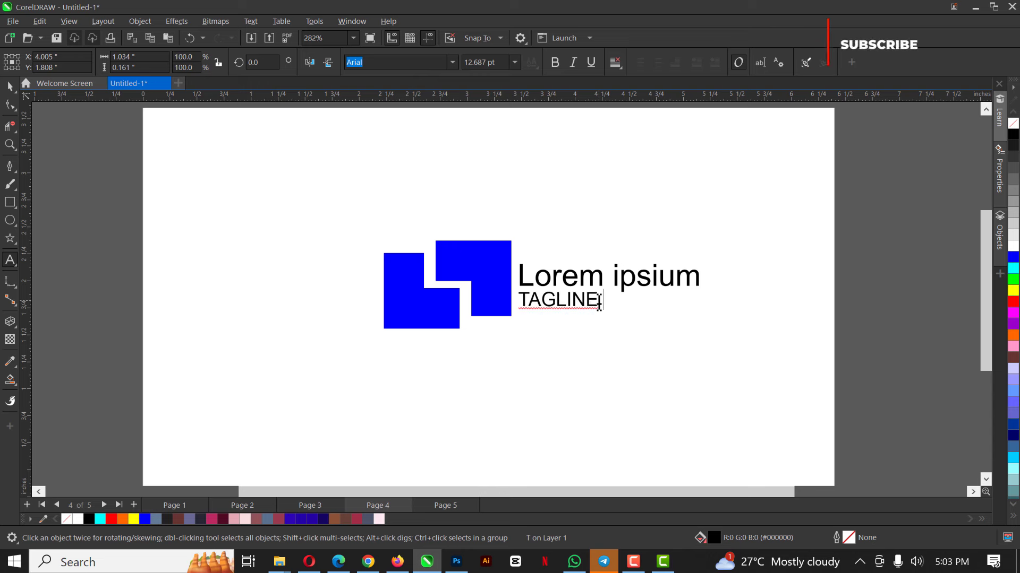
text( GOES )
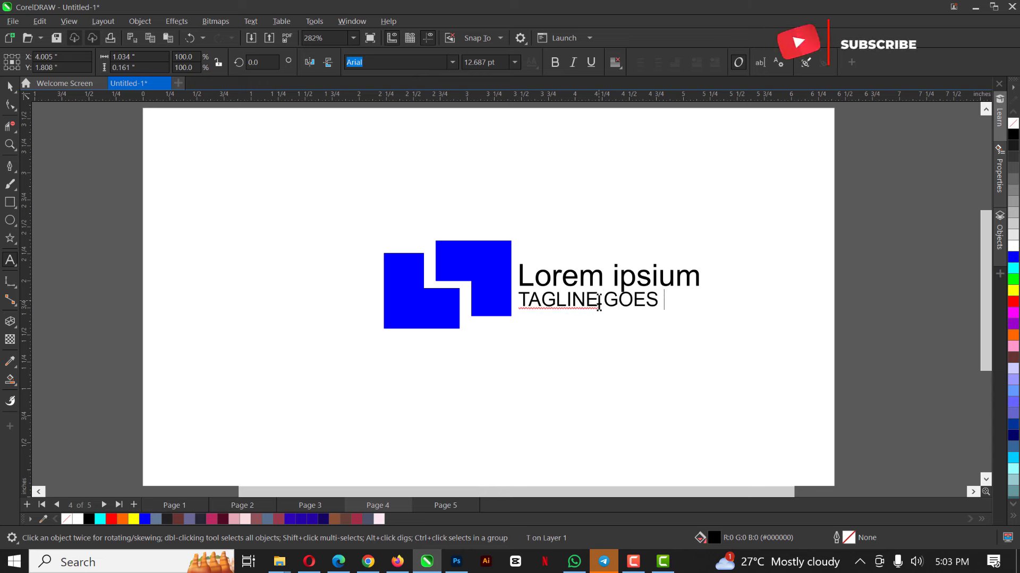
text(HERE)
key(Escape)
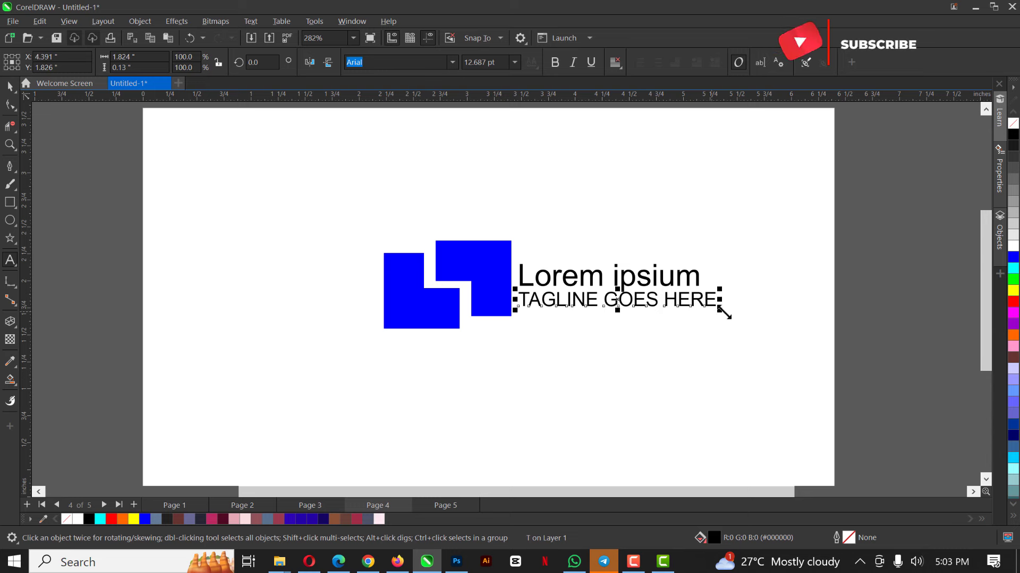
Shrink the tagline to about 8.1 pt and move it slightly down to about Y 1.81 inches
drag(723, 314, 653, 326)
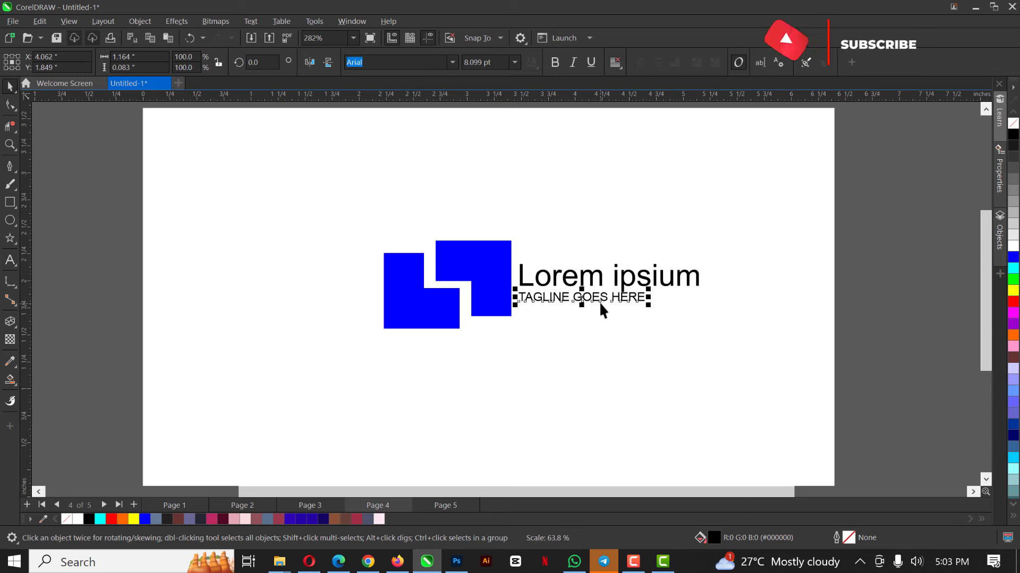
drag(599, 304, 600, 308)
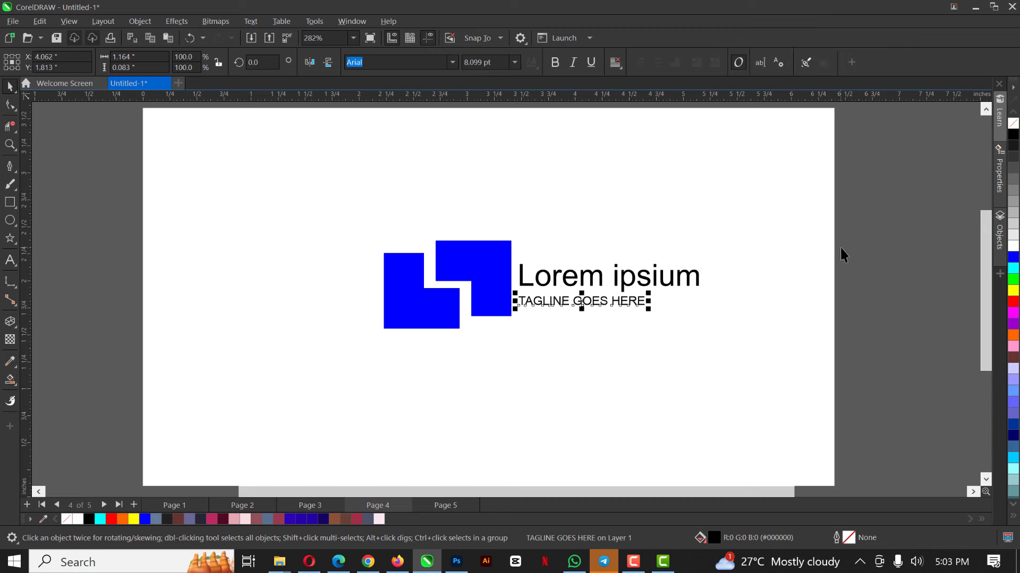
key(Escape)
scroll(598, 279, down, 2)
scroll(599, 279, up, 2)
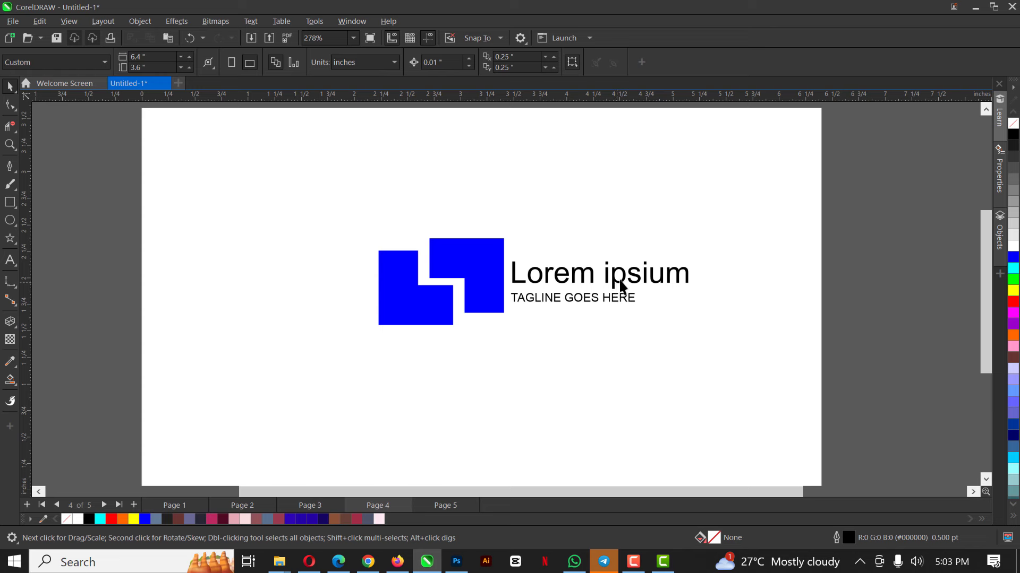
click(9, 129)
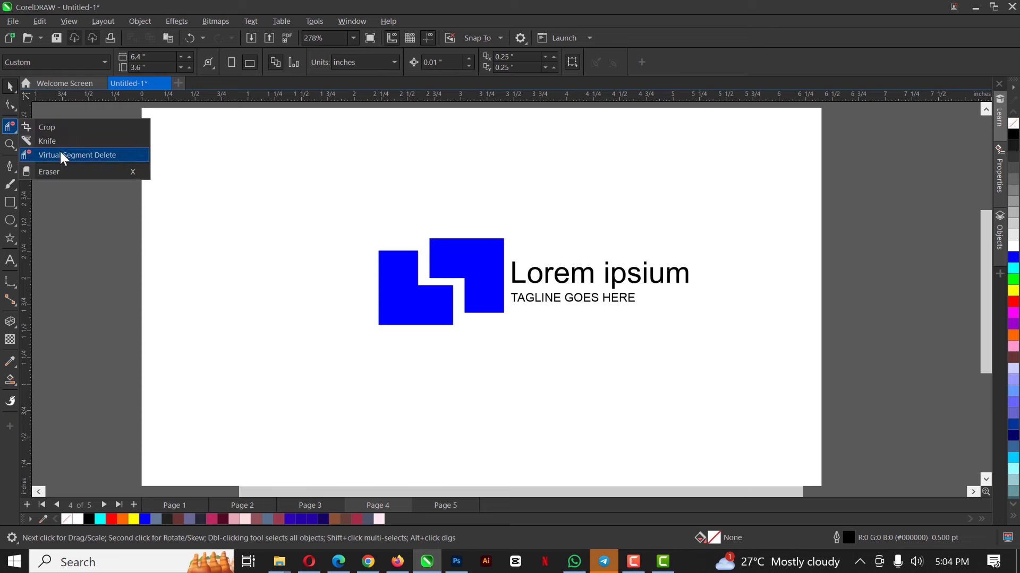
click(464, 271)
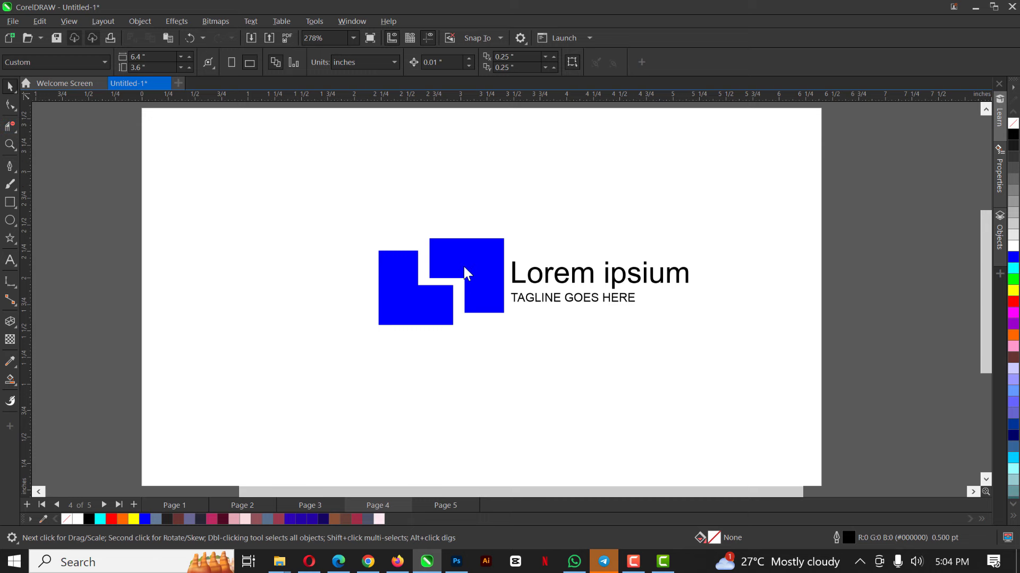
click(464, 269)
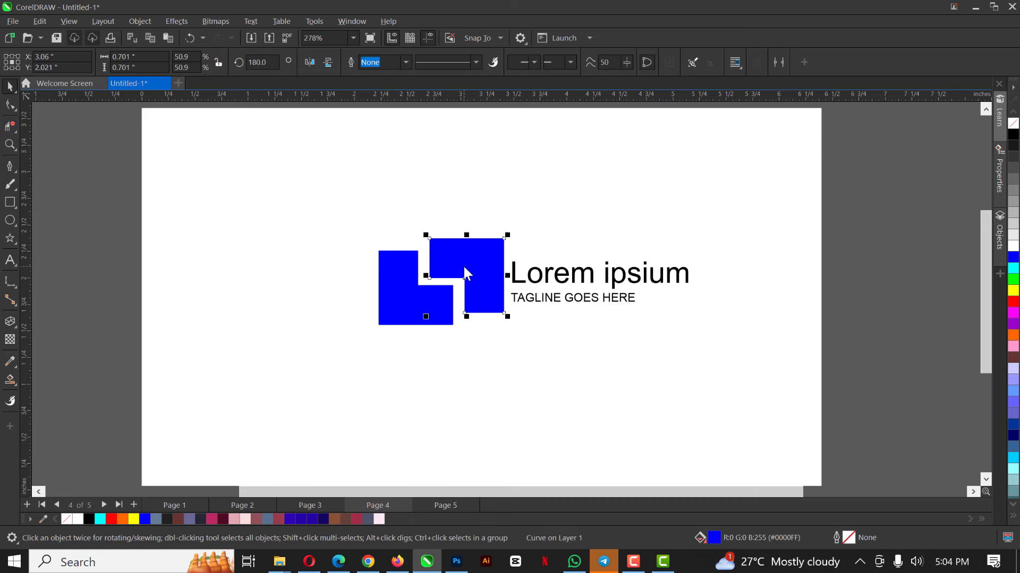
click(10, 129)
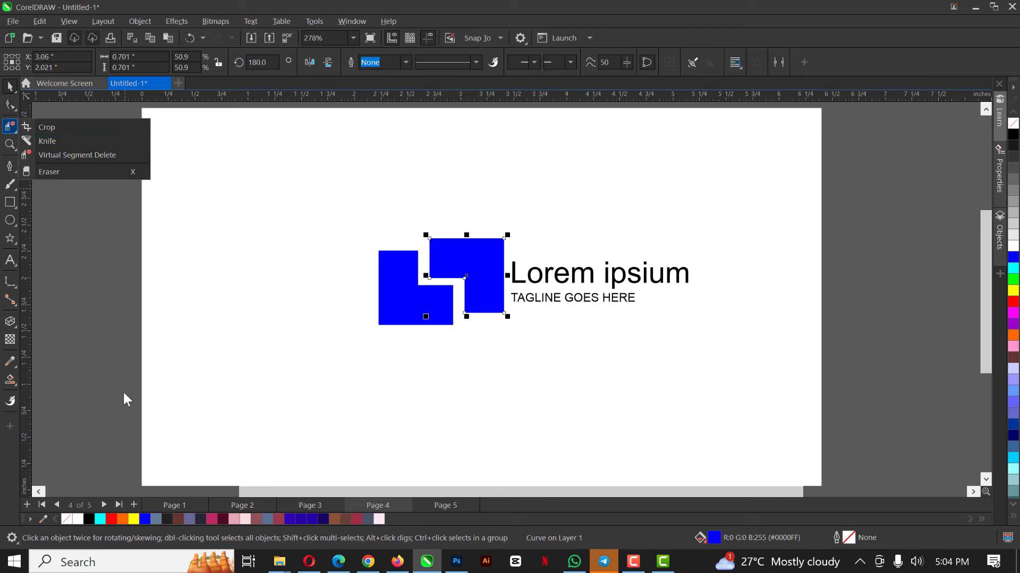
click(62, 105)
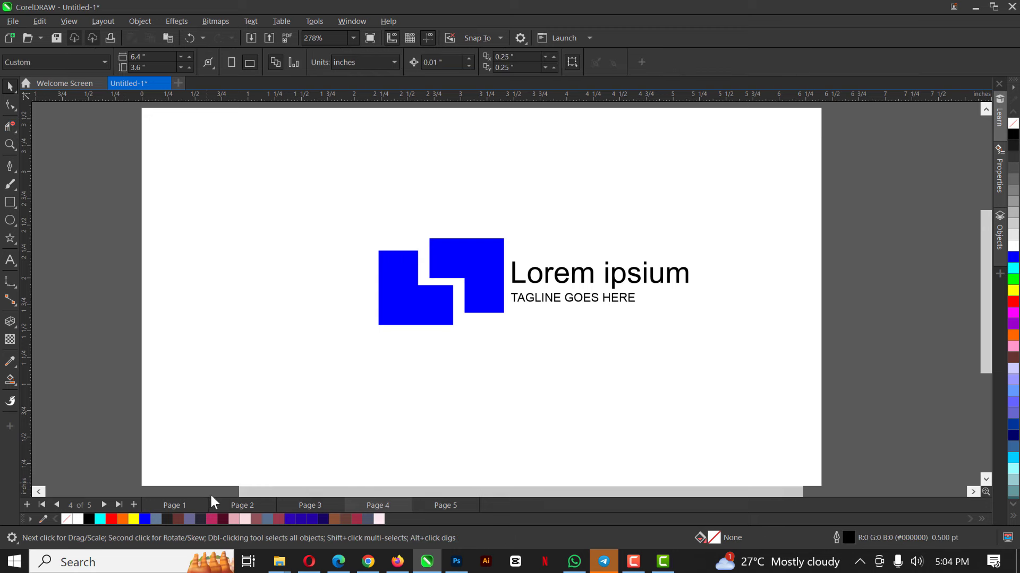
Go to page 3, which holds the DELETE lettering on an orange background
click(243, 503)
click(308, 506)
click(432, 296)
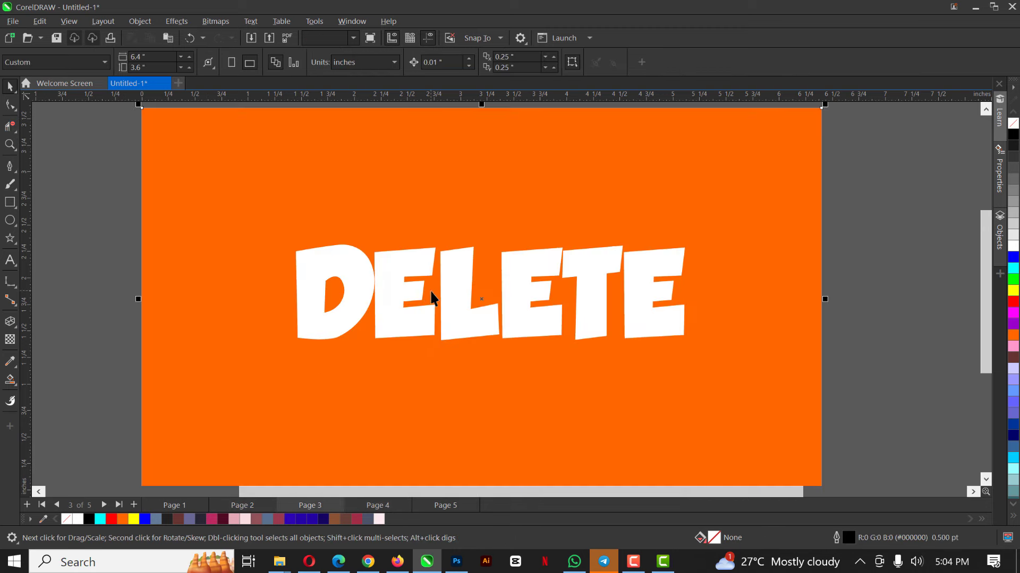
Slice the DELETE lettering in two with the Knife tool, cutting diagonally from the D's lower end up to the last E
click(455, 291)
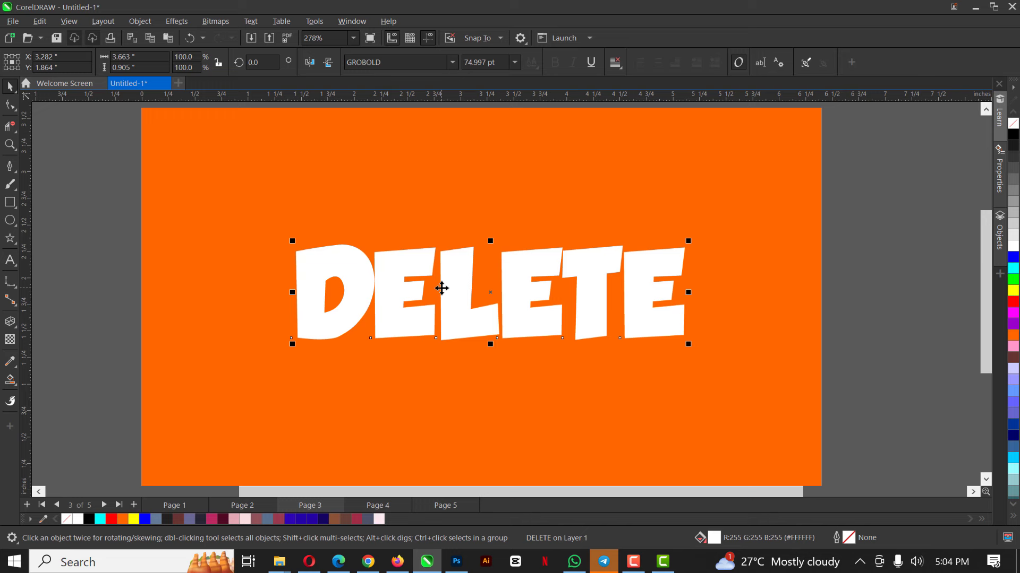
click(12, 129)
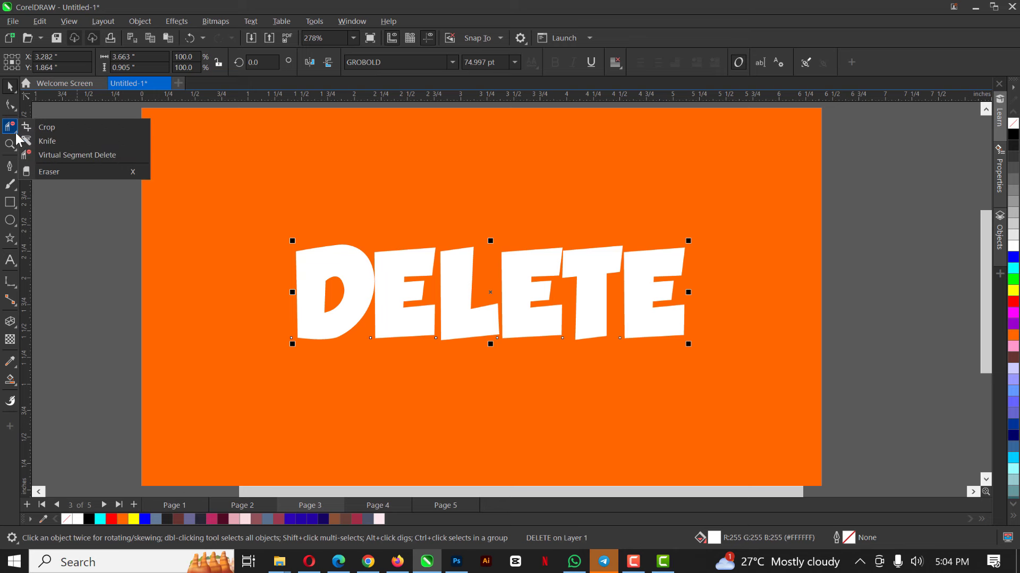
click(48, 142)
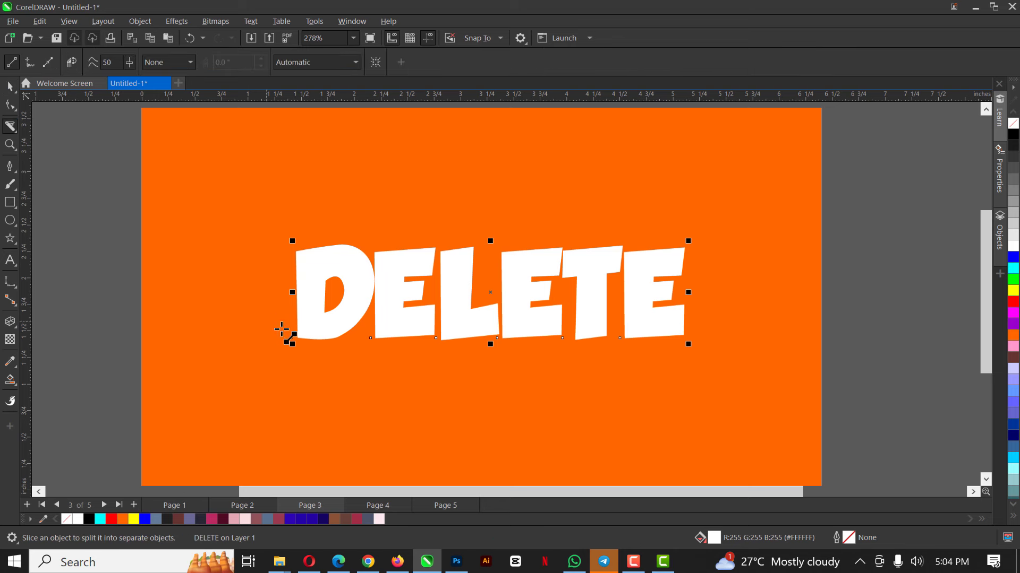
drag(268, 331, 711, 260)
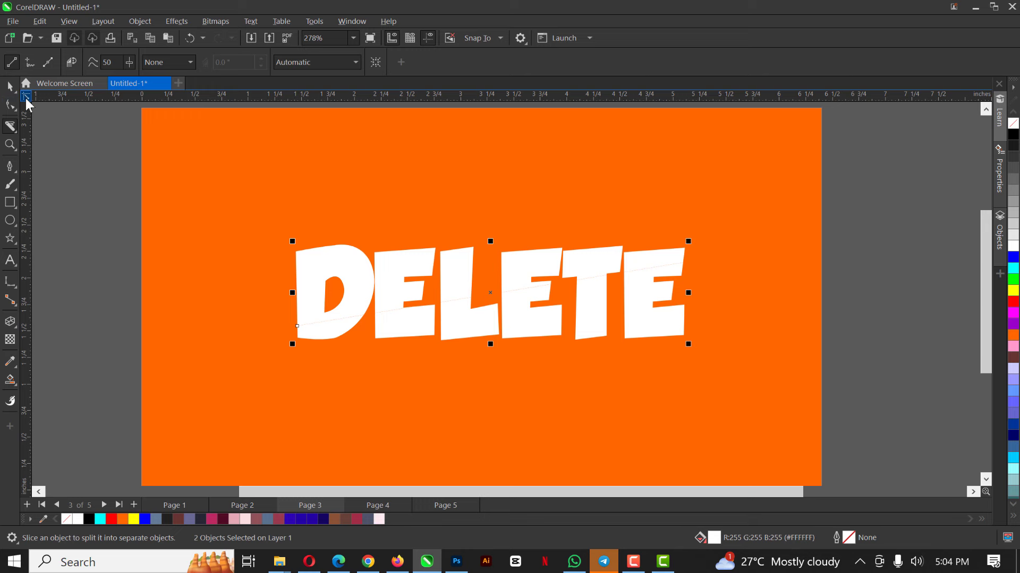
Offset the upper slice of the lettering from the lower one, placing it at about X 3.139, Y 1.956 inches
click(11, 88)
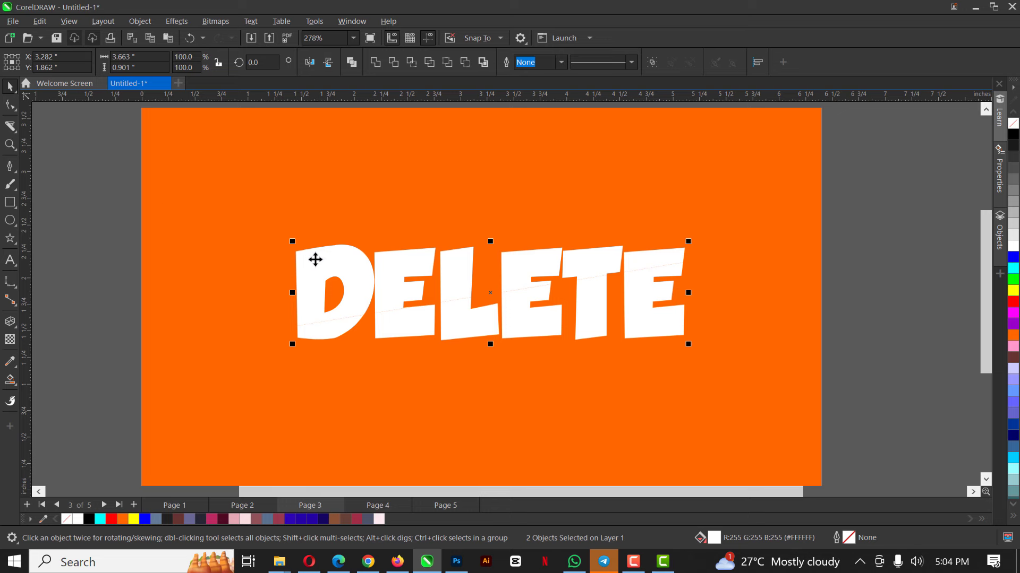
click(154, 295)
click(359, 273)
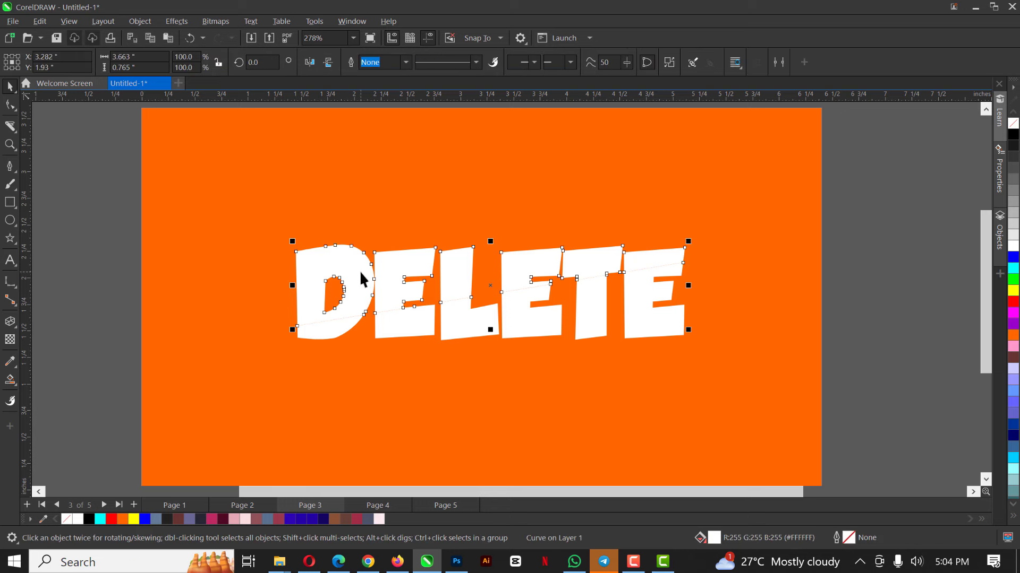
drag(360, 273, 330, 274)
scroll(498, 291, up, 3)
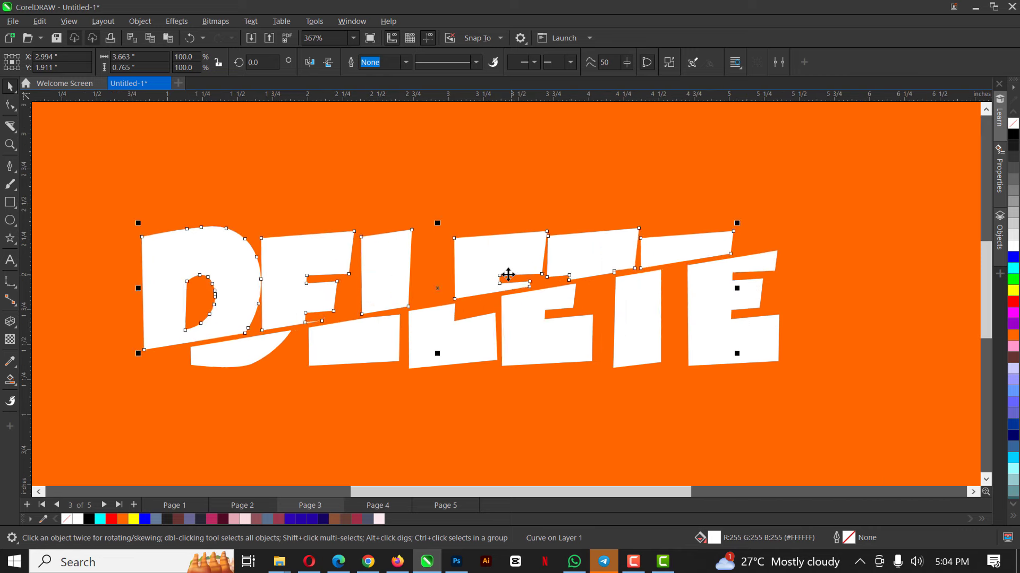
drag(515, 265, 501, 310)
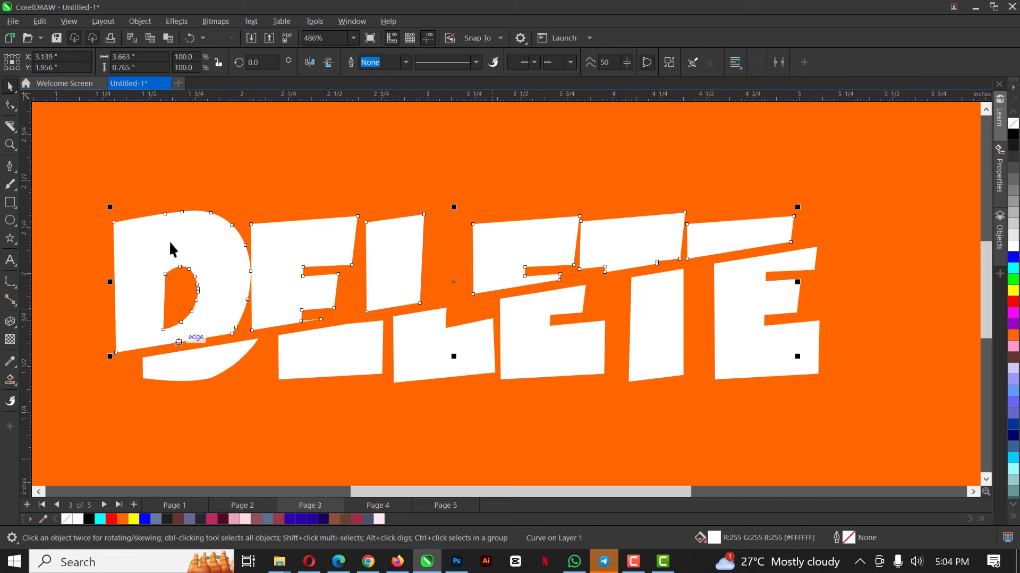
Add a drop shadow to the upper slice and cast it downward at an angle of about 271 with a stretch of about 106
click(10, 322)
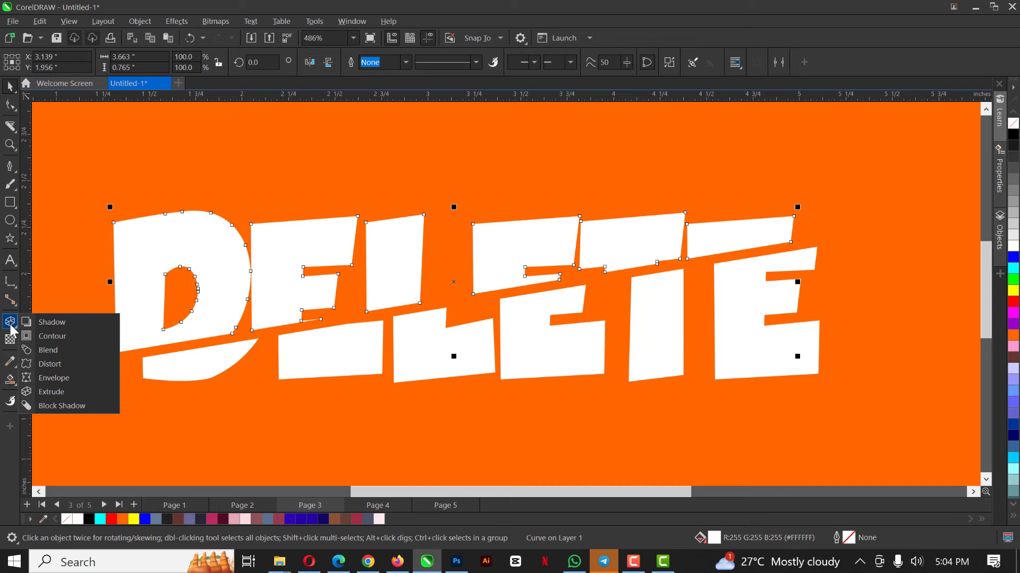
click(52, 322)
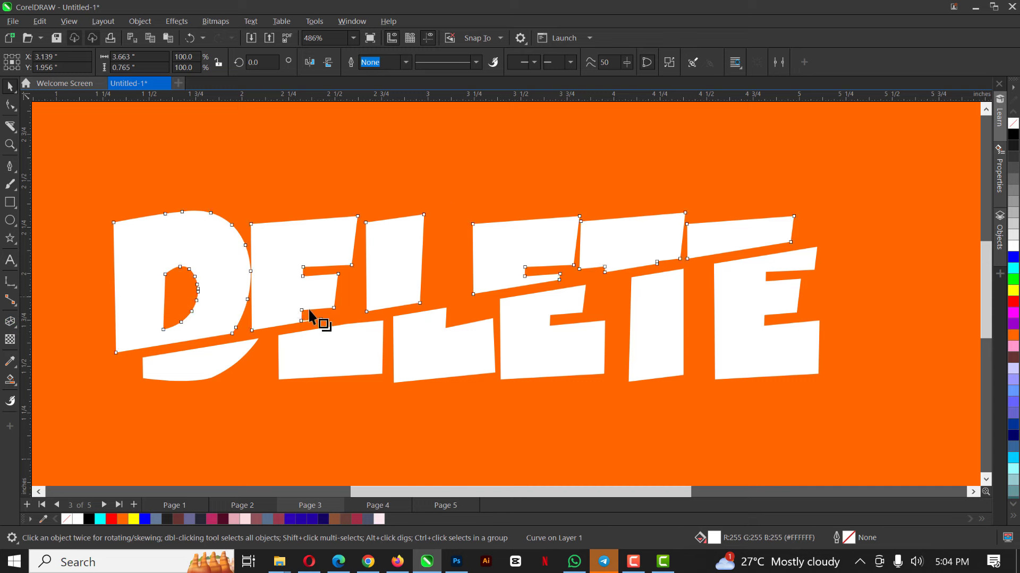
click(342, 269)
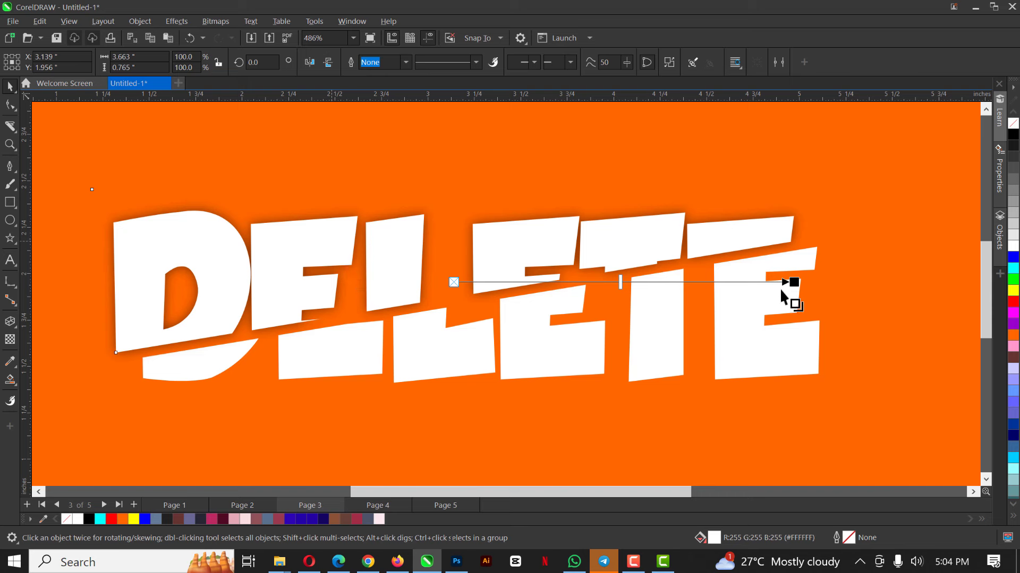
drag(792, 282, 281, 247)
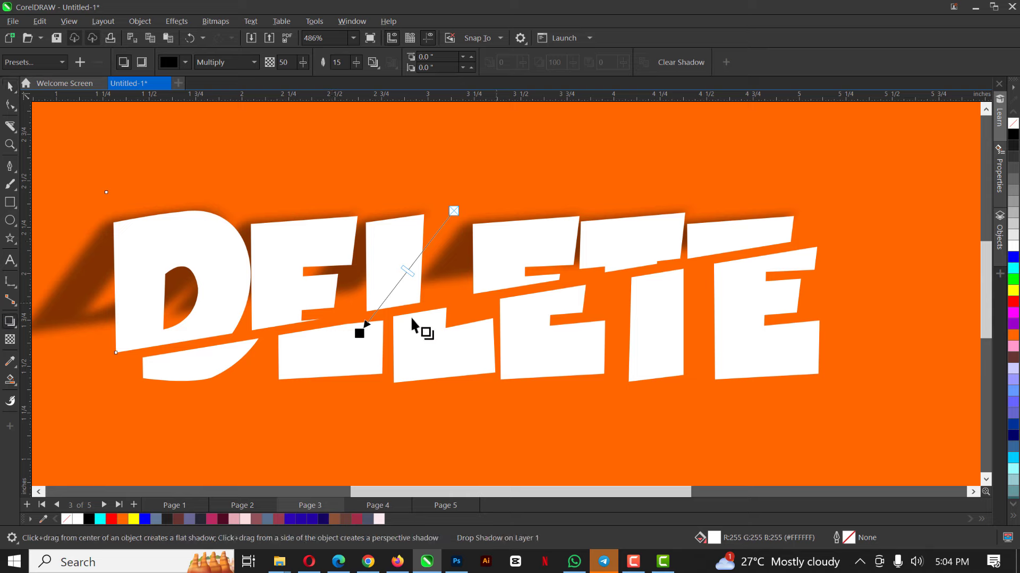
click(360, 334)
drag(360, 336, 457, 361)
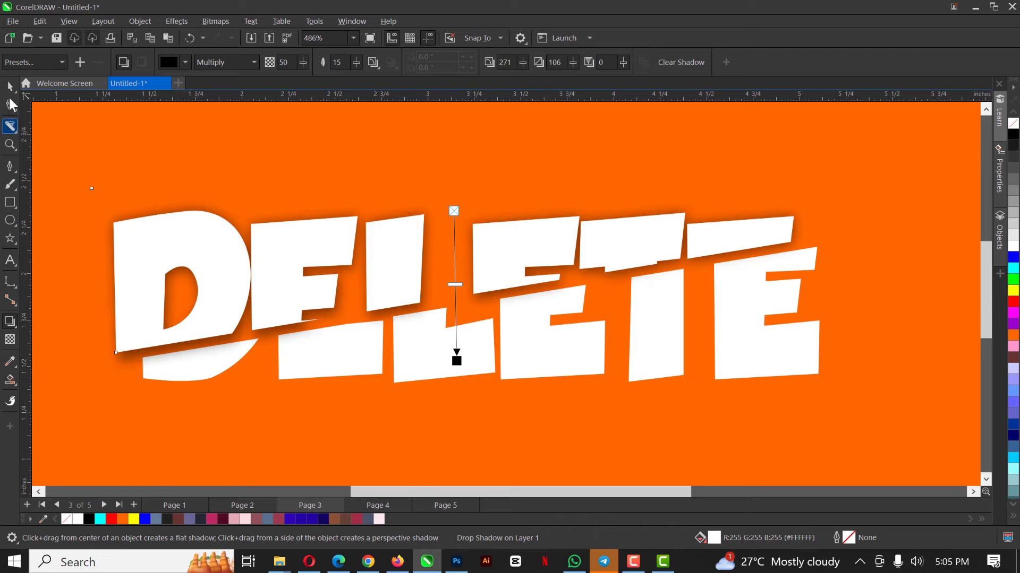
Move the shadowed upper slice down and right so it overlaps the lower slice, and nudge it slightly upward
key(space)
drag(296, 250, 314, 270)
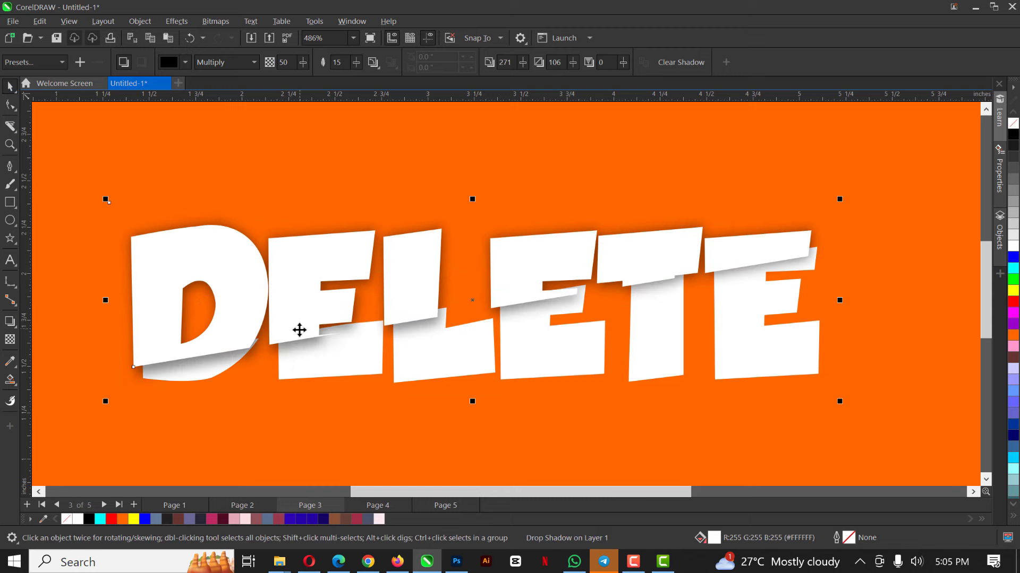
scroll(473, 290, down, 2)
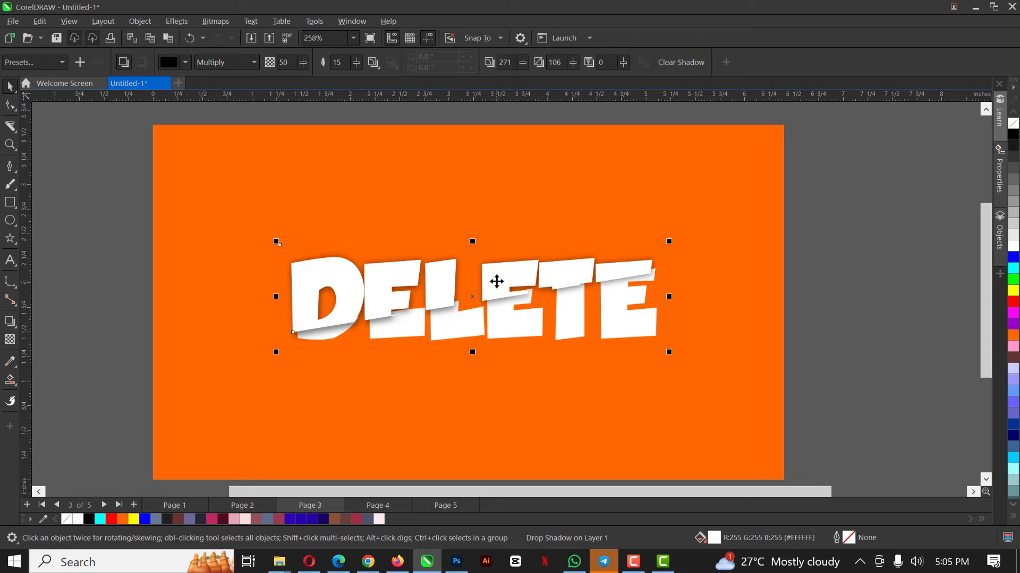
key(Up)
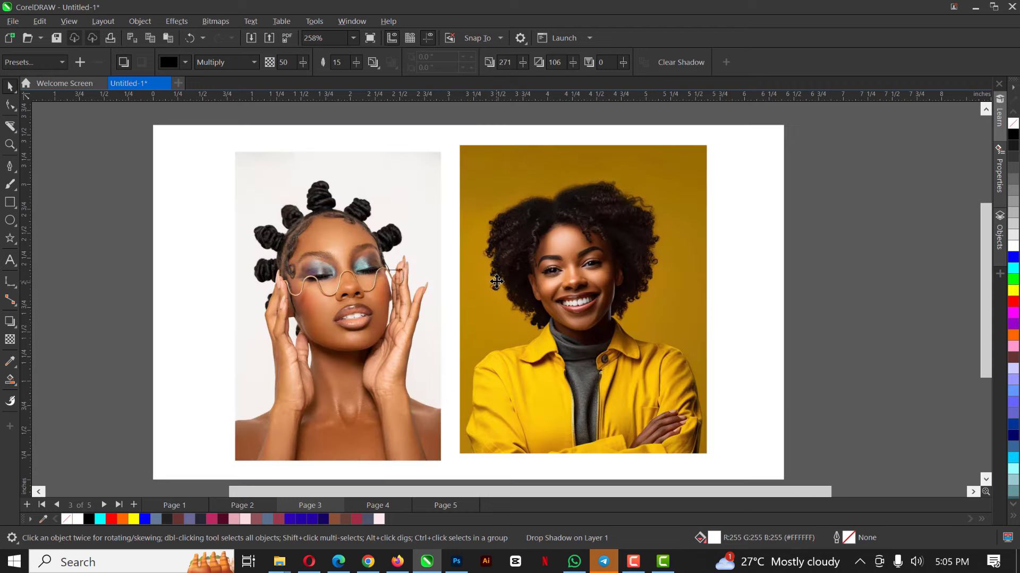
click(234, 509)
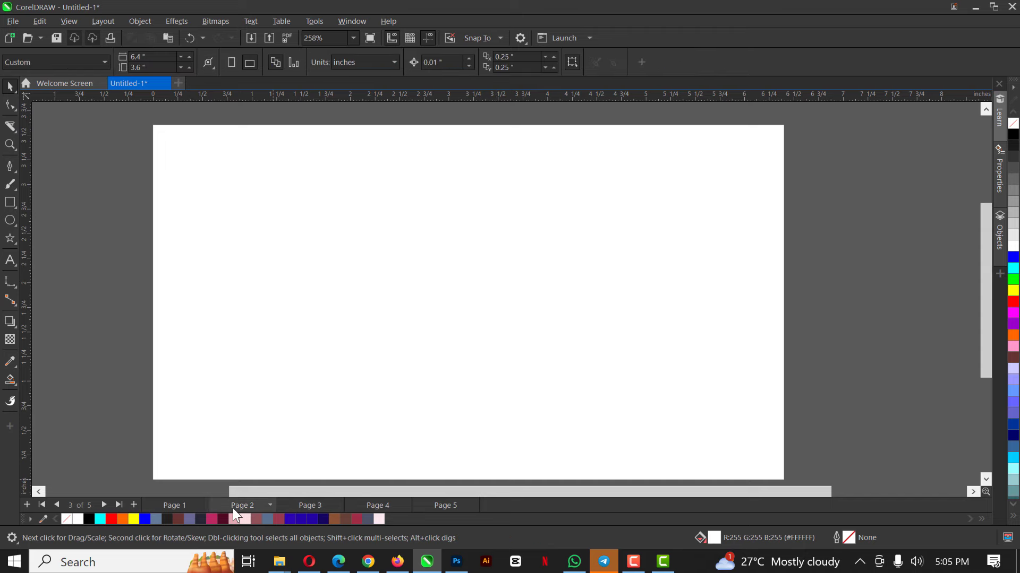
click(227, 507)
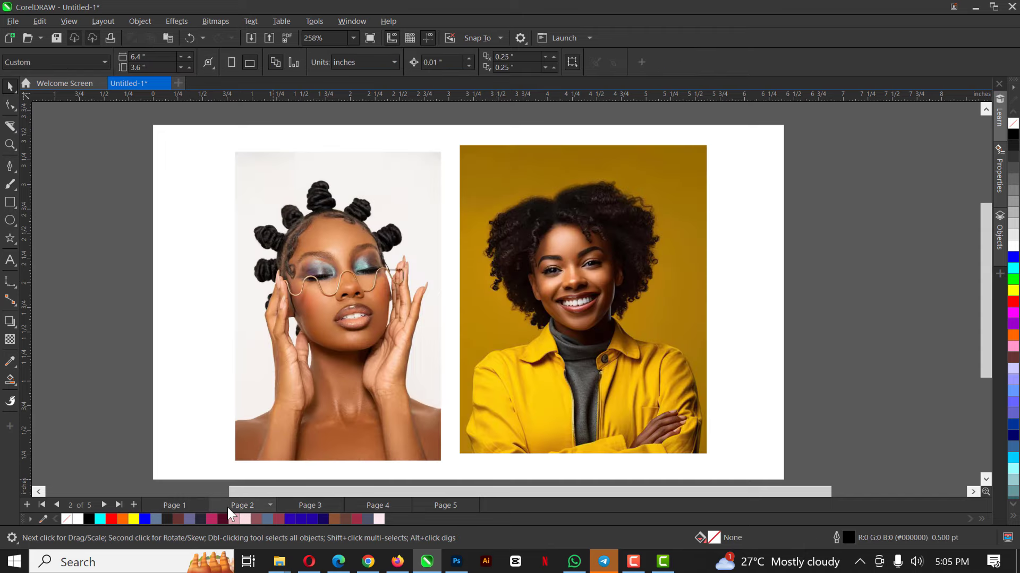
click(308, 506)
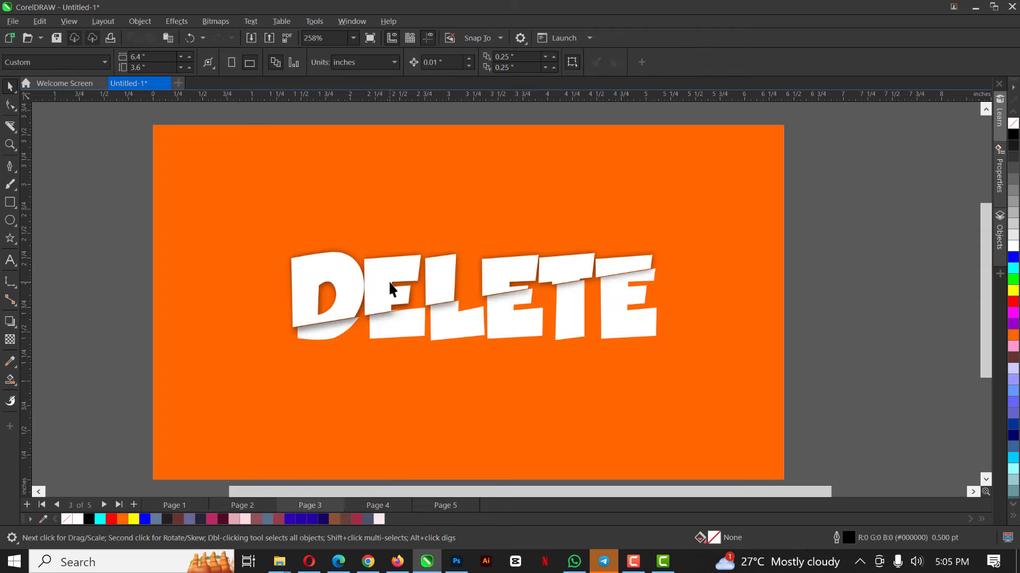
Nudge the upper slice into line with the lower slice, to about X 3.274, Y 1.899 inches, and deselect it
click(505, 275)
key(Right)
key(Right)
key(Right)
key(Right)
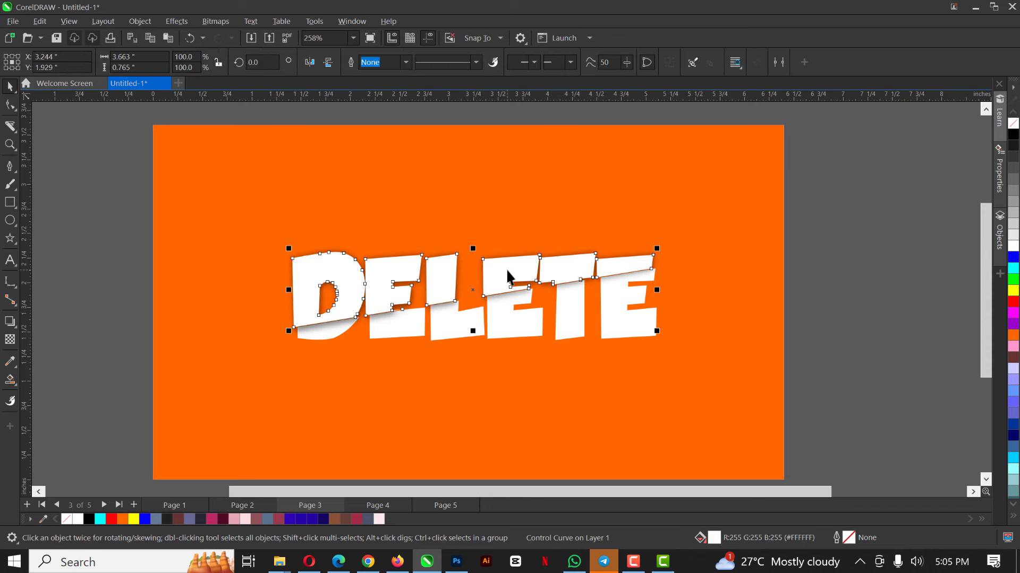
key(Up)
key(Up)
key(Up)
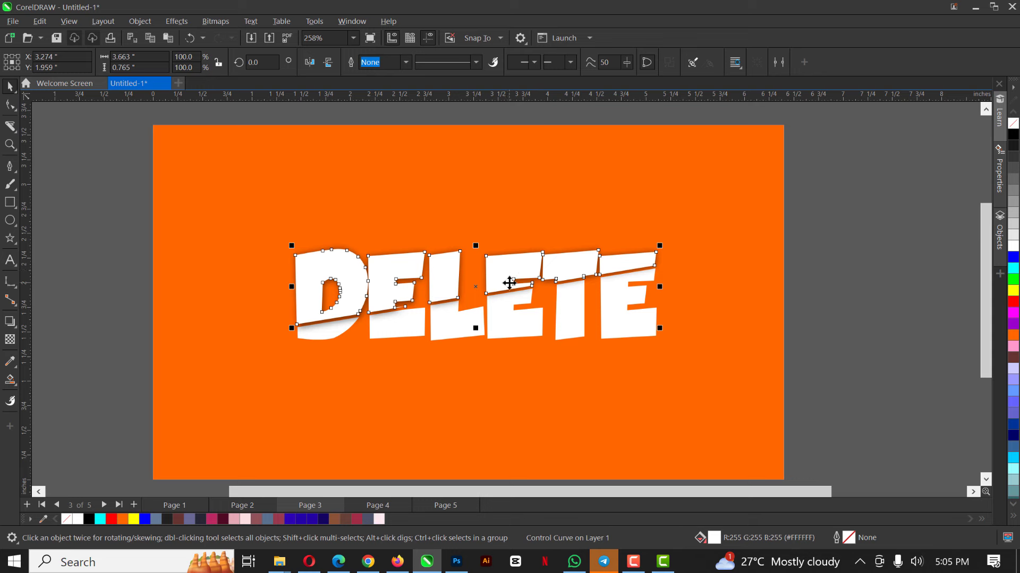
key(Down)
key(Down)
key(Down)
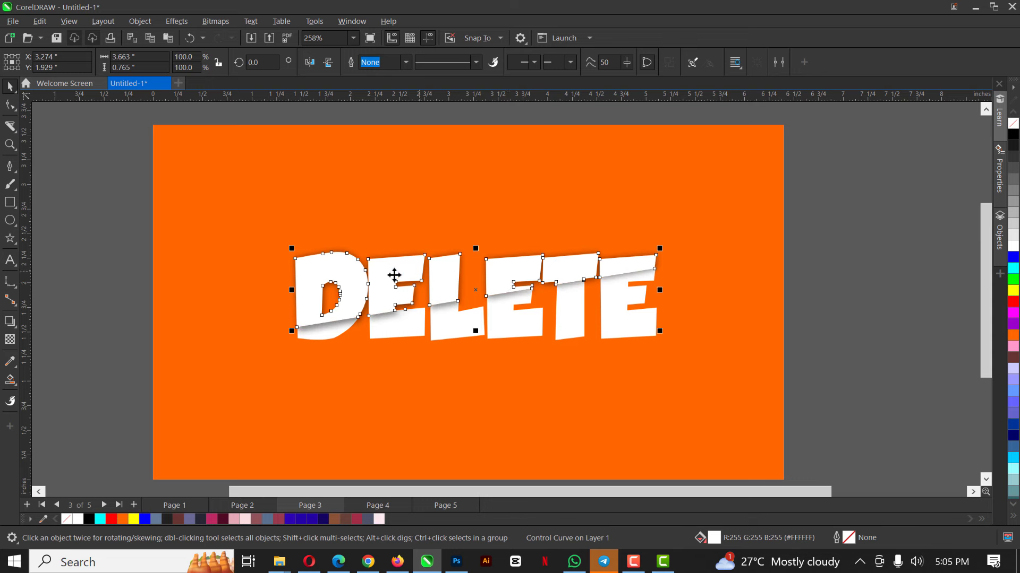
key(Down)
key(Down)
key(Down)
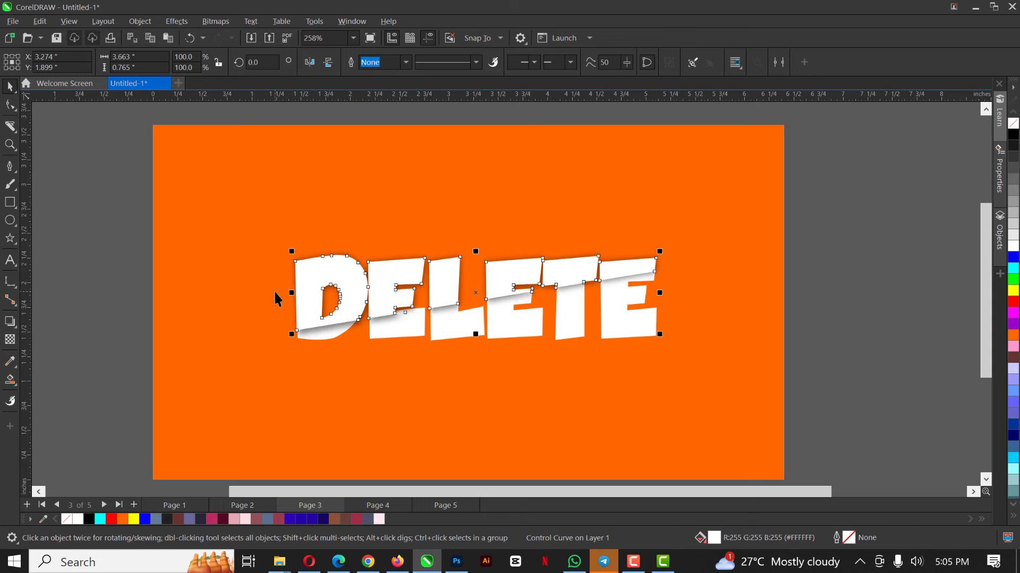
click(99, 244)
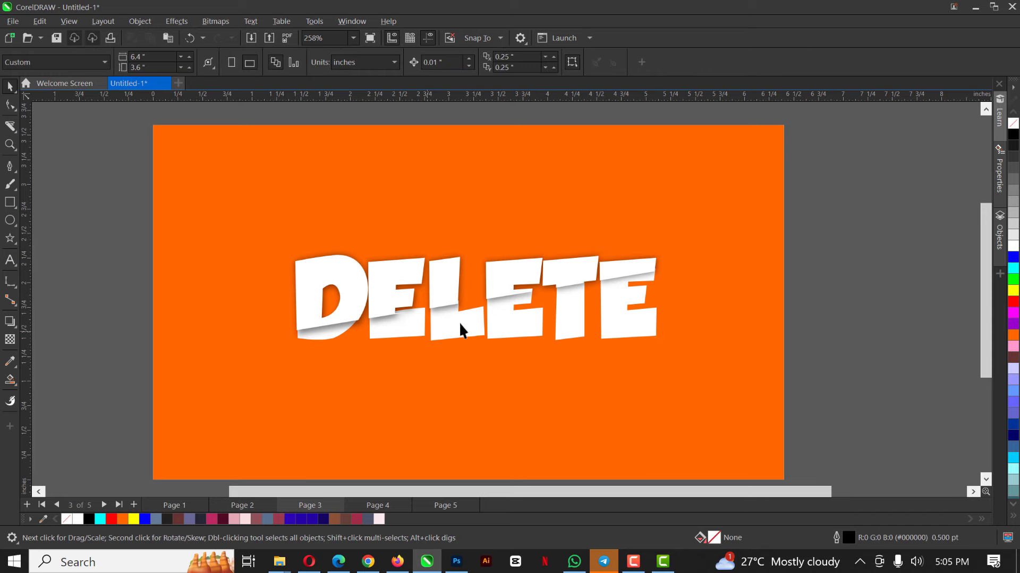
scroll(460, 304, up, 3)
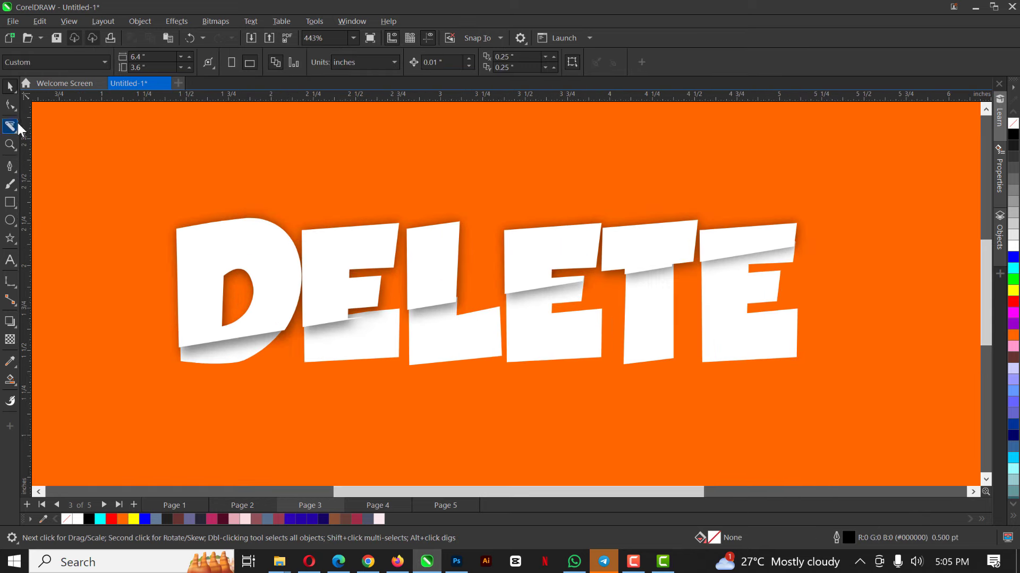
scroll(410, 262, down, 3)
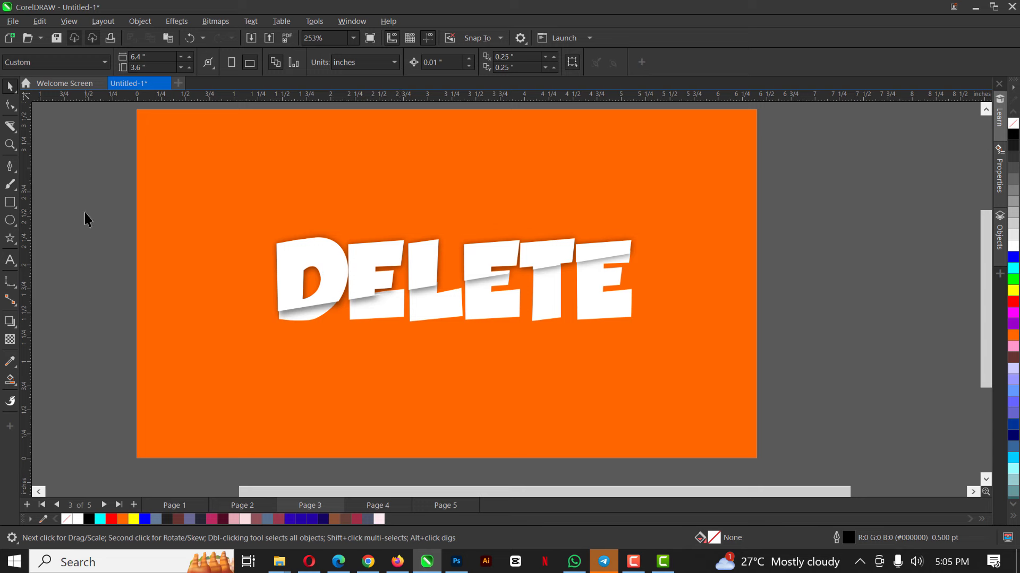
Undo the slice moves, the drop shadow and the knife cut to restore the DELETE text to one piece
key(ctrl+z)
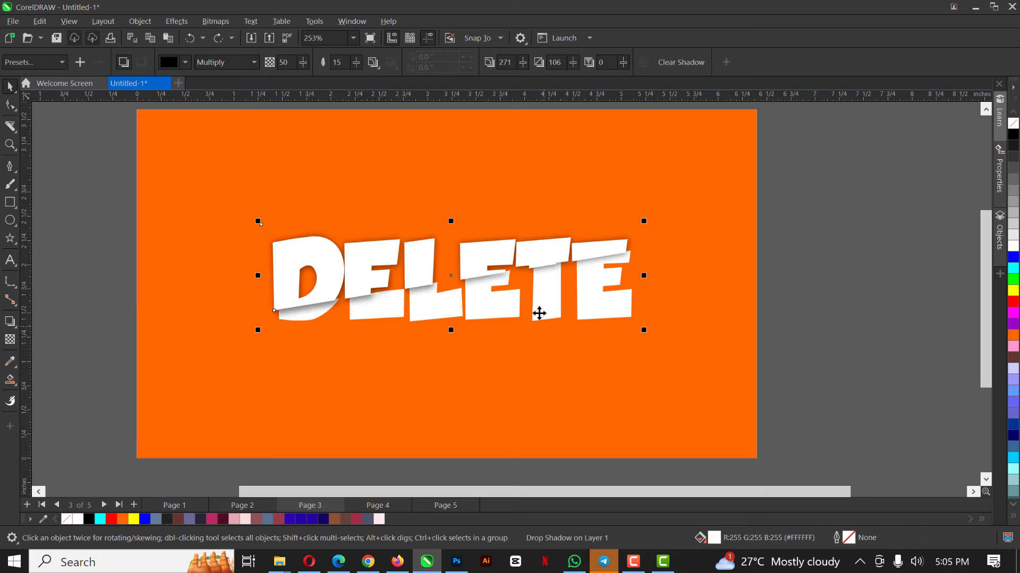
key(ctrl+z)
key(ctrl+z)
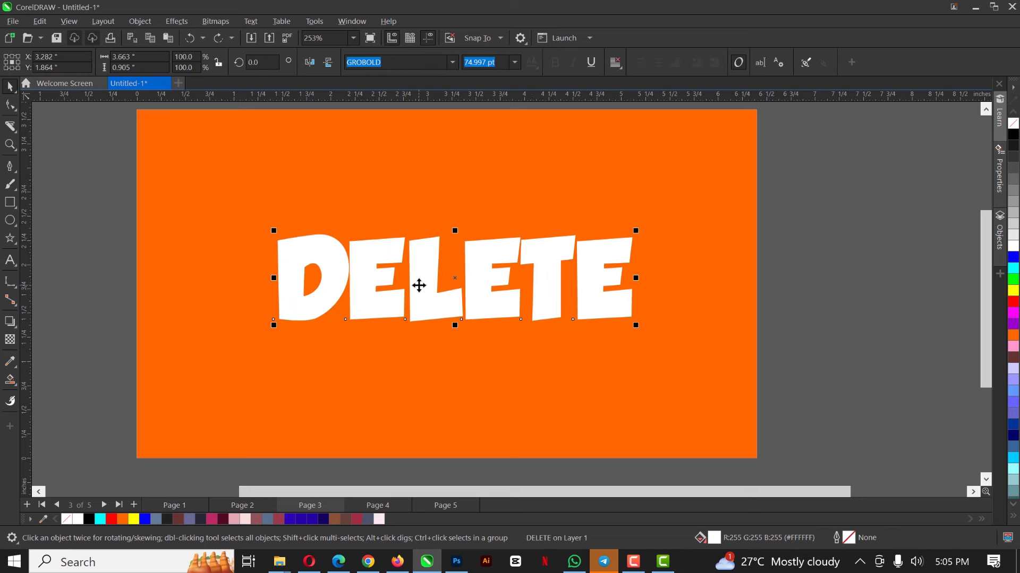
Move the DELETE text down to about Y 0.856 inches and draw a white rectangle without outline, about 1.62 by 1.18 inches, above it
drag(419, 286, 422, 383)
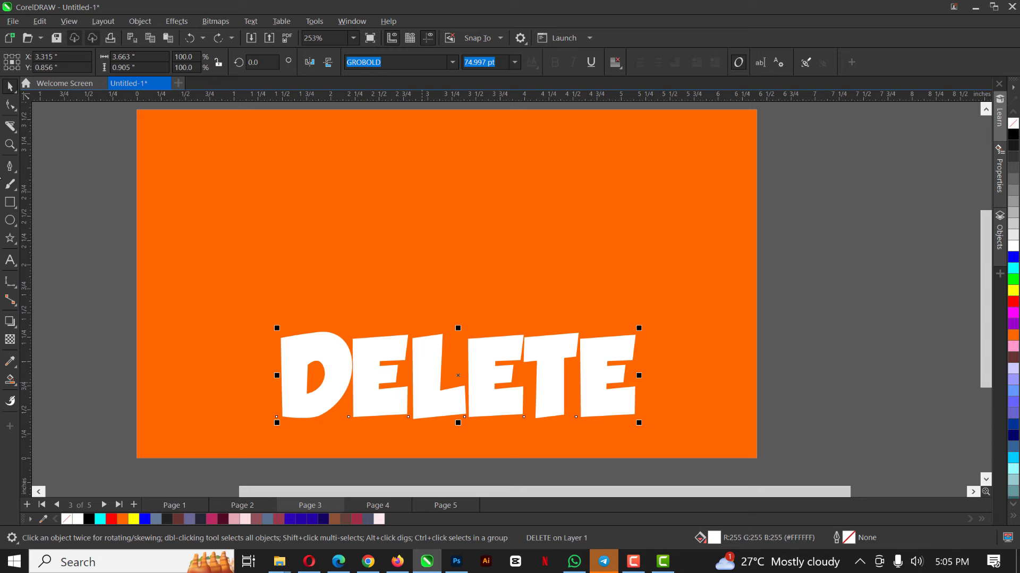
click(10, 202)
drag(315, 192, 471, 305)
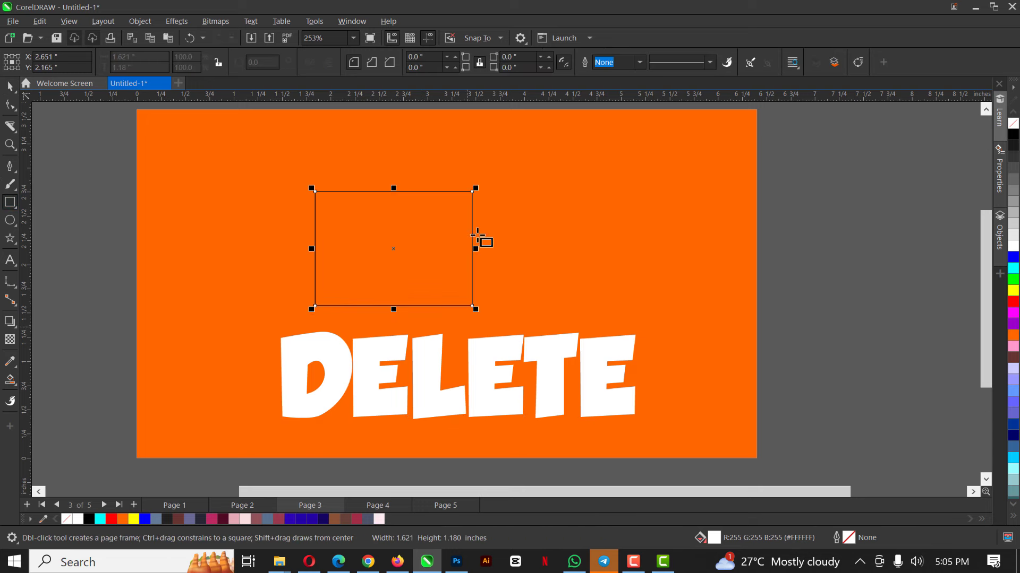
click(1014, 246)
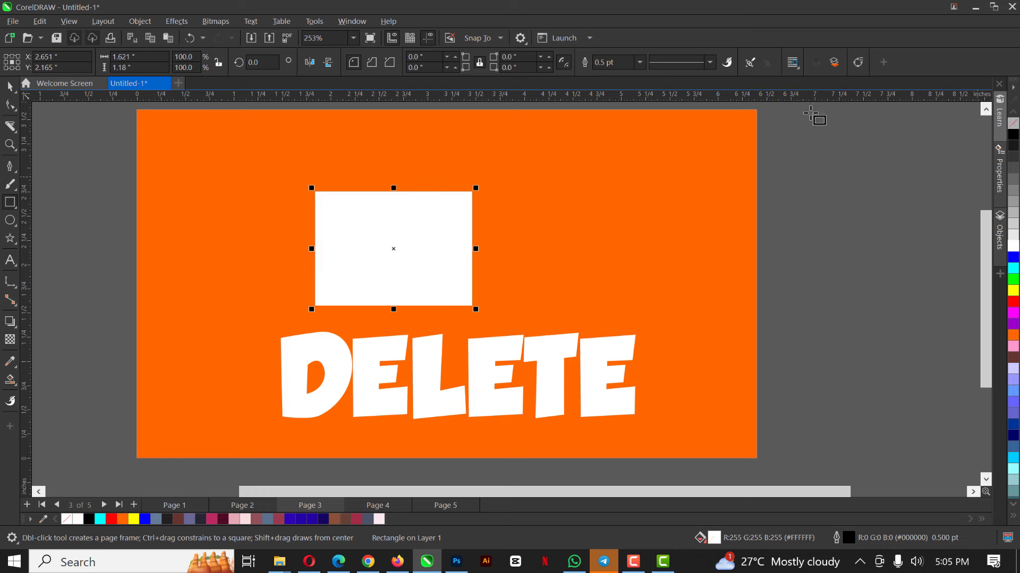
right_click(1013, 123)
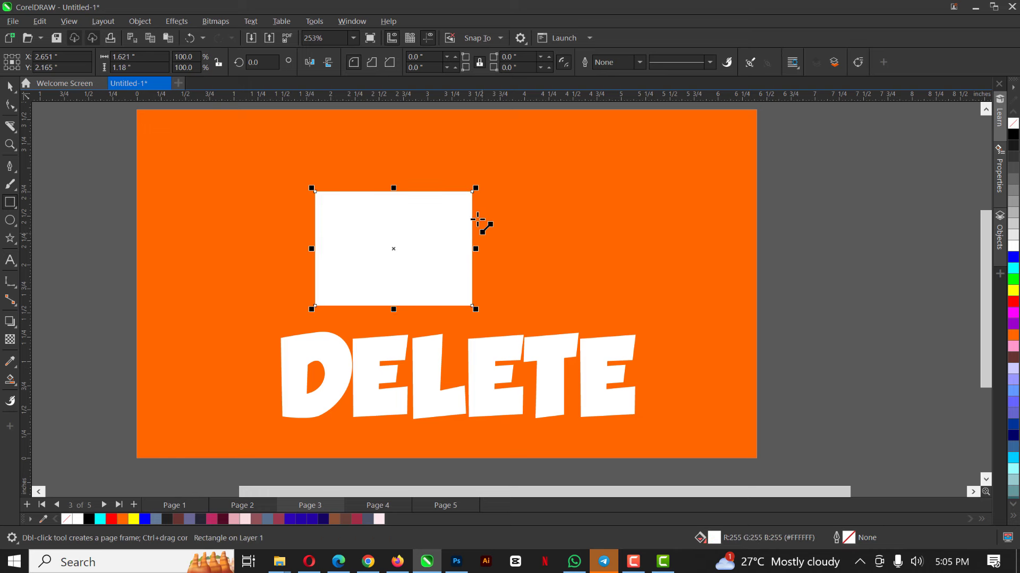
Slice the white rectangle along its diagonal with the Knife tool, and cut its lower piece from the diagonal's middle to the bottom edge
drag(493, 177, 281, 350)
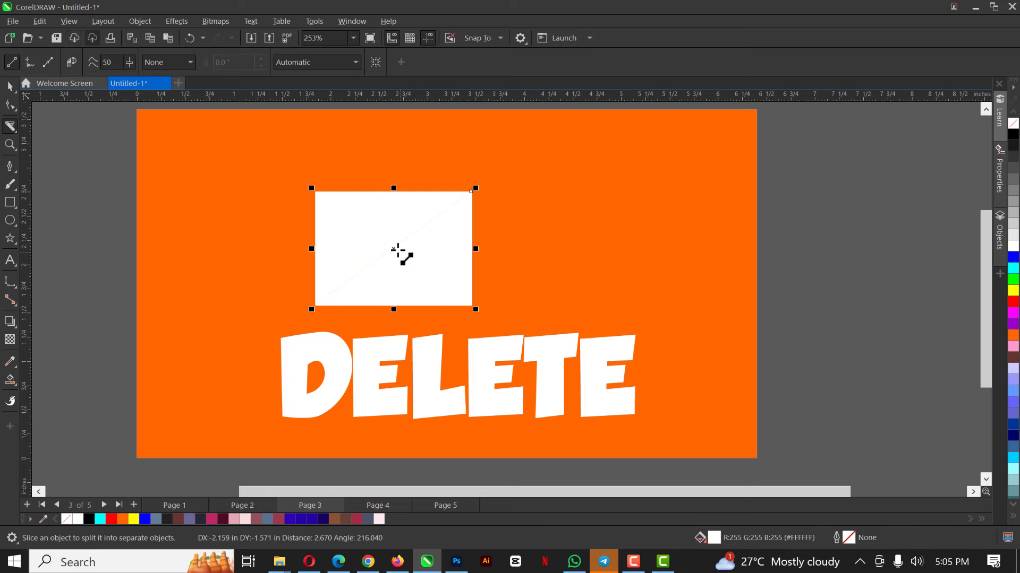
drag(392, 227, 458, 338)
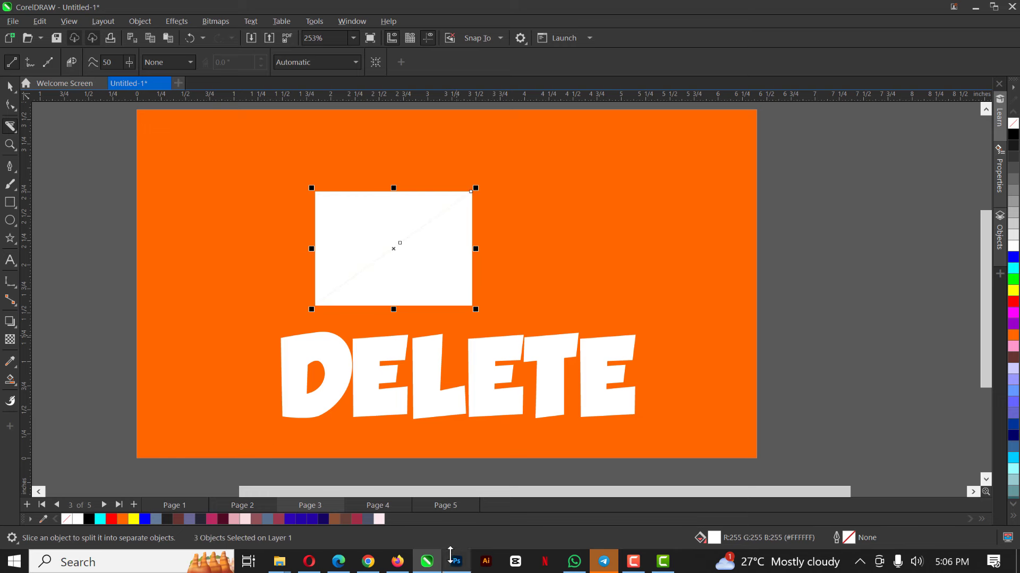
key(space)
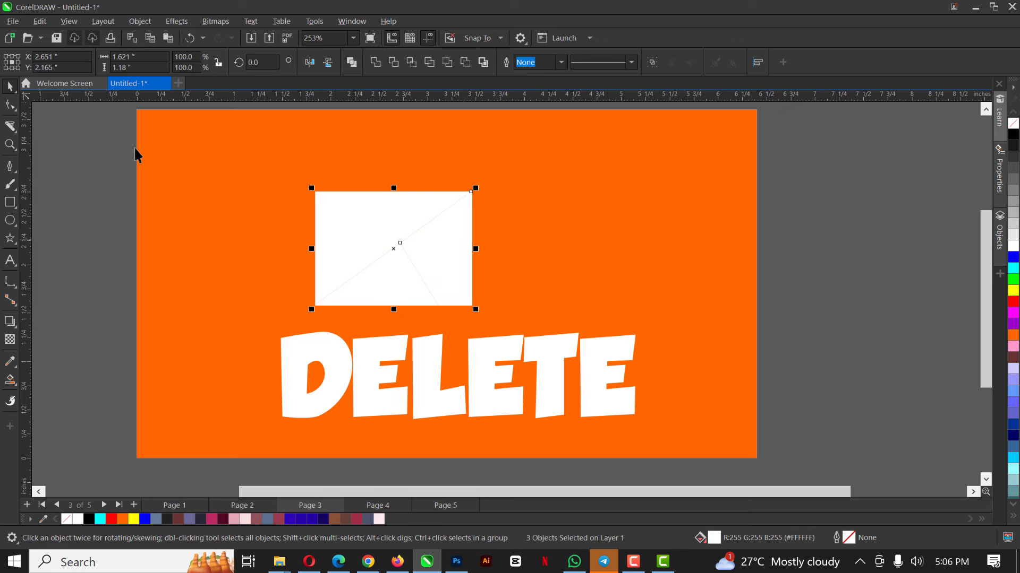
Separate the rectangle's slices, moving the upper-left one to about X 2.506, Y 2.343 inches and the right one to about X 3.193, Y 2.317 inches
click(95, 187)
click(365, 226)
drag(383, 217, 370, 200)
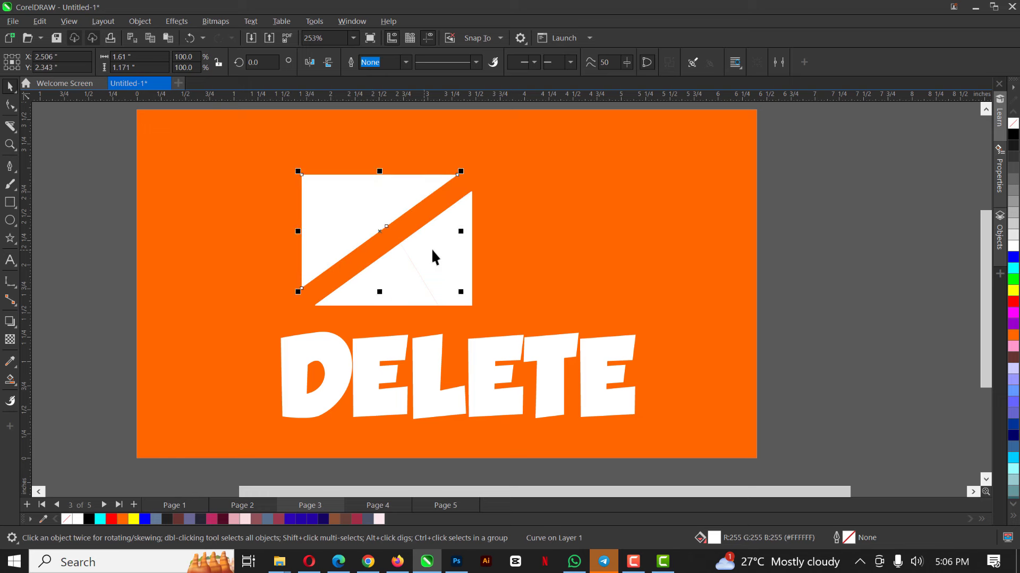
click(433, 252)
drag(434, 255, 446, 246)
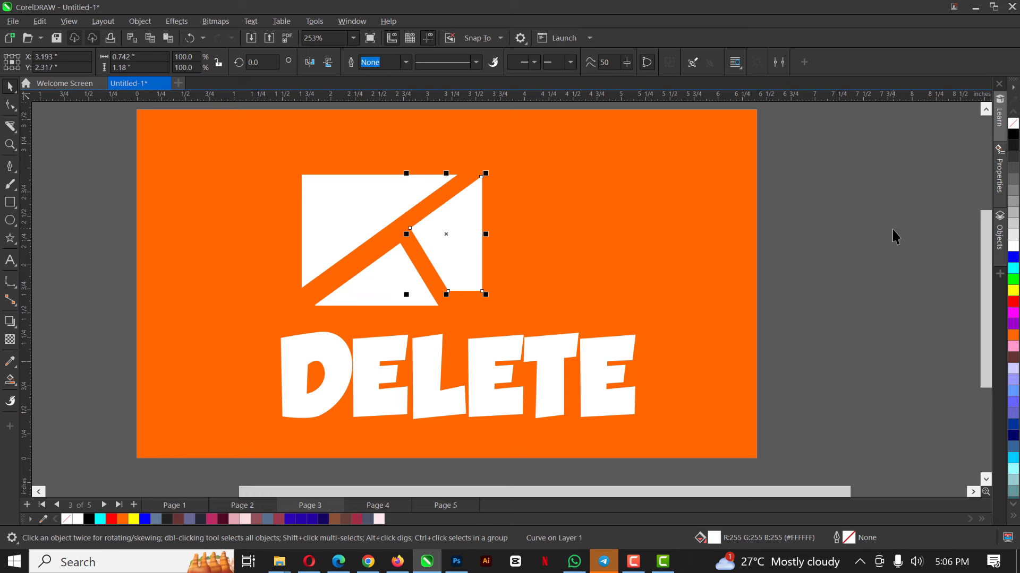
Try a grey #808080 fill on the right-hand slice of the rectangle, and undo it
click(547, 234)
click(466, 250)
click(1013, 193)
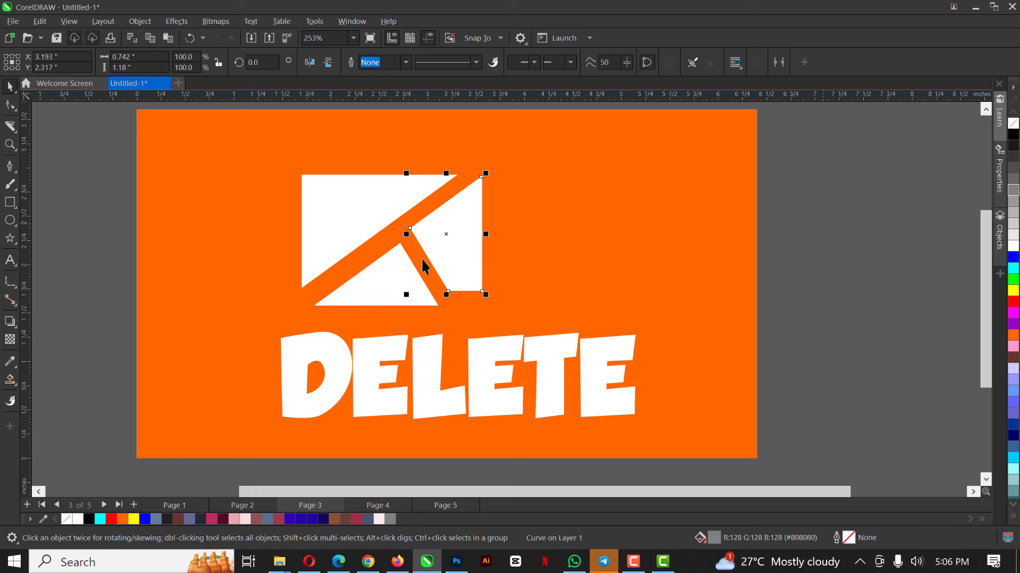
key(ctrl+z)
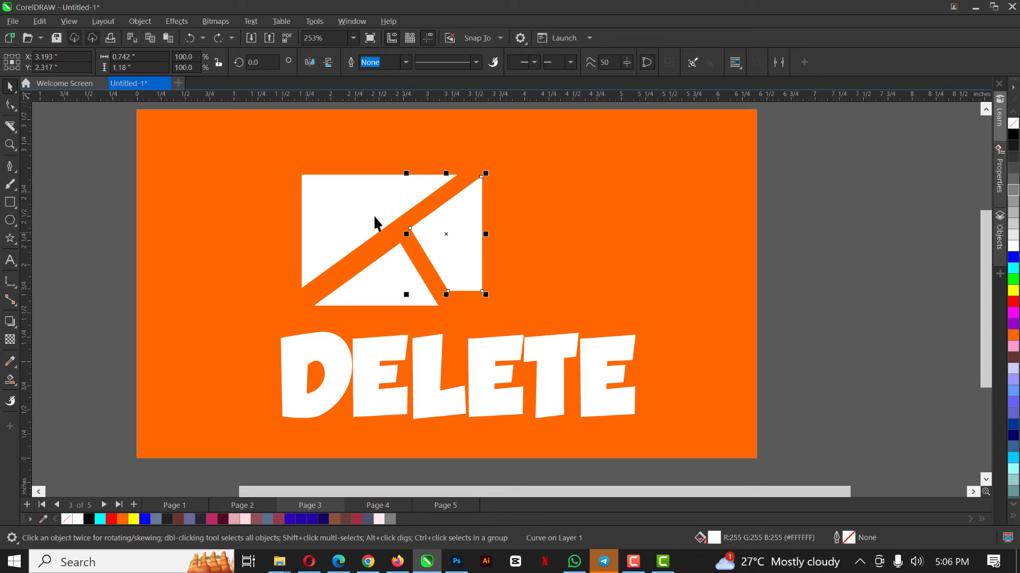
click(11, 145)
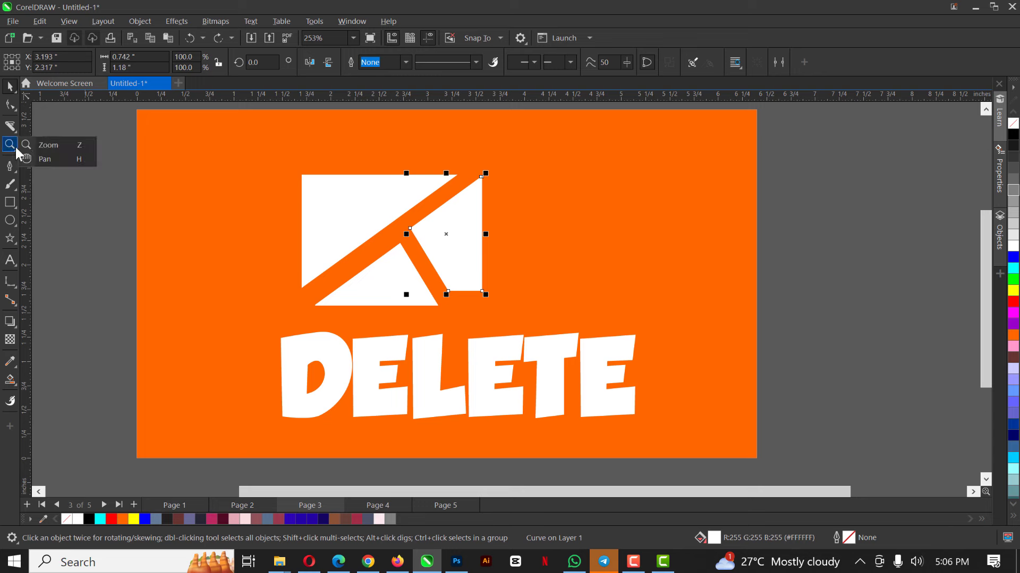
click(9, 128)
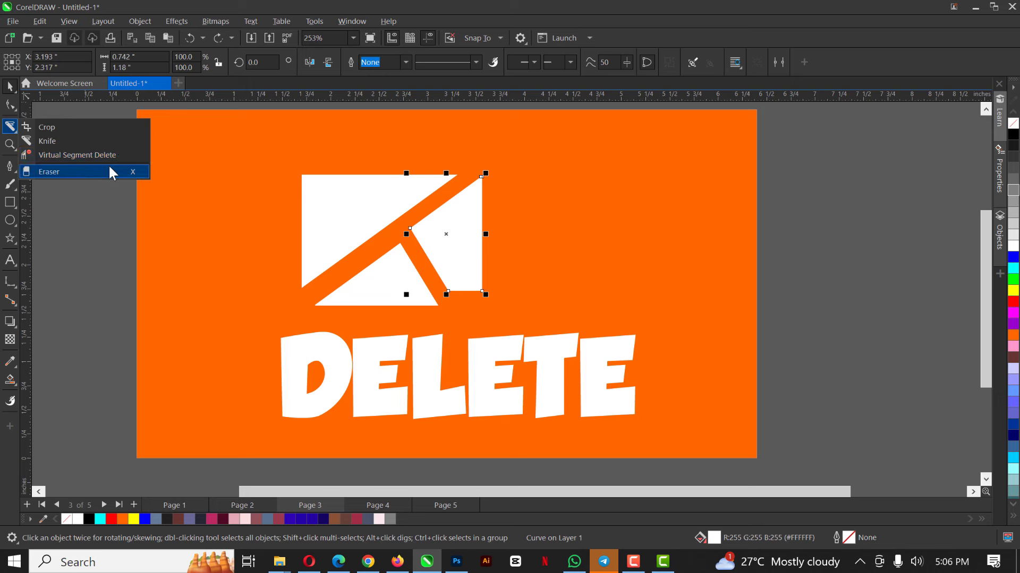
click(371, 202)
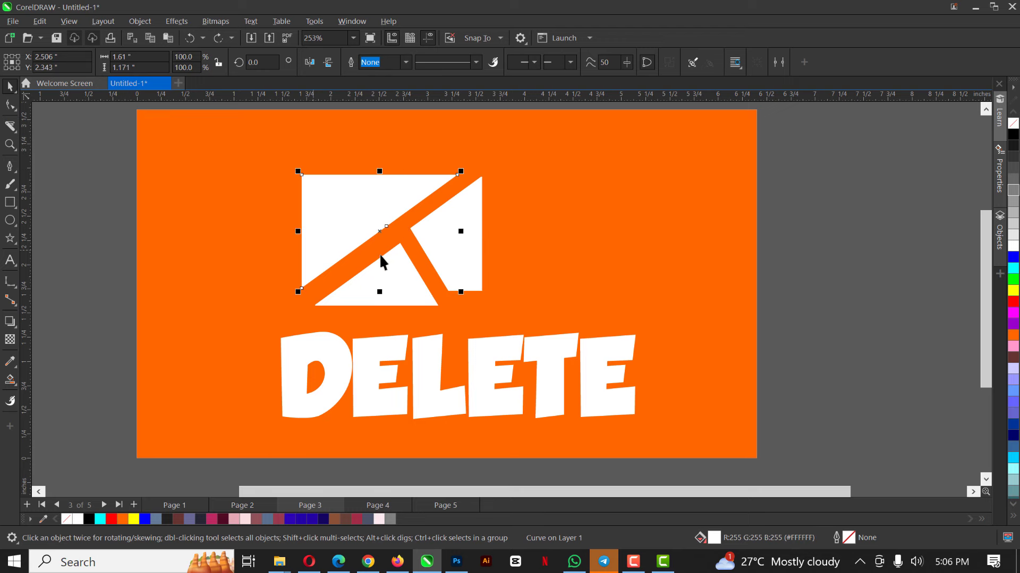
Go to the blank Page 5 and show the available line and curve drawing tools
click(379, 505)
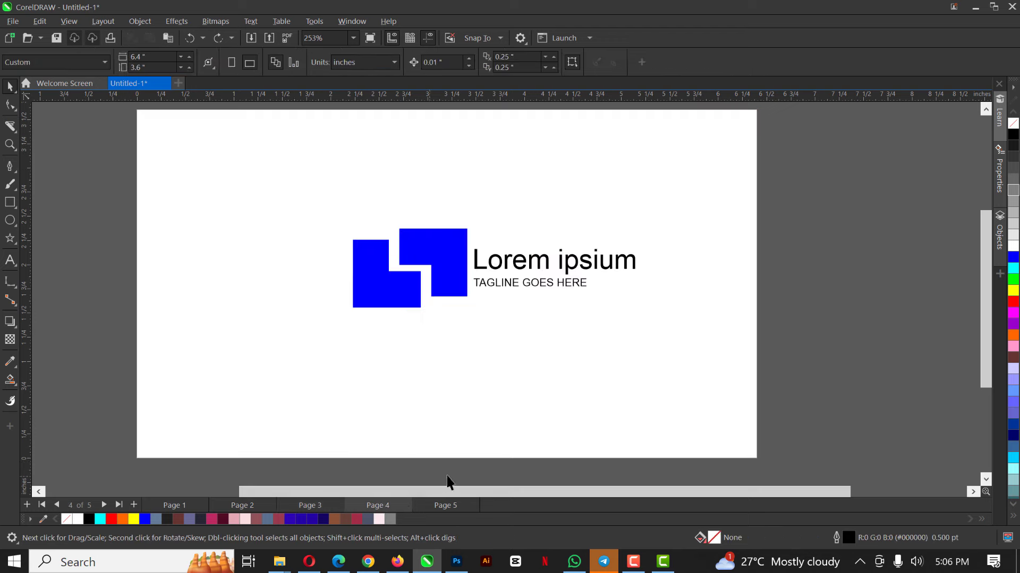
click(442, 505)
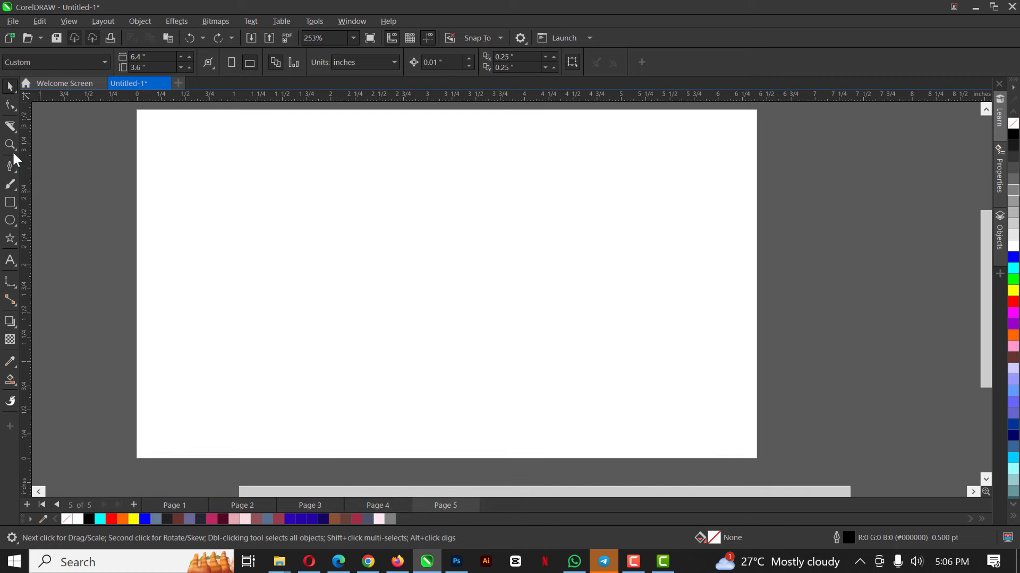
click(14, 169)
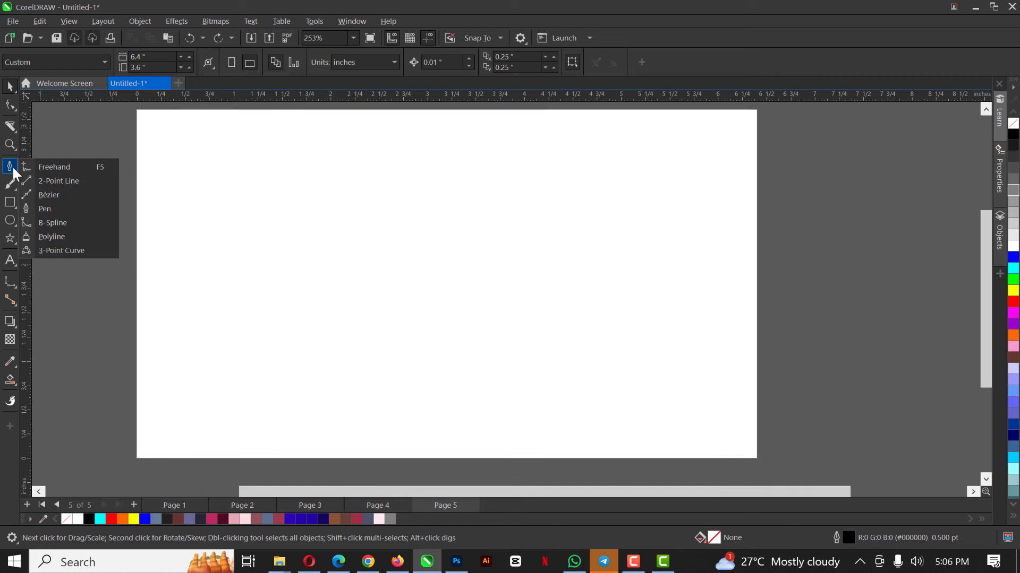
Draw a closed triangle about 3.25 by 1.69 inches on the page with the Pen tool and fill it blue
click(61, 210)
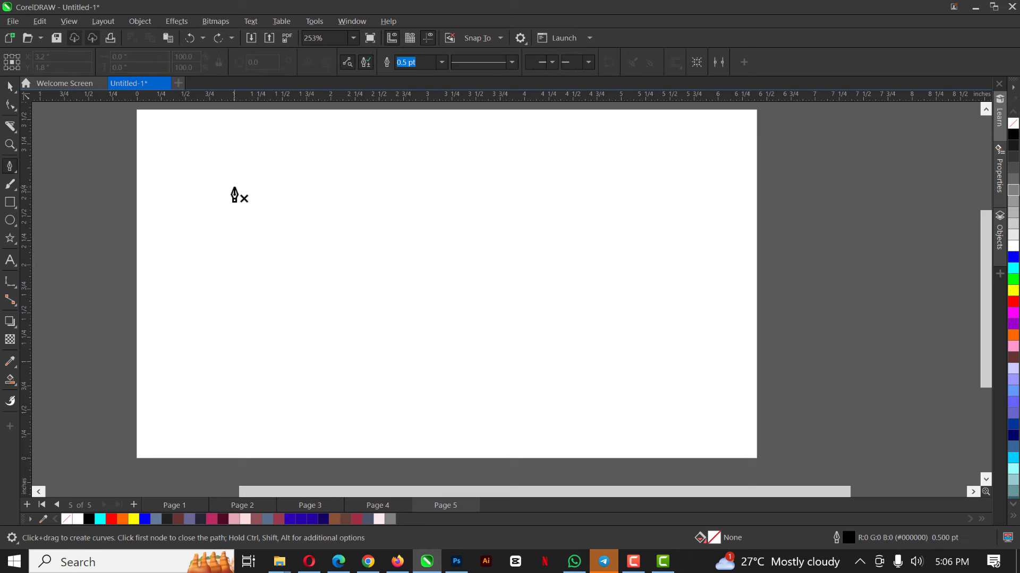
click(9, 173)
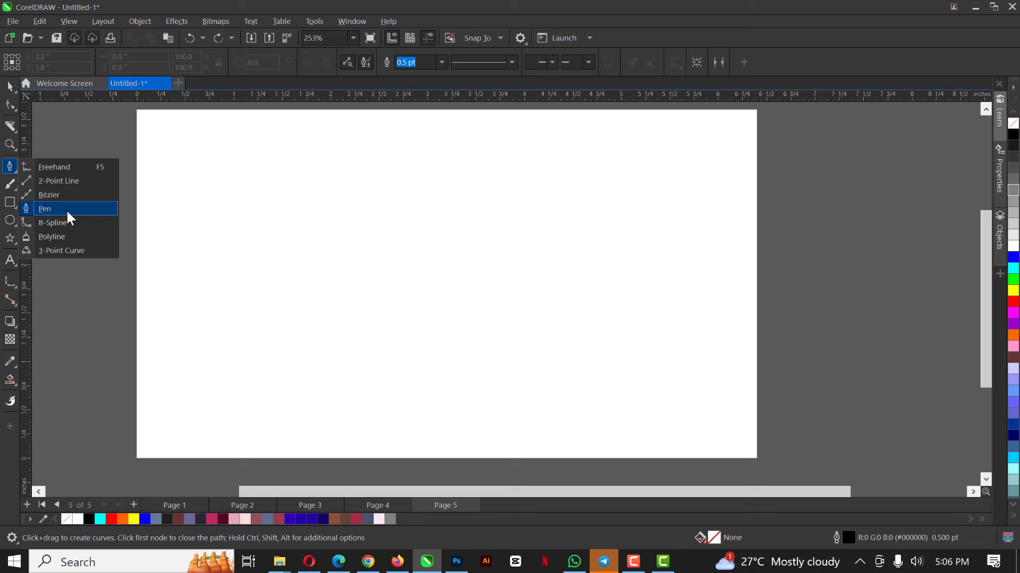
click(323, 198)
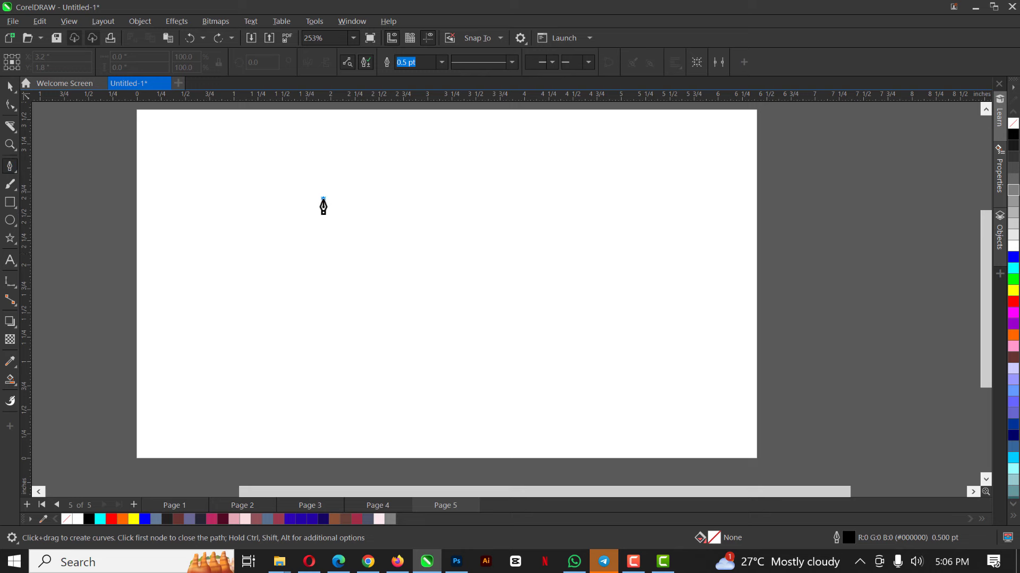
click(296, 362)
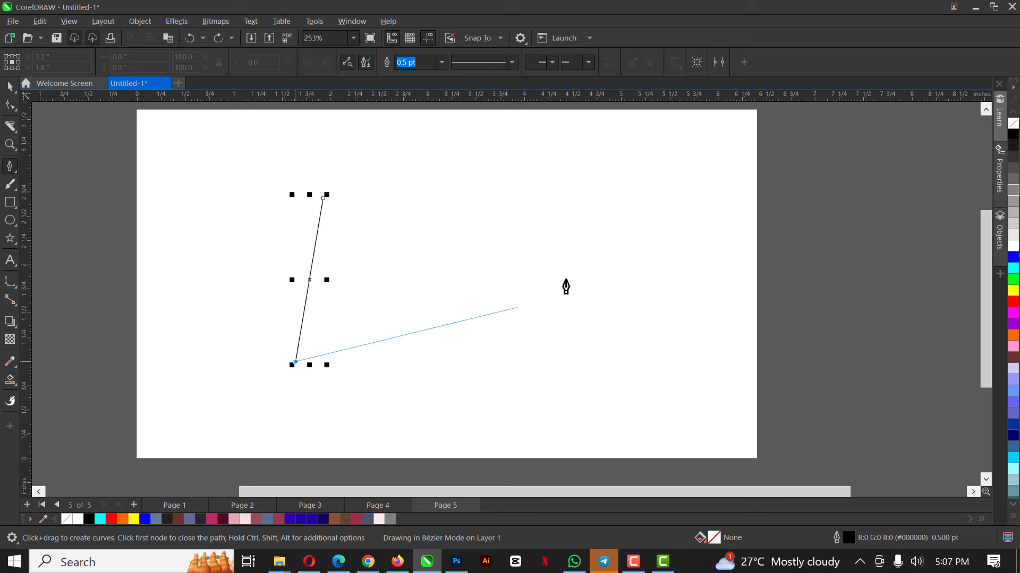
click(610, 244)
click(323, 199)
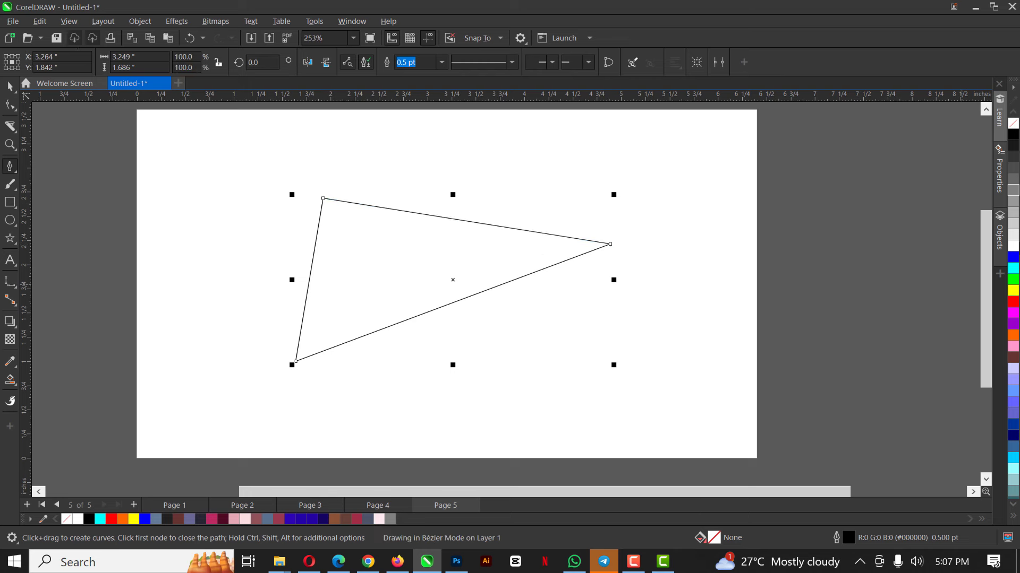
click(1013, 257)
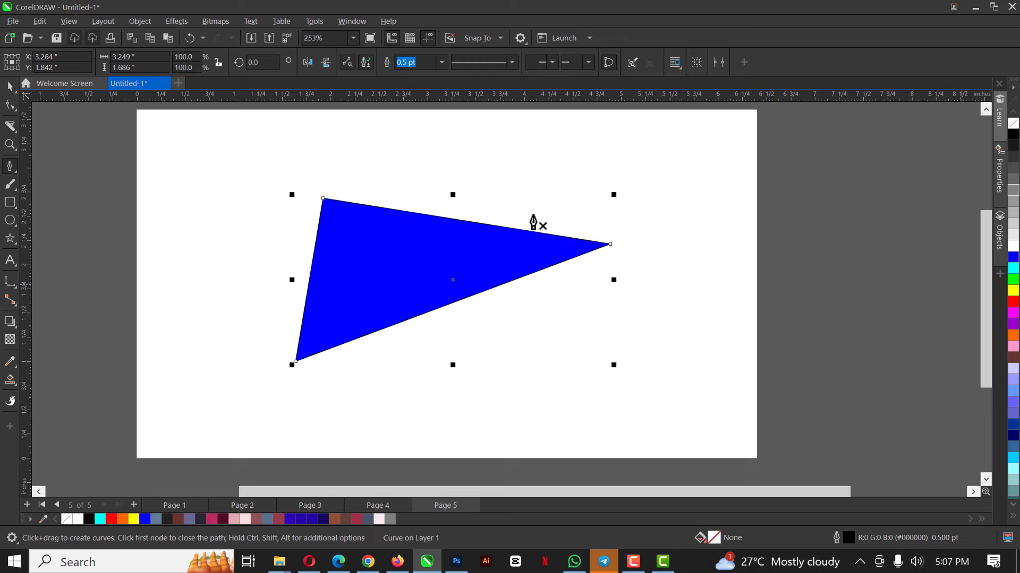
Draw a closed five-point angular shape about 3.78 by 2.16 inches wrapping the triangle's right tip and lower edge, and fill it orange
click(548, 222)
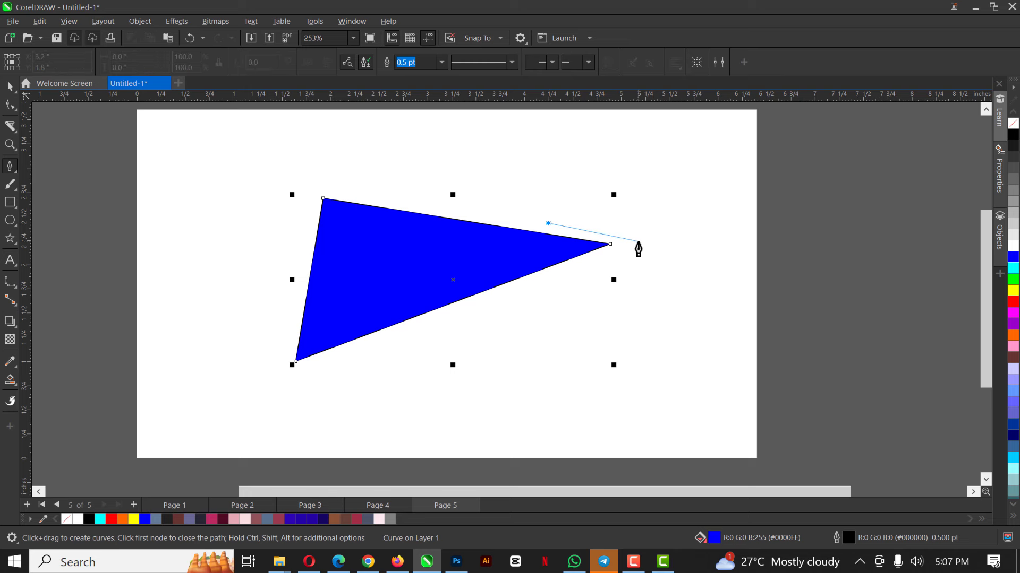
click(640, 243)
click(325, 359)
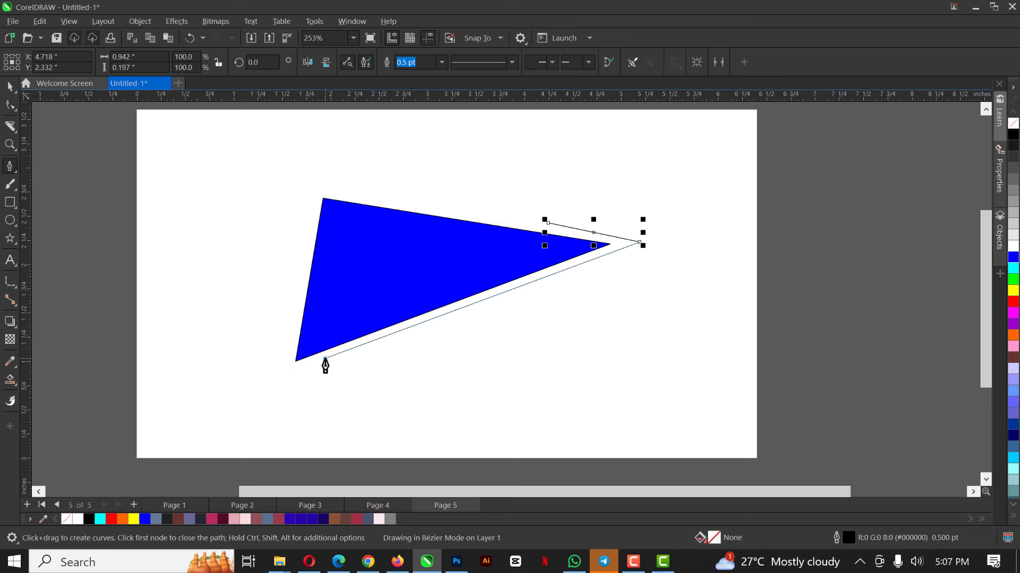
click(349, 431)
click(691, 228)
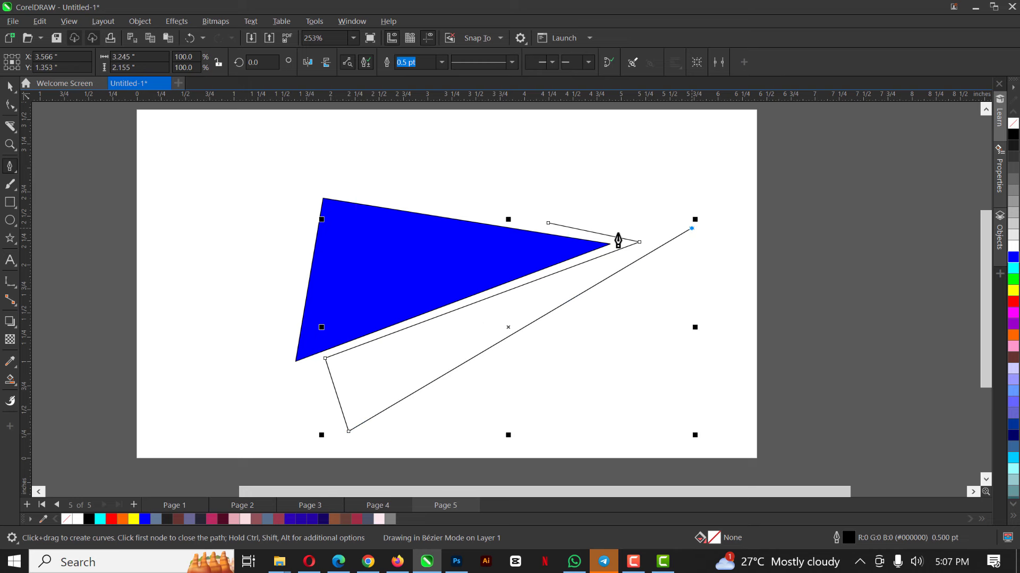
click(548, 223)
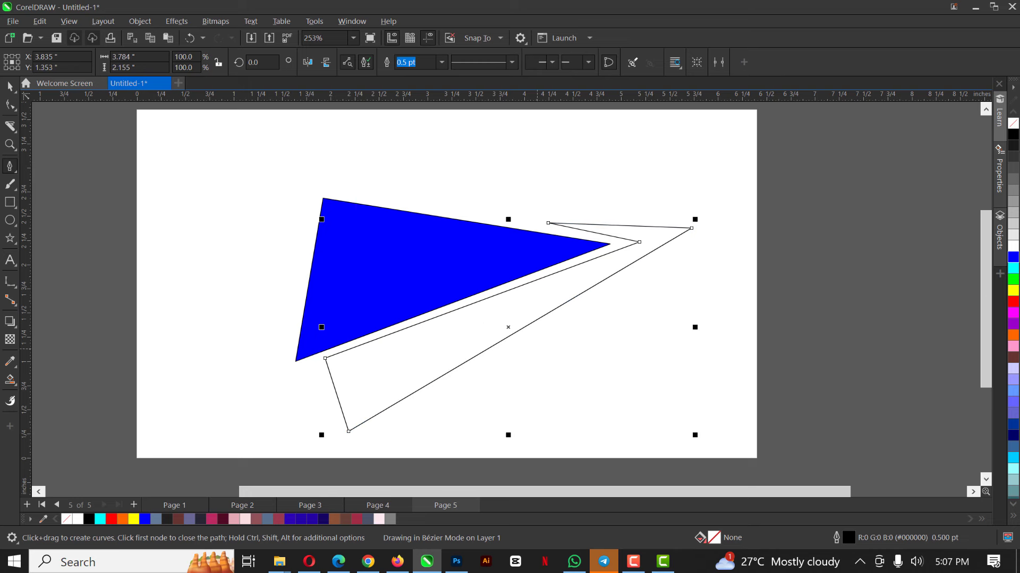
click(1013, 335)
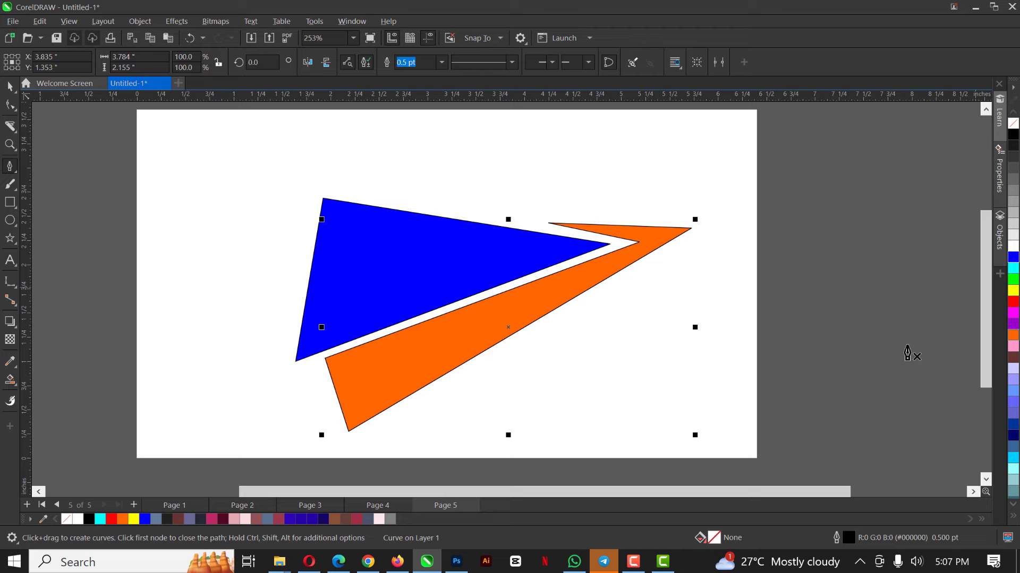
Remove the outlines from the blue and orange shapes together and delete both shapes
key(space)
click(380, 239)
shift+click(429, 353)
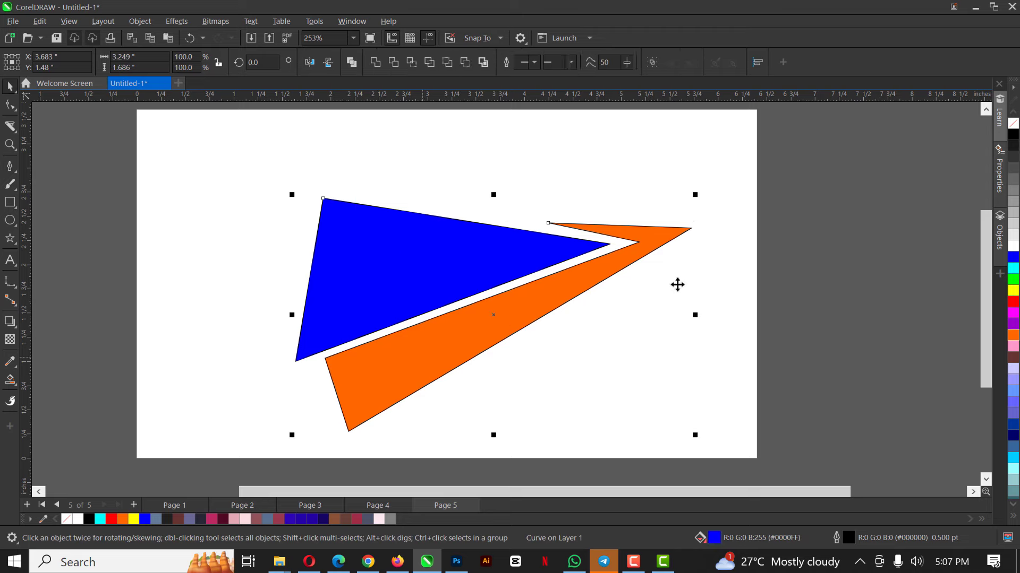
right_click(1014, 124)
scroll(492, 232, down, 1)
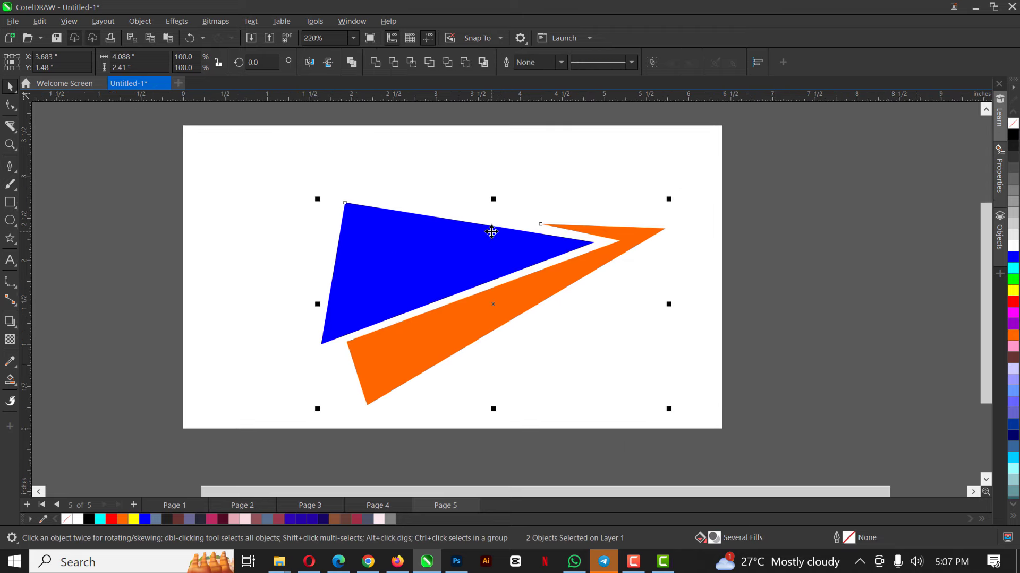
key(Delete)
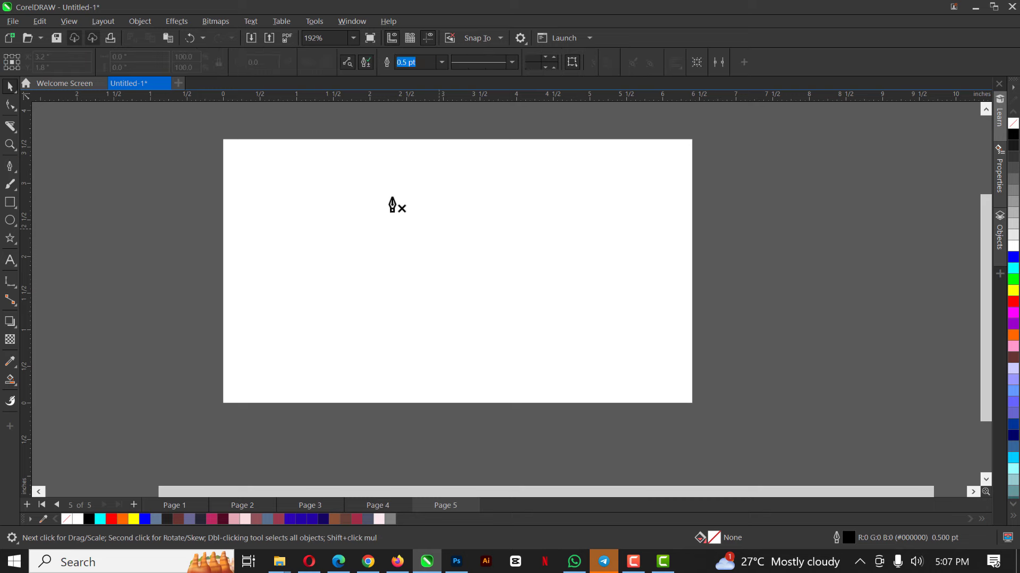
Draw a closed fan shape about 1.88 by 2.33 inches with a curved top using the Pen tool, and center its lower point horizontally
scroll(403, 214, up, 1)
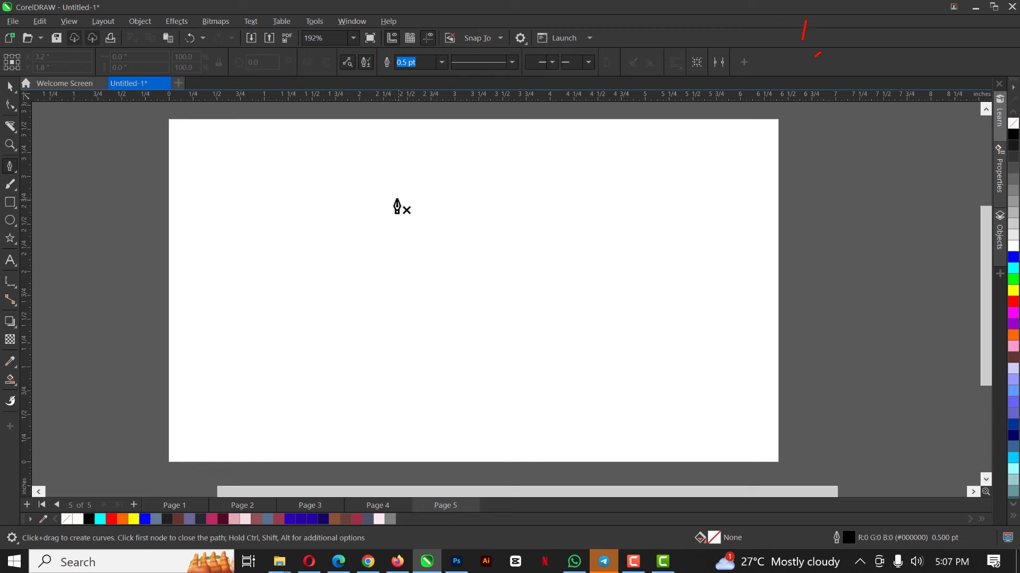
click(394, 202)
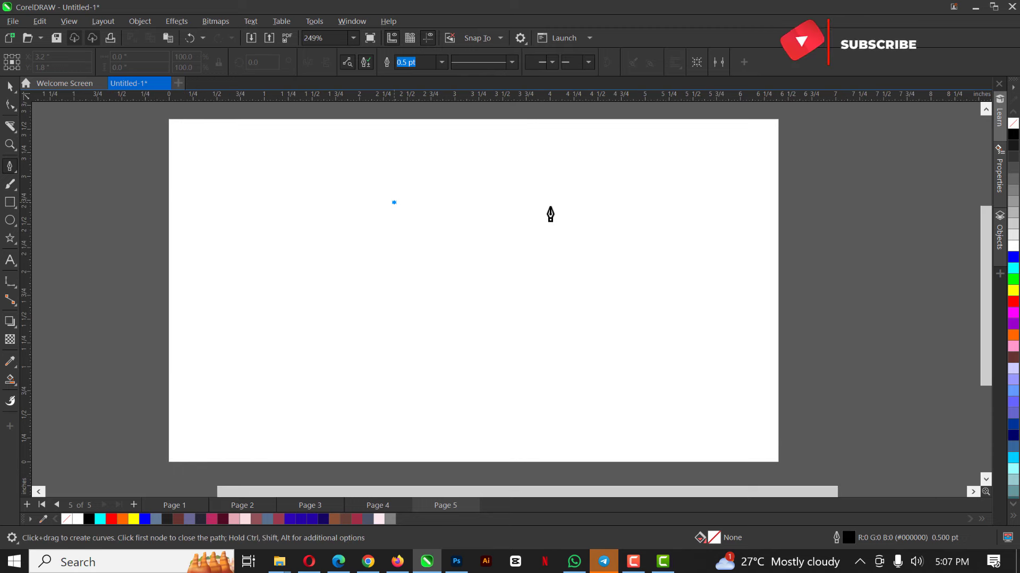
click(576, 207)
drag(590, 232, 663, 276)
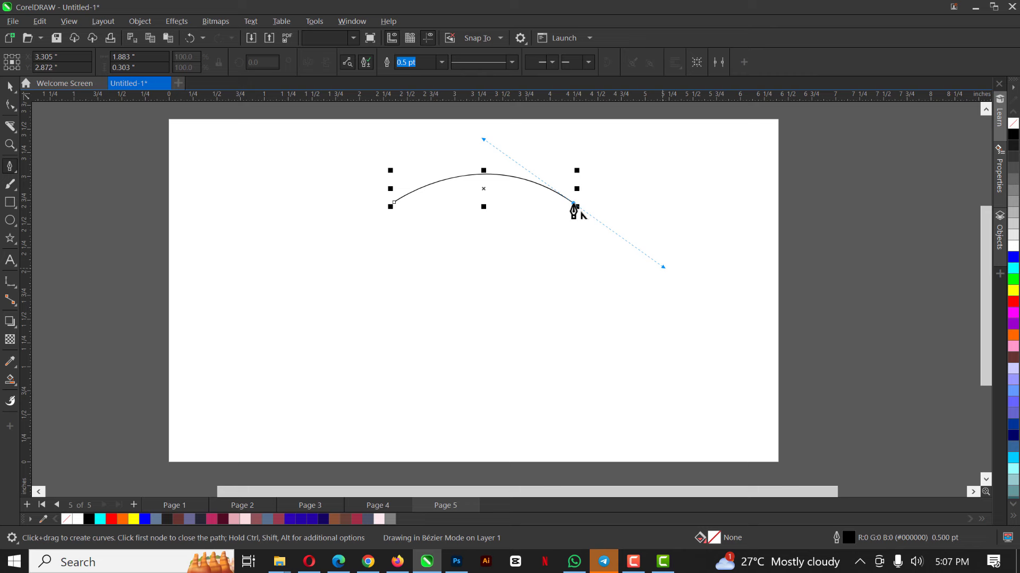
drag(574, 205, 506, 397)
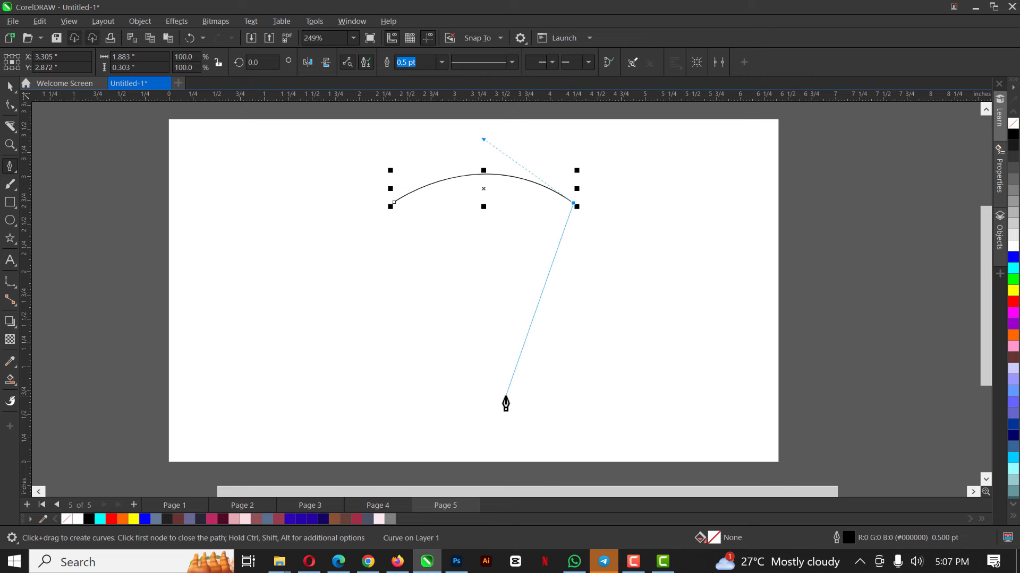
click(505, 397)
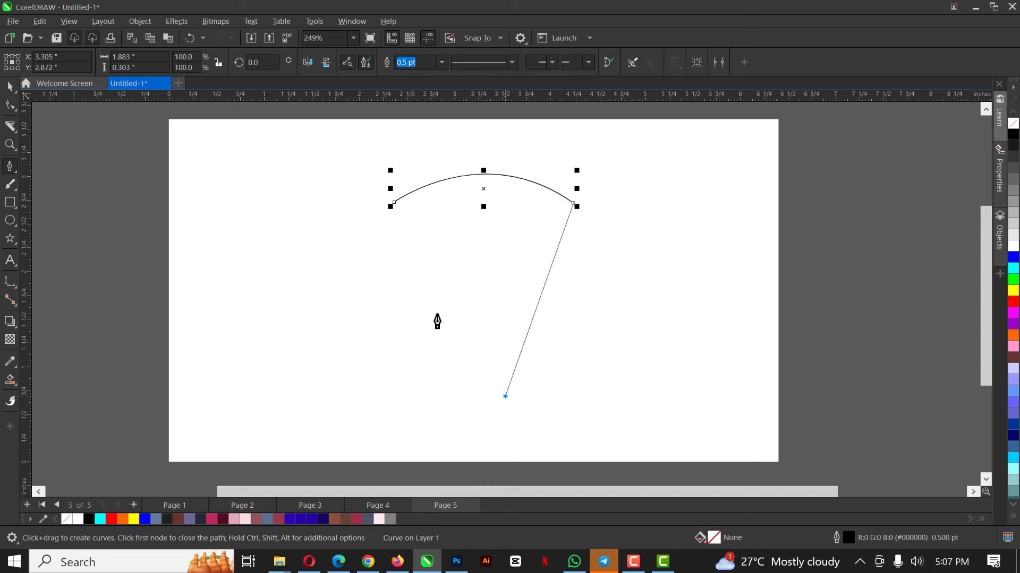
click(394, 204)
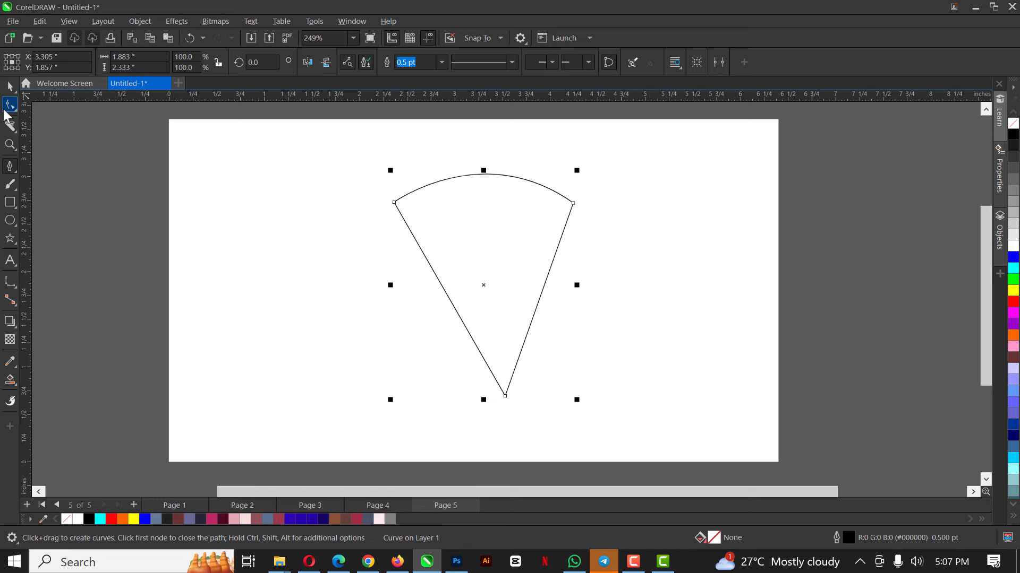
click(10, 105)
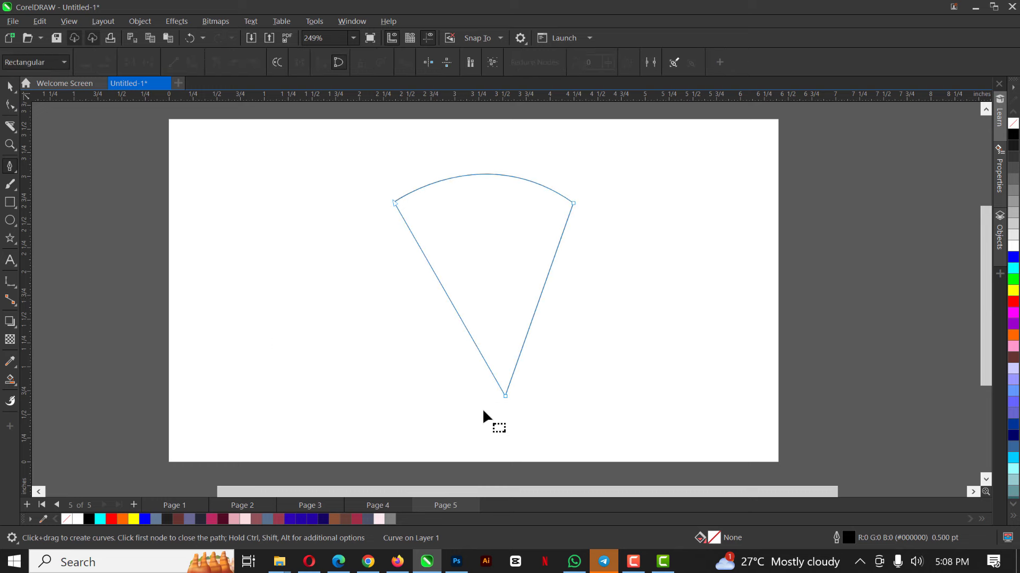
mouse_move(502, 394)
mouse_down()
mouse_move(480, 394)
mouse_move(480, 407)
mouse_move(483, 394)
mouse_up()
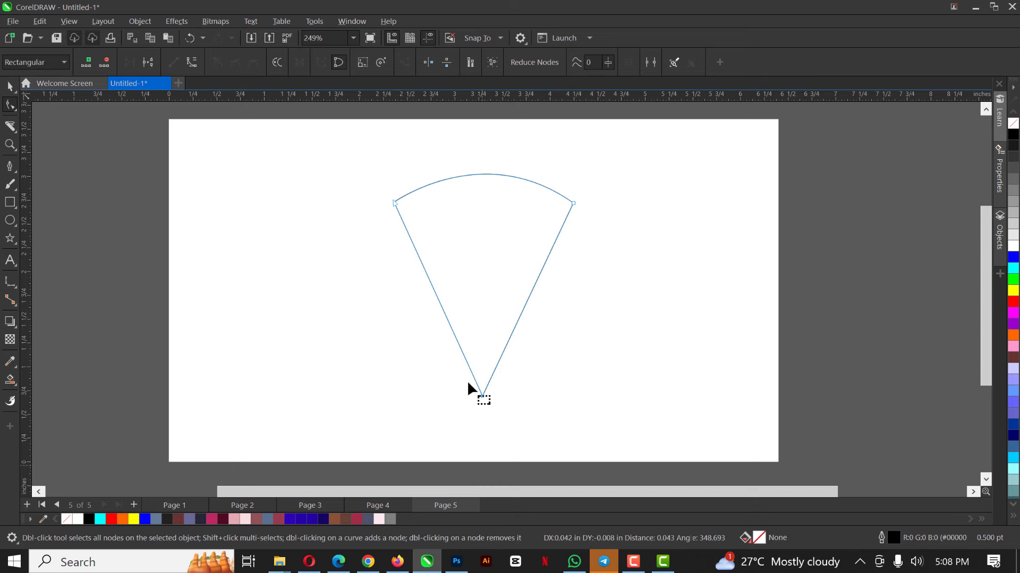
Fill the fan shape blue and mirror it vertically so its point faces up
click(1013, 260)
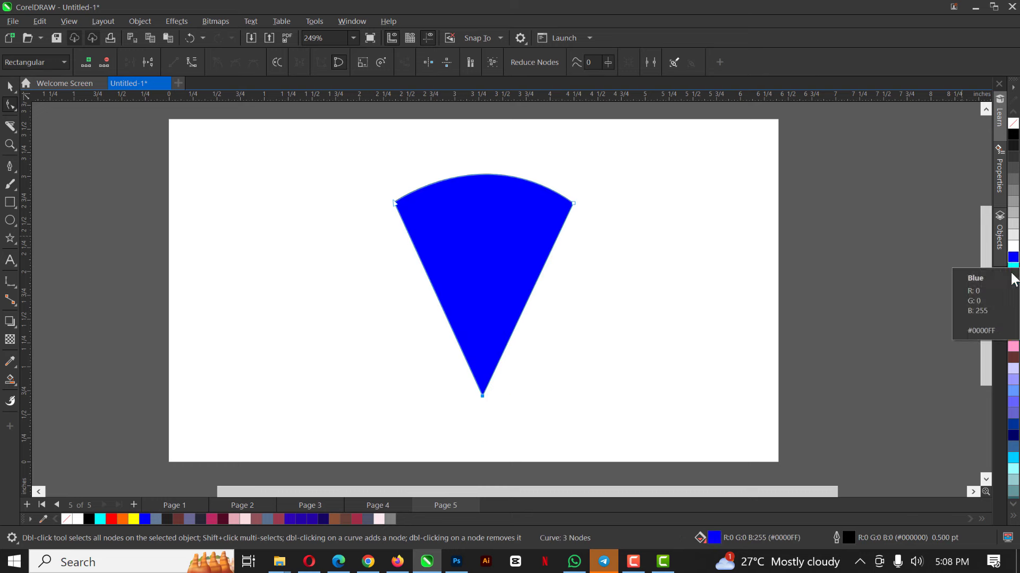
click(10, 88)
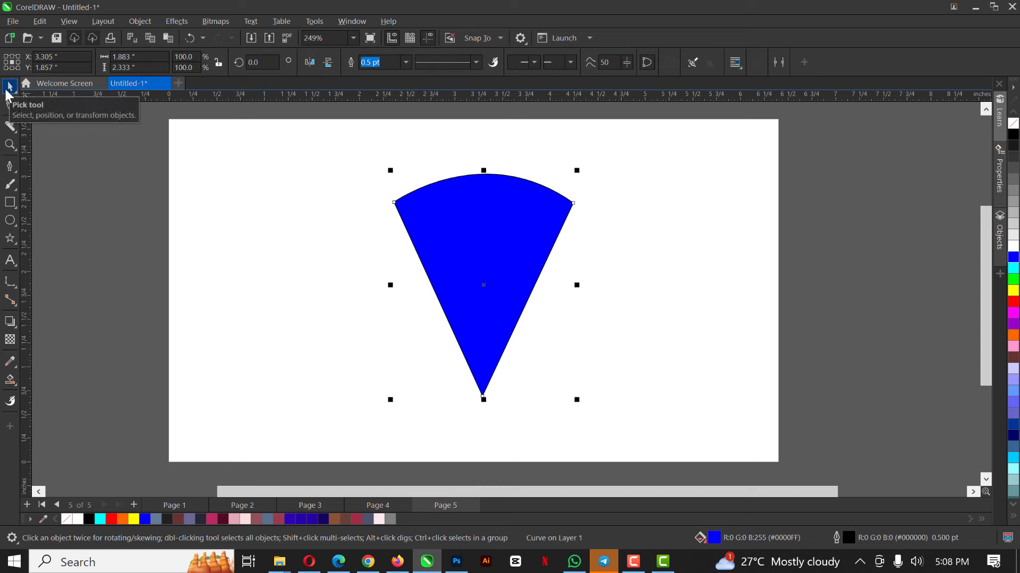
click(333, 65)
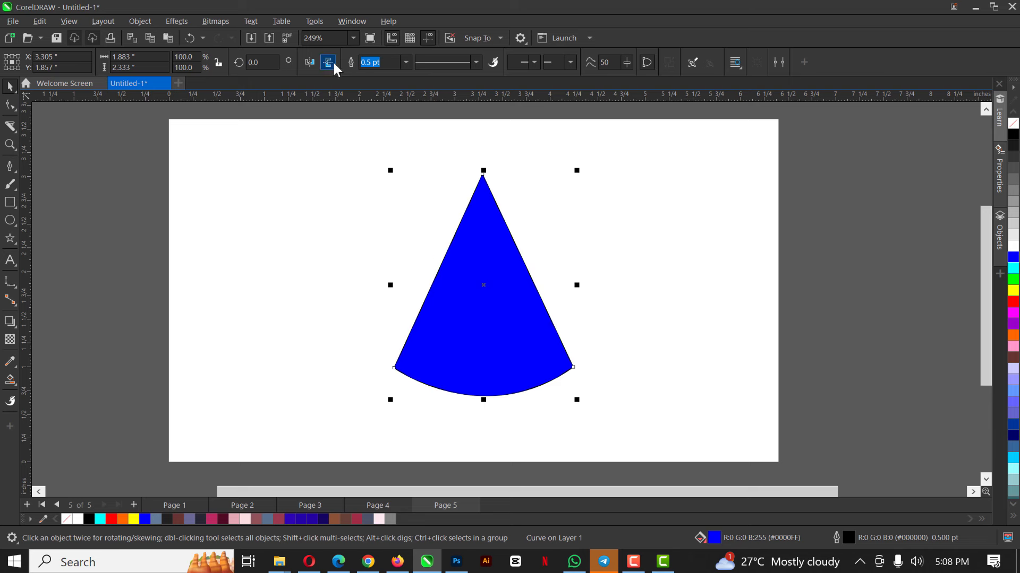
Remove the blue shape's outline and delete the shape from the page
right_click(1012, 127)
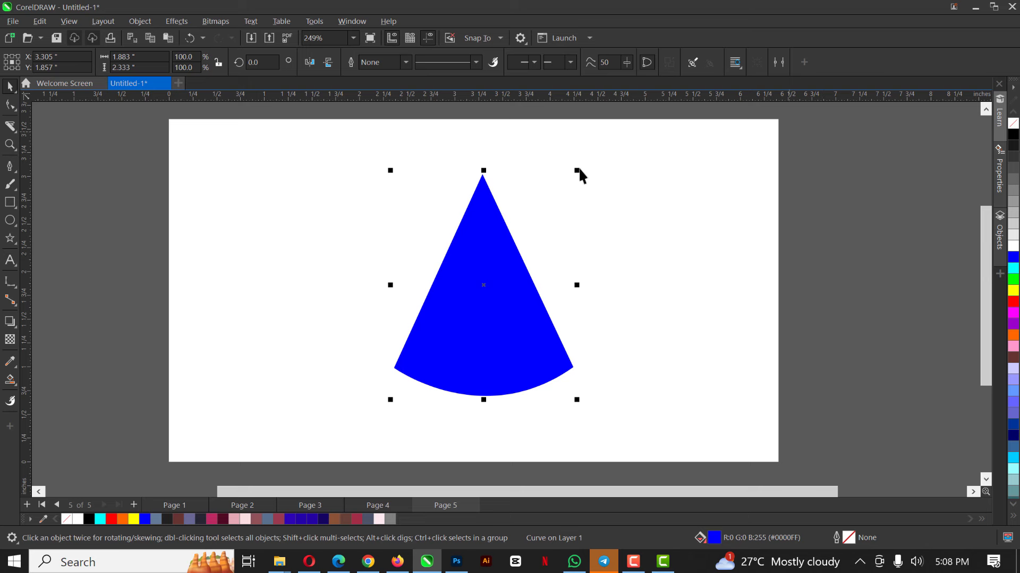
key(Delete)
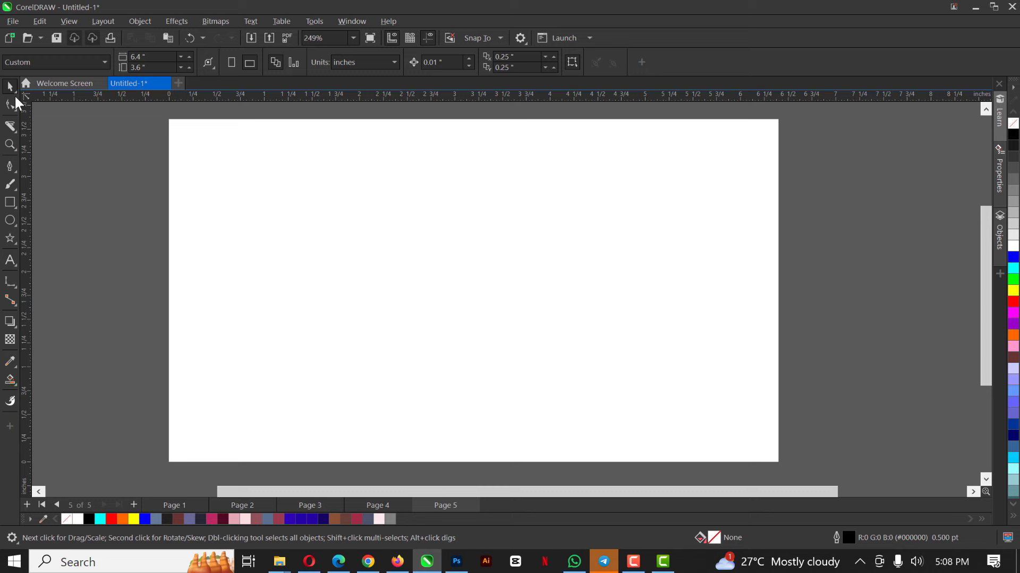
Draw two Freehand lines: a slanted one about 2 inches long and, below it, a horizontal one about 2.13 inches long
click(13, 165)
click(58, 167)
click(312, 259)
click(497, 214)
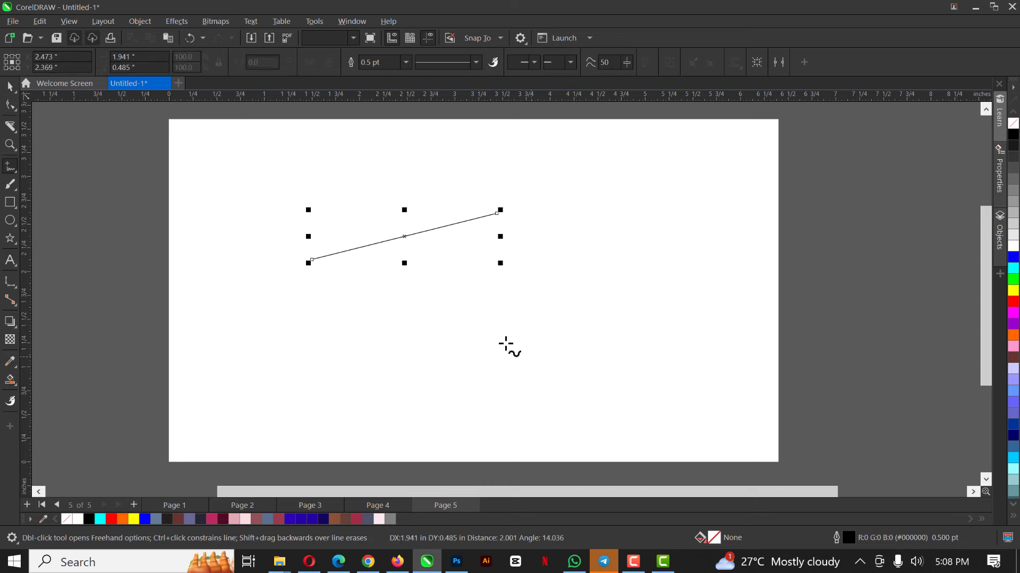
click(538, 336)
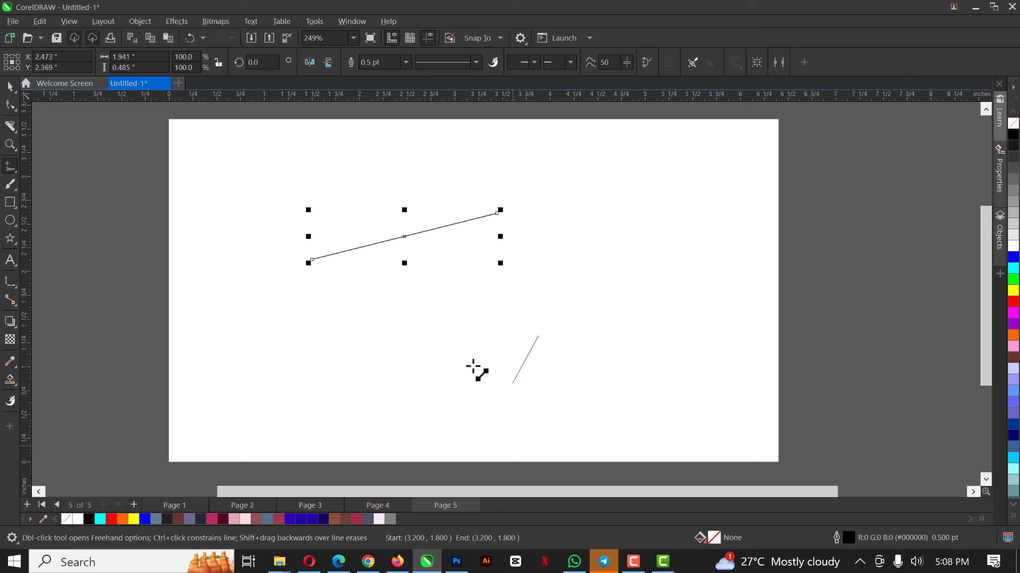
ctrl+click(329, 342)
Draw a connected two-segment Freehand line about 2.32 inches wide above the horizontal line, with its right segment rising slightly
click(431, 283)
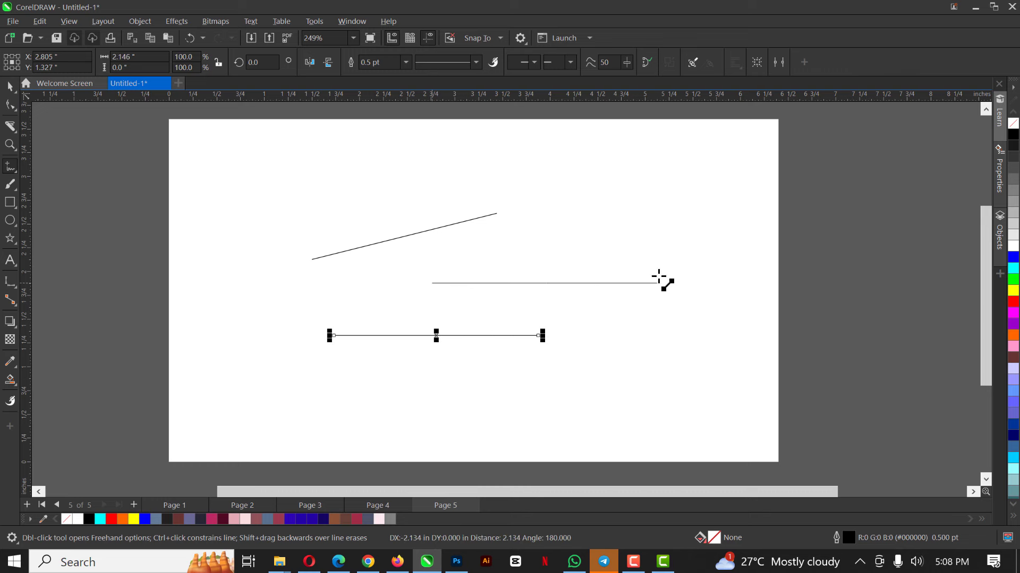
ctrl+double_click(595, 316)
click(655, 277)
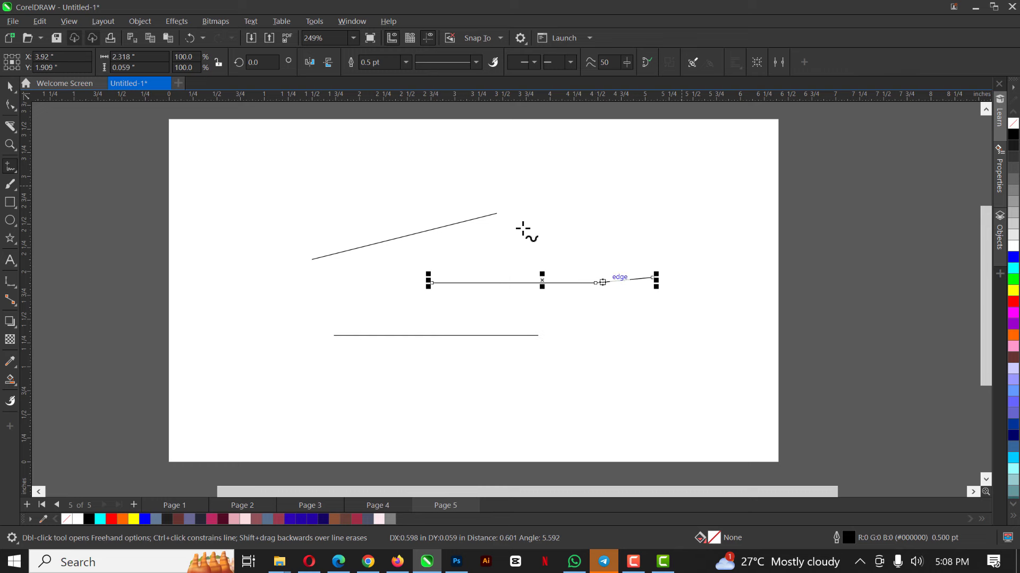
Draw a horizontal line about 2.03 inches long above the others and a diagonal about 1.52 by 2.4 inches crossing the slanted line
click(419, 192)
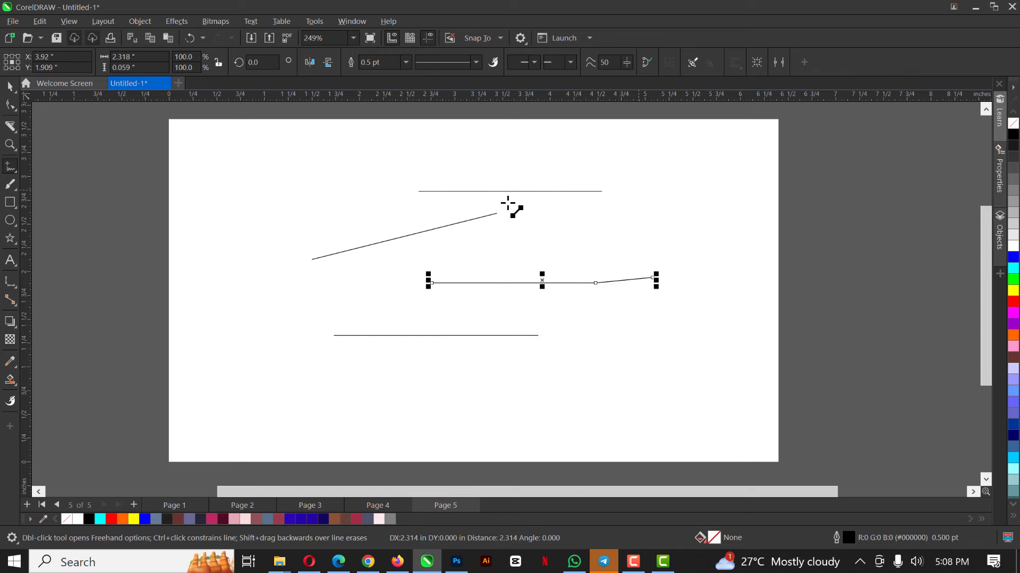
click(612, 192)
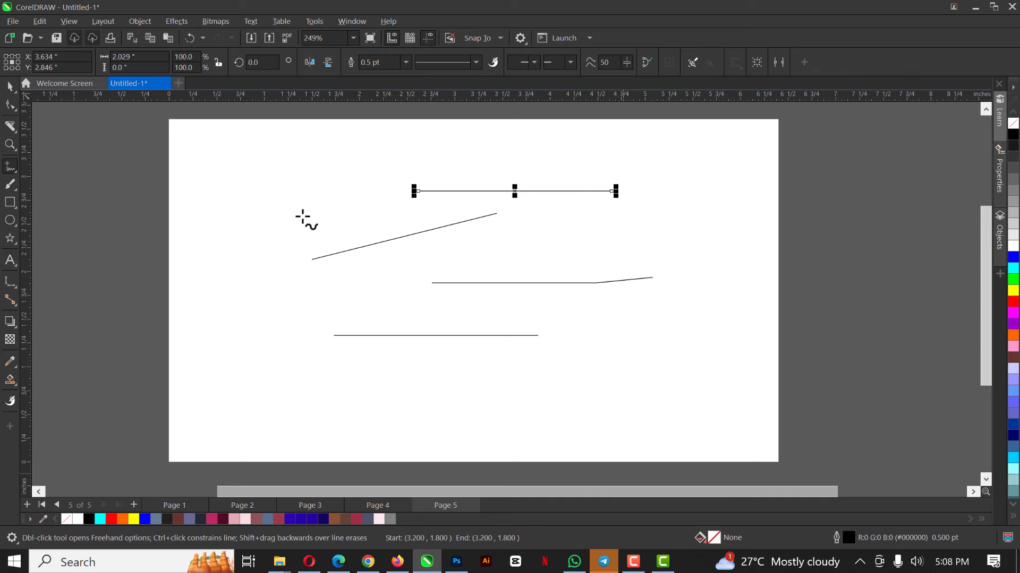
click(285, 191)
click(430, 420)
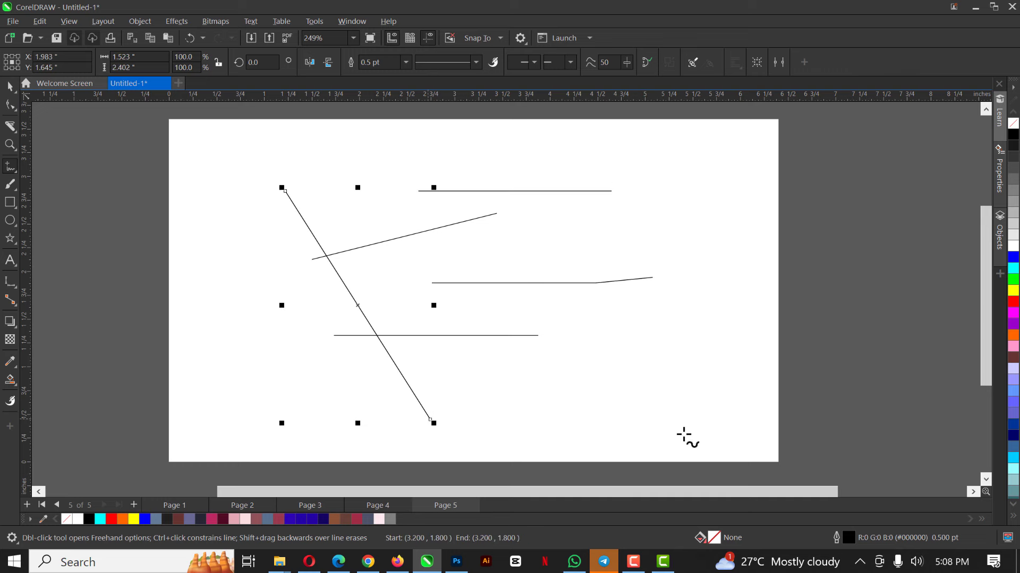
Undo the diagonal, the upper horizontal line and the two-segment line
key(ctrl+z)
key(ctrl+z)
key(ctrl+z)
key(ctrl+z)
key(ctrl+z)
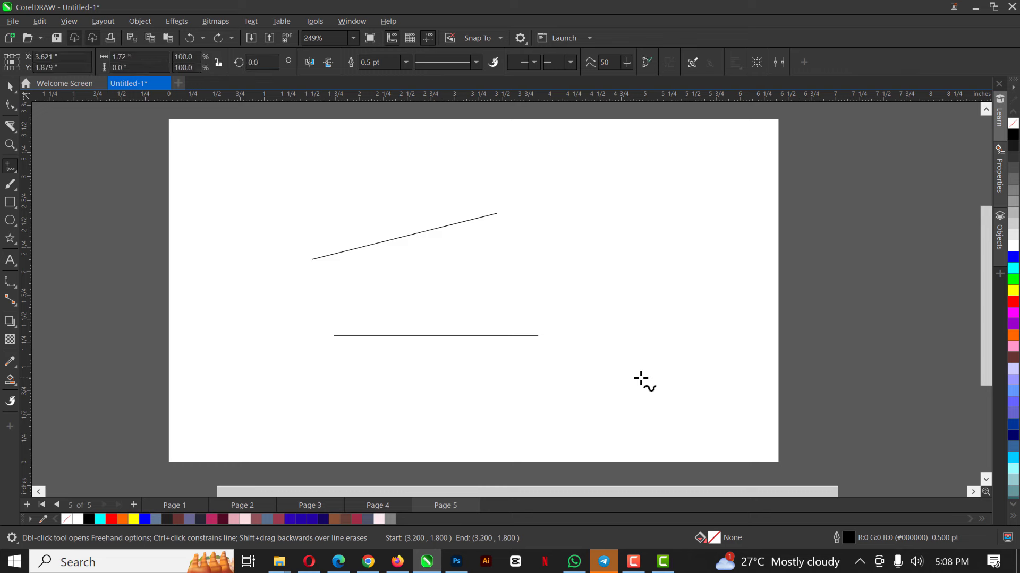
Draw a horizontal line about 2.35 inches long near the middle of the page with the Pen tool
click(12, 170)
click(42, 209)
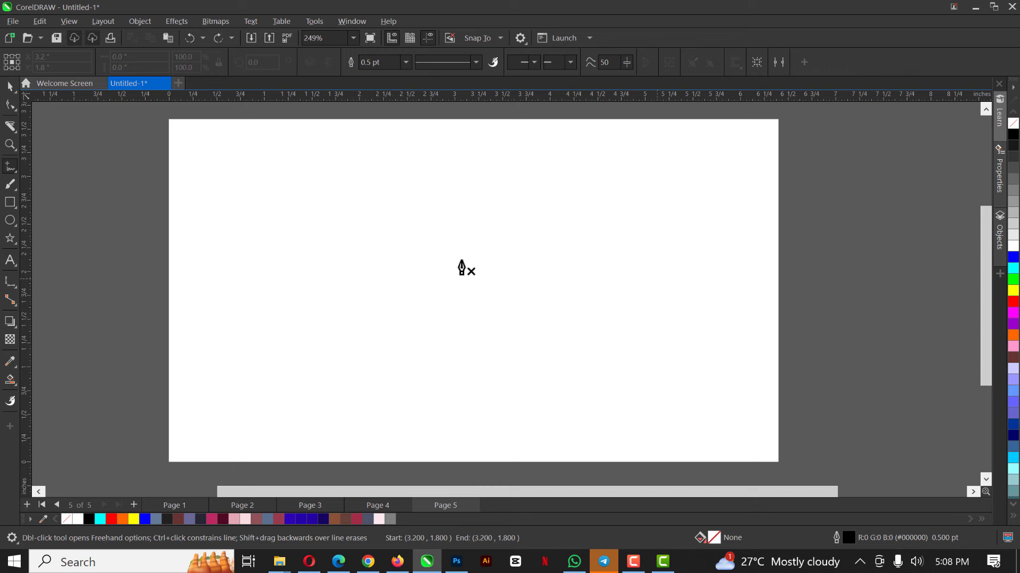
click(368, 257)
double_click(593, 257)
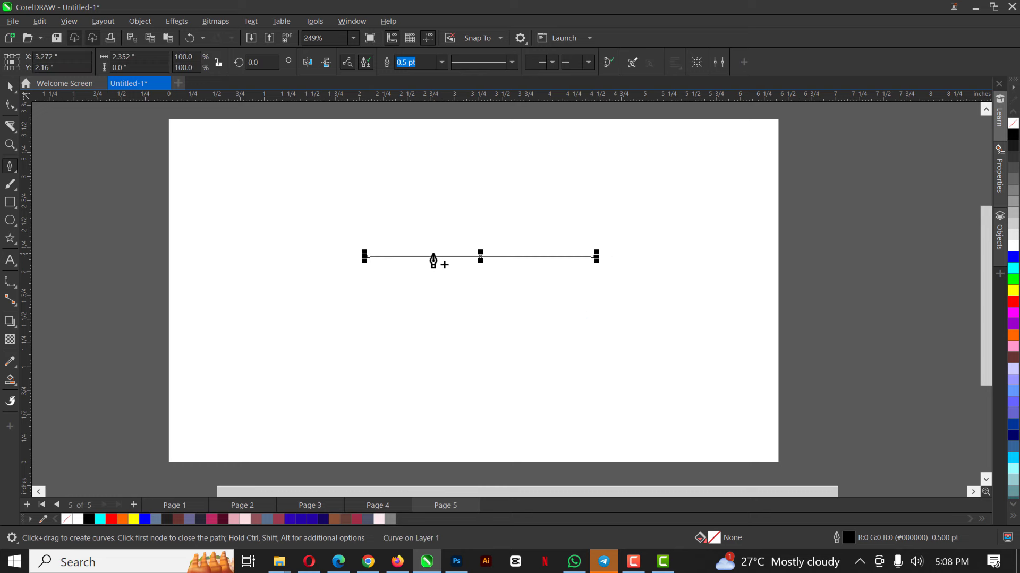
Delete the horizontal Pen line
click(9, 169)
click(10, 170)
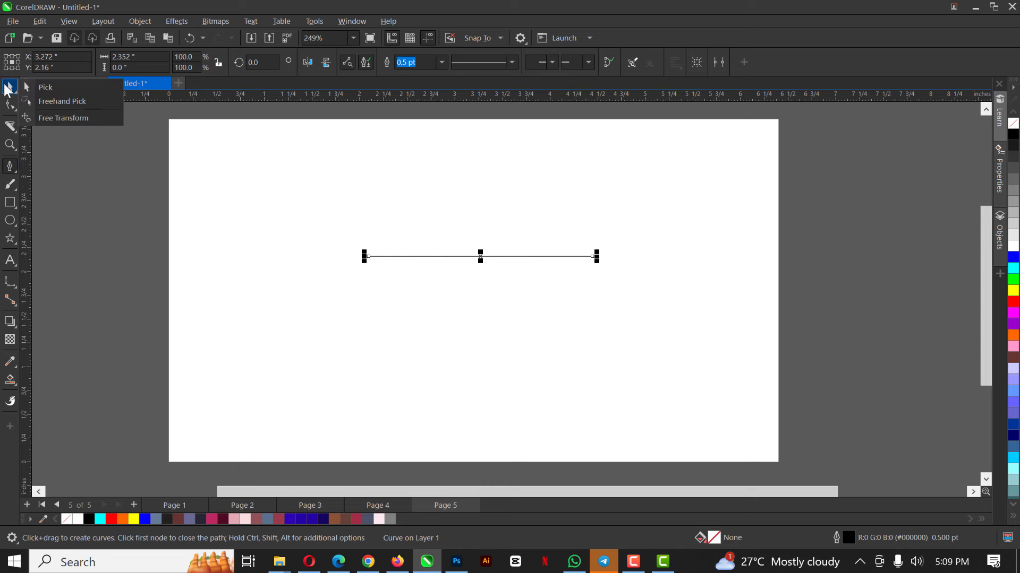
key(space)
key(Delete)
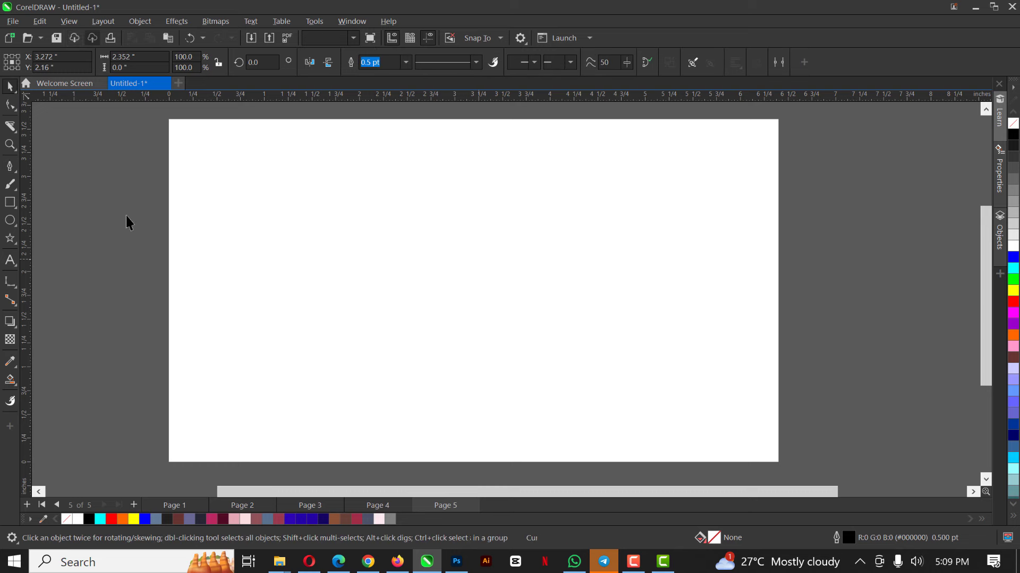
Draw a closed B-Spline shape about 4.71 by 1.93 inches, with a rounded left end and wavy upper edge, and fill it blue
click(10, 170)
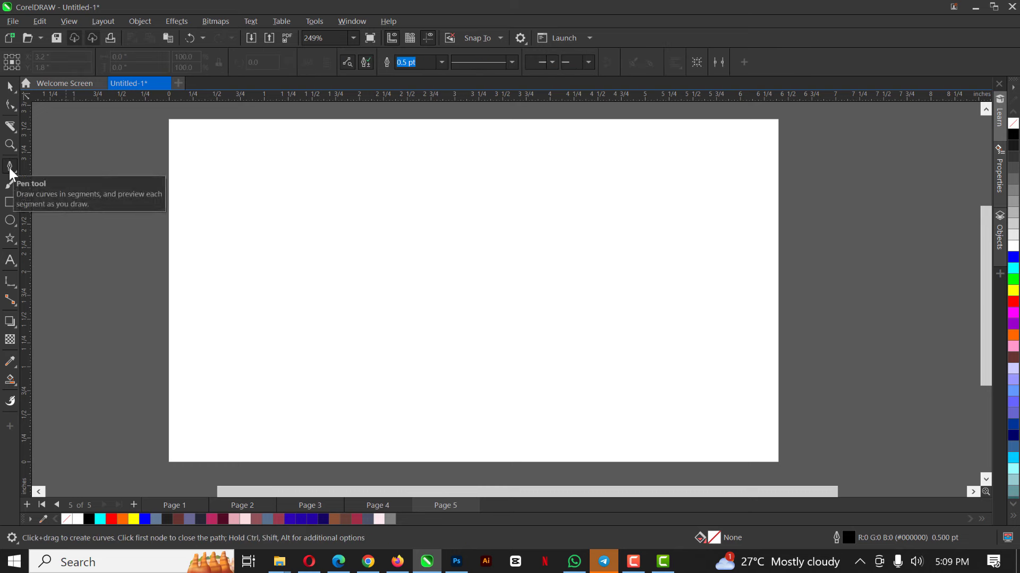
click(10, 170)
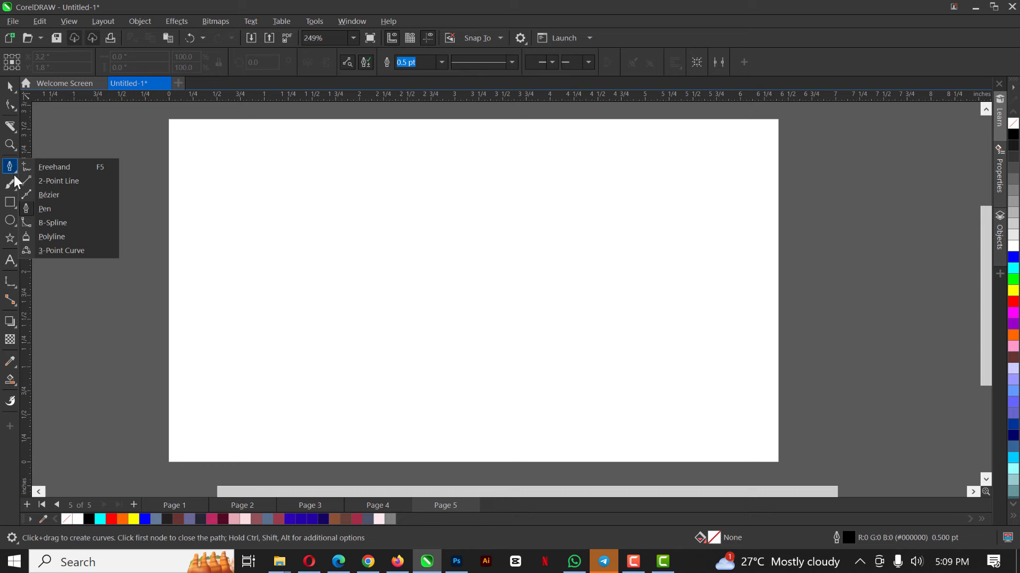
mouse_move(12, 183)
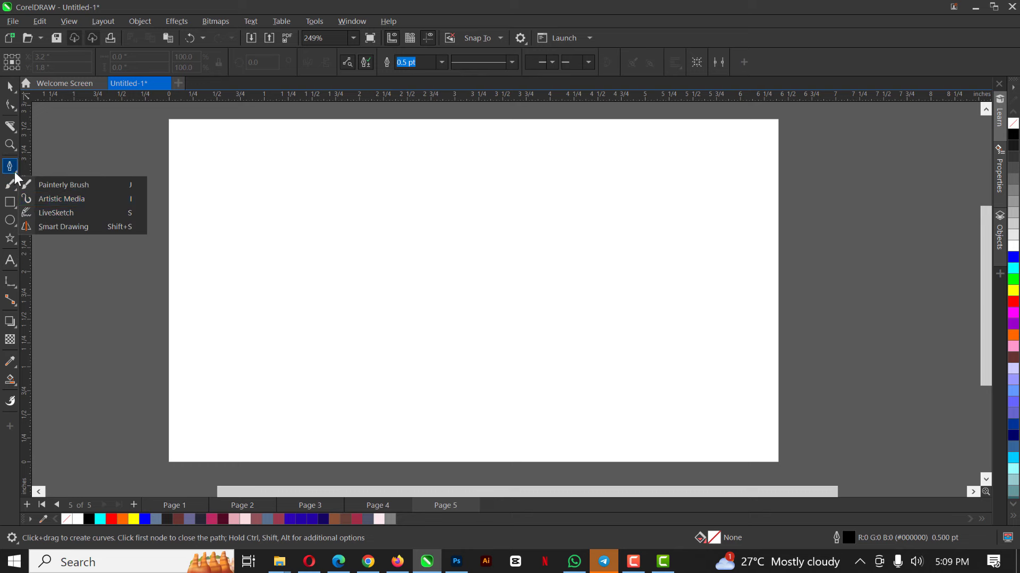
click(50, 225)
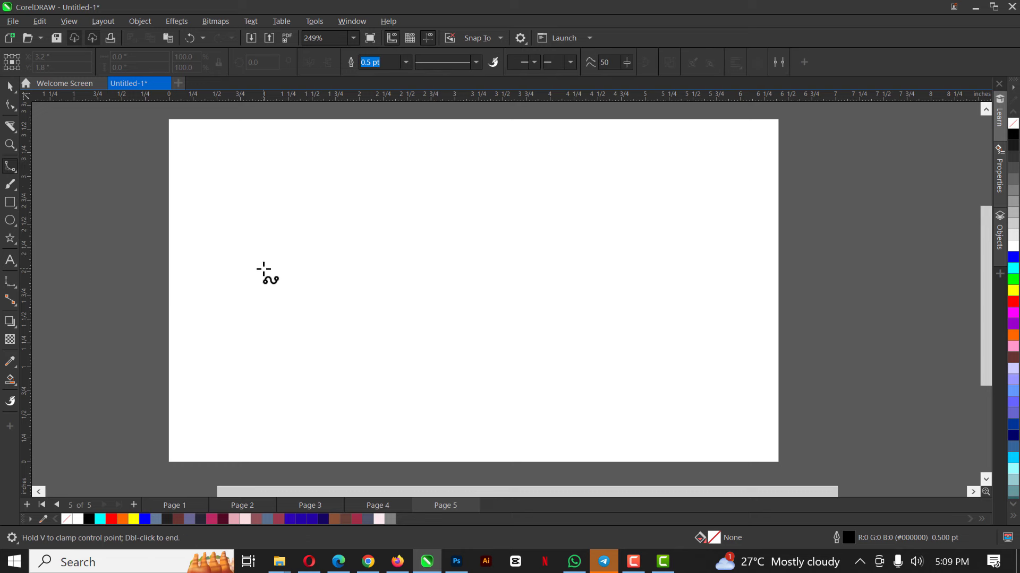
click(264, 269)
click(324, 206)
click(396, 201)
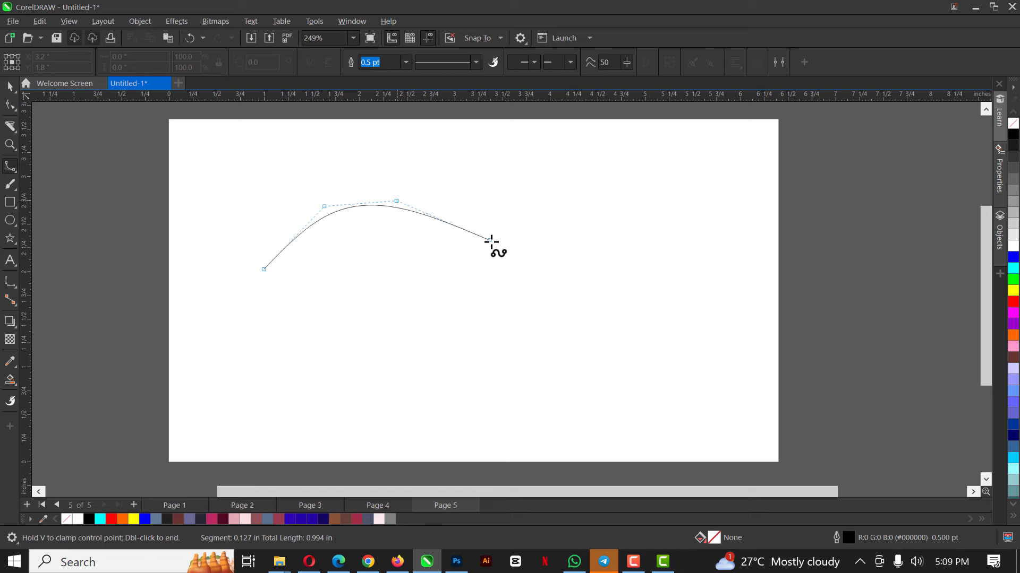
click(492, 242)
click(507, 296)
click(562, 291)
click(636, 287)
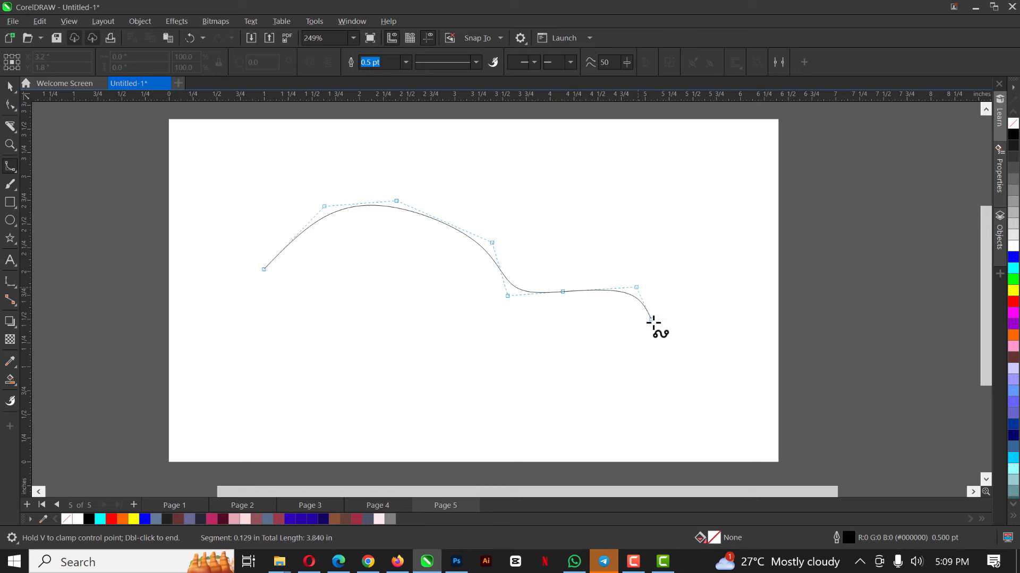
click(653, 322)
click(691, 325)
click(719, 307)
click(737, 346)
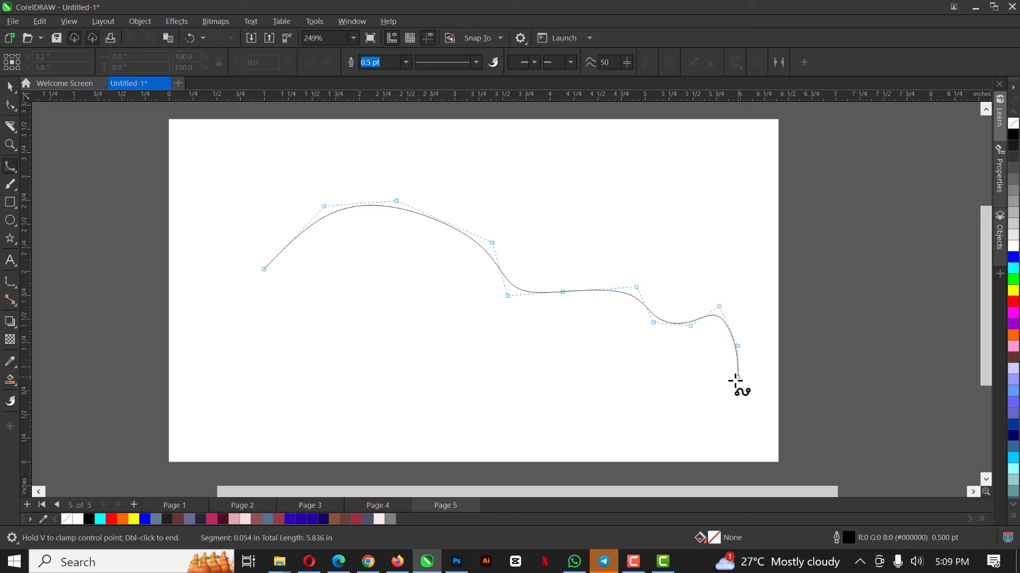
click(737, 377)
click(707, 388)
click(564, 391)
click(379, 365)
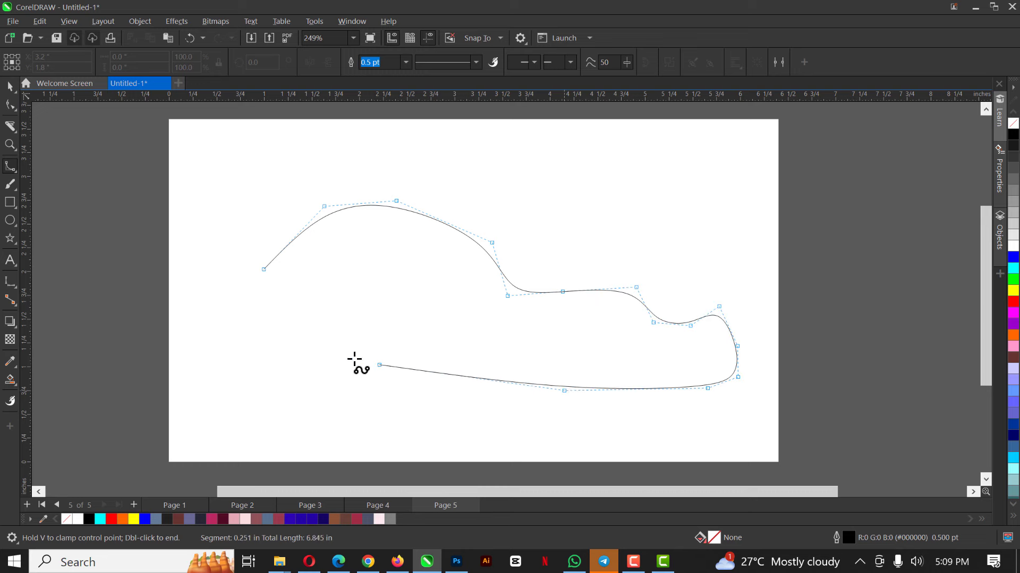
click(264, 270)
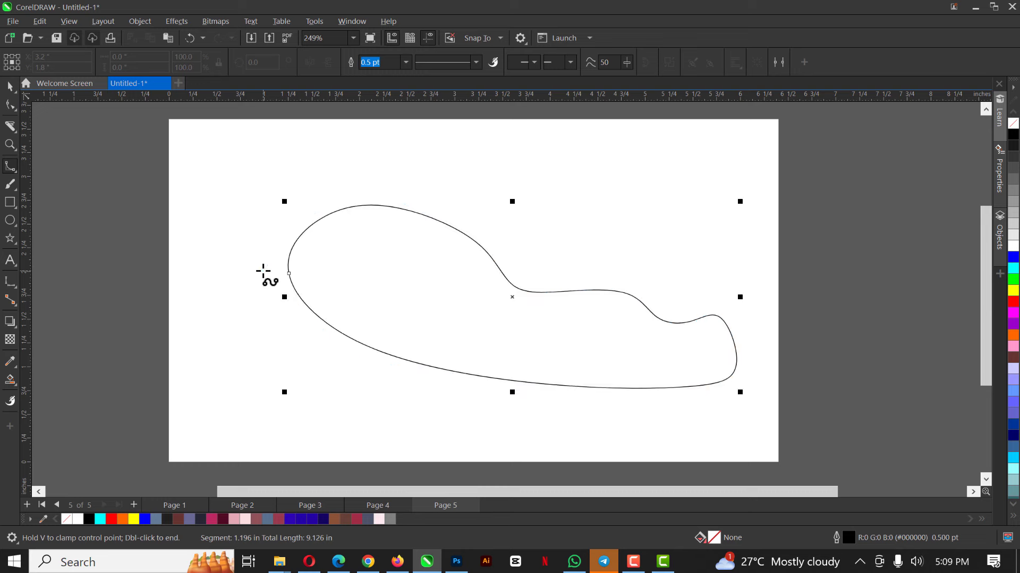
click(1014, 257)
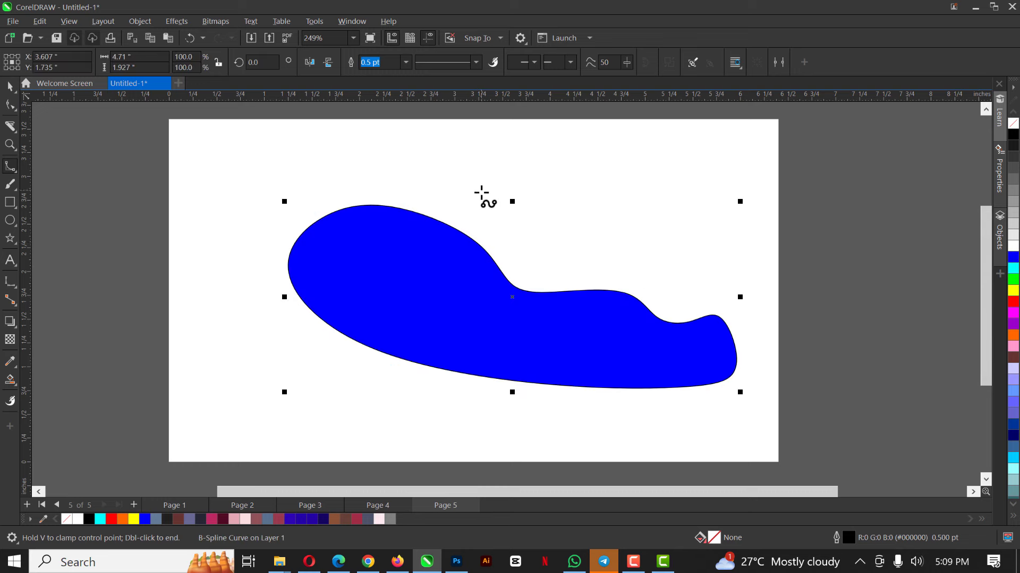
Delete the blue shape and draw a closed B-Spline shape about 4.75 by 1.49 inches with a wavy lower edge and arched upper edge
key(Delete)
click(302, 199)
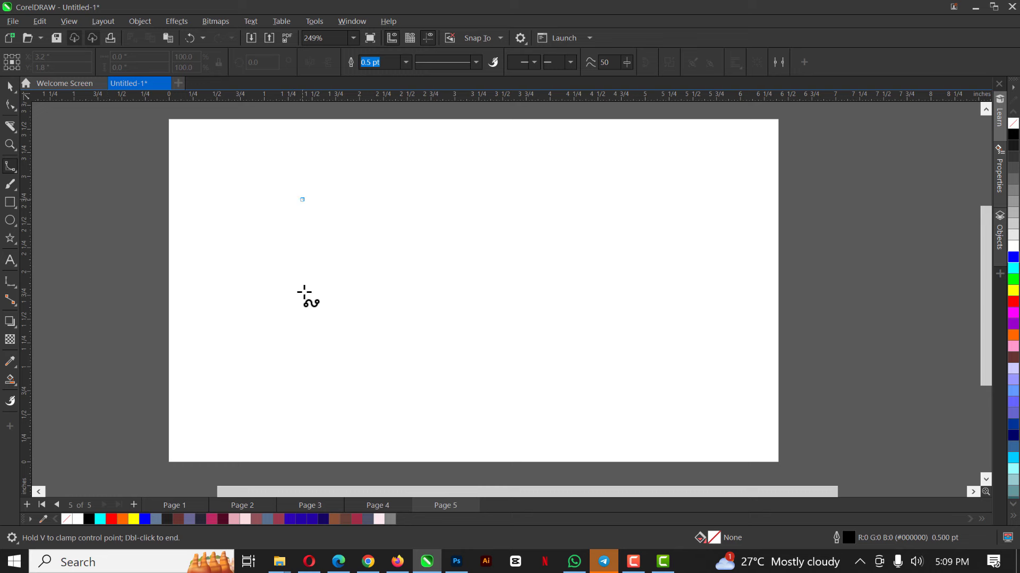
click(300, 297)
click(413, 249)
click(430, 229)
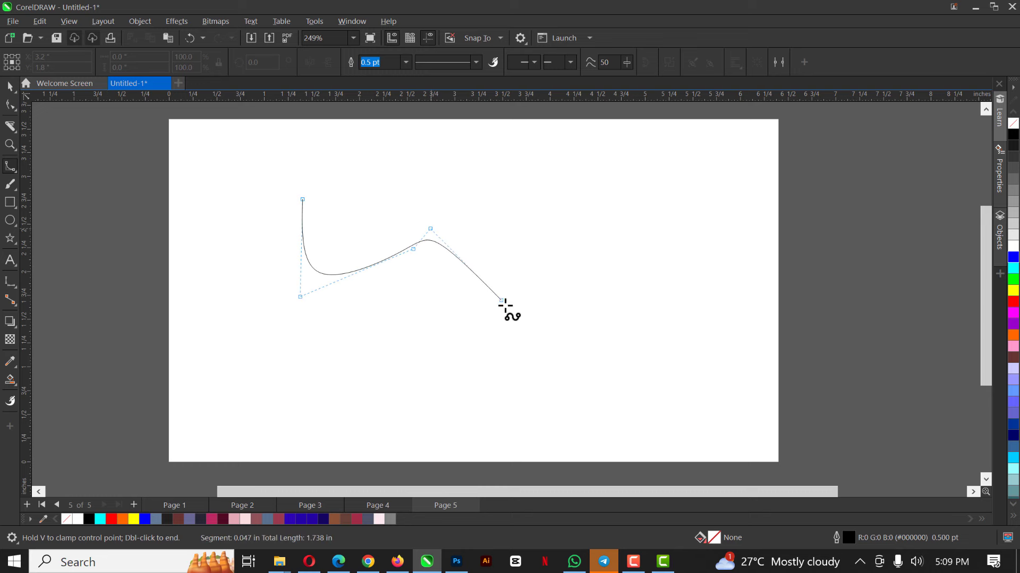
click(508, 308)
click(550, 294)
click(598, 251)
click(650, 326)
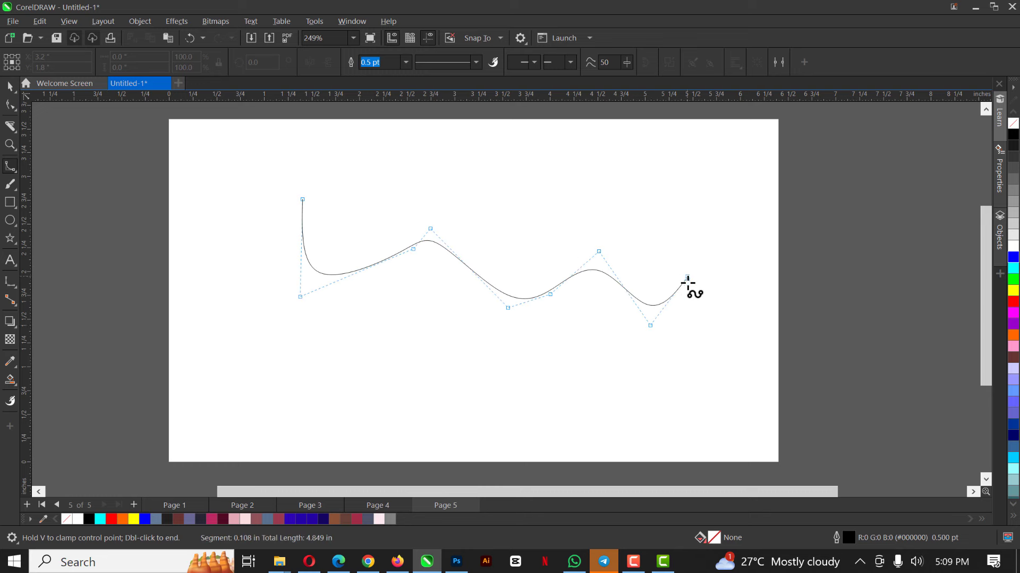
click(687, 276)
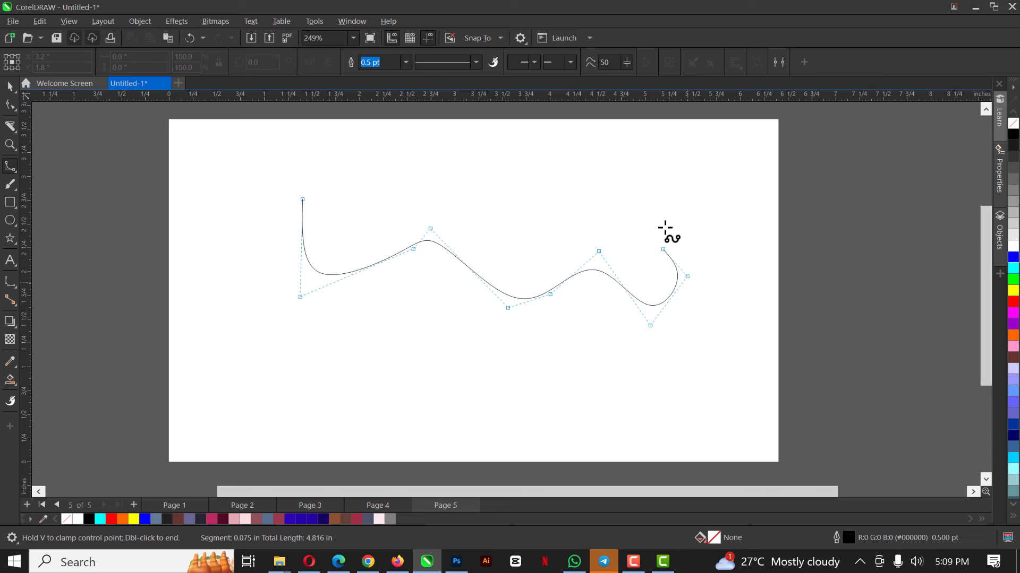
click(730, 242)
click(763, 282)
click(762, 213)
click(646, 142)
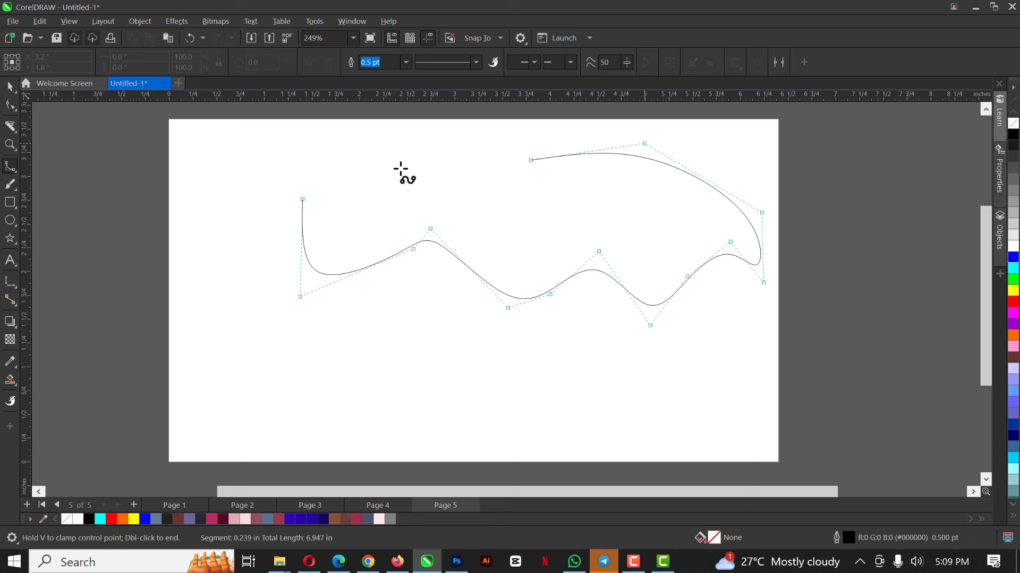
click(302, 199)
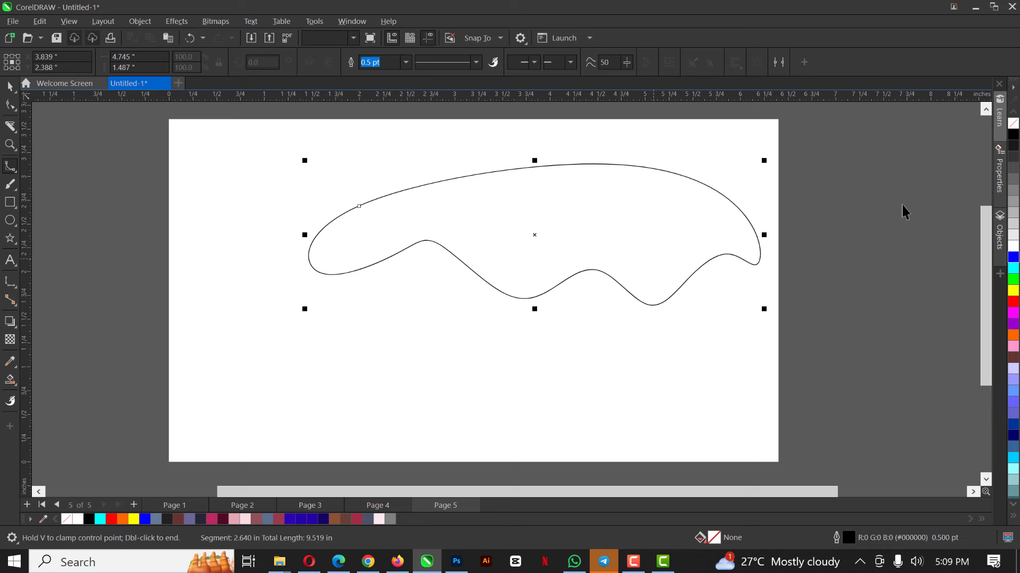
Undo the second B-Spline shape and go to Page 2 with the two portraits
key(ctrl+z)
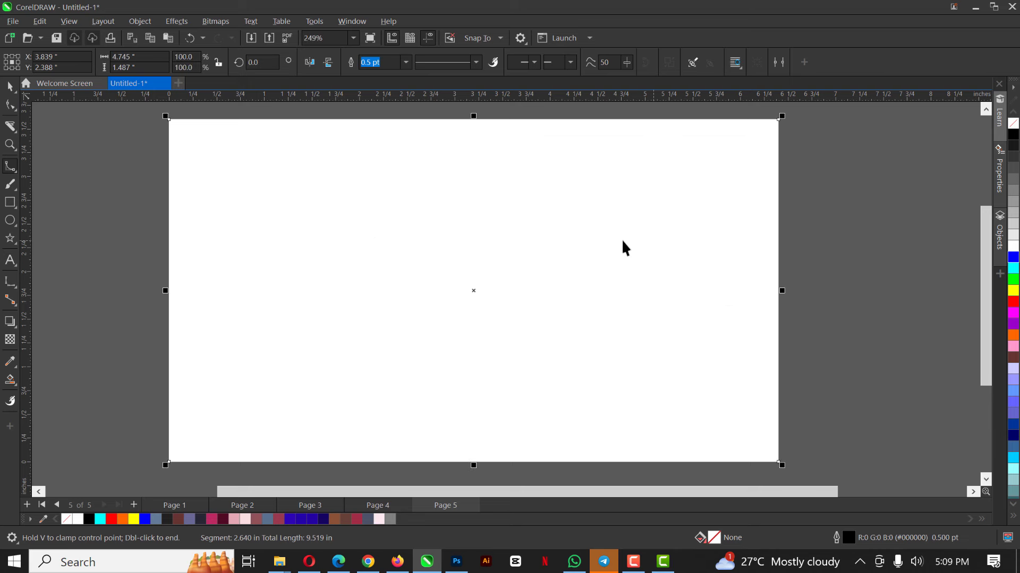
click(235, 503)
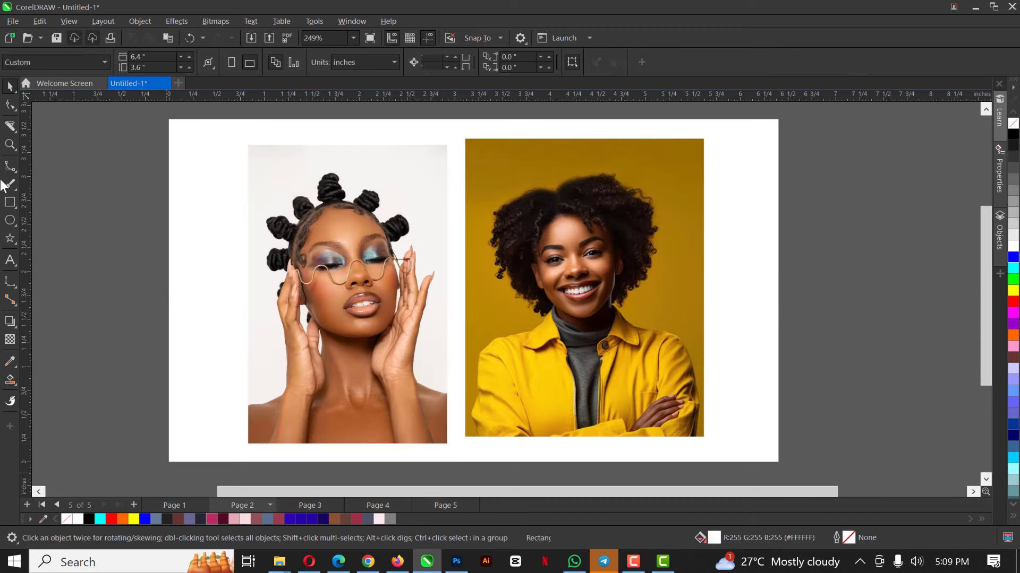
click(405, 278)
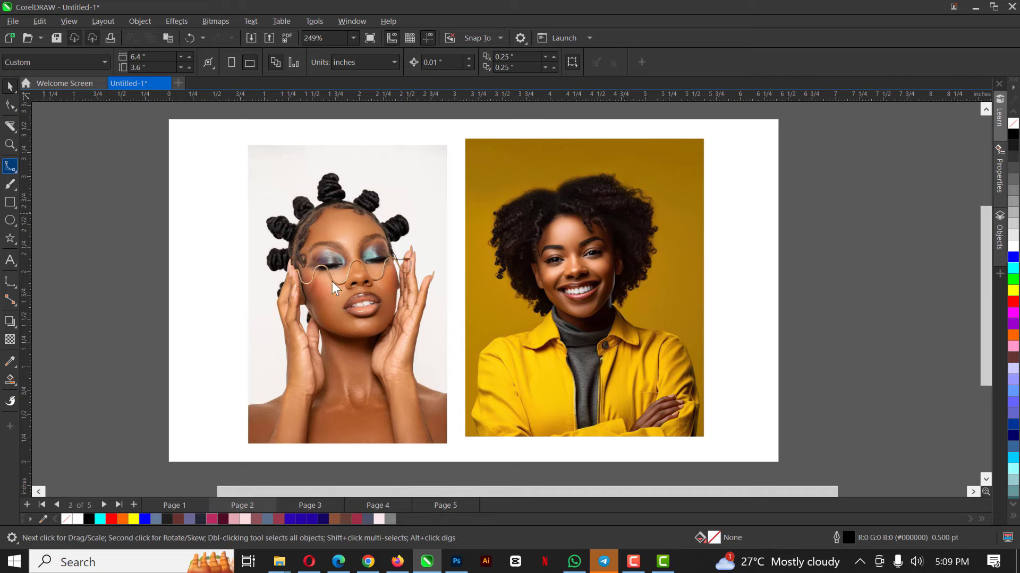
Trace an open B-Spline curve about 0.44 by 0.265 inches along the two upper-left hair buns in the left portrait
scroll(269, 209, up, 2)
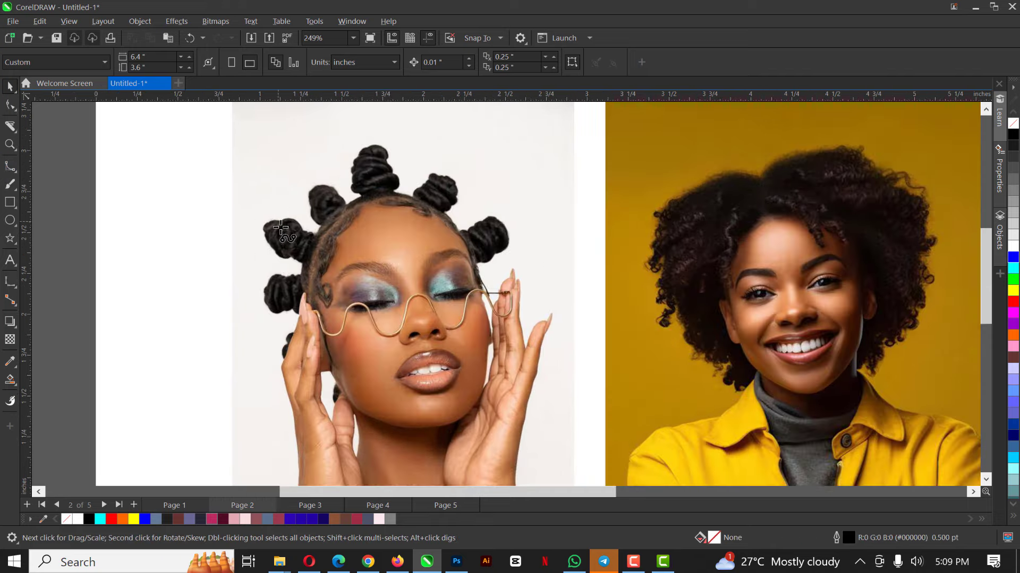
scroll(280, 227, up, 2)
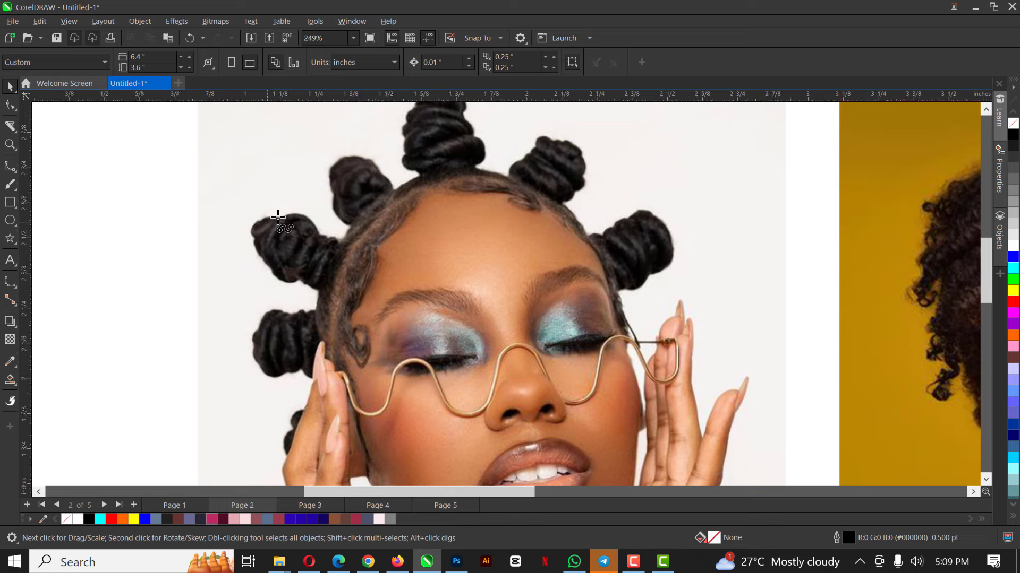
click(266, 219)
click(280, 219)
click(296, 212)
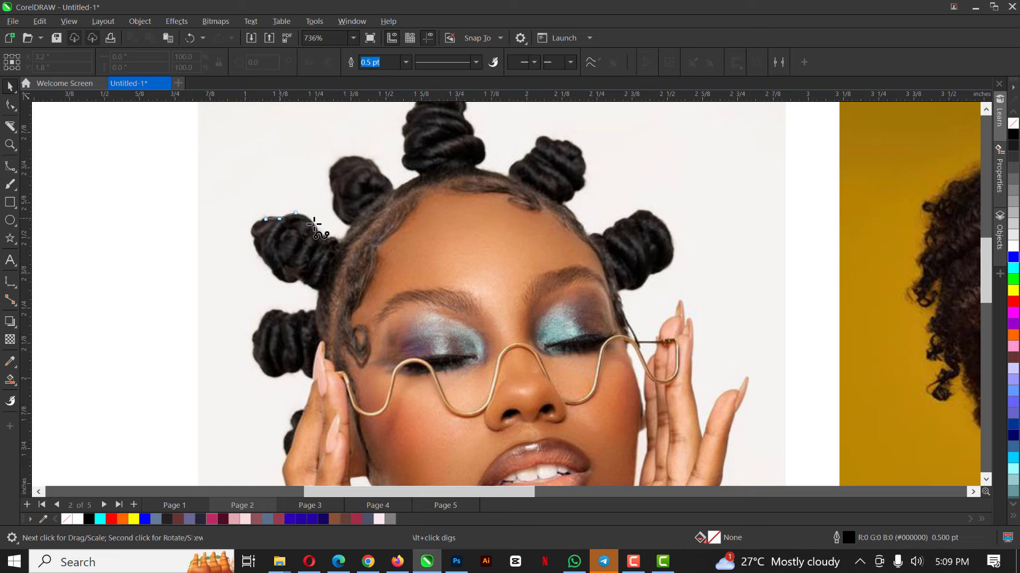
click(320, 234)
click(340, 238)
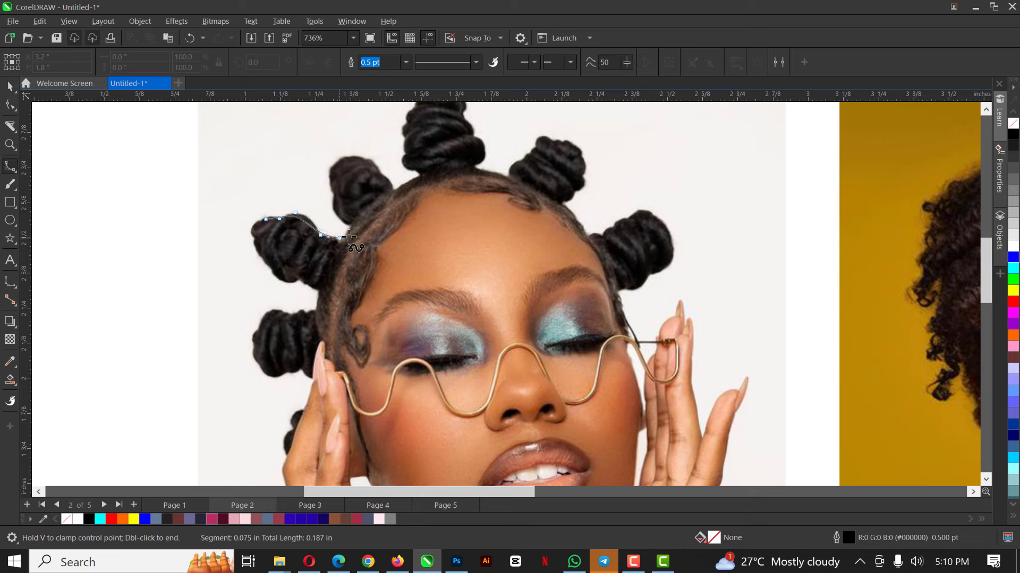
click(350, 229)
click(338, 215)
click(332, 197)
click(328, 175)
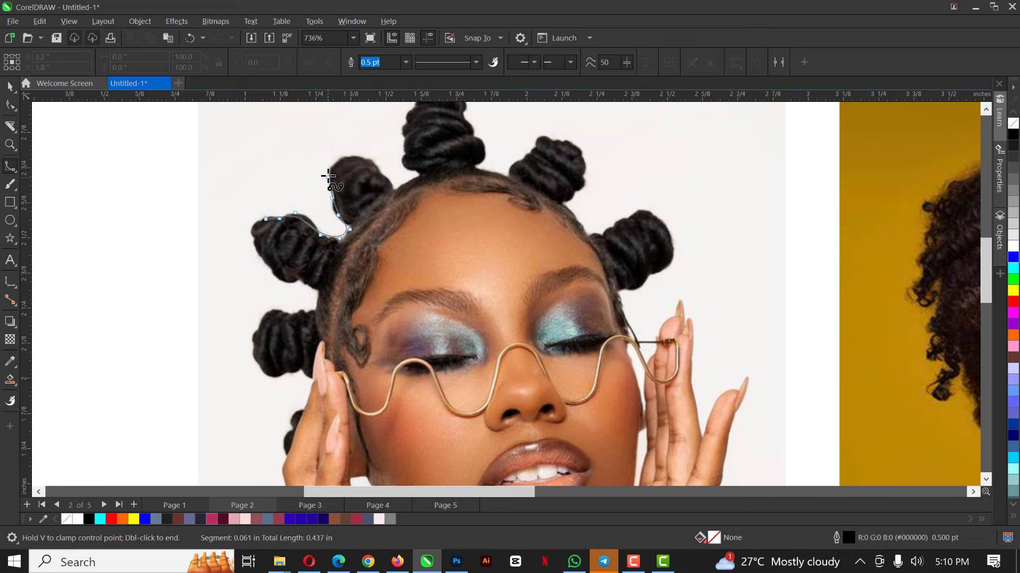
click(367, 165)
double_click(390, 183)
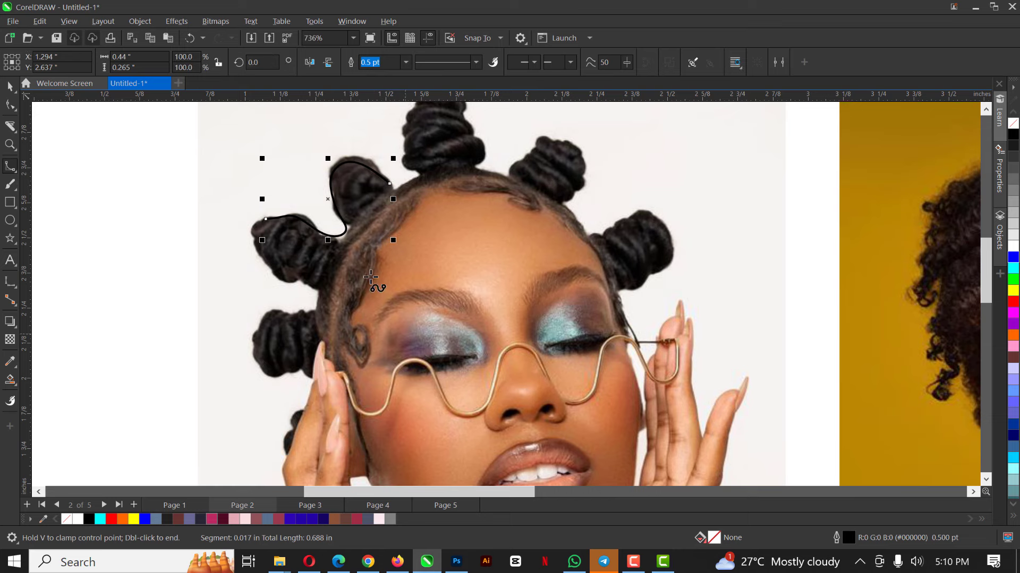
Remove the traced B-Spline curve from the left portrait
scroll(409, 181, down, 2)
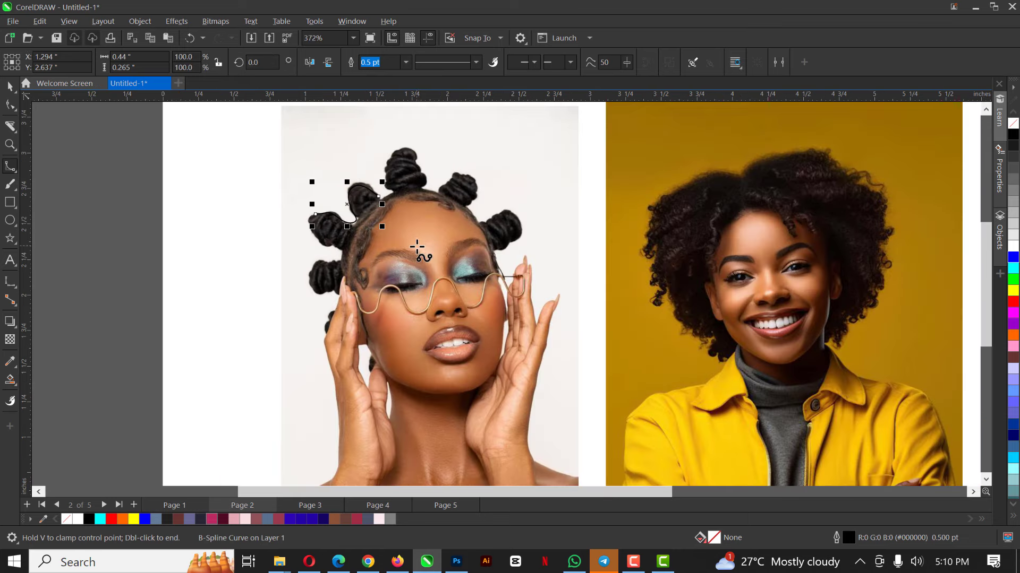
key(Escape)
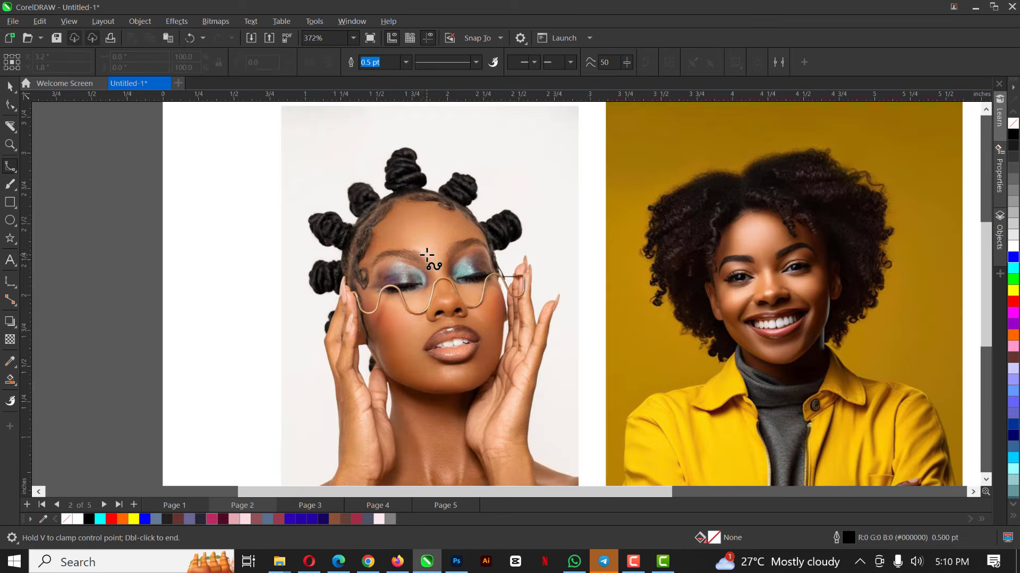
scroll(427, 258, down, 1)
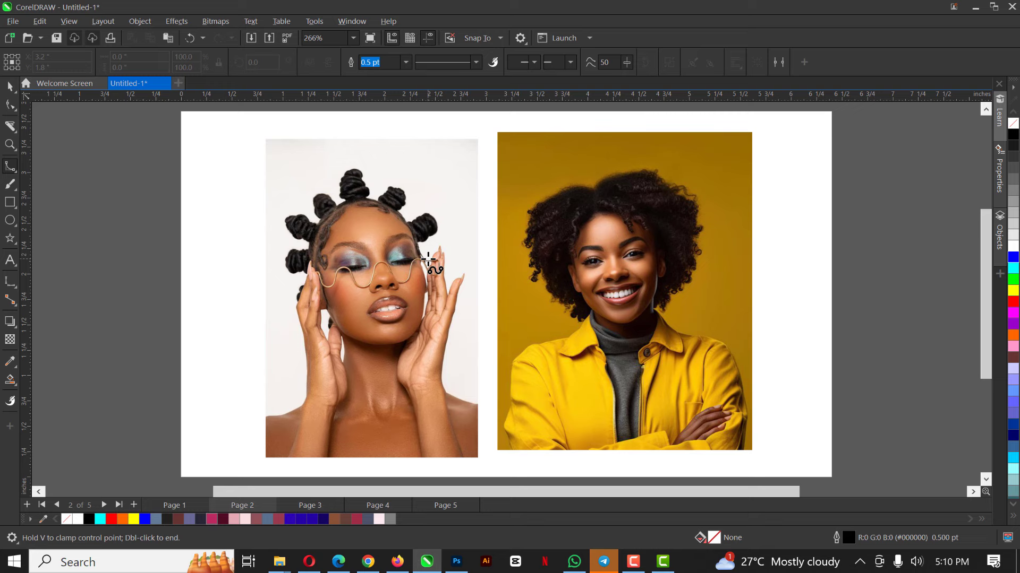
click(11, 171)
click(12, 173)
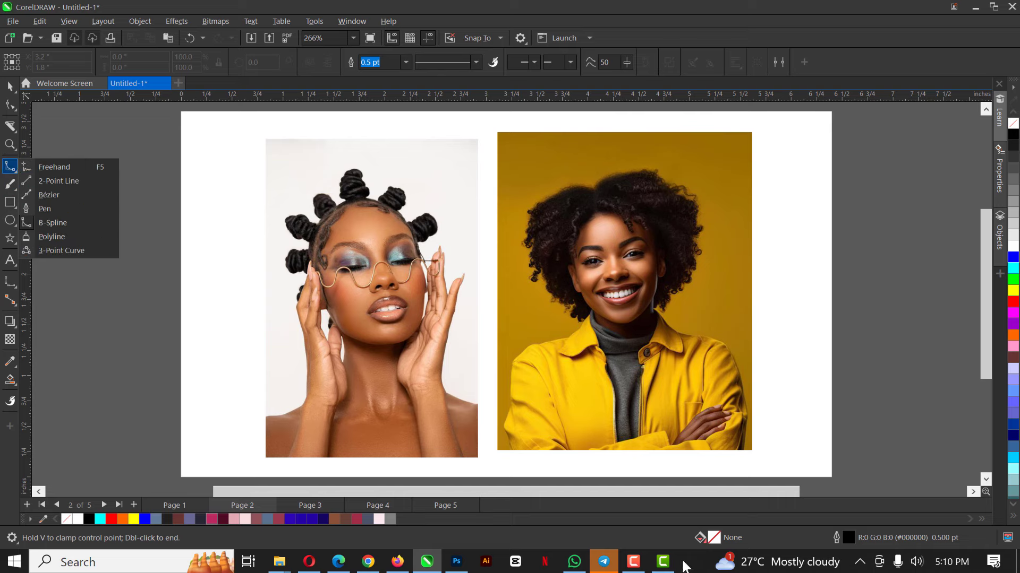
click(634, 562)
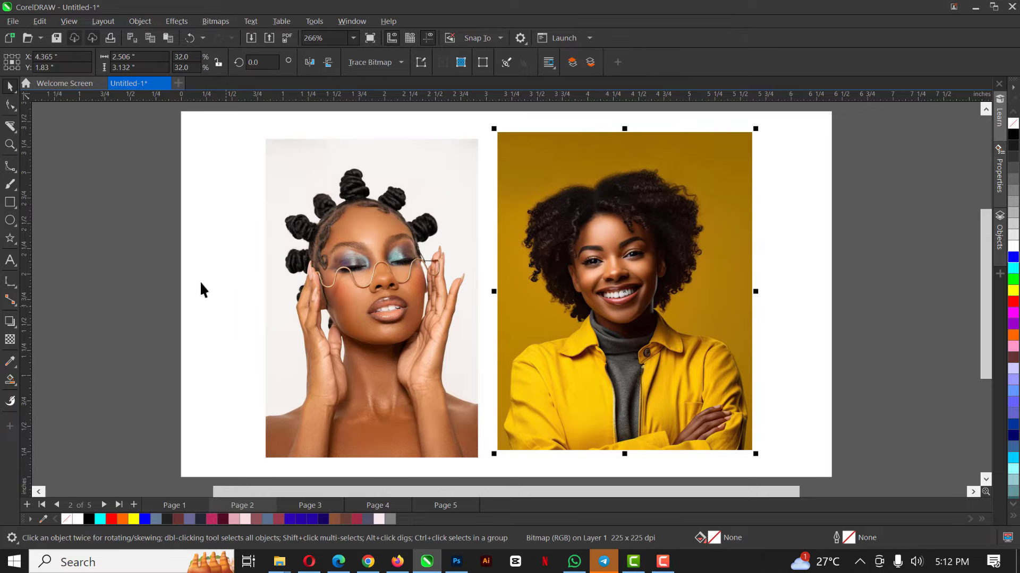
click(197, 372)
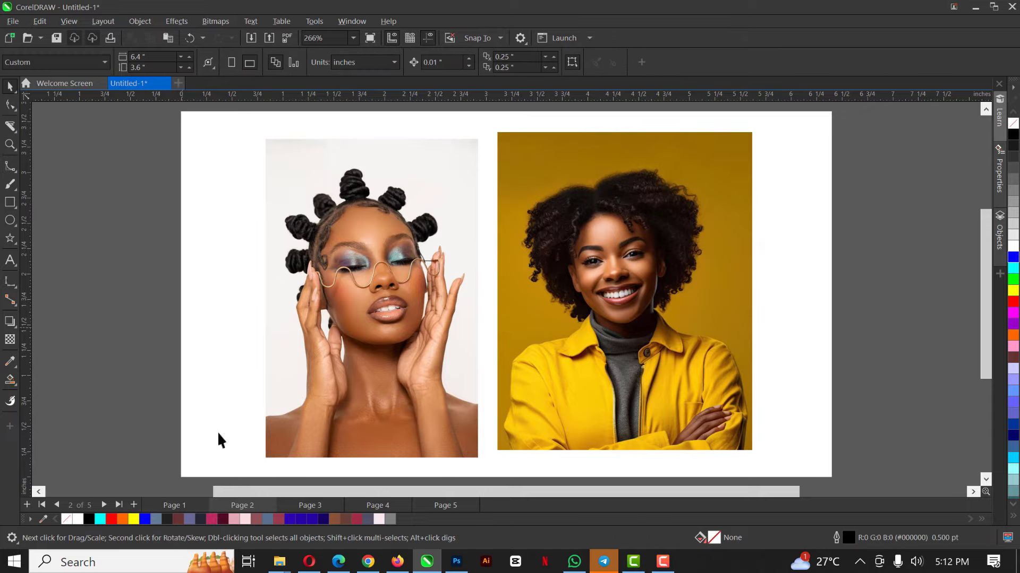
On Page 5, draw a rectangle about 2.31 by 1.57 inches and fill it with blue
click(15, 206)
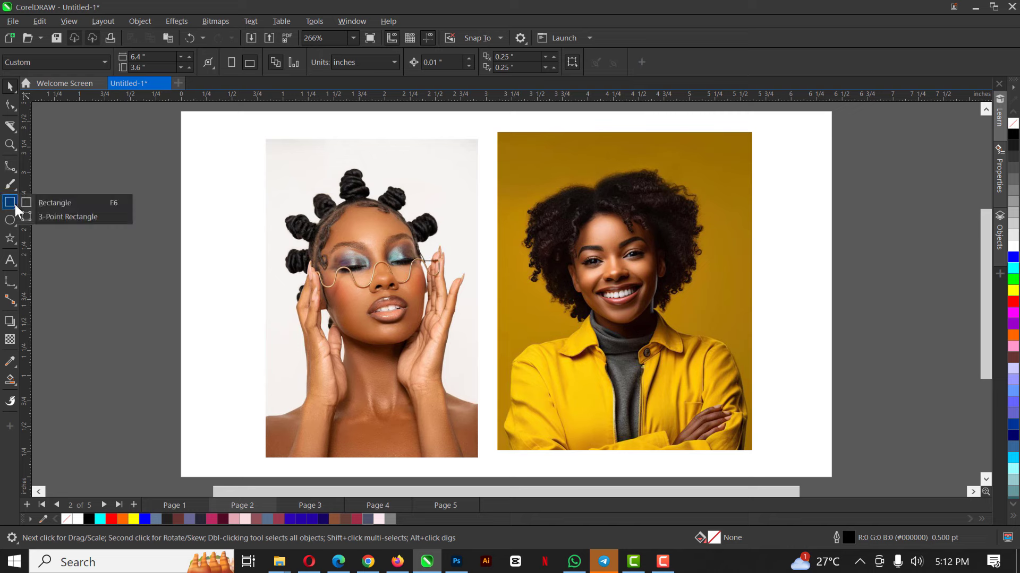
click(78, 134)
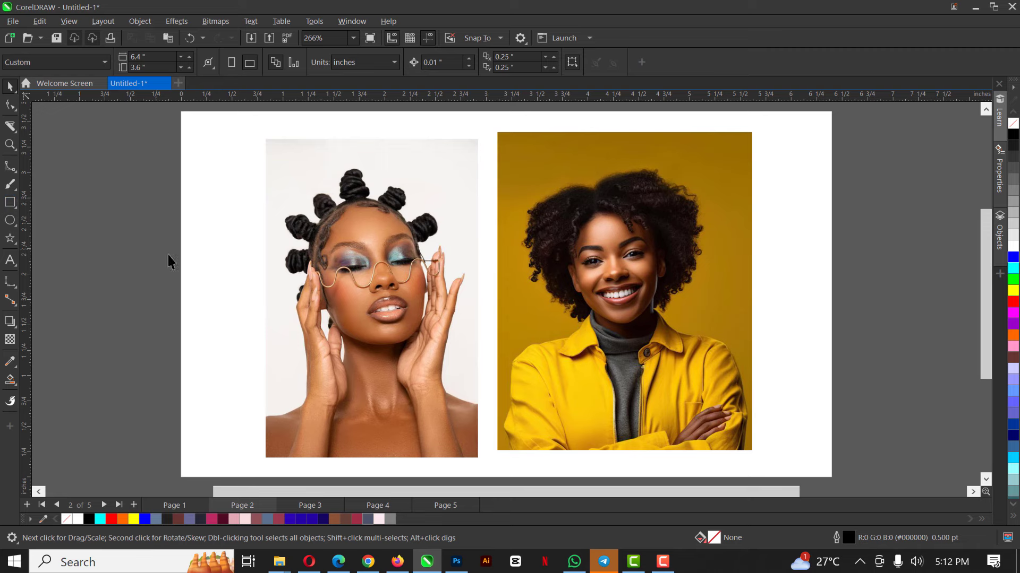
click(435, 504)
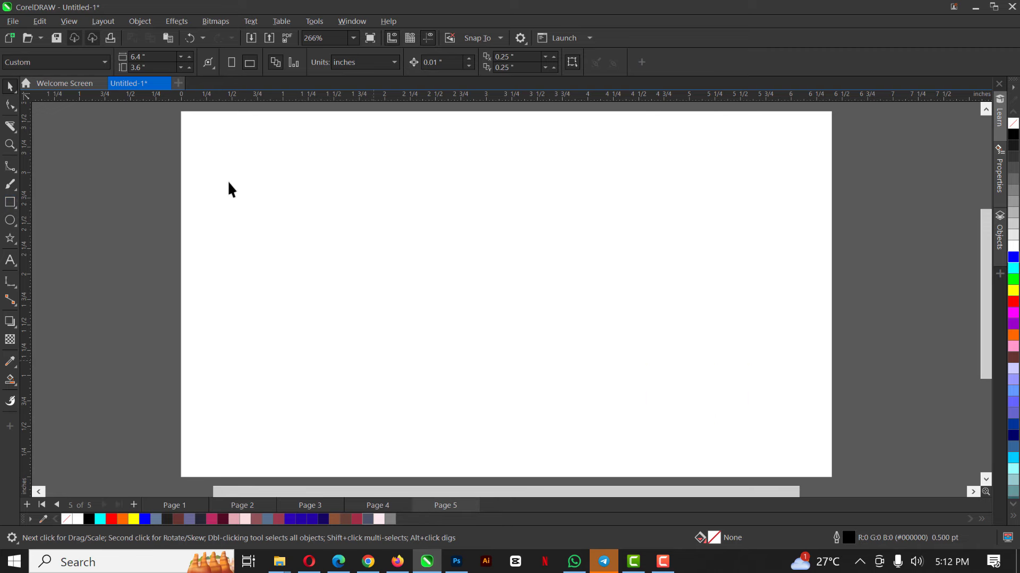
click(10, 202)
mouse_move(276, 196)
mouse_down()
mouse_move(360, 285)
mouse_move(606, 339)
mouse_move(510, 356)
mouse_up()
click(1012, 257)
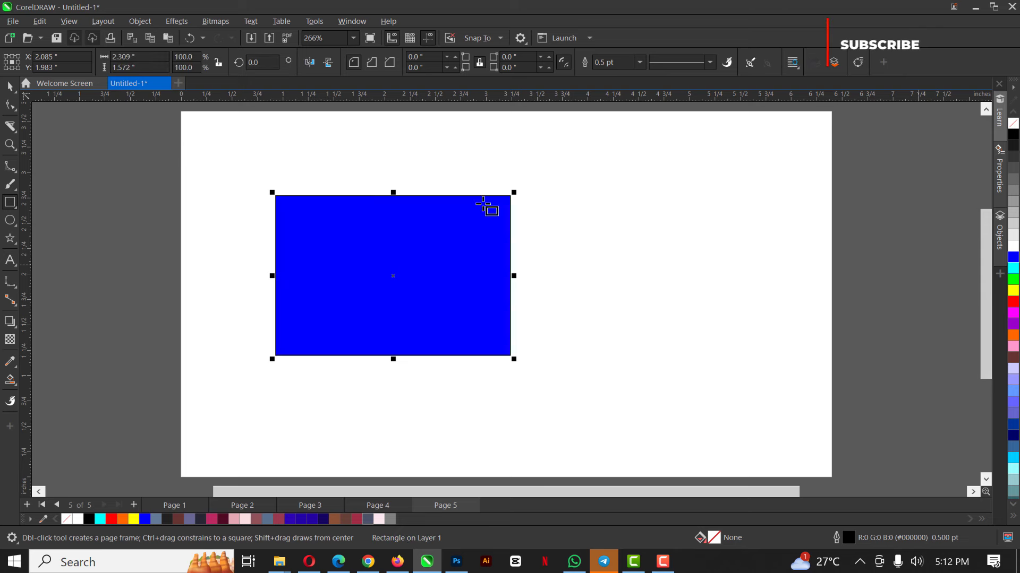
Change the rectangle's fill to green and delete the rectangle
click(1012, 279)
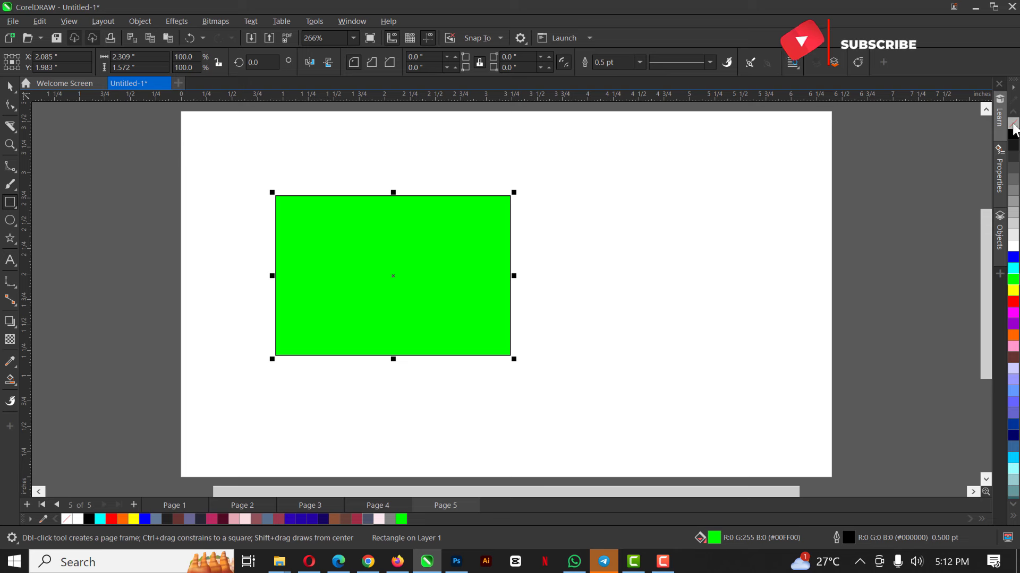
key(Delete)
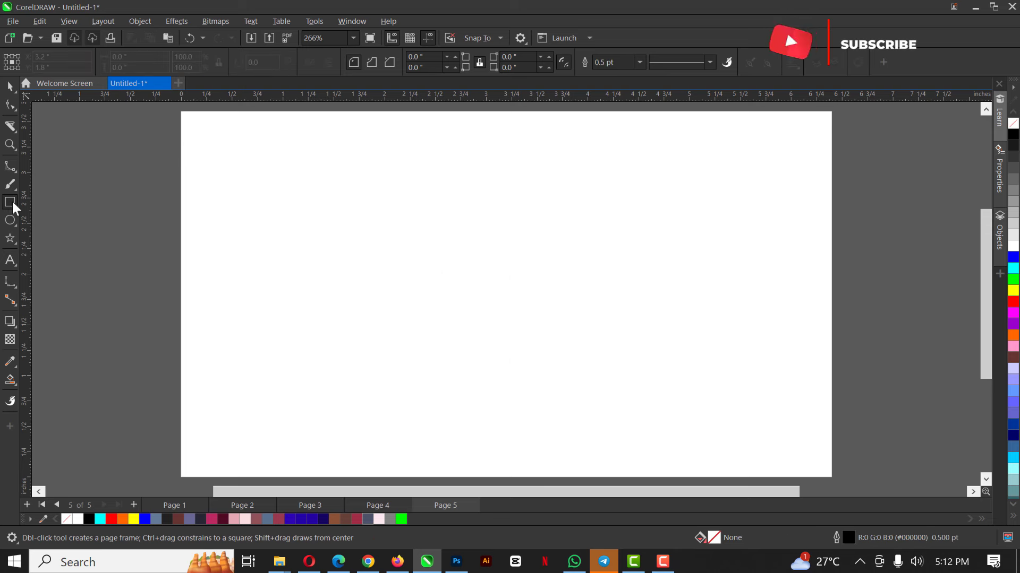
Try two five-sided polygons with the Polygon tool, about 1.58 by 1.51 inches and about 2.18 by 0.68 inches, undoing each
click(13, 240)
click(62, 235)
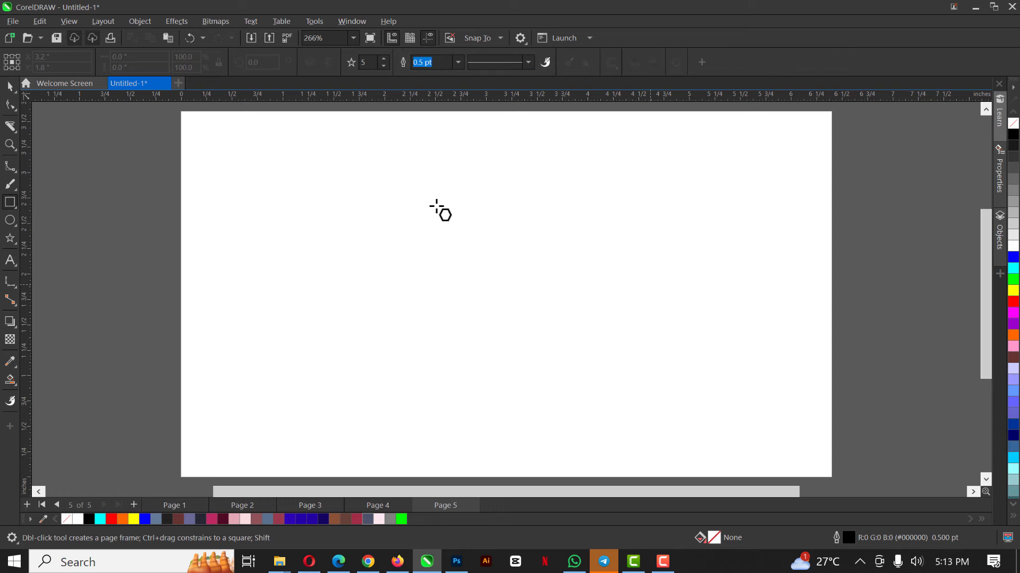
mouse_move(331, 199)
mouse_down()
mouse_move(542, 387)
mouse_move(497, 353)
mouse_move(501, 361)
mouse_up()
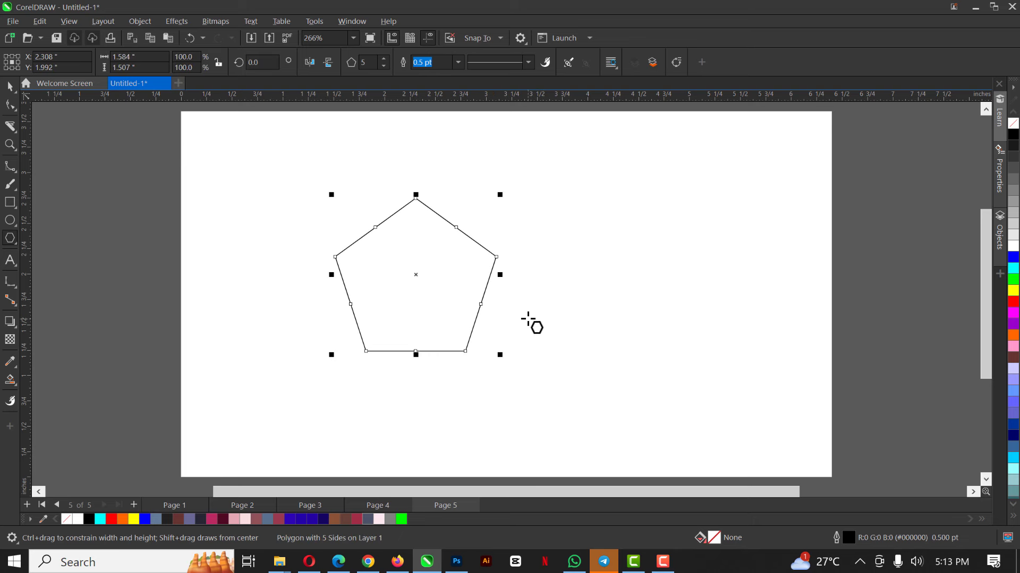
key(ctrl+z)
drag(307, 214, 535, 292)
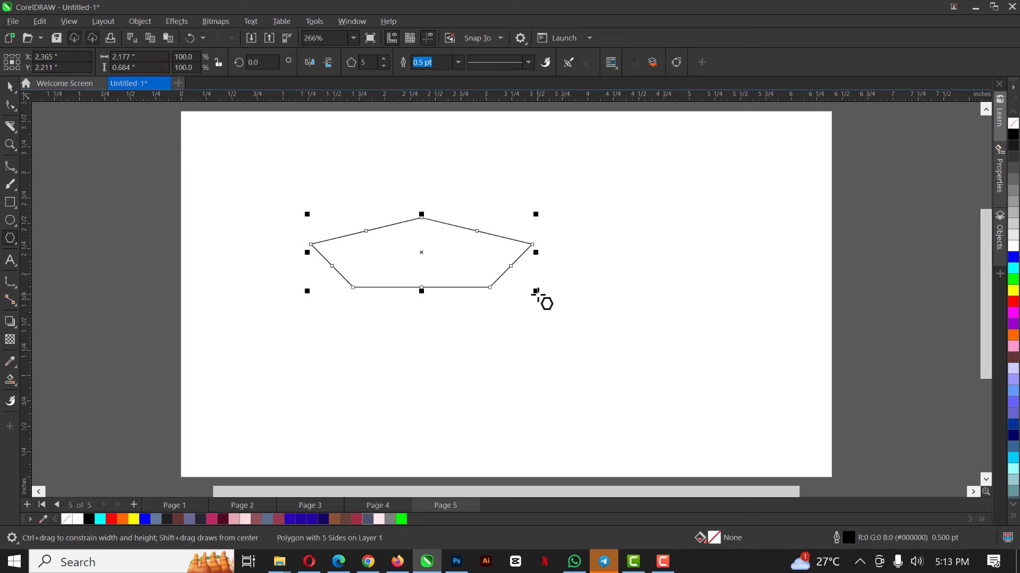
key(ctrl+z)
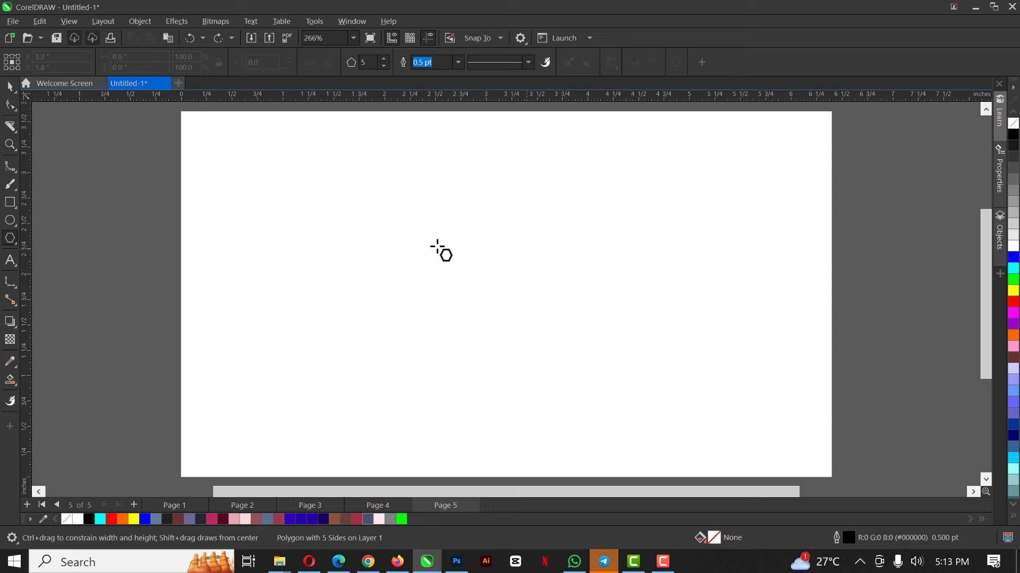
Draw a polygon about 1.96 by 1.87 inches near the page centre, move it slightly up and left, and set its sides to 20
drag(395, 206, 601, 403)
key(space)
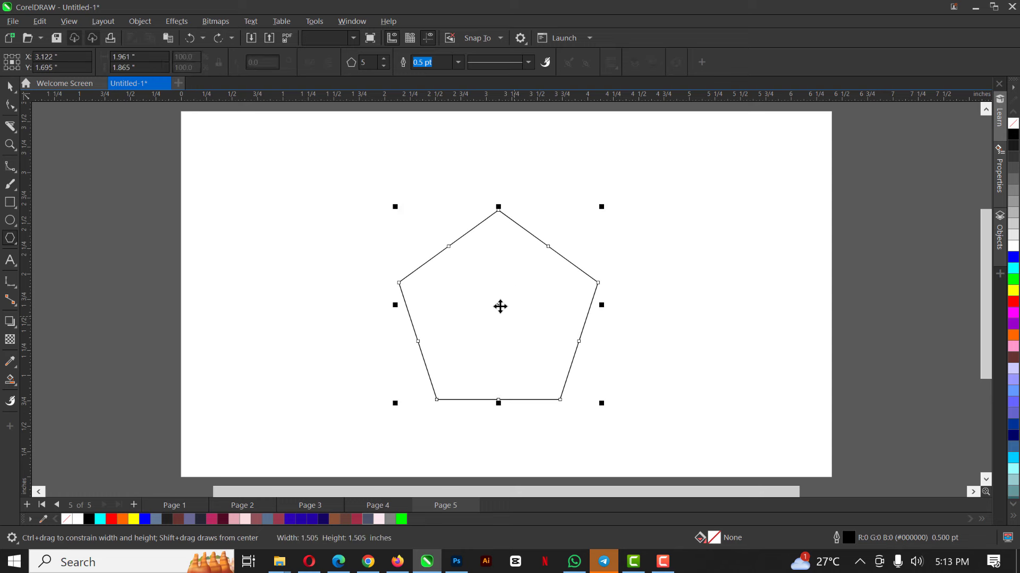
drag(498, 304, 479, 274)
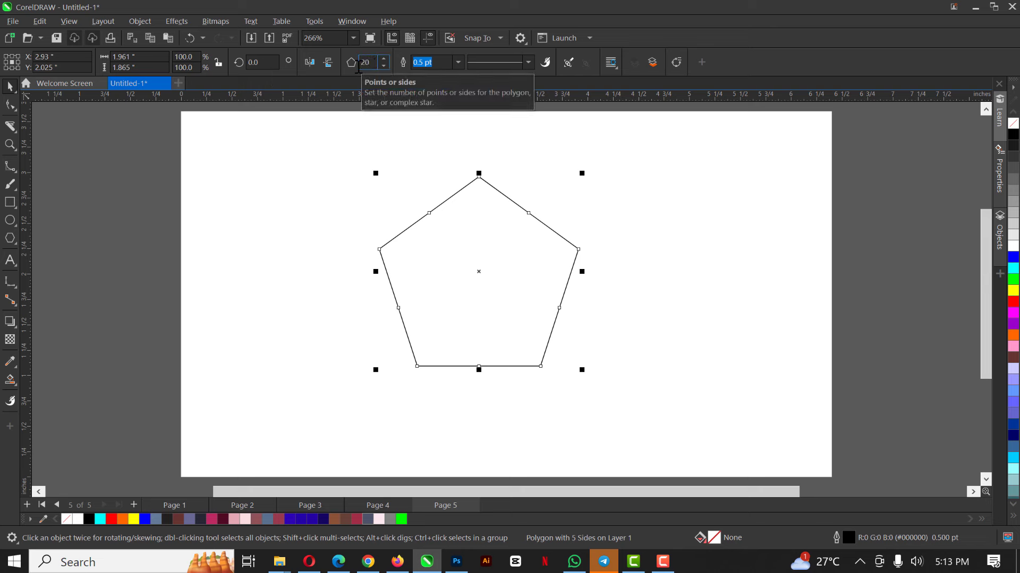
key(Return)
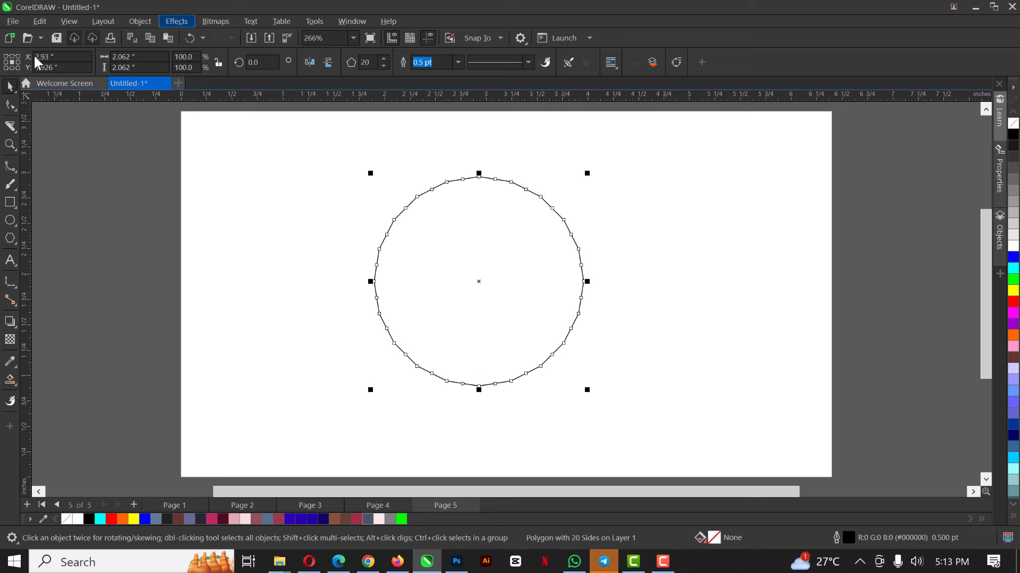
Pull a side-midpoint node of the 20-sided polygon inward to near its centre with the Shape tool, forming a spiky starburst
click(10, 104)
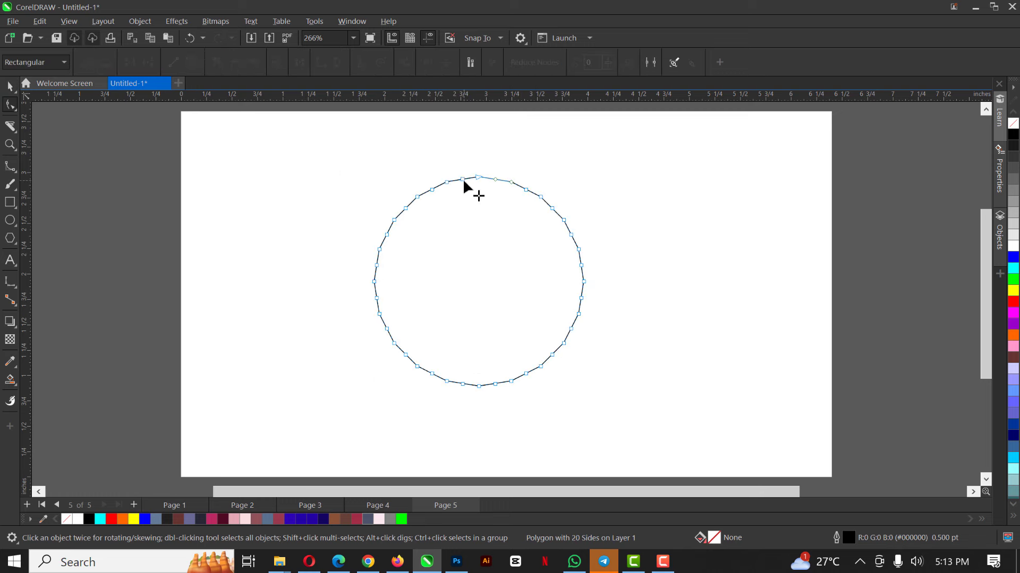
drag(463, 178, 474, 256)
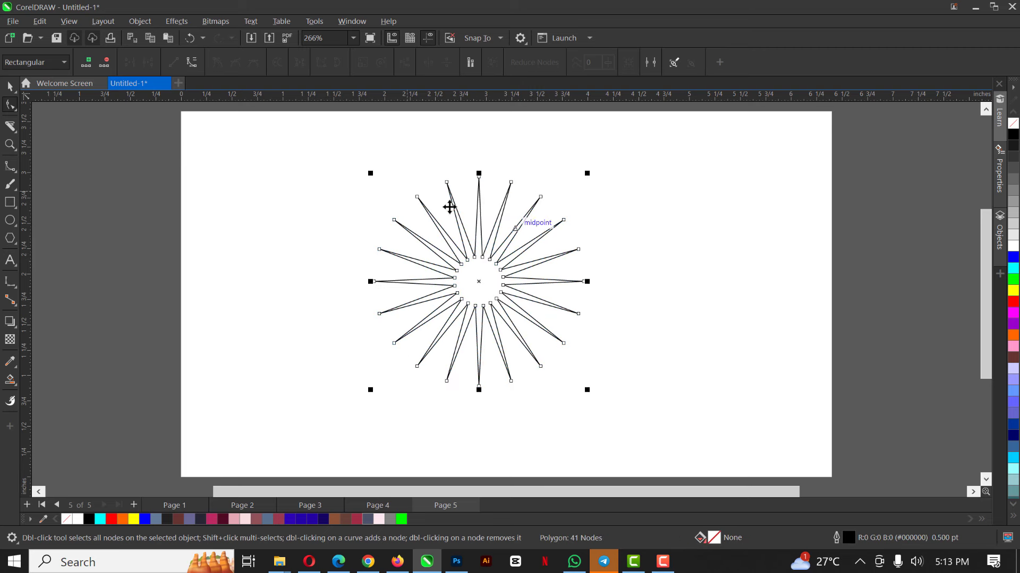
key(space)
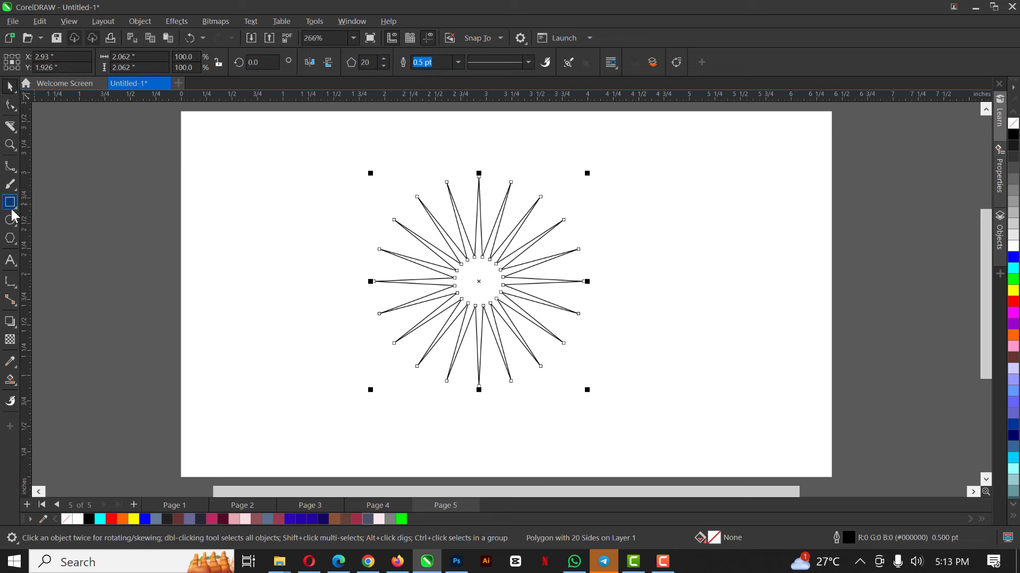
Set the starburst polygon's number of points to 40
click(10, 238)
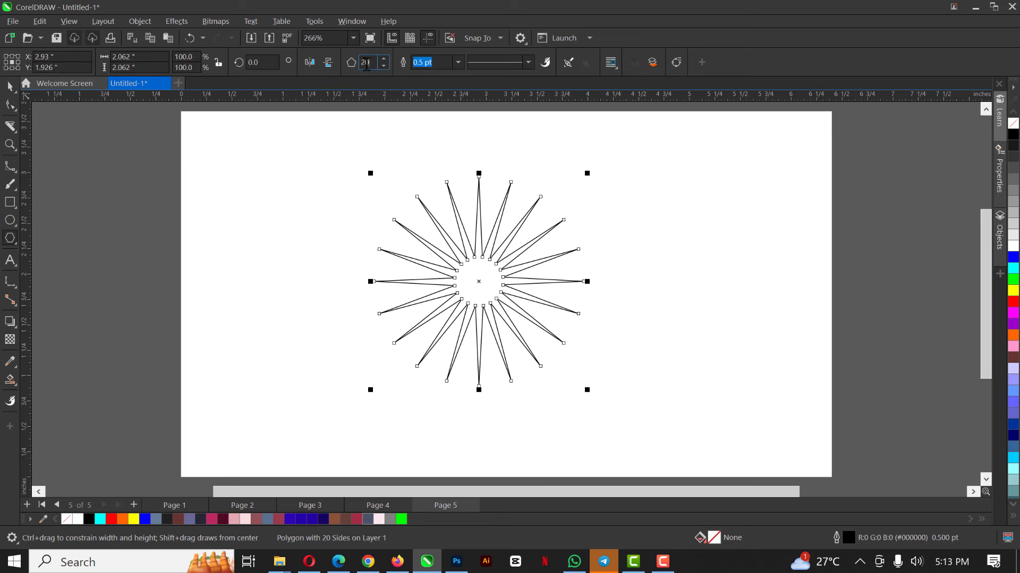
text(4)
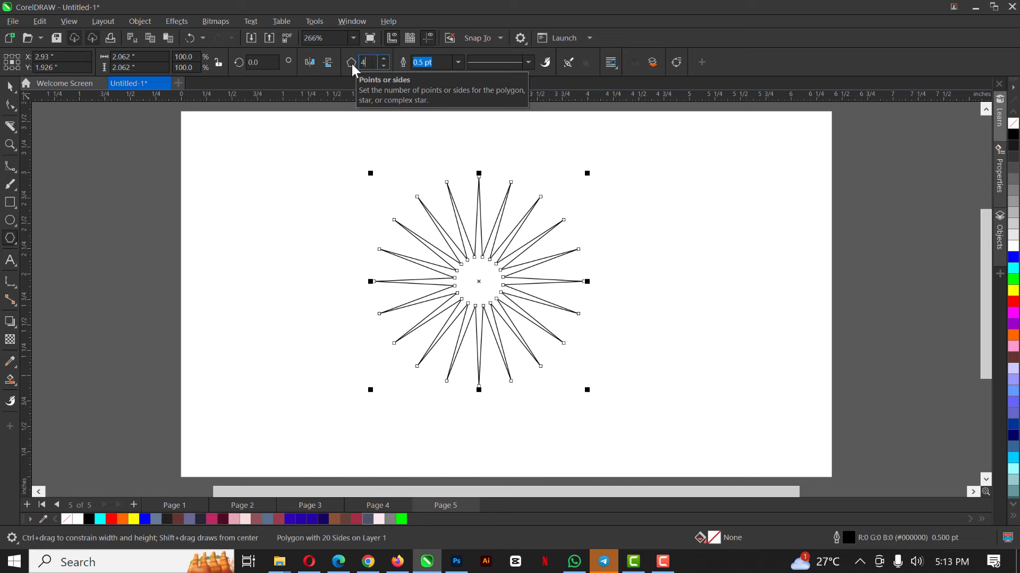
text(0)
key(Return)
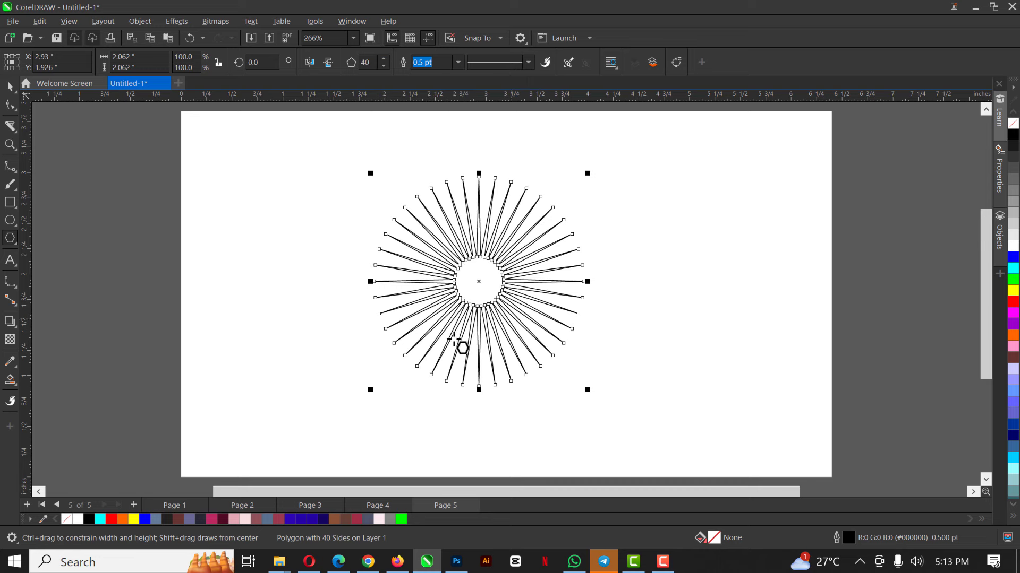
Move an inner node of the 40-point starburst closer to the centre with the Shape tool to narrow the central circle
scroll(489, 269, up, 1)
scroll(489, 255, up, 1)
click(480, 244)
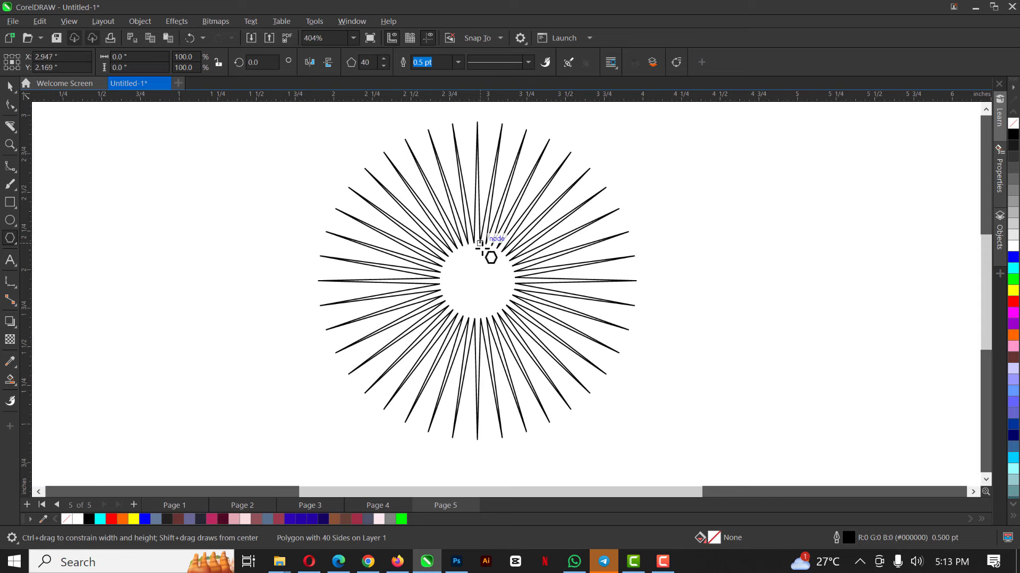
key(ctrl+z)
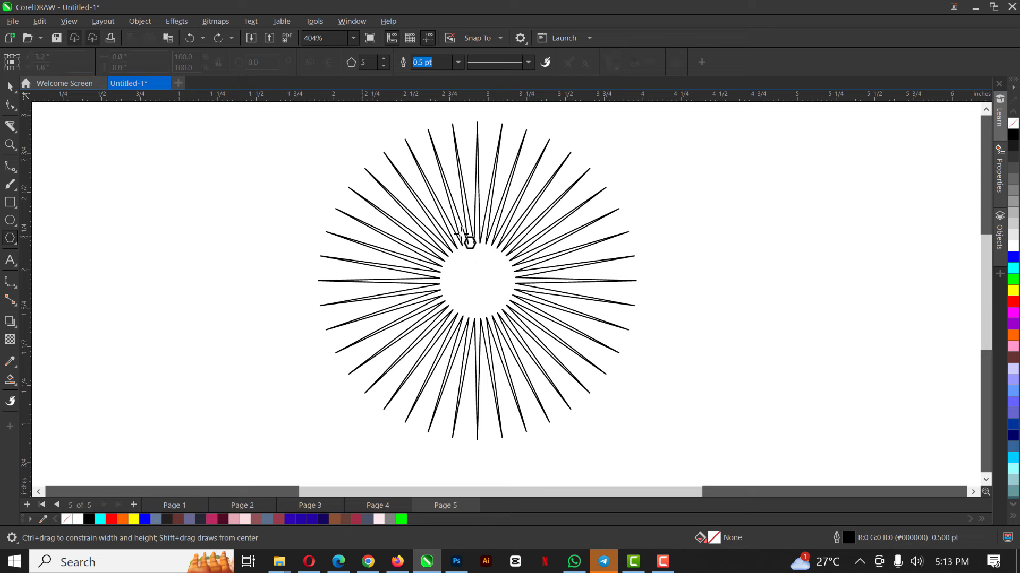
click(9, 107)
click(482, 240)
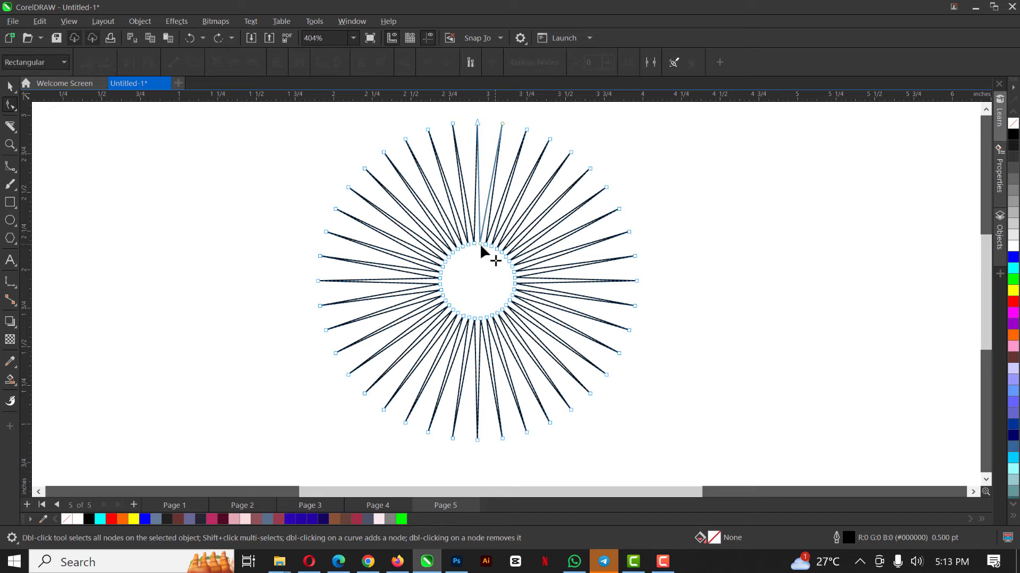
drag(472, 242, 473, 257)
key(space)
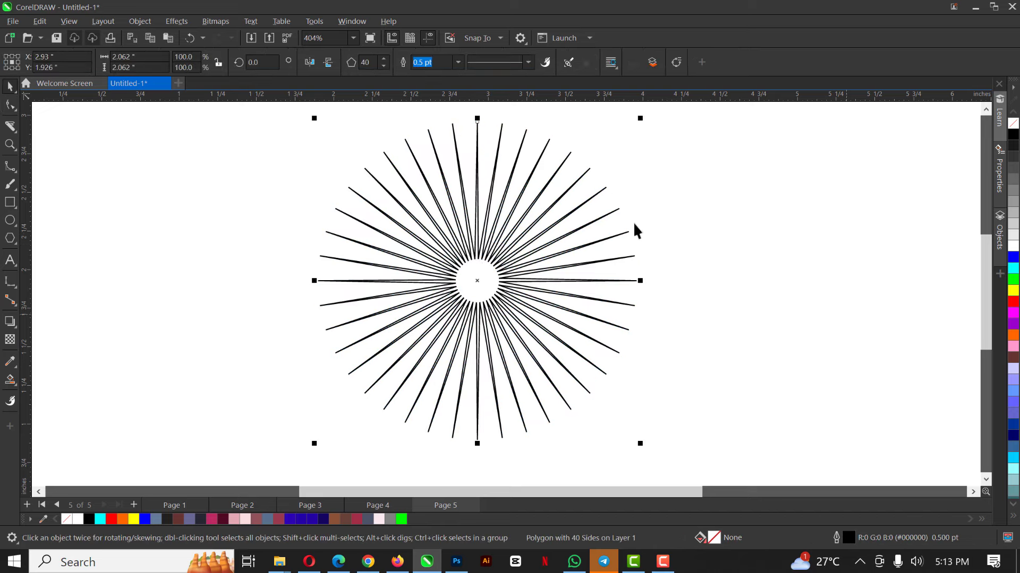
Add a node on one side of a ray and pull it out to the outer rim, widening the rays into wedges
scroll(451, 136, up, 2)
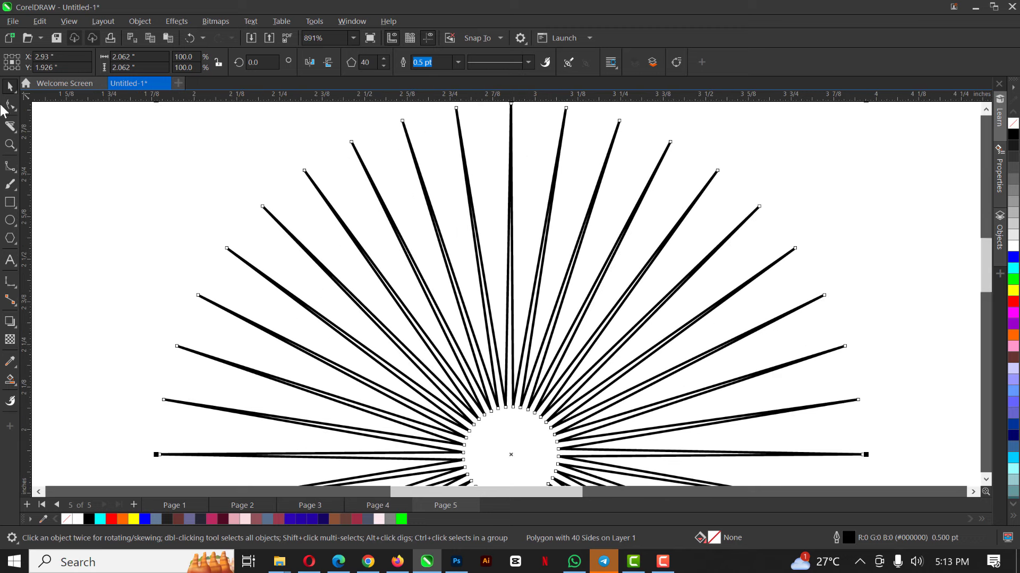
click(423, 203)
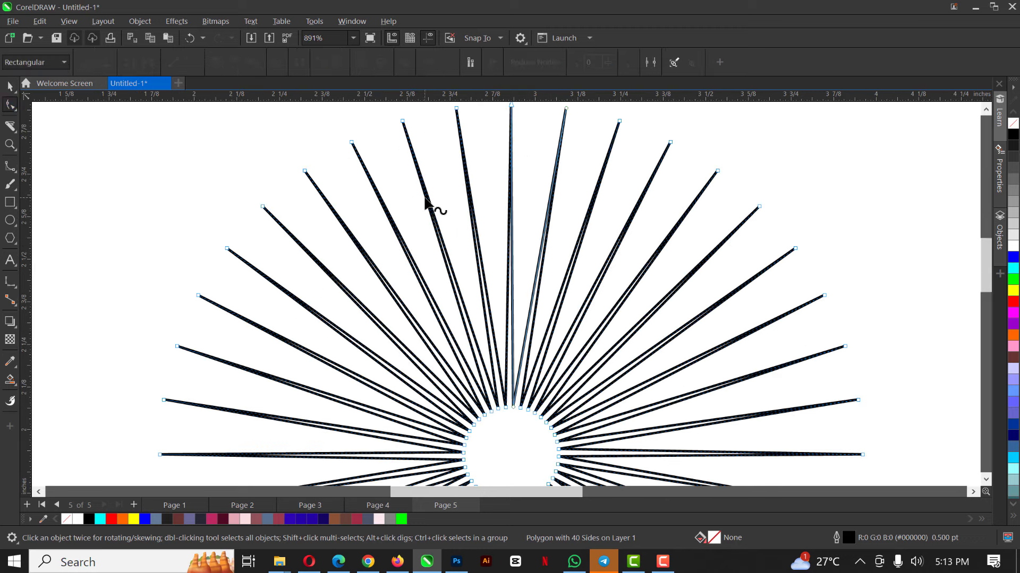
drag(409, 194, 363, 134)
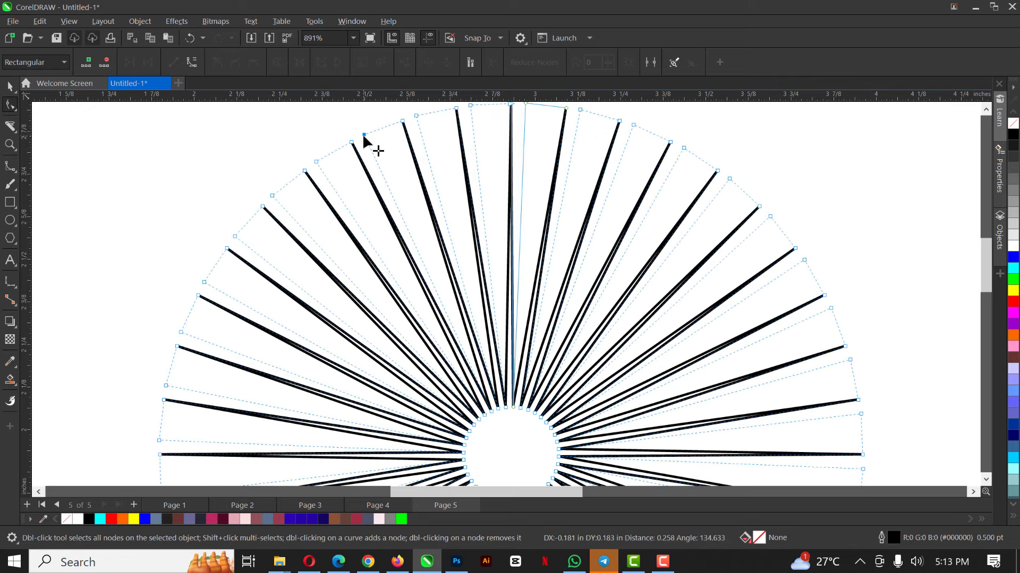
scroll(390, 215, down, 3)
key(space)
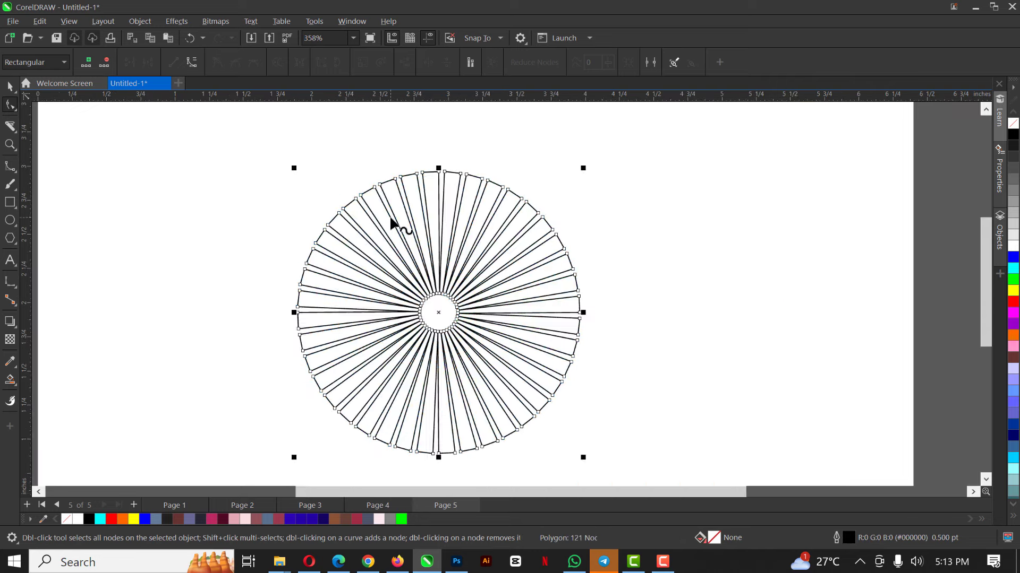
Fill the wedge-shaped polygon with red and remove its outline
scroll(432, 226, down, 2)
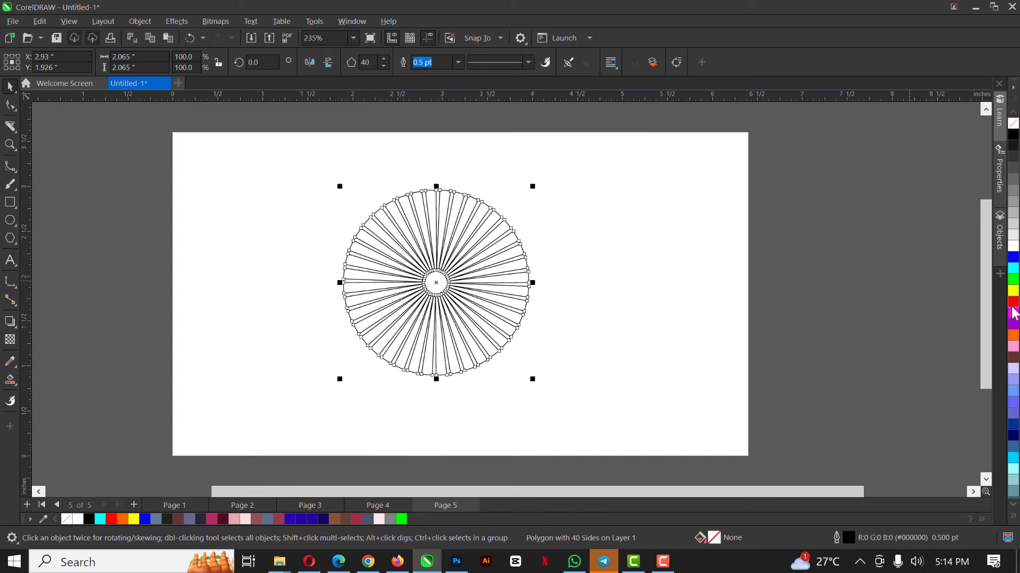
click(1013, 301)
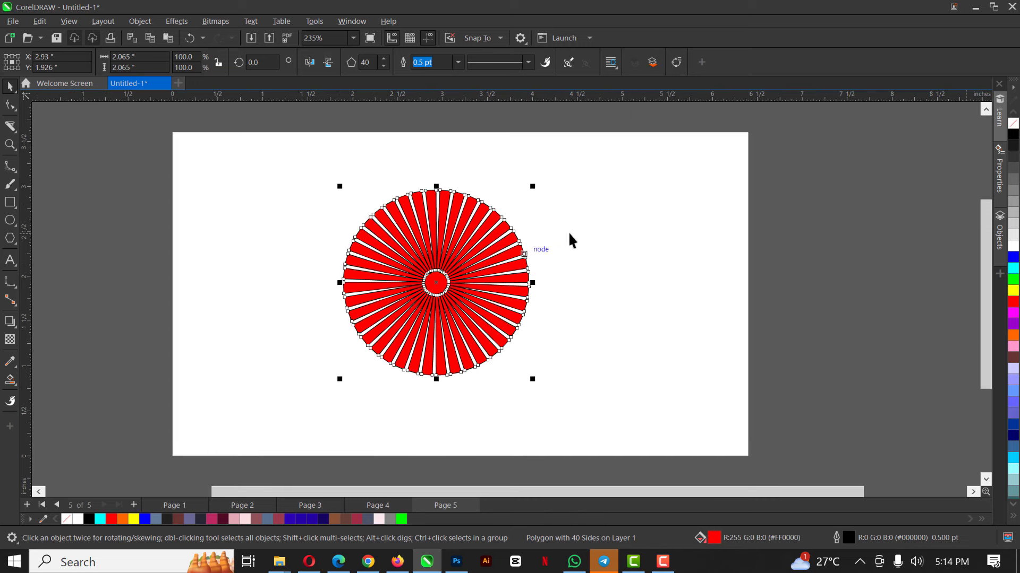
click(668, 222)
click(513, 267)
right_click(1014, 125)
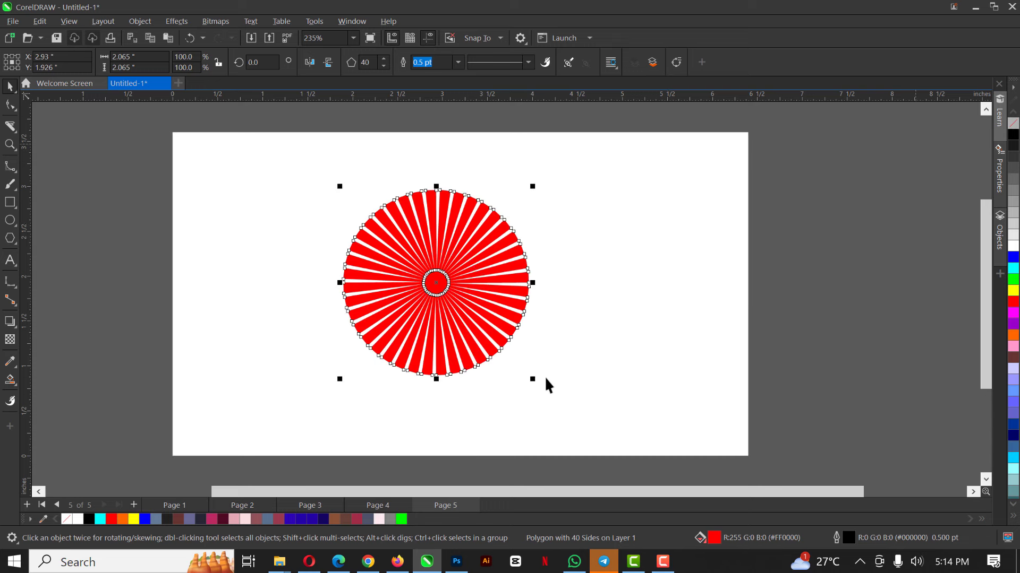
Enlarge the red polygon from its centre to about 2.63 inches across and set its number of points to 20
drag(532, 379, 550, 414)
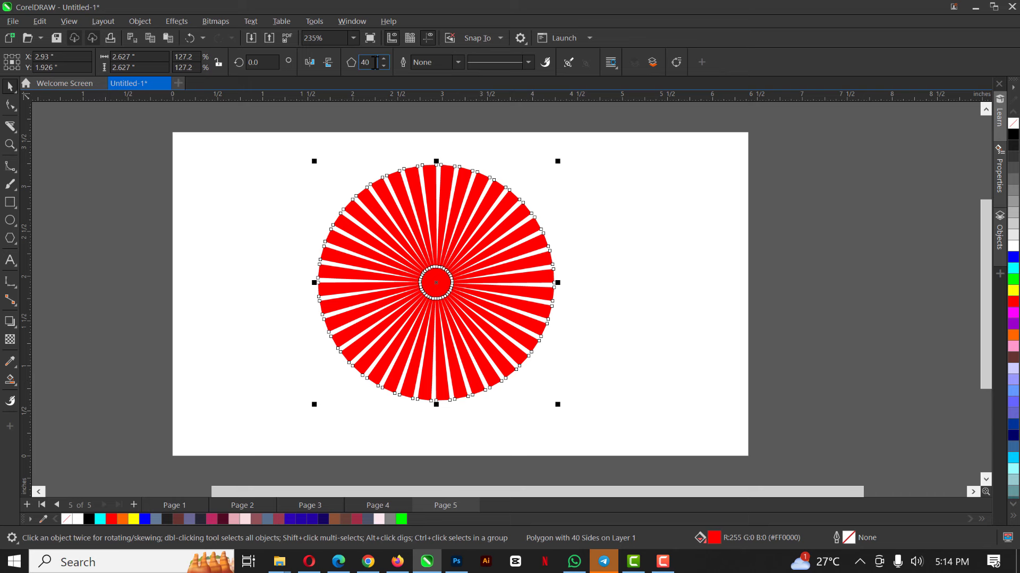
text(2)
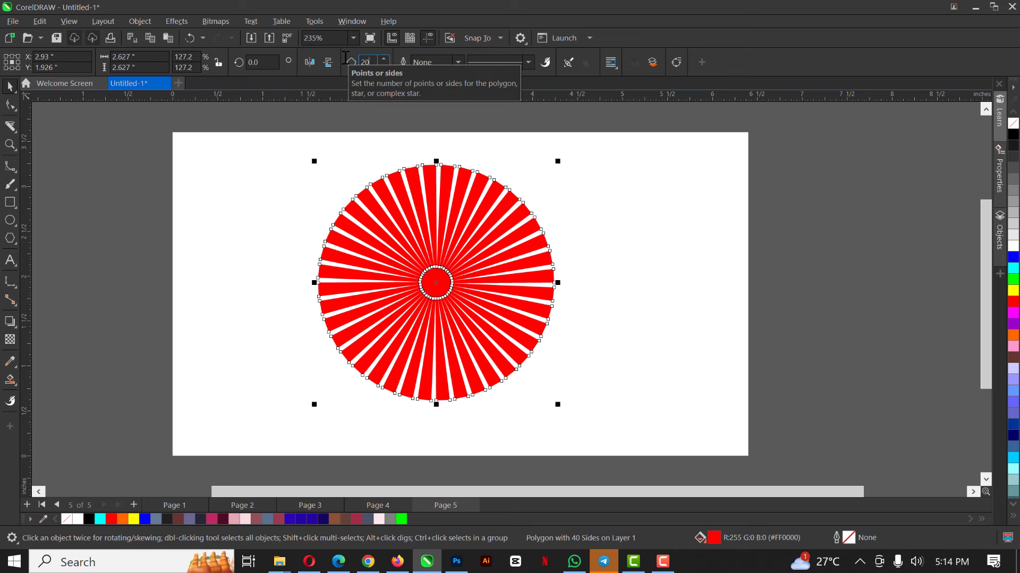
key(Return)
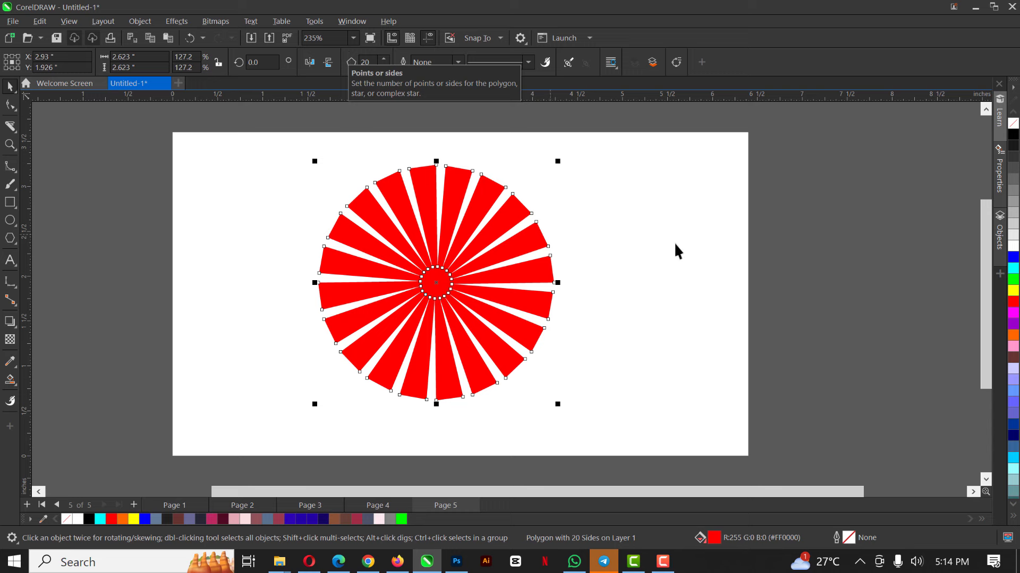
Delete the red wedge-shaped polygon from Page 5
key(Tab)
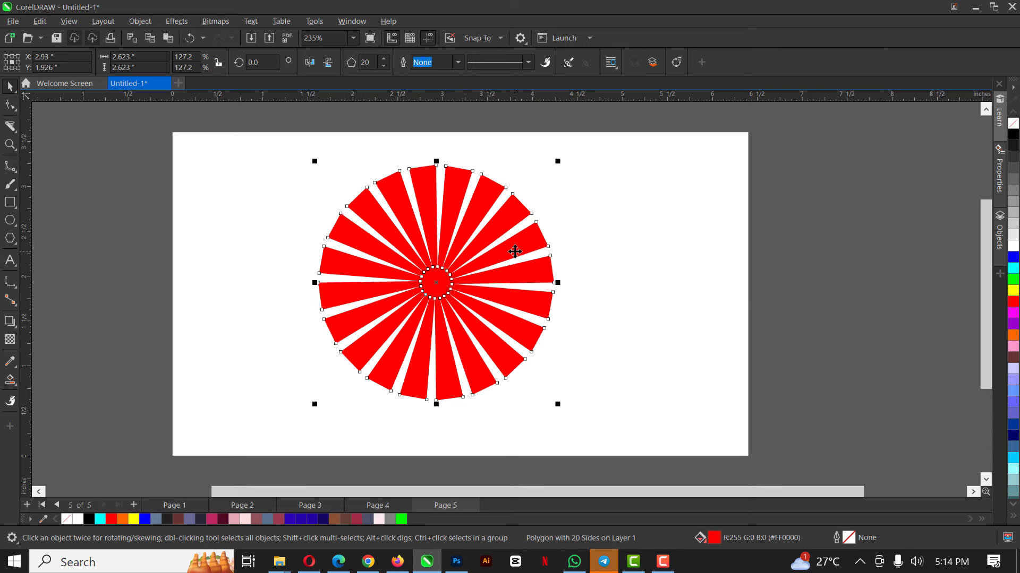
key(Delete)
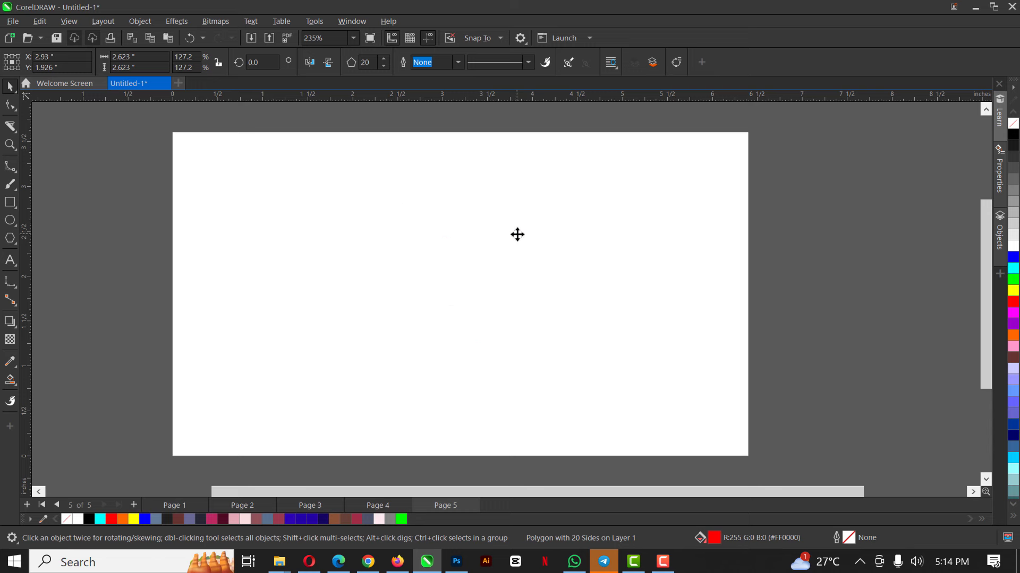
Draw a five-pointed star about 1.07 by 1.01 inches near the centre of Page 5 and fill it with green
click(9, 243)
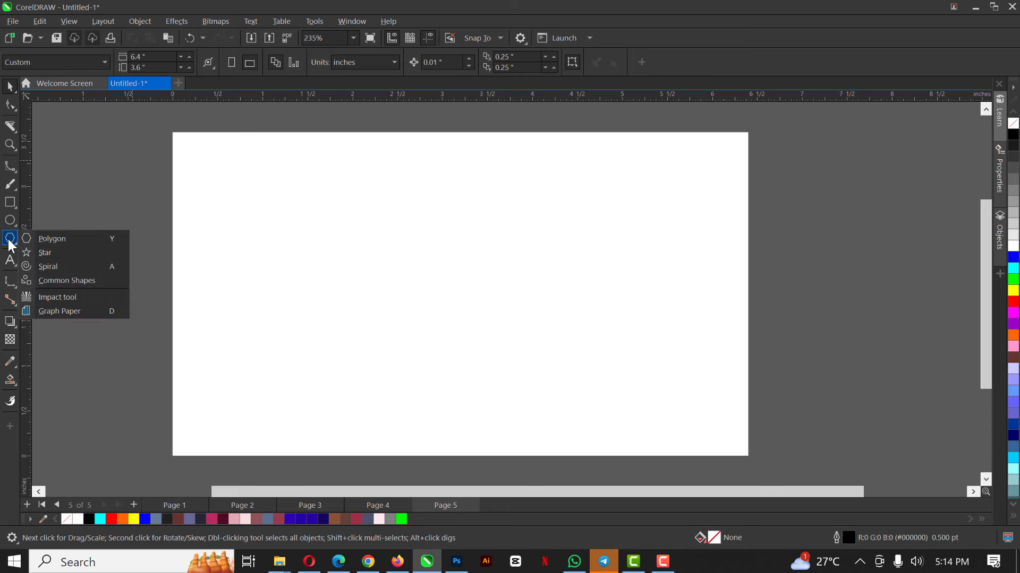
click(48, 252)
drag(388, 250, 491, 345)
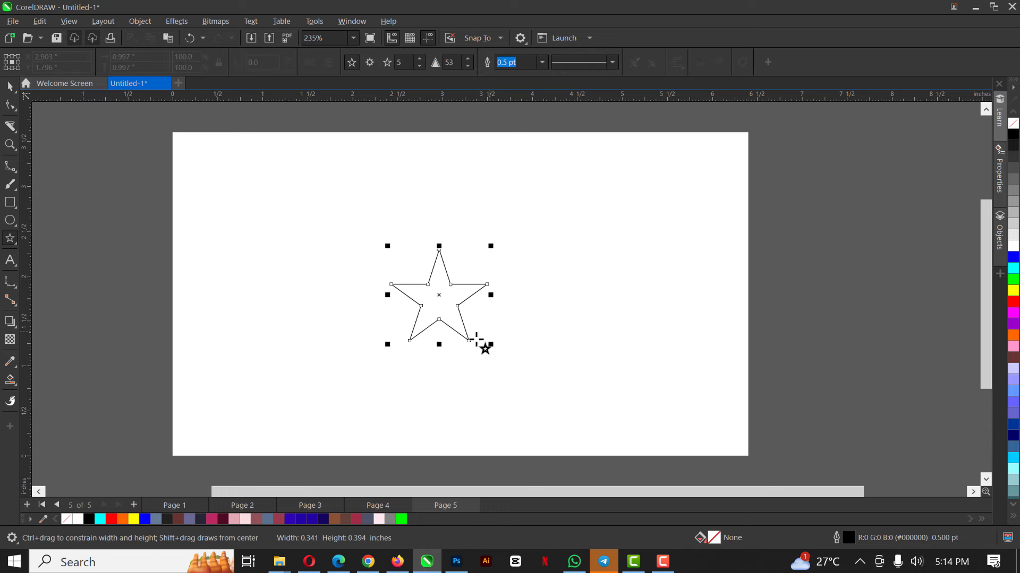
click(1014, 280)
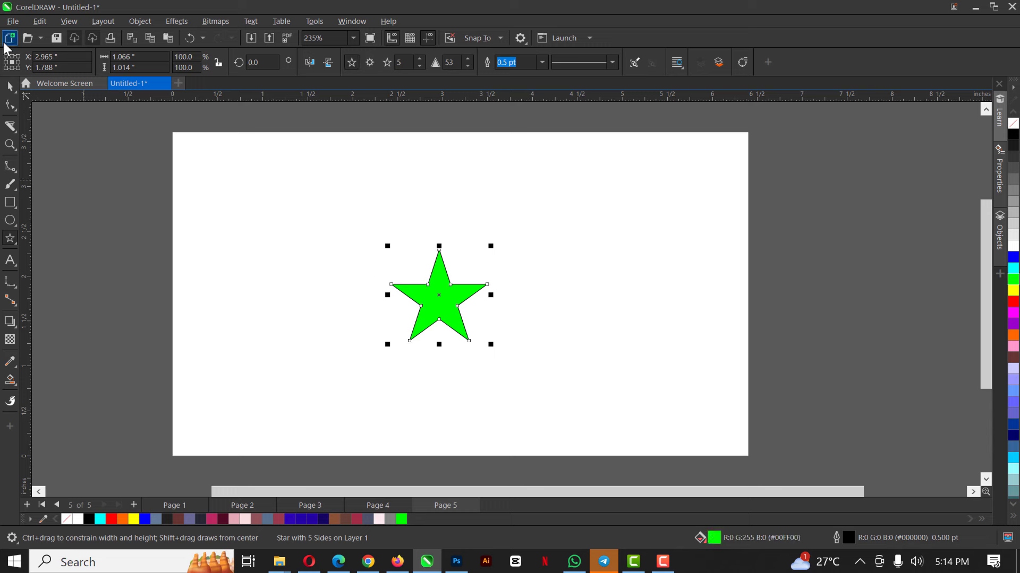
Adjust the green star's inner nodes with the Shape tool, bringing its sharpness to about 60
click(11, 106)
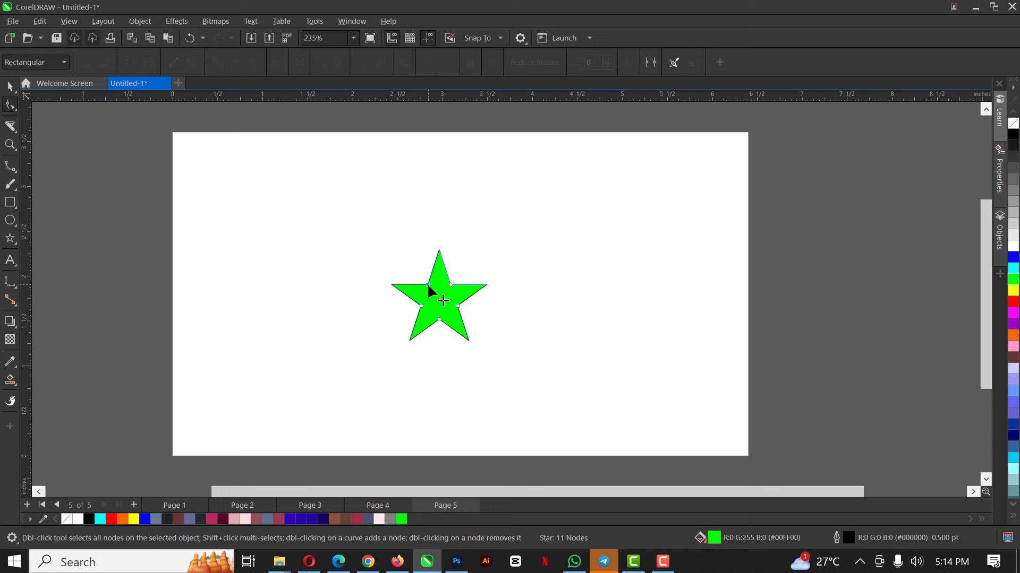
drag(428, 285, 430, 291)
scroll(442, 302, up, 6)
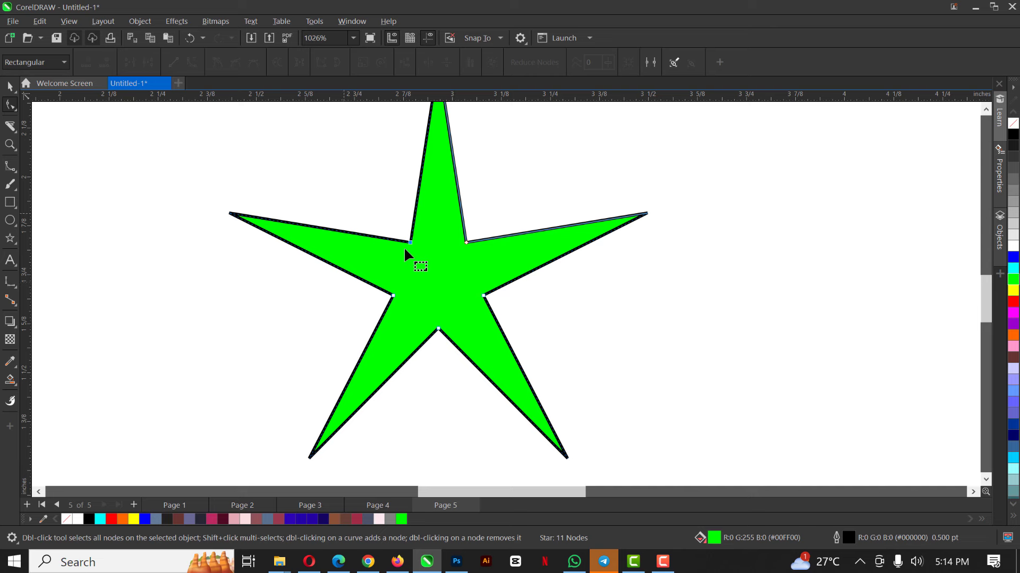
drag(412, 240, 406, 216)
drag(400, 292, 398, 293)
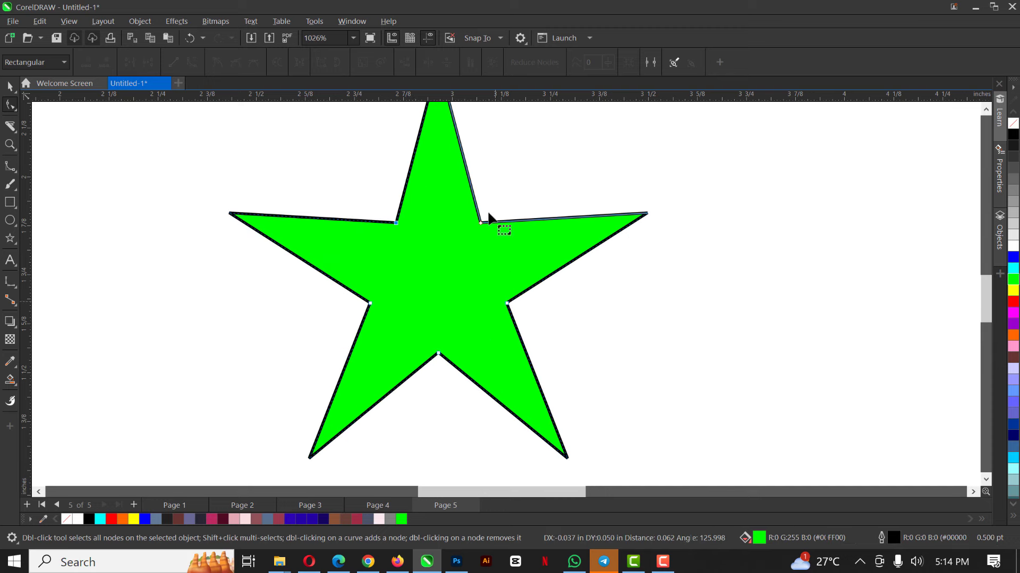
scroll(489, 217, down, 1)
click(485, 228)
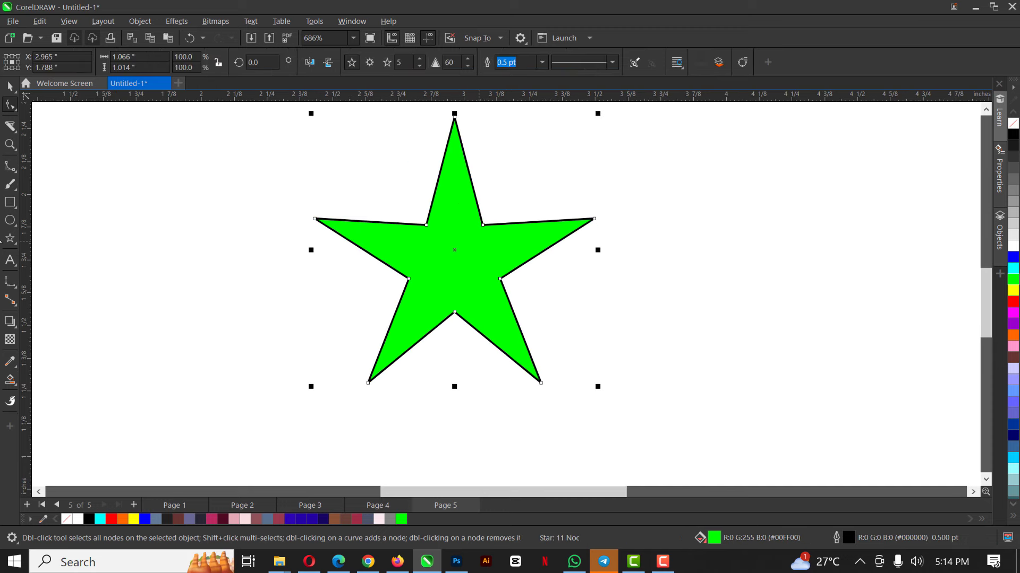
Set the green star's number of points to 21
click(9, 238)
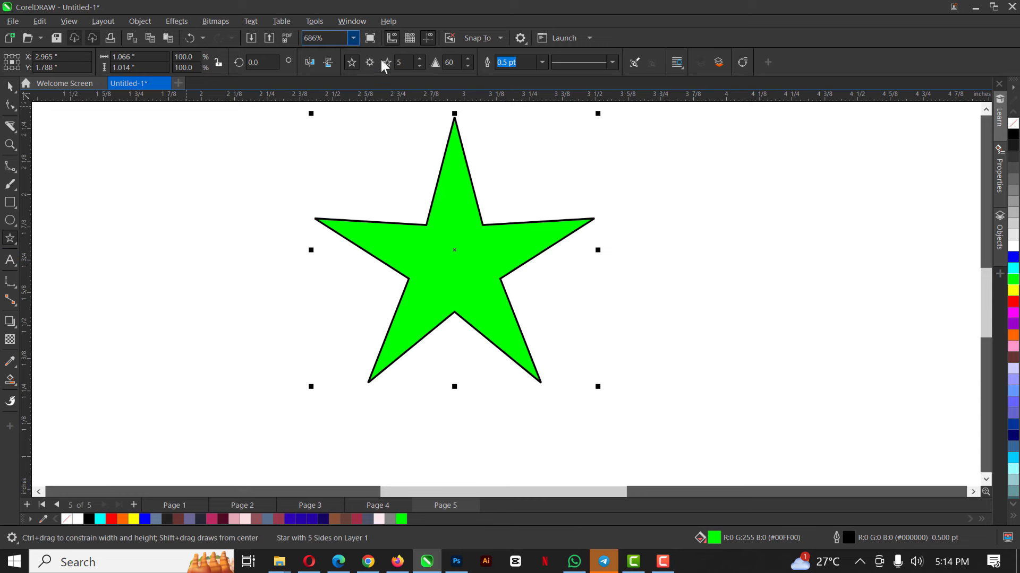
click(420, 59)
click(419, 59)
click(420, 59)
click(419, 59)
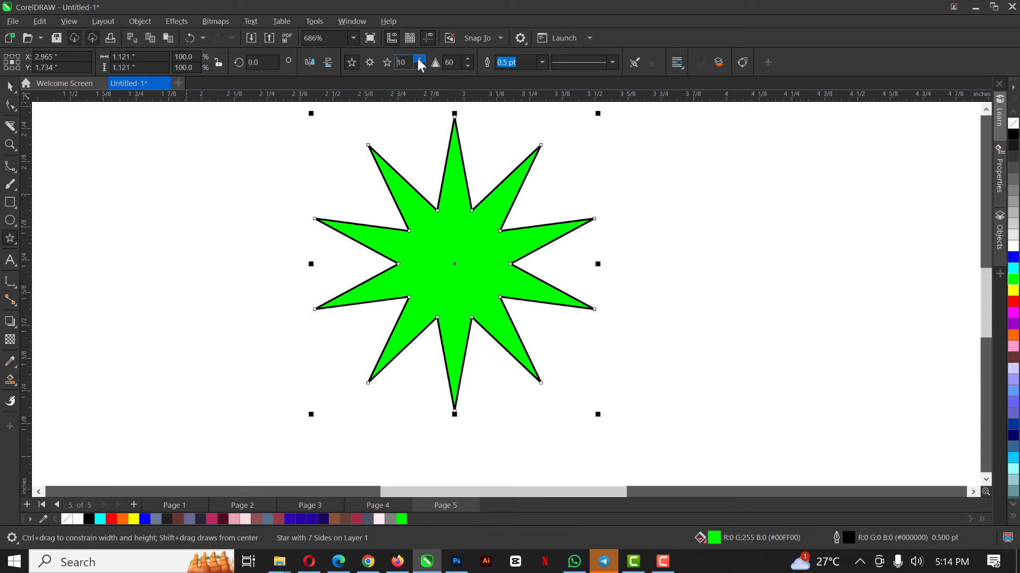
click(419, 59)
click(420, 59)
click(419, 60)
click(420, 59)
click(420, 60)
click(419, 59)
click(419, 59)
click(420, 60)
click(419, 60)
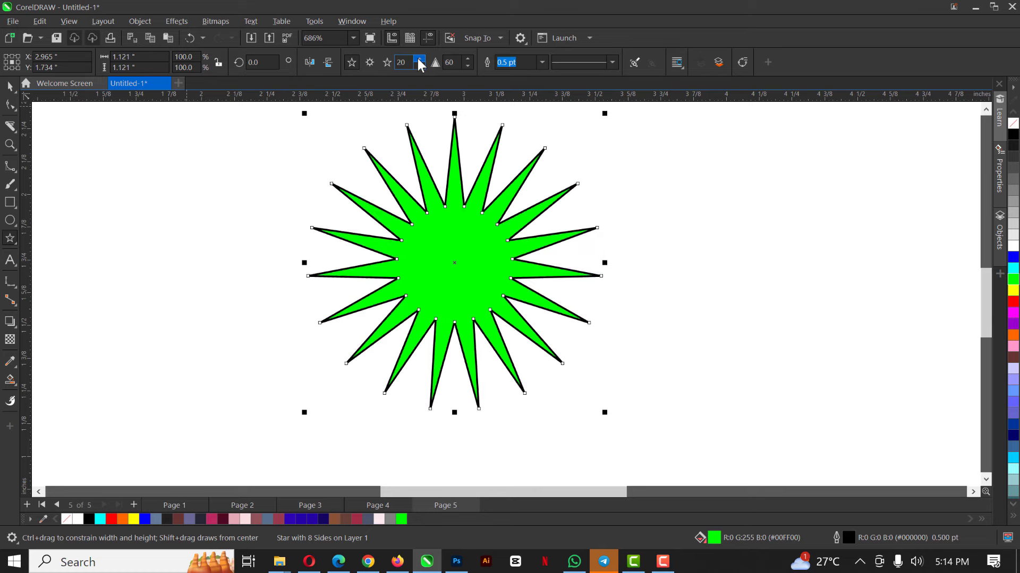
click(419, 60)
click(420, 60)
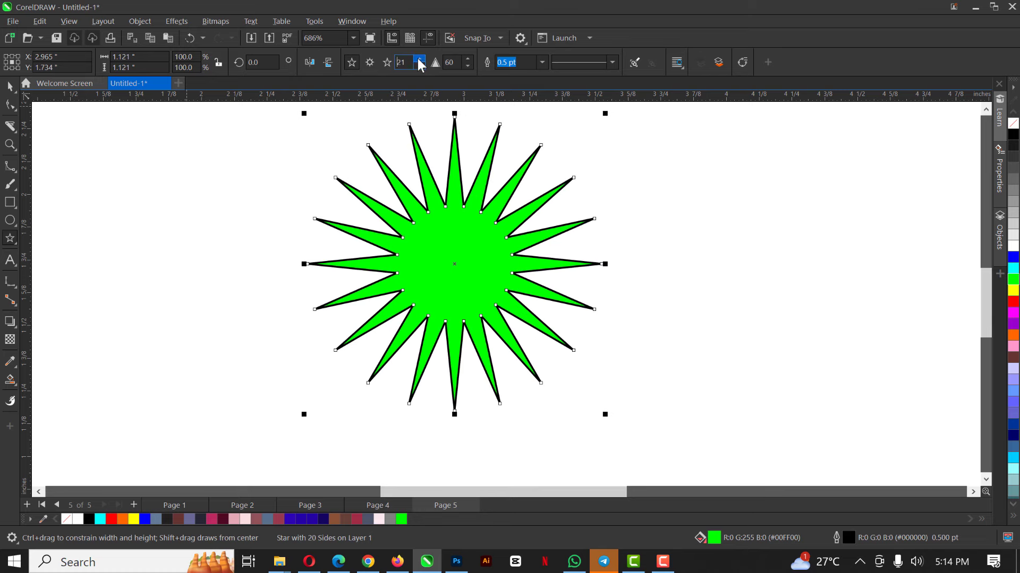
Pull the 21-point star's inner nodes toward its centre with the Shape tool, to a sharpness of about 79
click(11, 107)
drag(429, 208, 441, 236)
key(space)
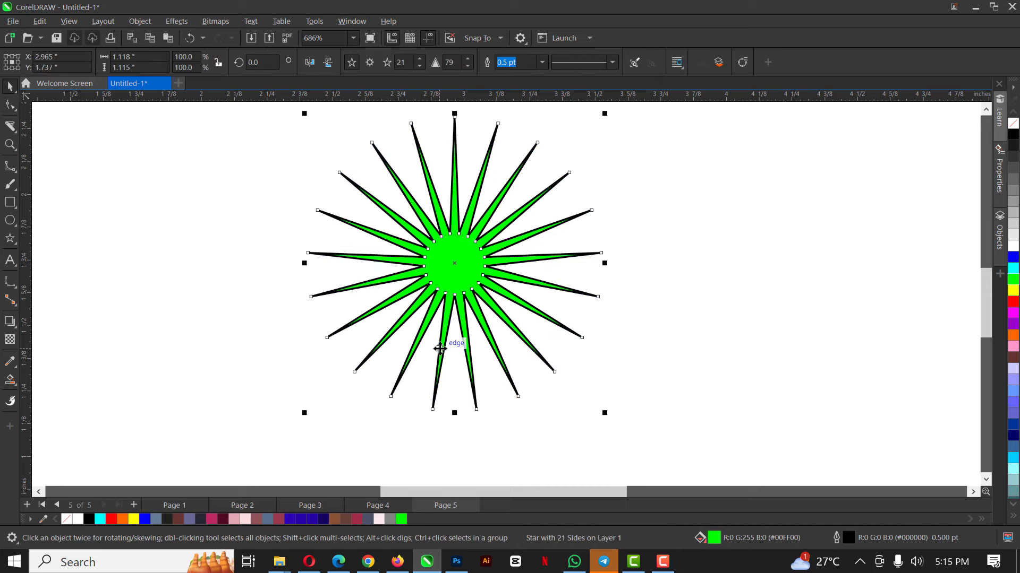
click(494, 251)
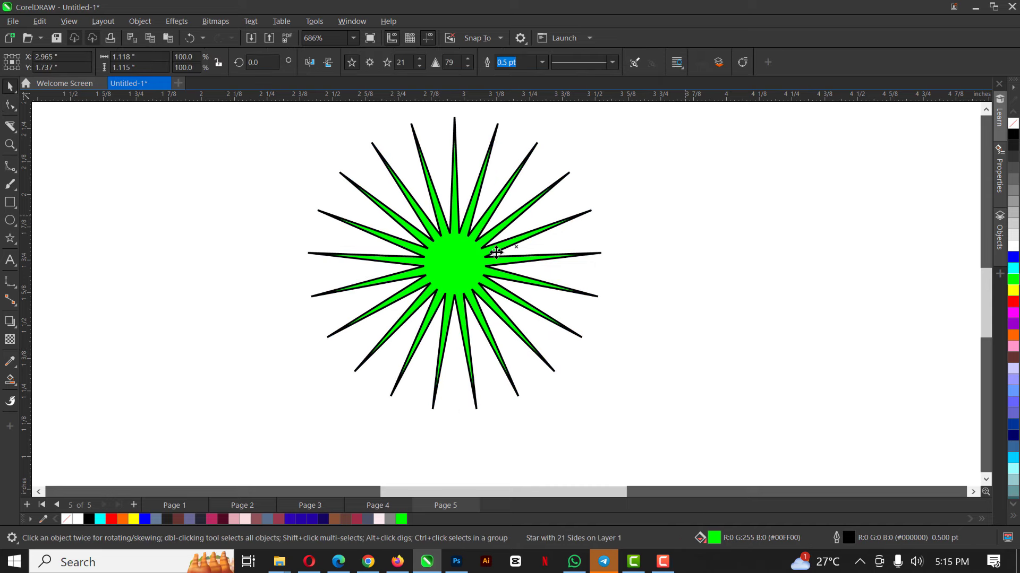
Remove the outline from the green starburst
scroll(495, 253, down, 3)
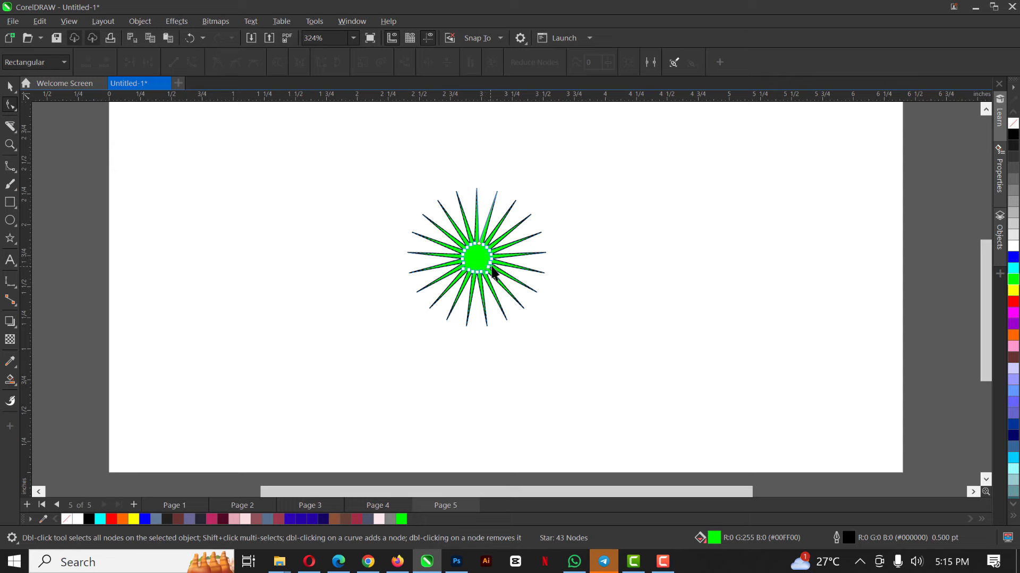
key(space)
right_click(1013, 124)
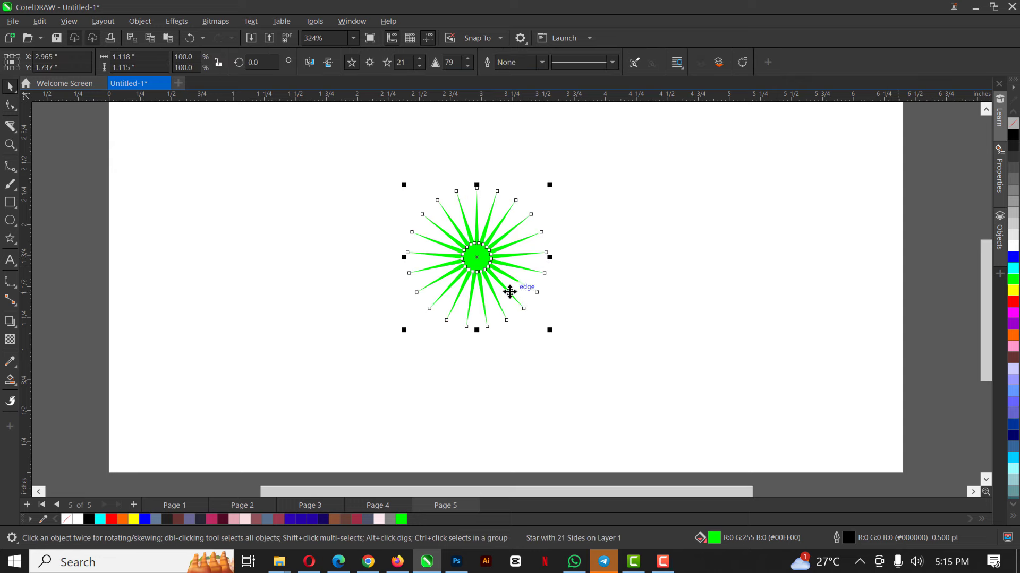
Delete the green starburst from Page 5
scroll(492, 257, up, 2)
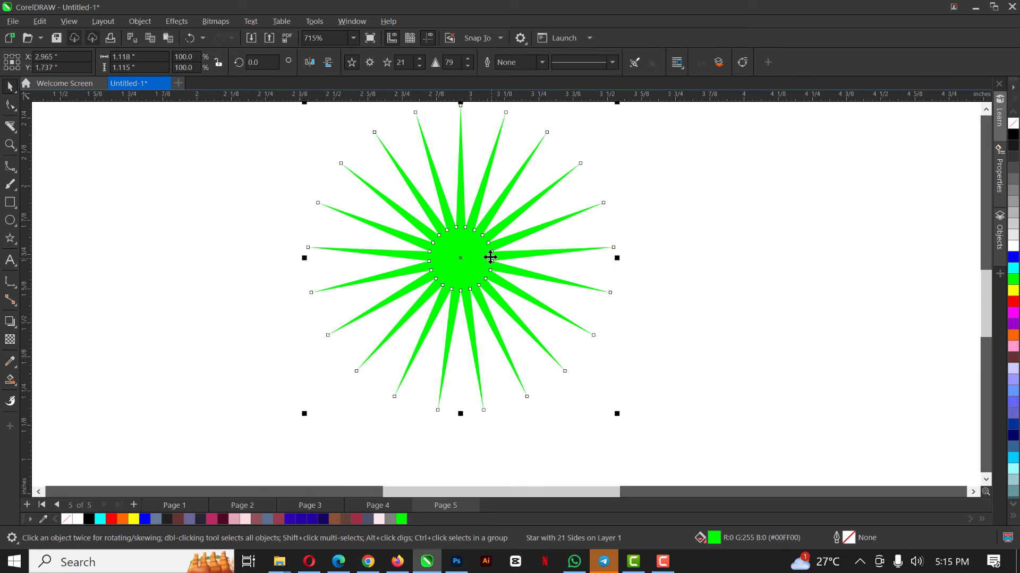
key(Delete)
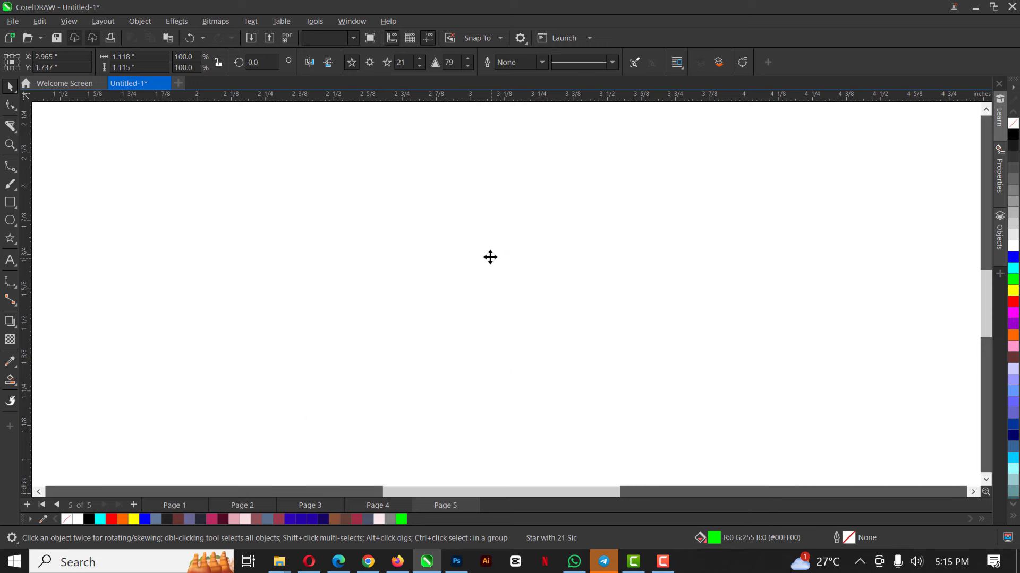
scroll(158, 214, down, 1)
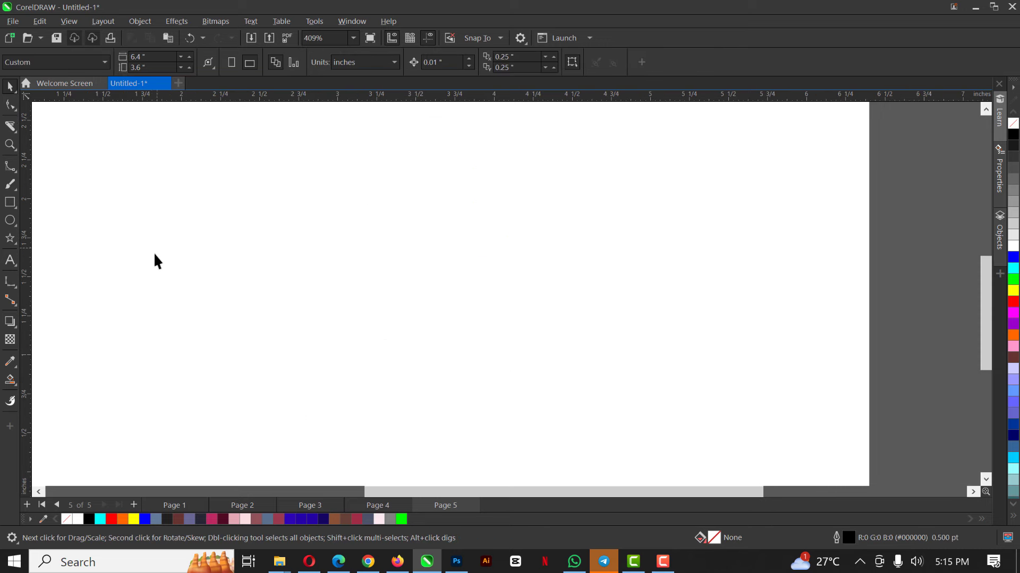
Add the artistic text "GAHAJJJJ" to Page 5 in 24 pt Arial
click(9, 259)
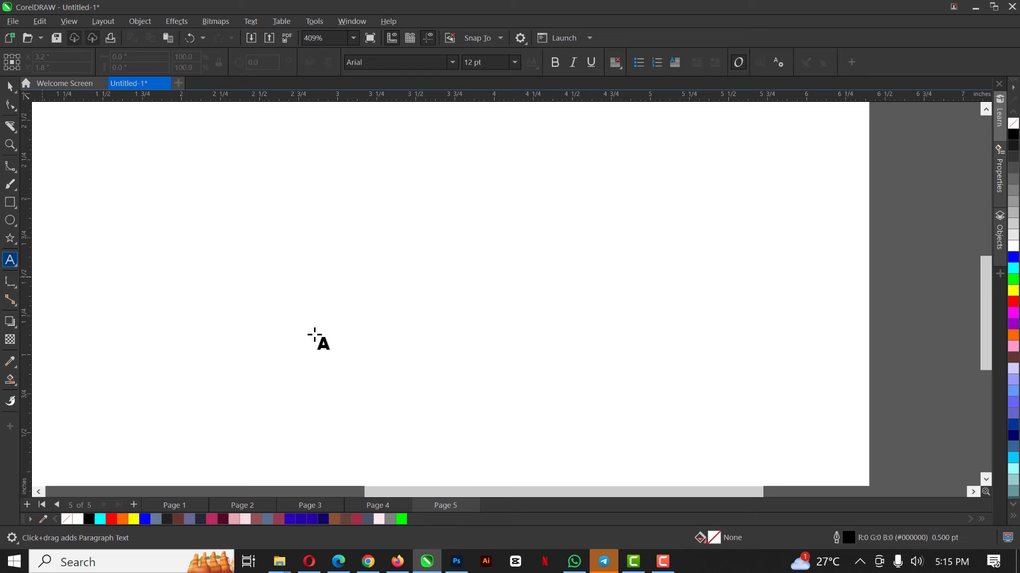
click(315, 335)
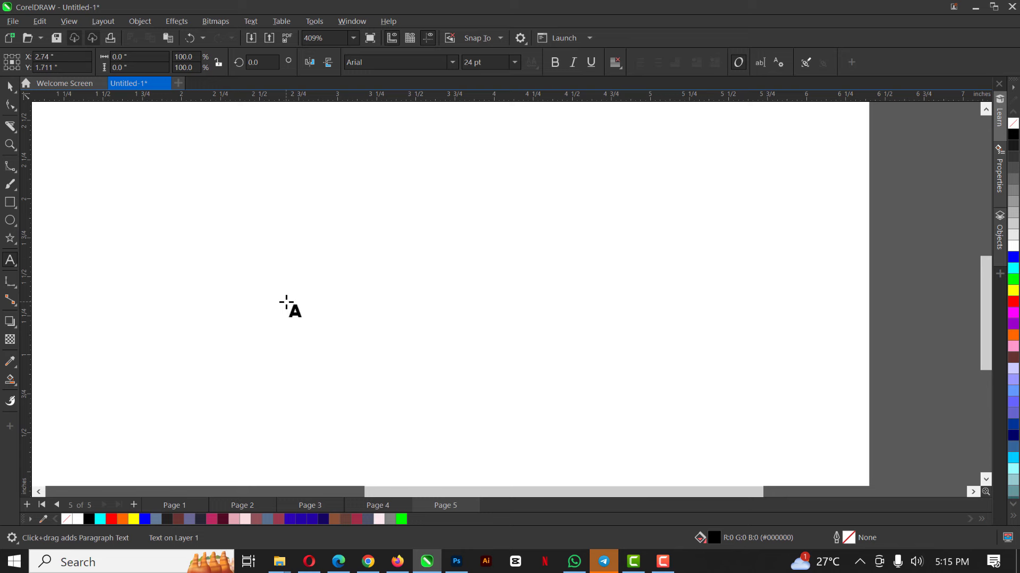
text(GAHAJ)
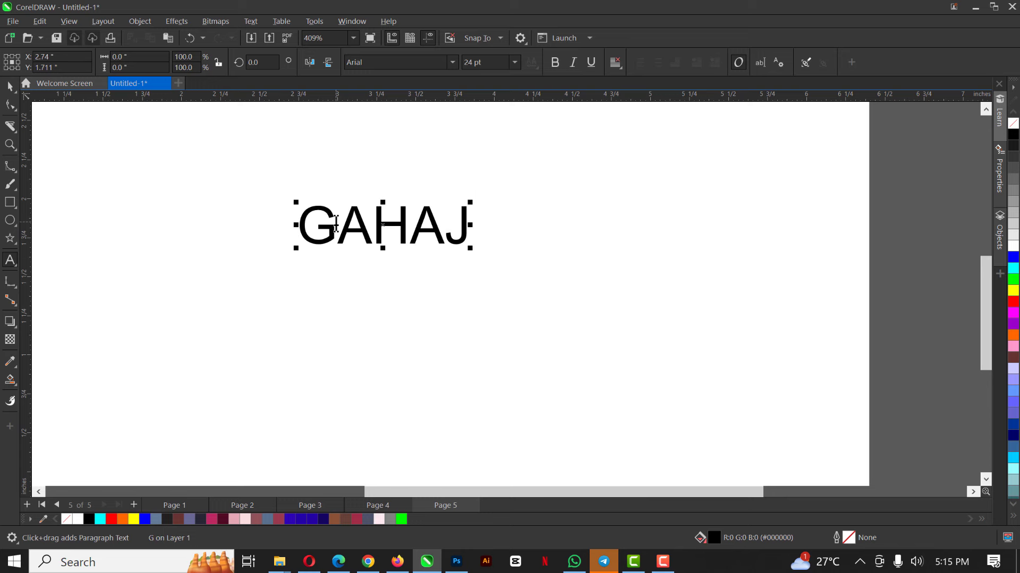
text(JJJ)
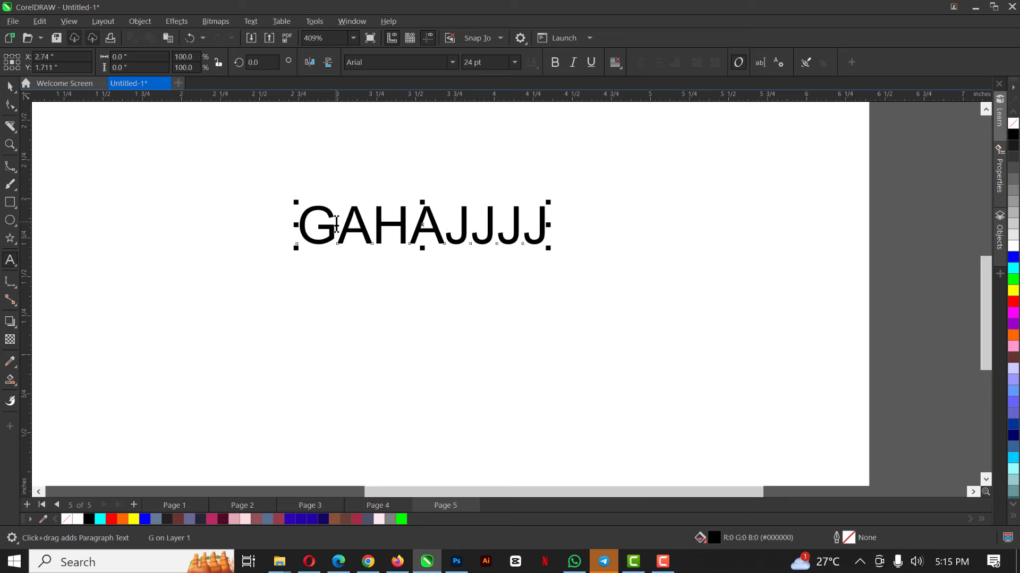
key(ctrl+space)
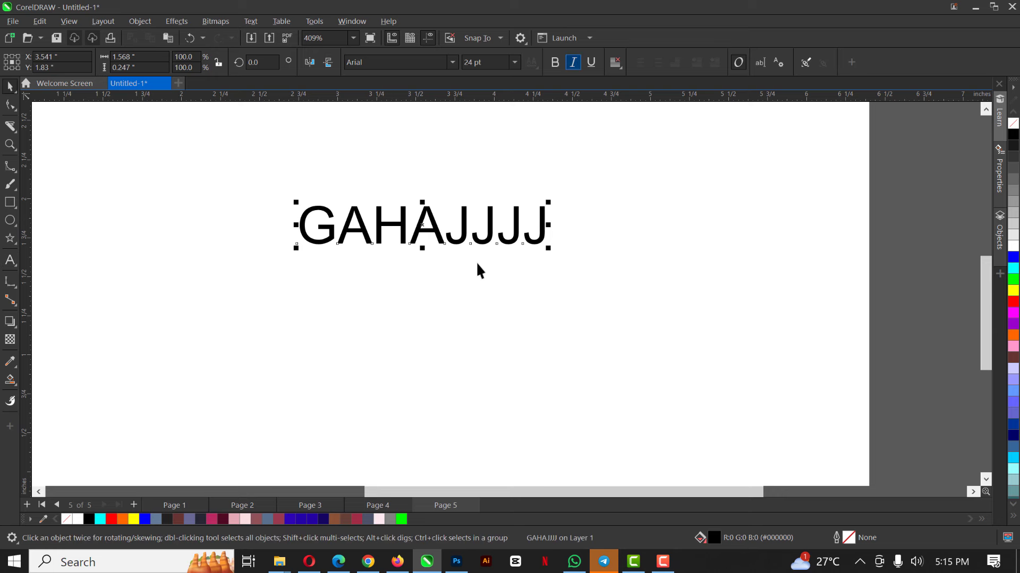
Delete the "GAHAJJJJ" text from the page
scroll(474, 238, down, 1)
scroll(474, 237, down, 2)
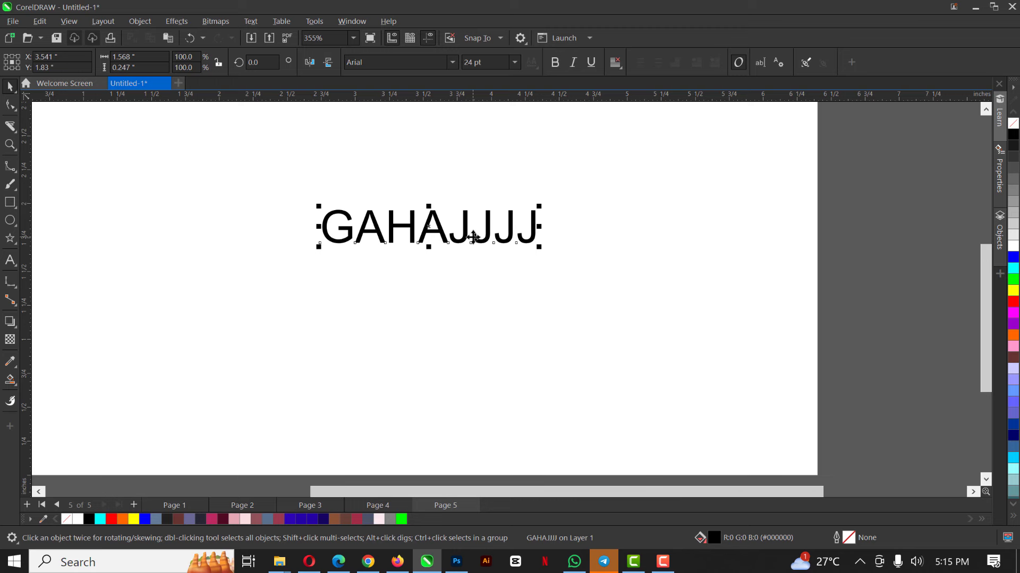
key(Delete)
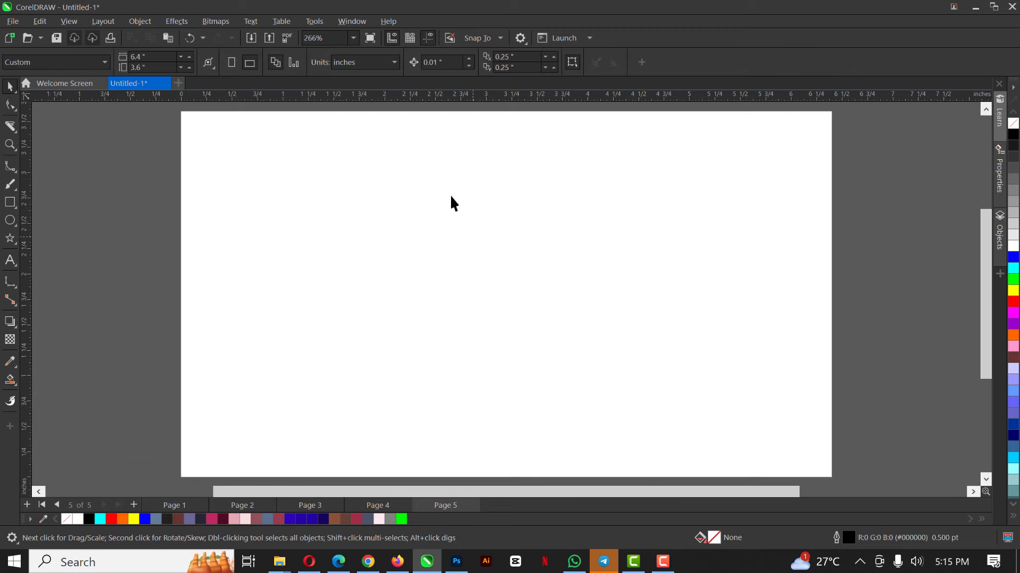
Try a bottom perspective, an inner bottom and the Inner Top Left shadow preset on the blue rectangle
click(11, 324)
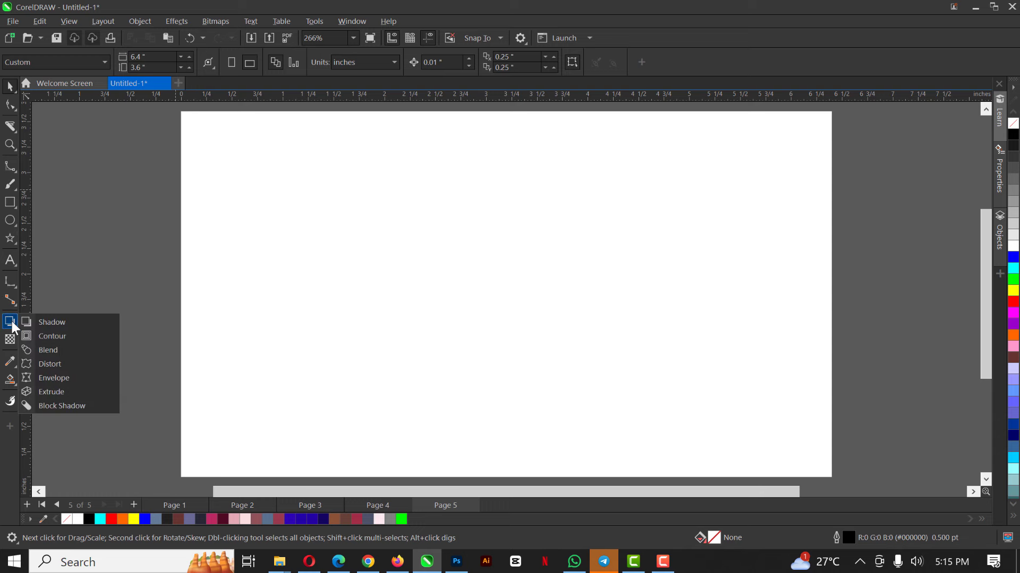
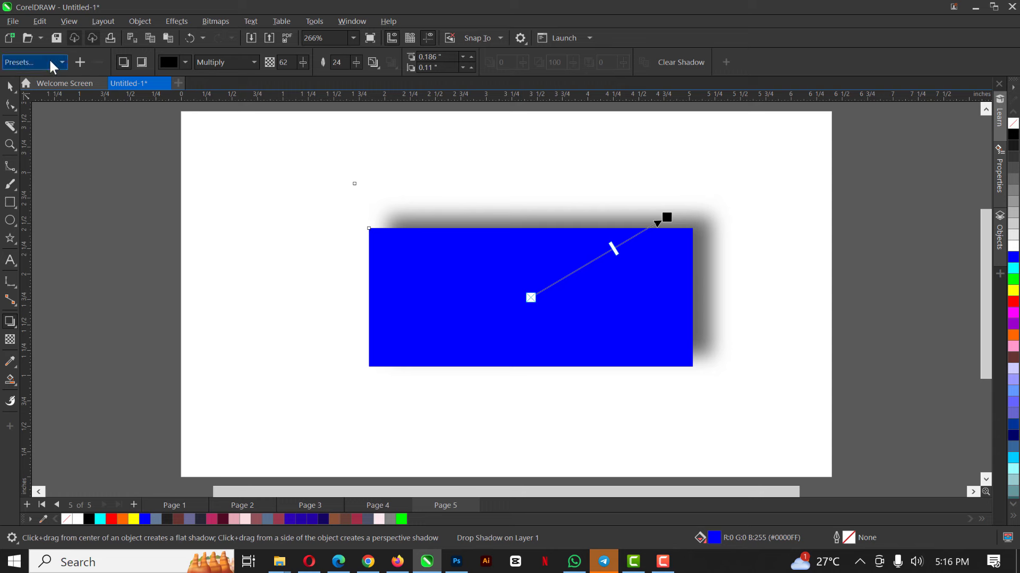
click(49, 58)
click(49, 135)
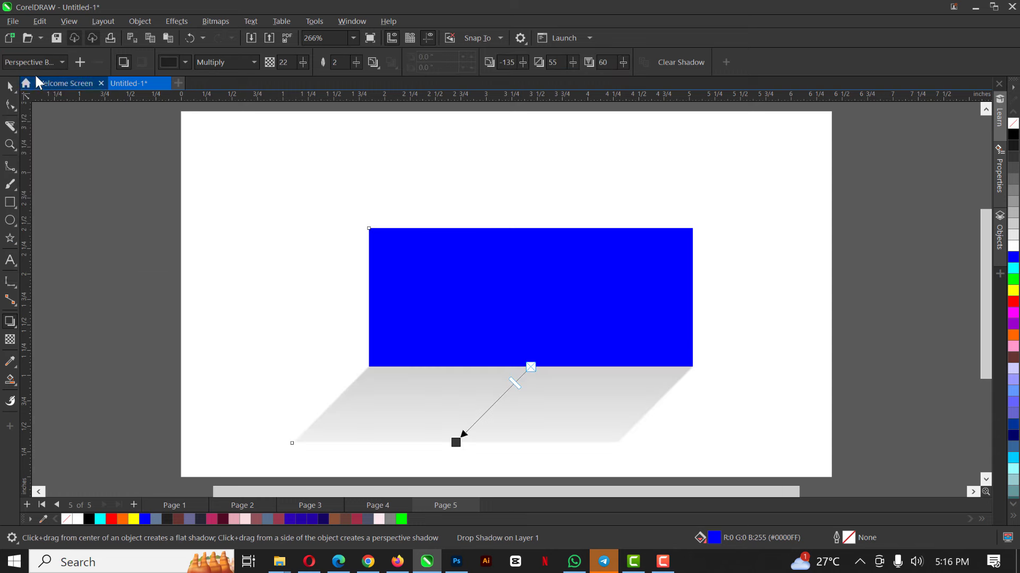
click(48, 62)
click(54, 222)
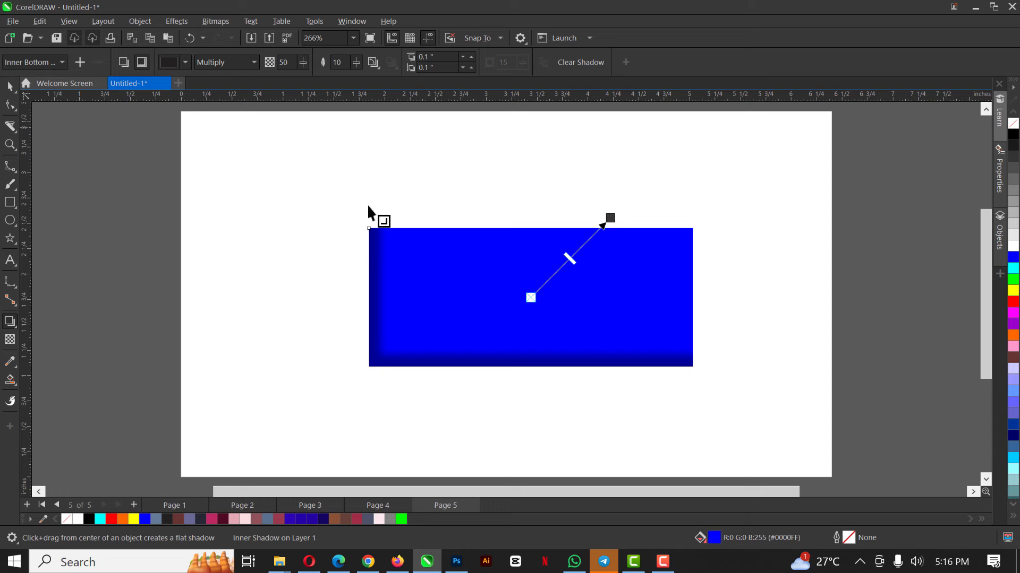
click(63, 63)
click(49, 256)
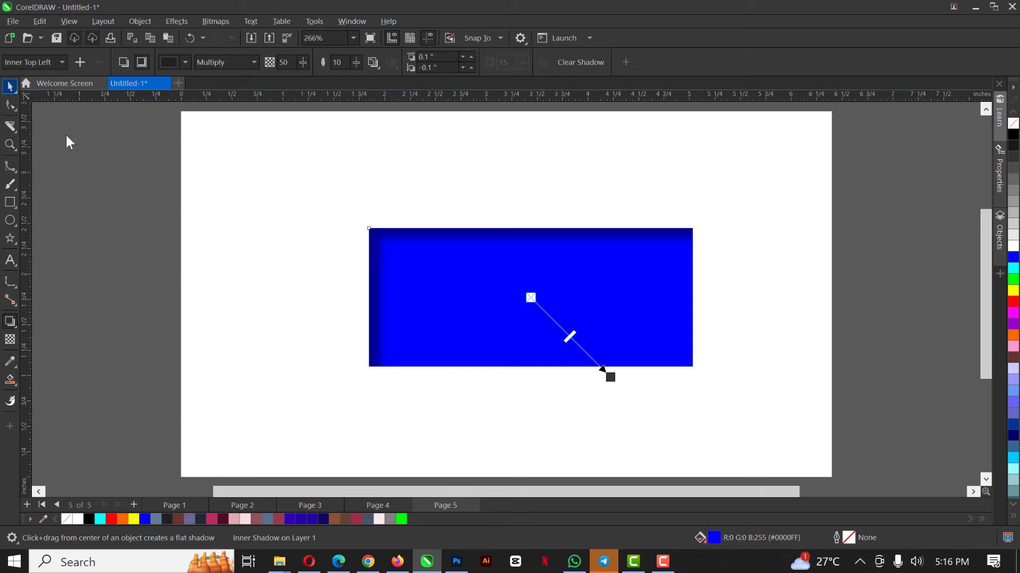
Undo all the shadow edits on the blue rectangle, back to the plain shape without a shadow
key(ctrl+z)
key(ctrl+z)
key(ctrl+z)
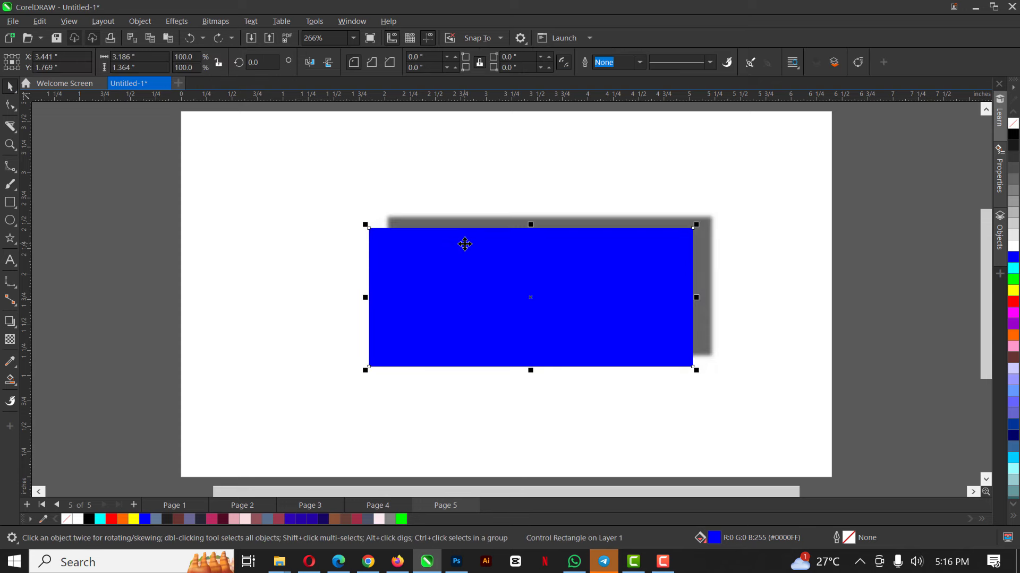
key(ctrl+z)
key(ctrl+z)
key(ctrl+z)
key(ctrl+z)
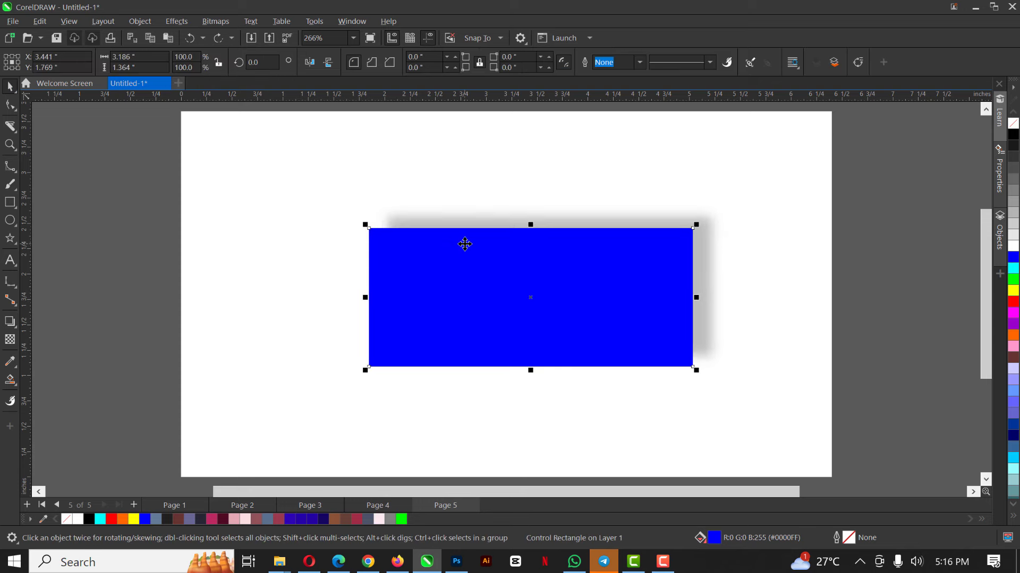
key(ctrl+z)
key(ctrl+z)
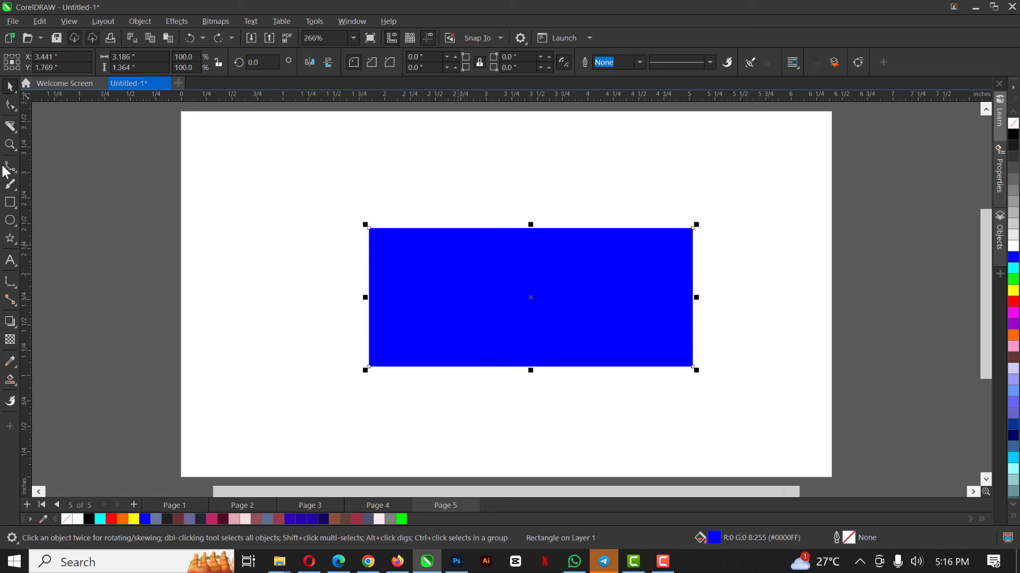
Add a drop shadow to the blue rectangle, offset about 0.28 inches above it
click(10, 321)
drag(530, 229, 533, 200)
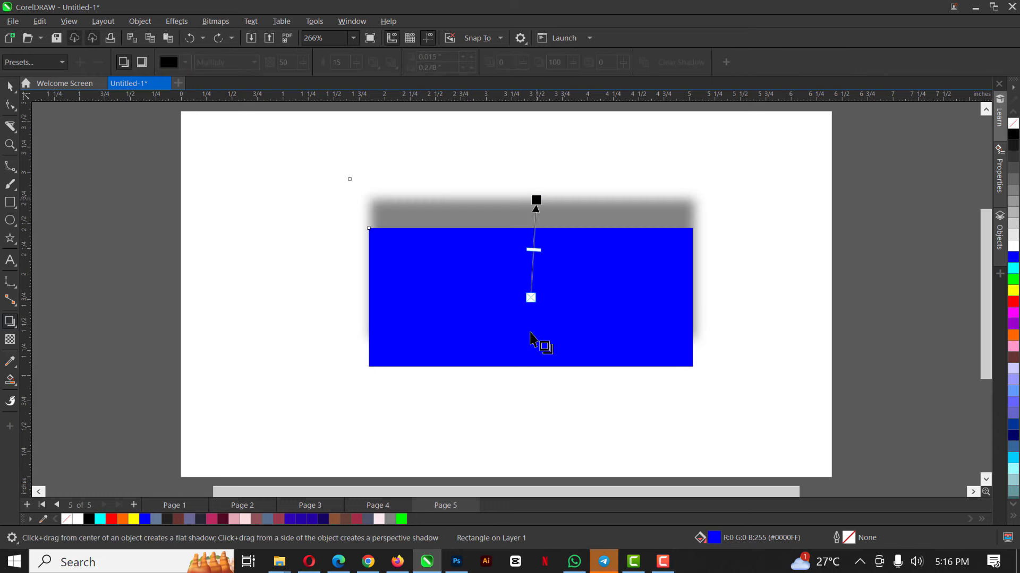
key(space)
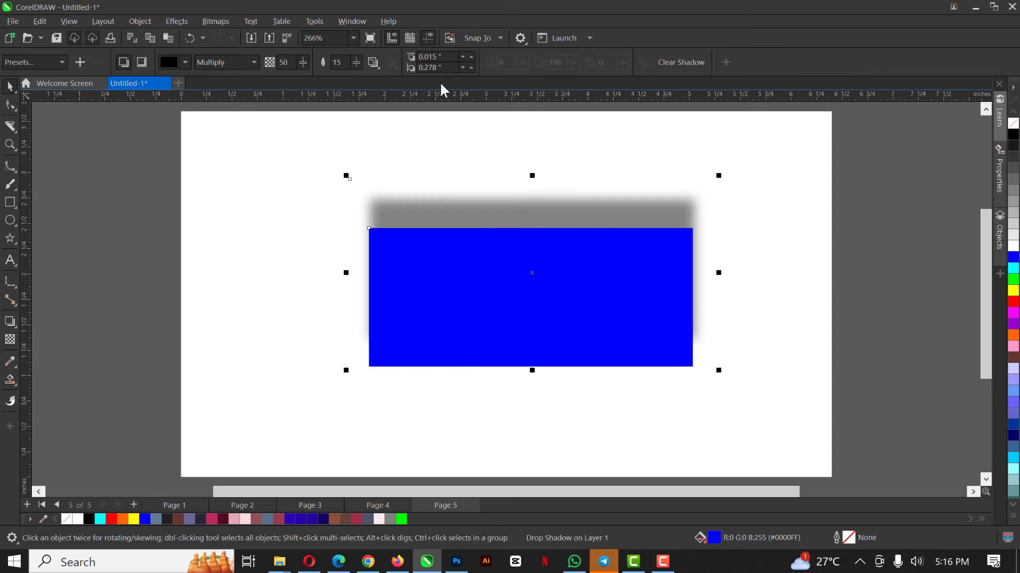
Clear the blue rectangle's drop shadow and give it an outside contour with 3 steps at a 0.079 inch offset
click(688, 62)
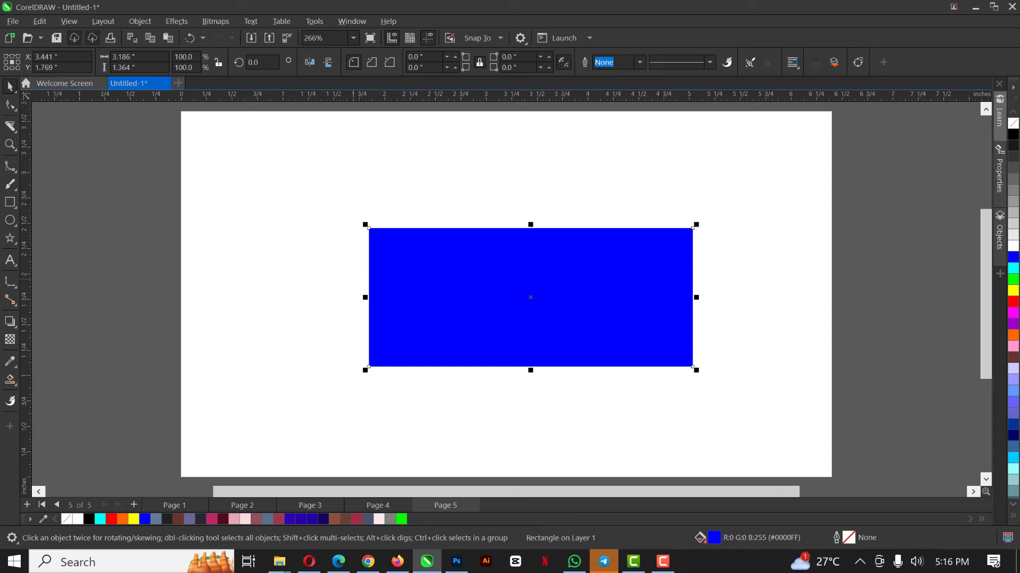
click(9, 325)
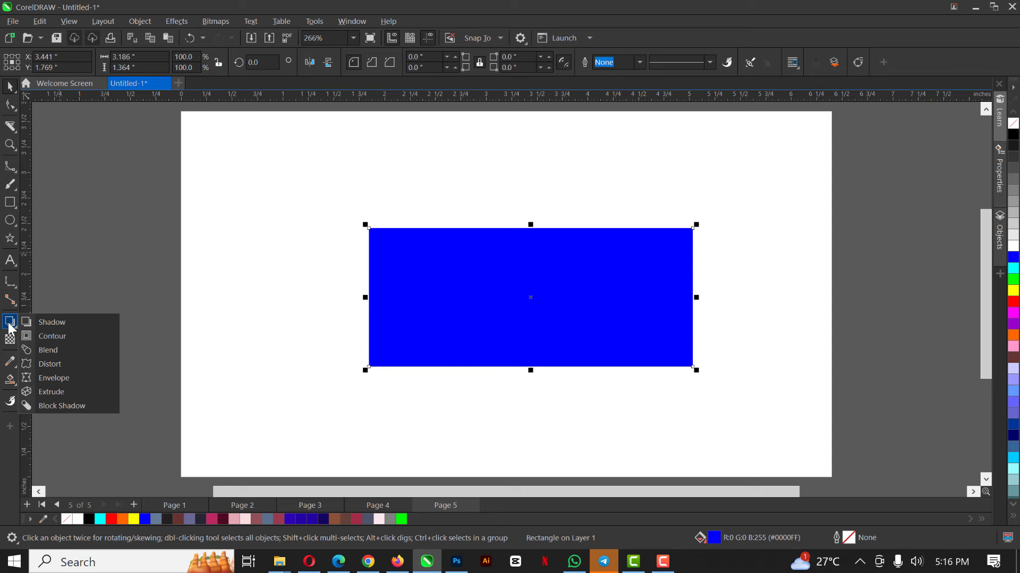
click(9, 326)
click(11, 321)
click(39, 340)
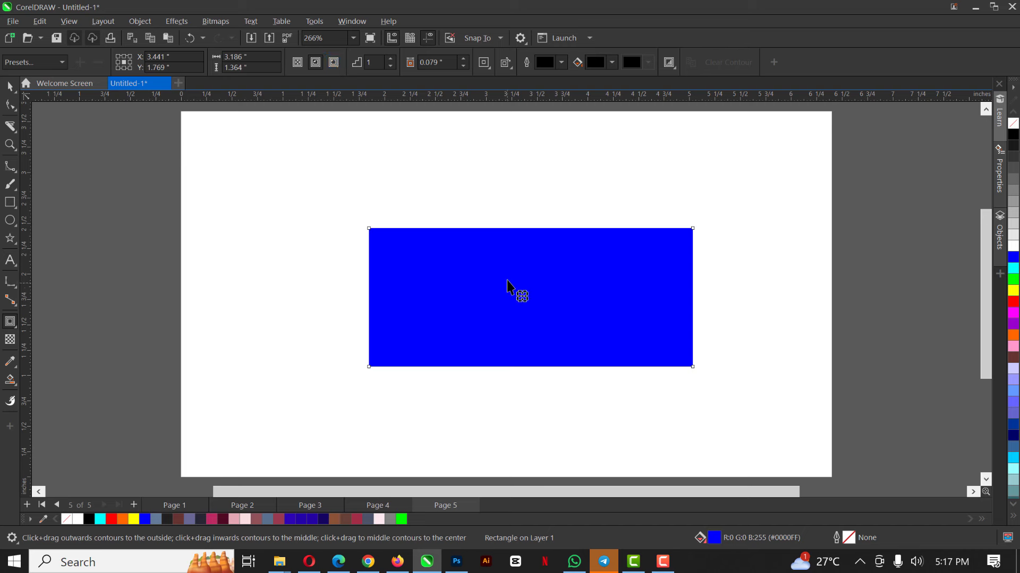
click(333, 63)
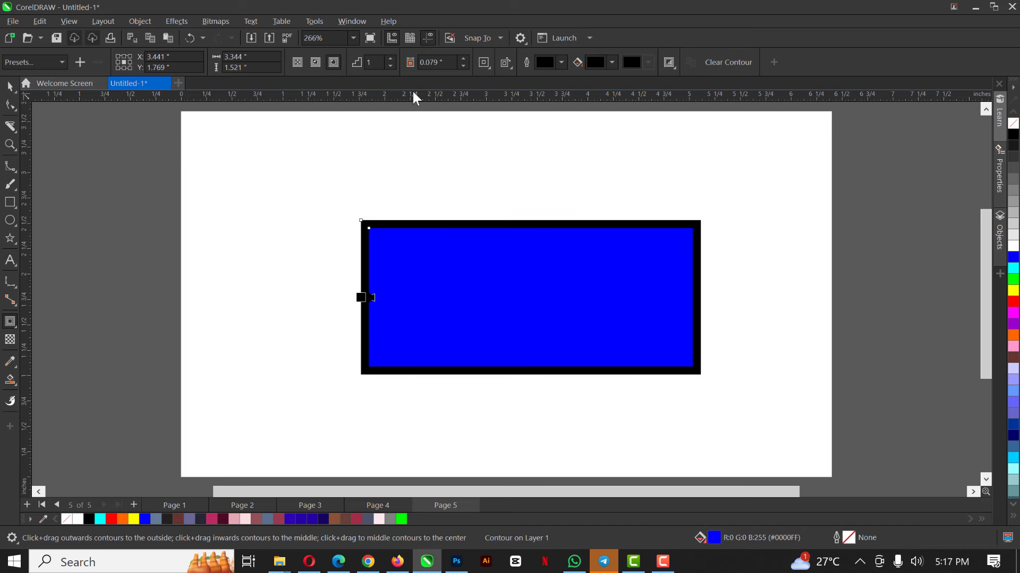
click(390, 59)
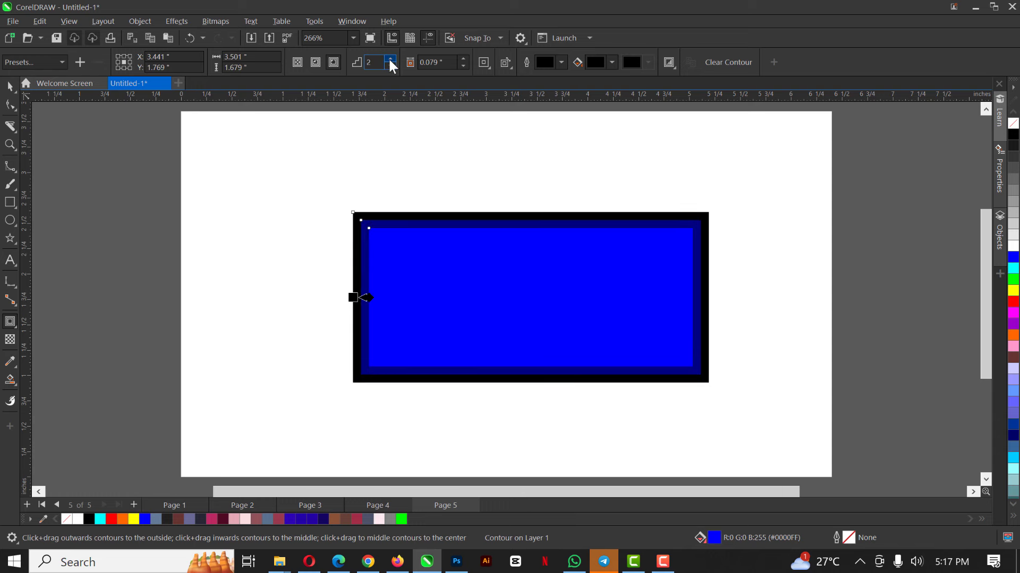
click(390, 60)
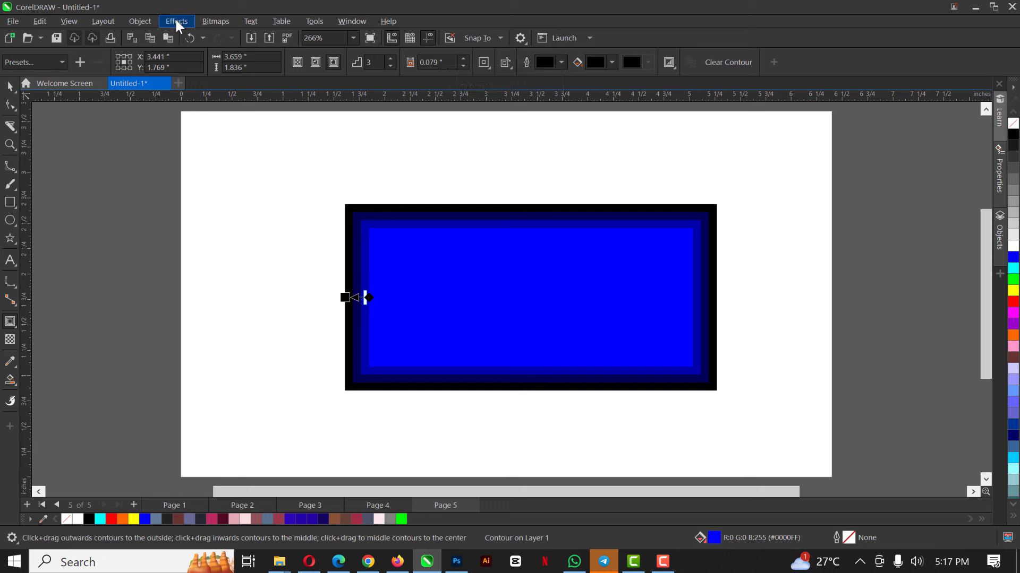
Break the contour apart from the blue rectangle and ungroup the three contour rectangles
click(140, 21)
click(184, 304)
click(9, 87)
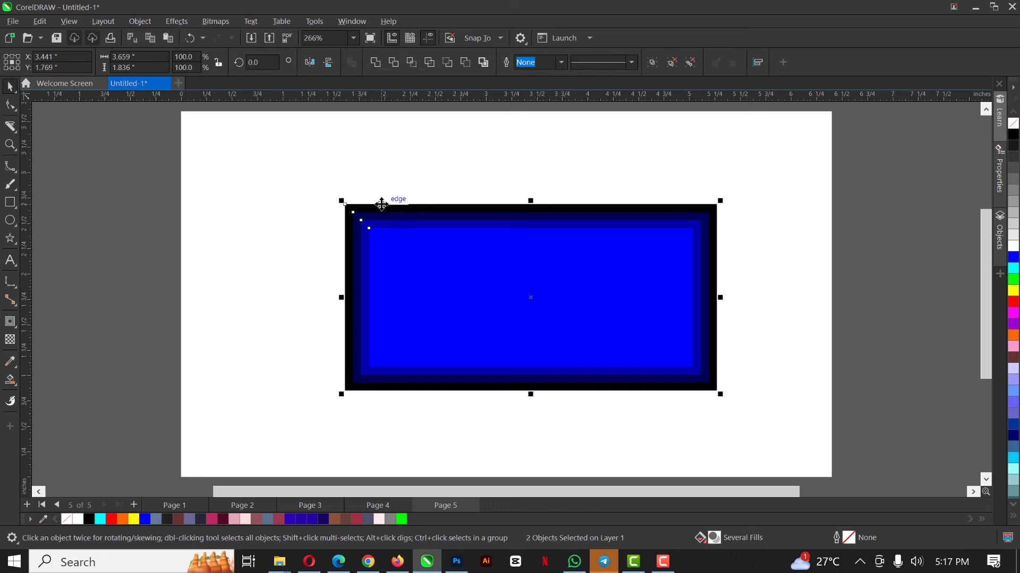
click(385, 181)
click(382, 212)
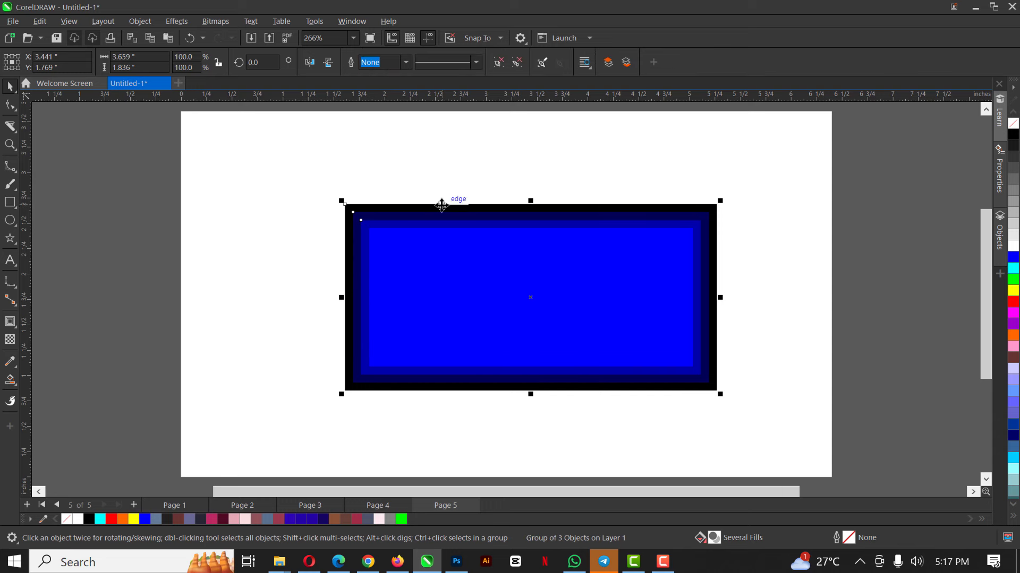
click(520, 66)
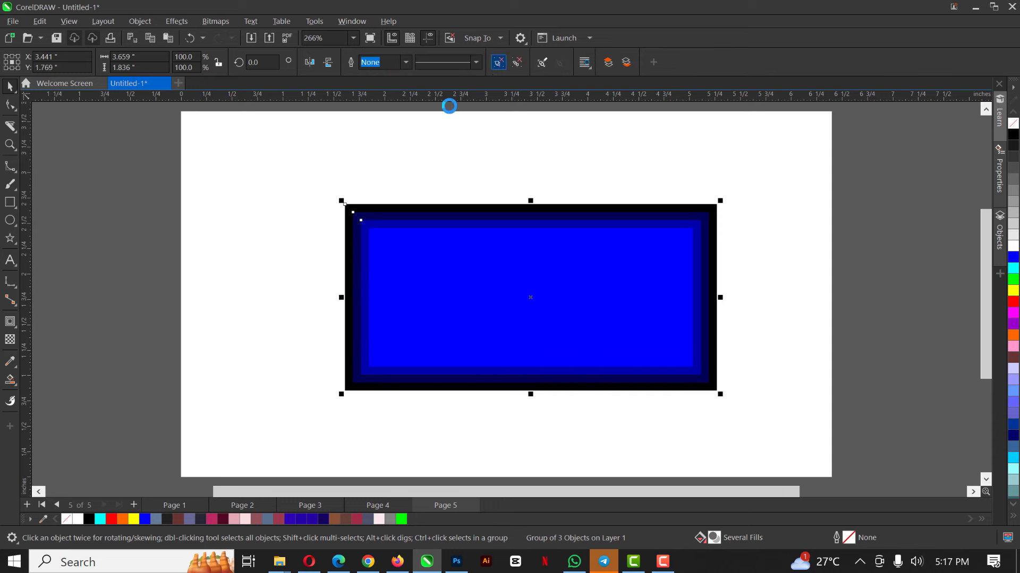
Fill the outermost contour rectangle with orange and the two contour rectangles inside it with yellow
click(384, 214)
click(1013, 335)
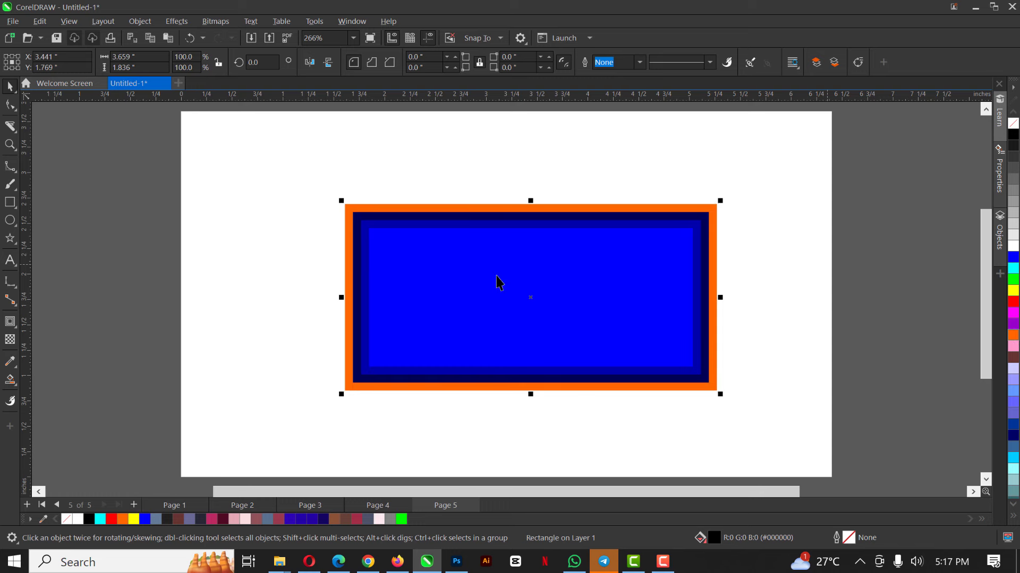
click(400, 222)
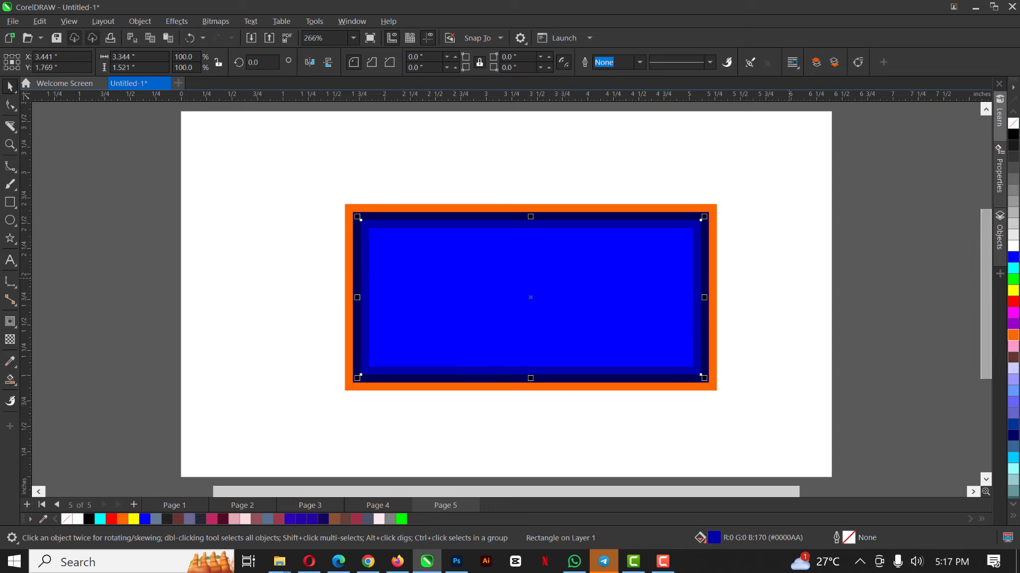
click(1013, 290)
click(413, 215)
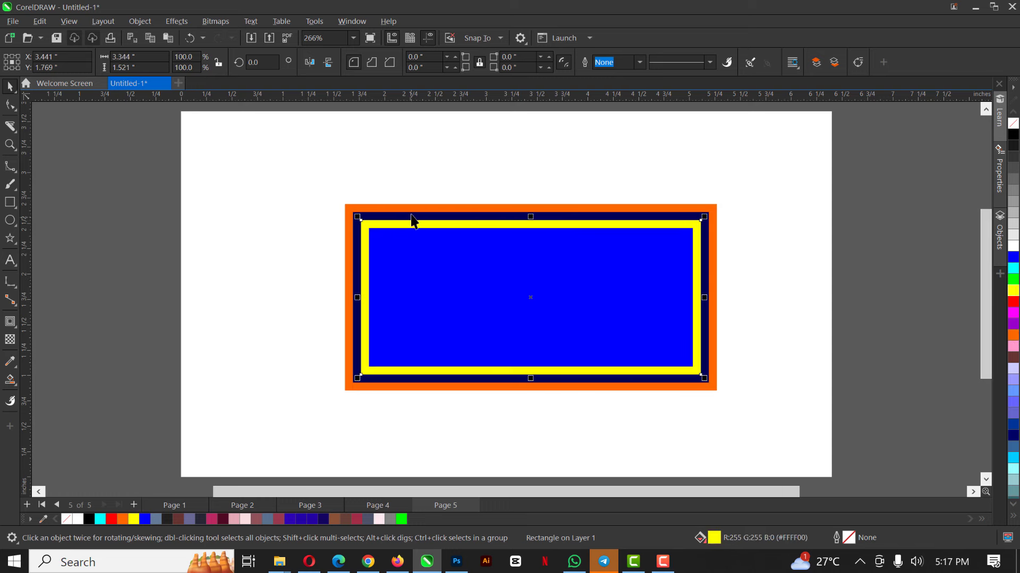
click(1013, 291)
Recolor the innermost contour rectangle brown and the central blue rectangle dark gray (#333333)
click(469, 229)
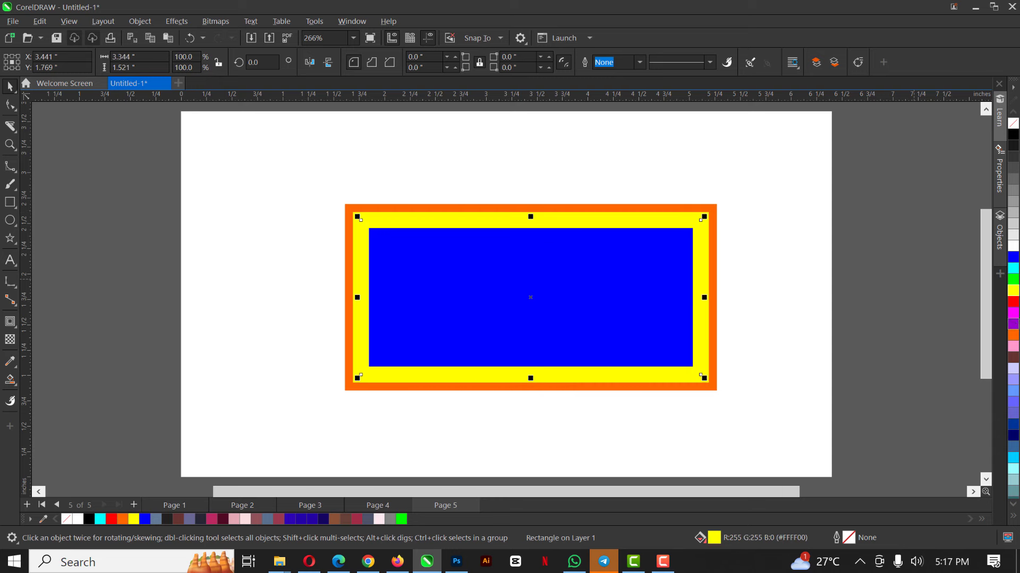
click(1013, 357)
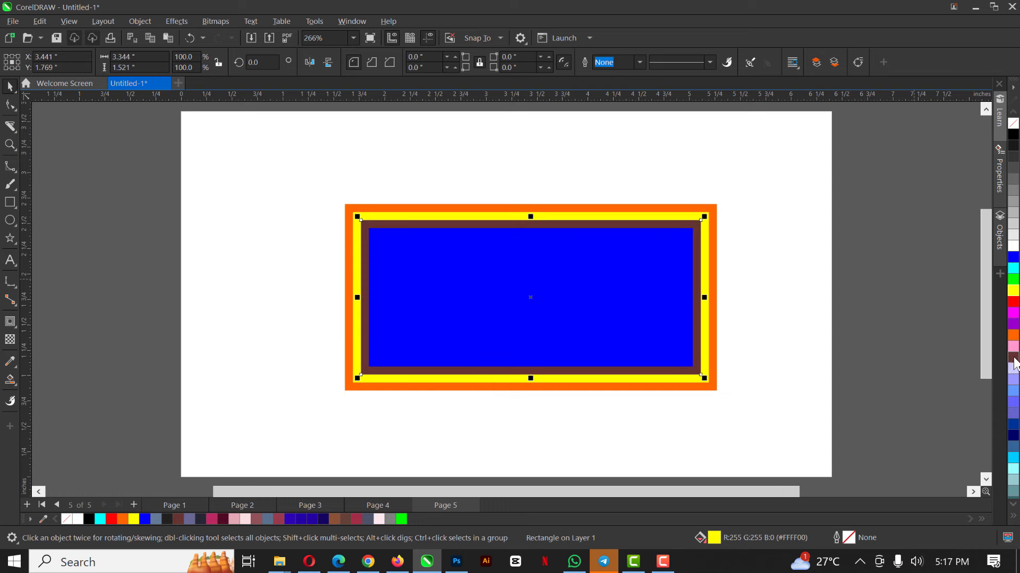
click(514, 314)
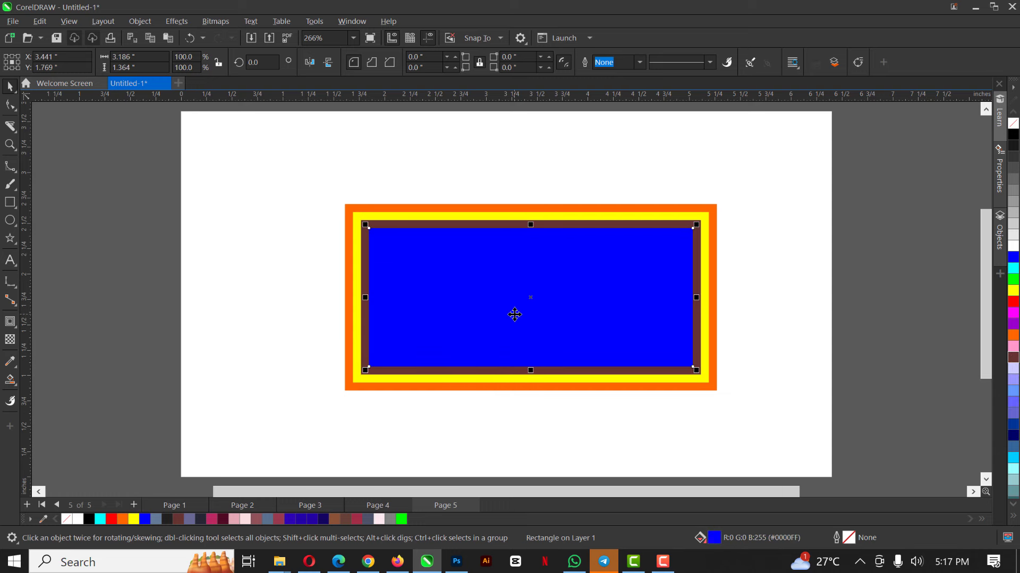
click(1013, 159)
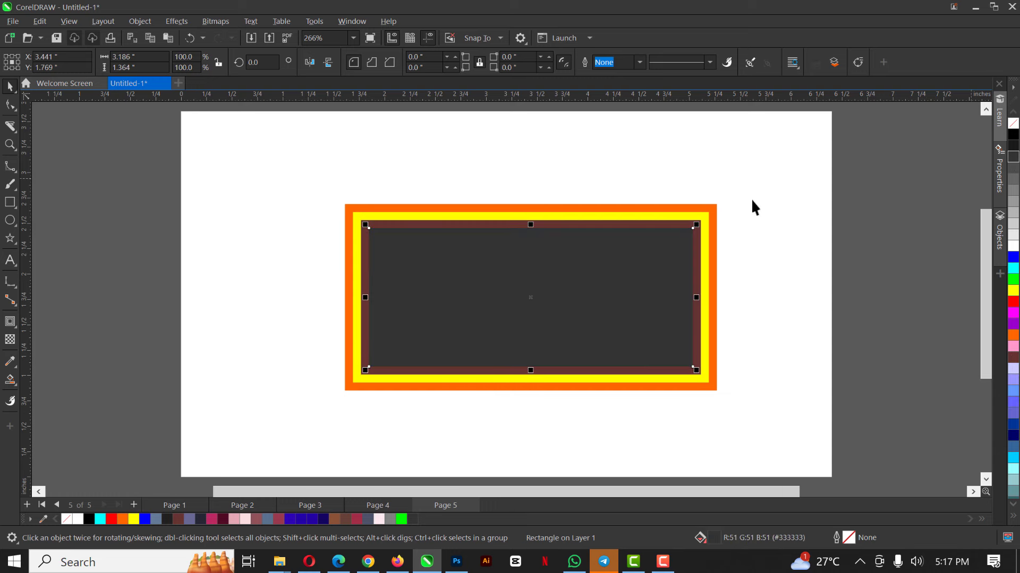
Delete all the rectangles and add the artistic text "BIG" near the middle of the page
drag(197, 192, 808, 423)
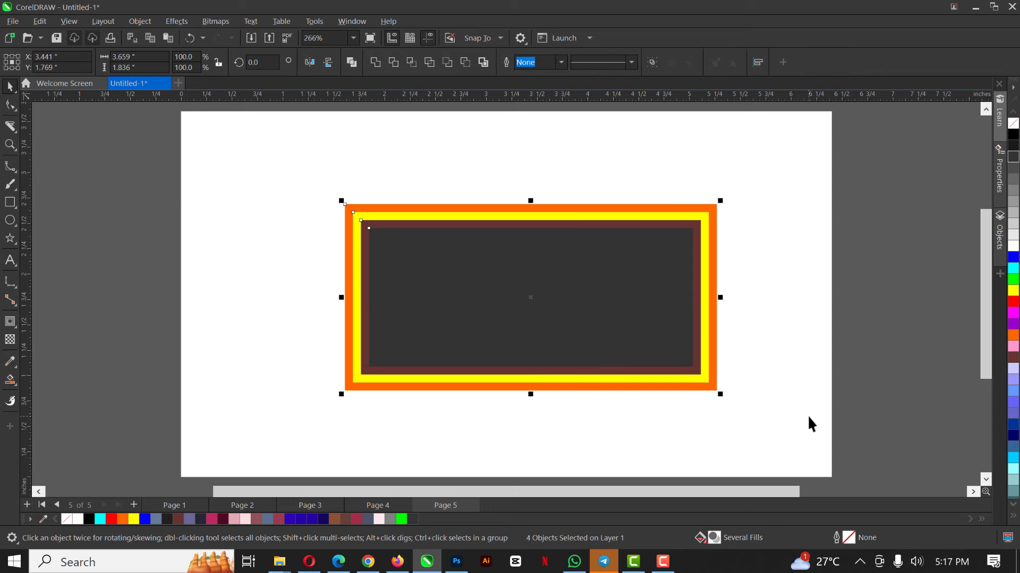
key(Delete)
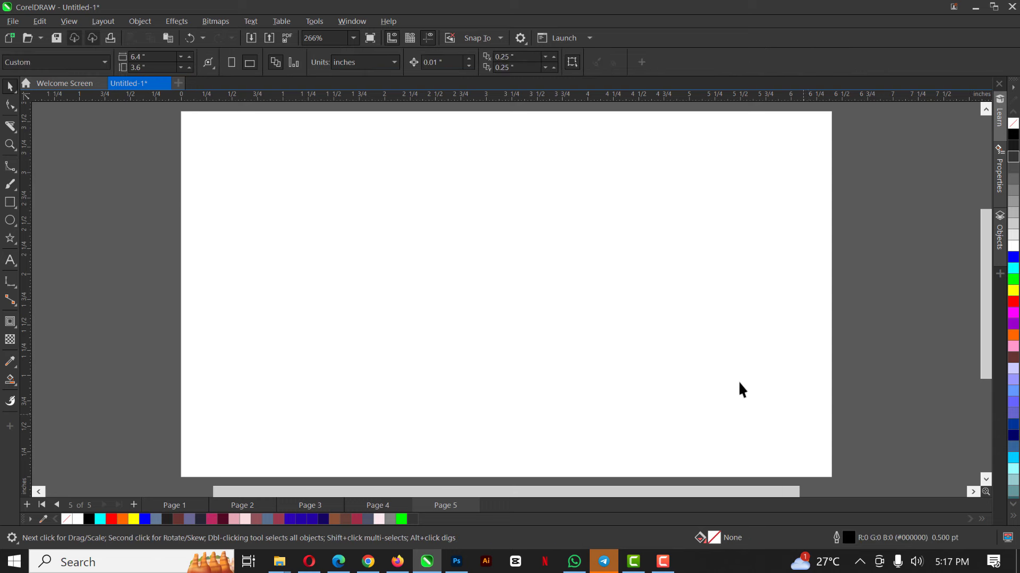
click(9, 260)
click(415, 281)
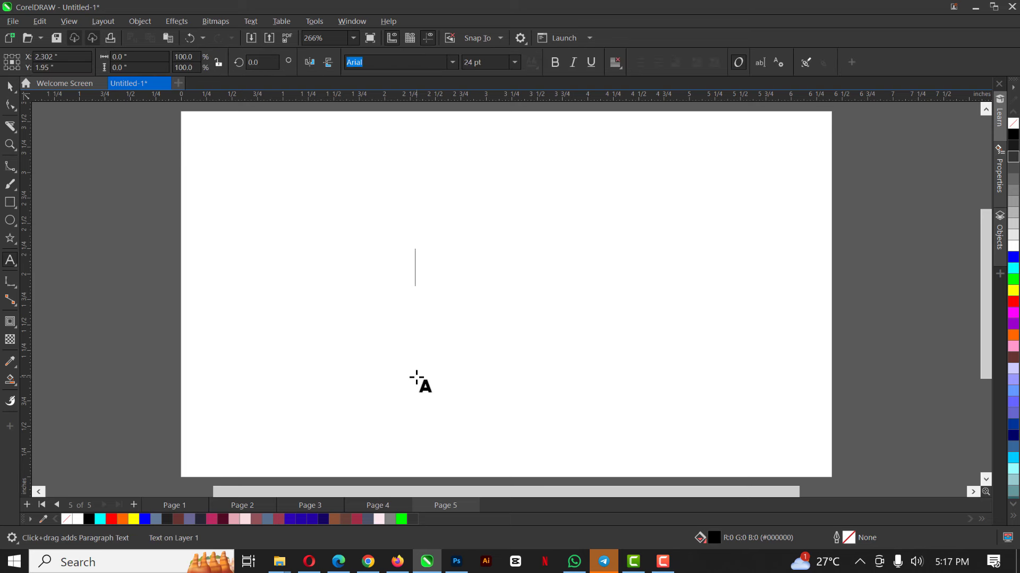
text(B)
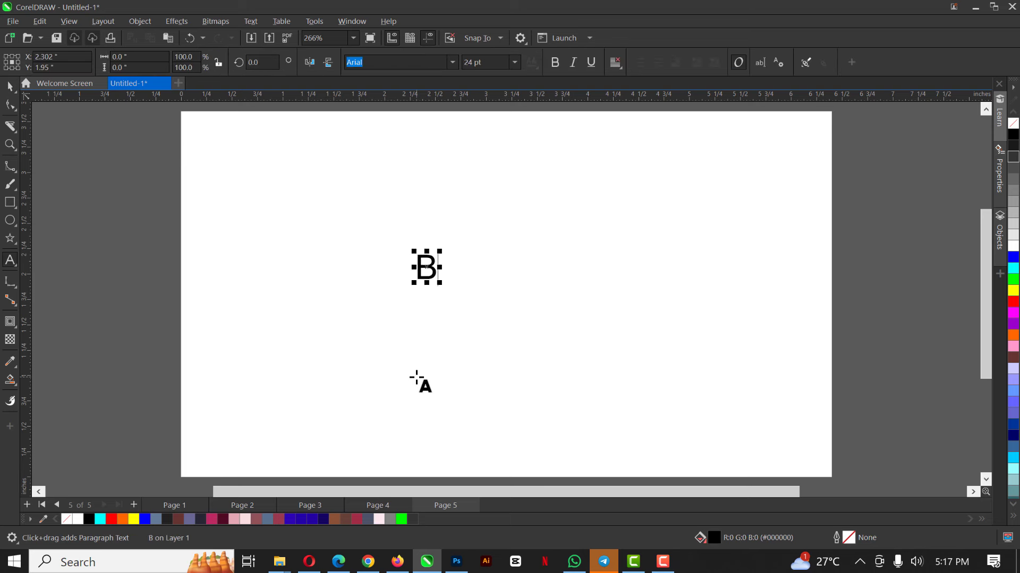
text(IG)
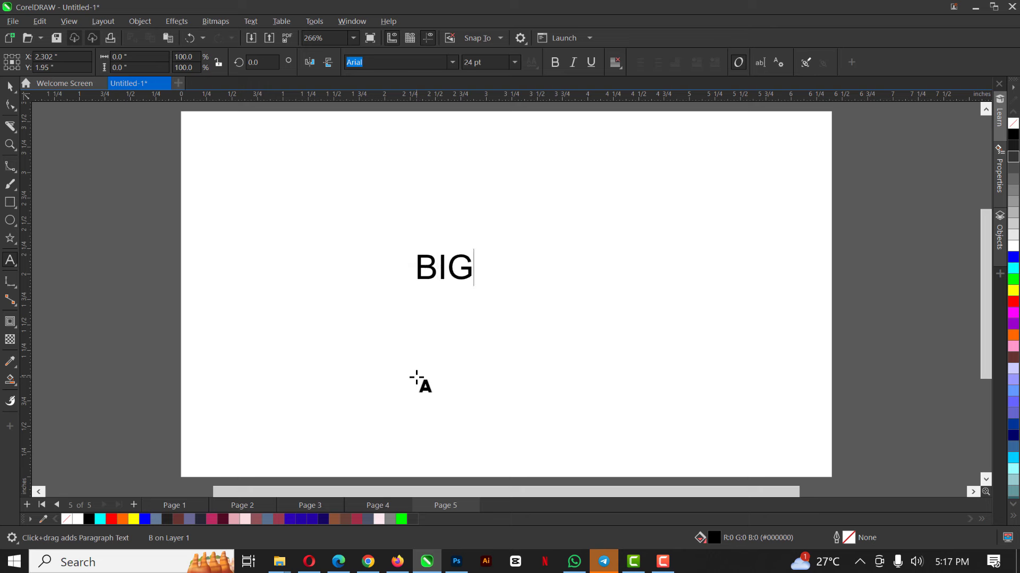
key(ctrl+space)
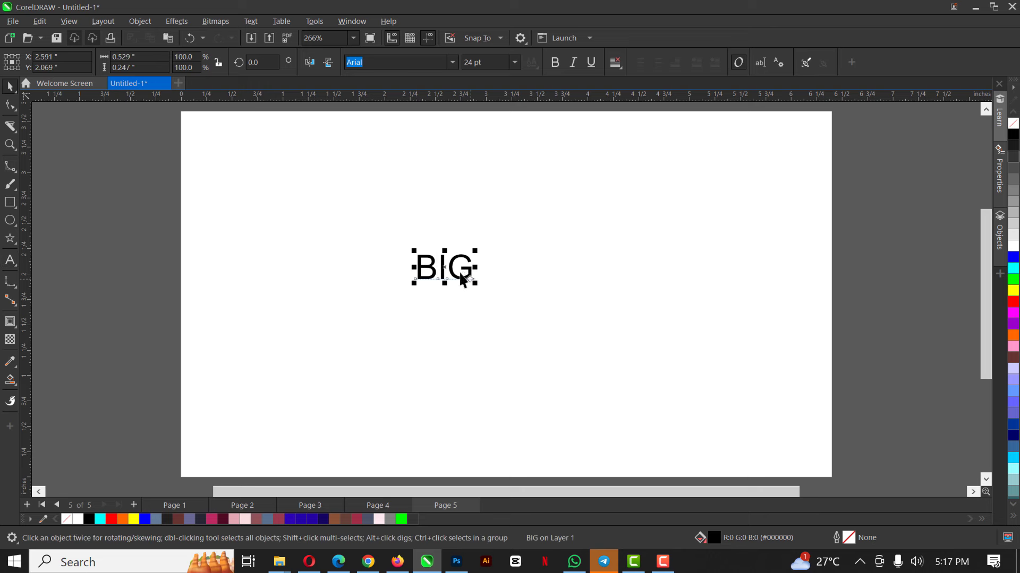
Change the "BIG" text's font to Angelic Child and scale it up to about 56 pt
click(452, 62)
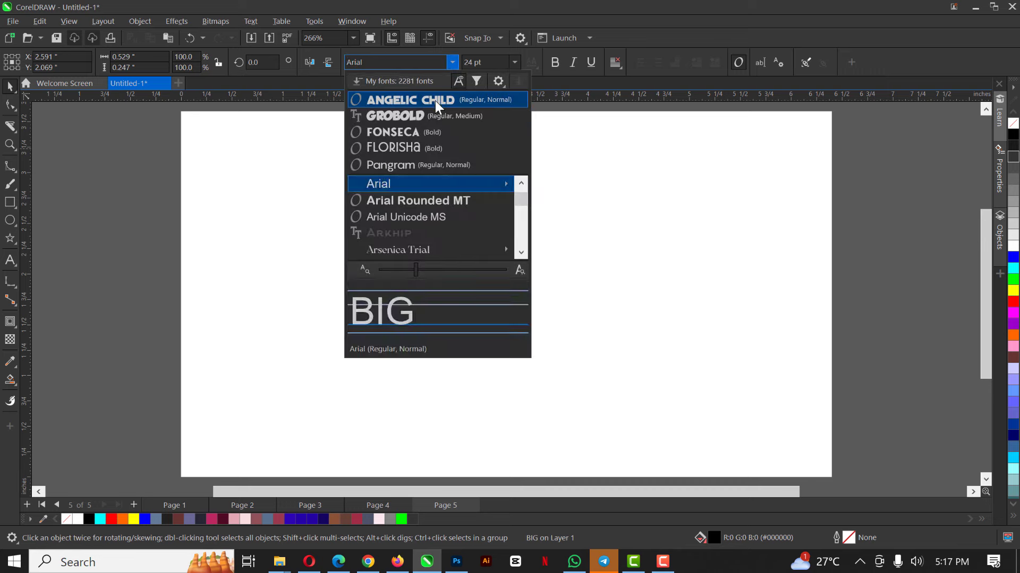
click(415, 231)
scroll(442, 269, up, 2)
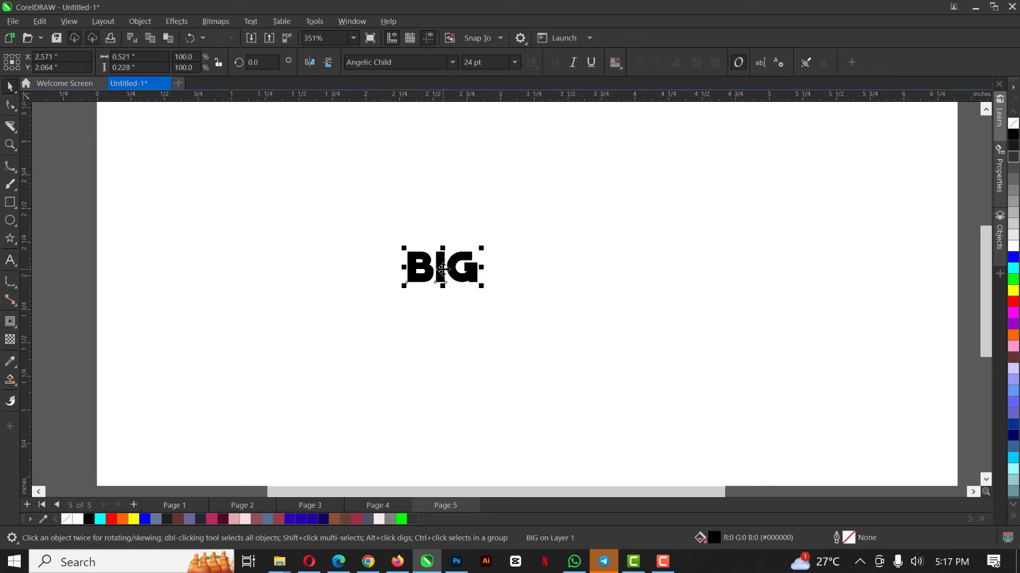
drag(485, 249, 573, 163)
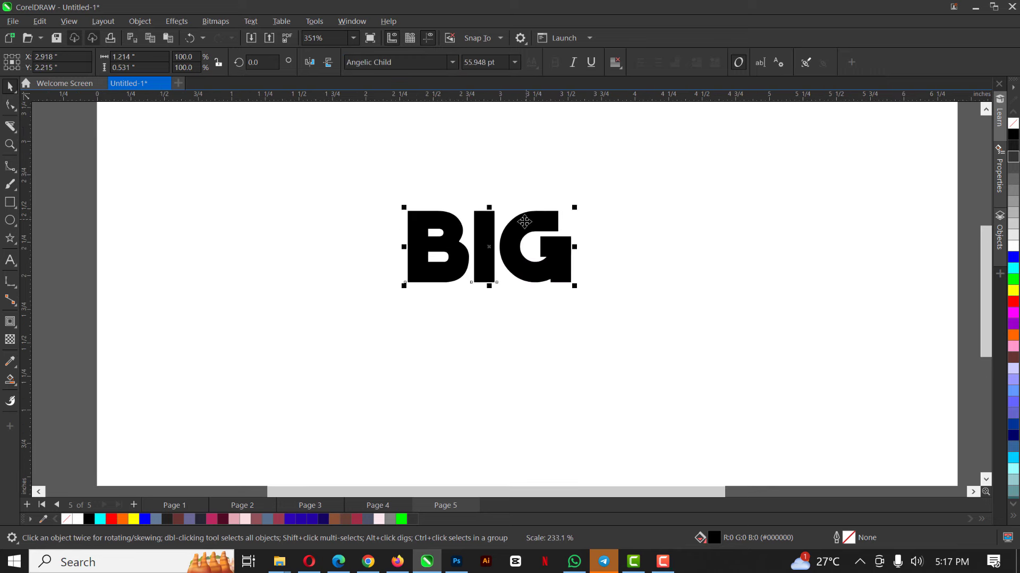
Duplicate the "BIG" text directly below the original and change the copy's text to "9"
scroll(516, 260, down, 2)
drag(513, 240, 513, 293)
right_click(512, 294)
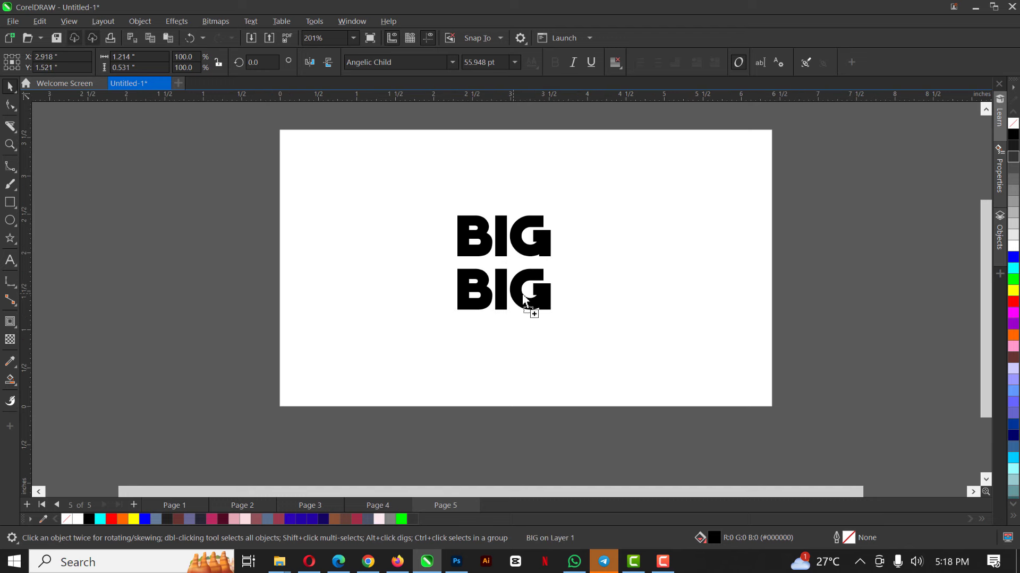
click(519, 295)
double_click(520, 295)
key(ctrl+a)
text(9)
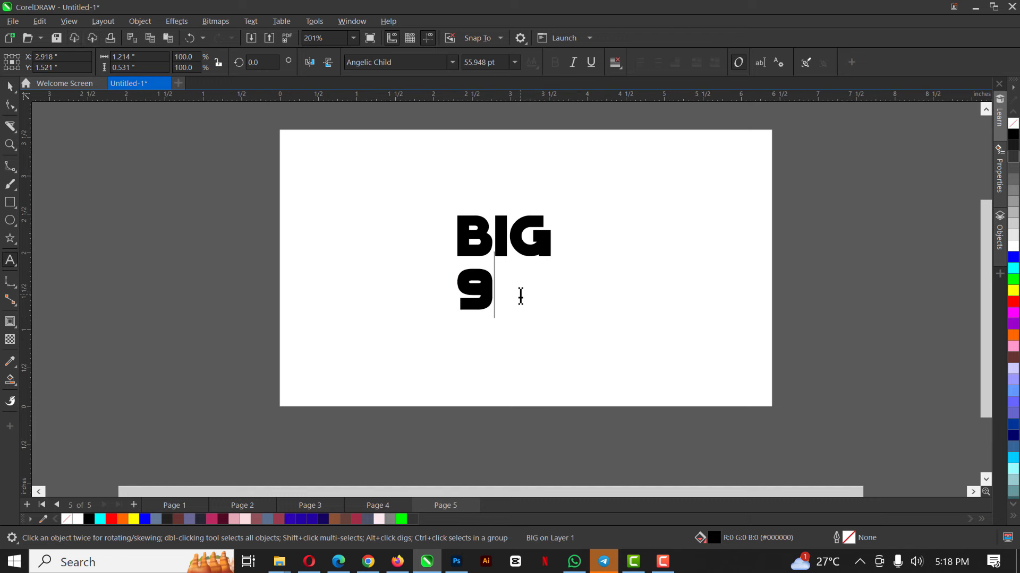
key(ctrl+space)
Place the "9" just right of "BIG" and scale it to about 70 pt, slightly taller than the word
drag(497, 316, 591, 388)
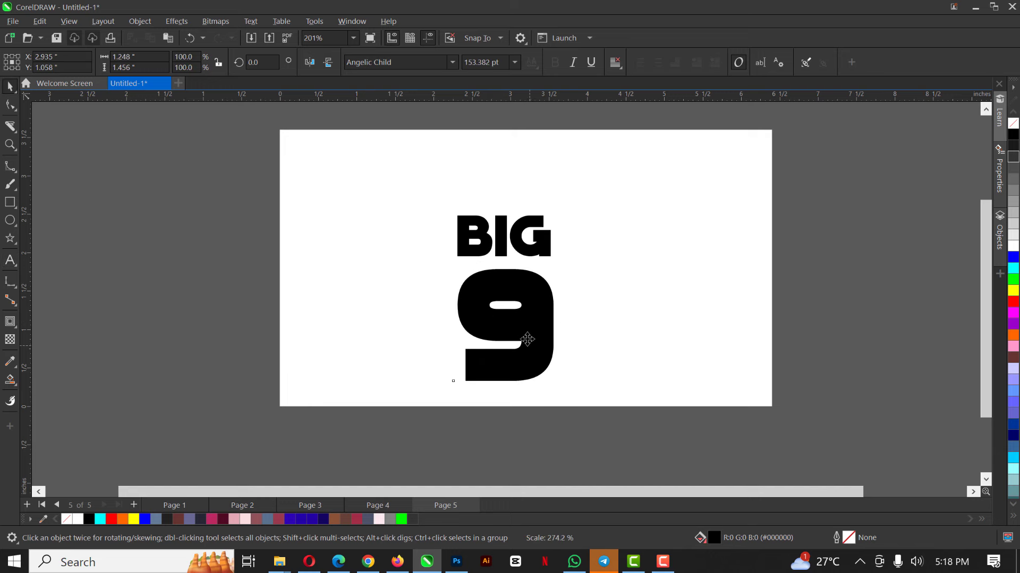
drag(532, 351, 628, 255)
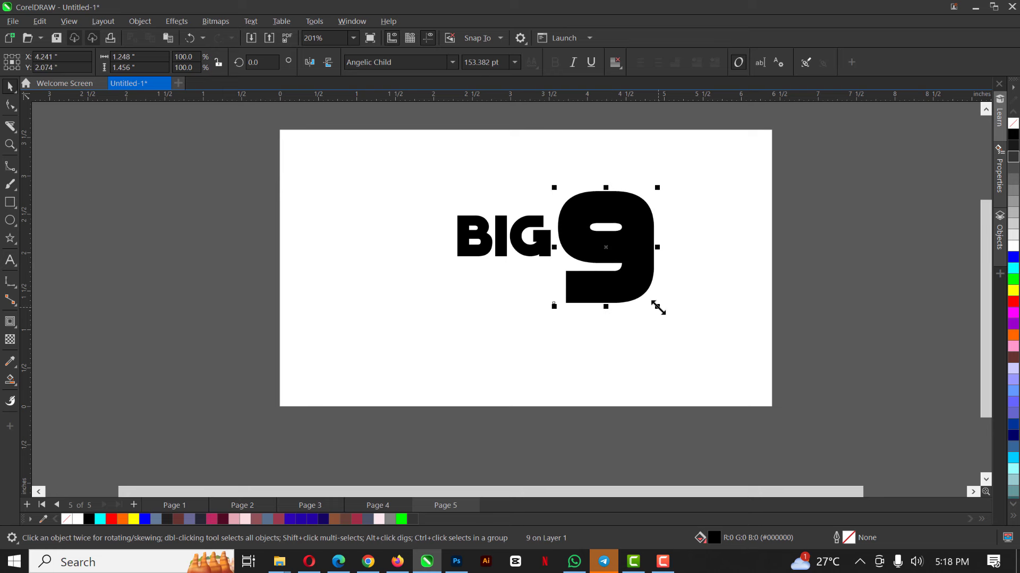
drag(658, 308, 618, 293)
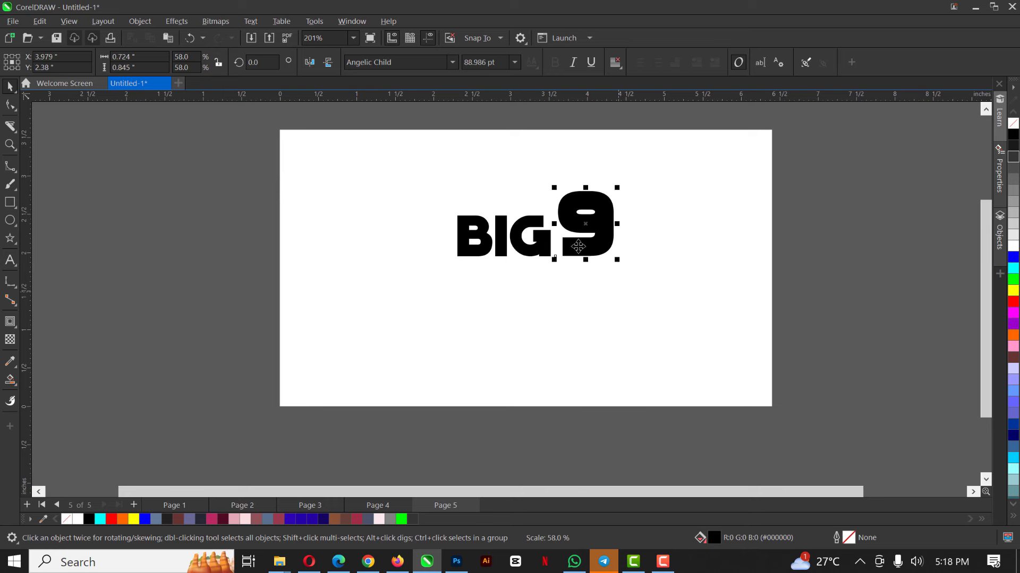
scroll(578, 246, up, 3)
drag(568, 223, 562, 234)
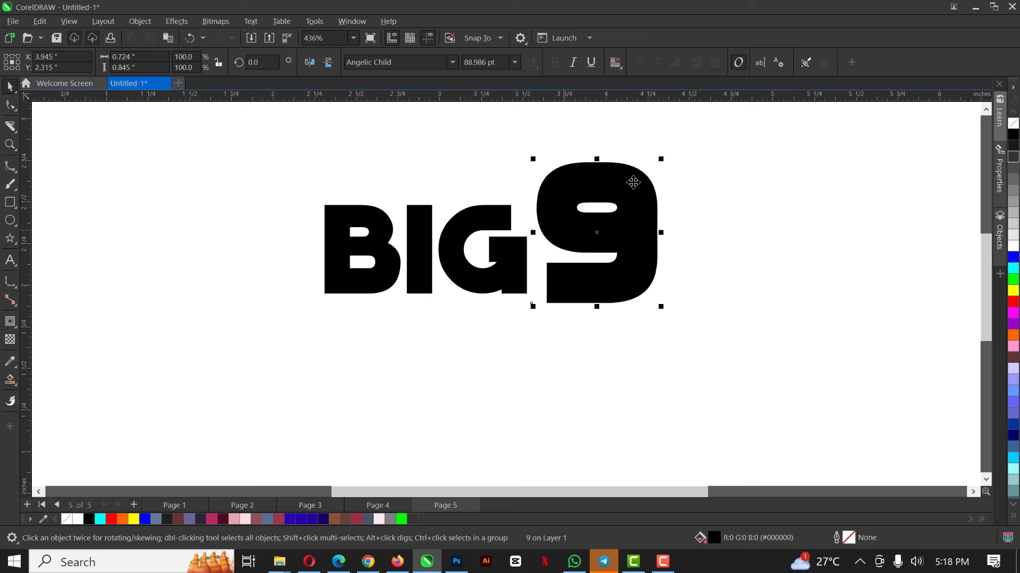
drag(664, 158, 603, 206)
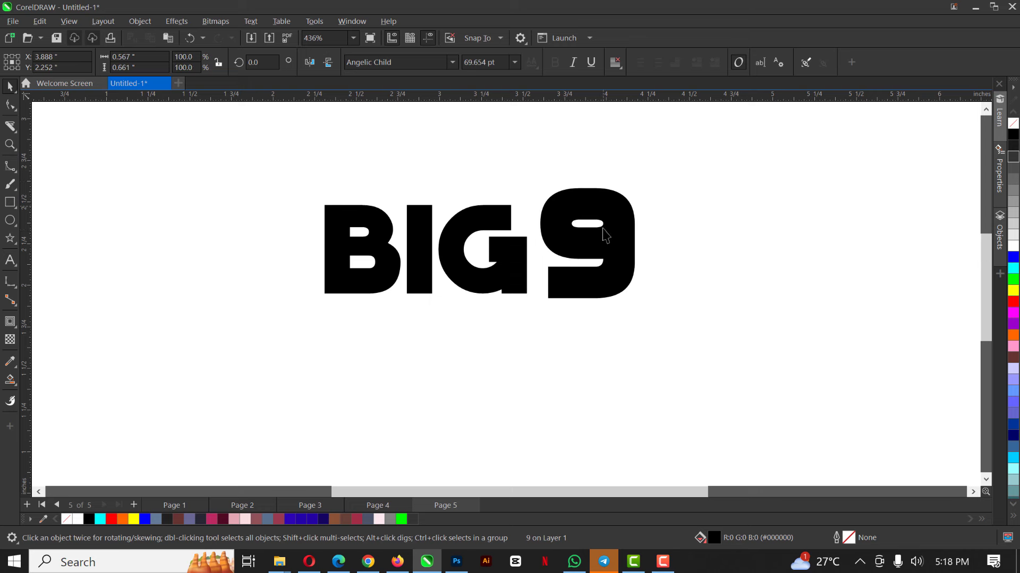
Select both the "BIG" and "9" texts and convert them to curves
scroll(593, 220, down, 1)
scroll(593, 219, down, 2)
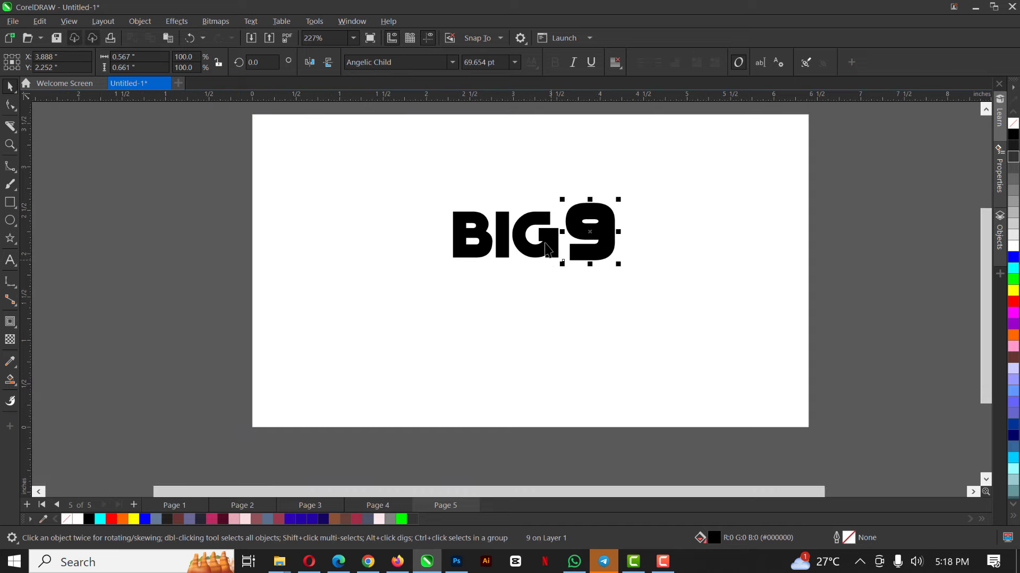
shift+click(546, 248)
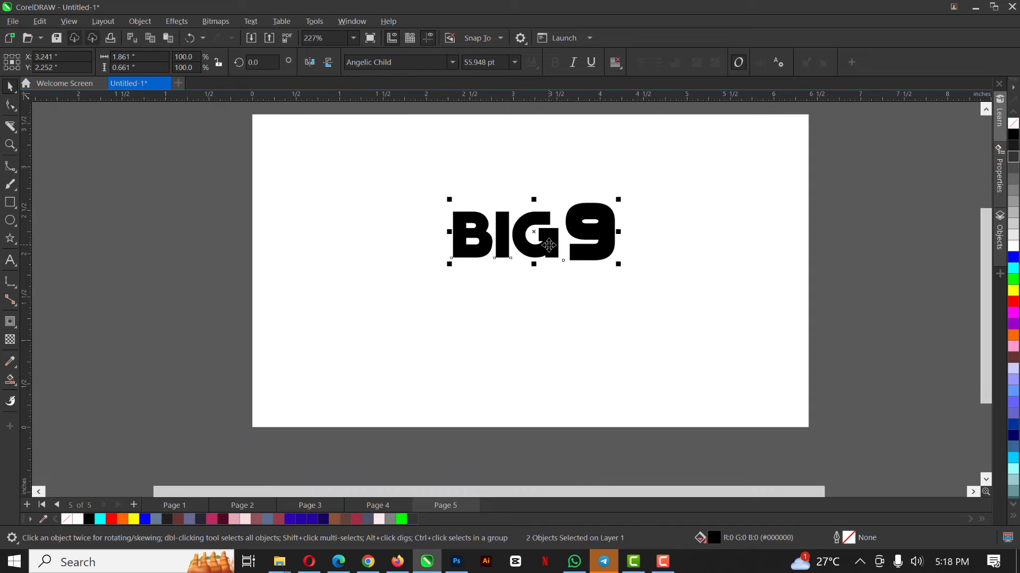
key(ctrl+q)
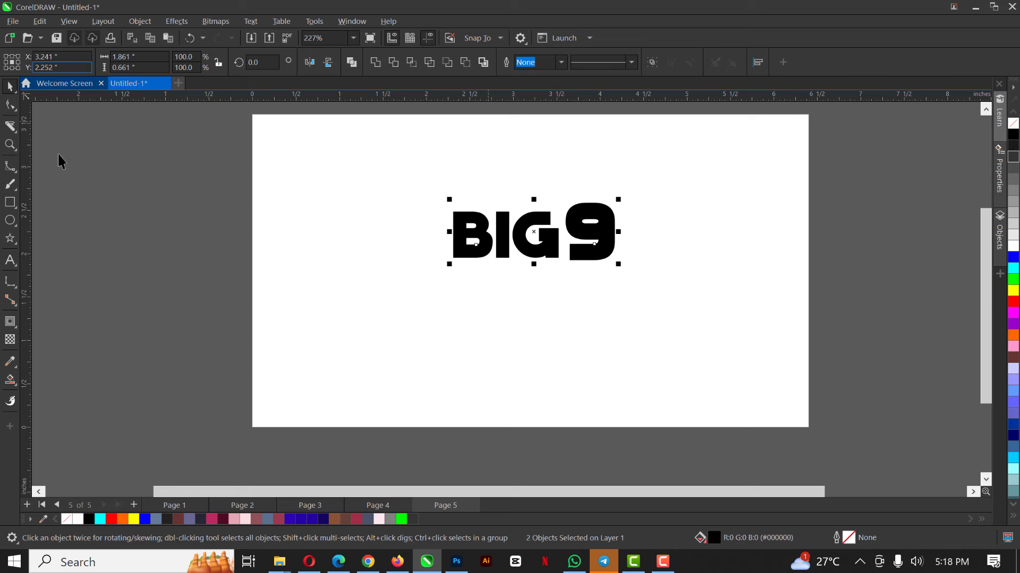
Try to weld the "BIG" and "9" curves into one object and undo the weld
click(374, 62)
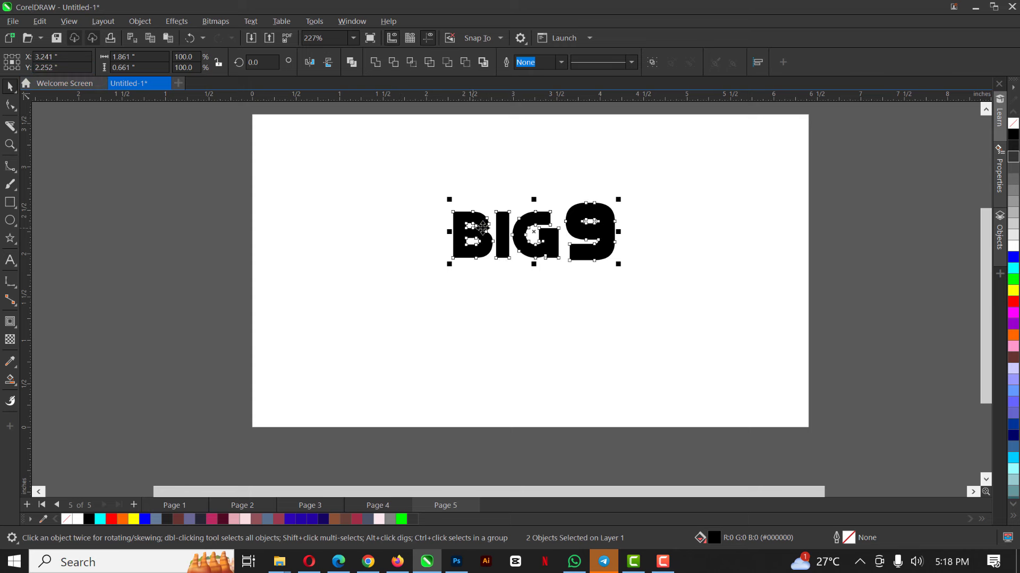
drag(477, 253, 481, 274)
key(ctrl+z)
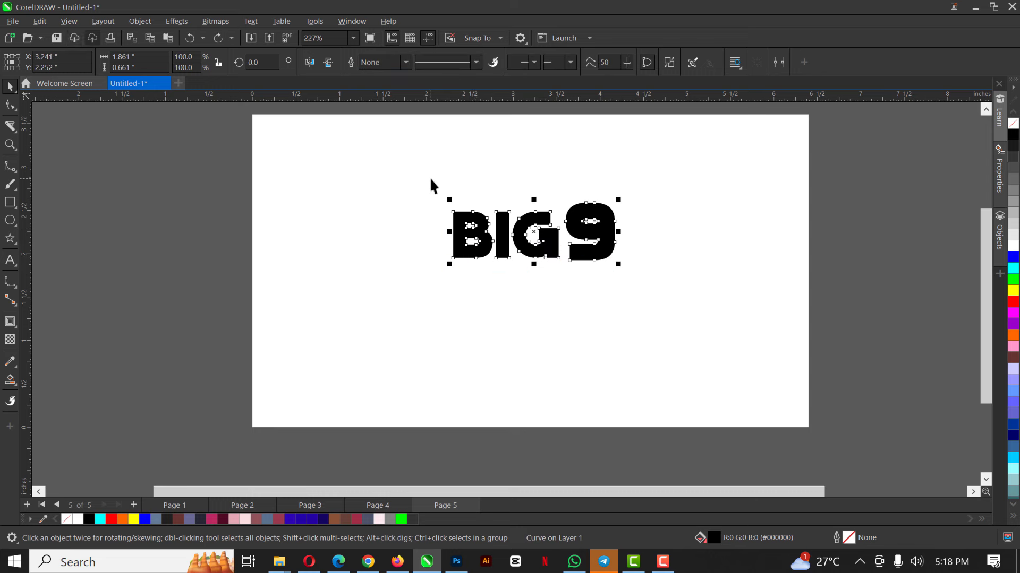
Fill the "BIG" lettering with orange and the "9" with red
shift+click(522, 202)
click(528, 233)
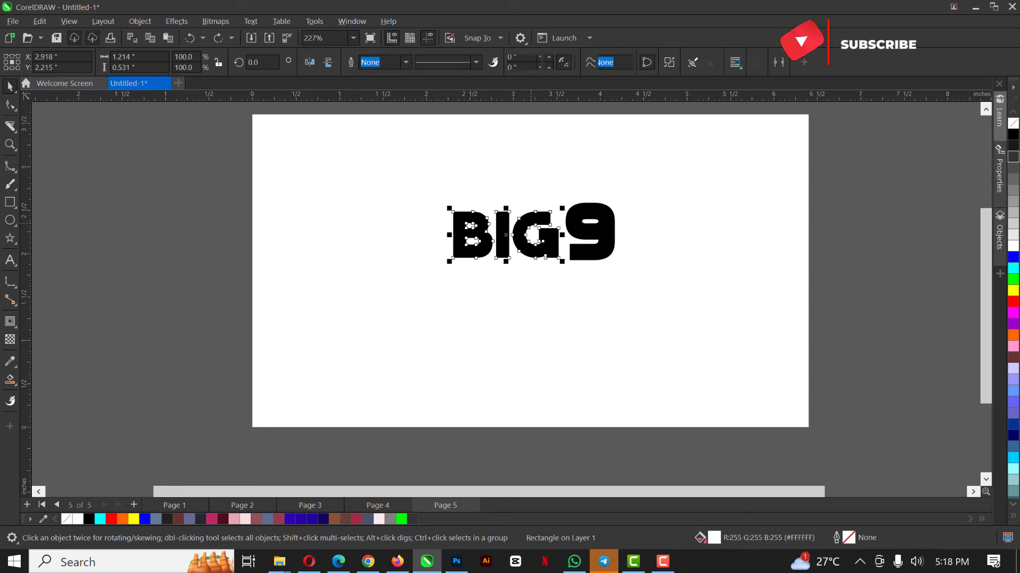
drag(1013, 340, 536, 239)
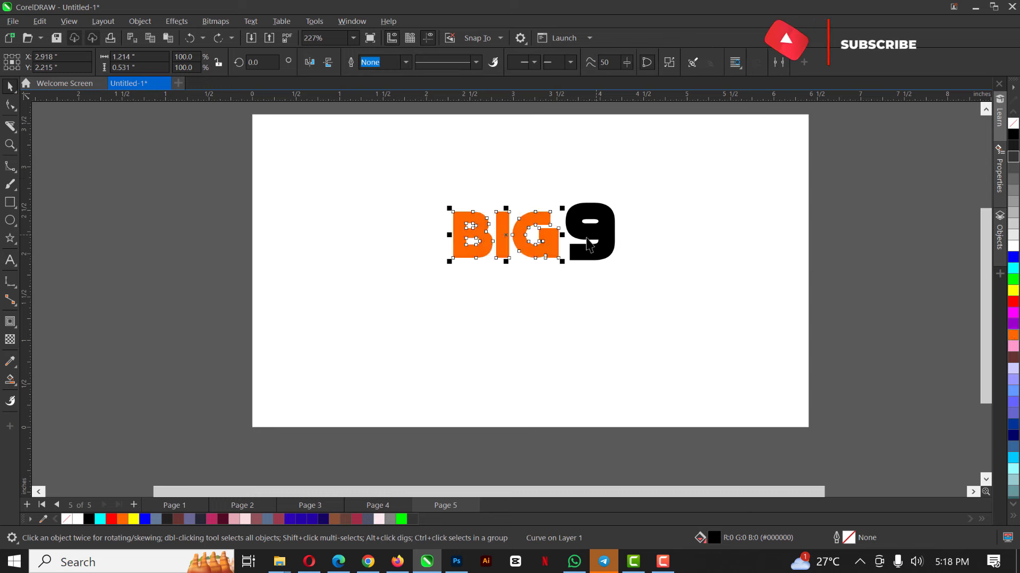
click(599, 239)
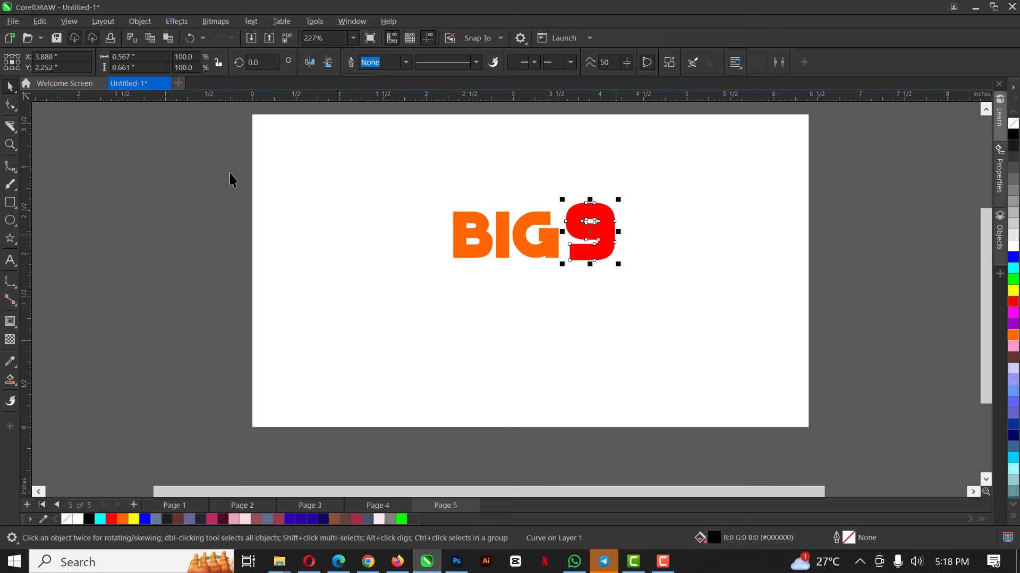
click(540, 245)
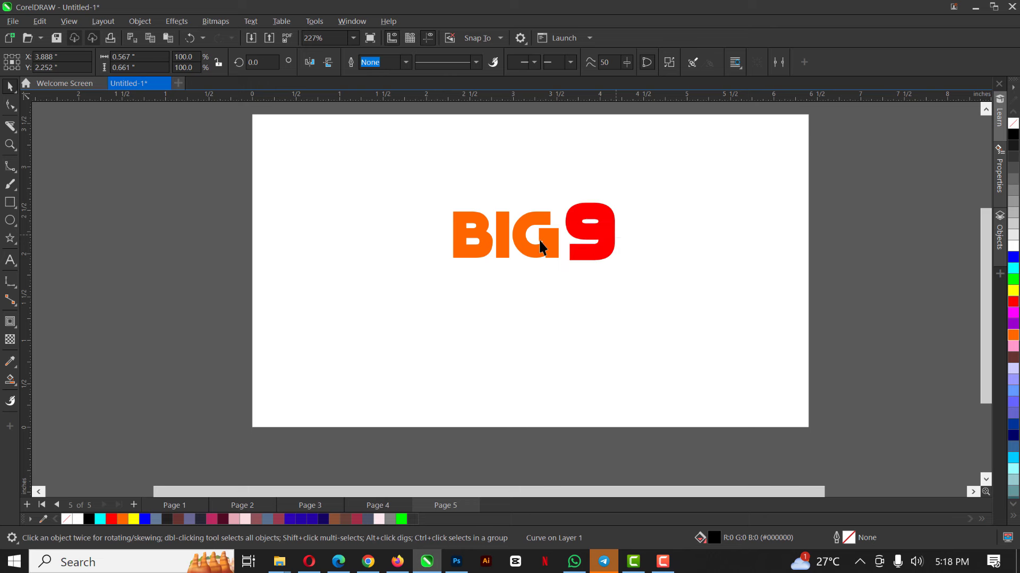
click(865, 179)
Try to use the Contour tool on the "BIG" and "9" curves selected together as separate objects
click(471, 257)
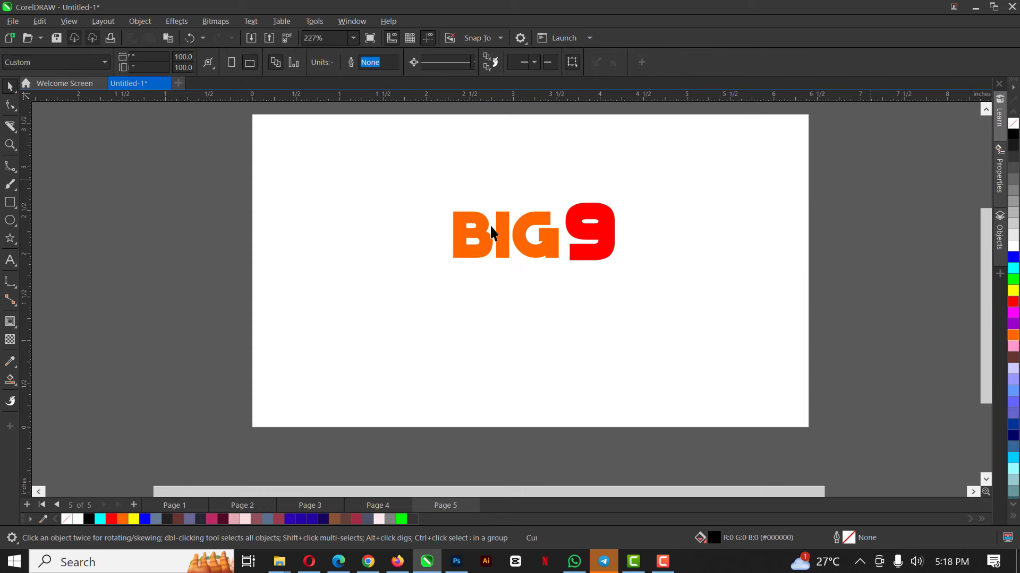
click(489, 240)
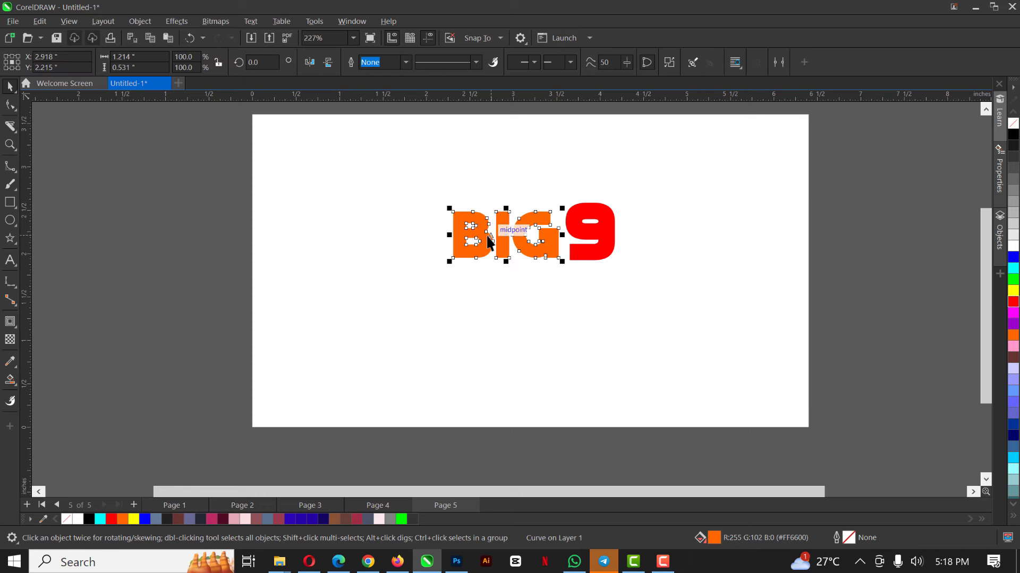
shift+click(600, 232)
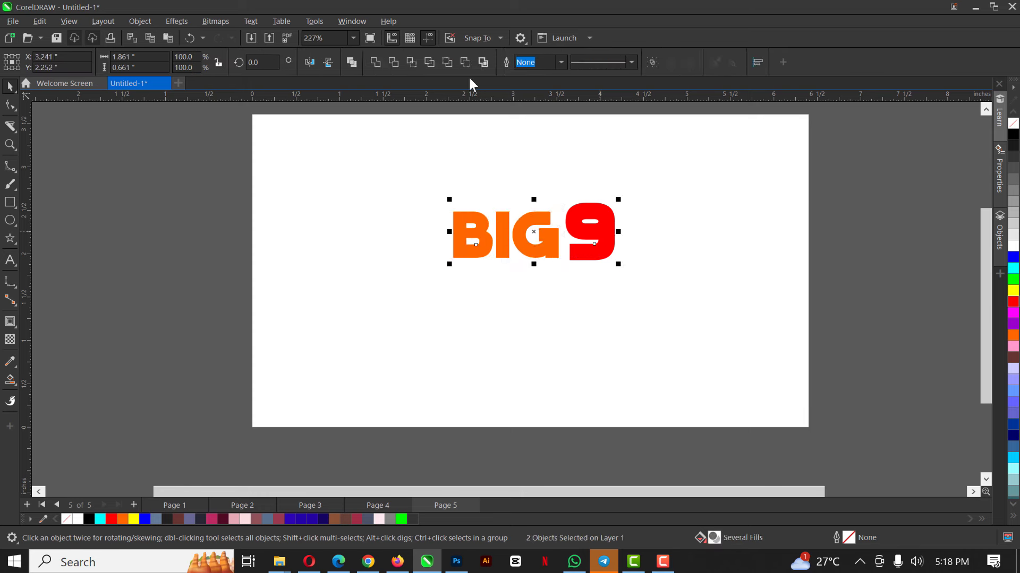
click(9, 322)
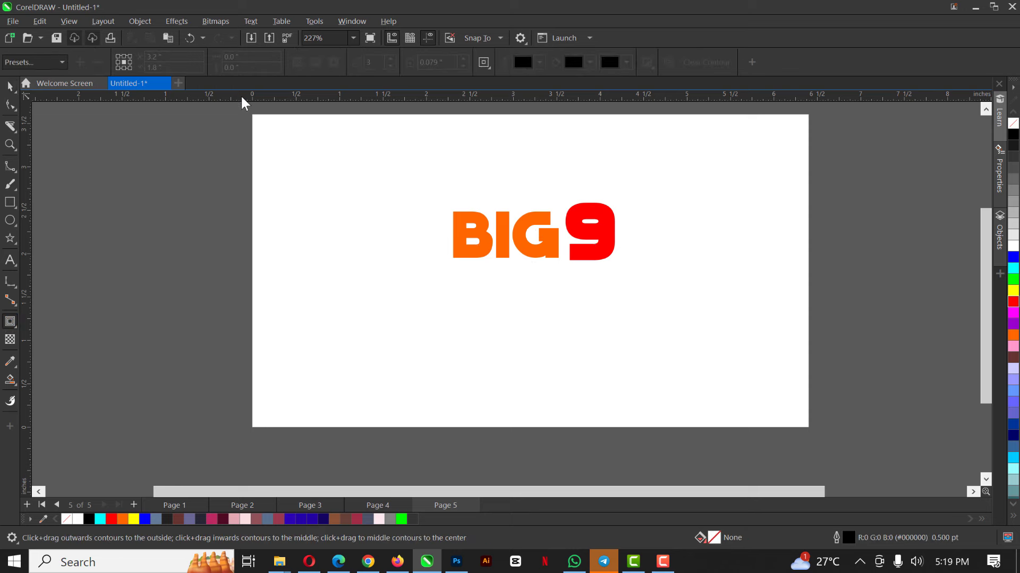
click(9, 86)
Select the orange "BIG" and the red "9" and weld them into a single curve
click(541, 222)
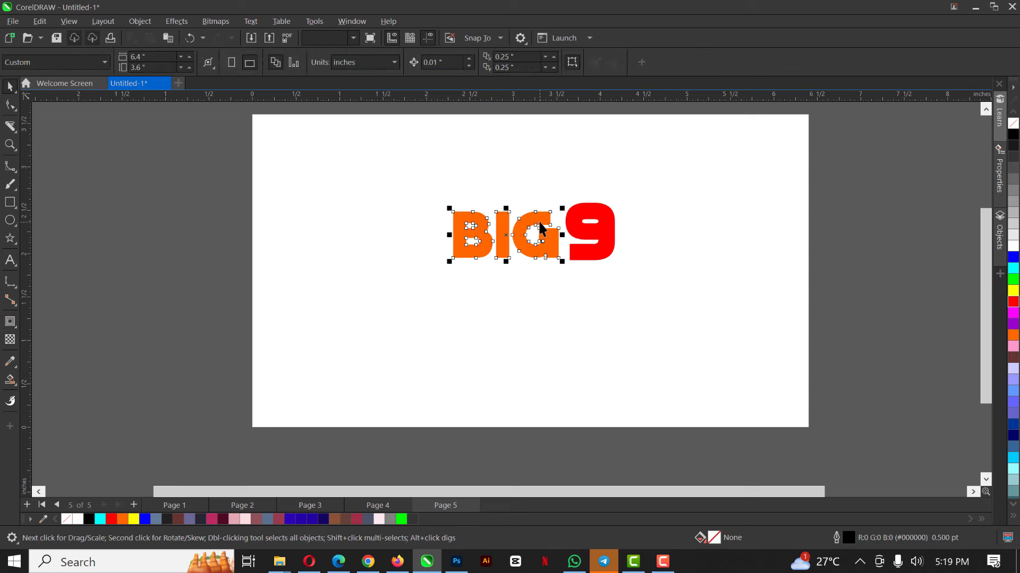
shift+click(594, 234)
click(375, 62)
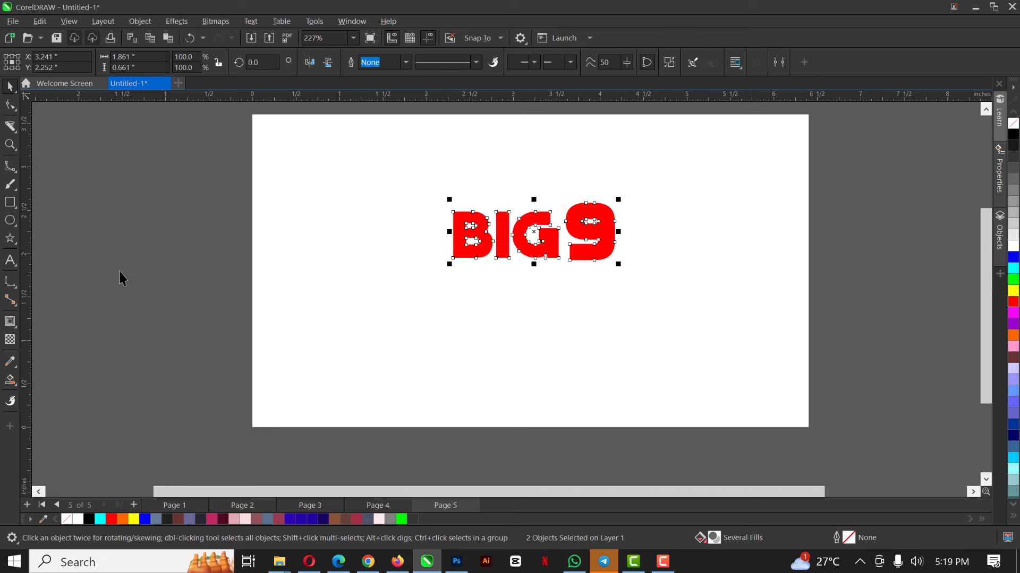
Apply an outside contour with 2 steps and a 0.039" offset to the welded "BIG 9" lettering
click(9, 322)
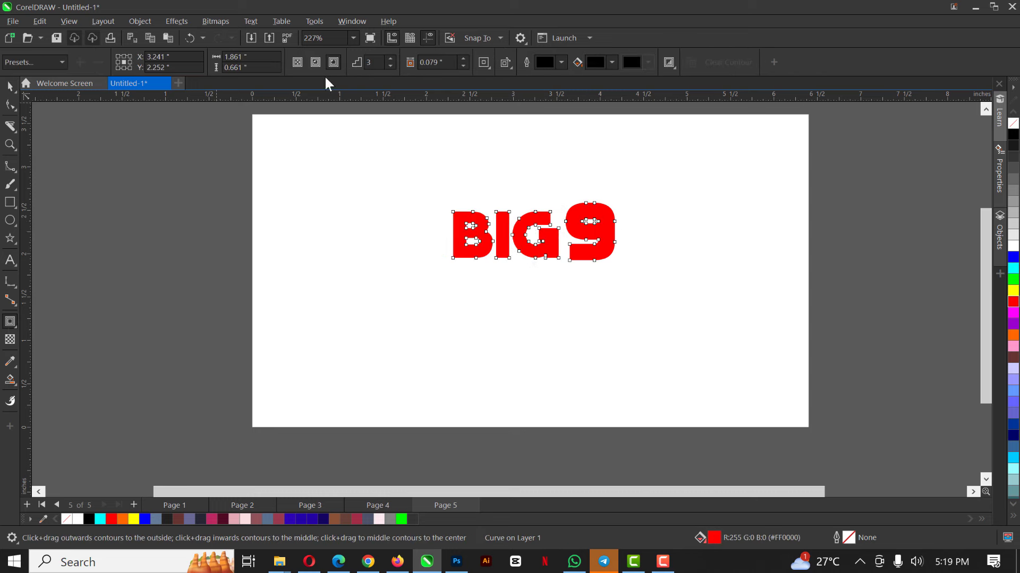
click(390, 65)
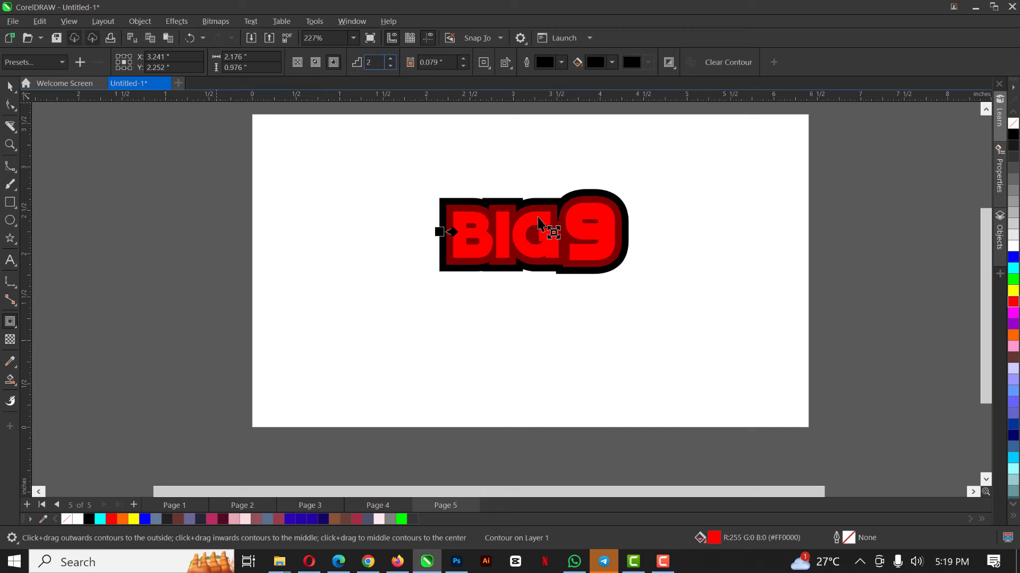
scroll(562, 222, up, 2)
scroll(562, 221, up, 6)
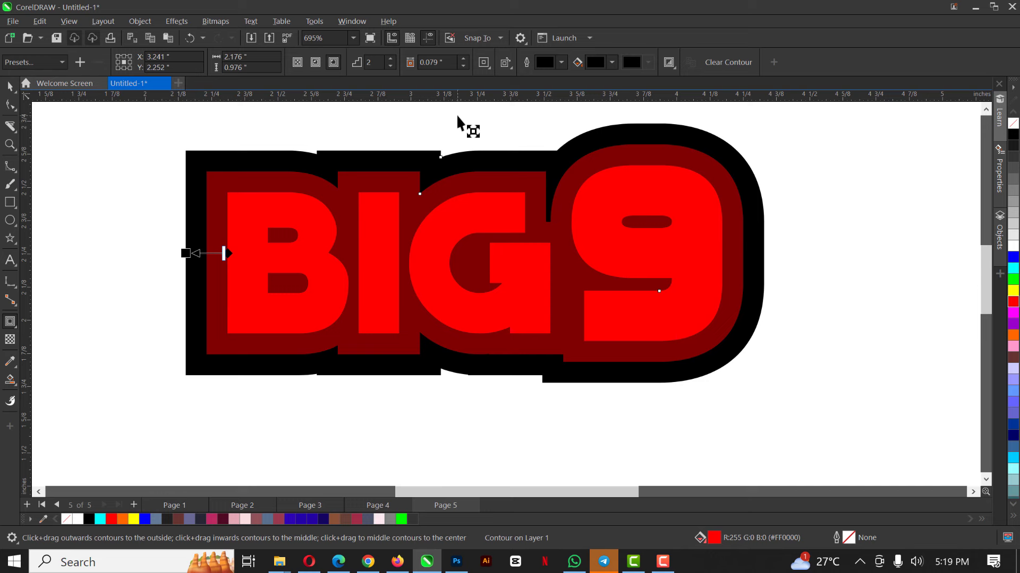
click(463, 65)
click(463, 65)
click(463, 65)
click(463, 66)
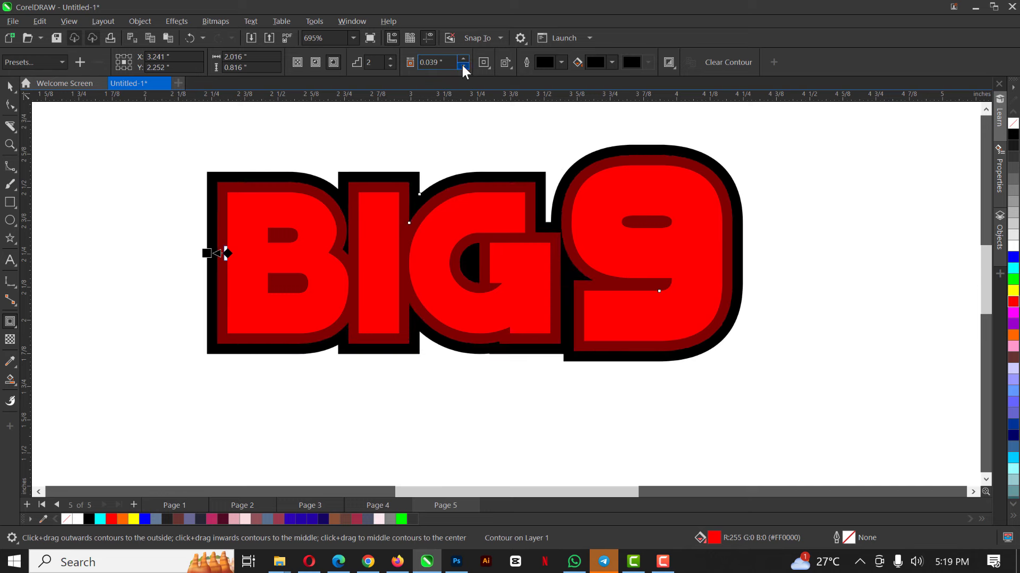
Break the contour apart from the "BIG 9" lettering and select only the red front lettering
key(space)
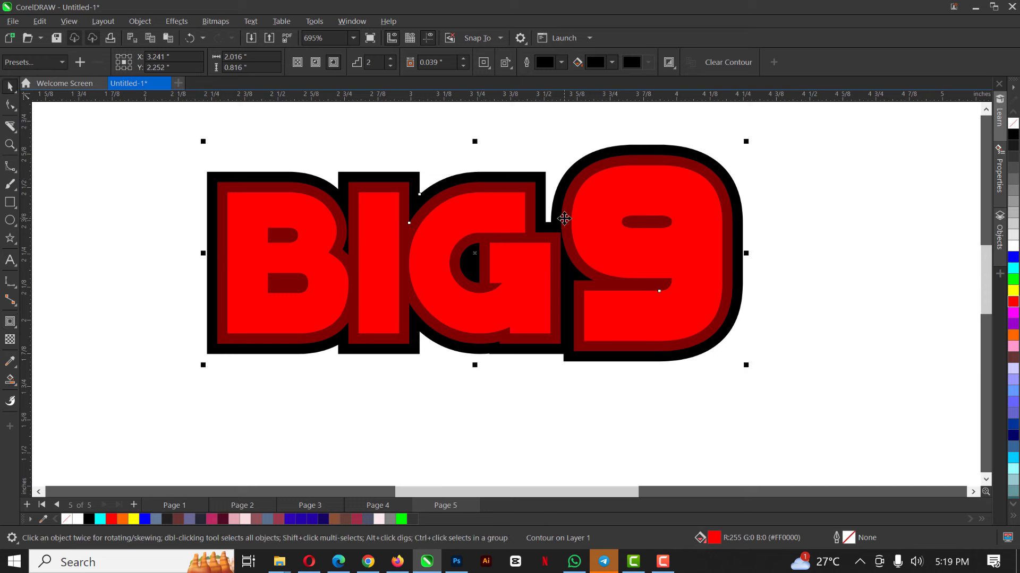
click(142, 21)
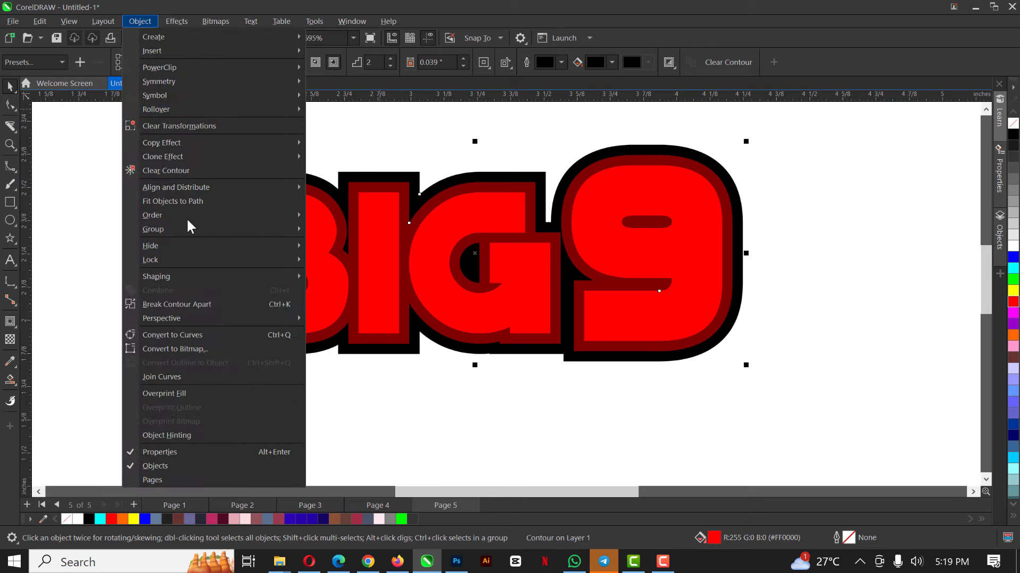
click(196, 305)
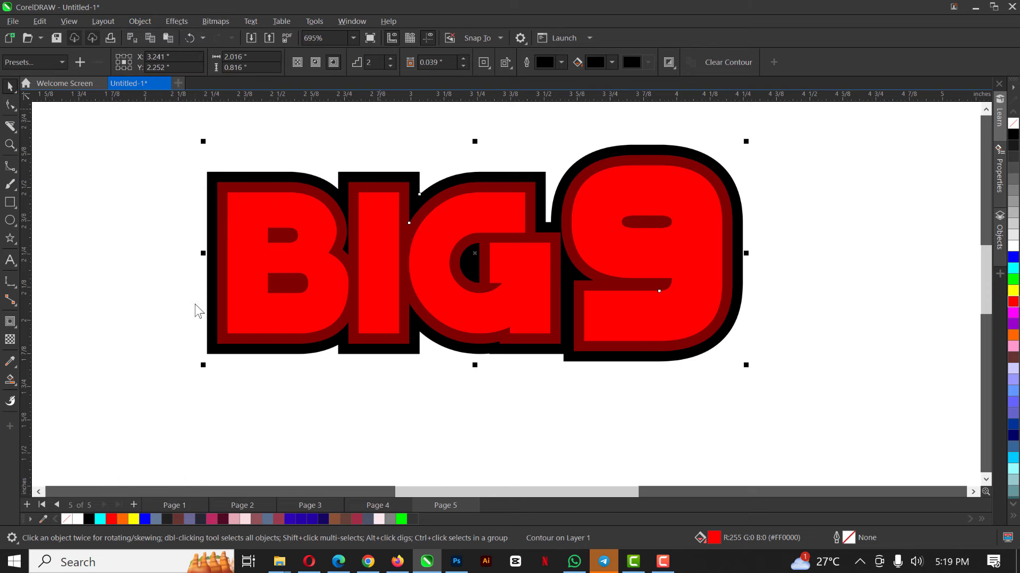
click(250, 205)
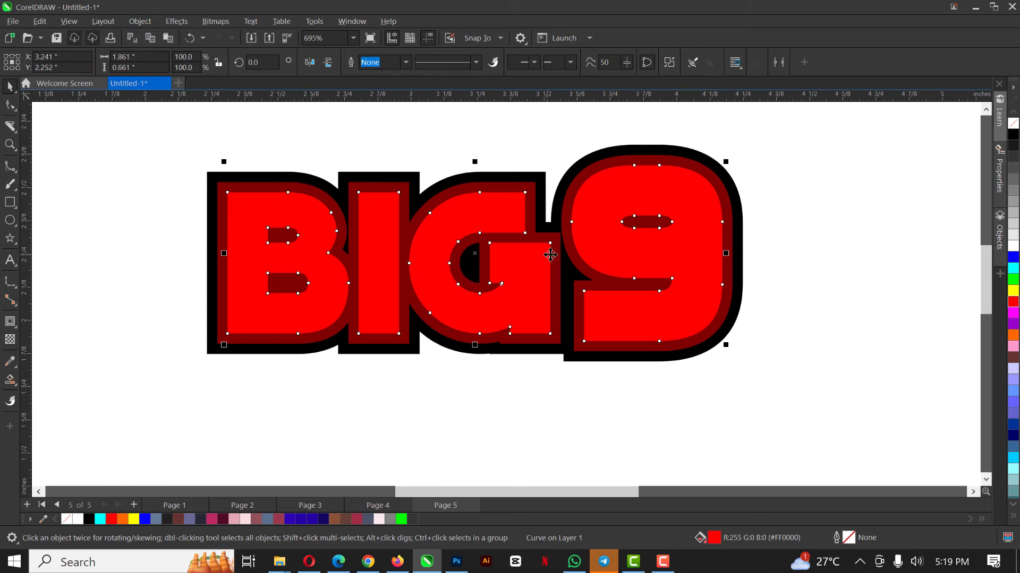
click(578, 222)
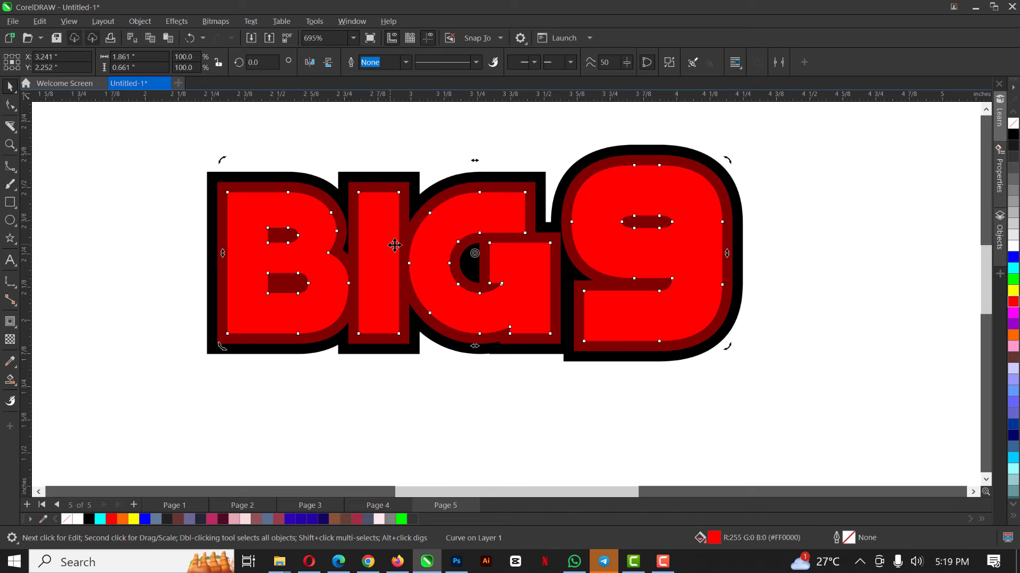
click(587, 234)
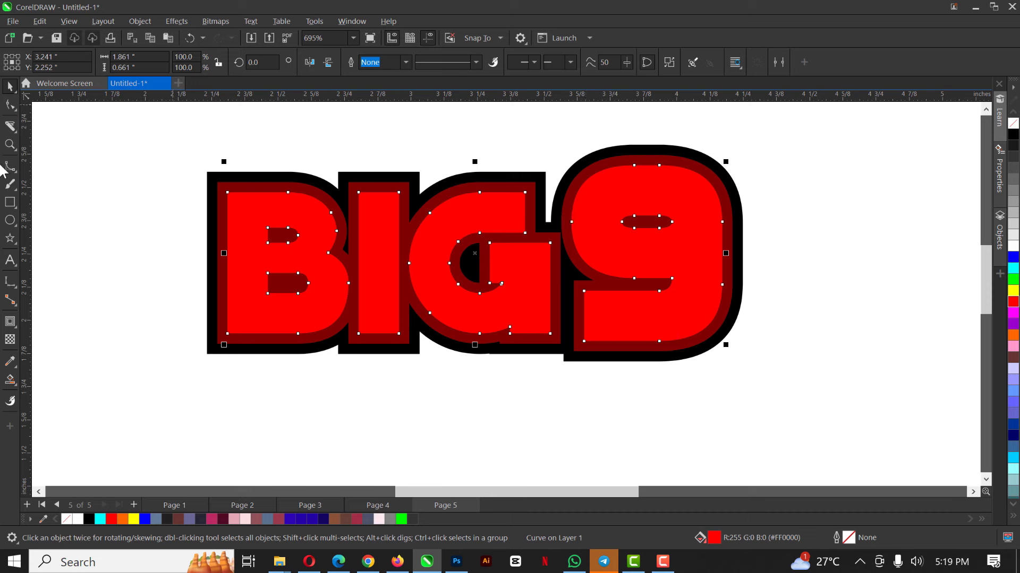
Cut the "9" nodes out of the red lettering, paste them back as a separate curve and fill it orange
click(11, 104)
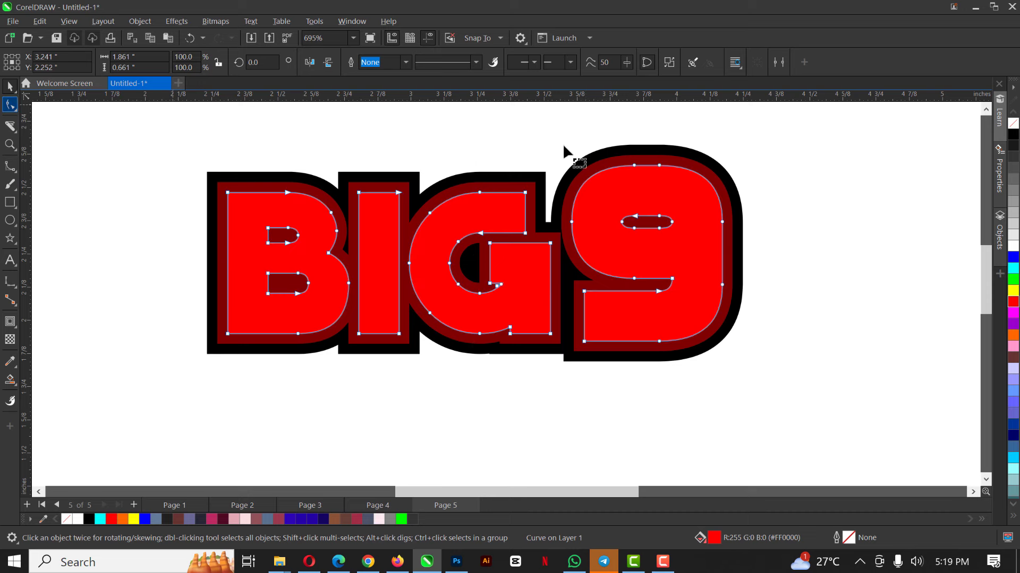
drag(563, 143, 738, 364)
key(ctrl+x)
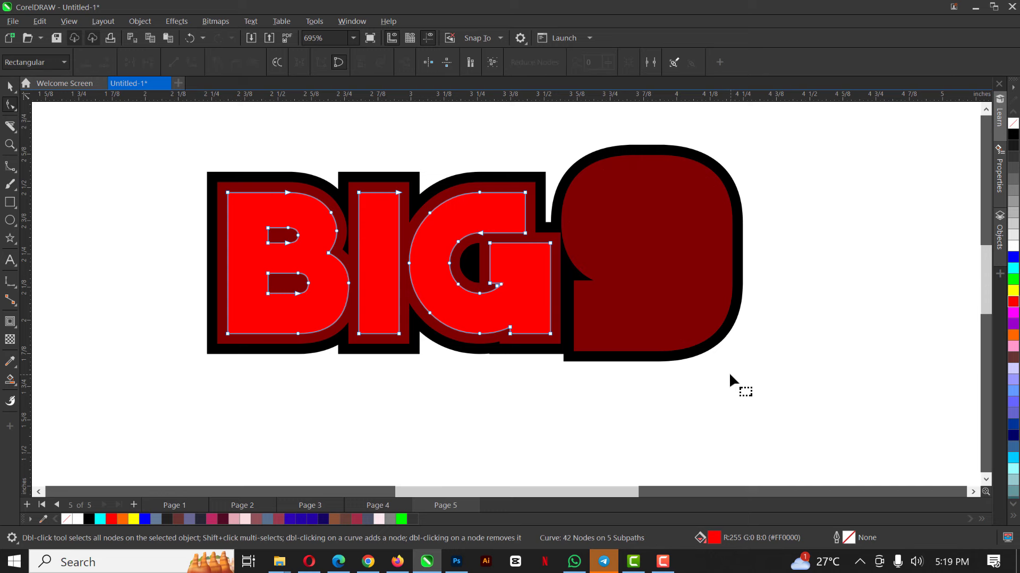
key(ctrl+v)
key(space)
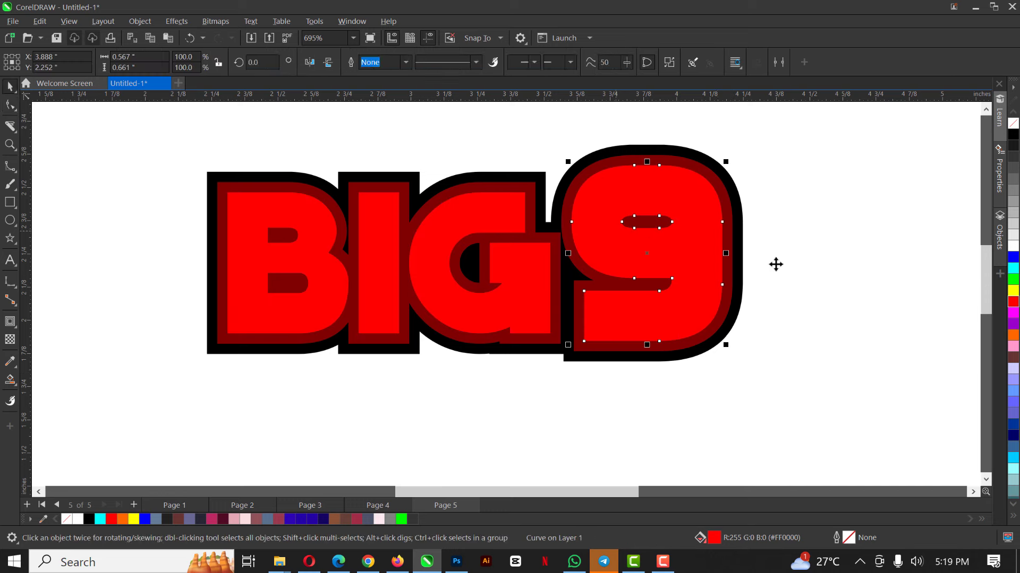
Try a white fill on the "BIG" letters and undo it
click(437, 215)
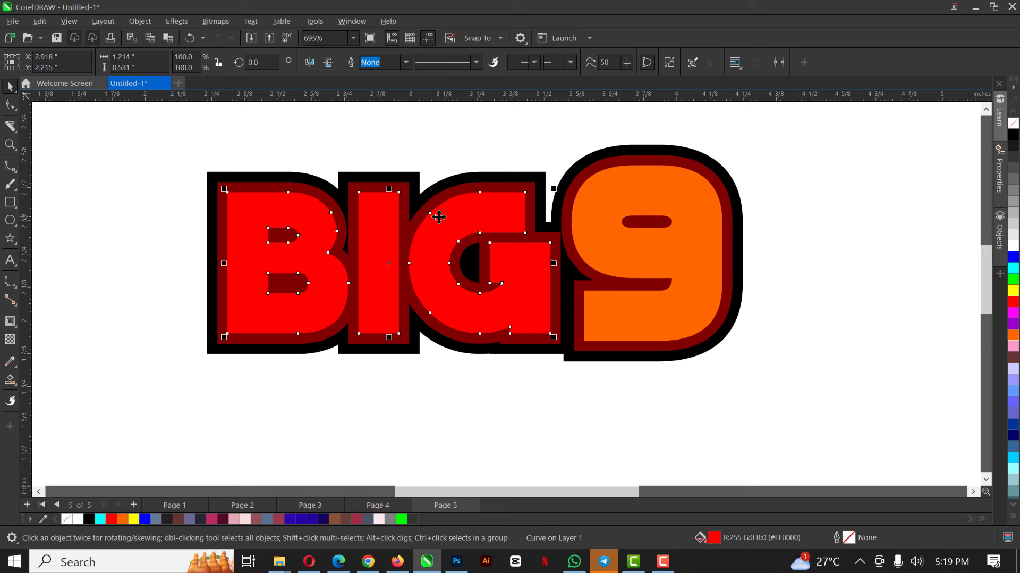
click(1015, 247)
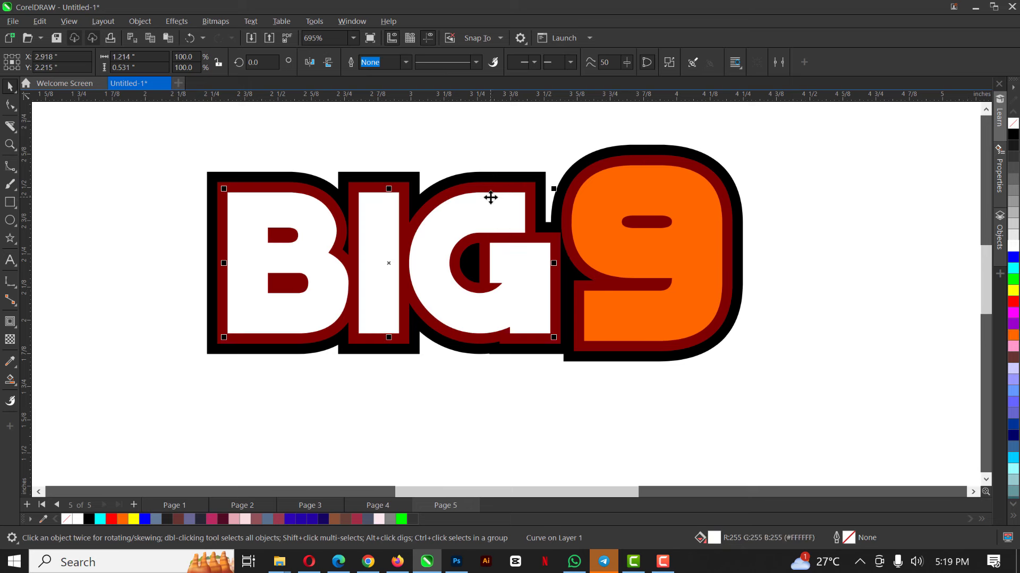
key(ctrl+z)
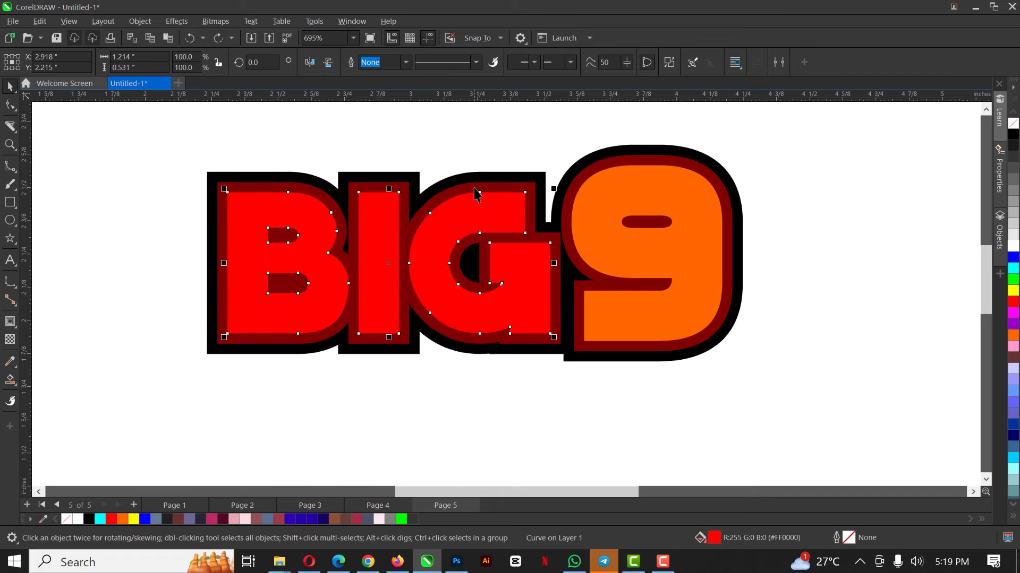
Keep the two contour layers in place behind the lettering and ungroup them
click(475, 191)
key(ctrl+z)
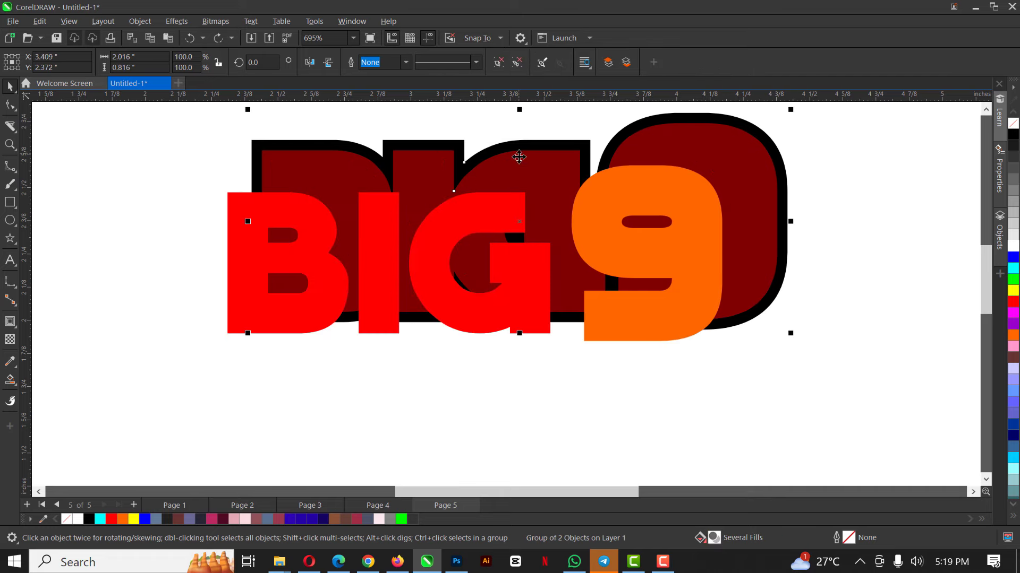
key(ctrl+shift+z)
click(498, 62)
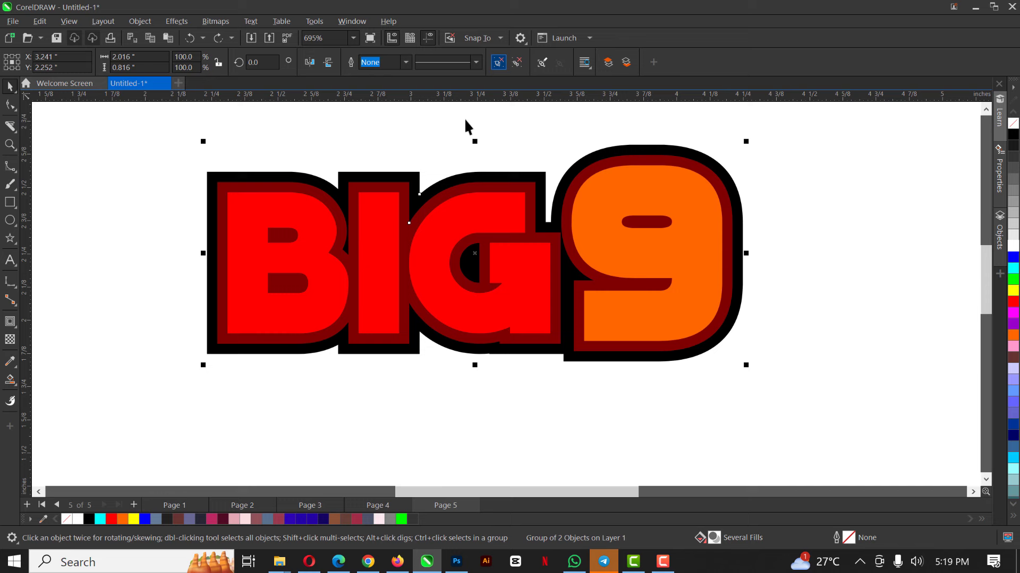
Recolor the inner contour layer orange tinted with yellow and fill the outer black contour layer with white
click(466, 188)
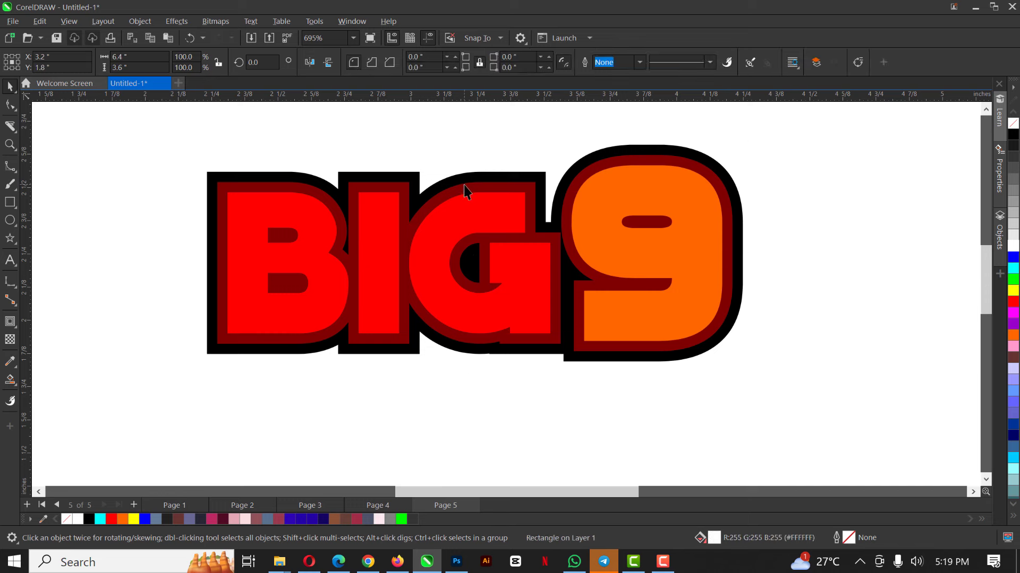
click(1012, 334)
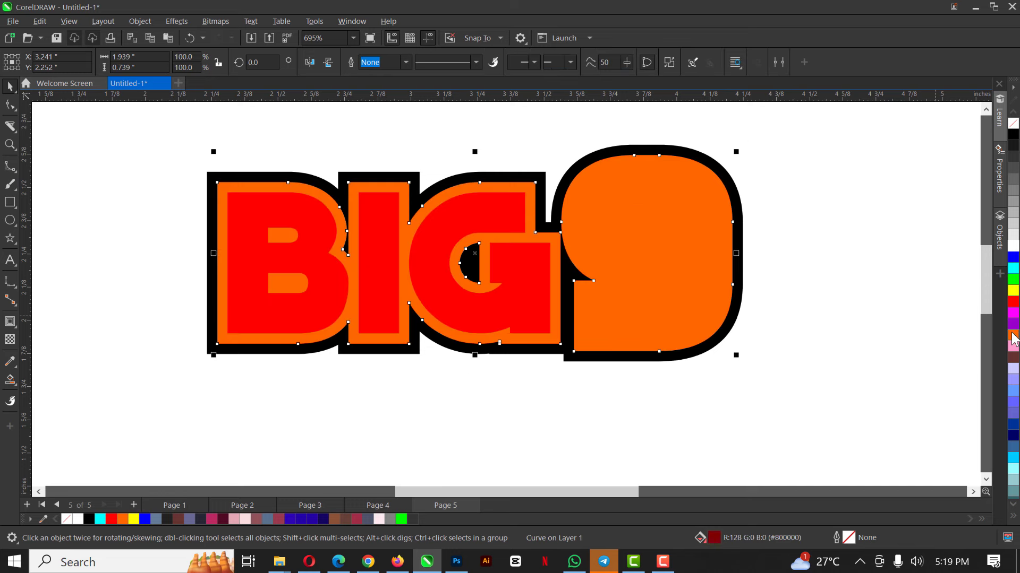
ctrl+click(1014, 291)
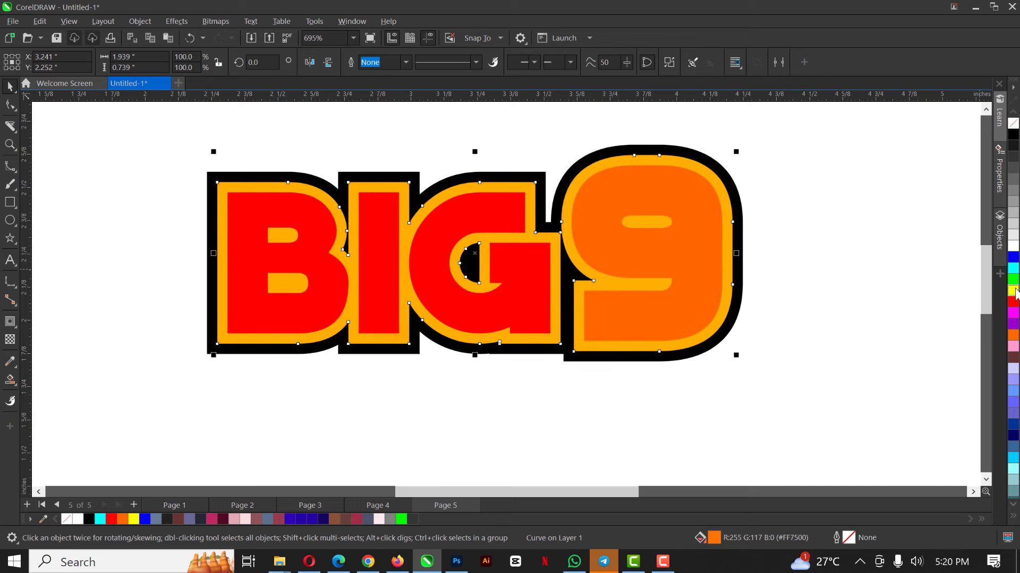
click(371, 175)
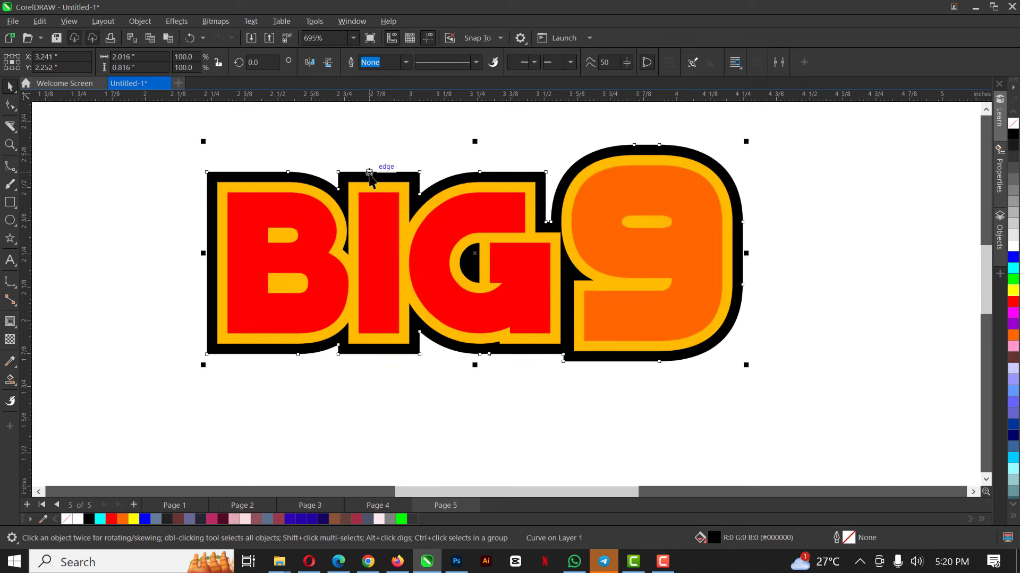
click(1013, 247)
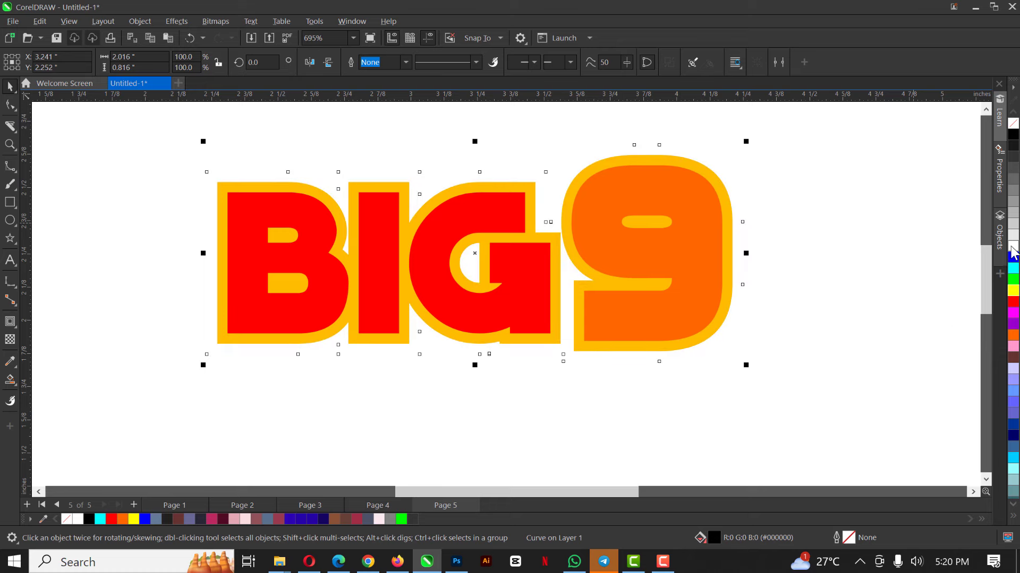
Try another orange fill on the outer contour layer, then undo it along with the previous contour color changes
click(1013, 337)
key(ctrl+z)
key(ctrl+z)
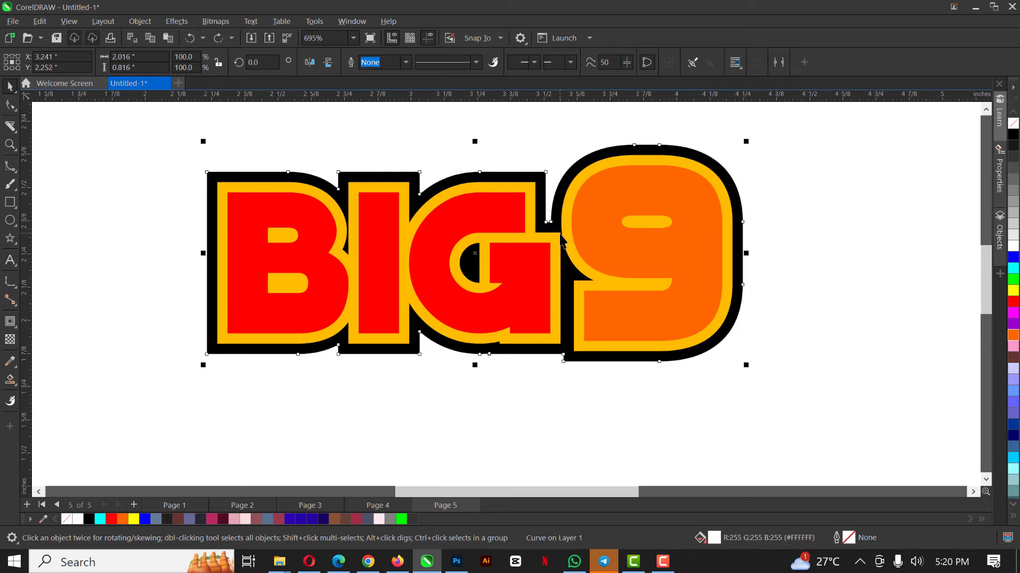
click(559, 233)
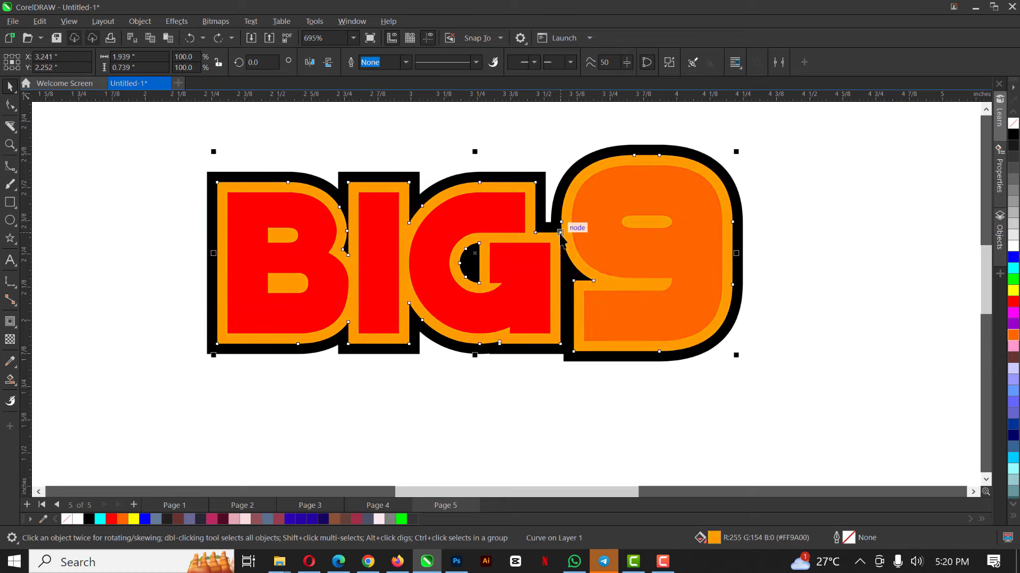
key(ctrl+z)
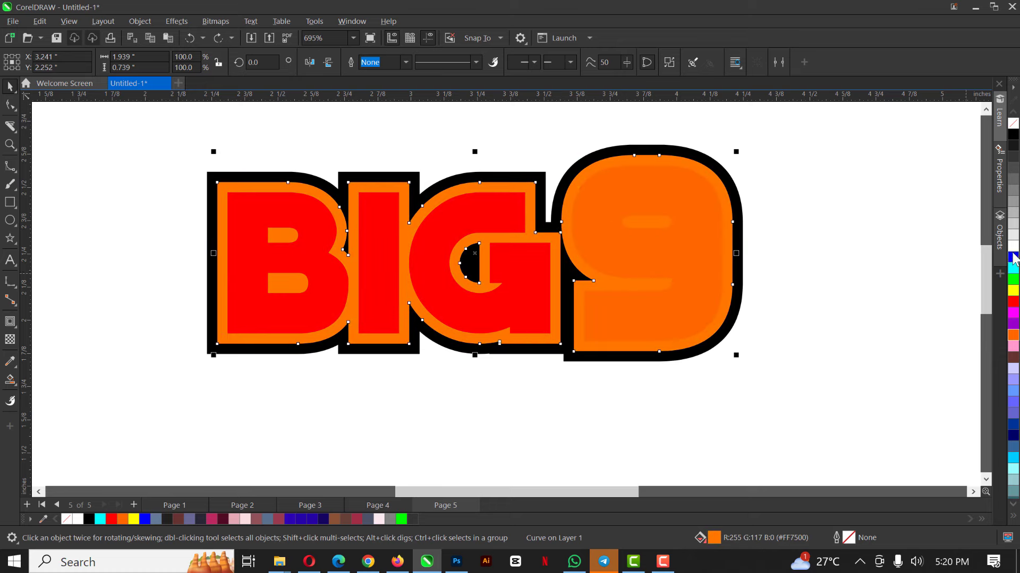
Fill the inner contour layer behind the lettering with white and the outer contour layer with orange
click(1012, 248)
click(440, 183)
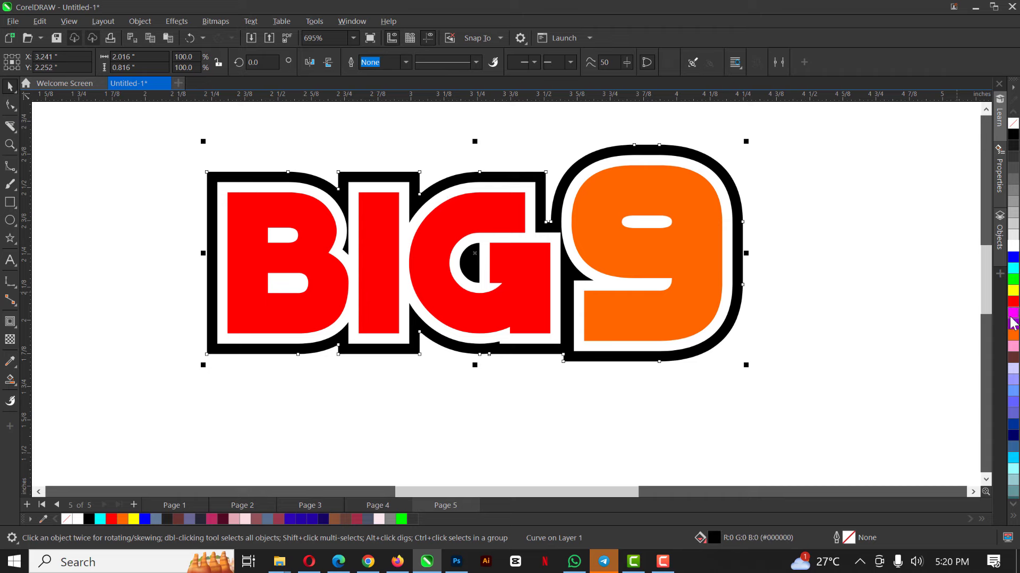
click(1012, 334)
scroll(540, 204, down, 1)
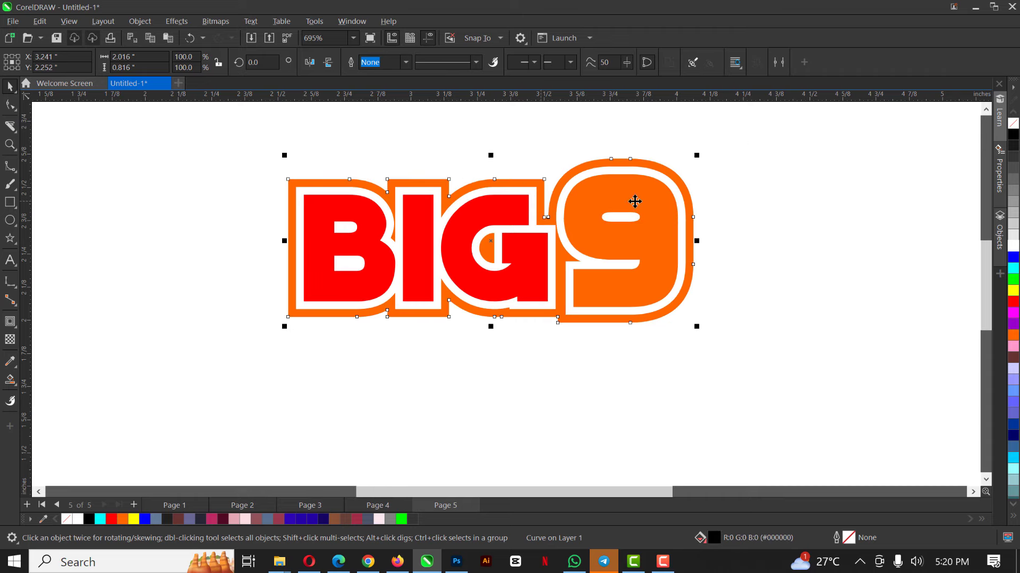
Select the entire "BIG 9" logo with all its layers and delete it from the page
scroll(635, 201, down, 3)
scroll(600, 208, up, 1)
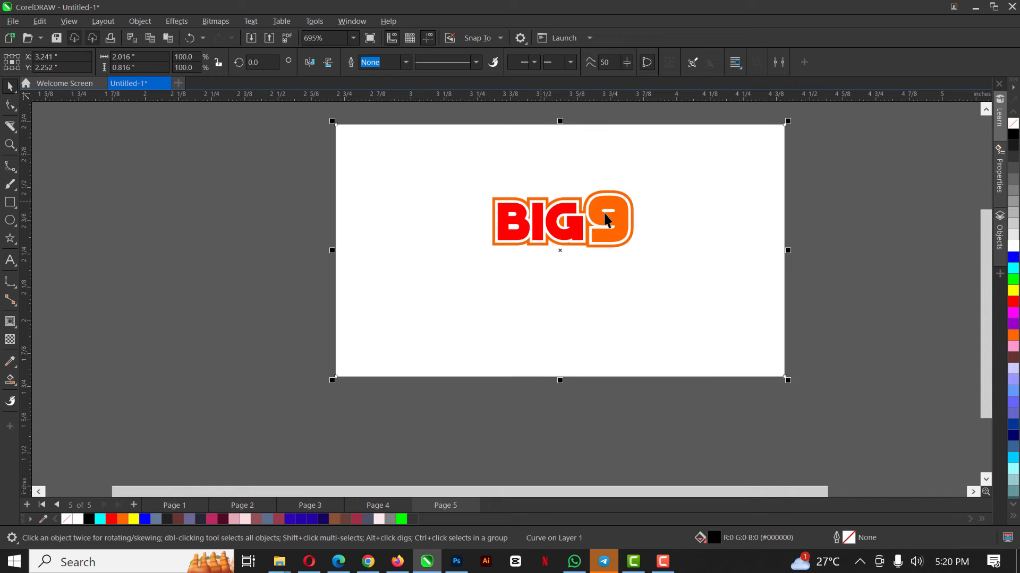
scroll(605, 218, up, 2)
click(611, 253)
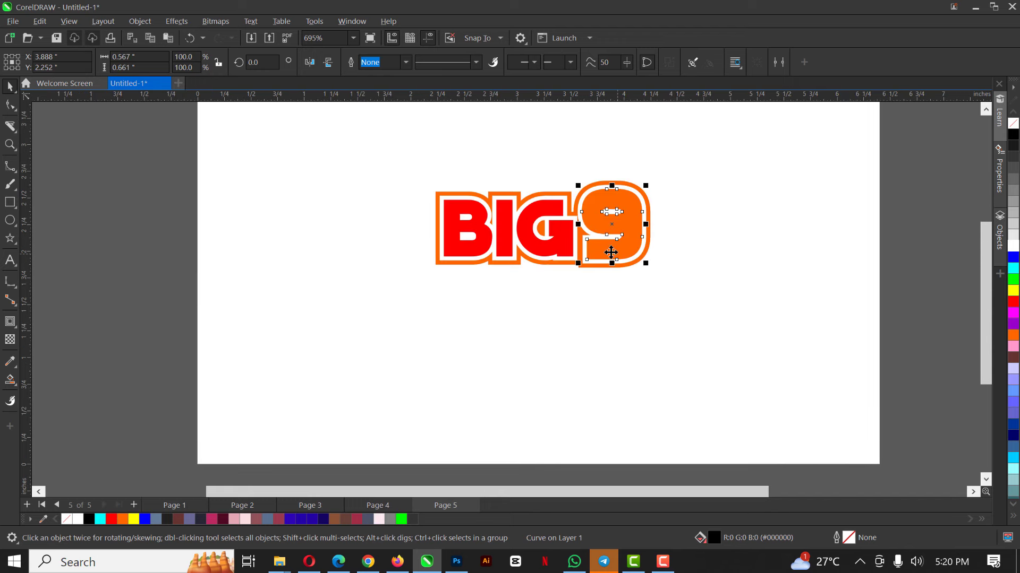
click(139, 151)
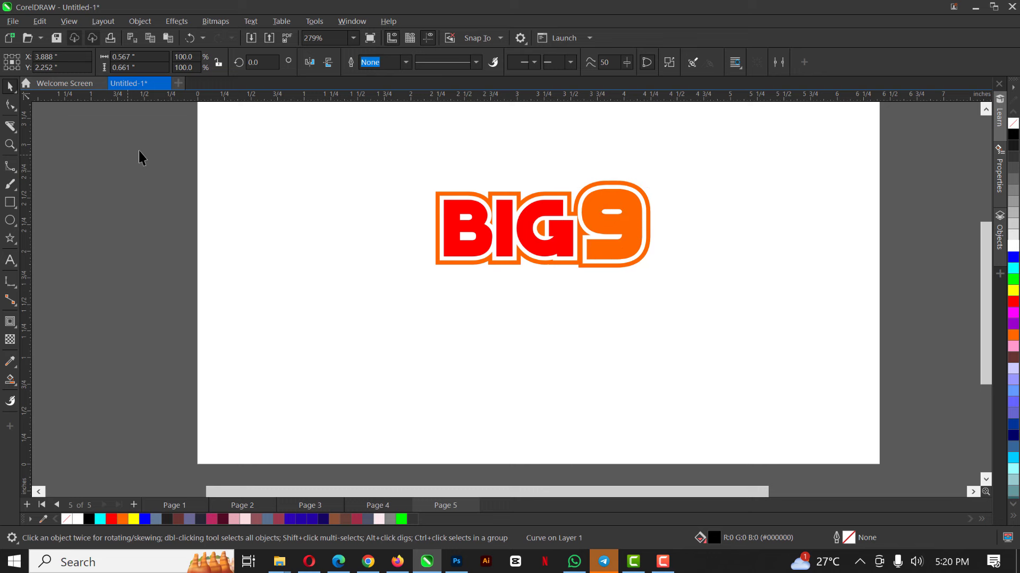
drag(143, 146, 689, 310)
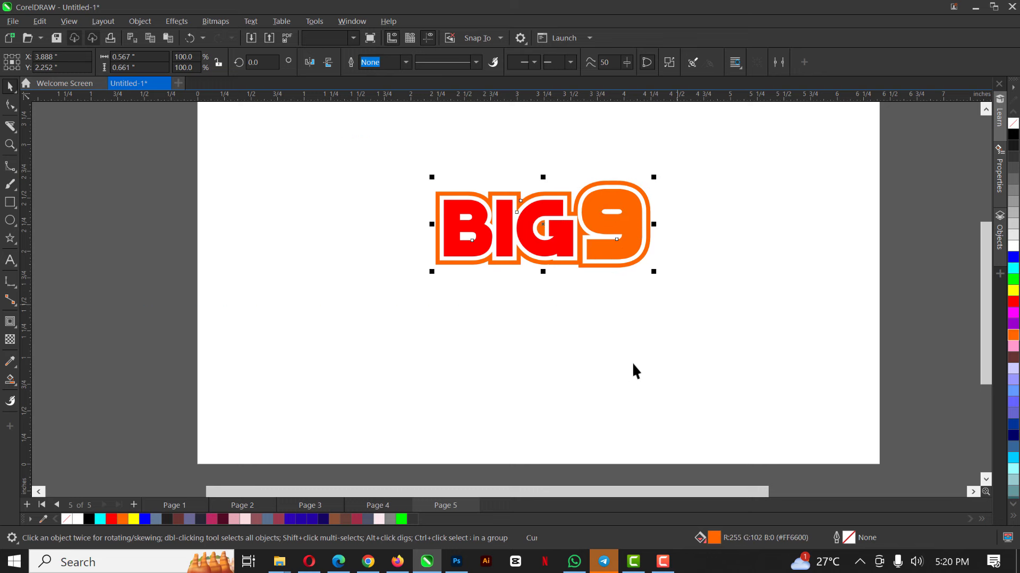
key(Delete)
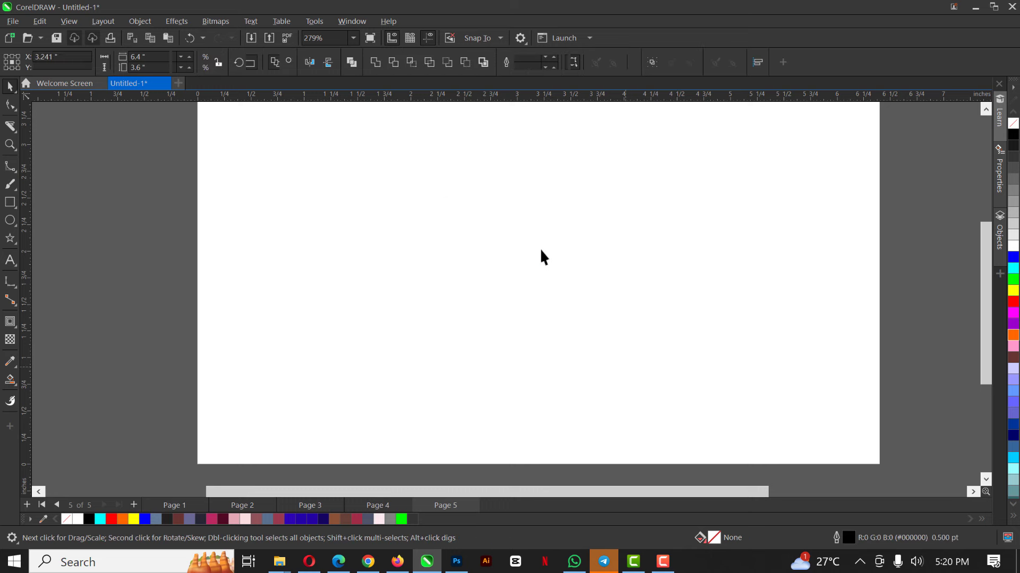
click(12, 322)
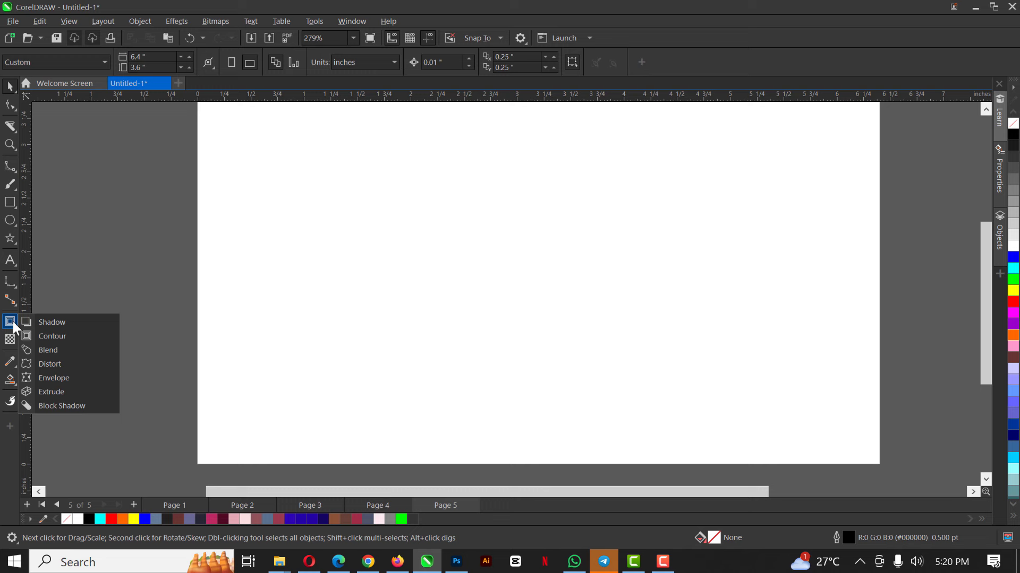
click(12, 89)
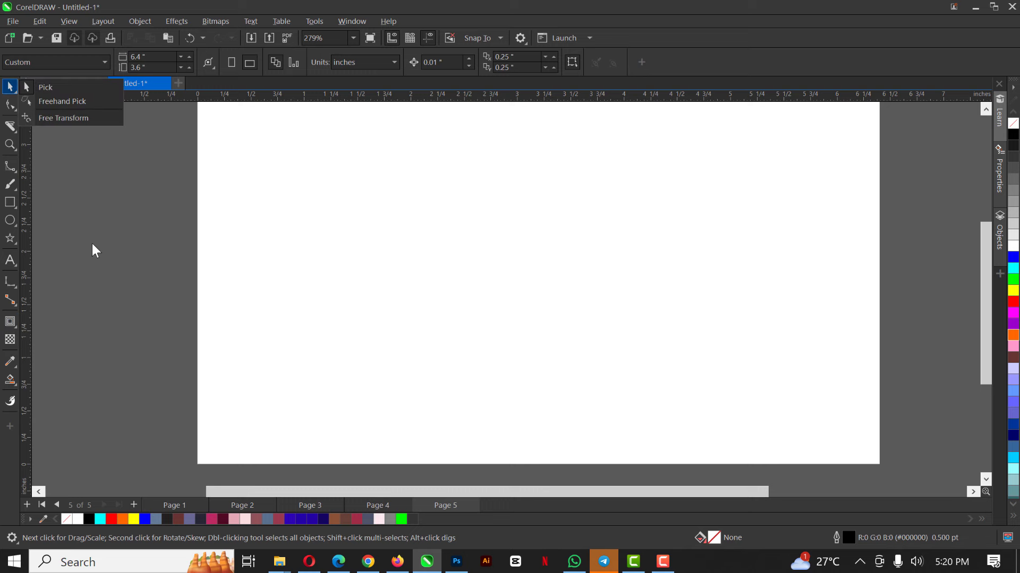
click(12, 90)
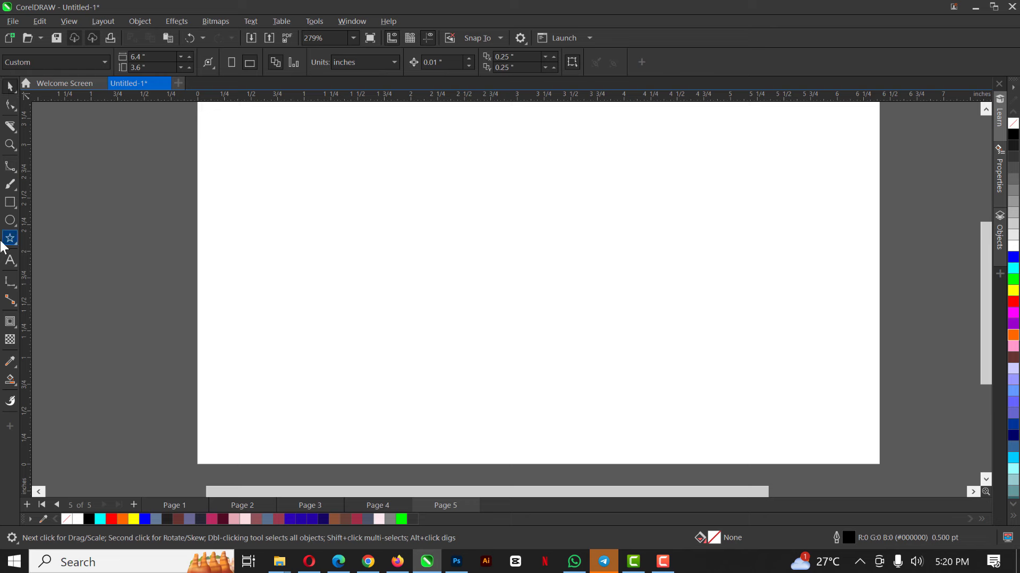
Draw a circle about 0.135 inches wide on the page, fill it orange and remove its outline
click(15, 222)
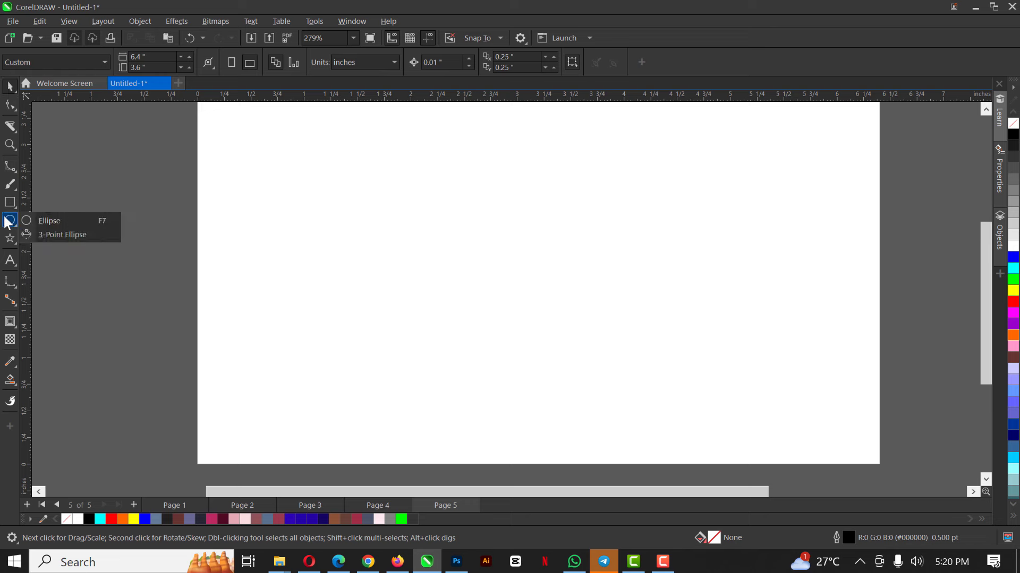
click(48, 220)
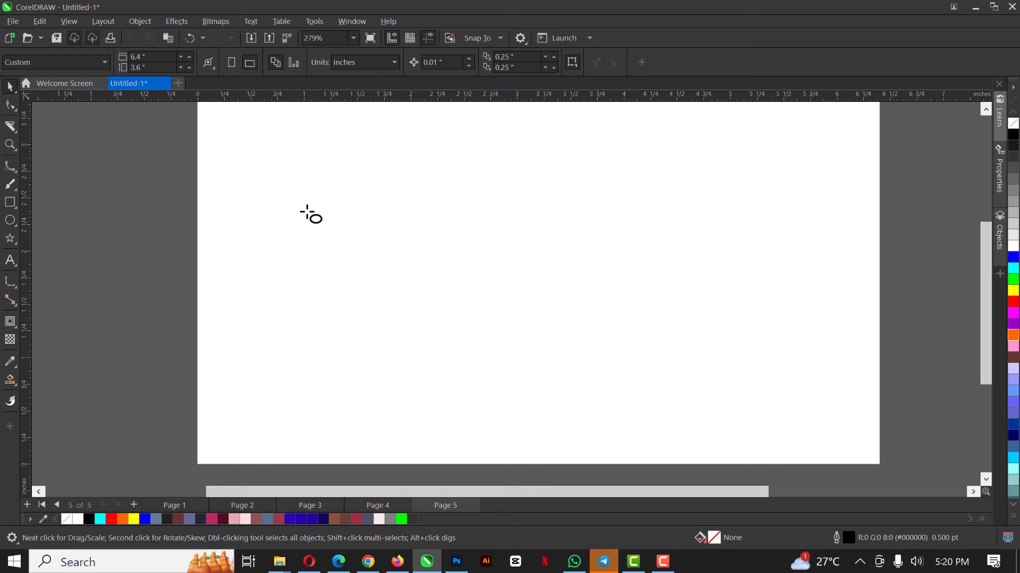
mouse_move(310, 219)
mouse_down()
mouse_move(329, 244)
mouse_move(310, 229)
mouse_move(318, 233)
mouse_up()
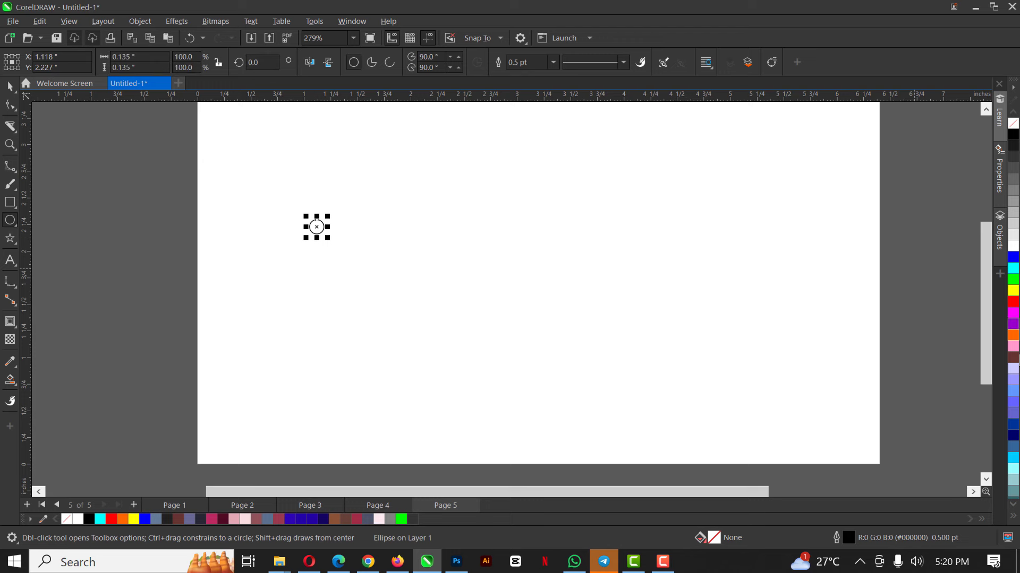
click(1013, 337)
key(space)
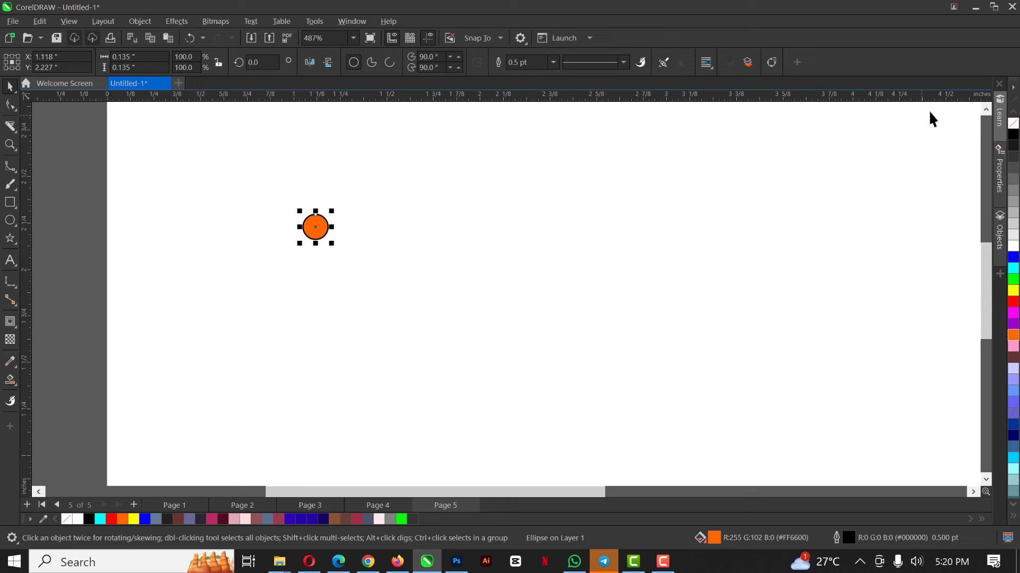
right_click(1013, 124)
Place a larger copy of the orange circle, about 0.24 inches wide, farther along the same row and blend the two circles
drag(316, 226, 785, 255)
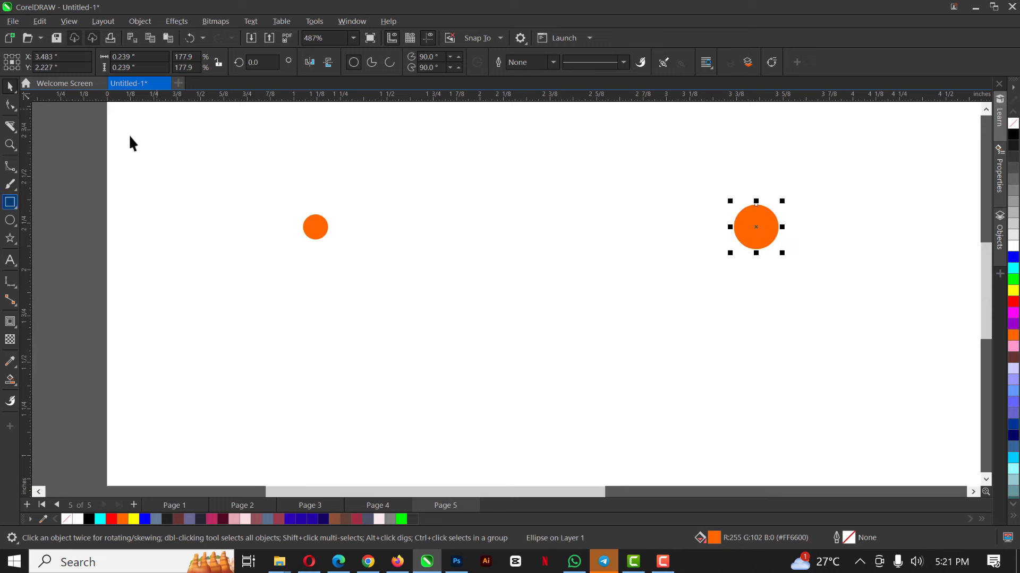
click(13, 328)
click(54, 352)
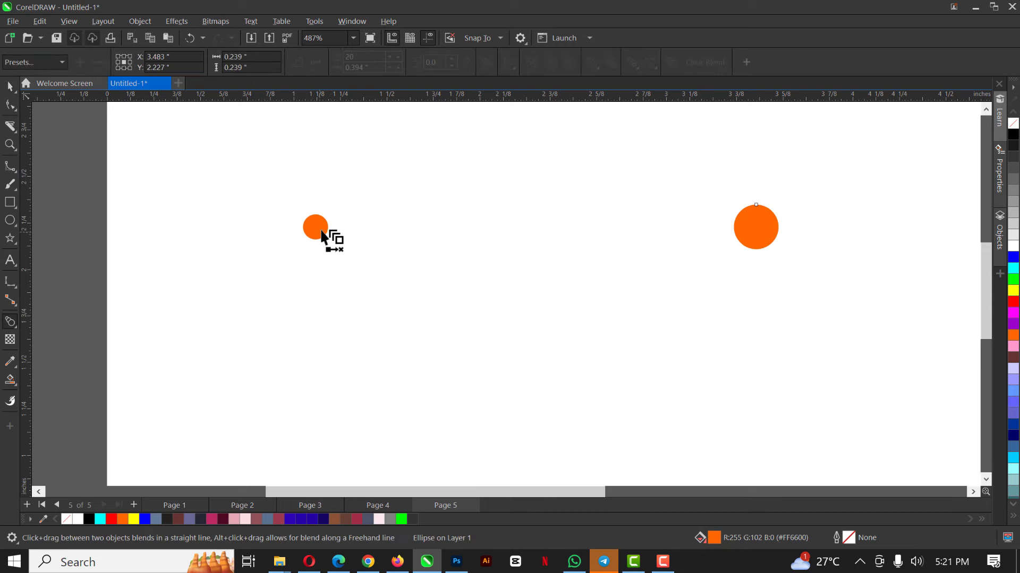
drag(325, 235, 765, 232)
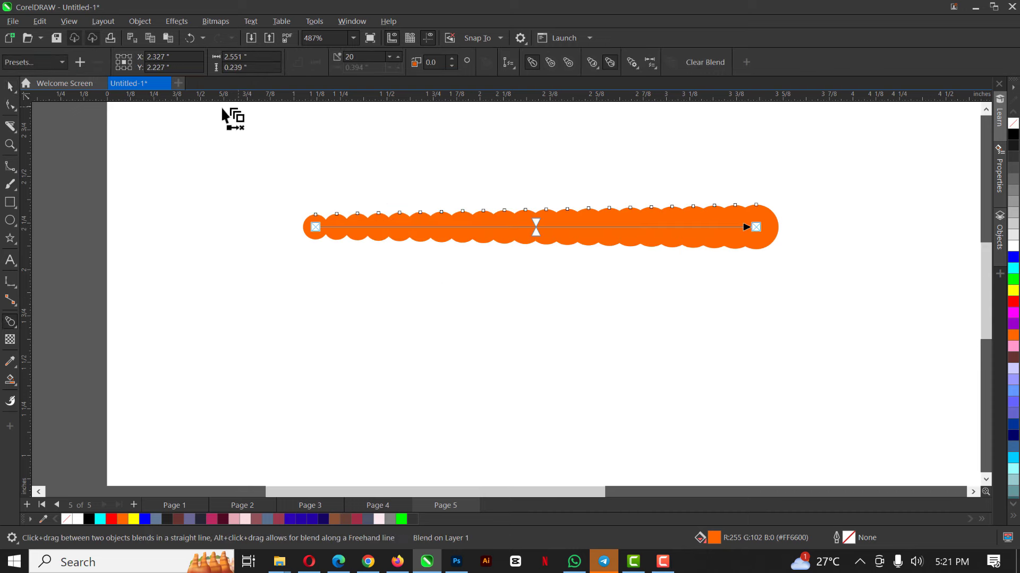
Reduce the number of steps in the circle blend to 8
click(389, 57)
click(389, 57)
click(389, 58)
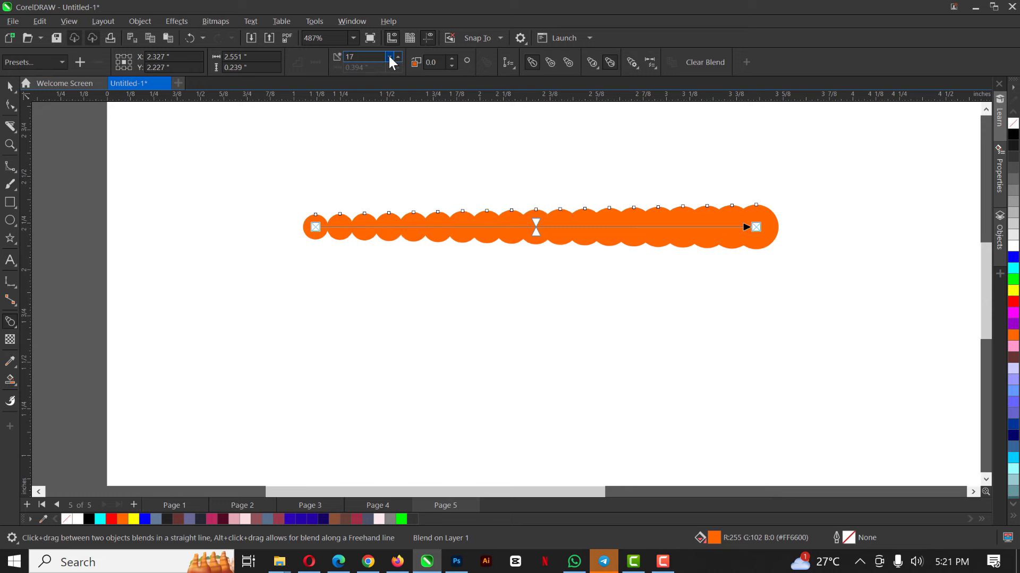
click(389, 58)
click(389, 57)
click(390, 58)
click(389, 57)
click(390, 57)
click(389, 57)
click(389, 57)
click(390, 57)
click(390, 57)
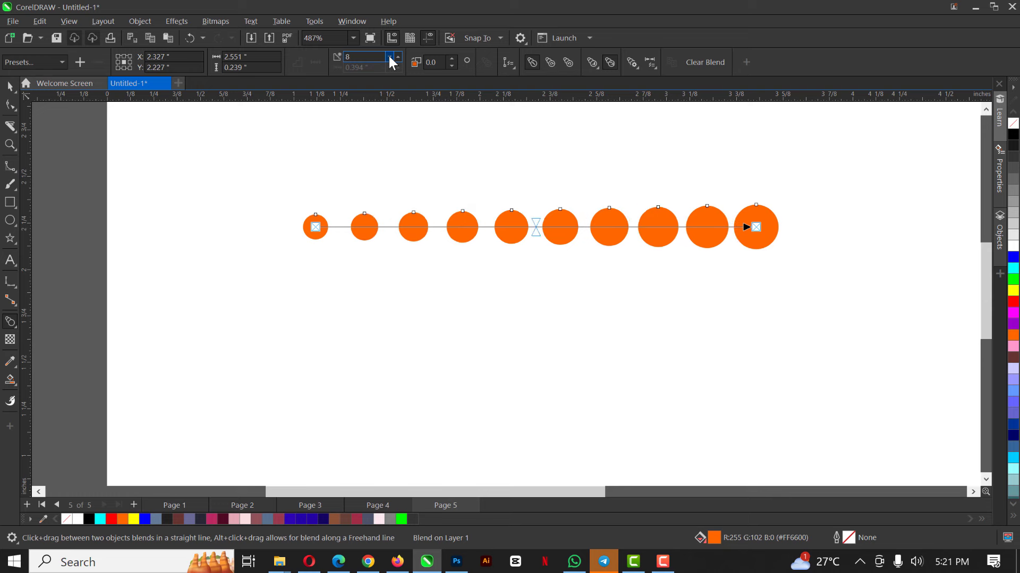
click(389, 57)
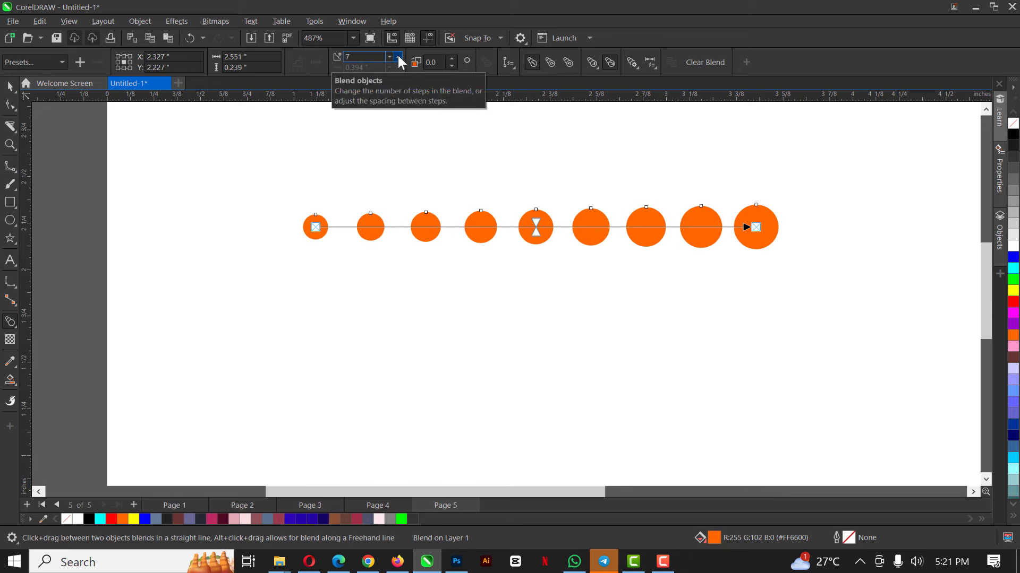
click(398, 56)
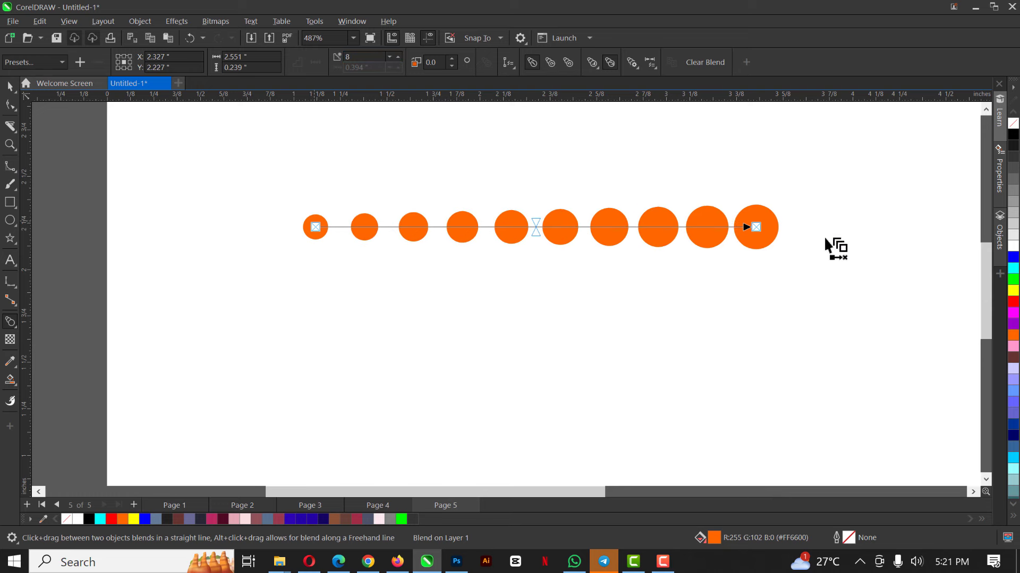
Fill the blend's larger end circle with yellow so the row grades from orange to yellow
key(space)
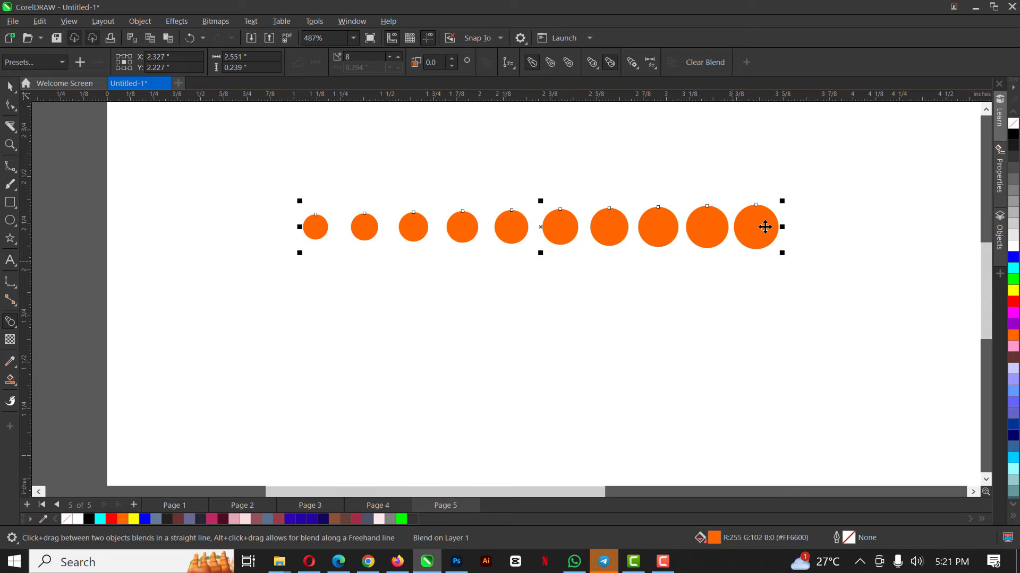
click(762, 227)
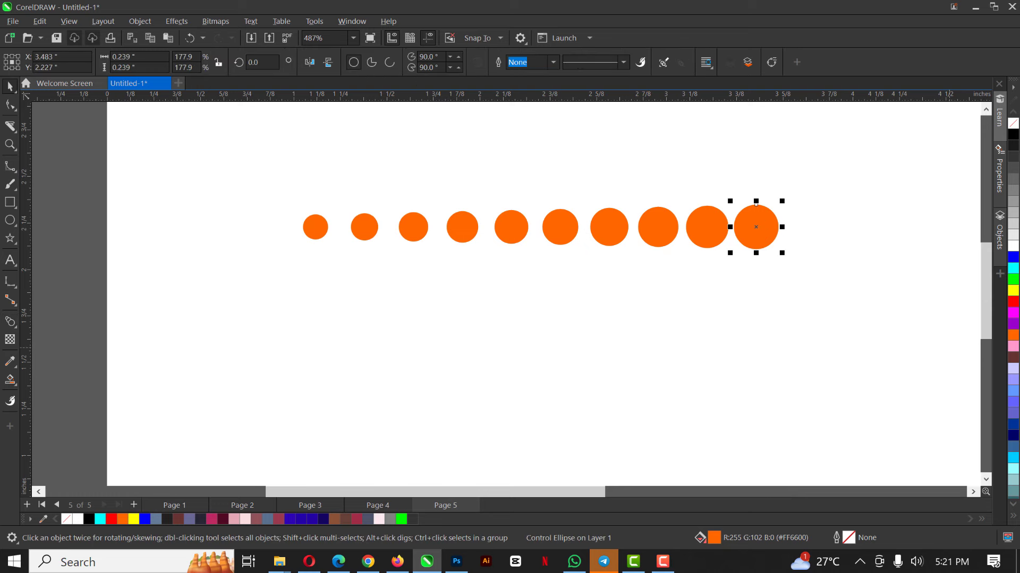
click(1014, 292)
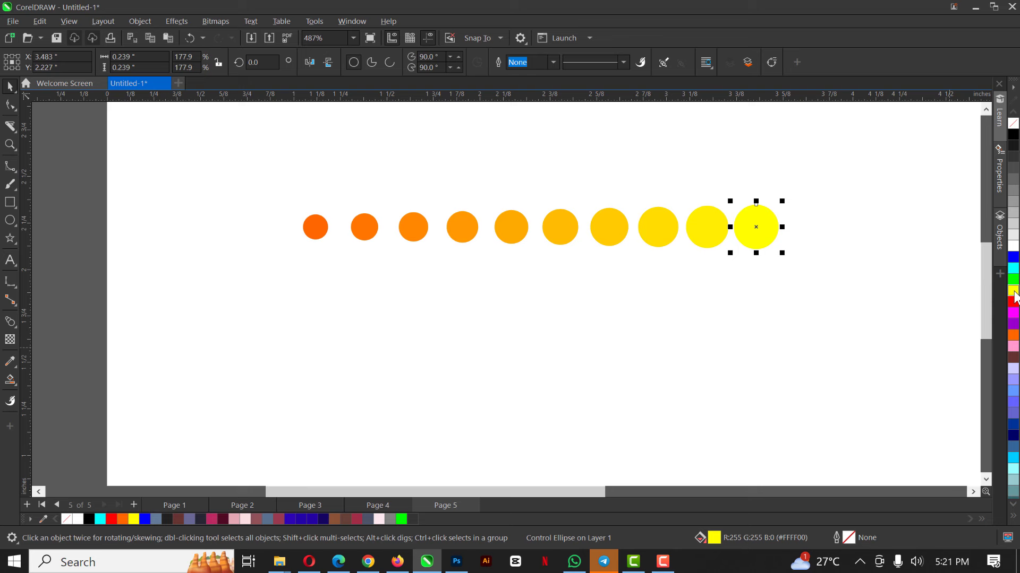
Select the whole circle blend and delete it
click(315, 229)
click(760, 225)
click(662, 226)
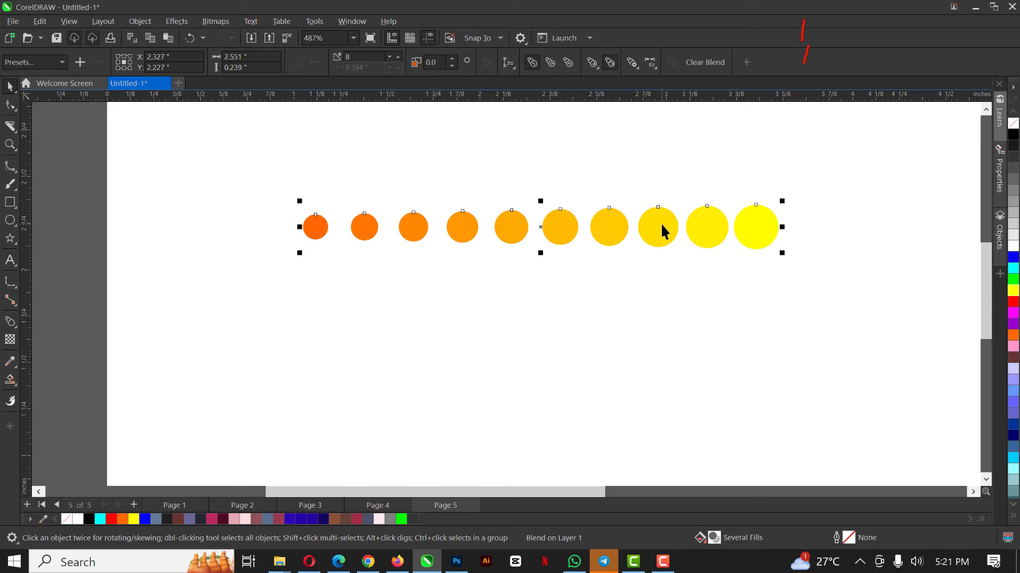
key(Delete)
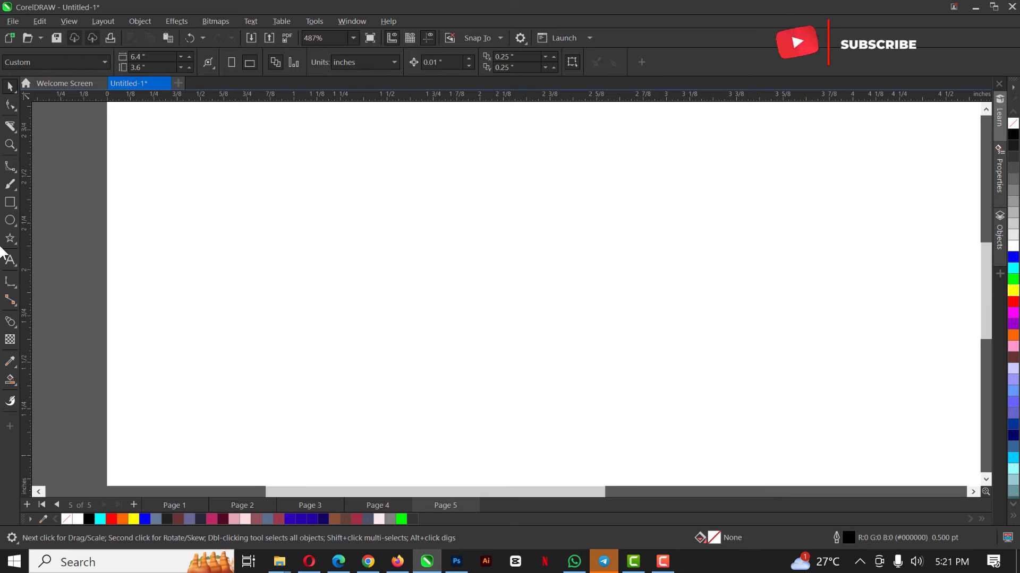
Draw a narrow upright rectangle about 0.05 by 0.4 inches, fill it black and place a copy to its right
click(11, 202)
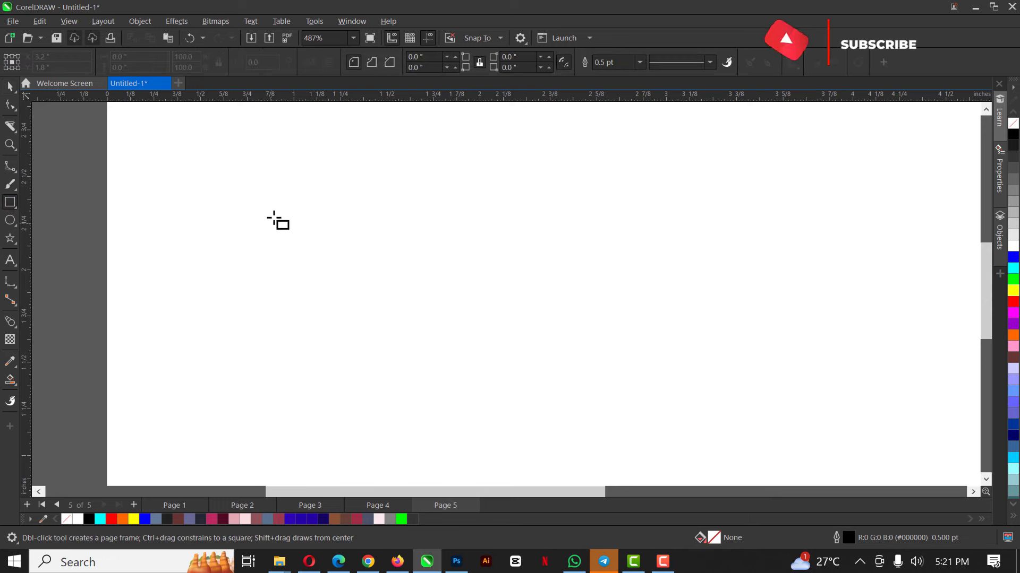
drag(274, 215, 284, 292)
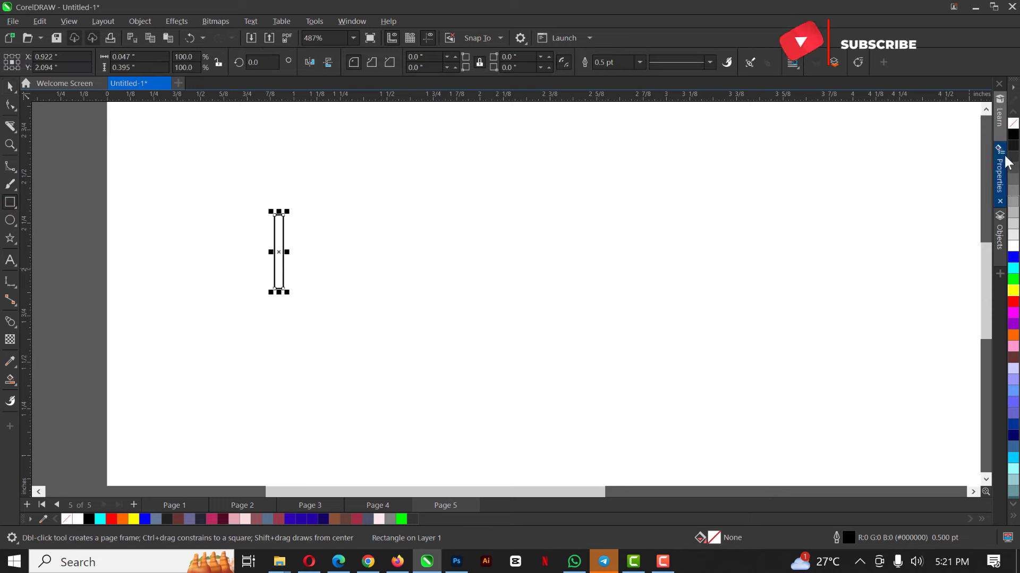
click(1014, 135)
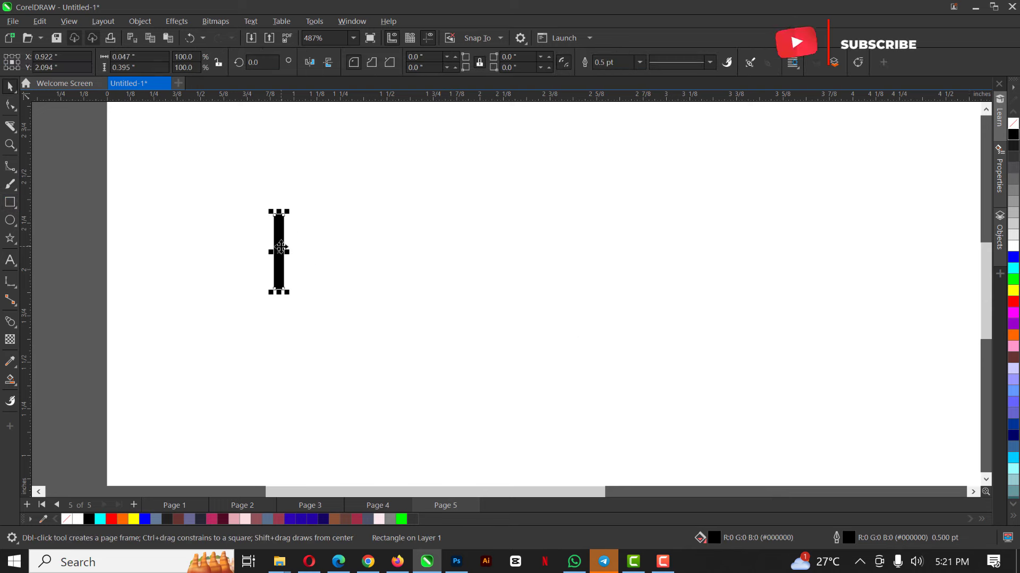
key(space)
drag(410, 265, 635, 268)
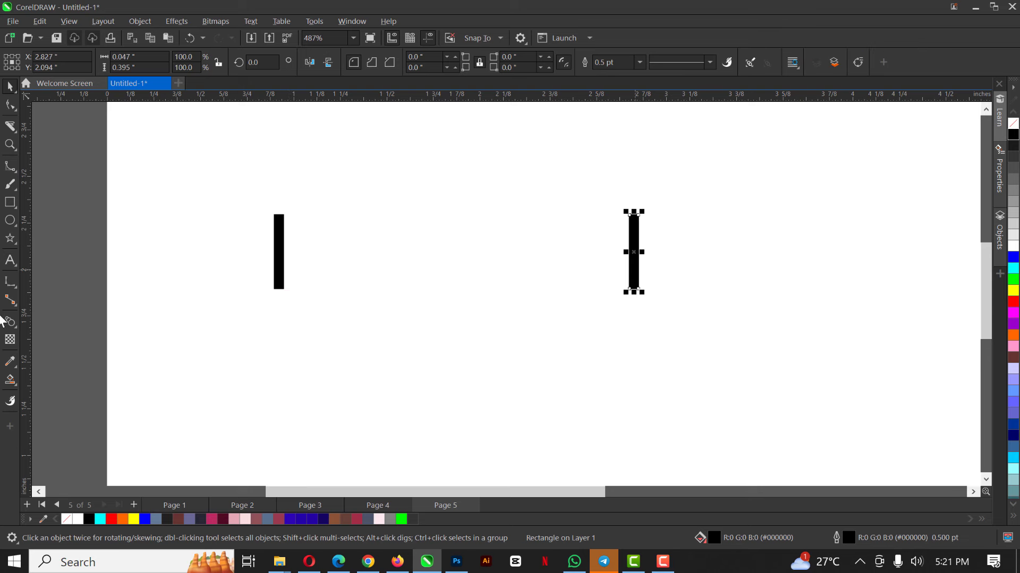
Blend the two black bars into a row of stripes and stretch the blend to about 4.27 by 1.76 inches
click(14, 324)
drag(292, 257, 811, 254)
key(space)
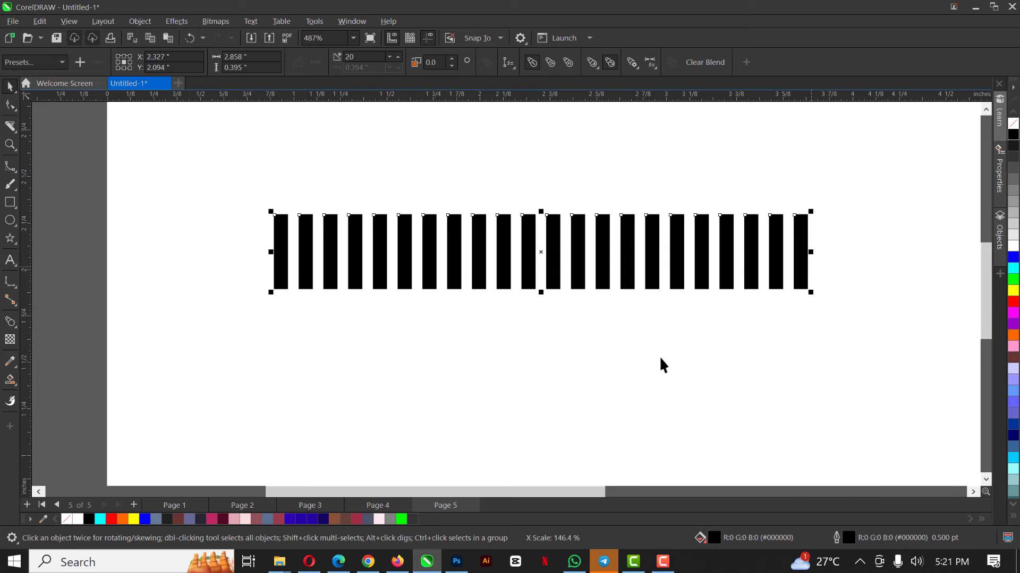
drag(541, 292, 489, 384)
scroll(447, 254, down, 4)
drag(612, 309, 725, 311)
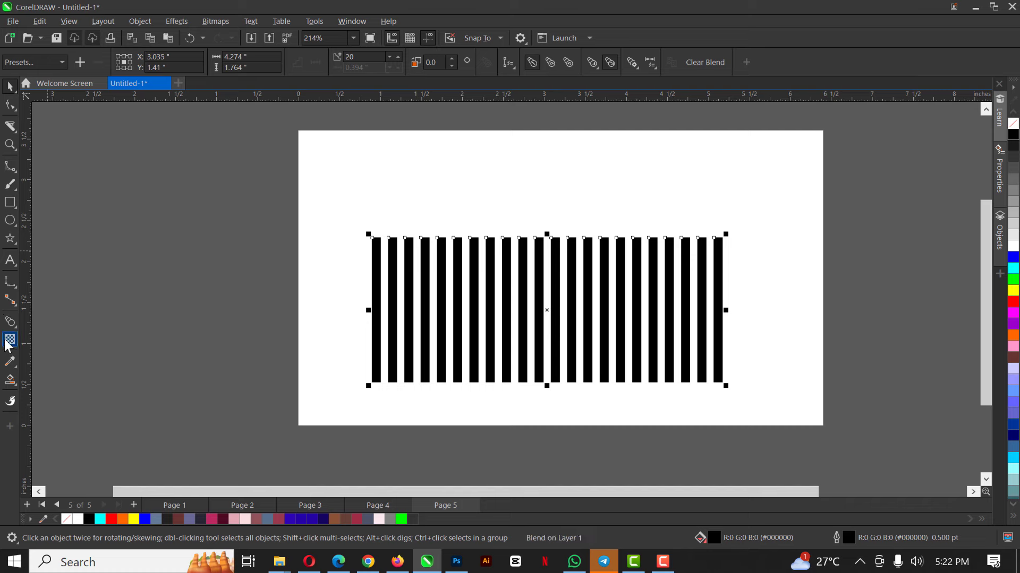
Delete the striped blend from the page
key(Delete)
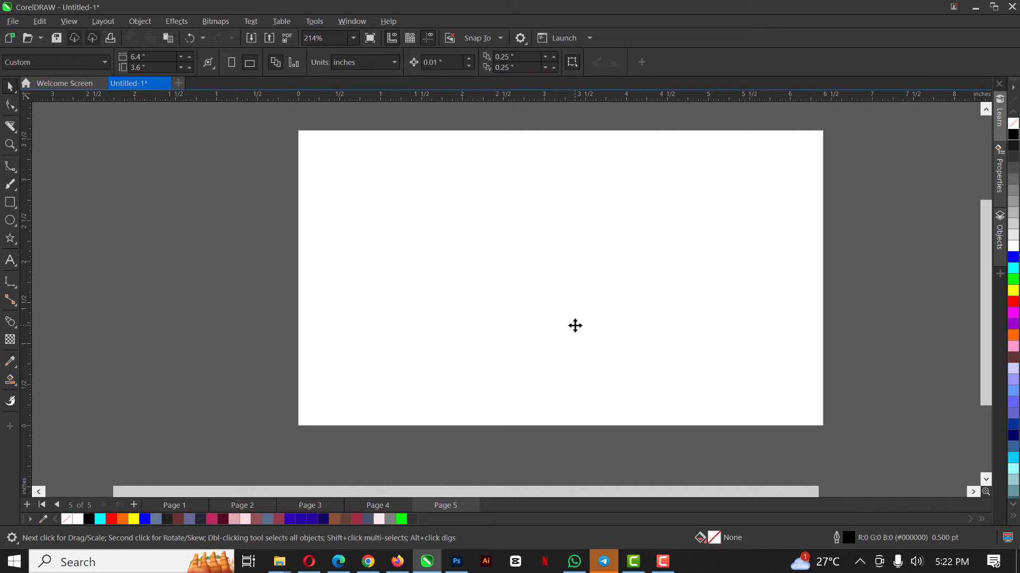
click(431, 220)
click(12, 326)
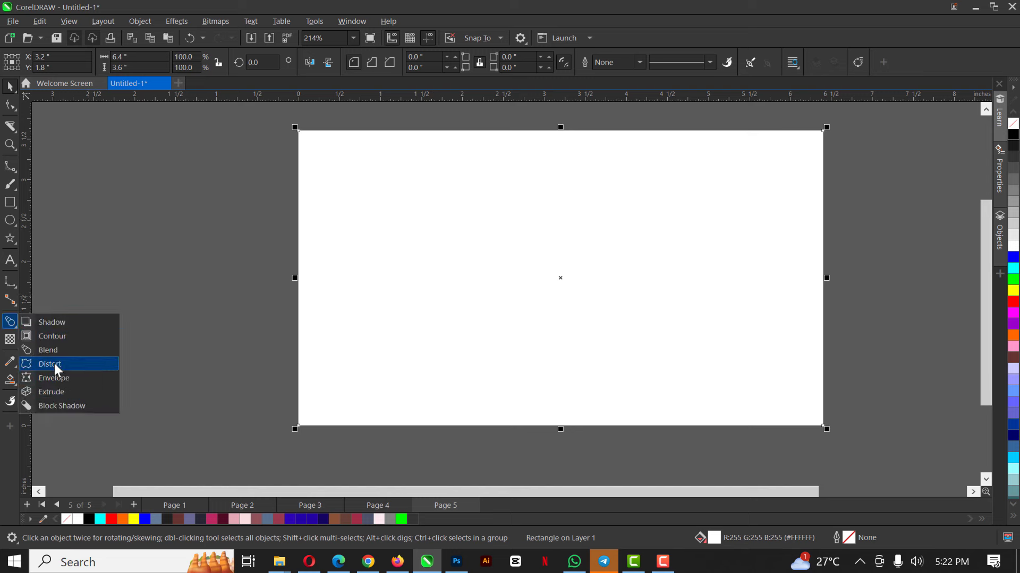
Draw a rectangle about 3.4 by 1.26 inches near the page centre, fill it red and remove its outline
click(10, 202)
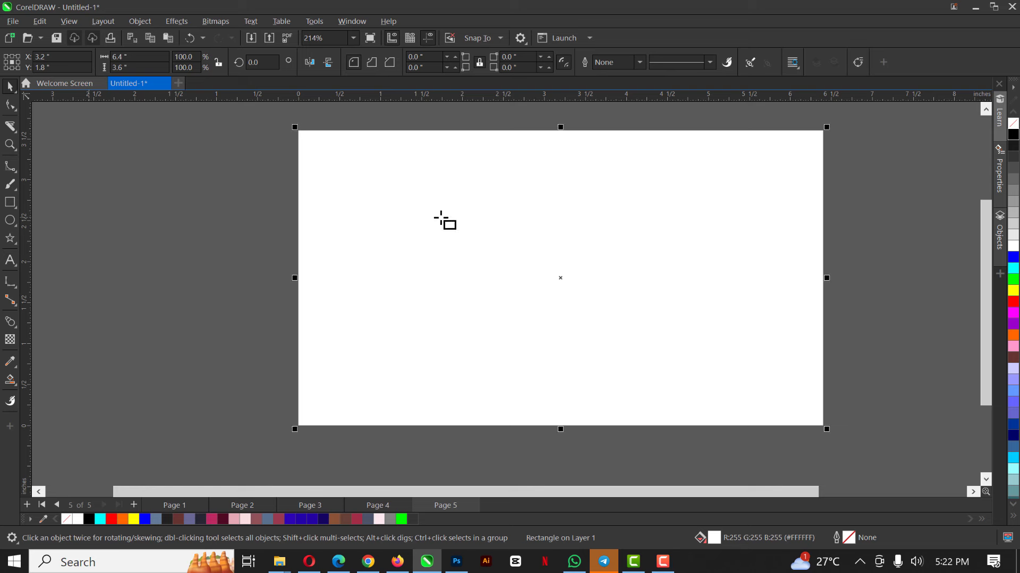
drag(441, 218, 720, 321)
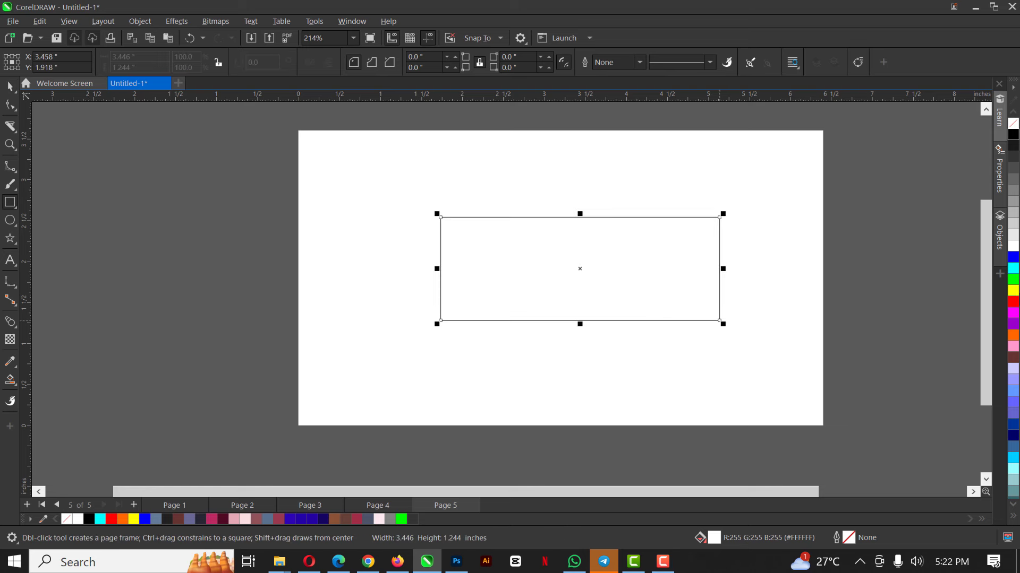
click(1014, 302)
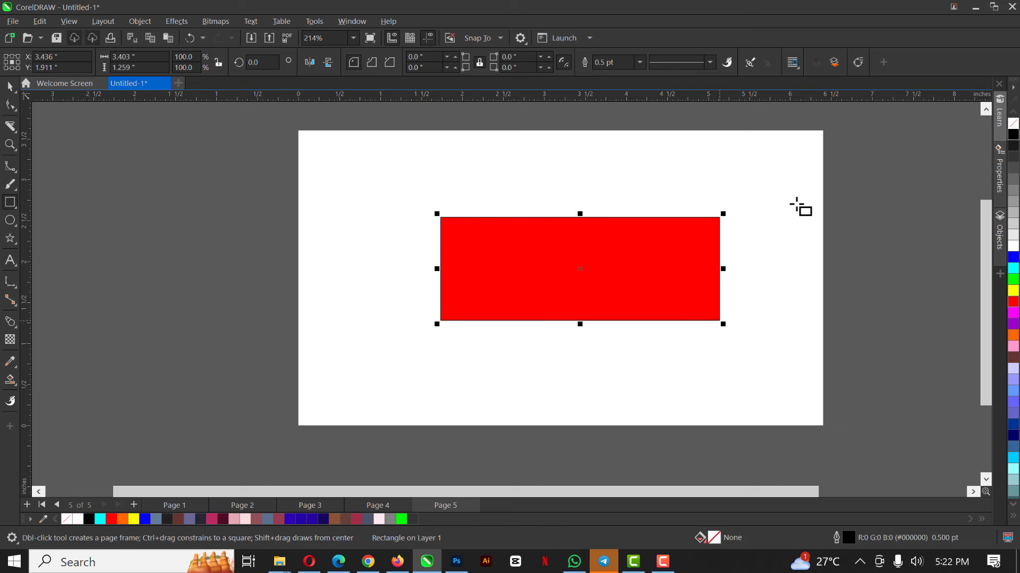
right_click(1012, 125)
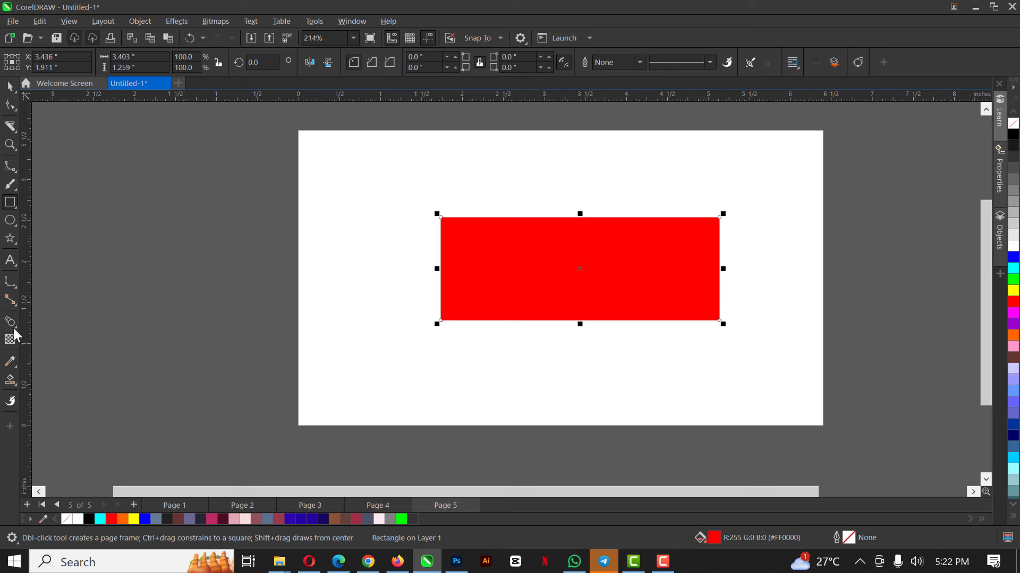
Try a push-and-pull Distort from the middle of the red rectangle's upper edge and undo it
mouse_move(9, 325)
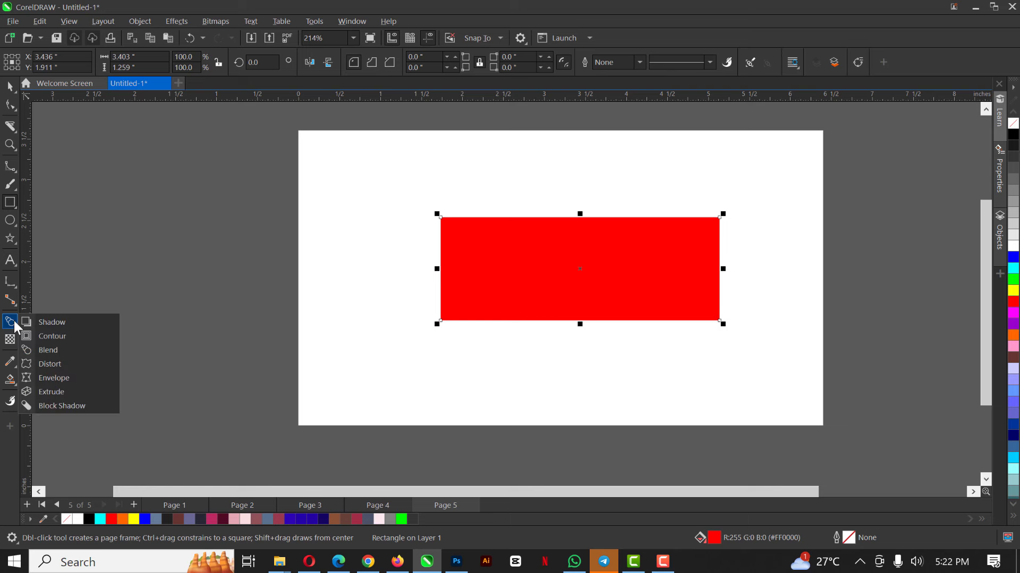
click(53, 365)
drag(549, 218, 574, 189)
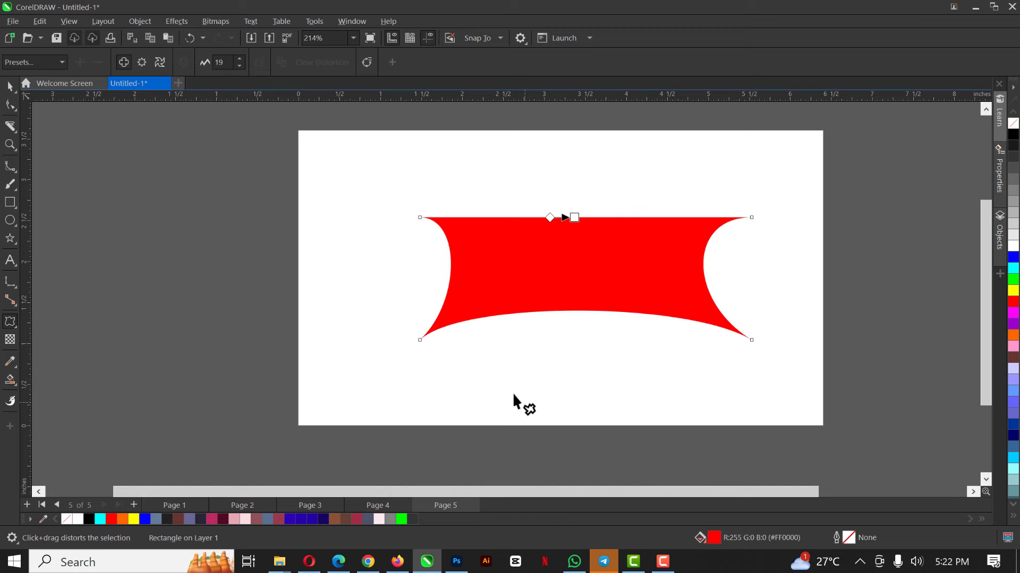
scroll(559, 237, up, 3)
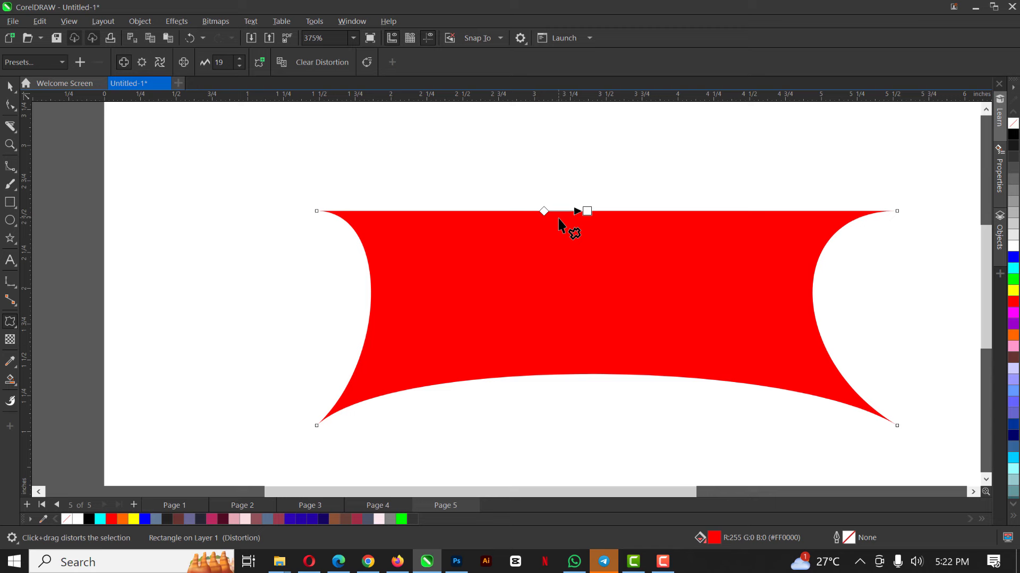
scroll(558, 222, down, 4)
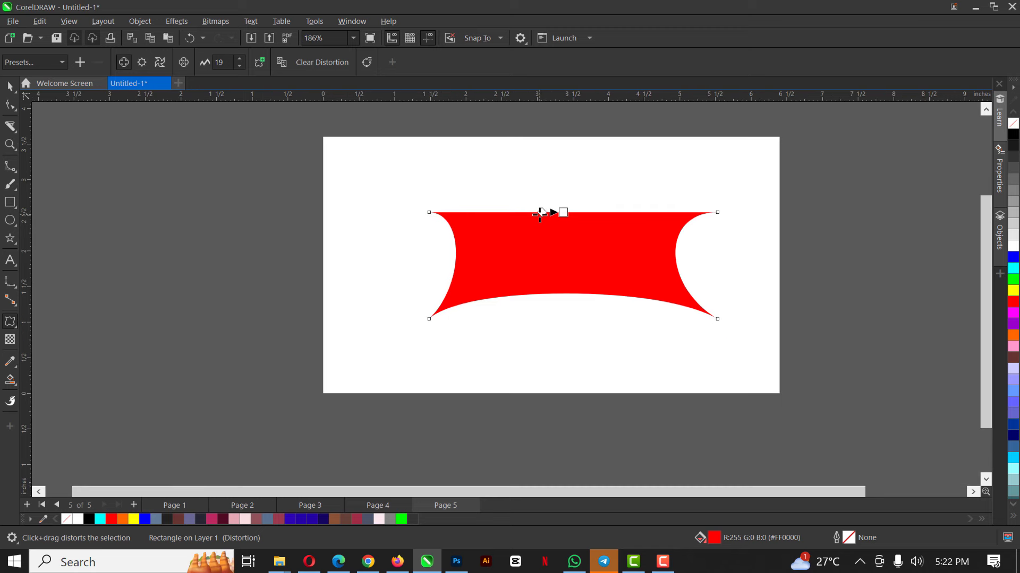
key(ctrl+z)
key(space)
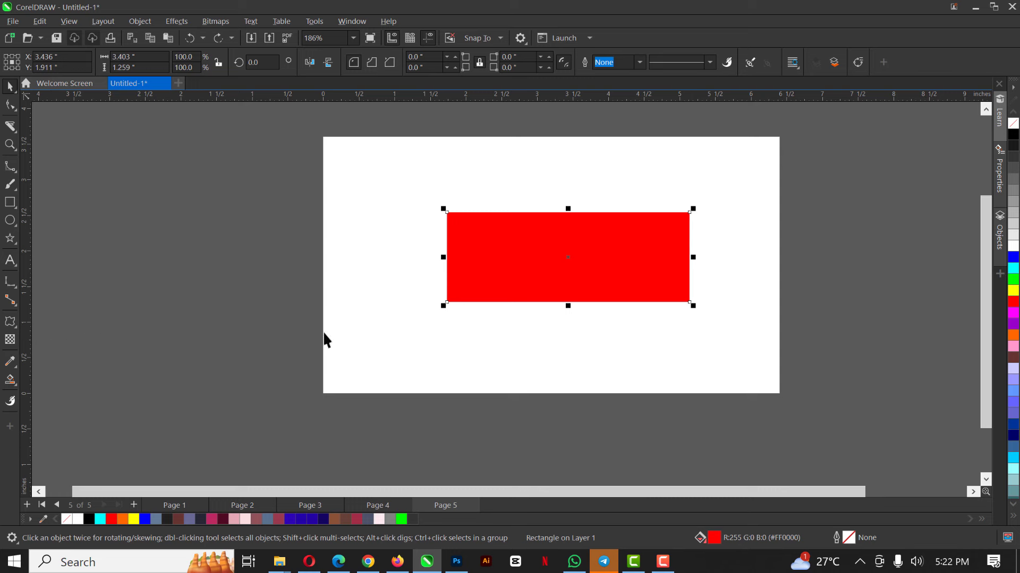
click(10, 323)
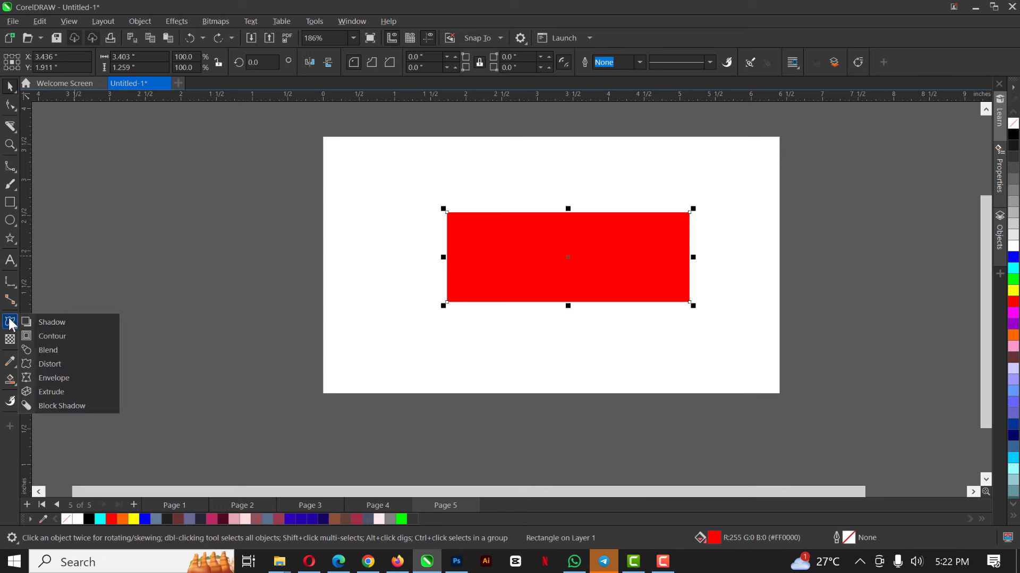
click(26, 364)
click(9, 322)
click(26, 361)
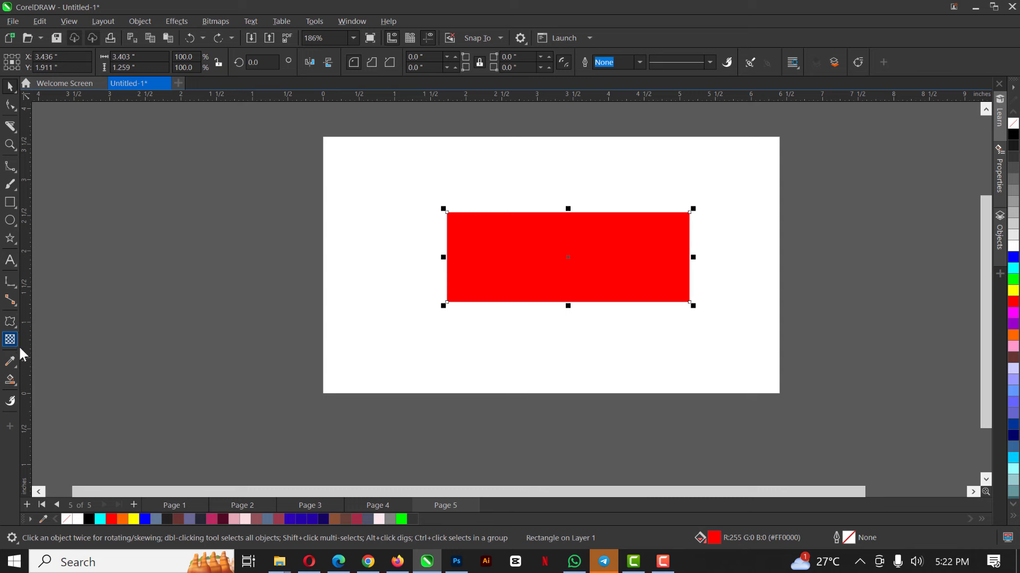
click(6, 322)
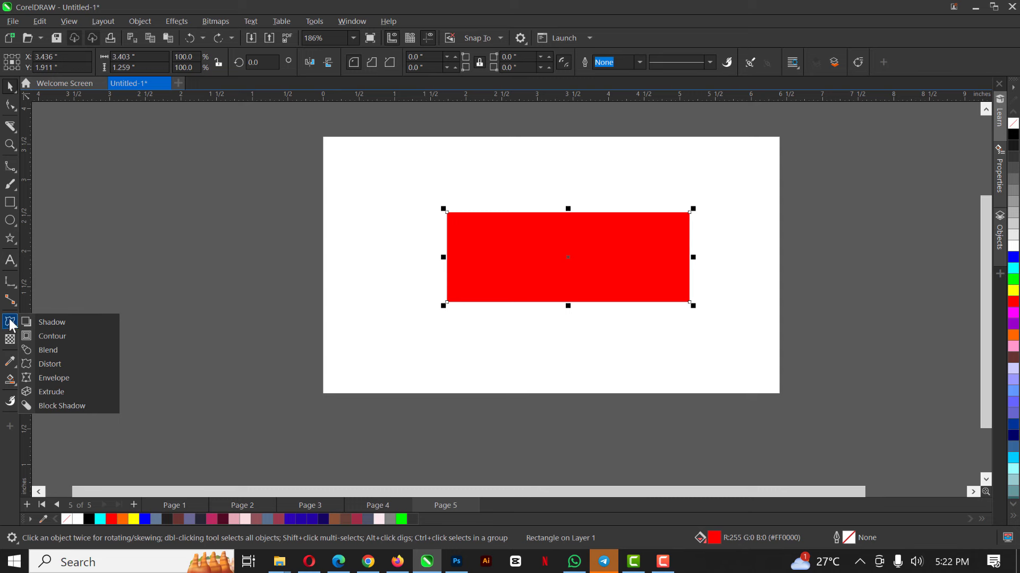
Delete the red rectangle
click(647, 236)
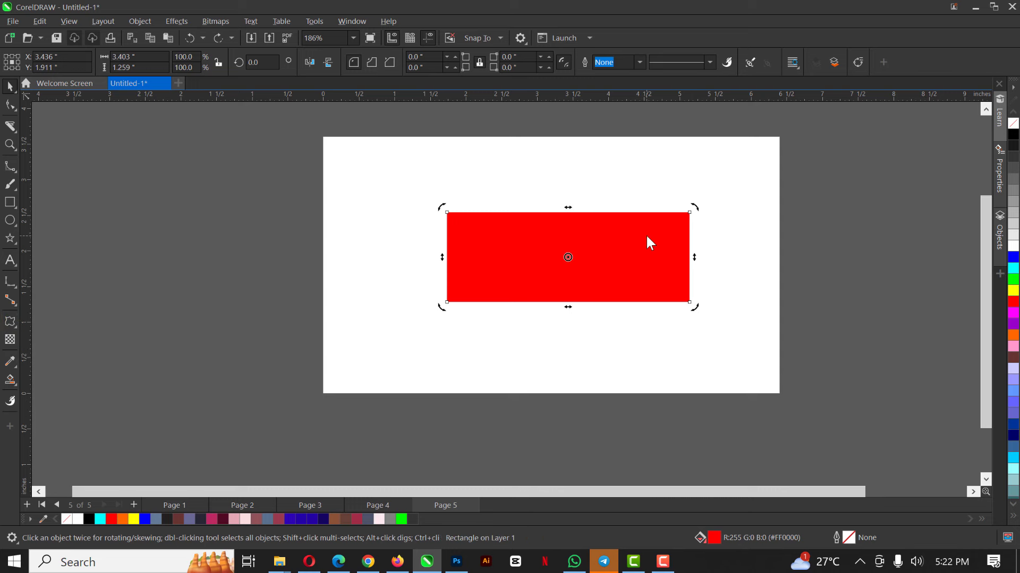
key(Delete)
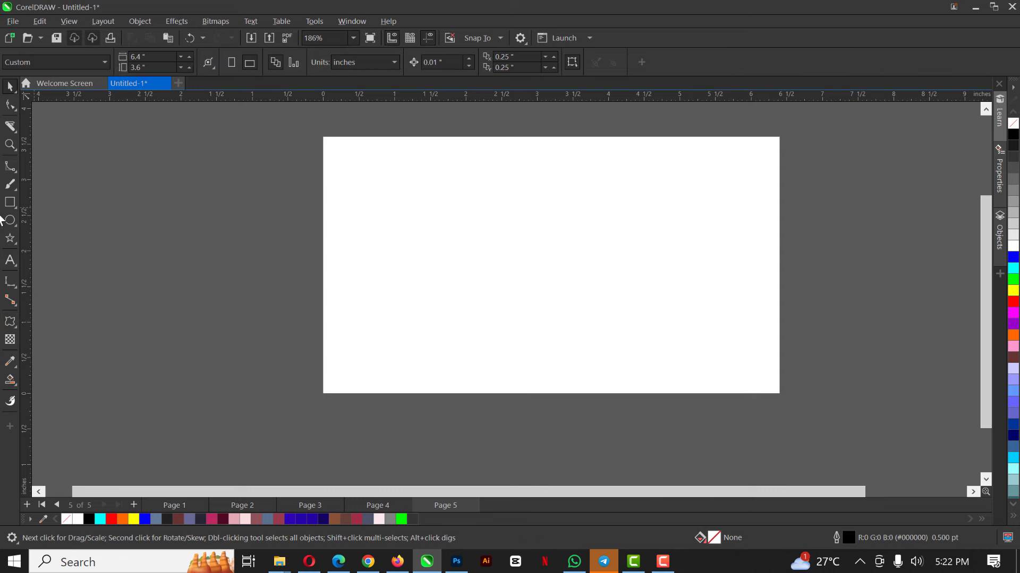
Add the artistic text "ROAD" near the middle of the page
click(10, 260)
click(460, 250)
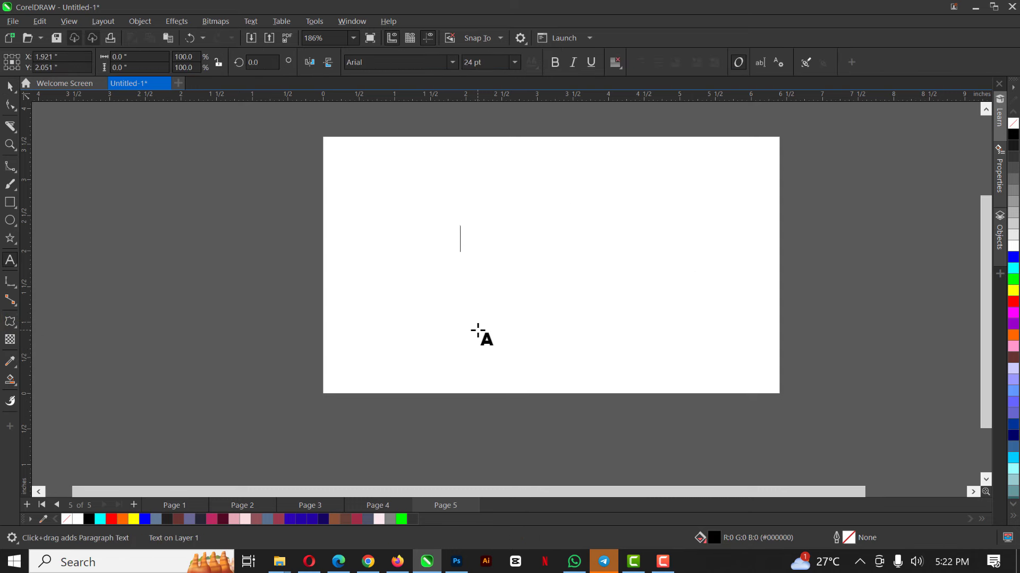
text(ROAD)
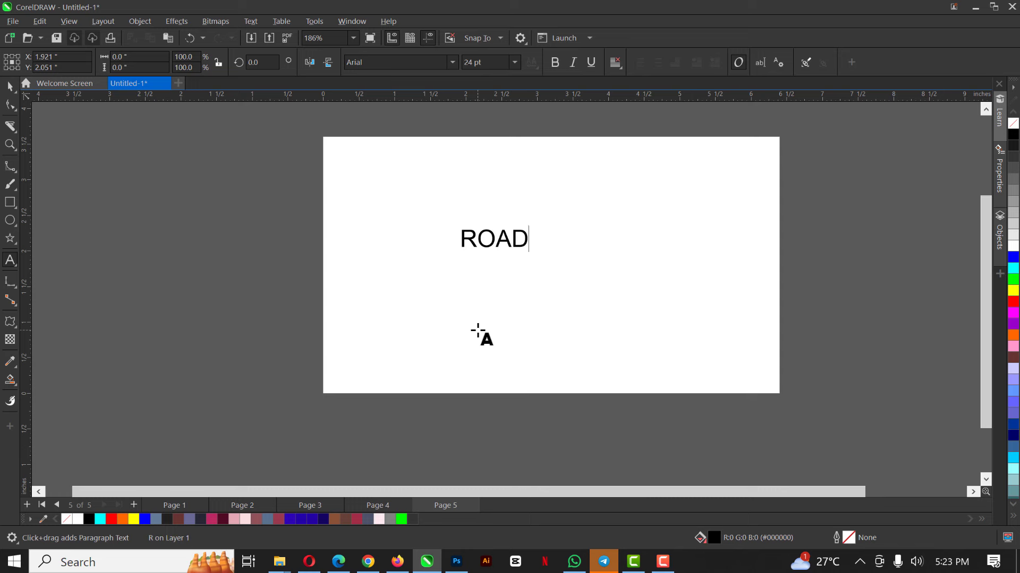
key(ctrl+space)
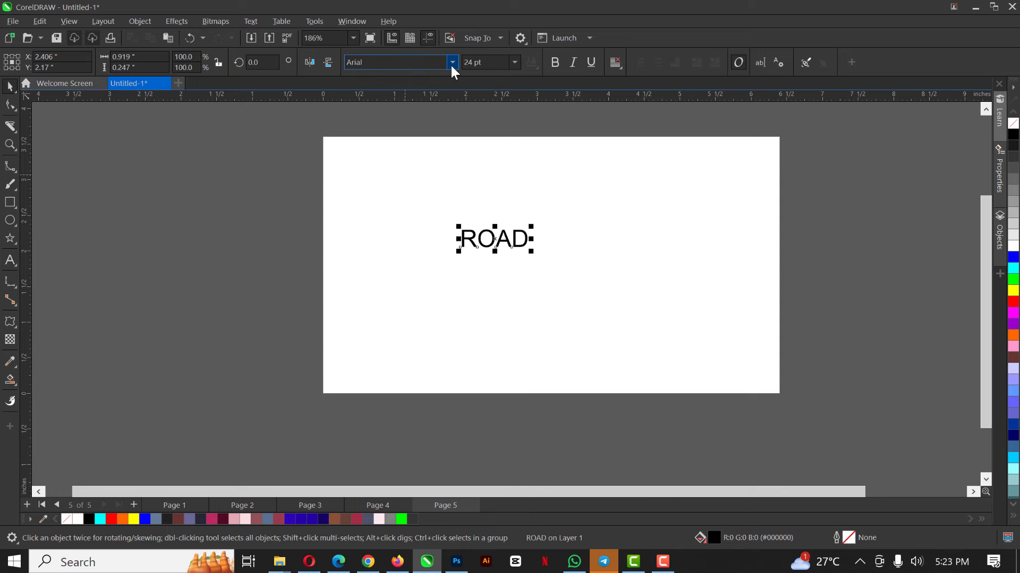
Set the ROAD text's font to Angelic Child, enlarge it to about 3.3 by 0.86 inches and centre it on the page
click(452, 62)
key(Up)
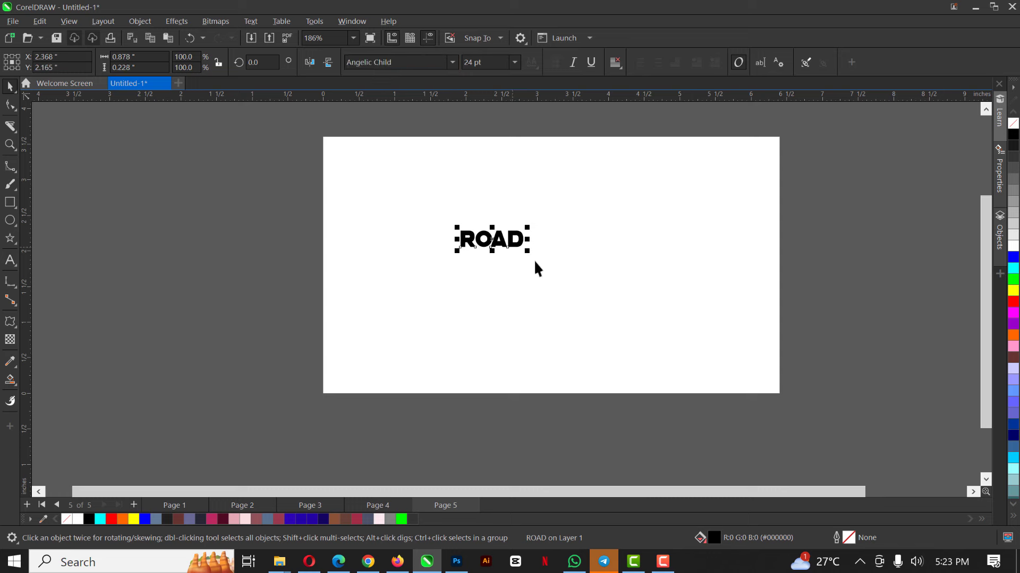
drag(530, 254, 701, 382)
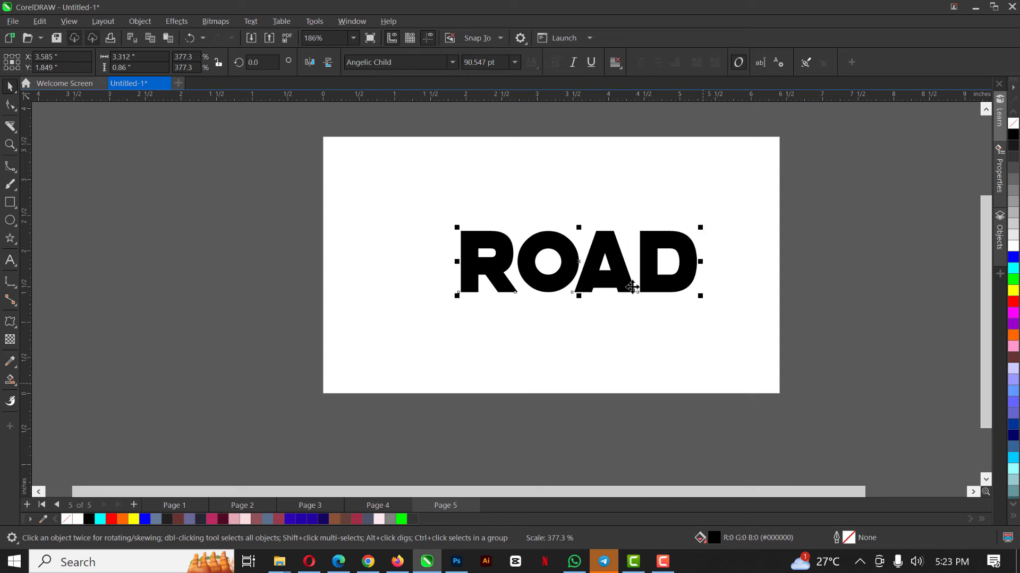
drag(605, 282, 578, 320)
Tighten the letter spacing of ROAD until the word is about 3.14 inches wide and fill it red
key(F10)
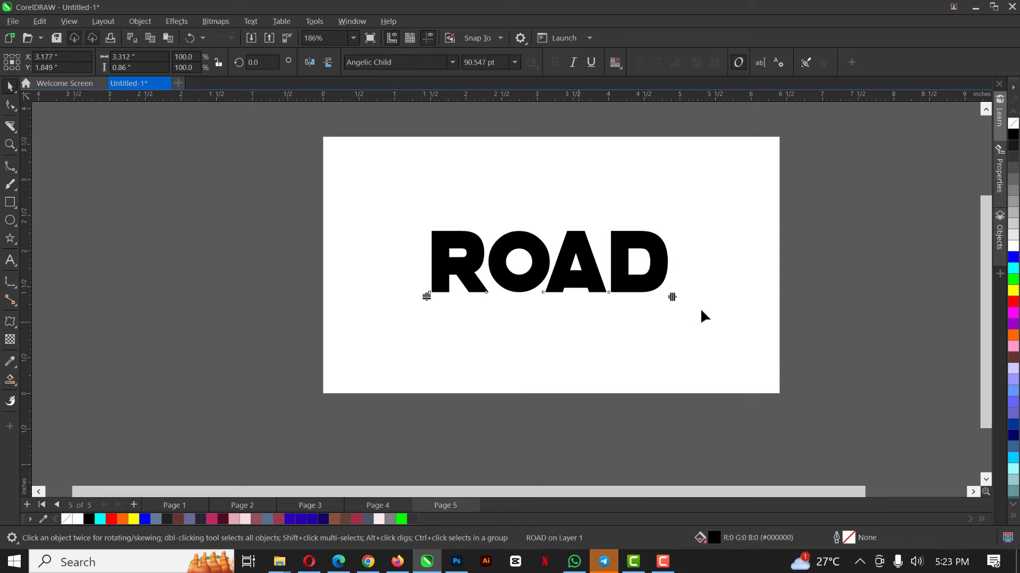
drag(673, 300, 653, 297)
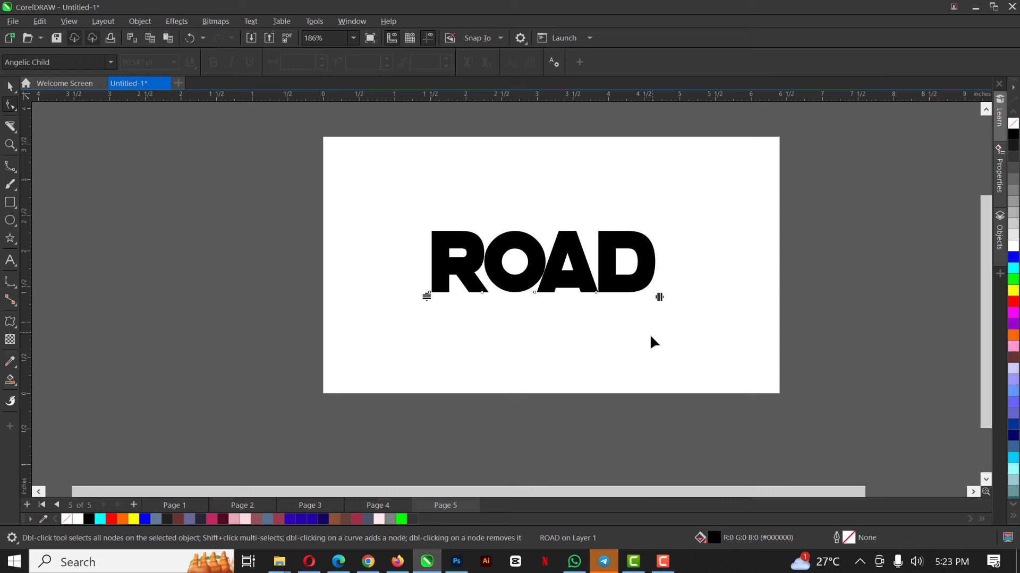
key(space)
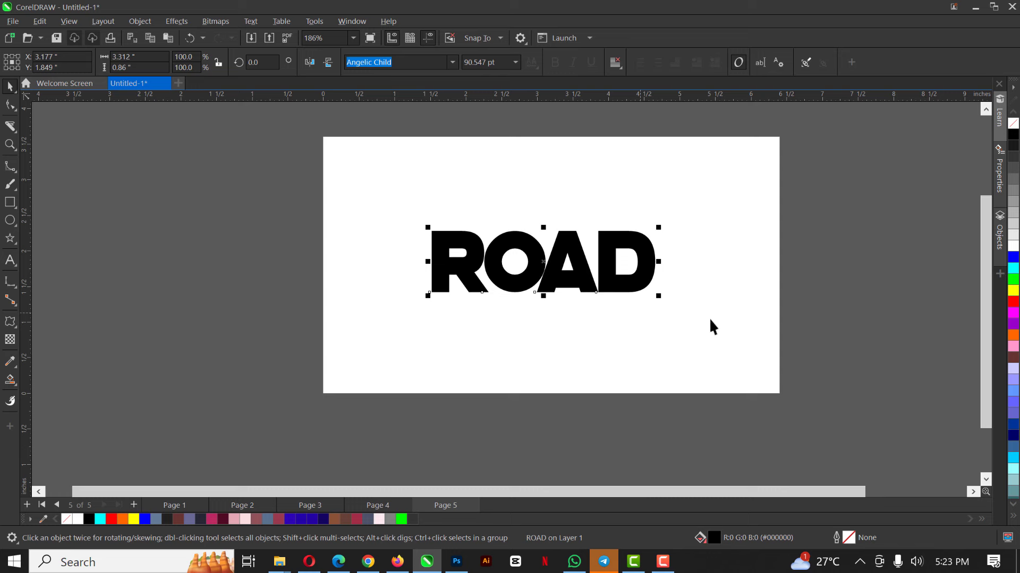
key(F8)
click(1013, 302)
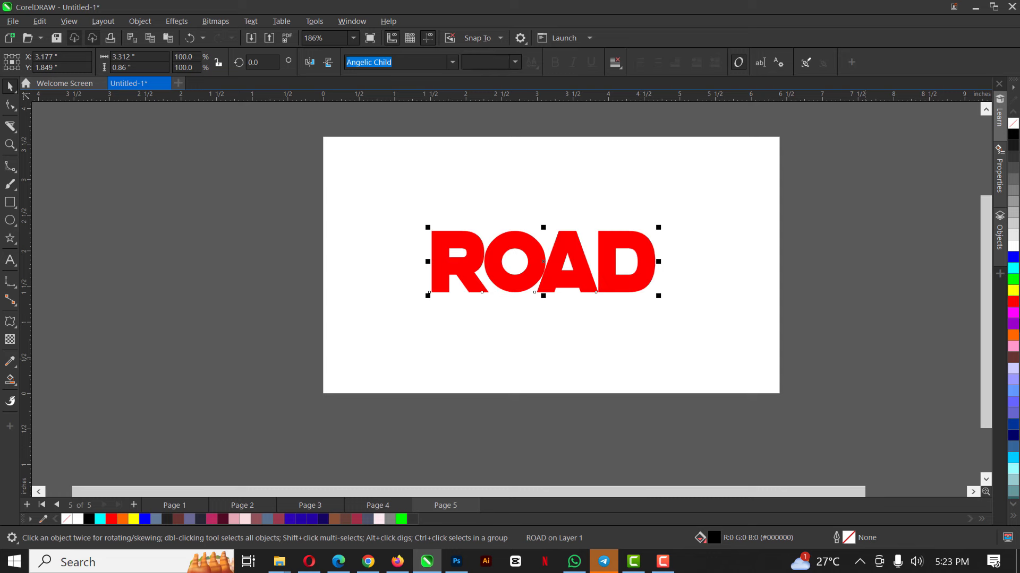
Apply an Envelope to ROAD and raise its upper middle node about 0.17 inches and its lower middle node to arch the text
click(12, 325)
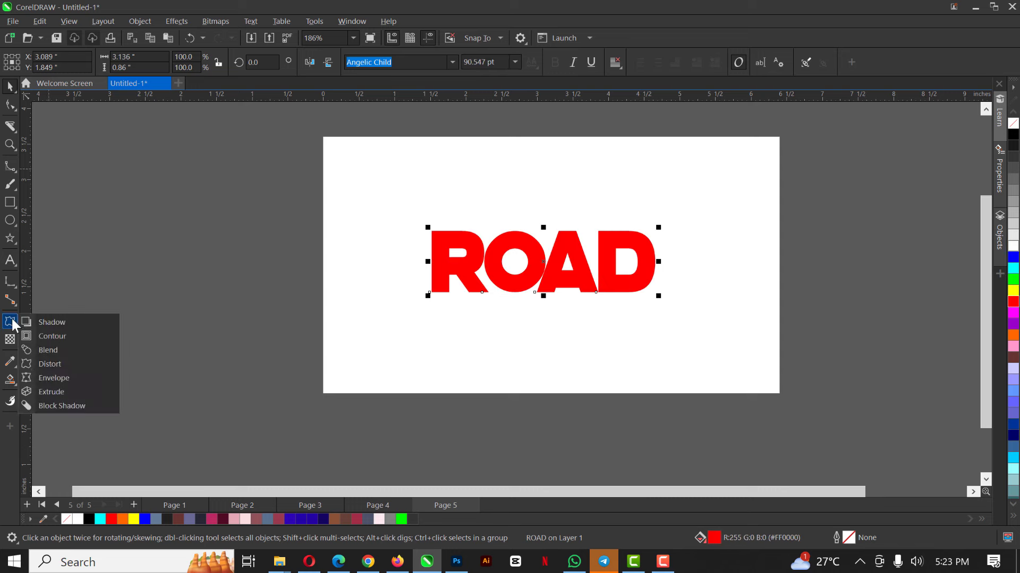
click(53, 378)
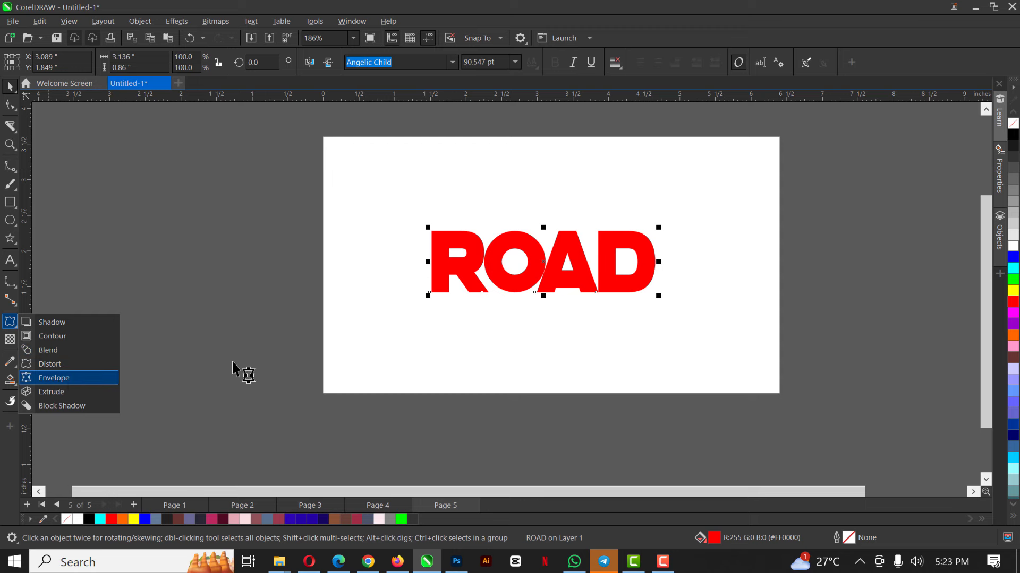
click(552, 254)
scroll(547, 230, up, 3)
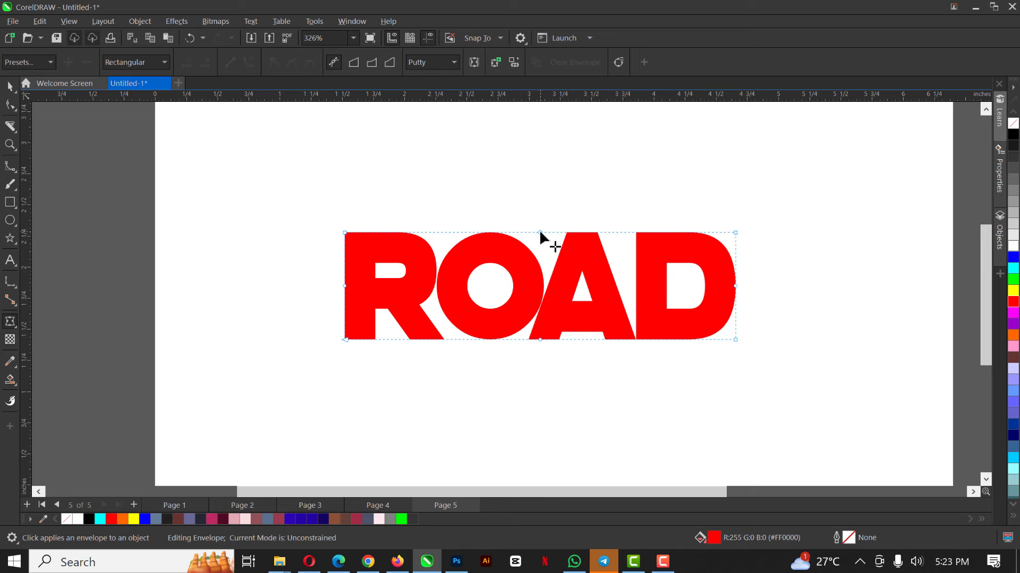
drag(540, 233, 541, 212)
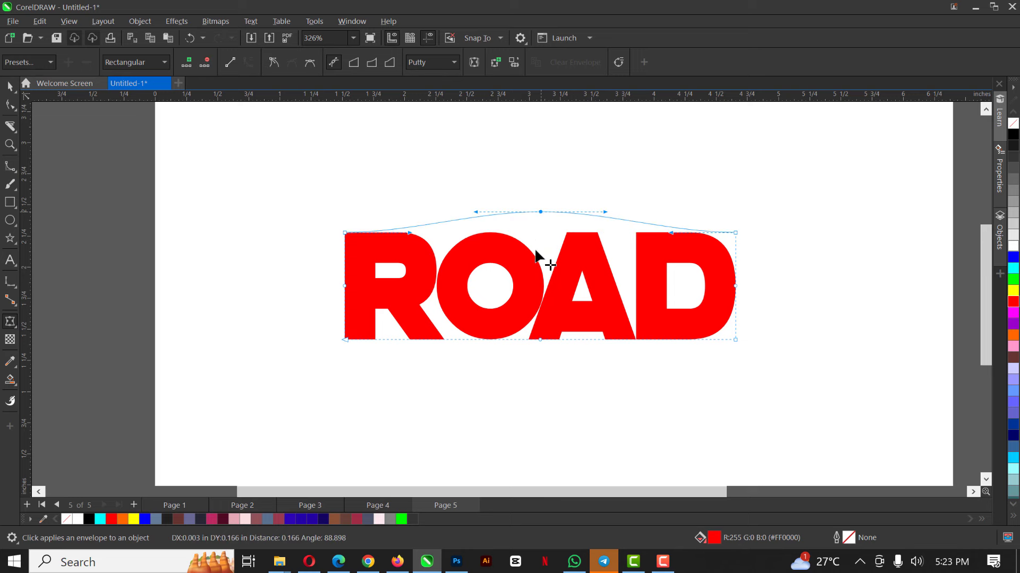
drag(540, 340, 540, 309)
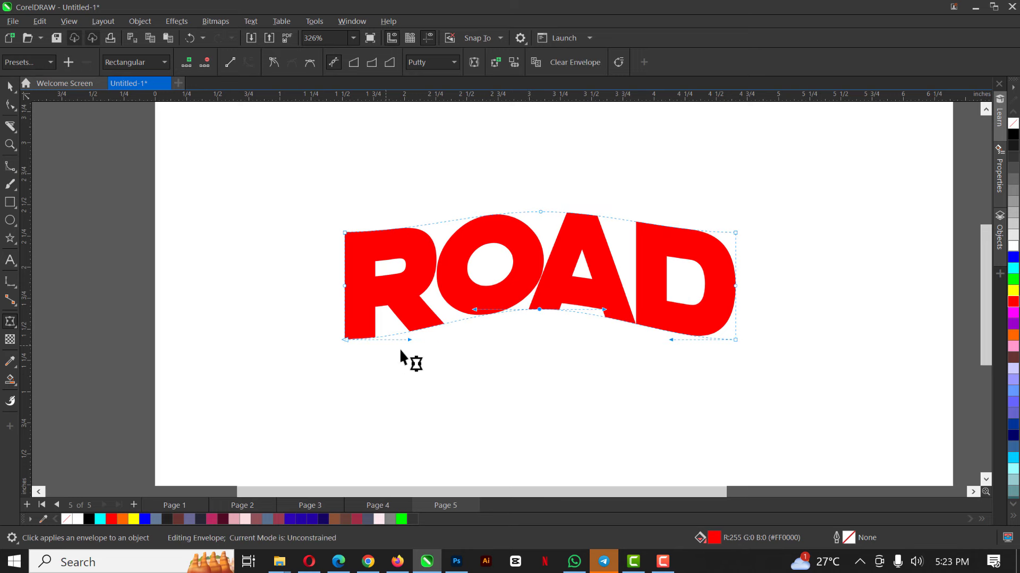
Bend the curve handles of the envelope's corner and upper middle nodes to give ROAD a wavy shape, and finish editing the envelope
drag(409, 339, 408, 372)
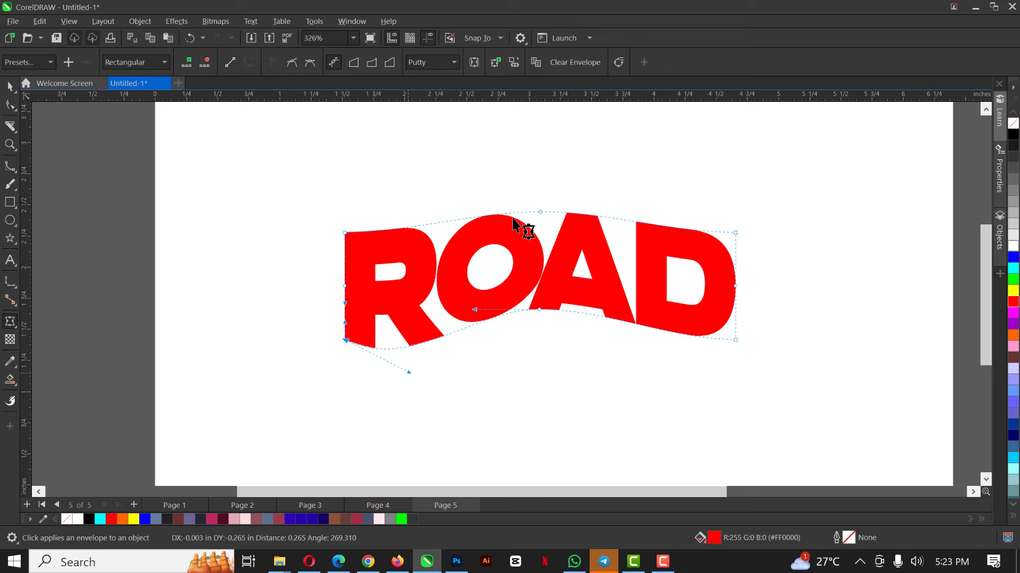
drag(541, 212, 477, 237)
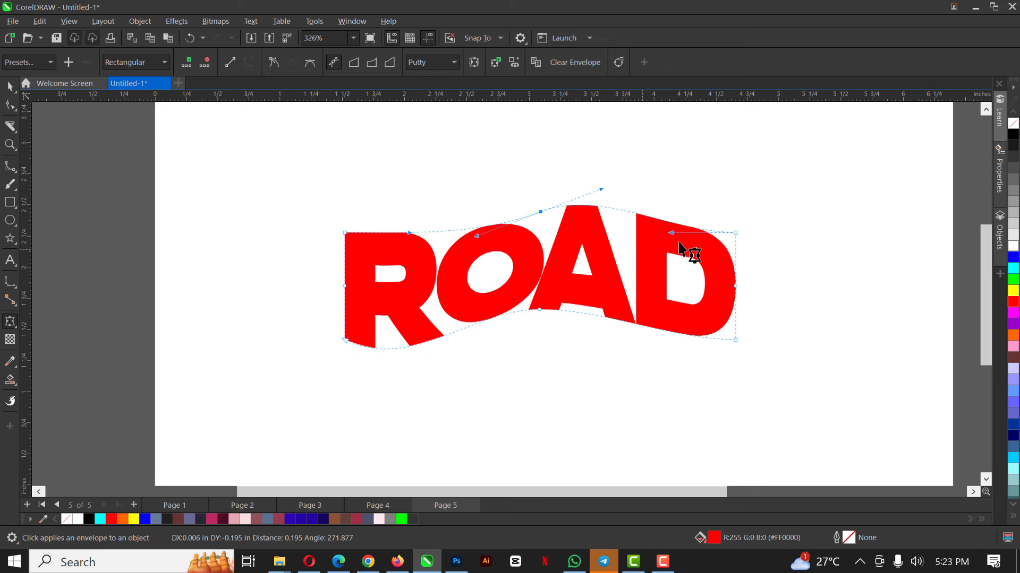
drag(669, 234, 666, 260)
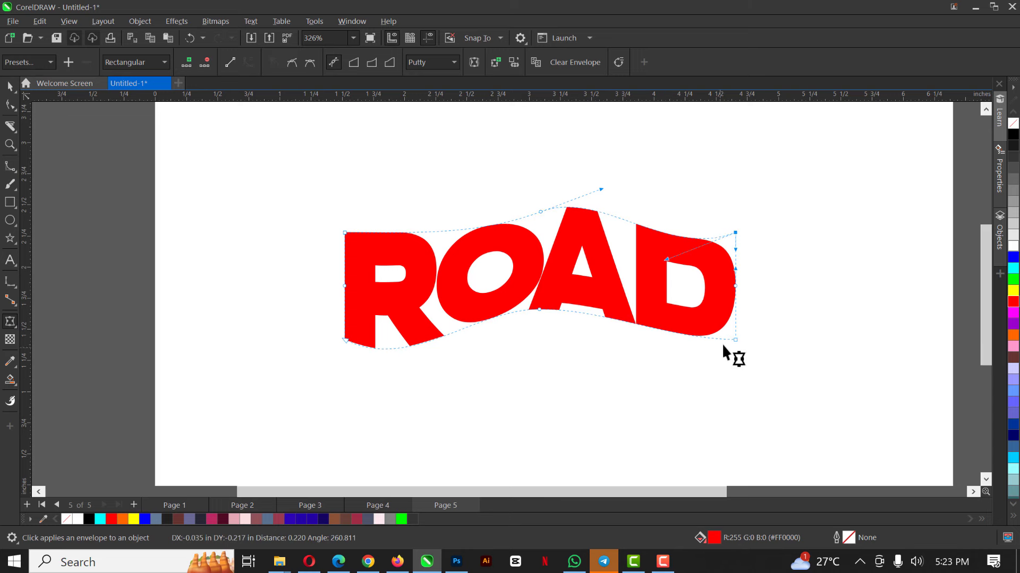
click(734, 339)
drag(672, 340, 658, 380)
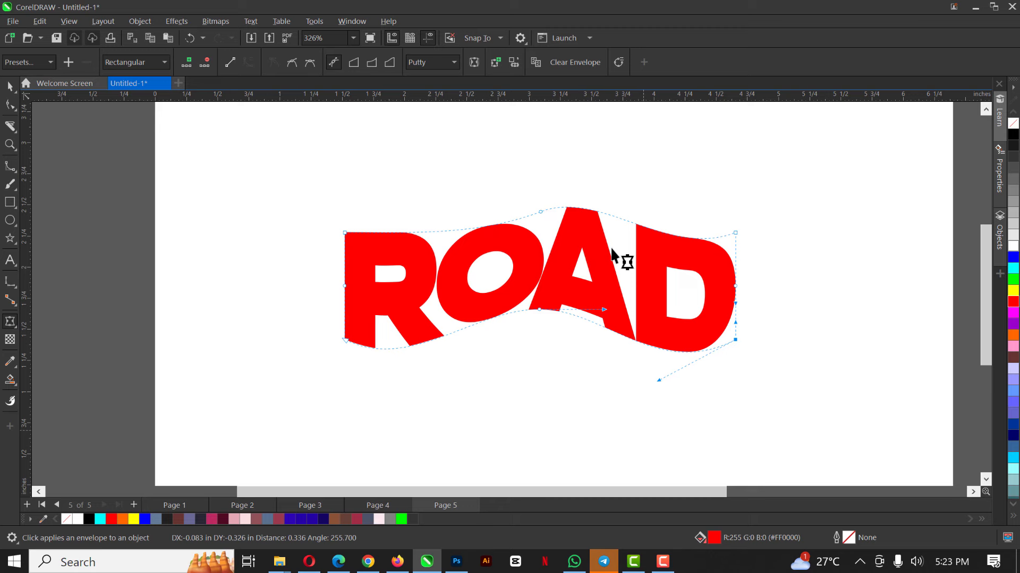
key(space)
click(8, 89)
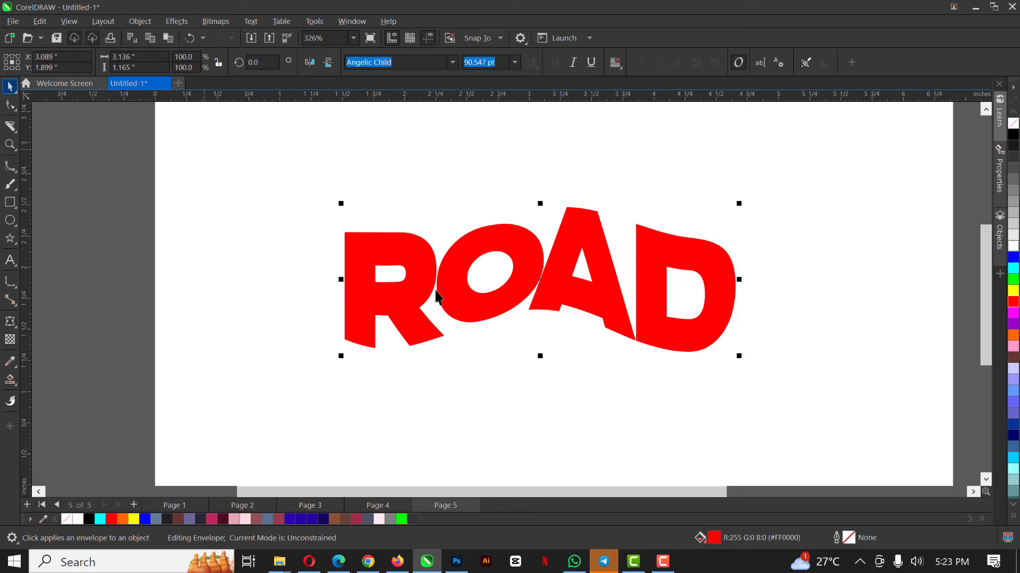
Undo the envelope edits on ROAD until the word is back to its flat, undistorted shape
scroll(435, 296, down, 2)
scroll(458, 293, up, 3)
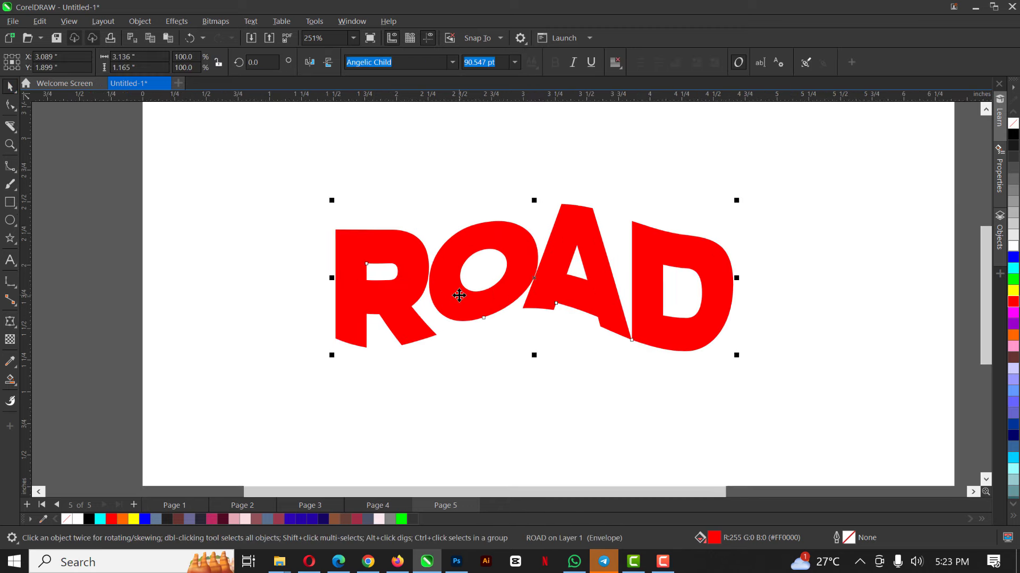
key(ctrl+z)
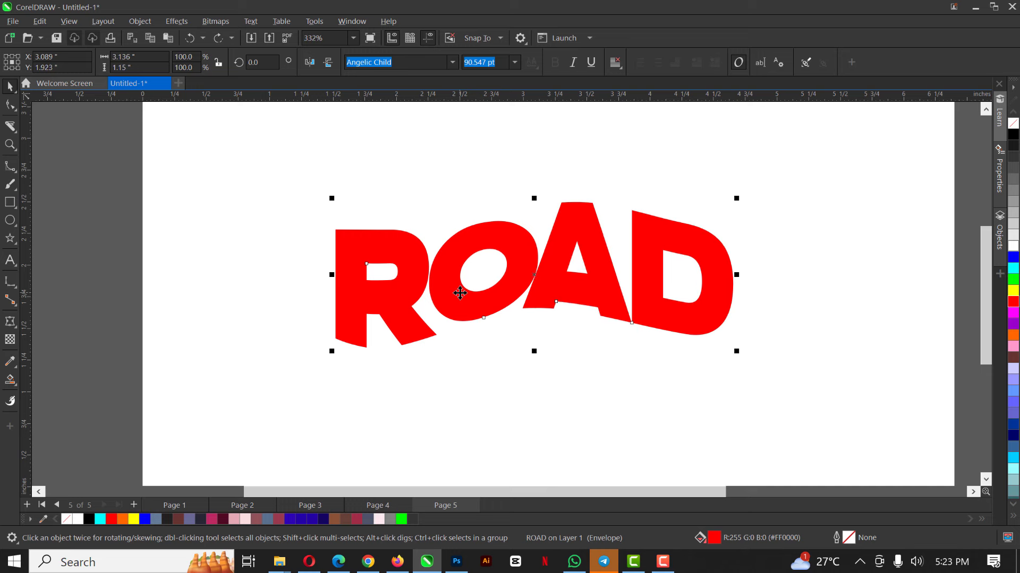
key(ctrl+z)
key(ctrl+z)
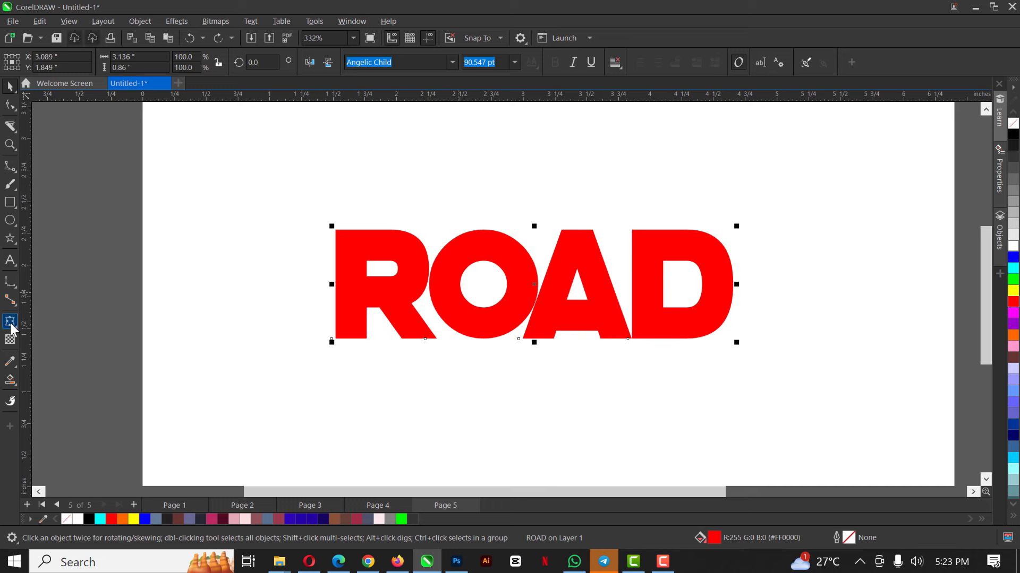
Start a new Envelope on ROAD and remove its upper middle and lower middle nodes
click(10, 320)
click(534, 228)
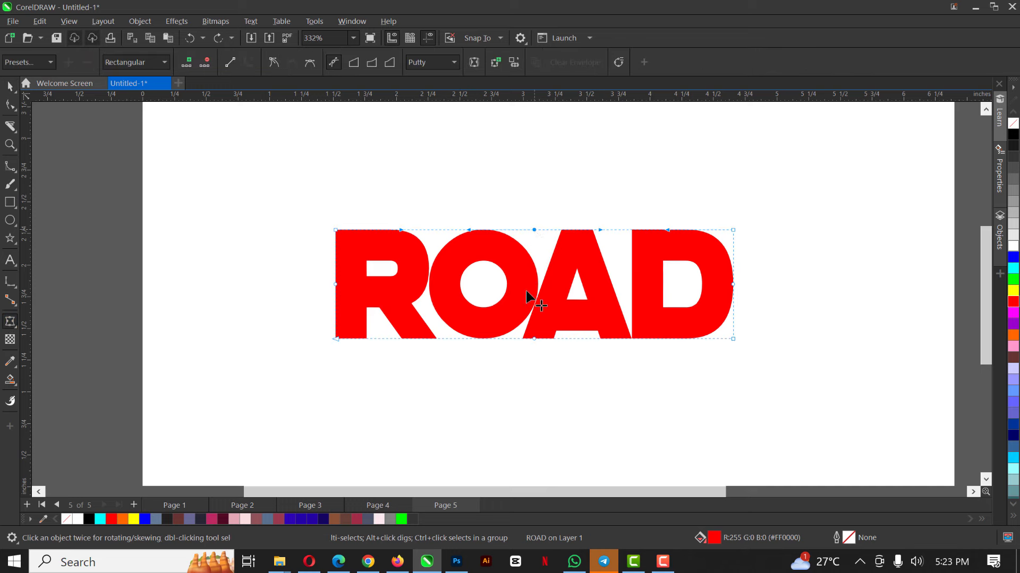
click(535, 339)
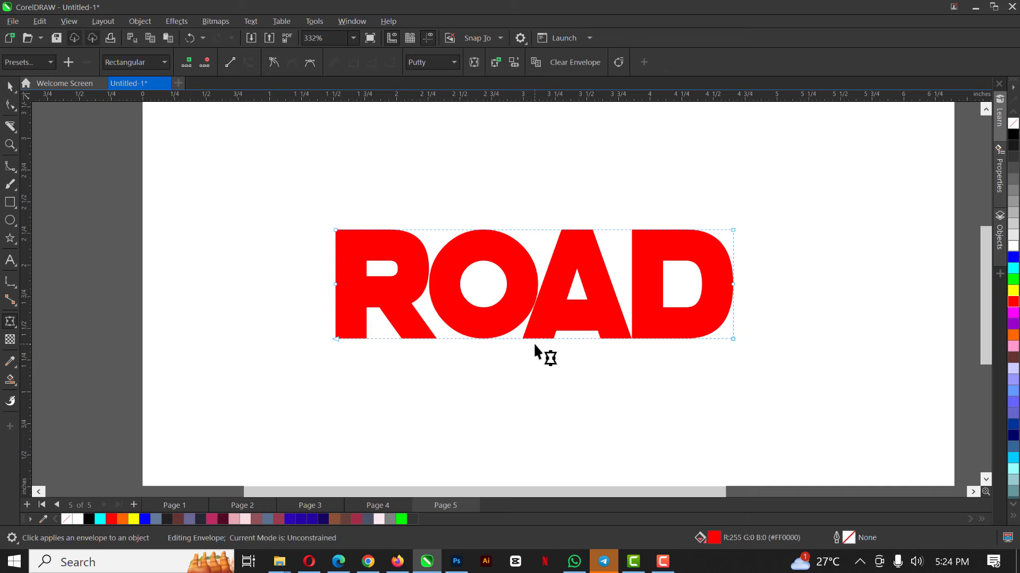
Bend the envelope's upper and lower edges into a wave, pulling the left corner nodes' horizontal handles down and the right corner nodes' handles up
click(733, 229)
drag(602, 229, 597, 172)
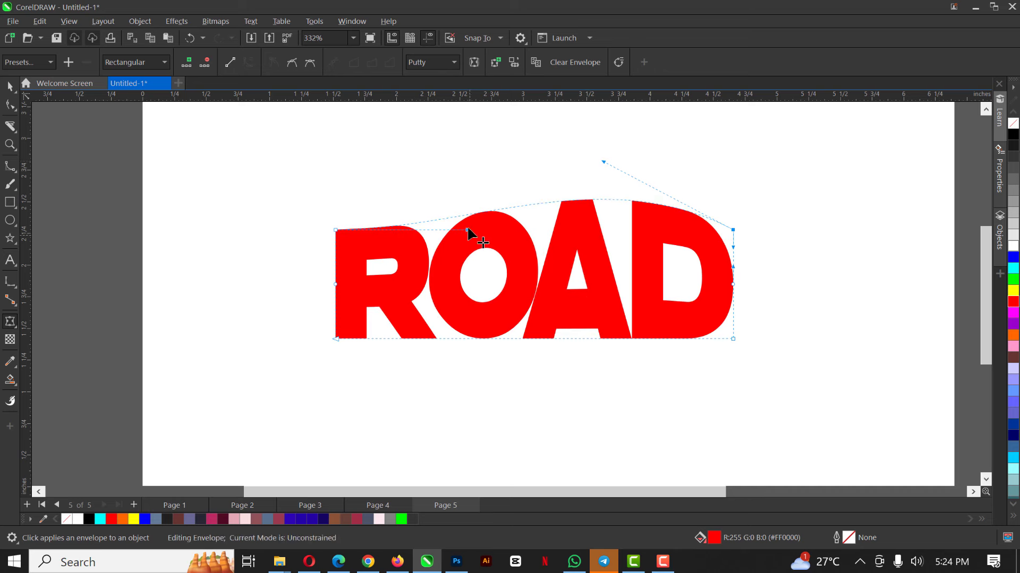
drag(468, 231, 481, 263)
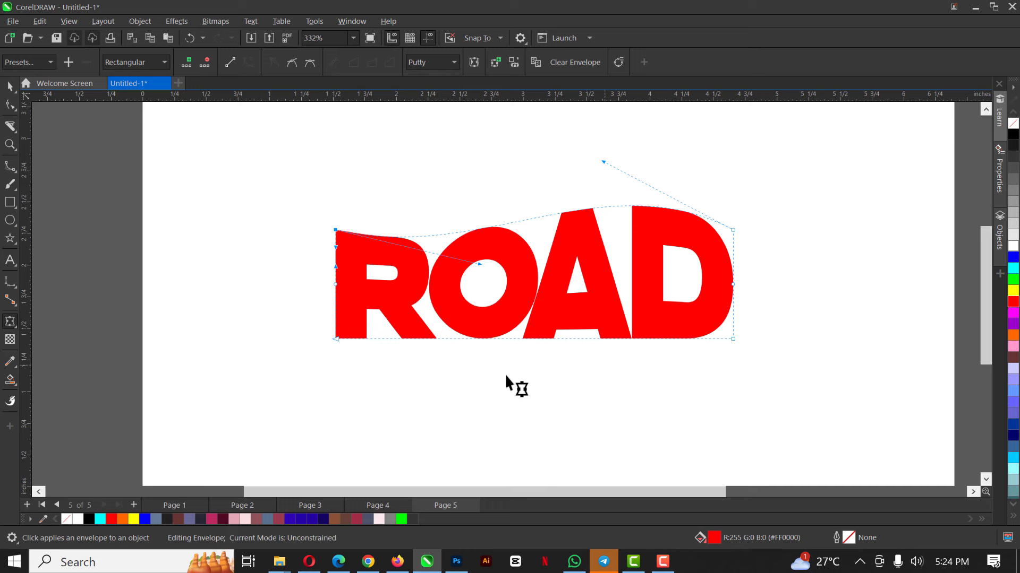
click(335, 338)
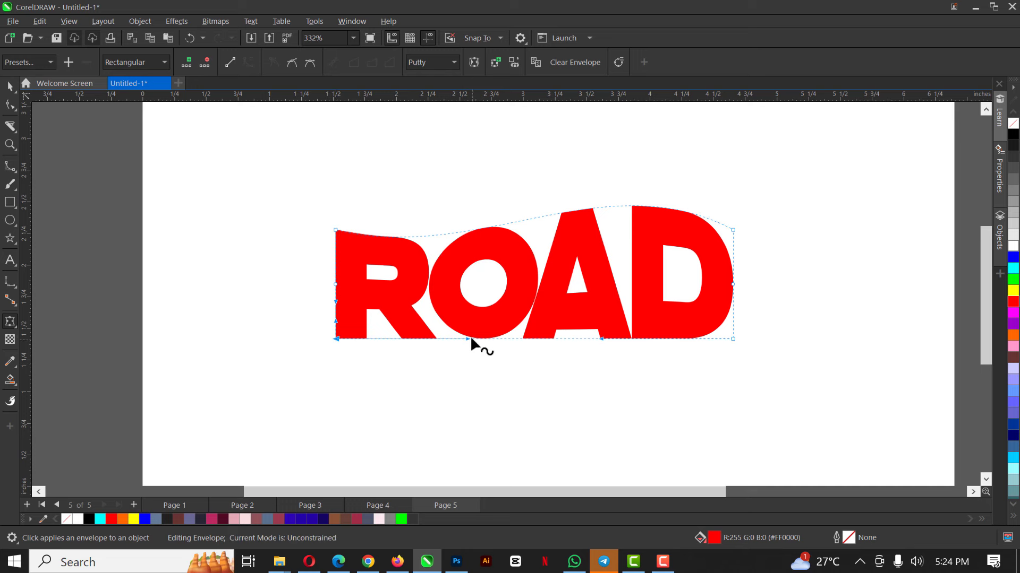
drag(465, 340, 460, 411)
drag(601, 339, 596, 280)
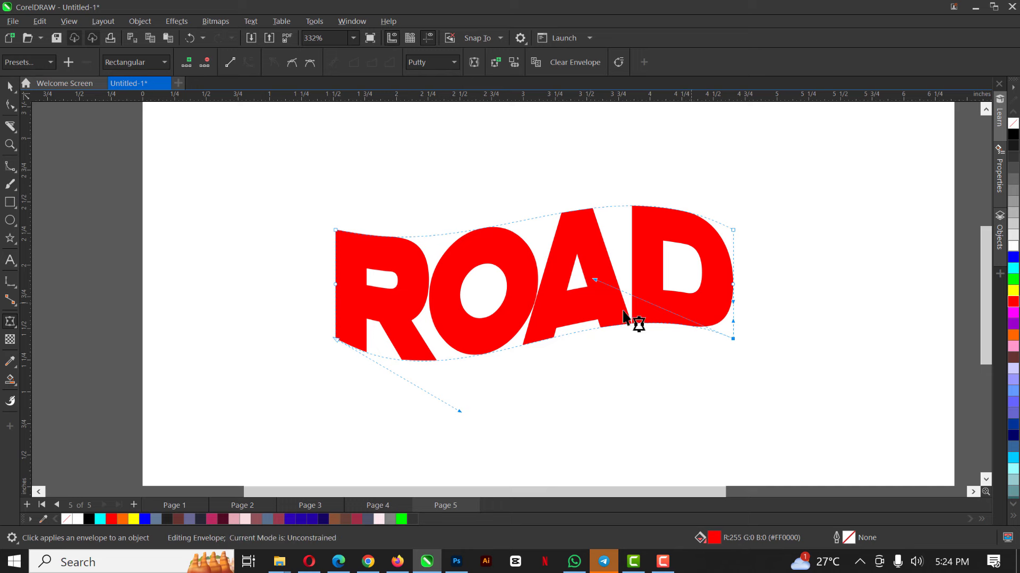
drag(457, 409, 454, 434)
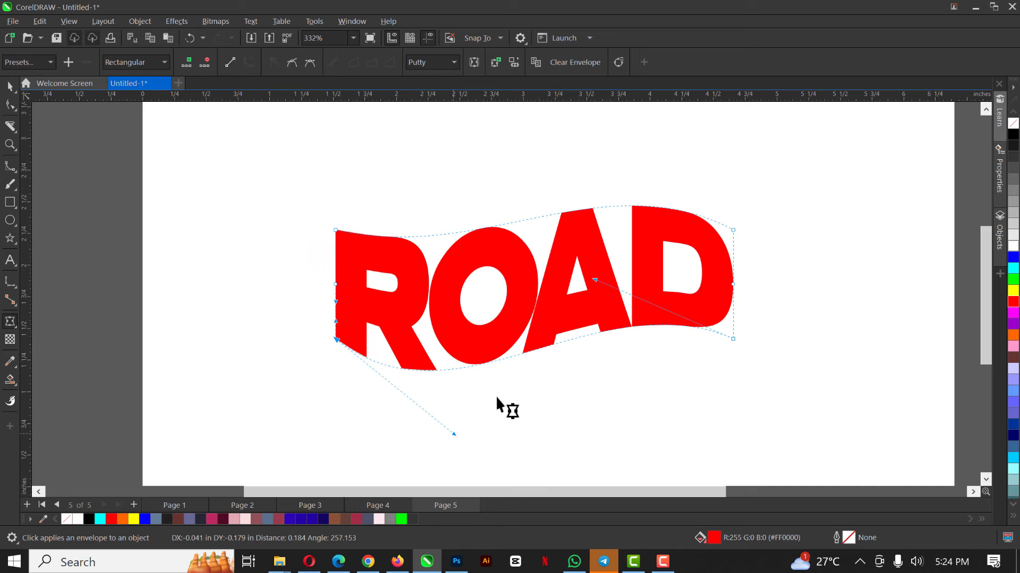
Reshape the envelope of the red ROAD text by adjusting its lower-right curve handle and raising its upper-right corner node
drag(591, 277, 671, 279)
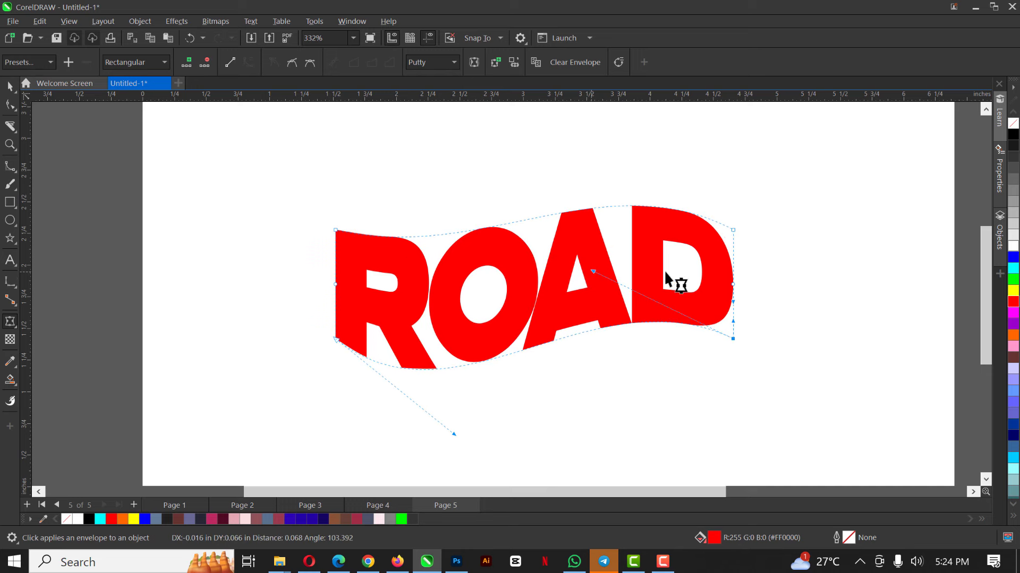
click(732, 228)
drag(732, 228, 731, 221)
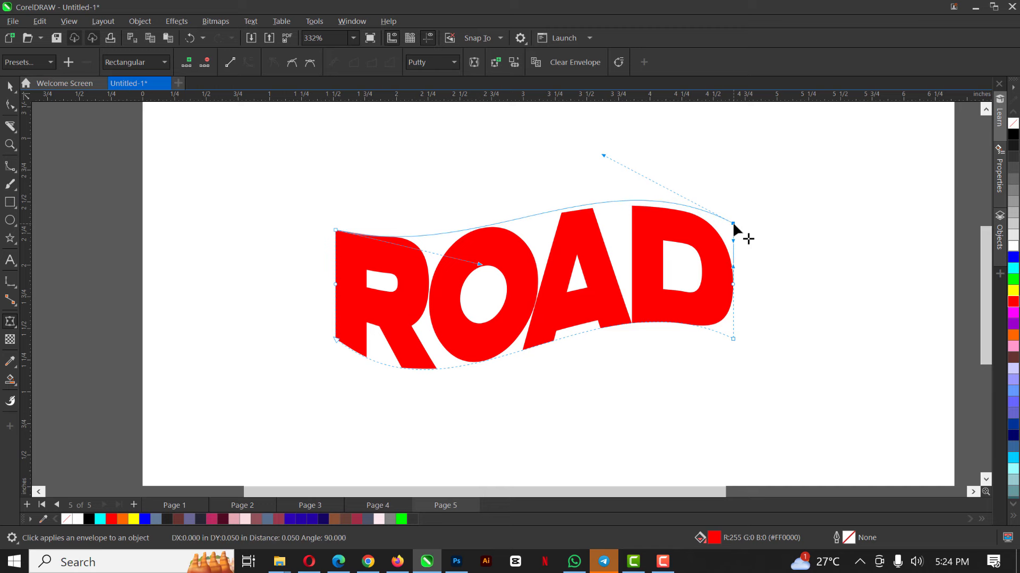
key(space)
scroll(590, 238, down, 2)
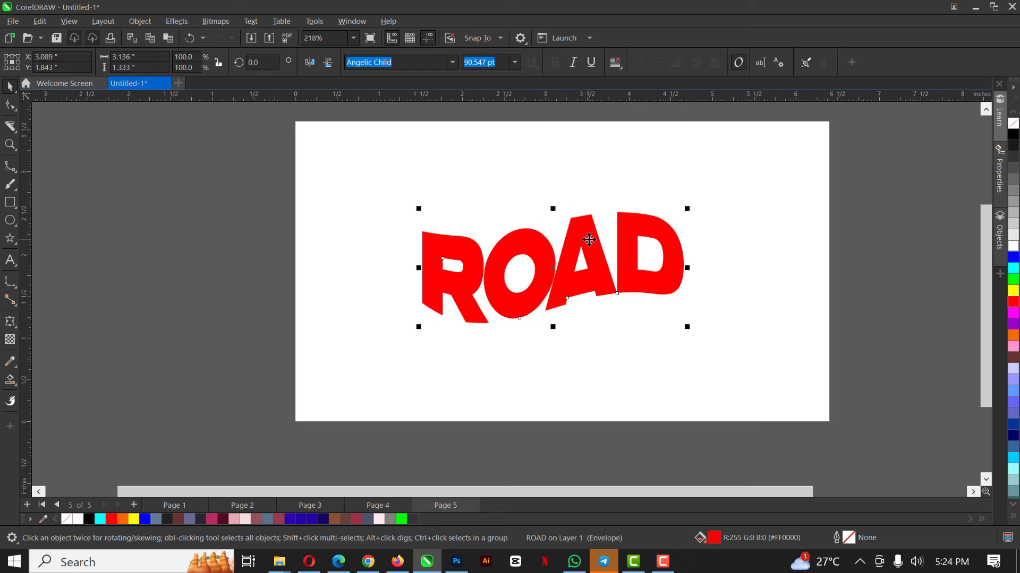
Move the warped ROAD text slightly to the right and up on the page
drag(591, 250, 612, 246)
scroll(590, 234, up, 1)
scroll(589, 234, up, 1)
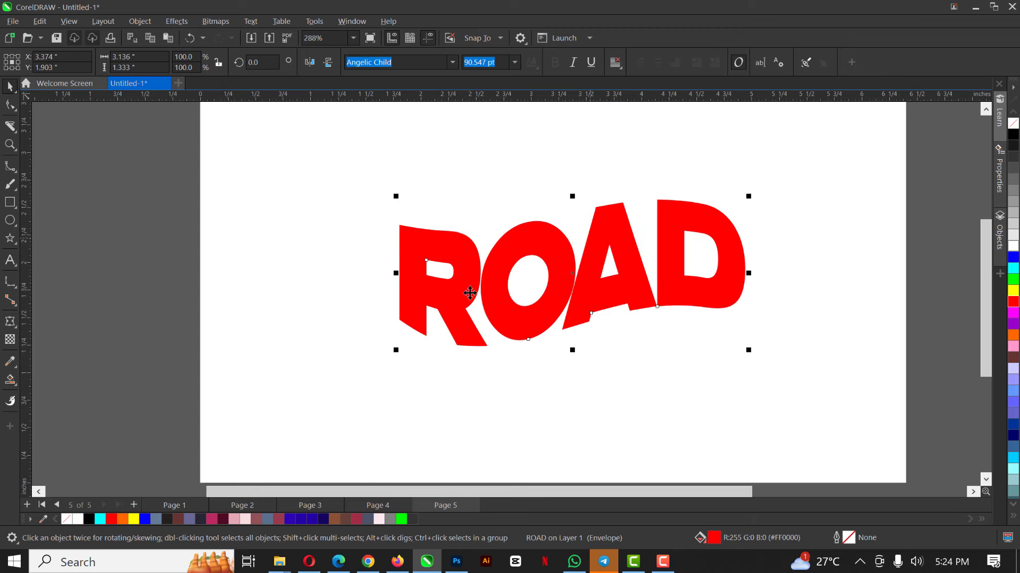
Place a copy of the ROAD text straight below the original, just touching it
scroll(568, 261, down, 1)
drag(568, 261, 588, 364)
right_click(580, 372)
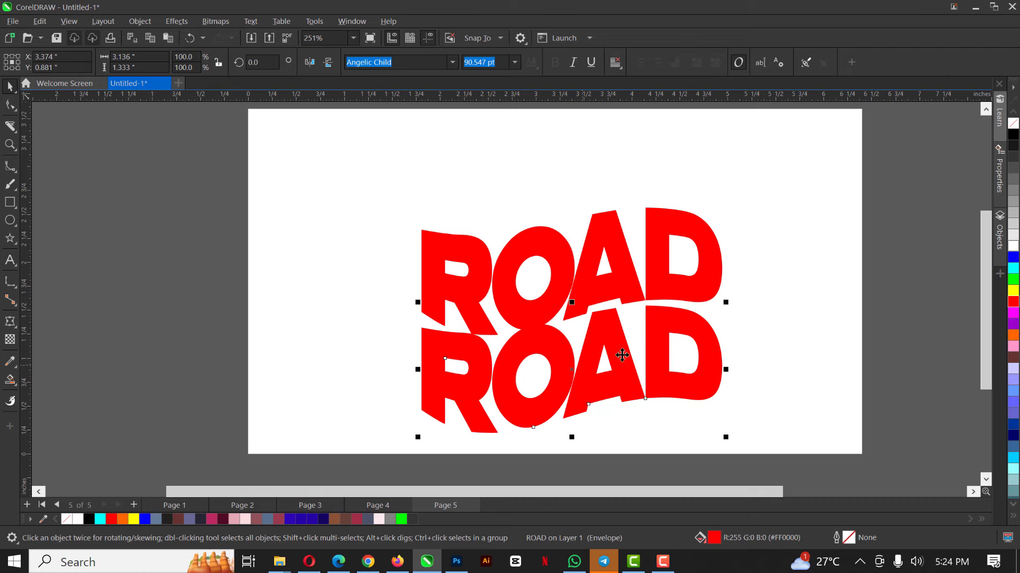
Apply a vertical linear fountain transparency to the lower ROAD copy, fading it out downward like a reflection
click(15, 342)
drag(558, 300, 558, 427)
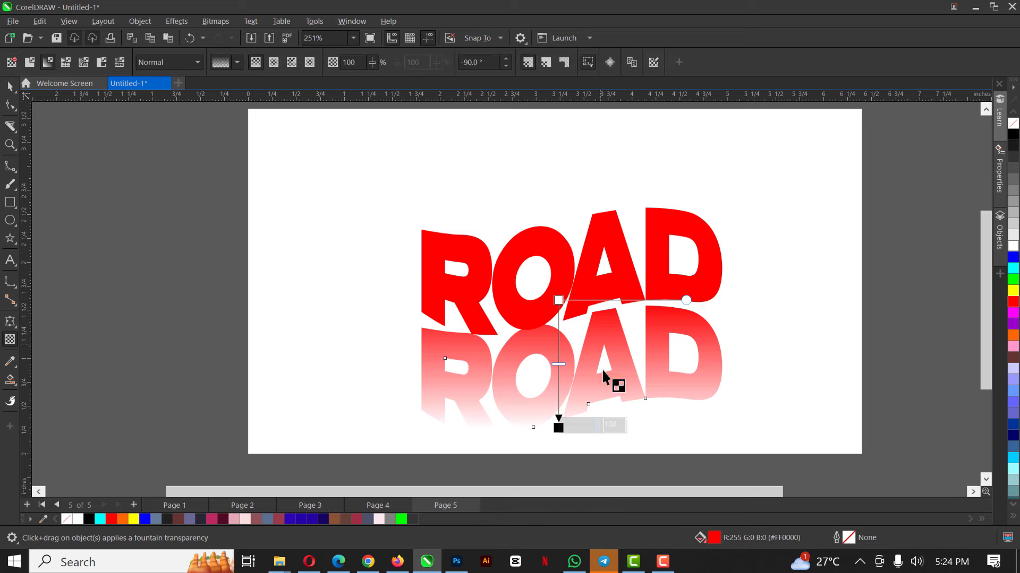
drag(551, 275, 552, 390)
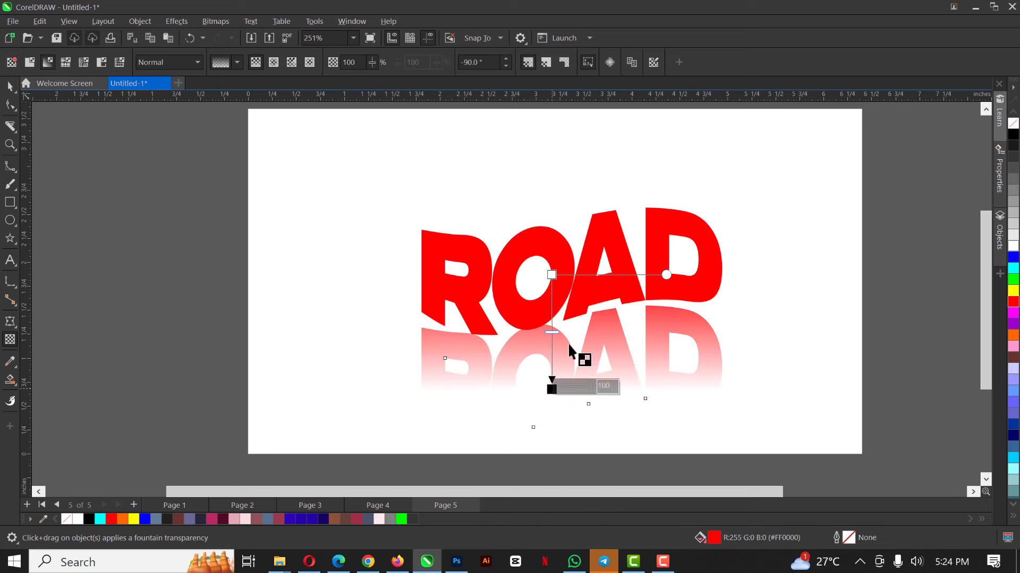
drag(575, 247, 575, 382)
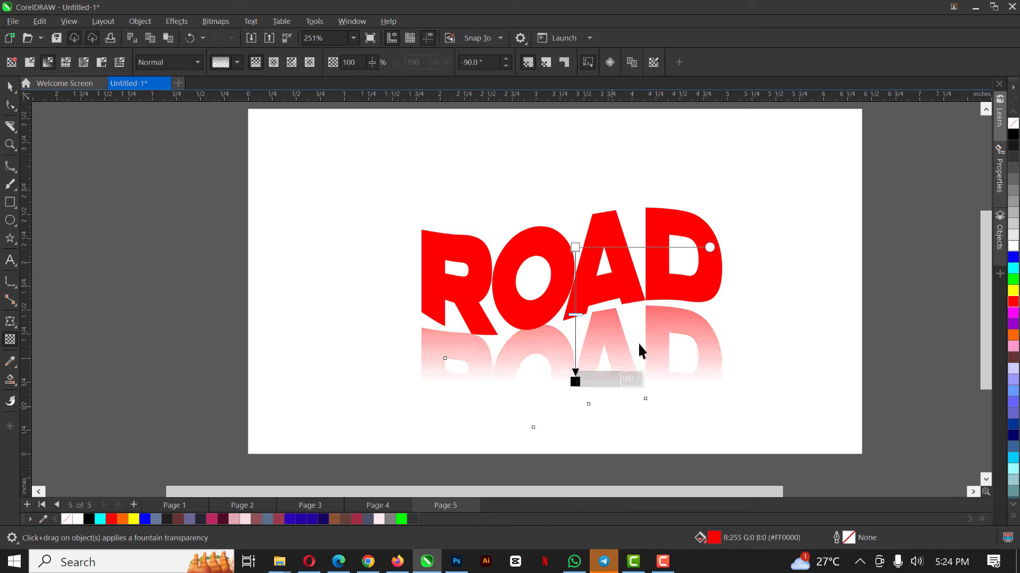
key(space)
scroll(595, 294, down, 1)
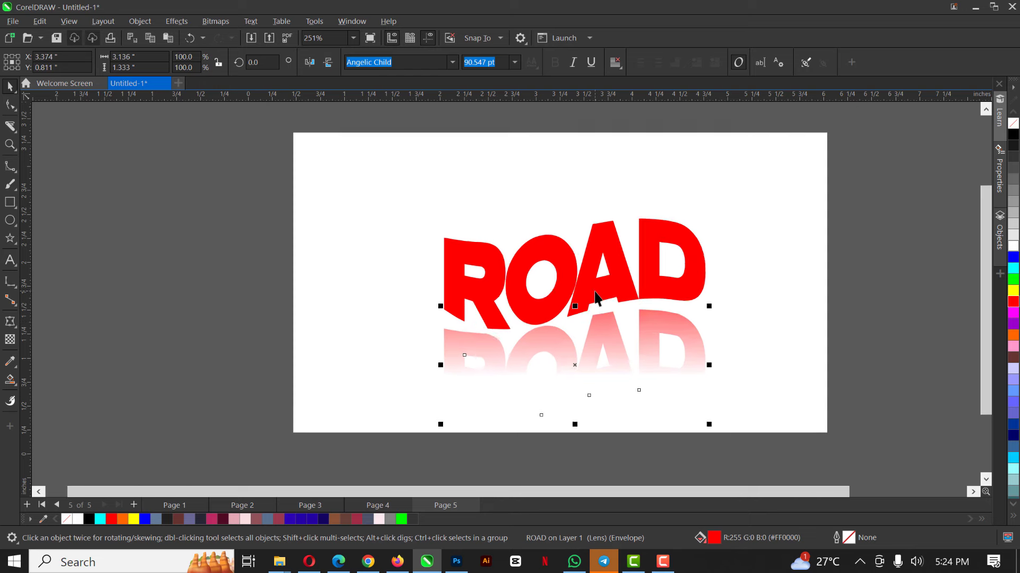
Delete the faded ROAD copy and the original ROAD text from Page 5
key(Delete)
scroll(608, 268, up, 1)
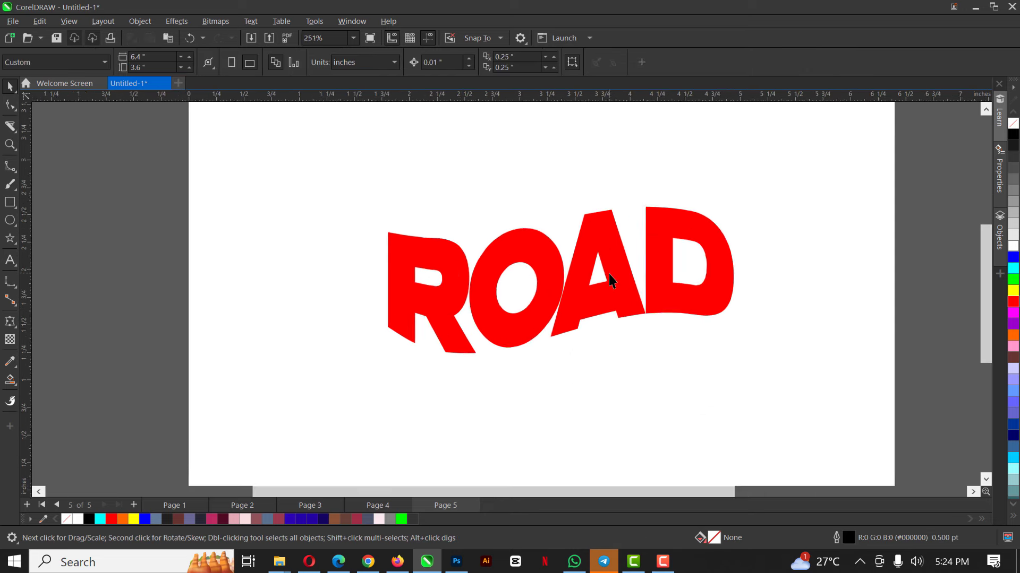
scroll(608, 274, up, 1)
mouse_move(608, 278)
mouse_down()
mouse_move(610, 292)
mouse_move(596, 289)
mouse_up()
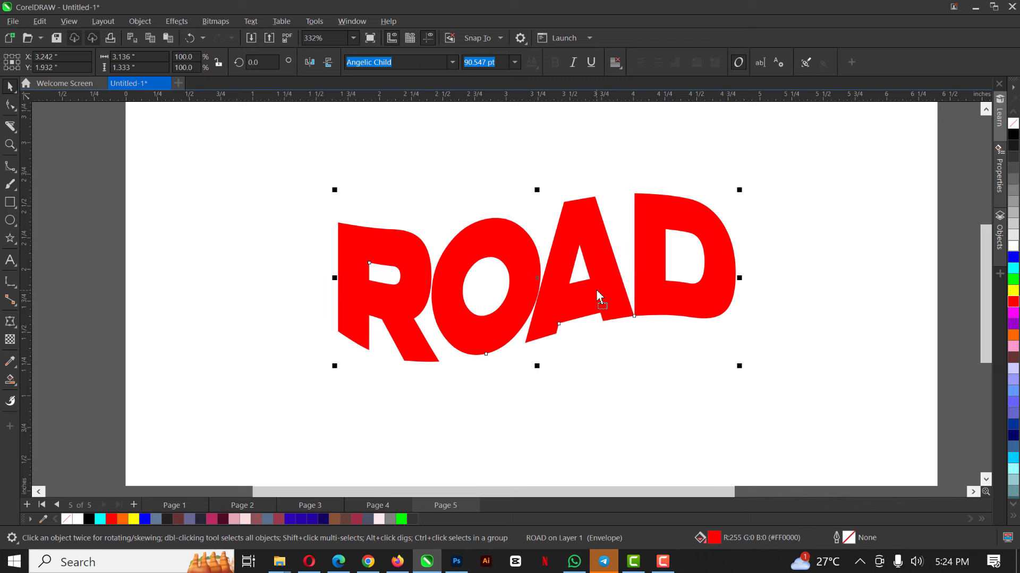
key(Delete)
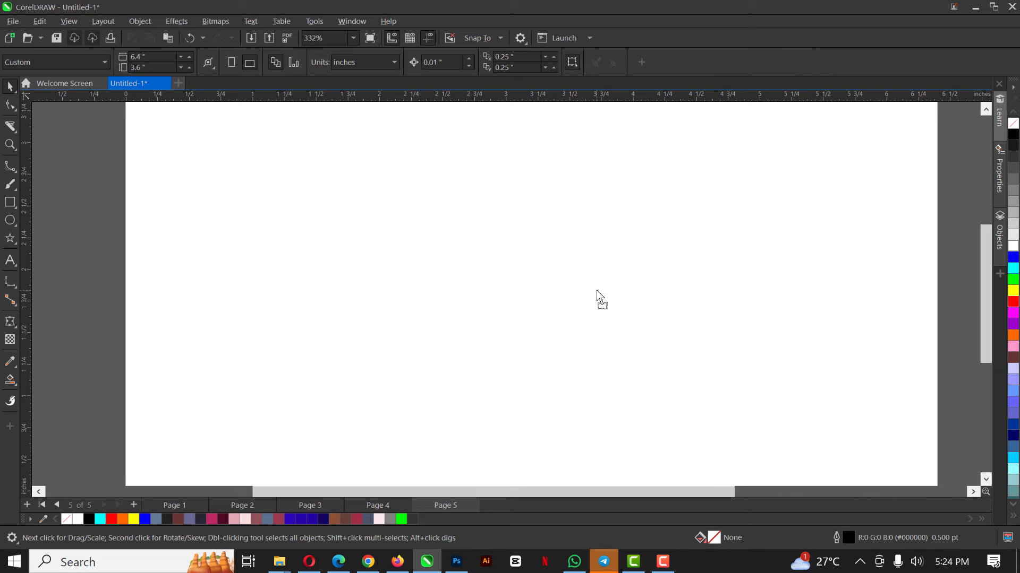
click(10, 322)
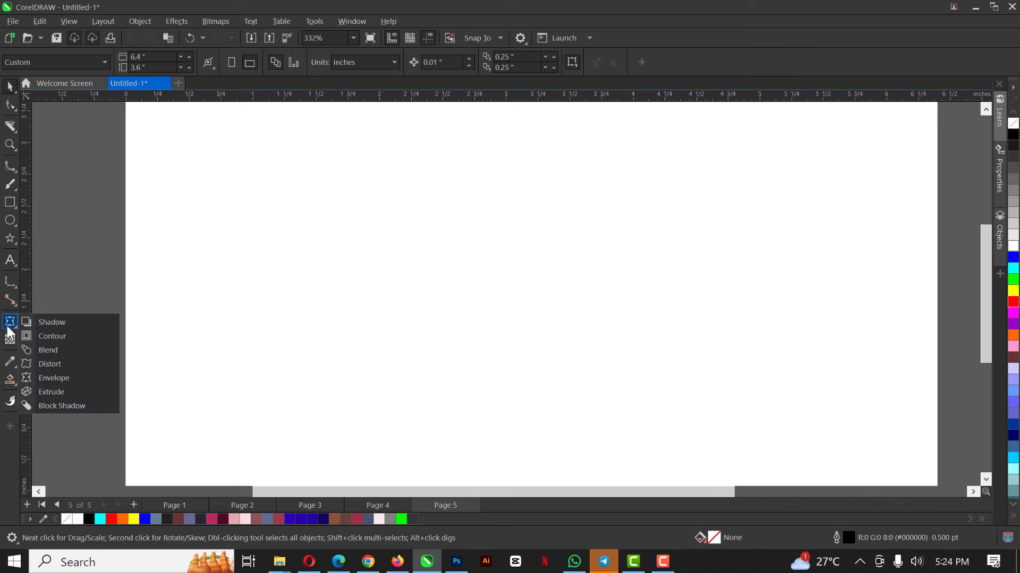
click(11, 321)
click(375, 505)
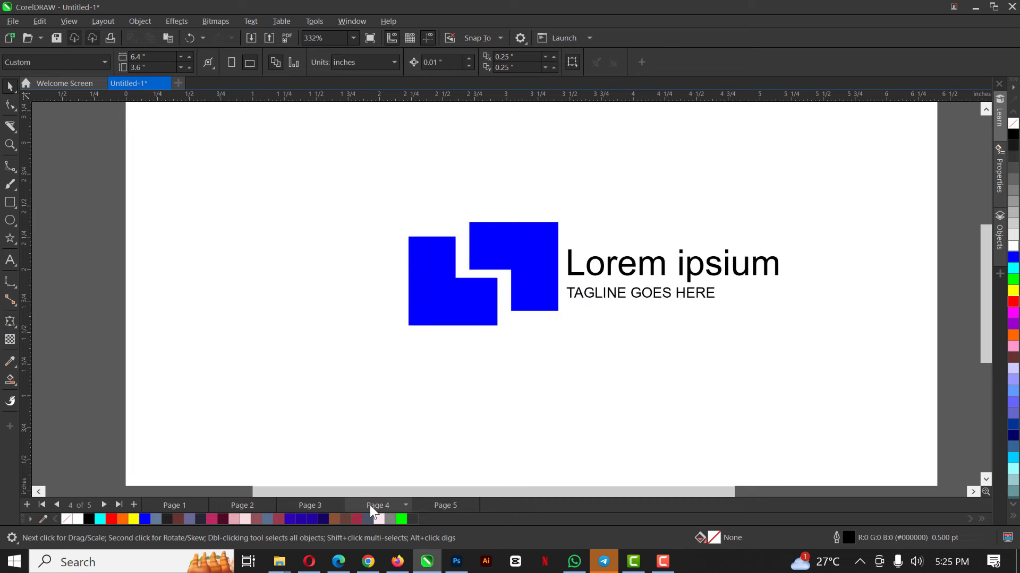
click(306, 504)
click(445, 505)
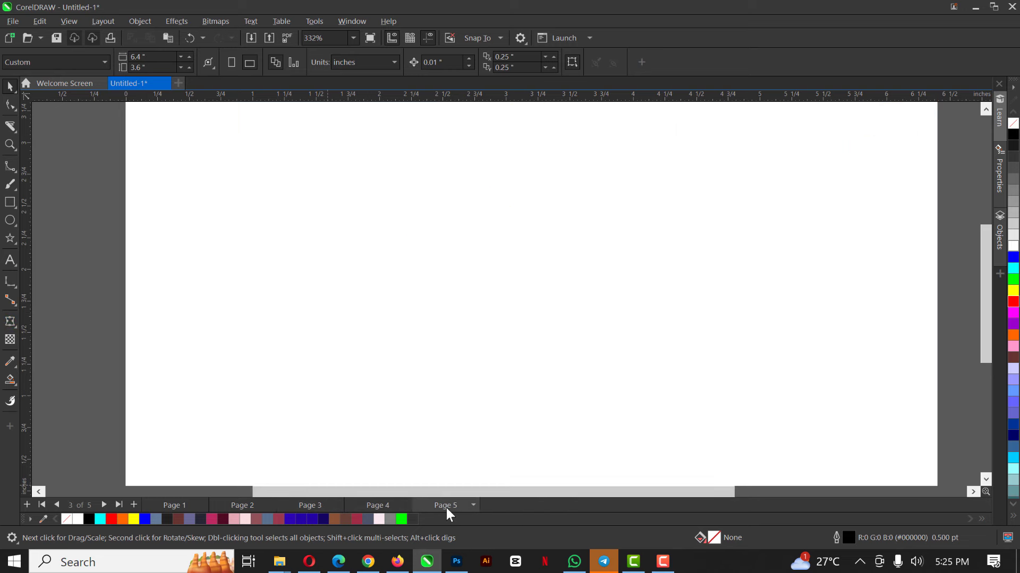
click(12, 322)
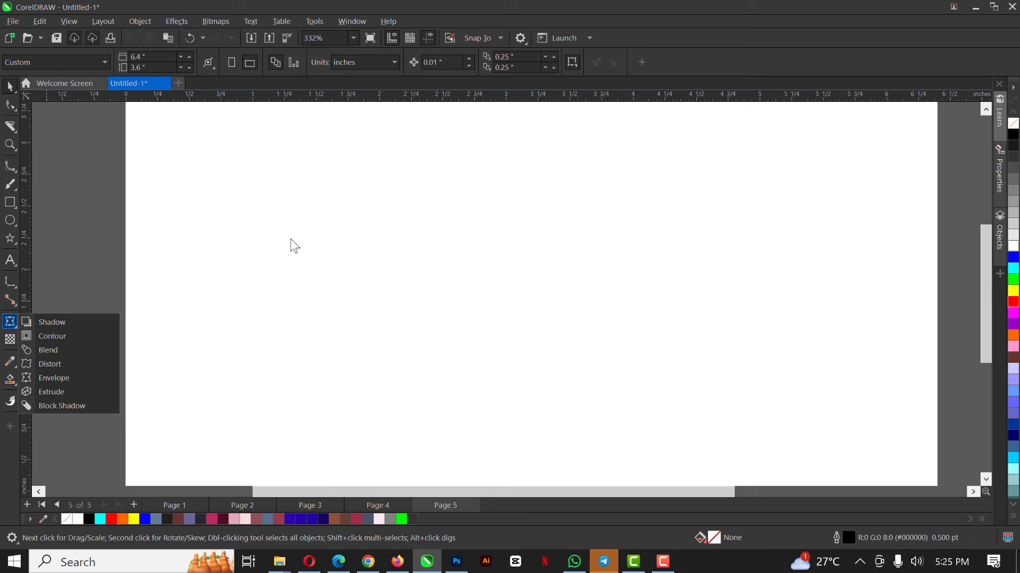
click(335, 241)
Add the artistic text "A" on the blank Page 5
scroll(318, 253, down, 2)
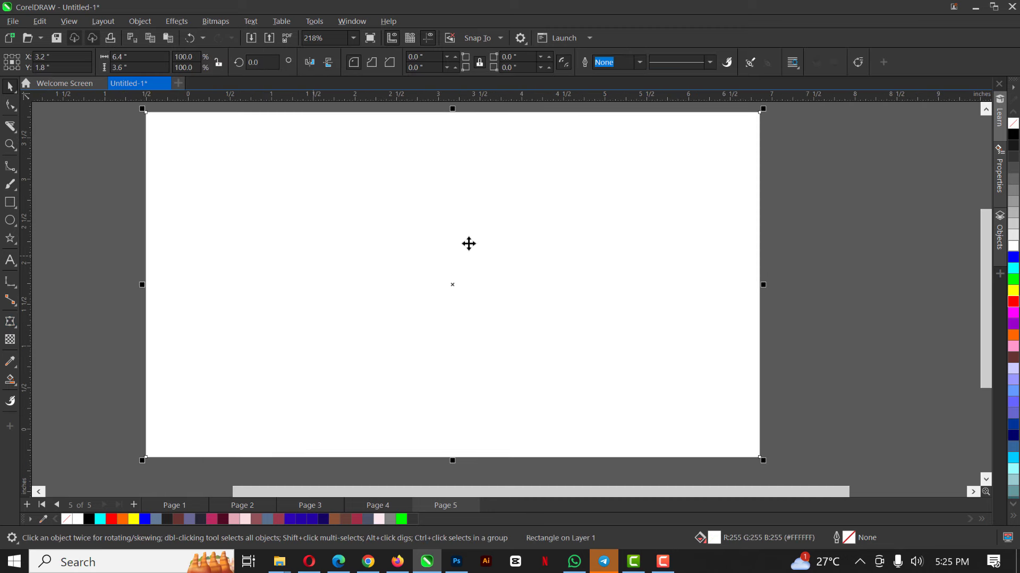
scroll(468, 244, up, 1)
click(11, 260)
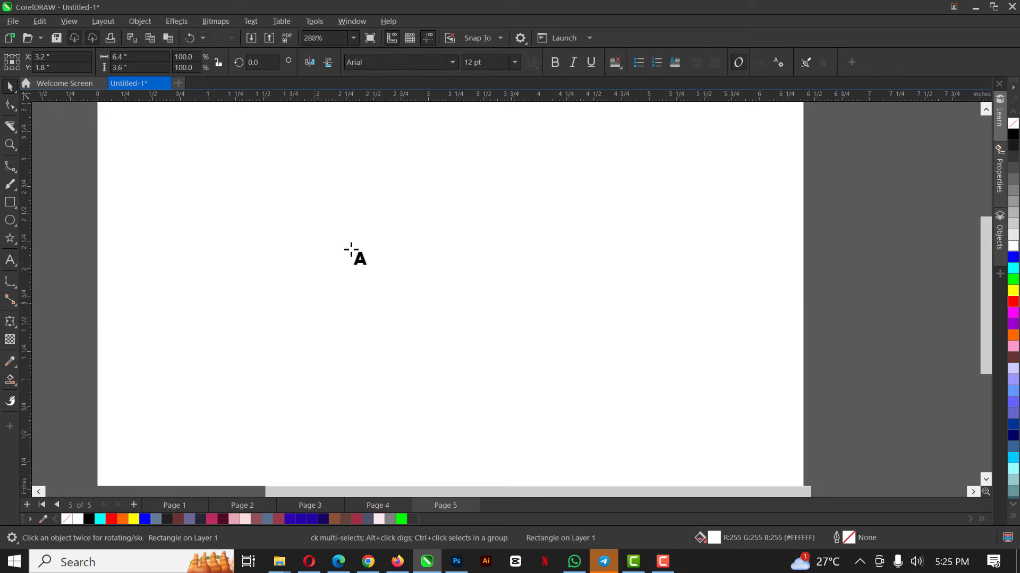
click(350, 259)
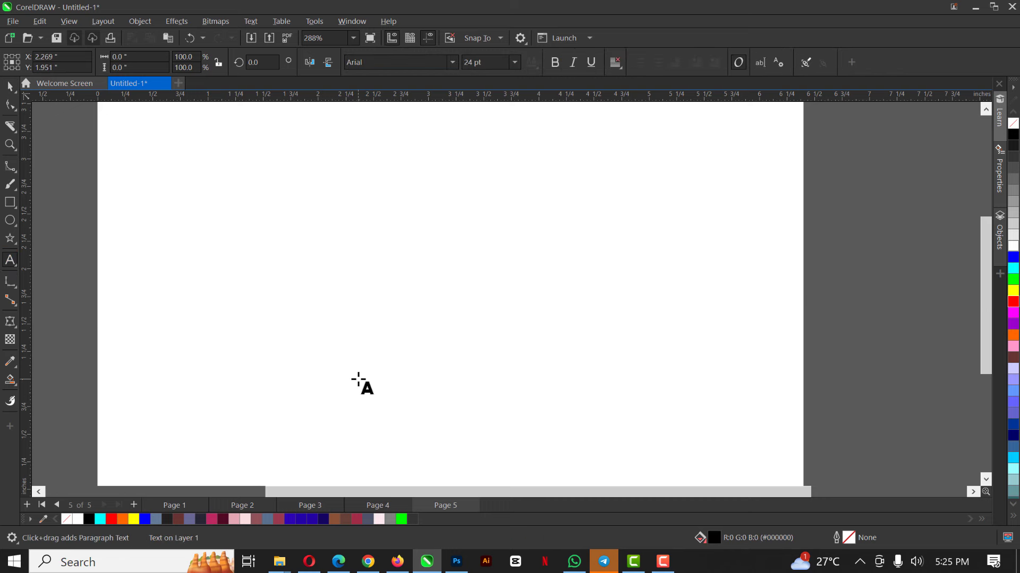
text(A)
key(ctrl+space)
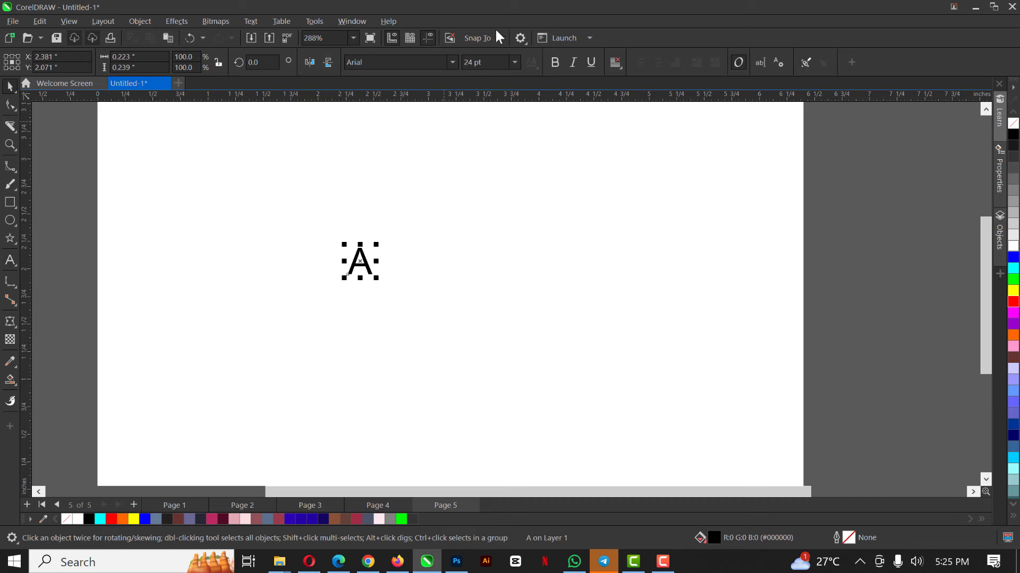
Set the letter A in the Angelic Child font, enlarge it to about 202 pt and move it left of the page center
click(453, 63)
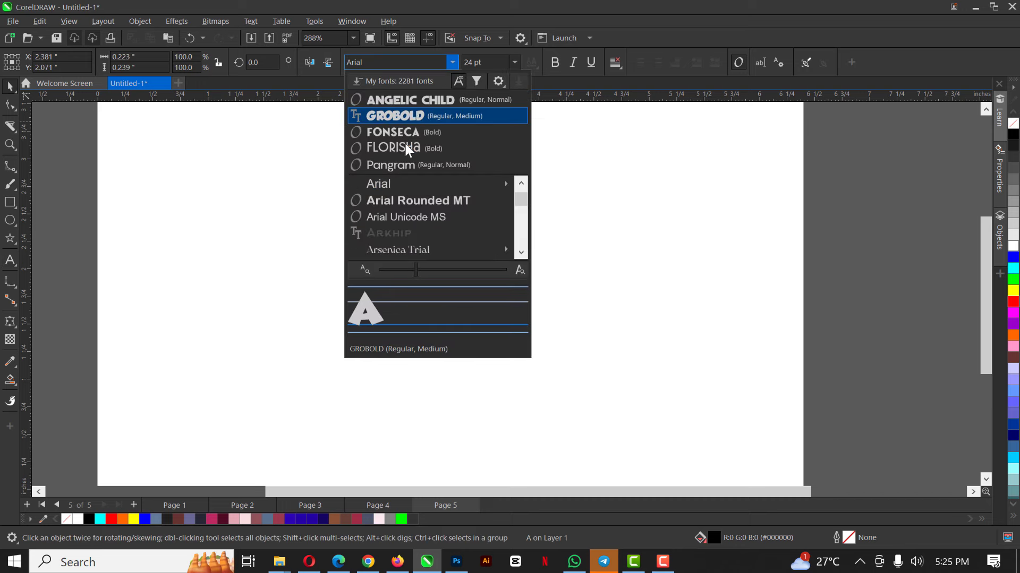
click(400, 103)
drag(376, 277, 604, 463)
drag(488, 361, 358, 301)
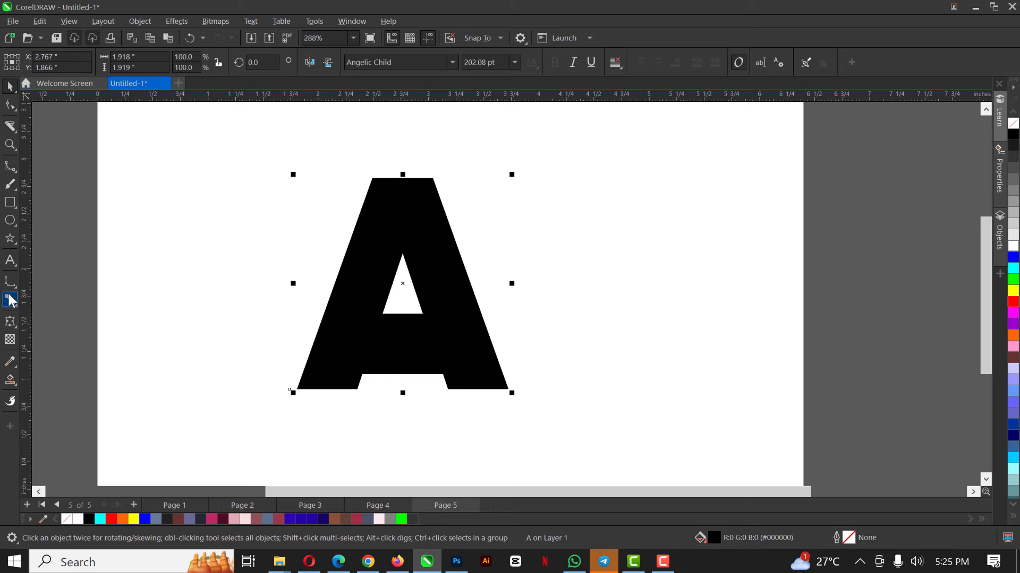
Extrude the letter A with its vanishing point up and to the right, about 1.68 by 0.89 inches from the center
click(14, 320)
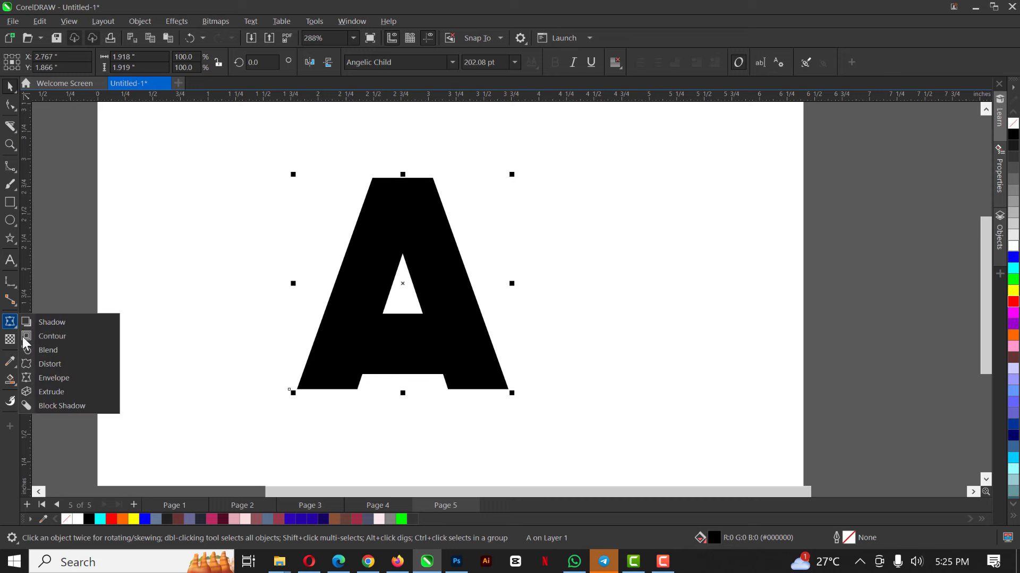
click(59, 389)
drag(391, 234, 587, 186)
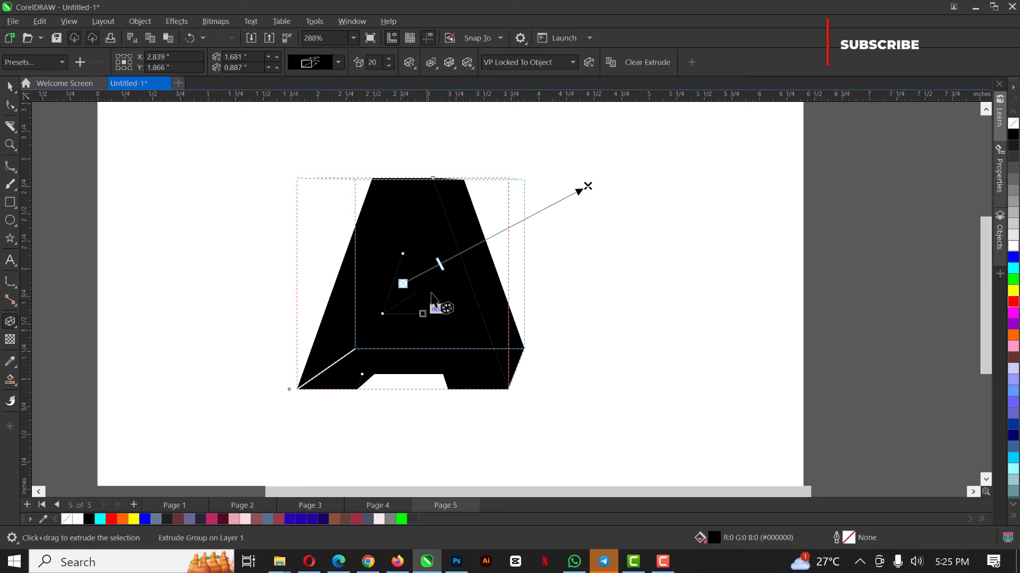
scroll(455, 237, up, 1)
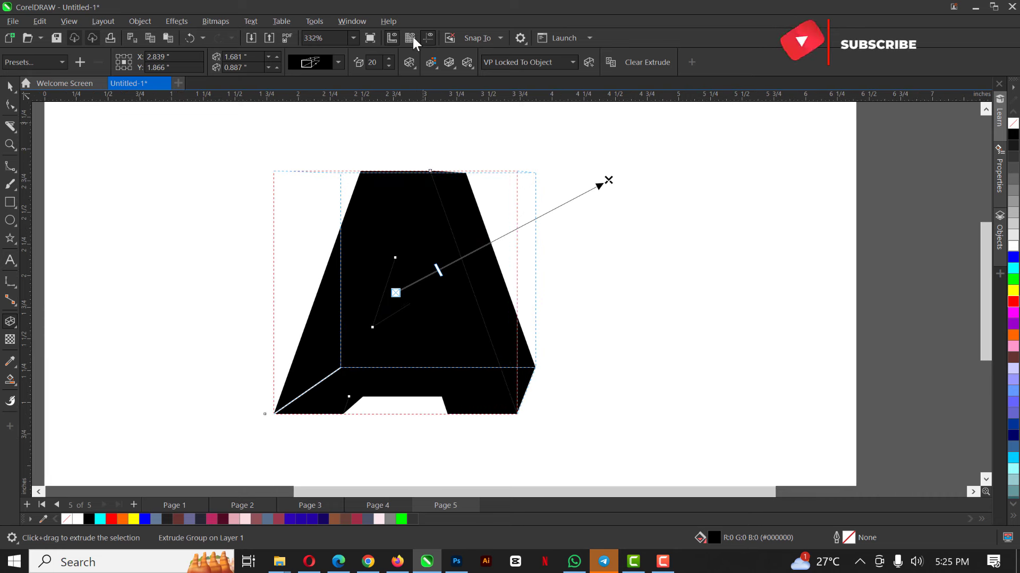
Give the letter's extrusion a solid dark red color
click(435, 62)
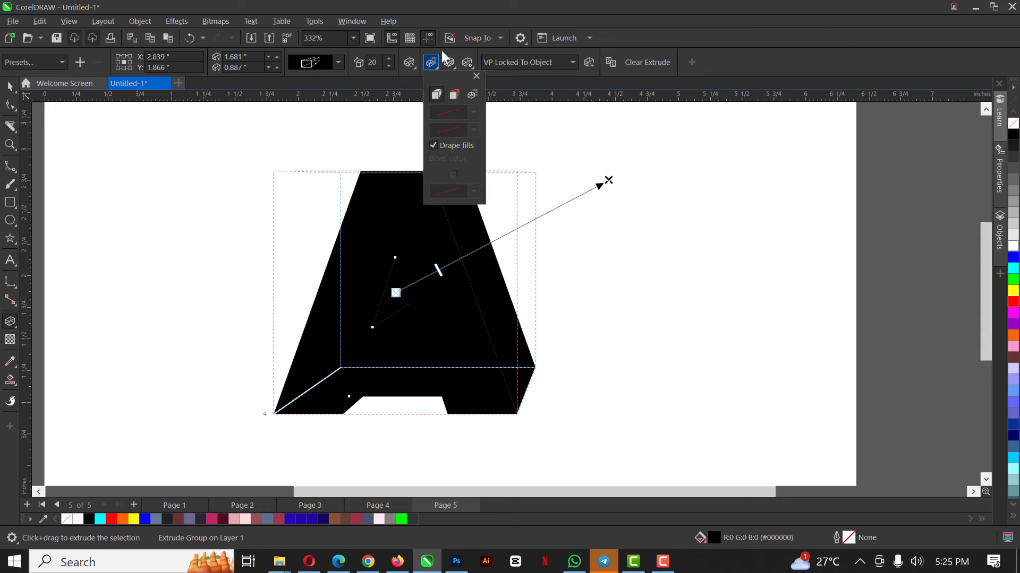
click(437, 62)
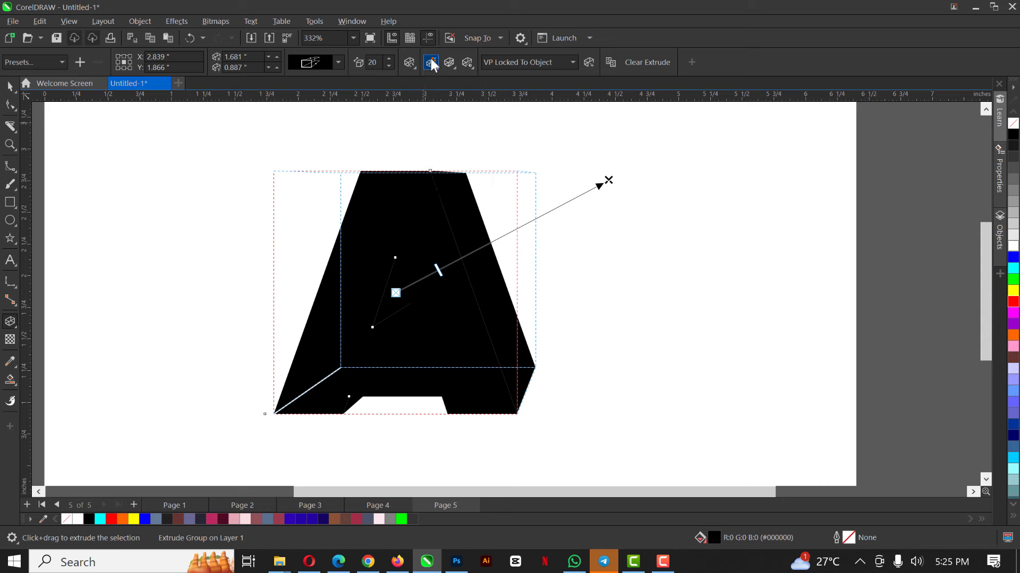
click(431, 63)
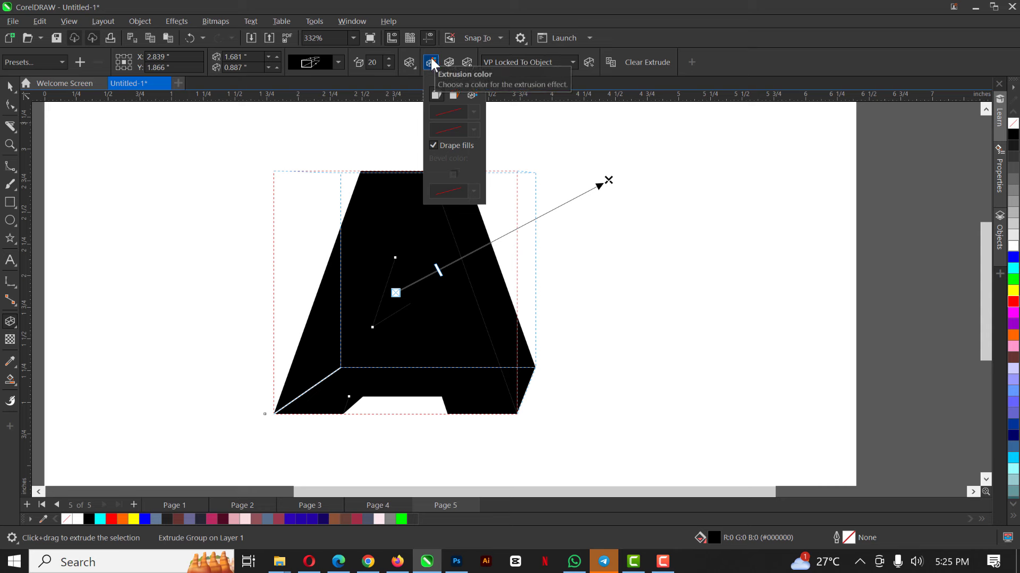
click(456, 94)
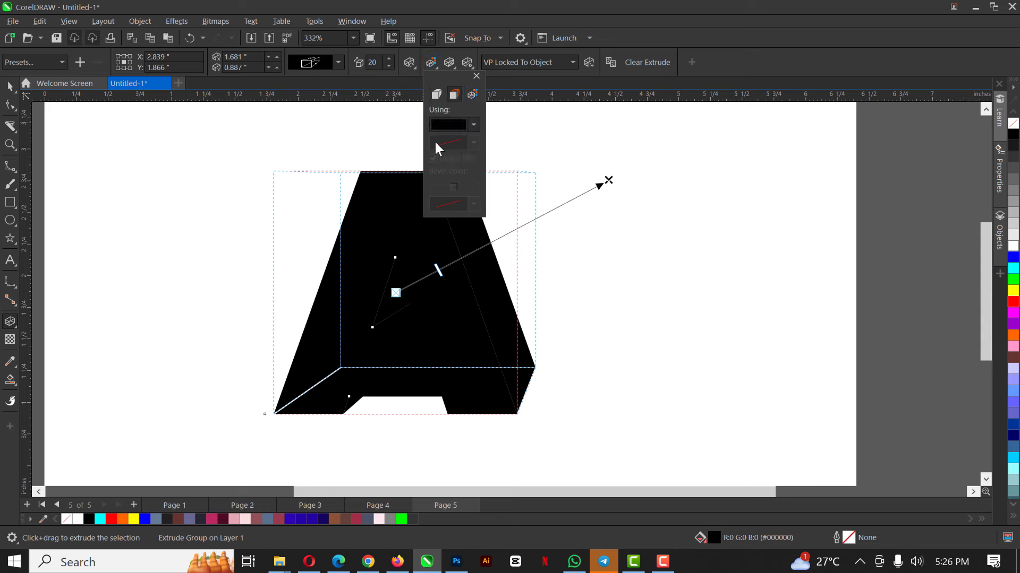
click(473, 124)
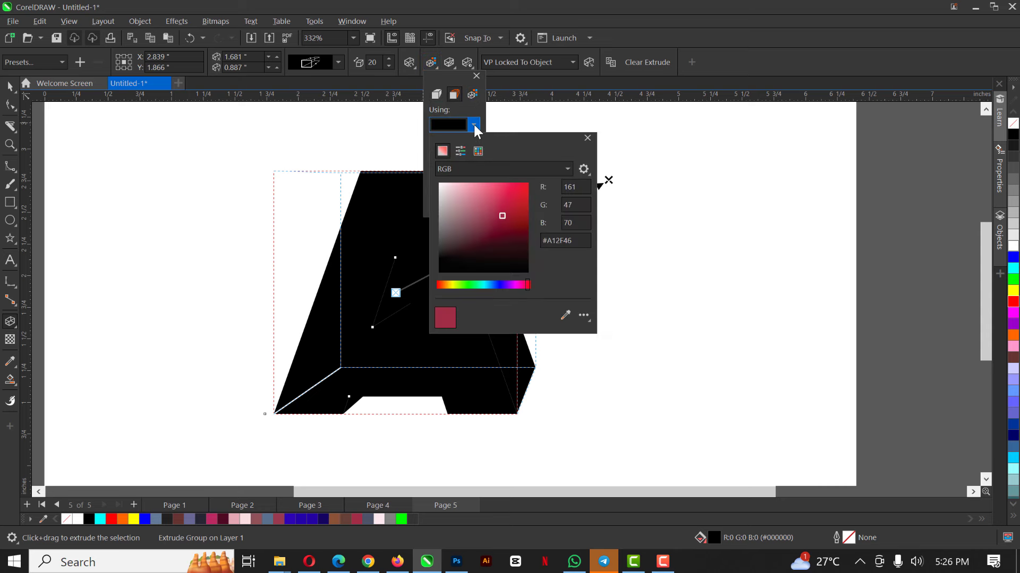
click(519, 236)
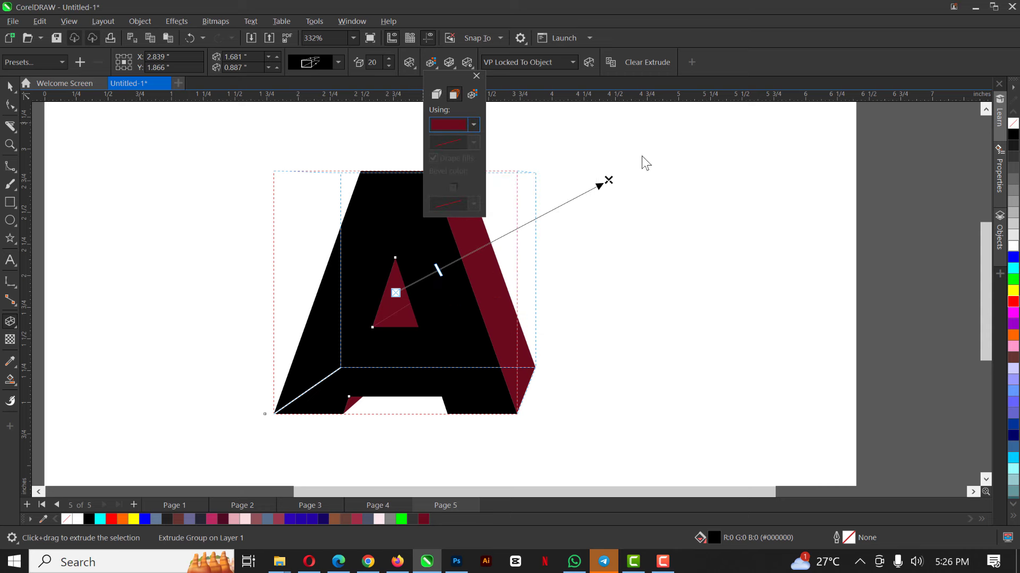
Switch the extrusion to color shading and set its From color to crimson #A81E35
click(437, 62)
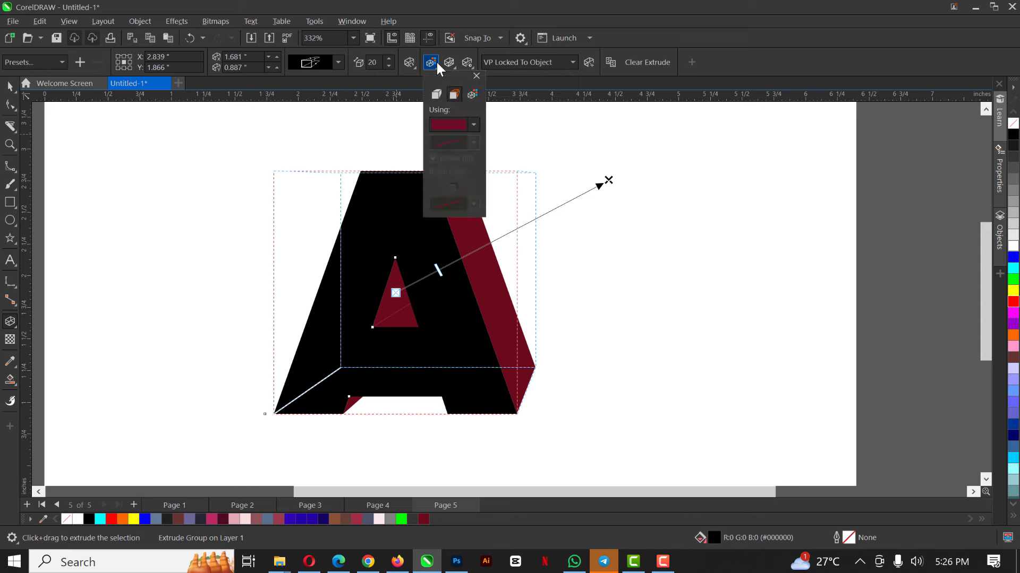
click(472, 92)
click(472, 94)
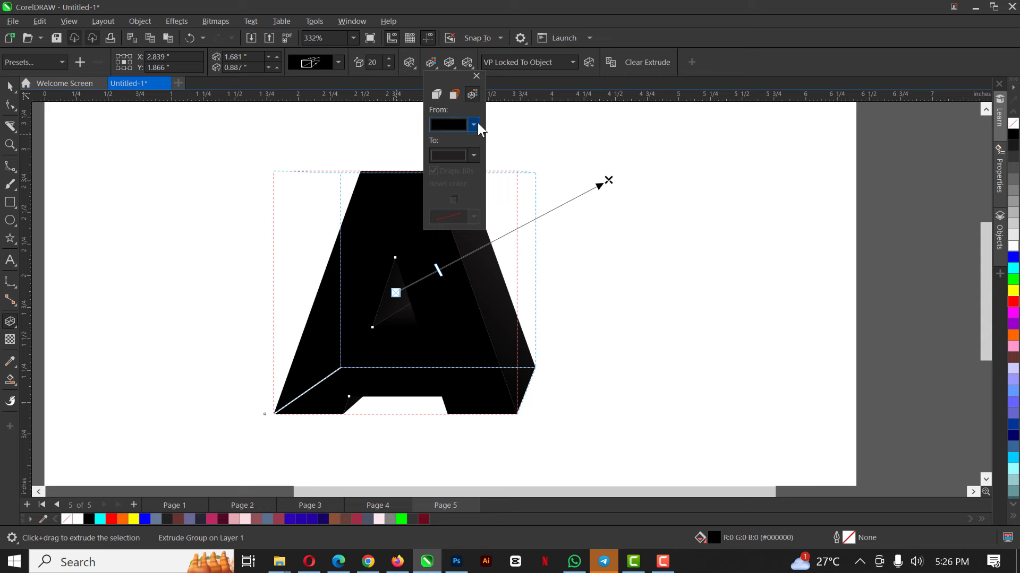
click(475, 125)
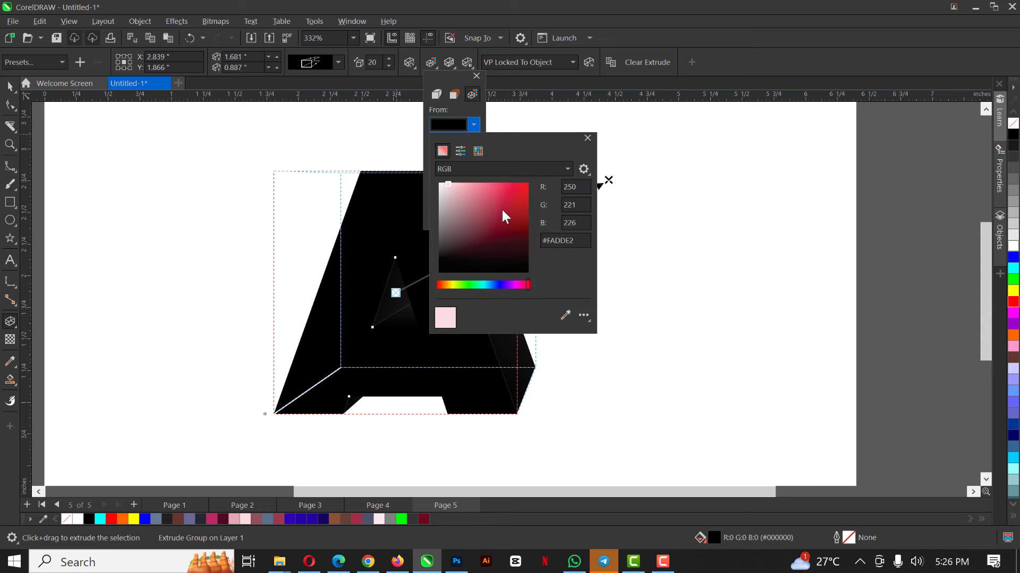
drag(503, 212, 512, 213)
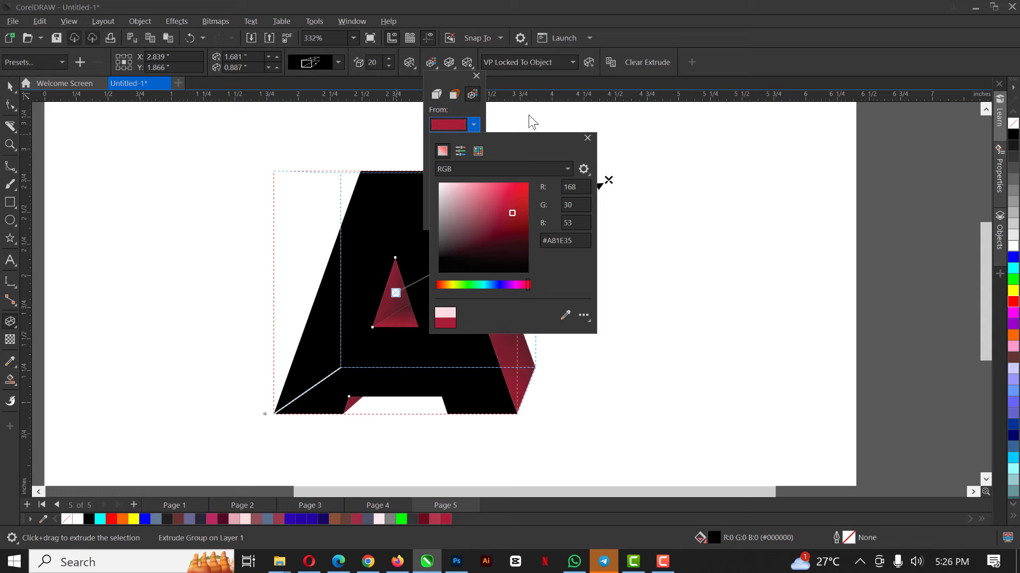
Set the To color of the letter's extrusion shading to very dark red #3D060C
click(474, 105)
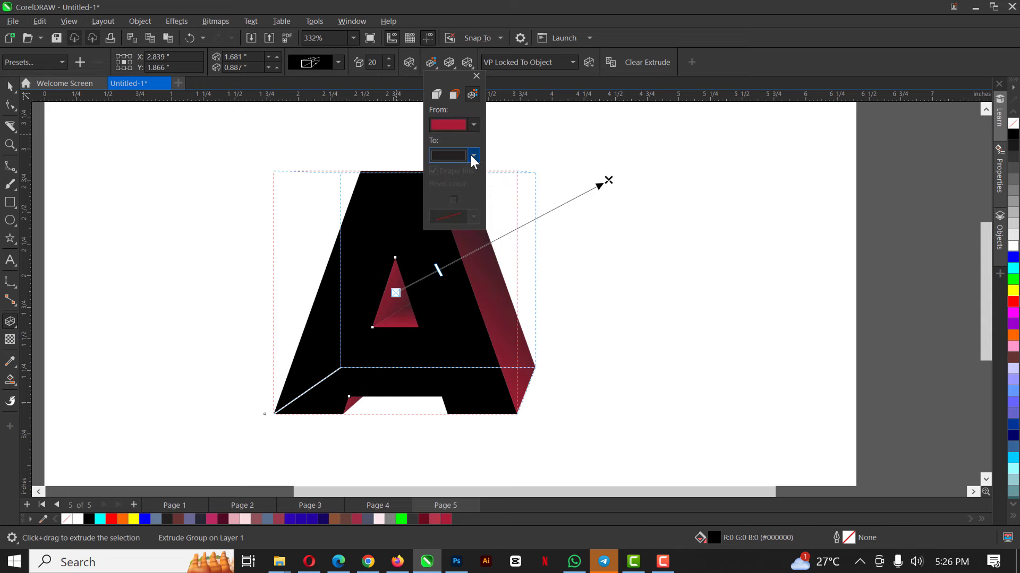
click(474, 155)
mouse_move(503, 266)
mouse_down()
mouse_move(519, 294)
mouse_move(519, 281)
mouse_up()
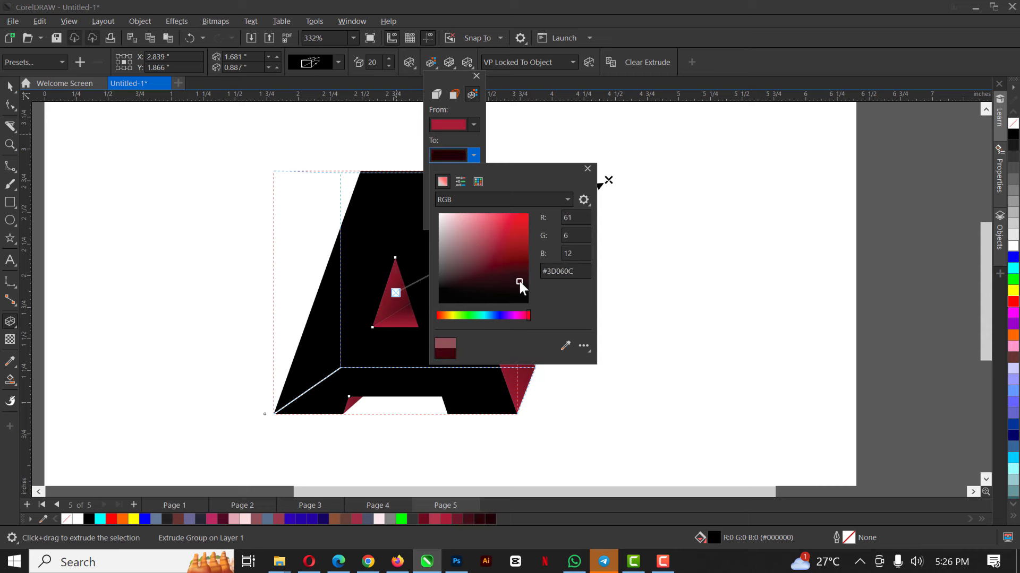
click(560, 137)
click(558, 286)
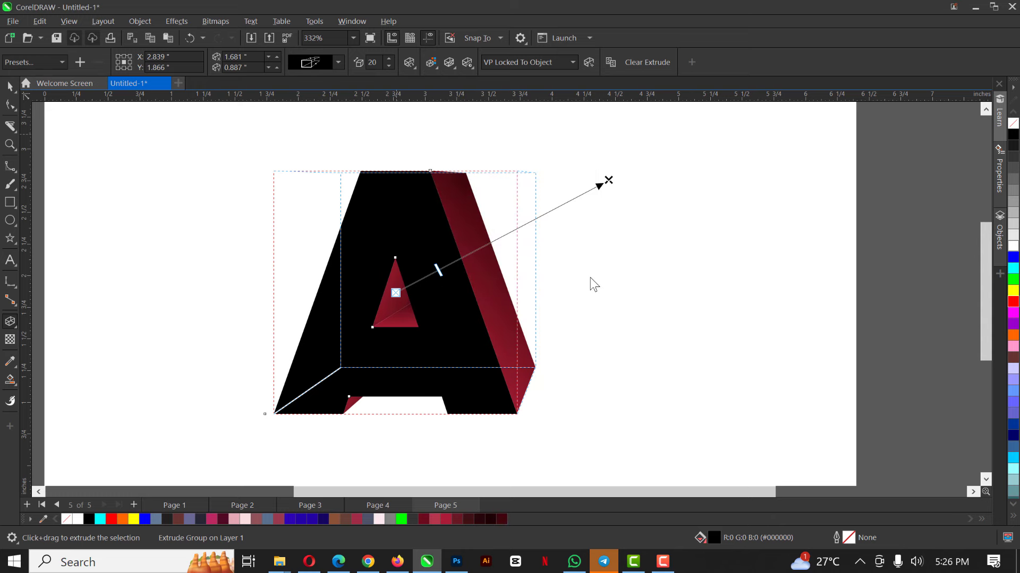
Try tilting the extruded letter A clockwise with the on-canvas 3D rotation control, and undo the tilt
click(398, 218)
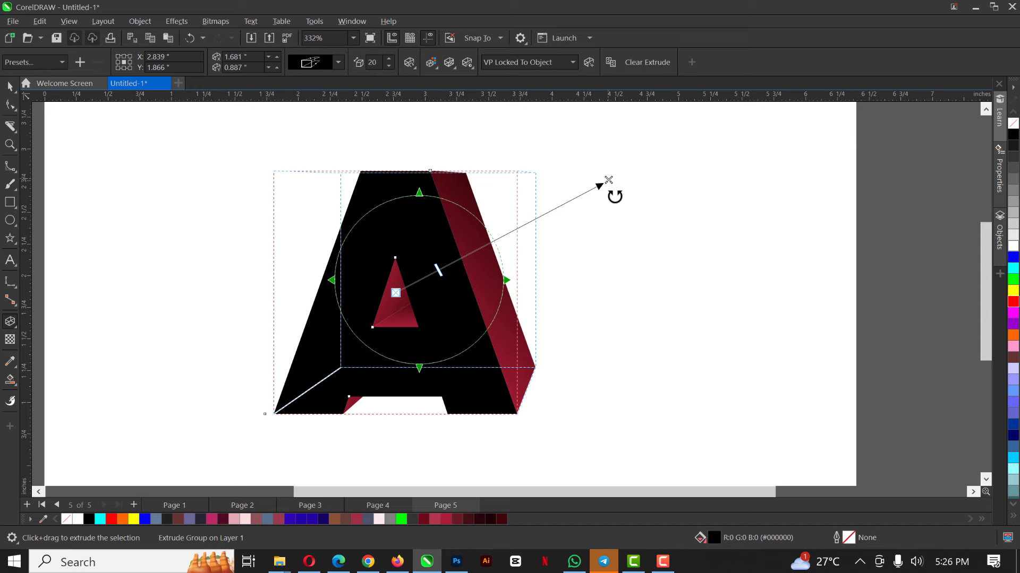
drag(605, 182, 540, 185)
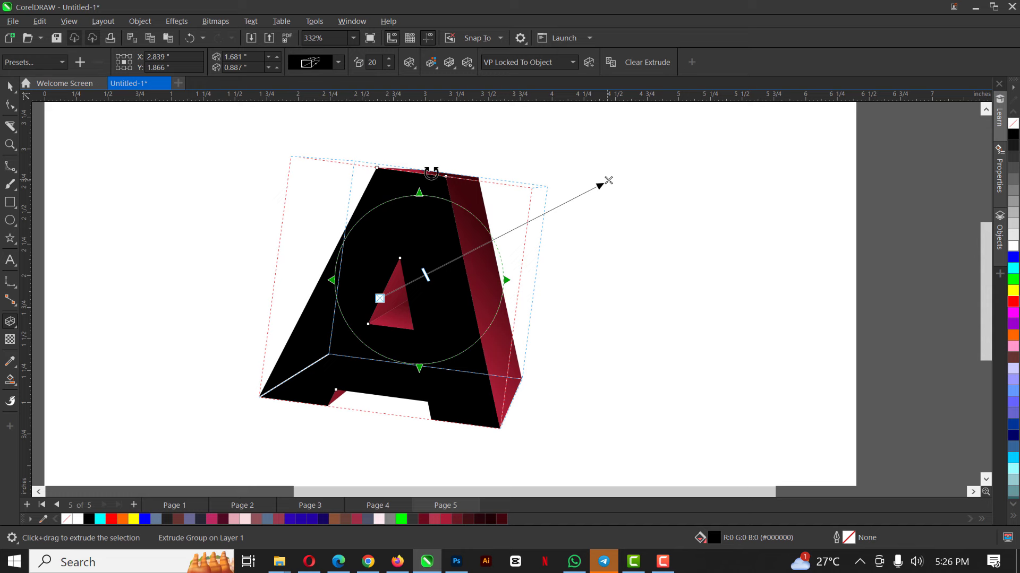
key(ctrl+z)
Try turning the extruded letter A in 3D with the extrude rotation preview, and undo the rotation
click(338, 62)
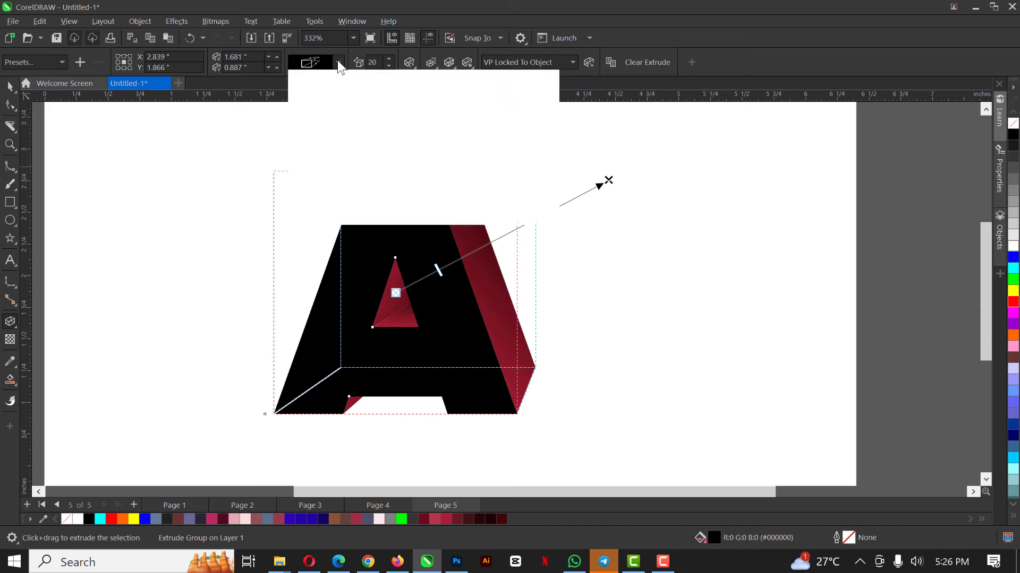
click(336, 60)
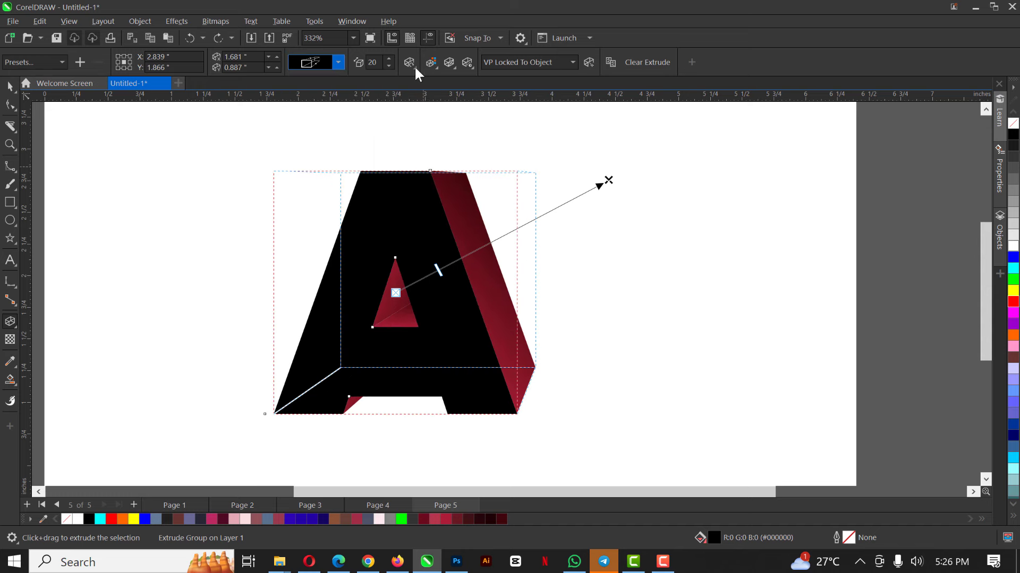
click(415, 68)
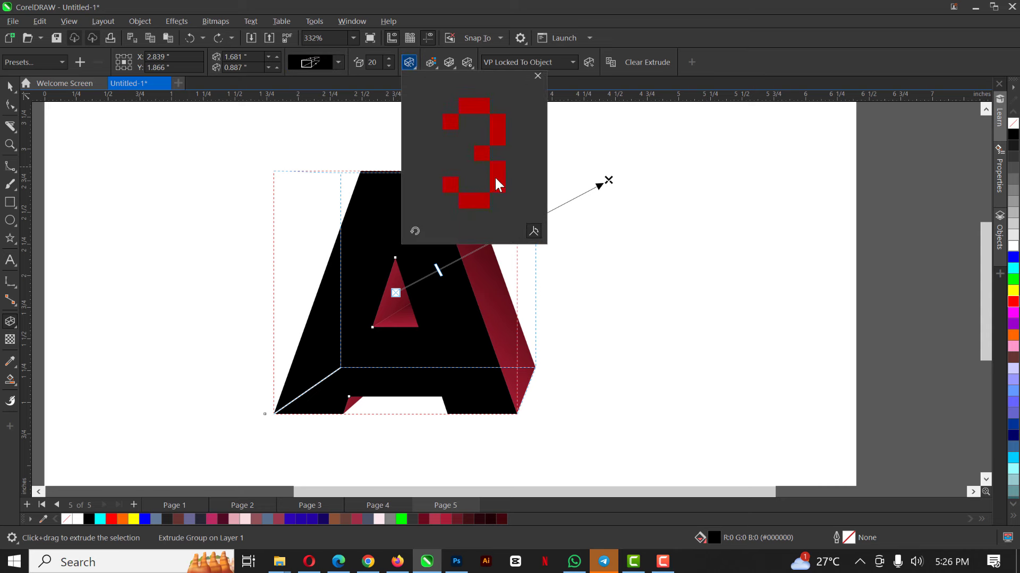
drag(493, 175, 461, 163)
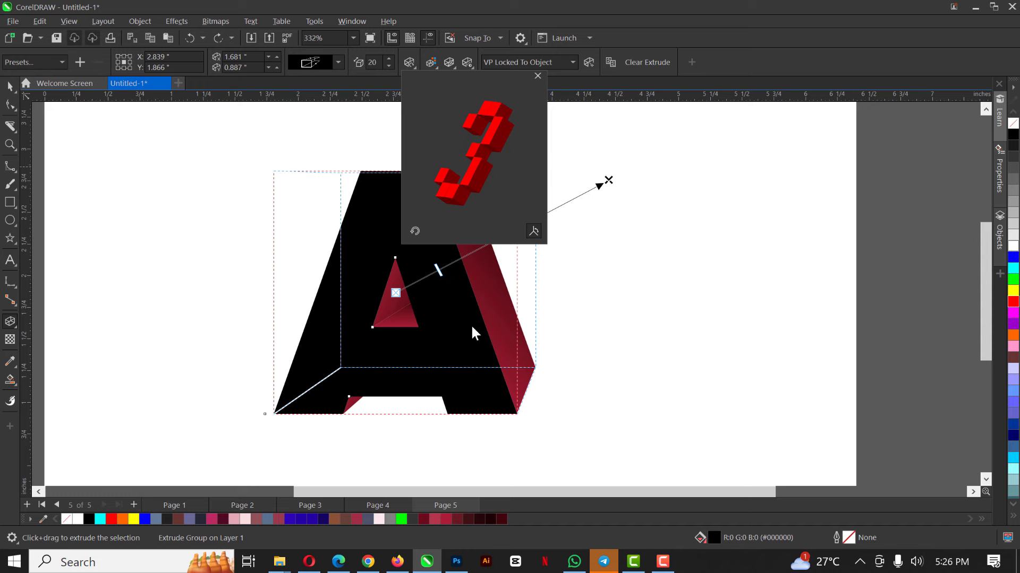
drag(474, 334, 523, 289)
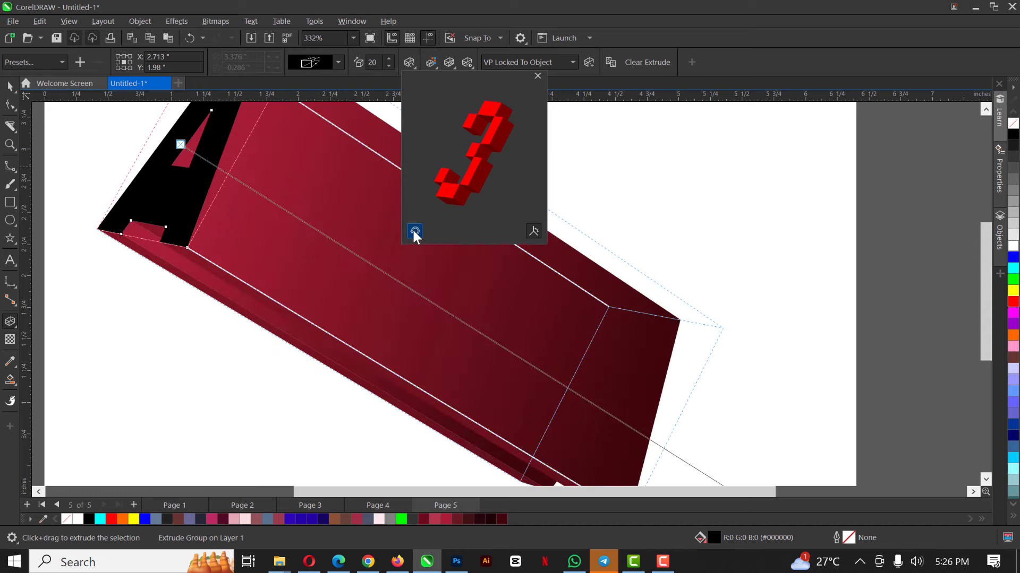
click(537, 75)
key(ctrl+z)
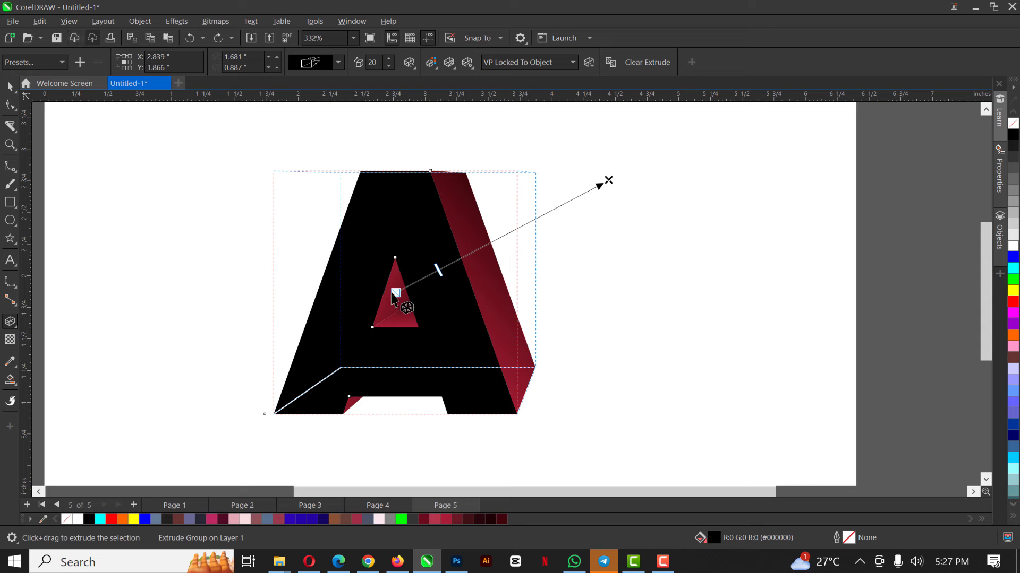
Try swinging the extruded letter A freely in 3D on the canvas, and undo the change
click(396, 292)
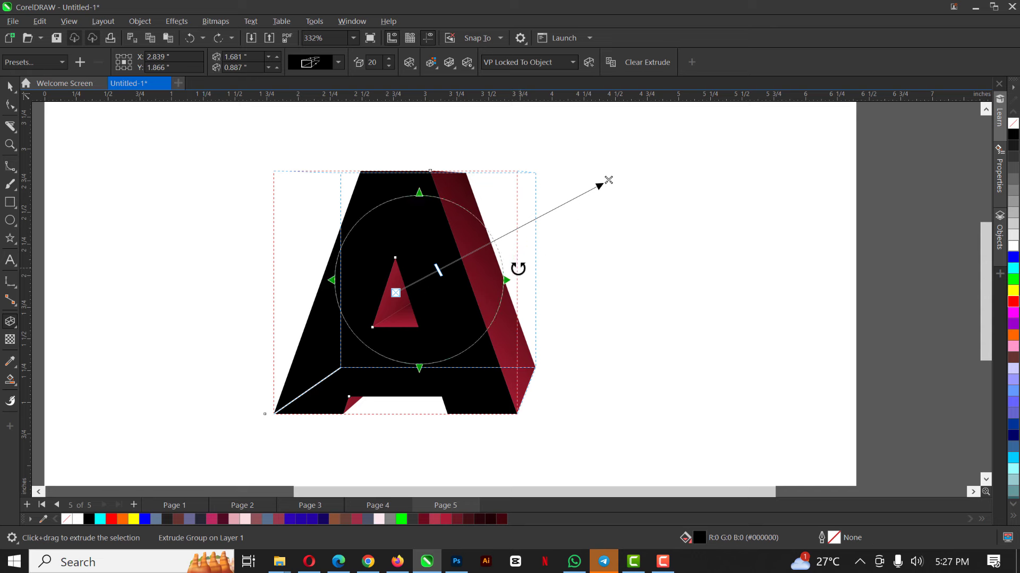
drag(494, 285, 499, 305)
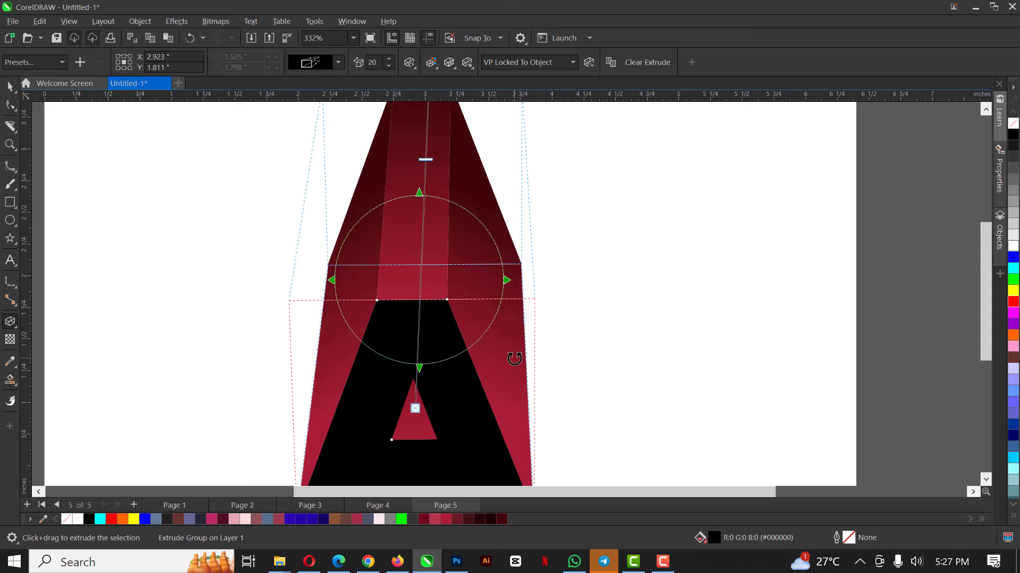
key(ctrl+z)
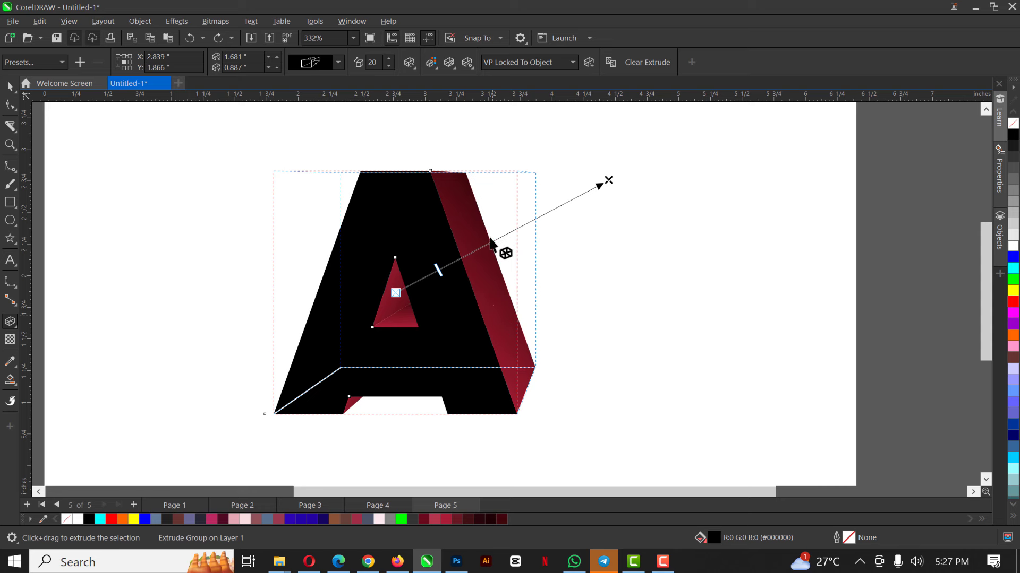
Break the letter A's extrude group apart into the front letter and its extruded sides
click(15, 91)
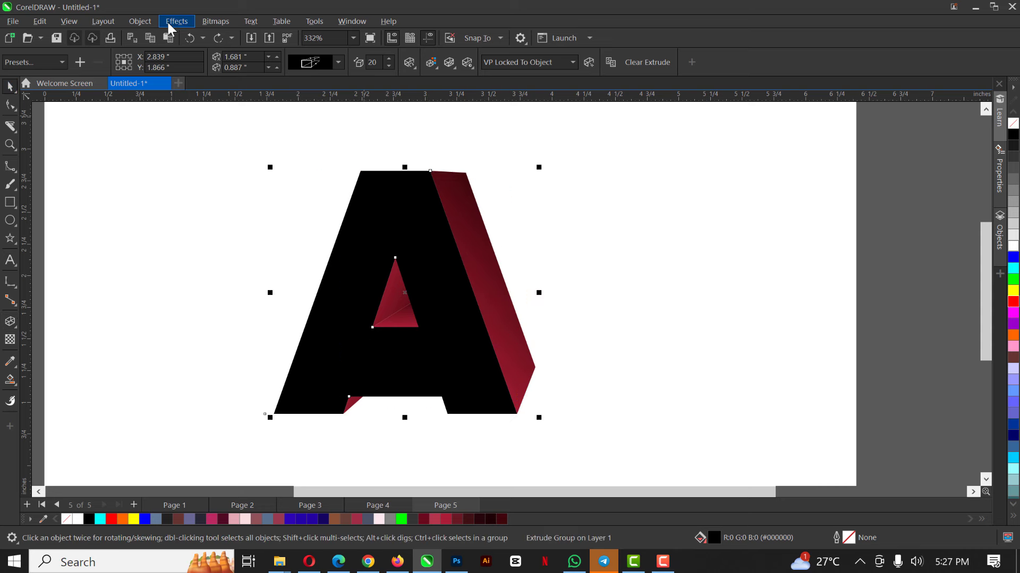
click(142, 20)
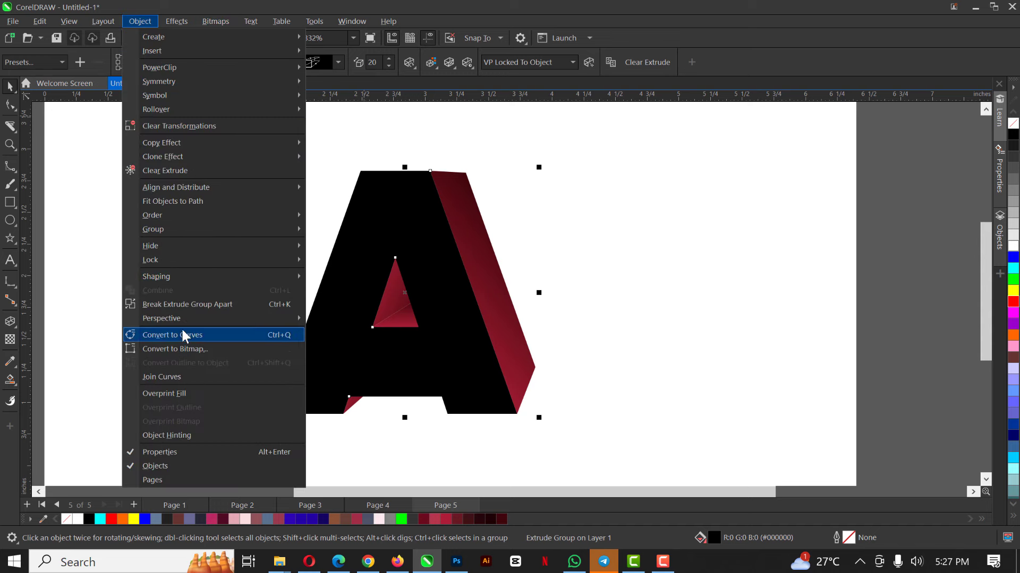
click(180, 302)
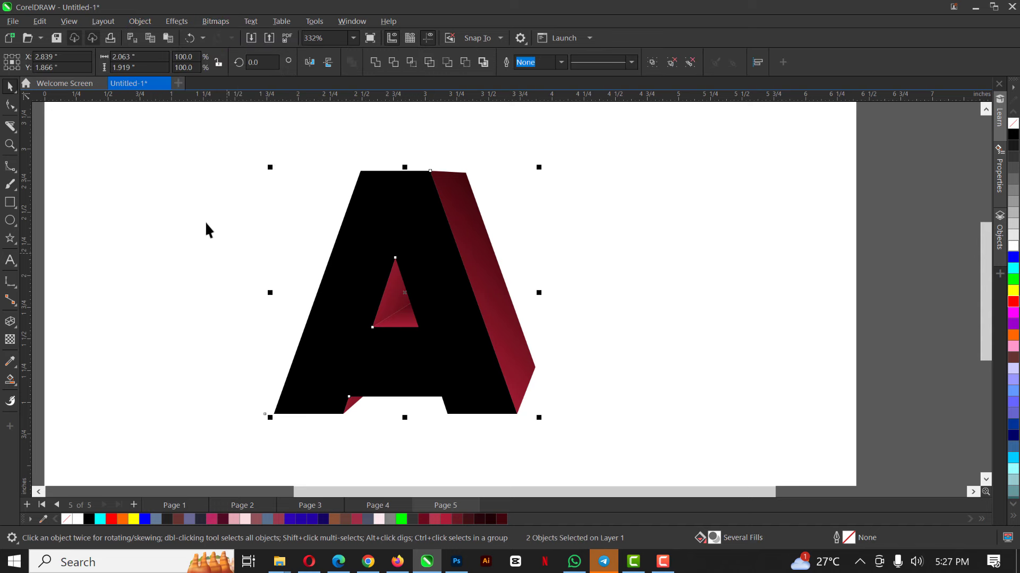
Fill the front letter A with red #FF0000
click(372, 220)
drag(407, 212, 339, 248)
key(Escape)
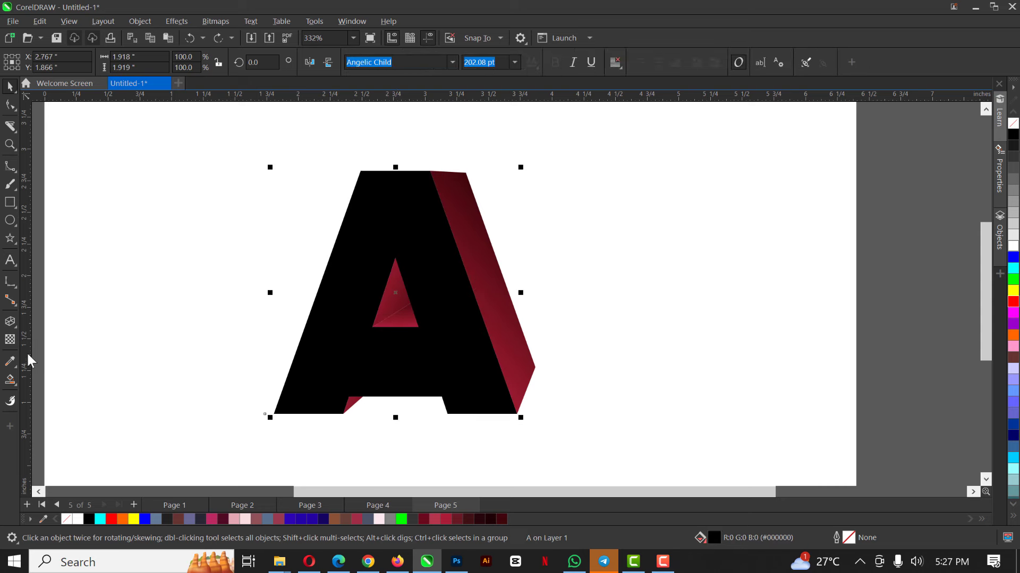
click(1013, 301)
click(436, 321)
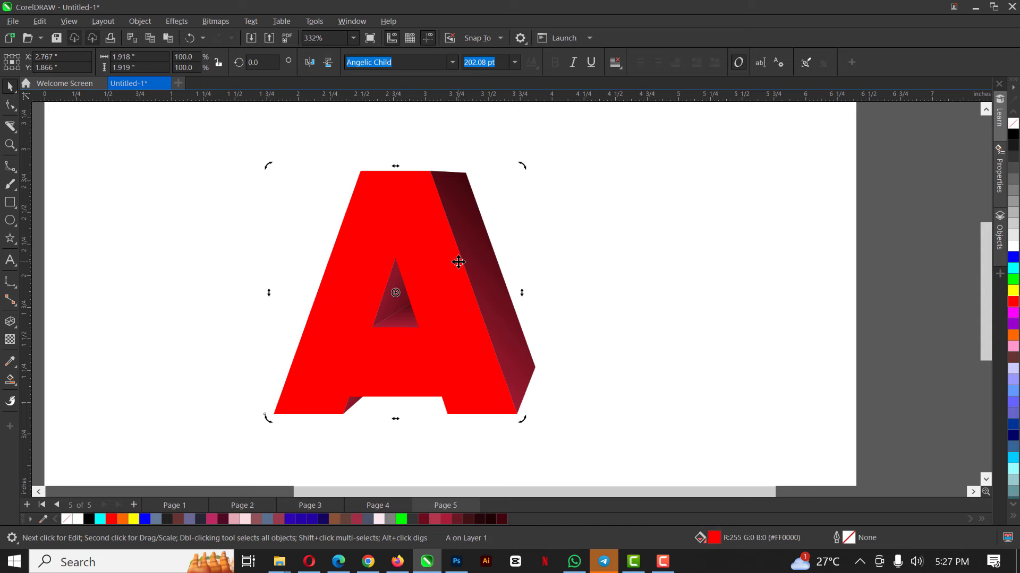
Ungroup the extruded sides so that each face can be selected separately, undoing the trial move
scroll(459, 262, down, 1)
scroll(427, 249, up, 2)
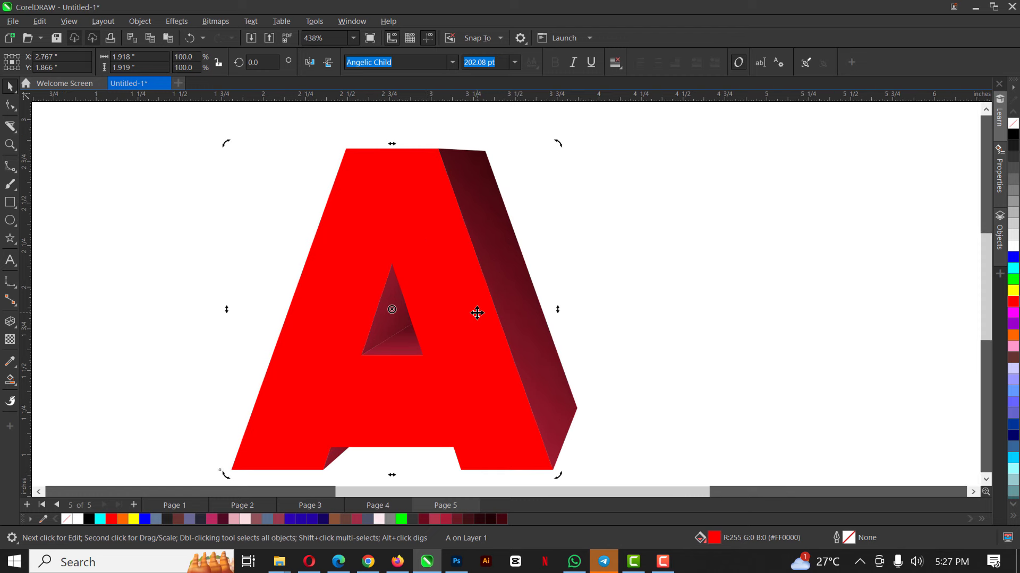
click(496, 257)
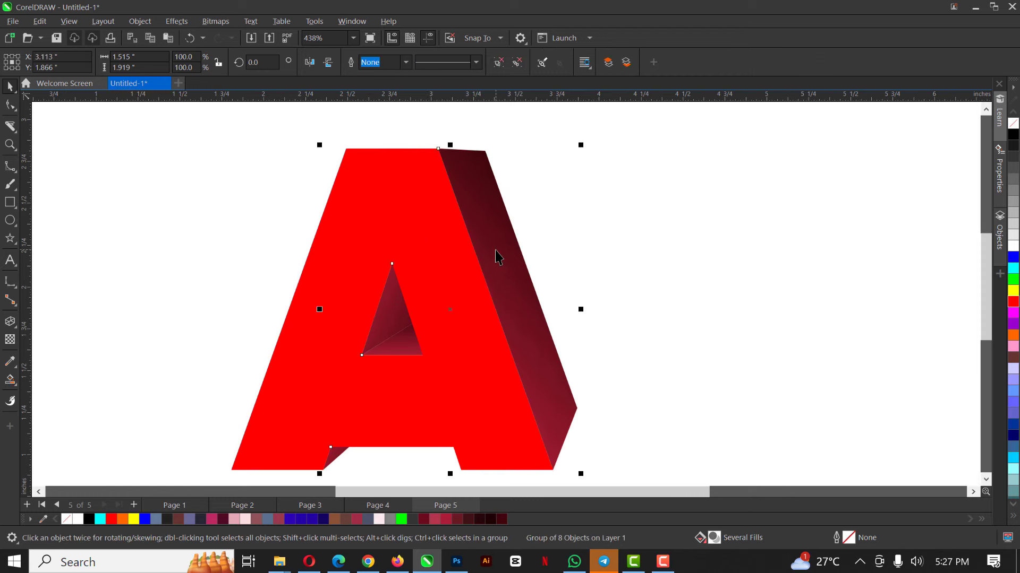
drag(505, 247, 530, 239)
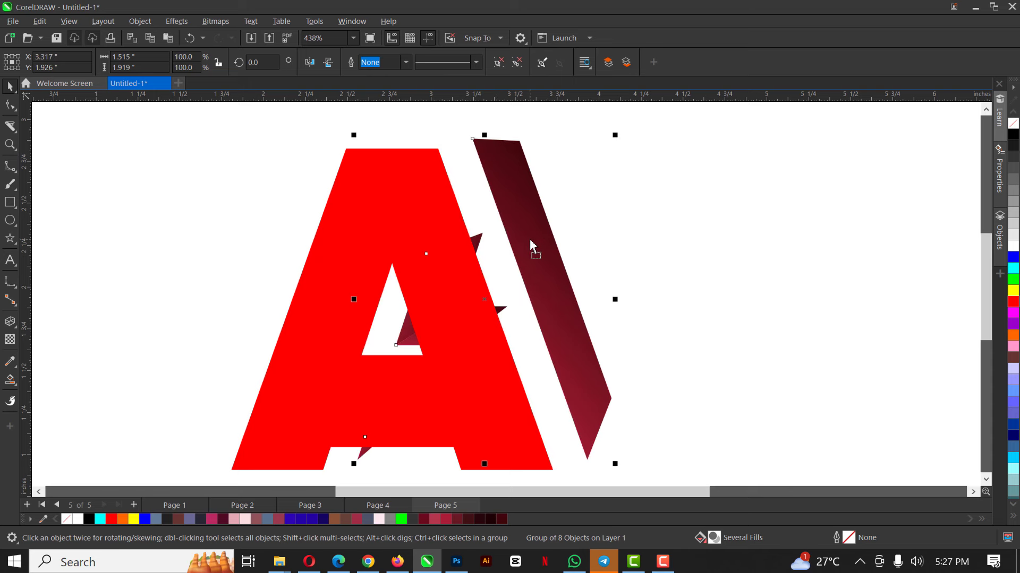
key(ctrl+z)
click(499, 62)
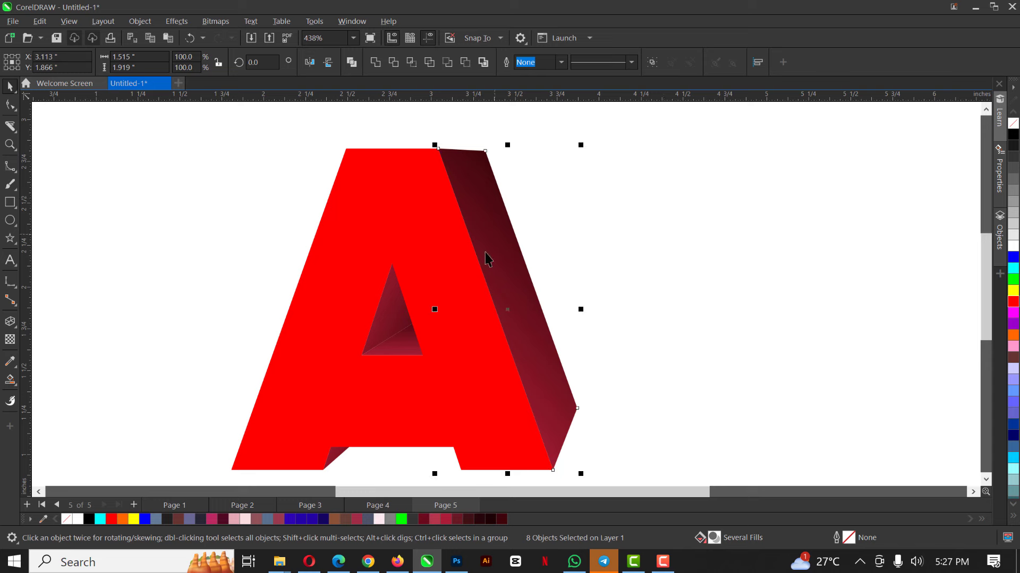
drag(487, 259, 557, 234)
click(400, 326)
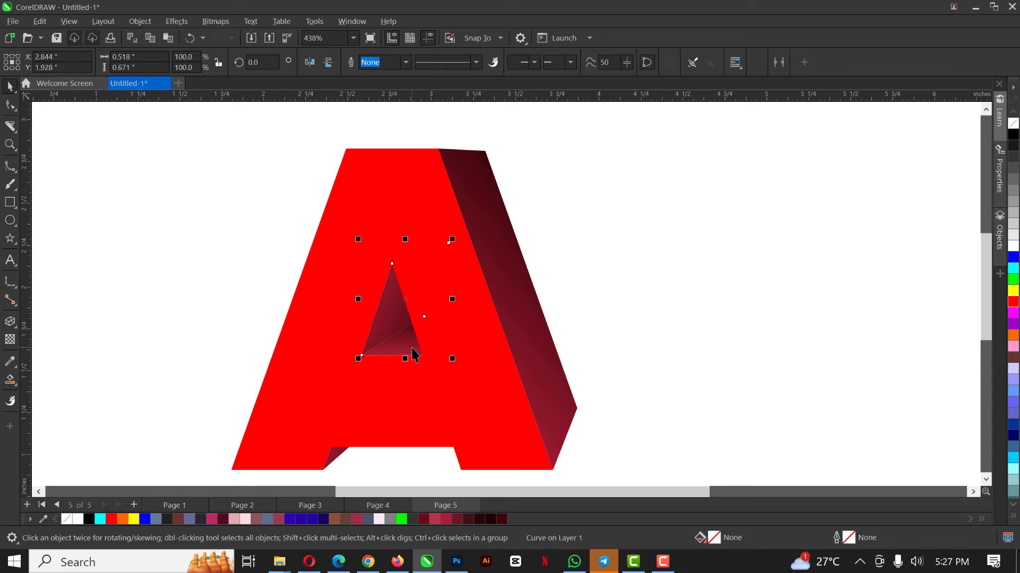
click(450, 403)
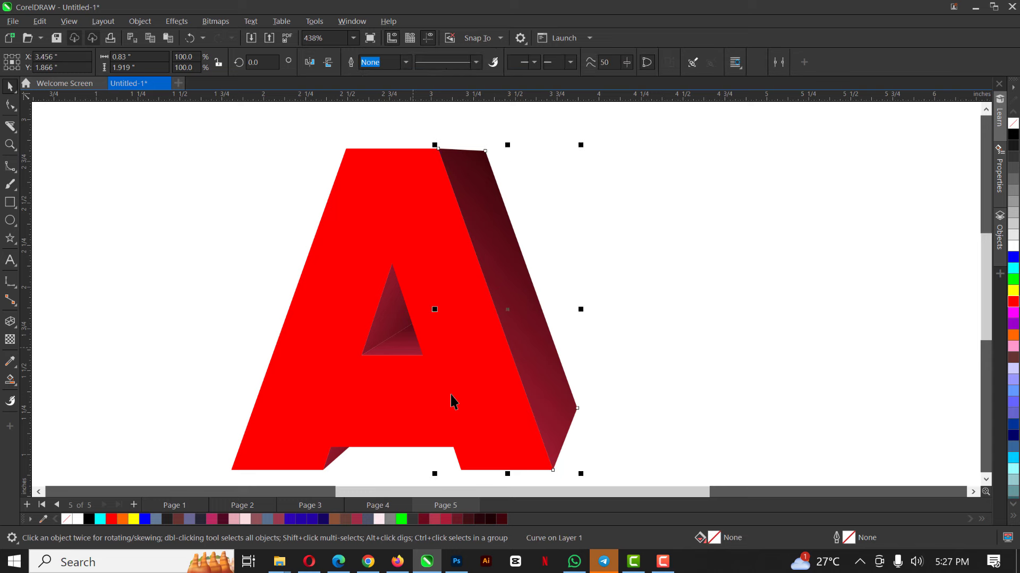
Fill the large right side face with the front letter's sampled red and darken it with black to #630000
click(10, 362)
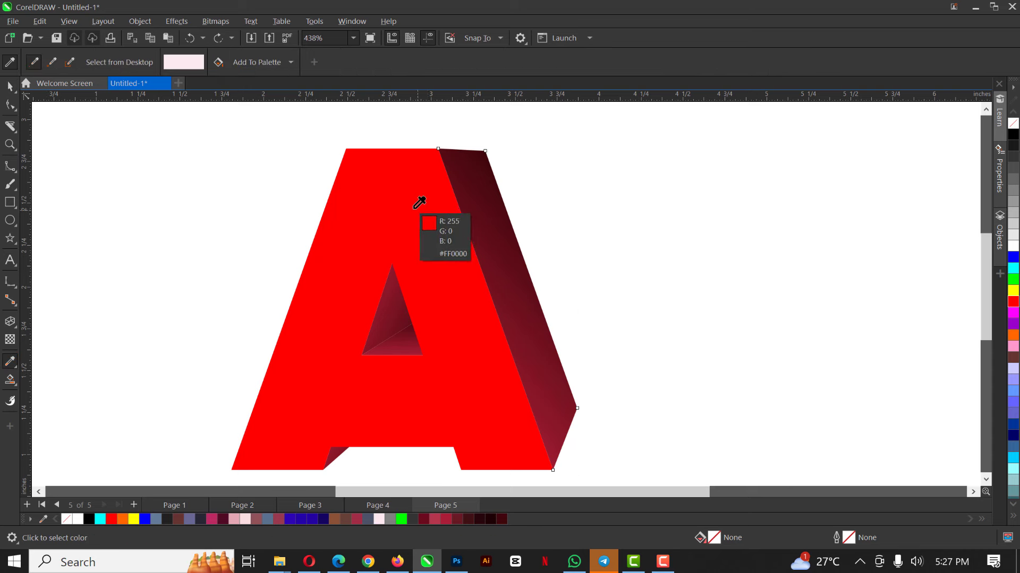
click(431, 203)
click(485, 225)
key(space)
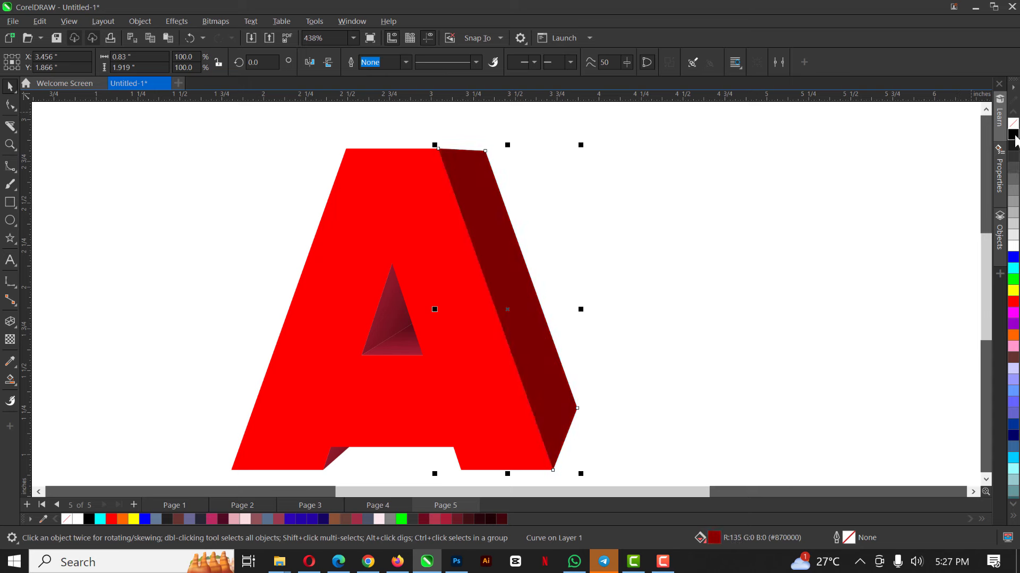
ctrl+click(1014, 139)
ctrl+click(1014, 139)
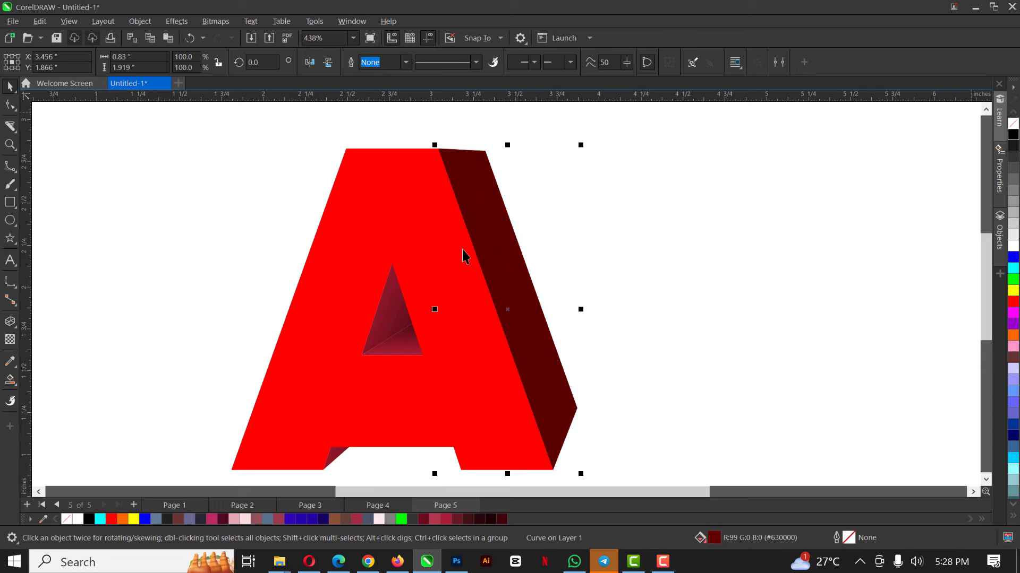
Give the upper face inside the A's triangular hole a fountain fill from red to black
click(396, 315)
drag(395, 315, 208, 288)
key(ctrl+z)
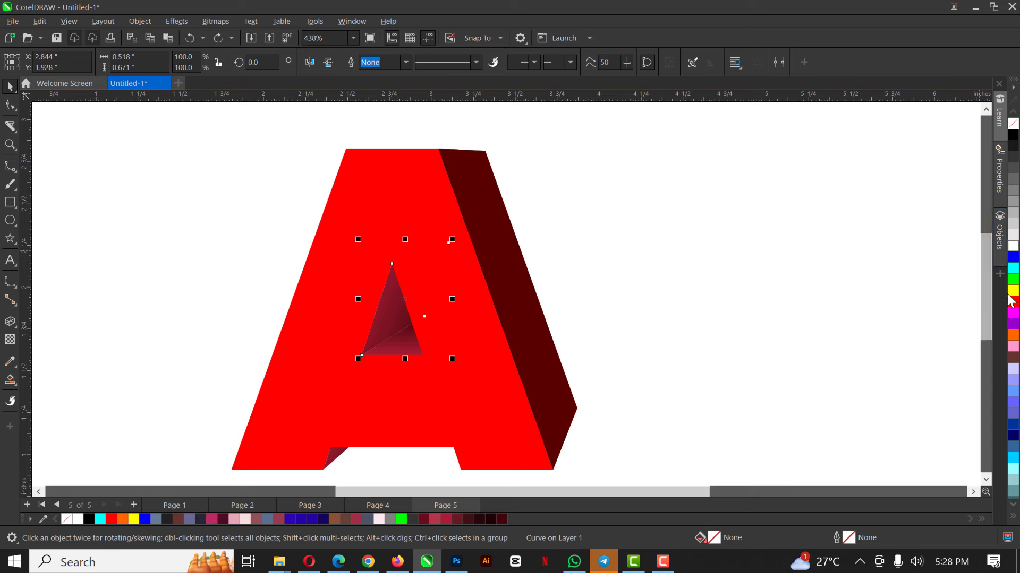
click(1013, 304)
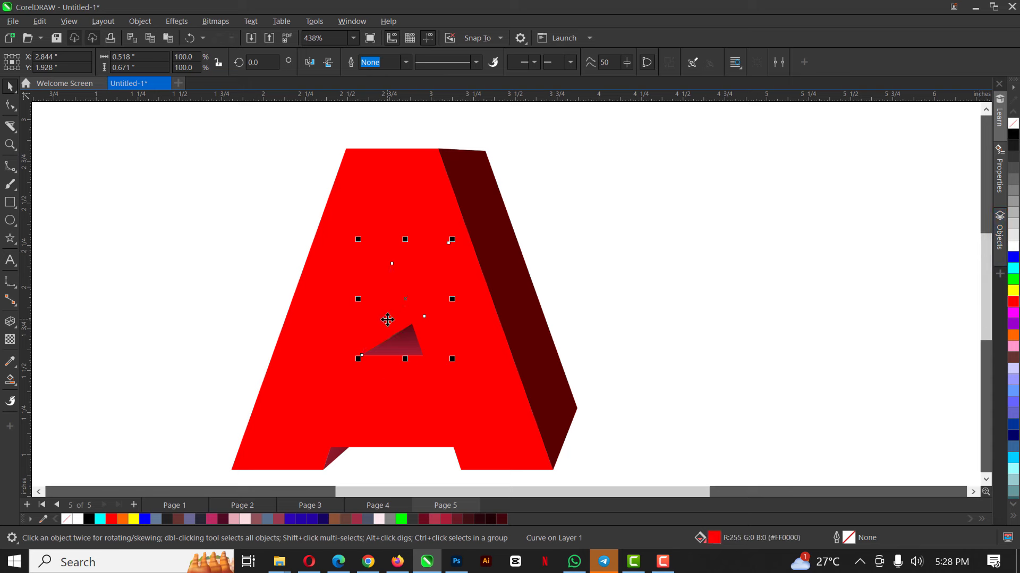
key(g)
drag(370, 326, 427, 304)
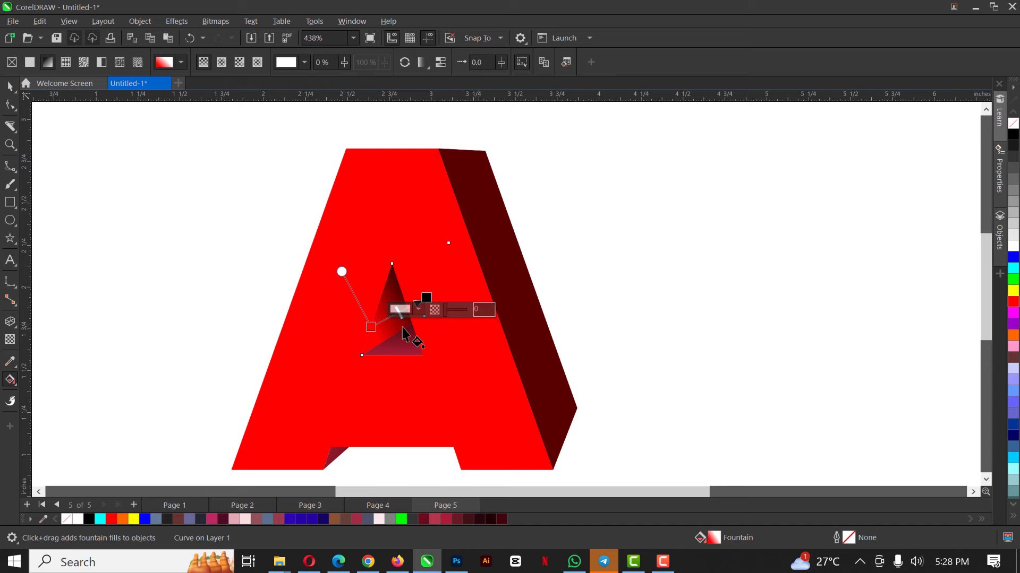
key(space)
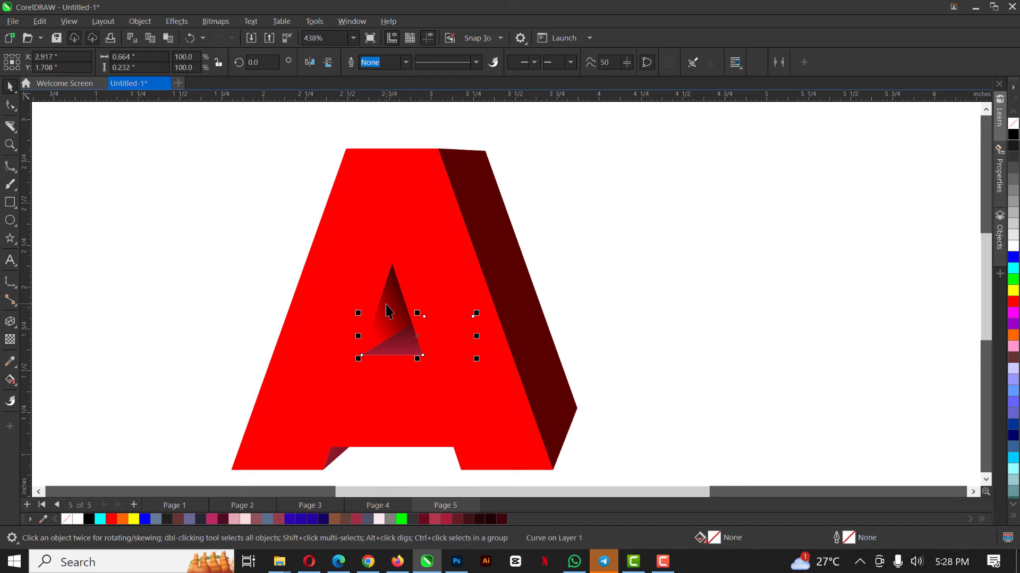
Copy only the fountain fill from the hole's upper face onto its lower face
click(388, 310)
drag(388, 311, 399, 343)
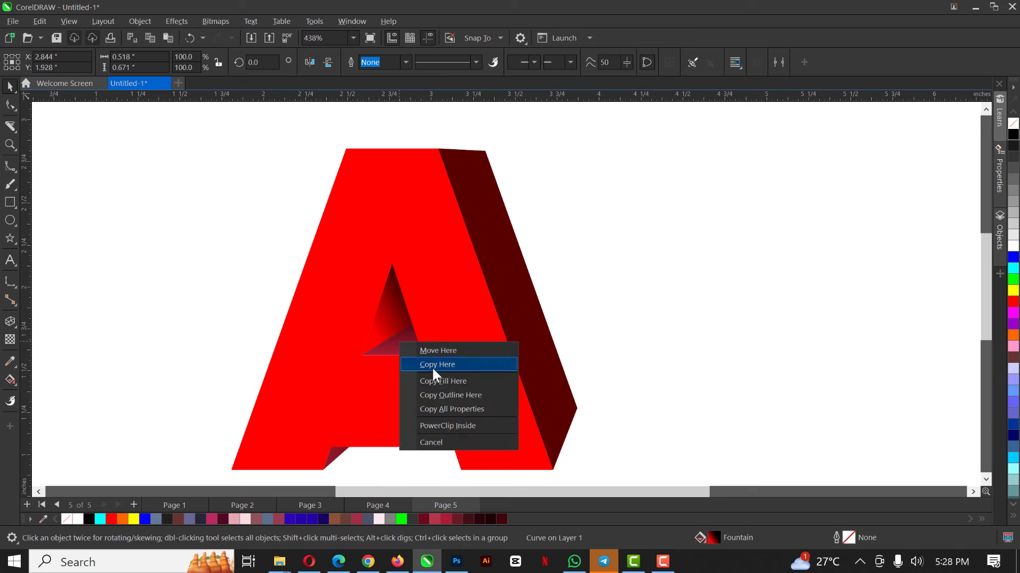
click(442, 380)
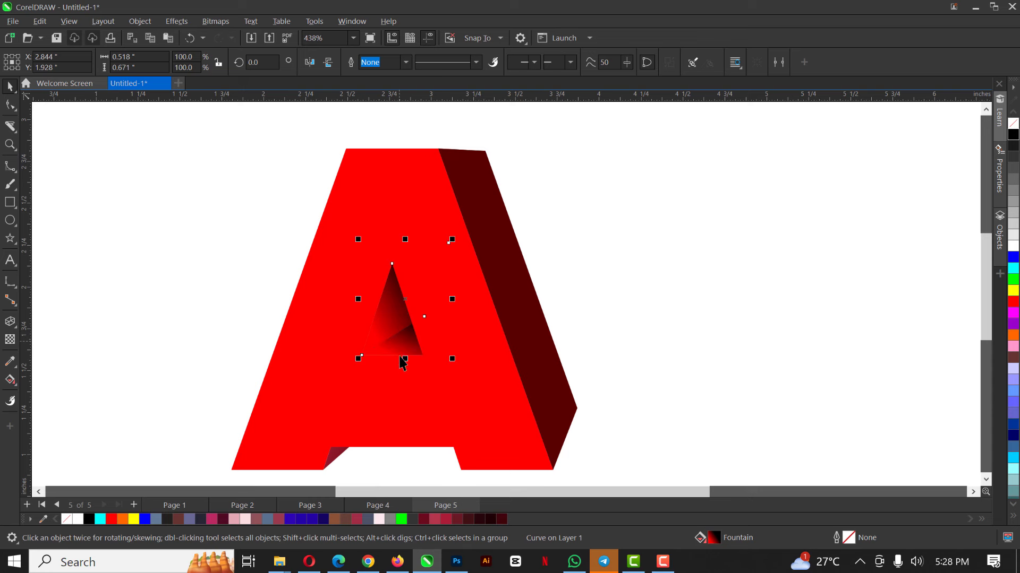
Fill the small face visible below the A's crossbar with the dark red #590000 sampled from the large side face
click(333, 458)
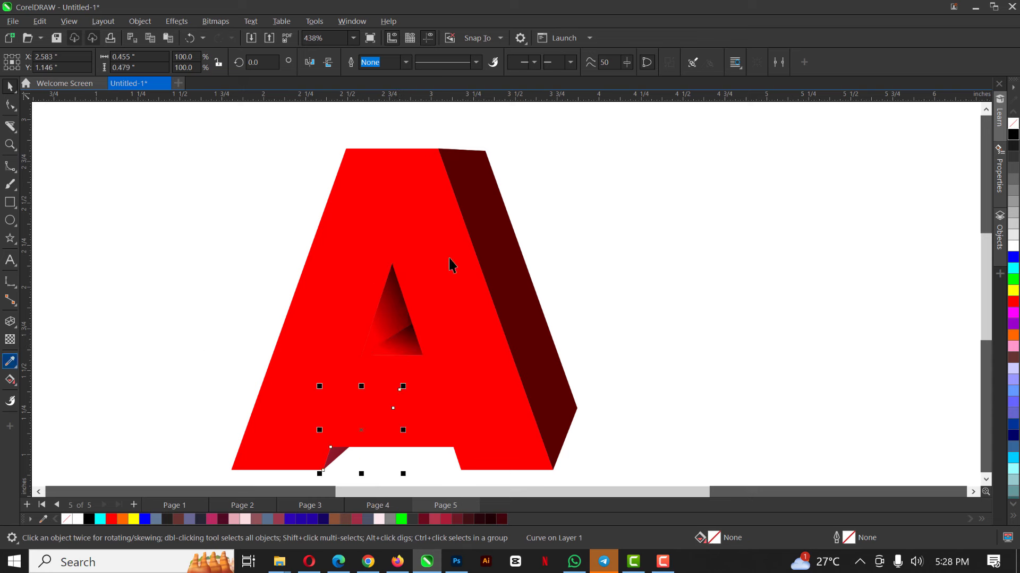
click(10, 361)
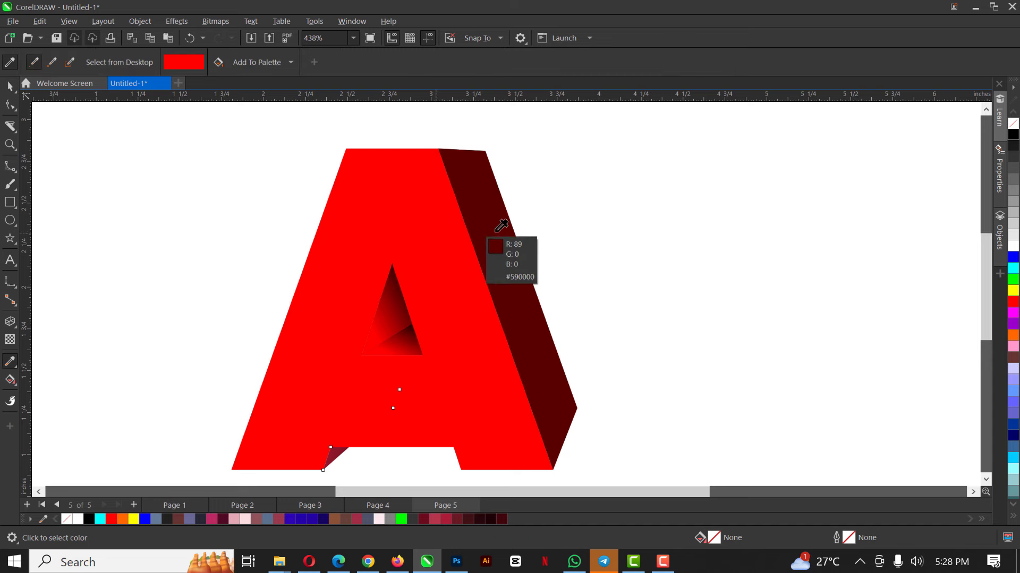
click(509, 241)
click(333, 456)
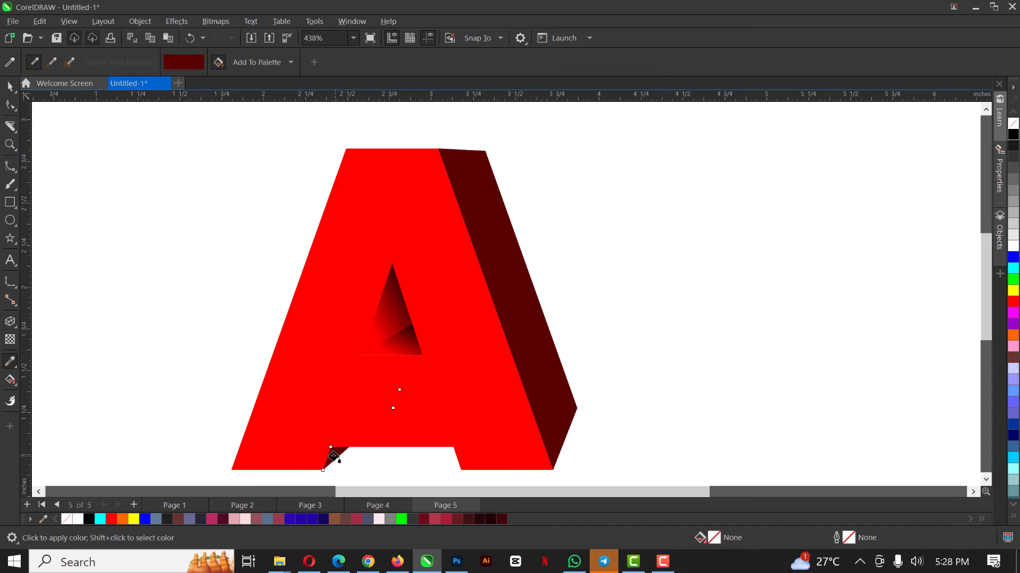
key(space)
Give the front letter A a linear fountain fill running from red near its top to dark red at its lower left foot
click(378, 214)
click(389, 204)
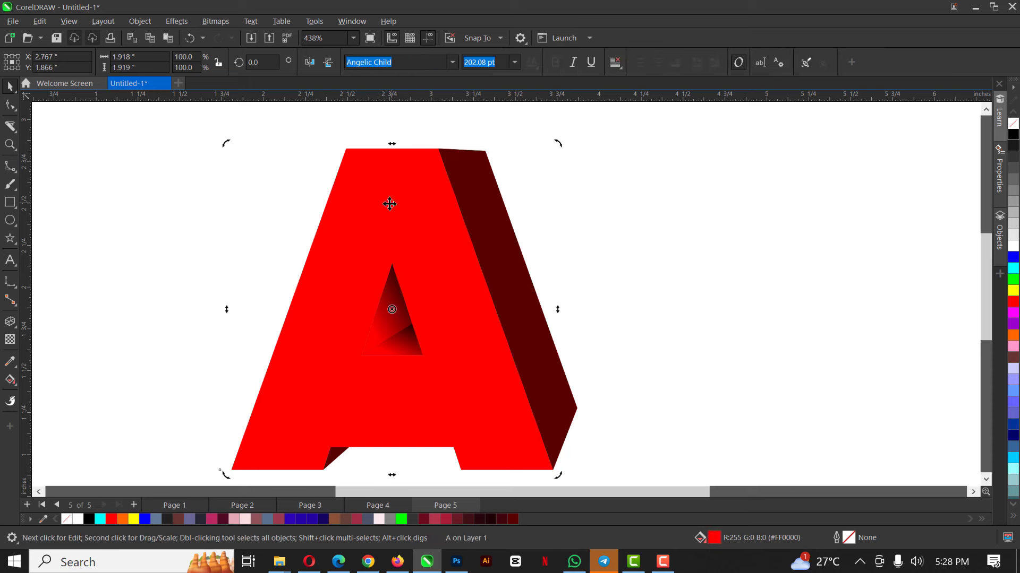
key(ctrl+k)
key(ctrl+z)
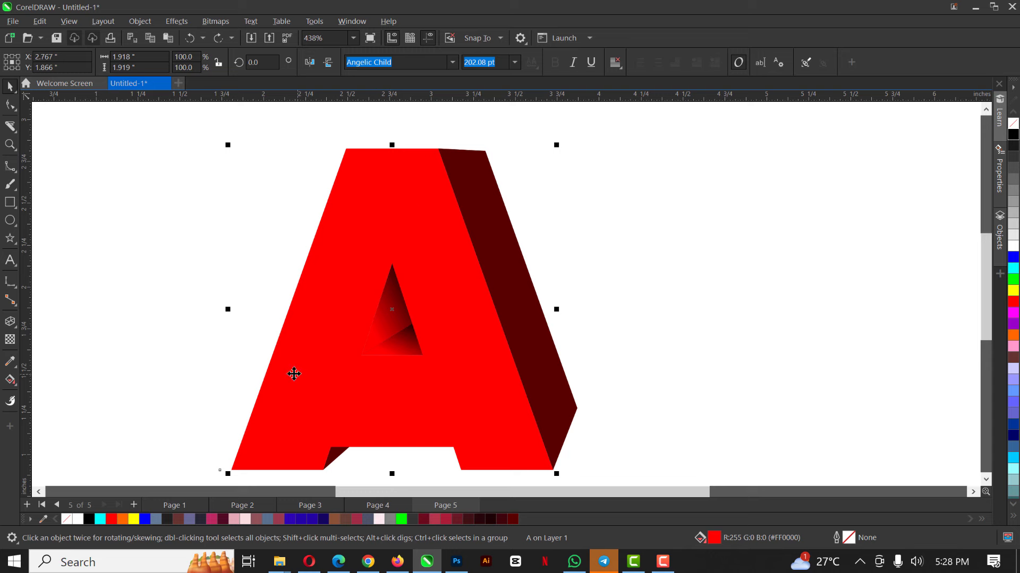
key(g)
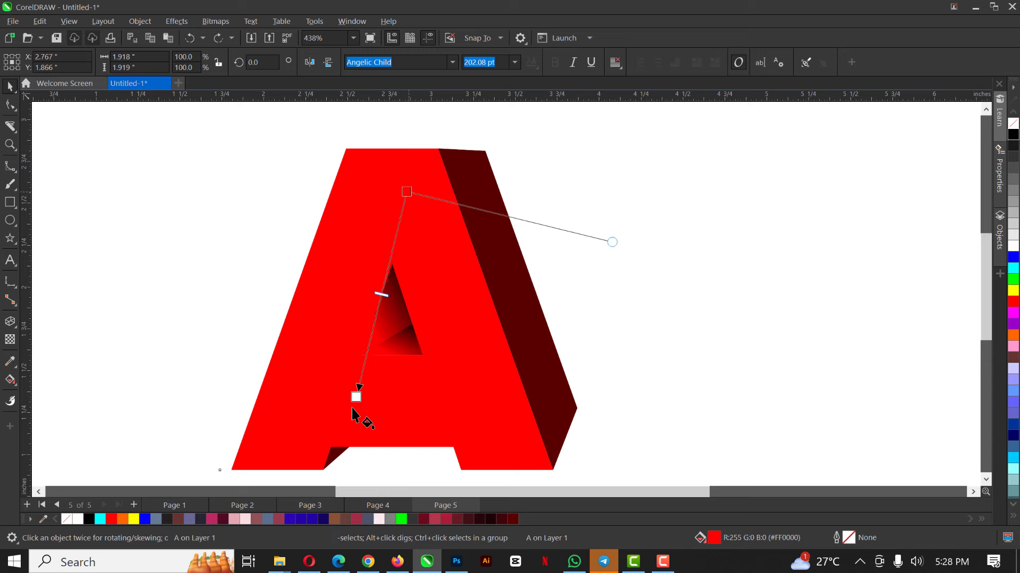
drag(356, 398, 330, 459)
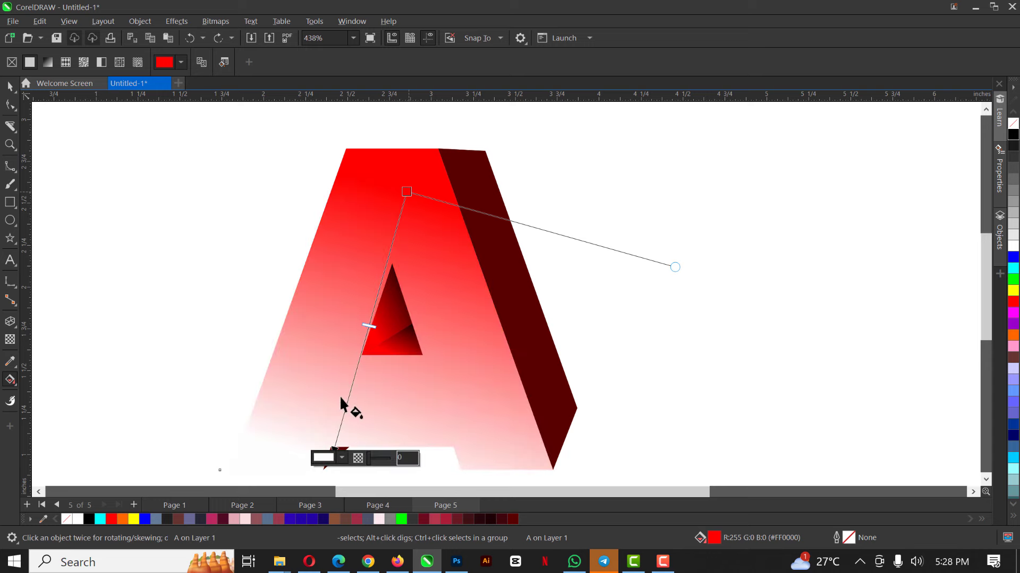
click(514, 518)
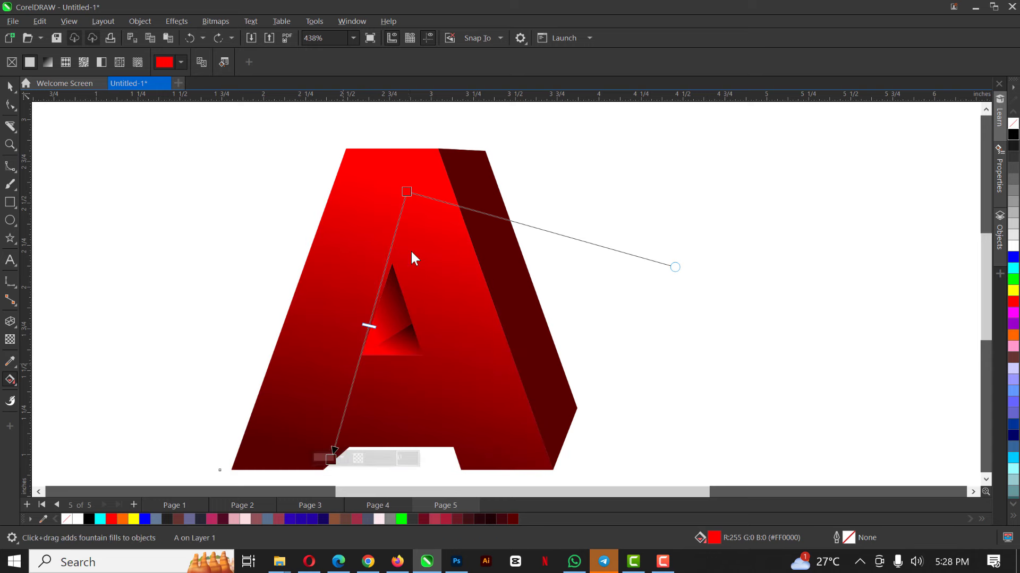
click(9, 89)
scroll(374, 250, down, 1)
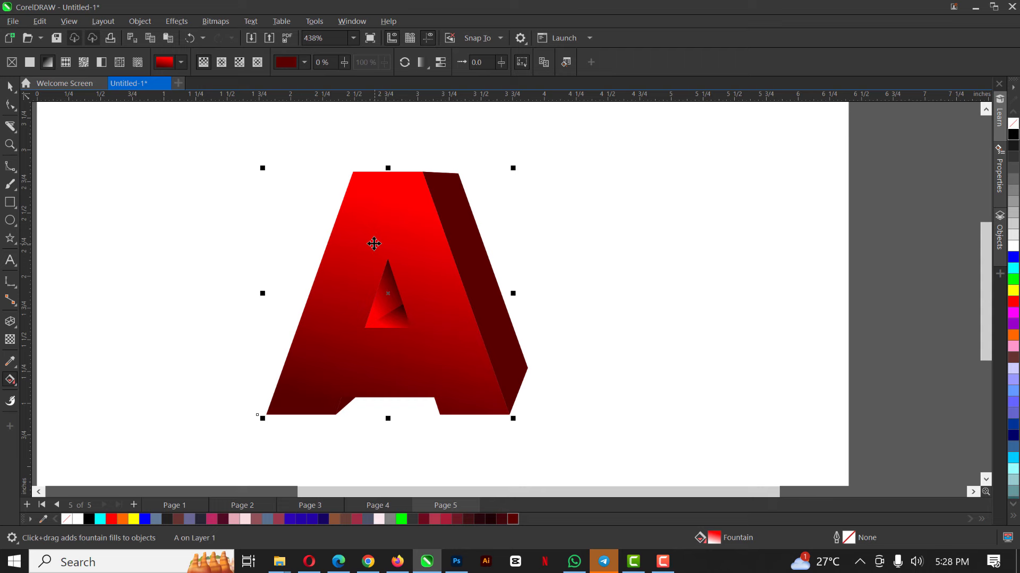
scroll(374, 243, down, 1)
key(space)
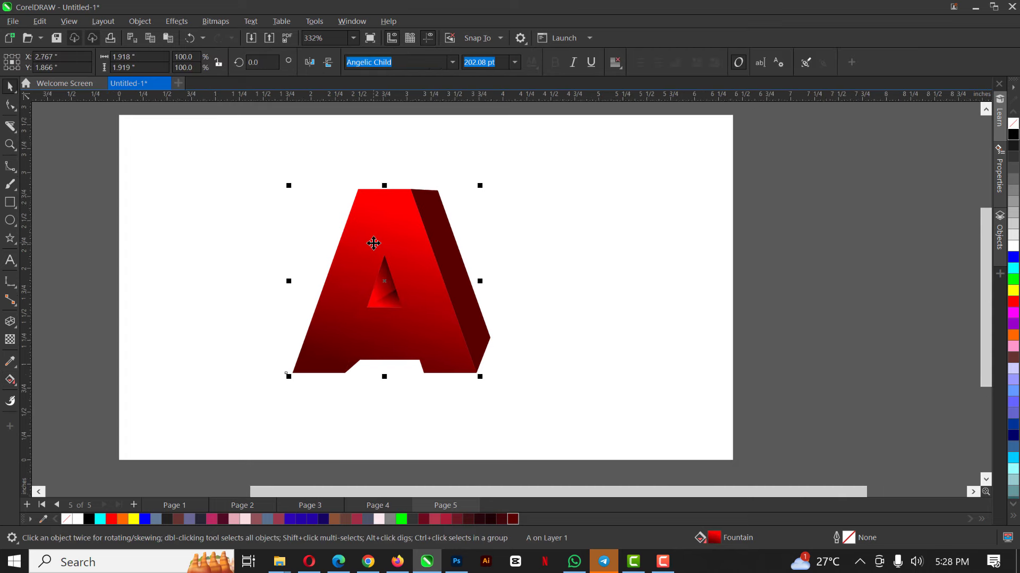
scroll(373, 243, up, 1)
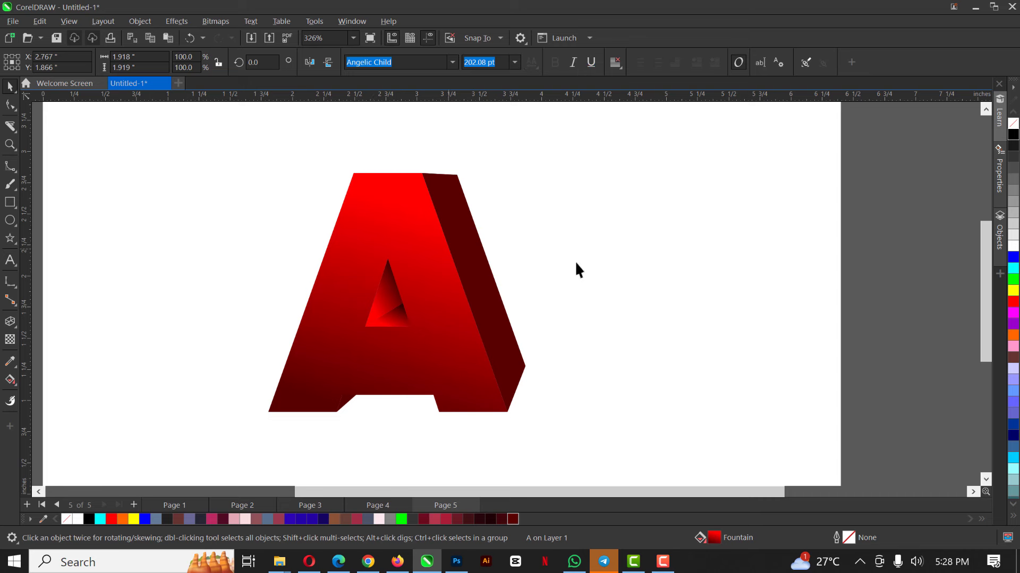
Fill the background rectangle with red and convert it to an elliptical fountain fill with a white center and red outer color
click(525, 252)
scroll(524, 252, down, 2)
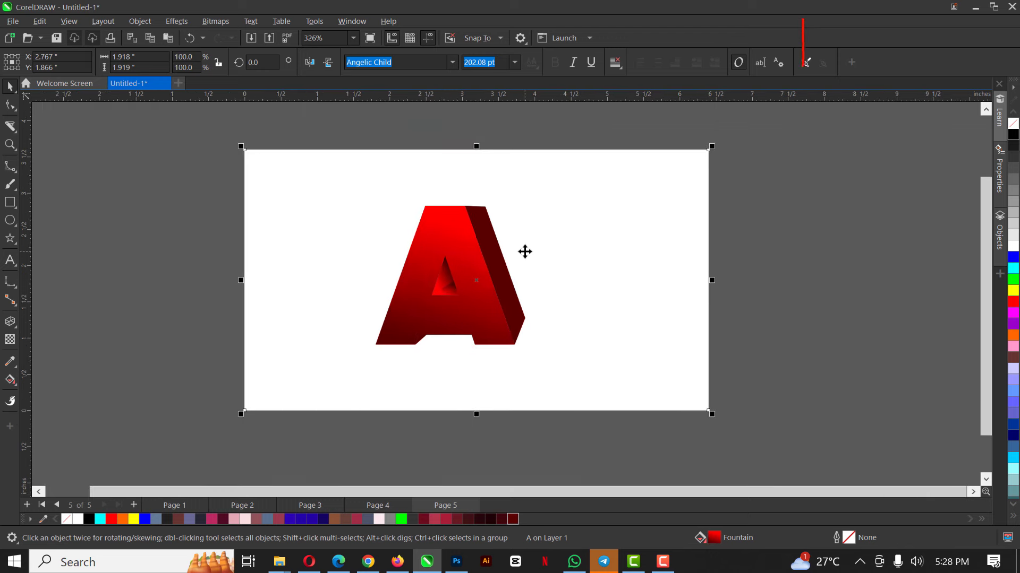
click(542, 206)
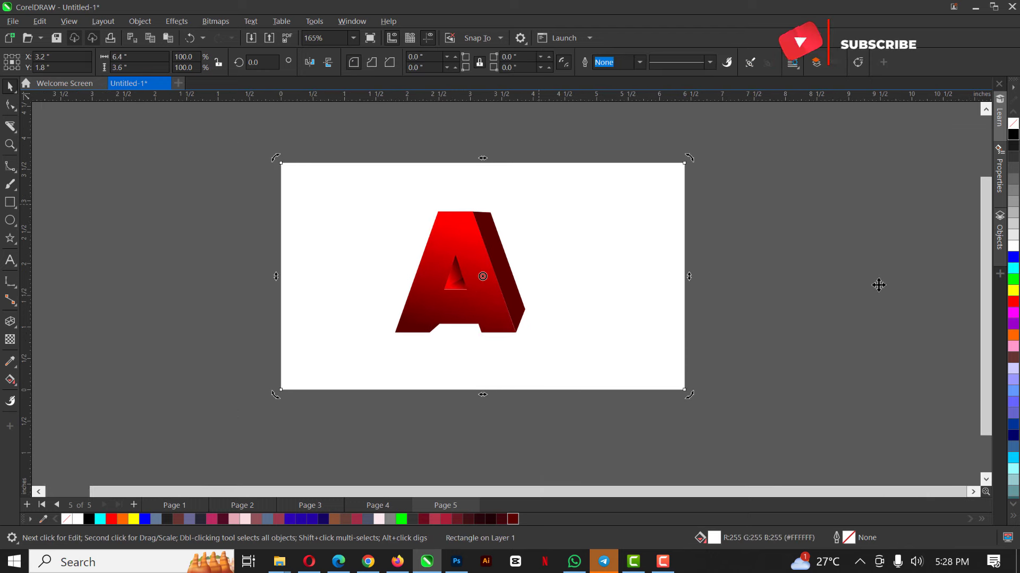
click(1013, 302)
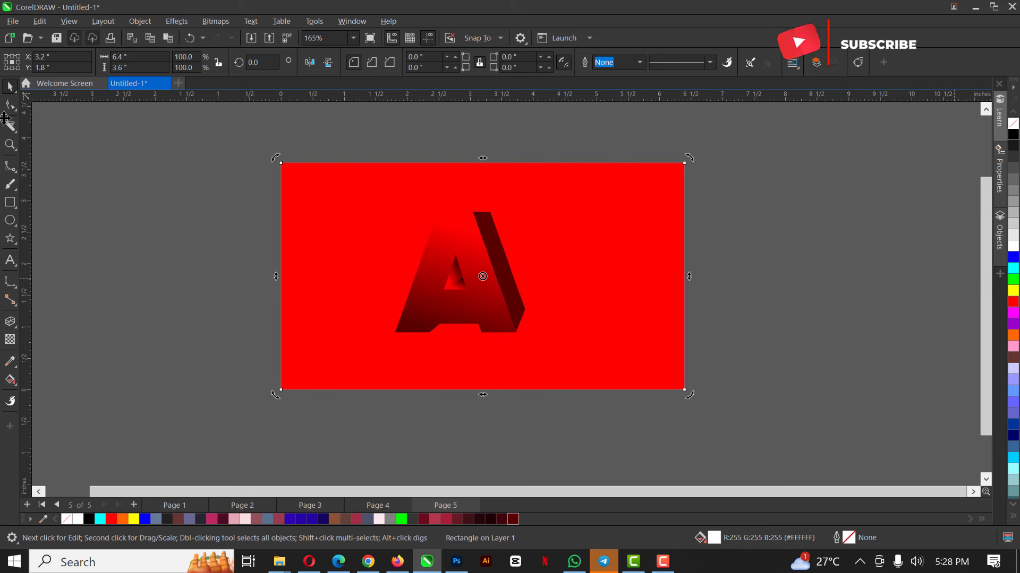
click(13, 387)
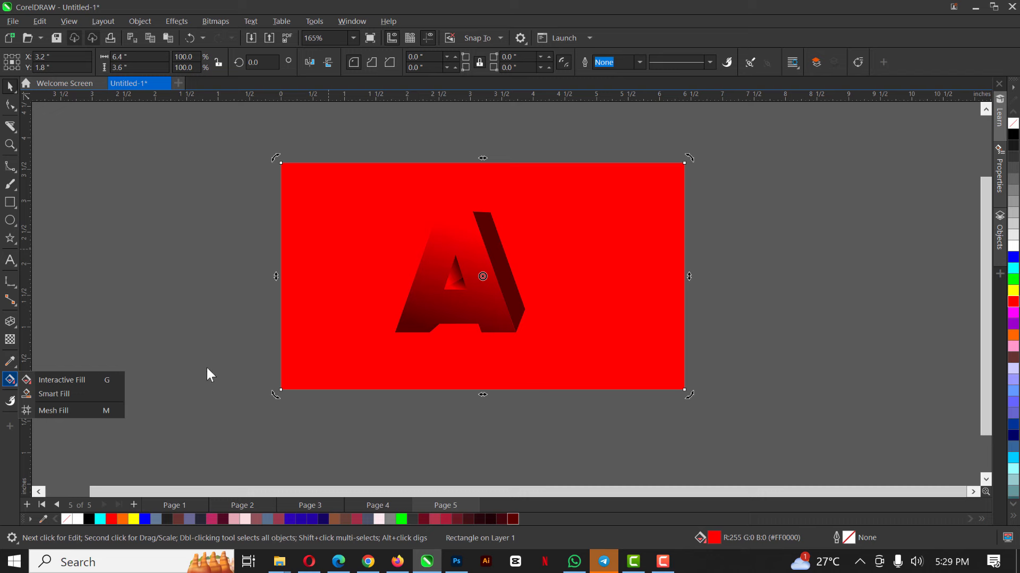
click(104, 380)
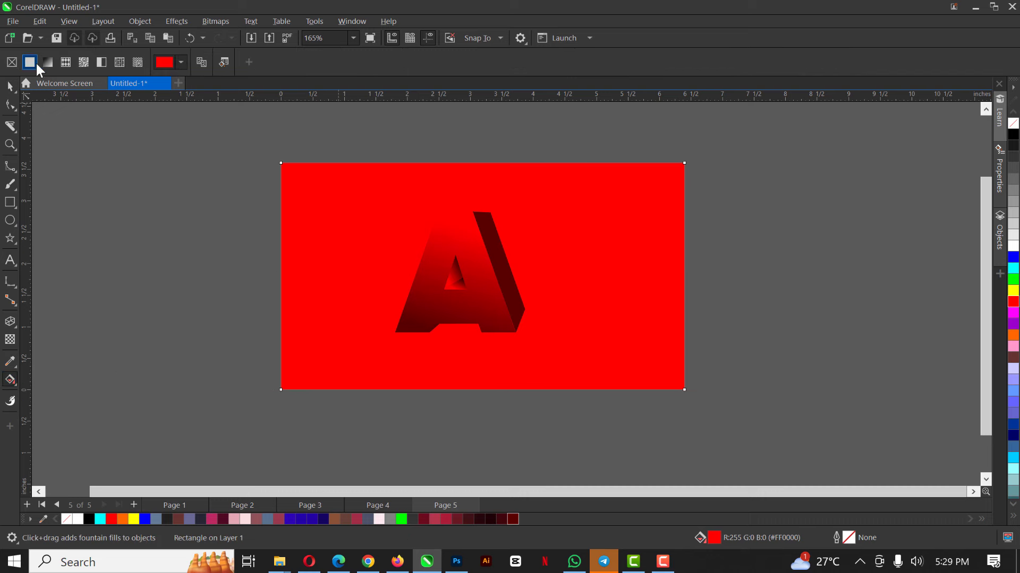
click(47, 62)
click(221, 62)
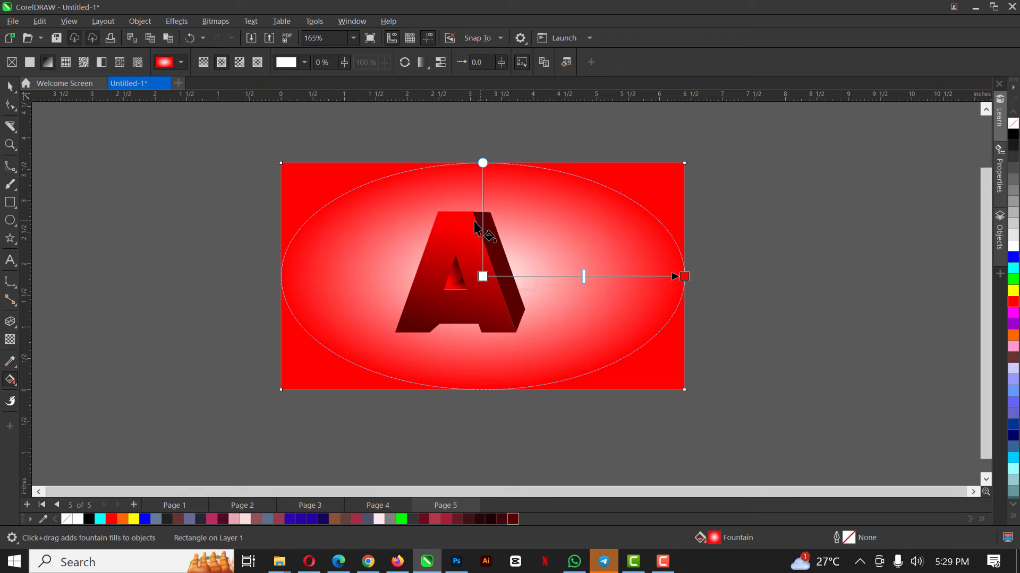
Enlarge the background's elliptical fountain fill in both directions so that its red end lies well outside the rectangle
scroll(478, 223, down, 2)
drag(482, 176, 480, 108)
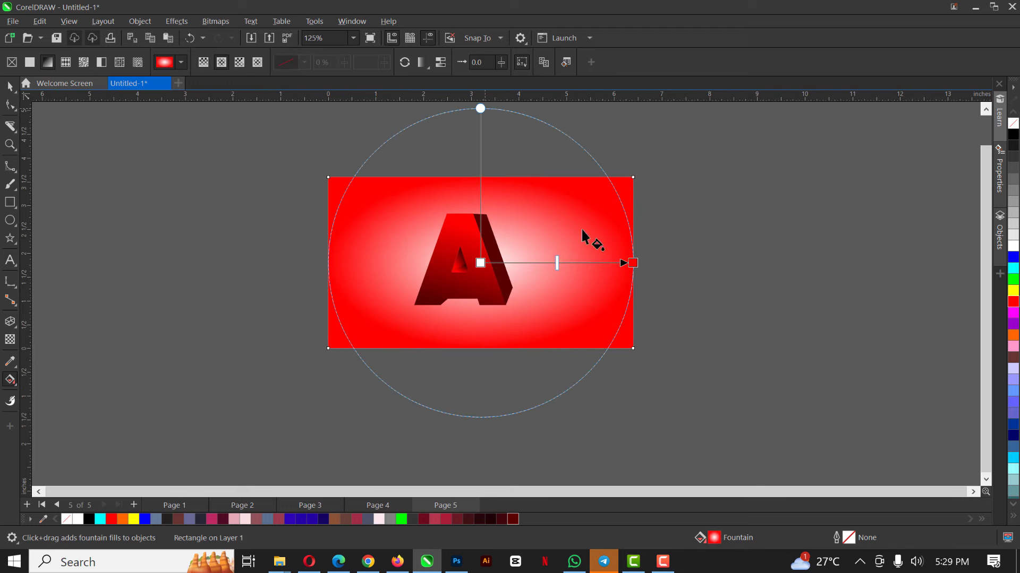
drag(634, 262, 759, 263)
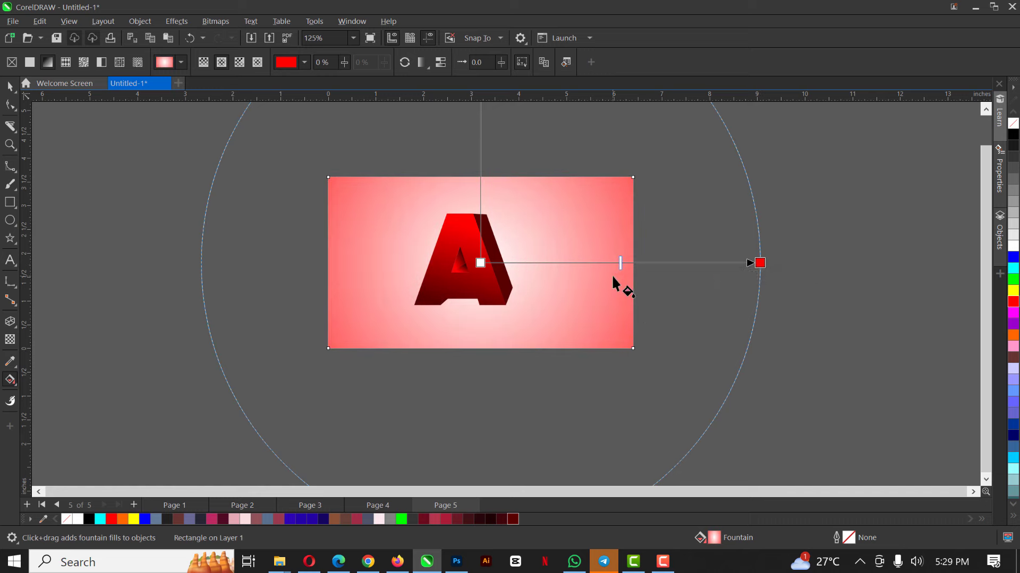
key(space)
click(385, 486)
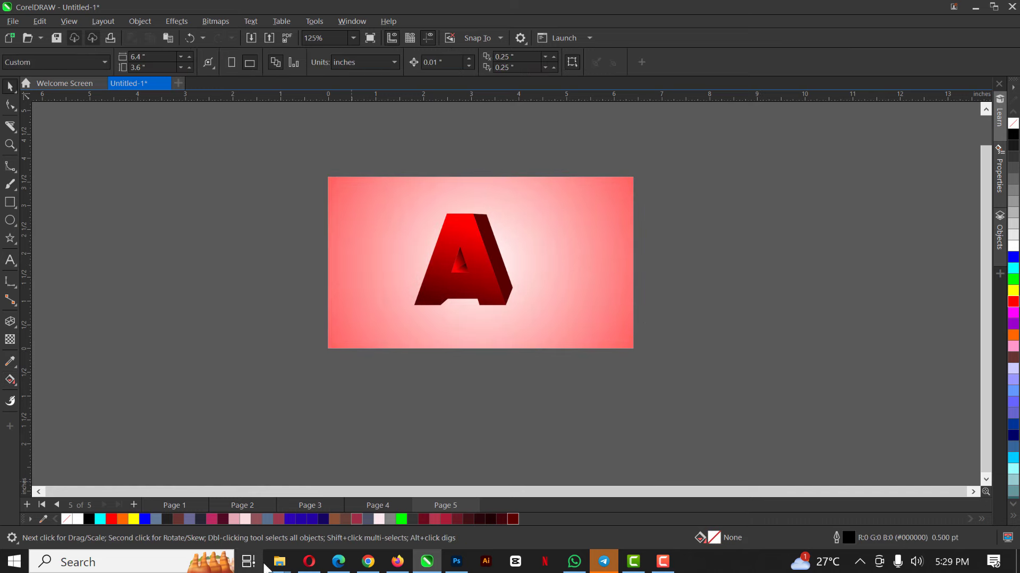
Import the man-smiling-sitting-chair picture from the Downloads folder in File Explorer onto Page 5
mouse_move(280, 562)
click(343, 521)
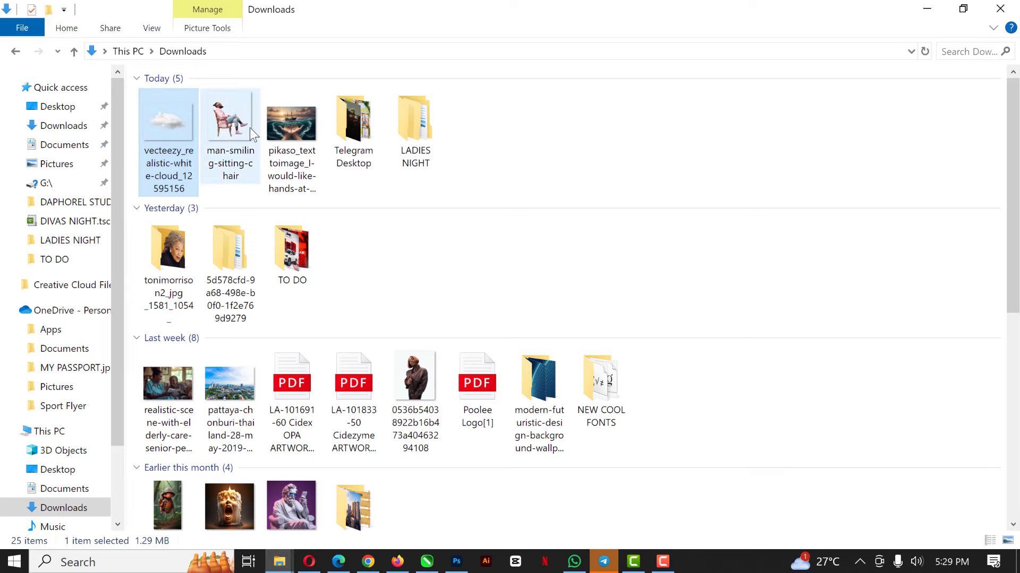
drag(252, 134, 551, 264)
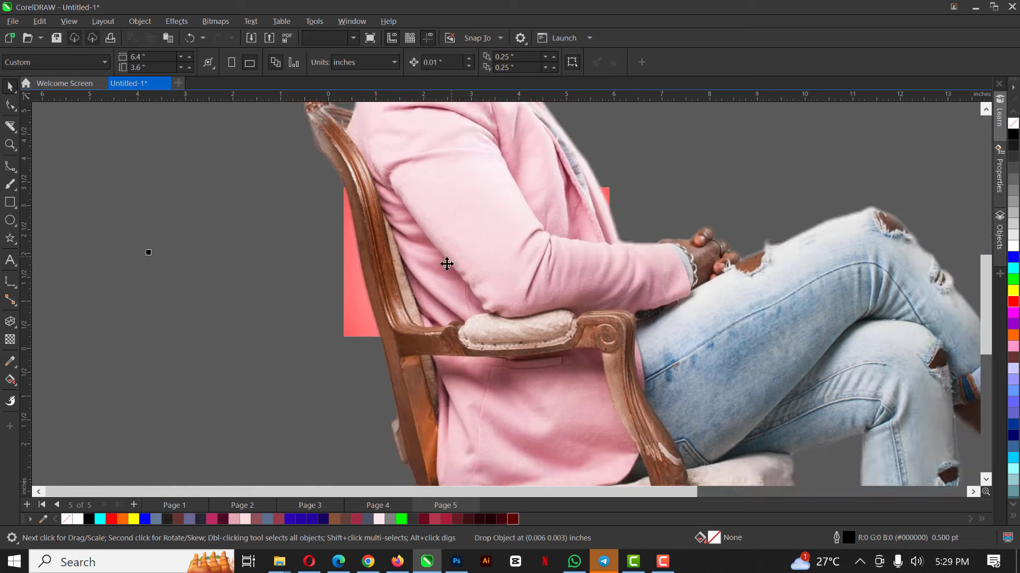
drag(446, 264, 444, 266)
scroll(444, 266, down, 3)
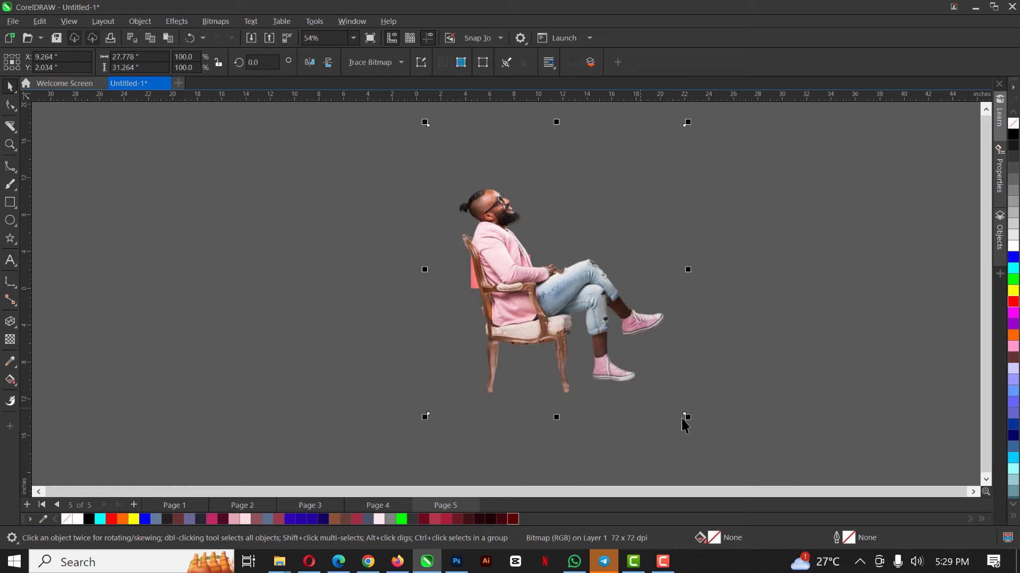
Scale the seated man picture down to 7.6% and place it with the chair's back against the A's dark side face
drag(686, 418, 567, 317)
scroll(526, 258, up, 3)
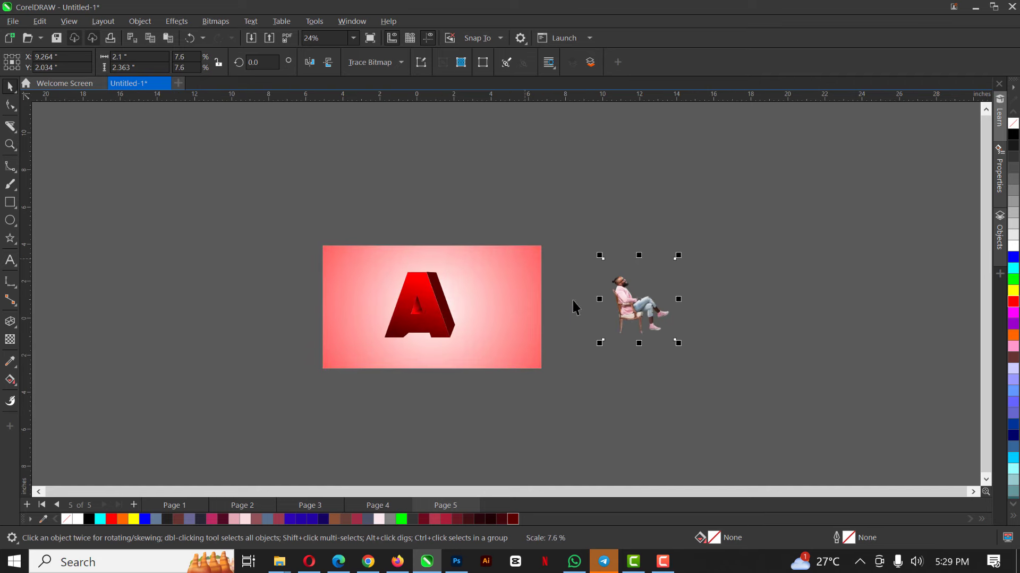
drag(649, 324, 483, 319)
scroll(443, 306, up, 7)
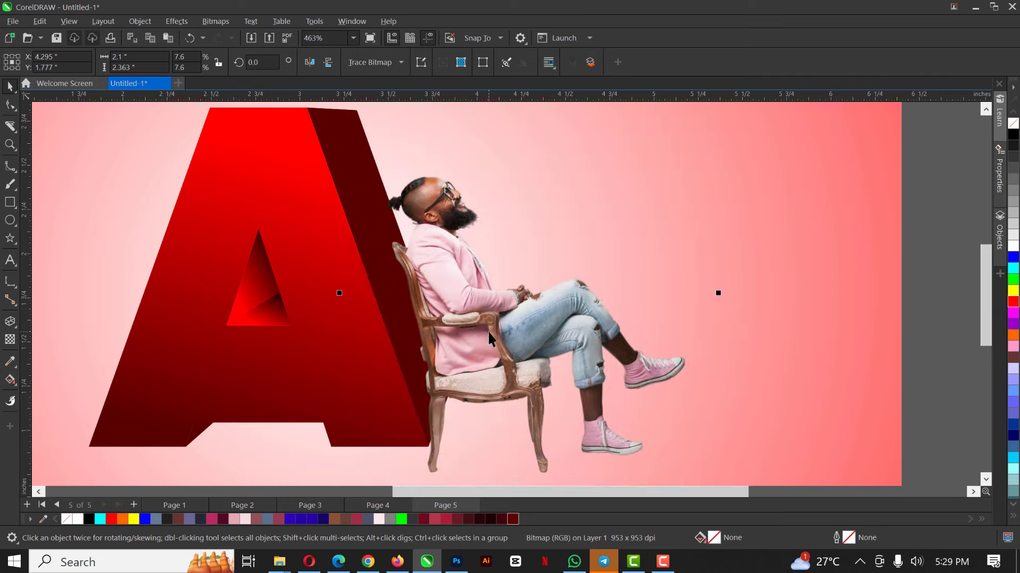
scroll(489, 305, down, 5)
scroll(460, 247, up, 2)
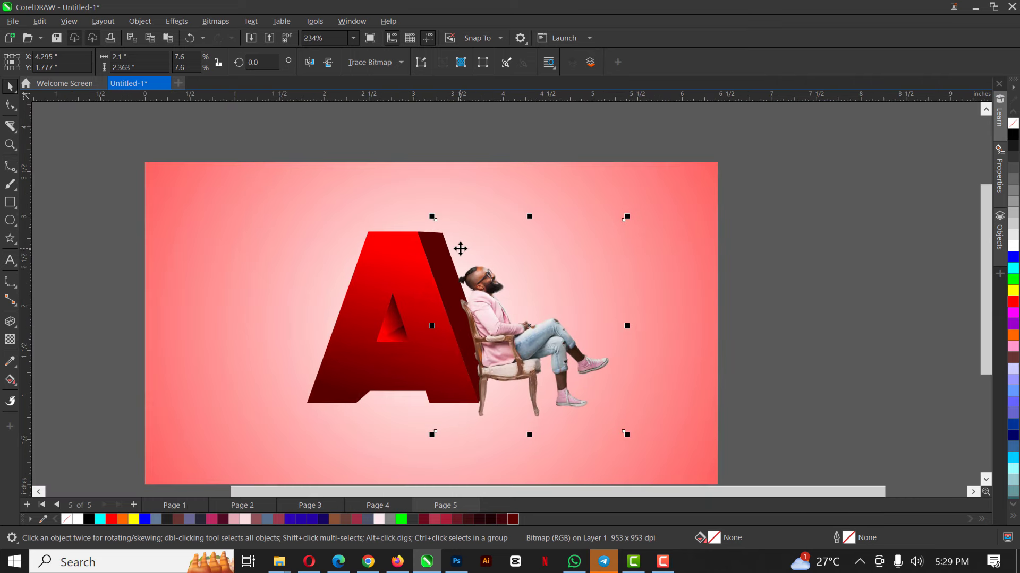
Select the letter A's parts together with the seated man and move them straight down to Y 1.552 inches
scroll(424, 184, down, 1)
drag(320, 142, 606, 385)
click(458, 301)
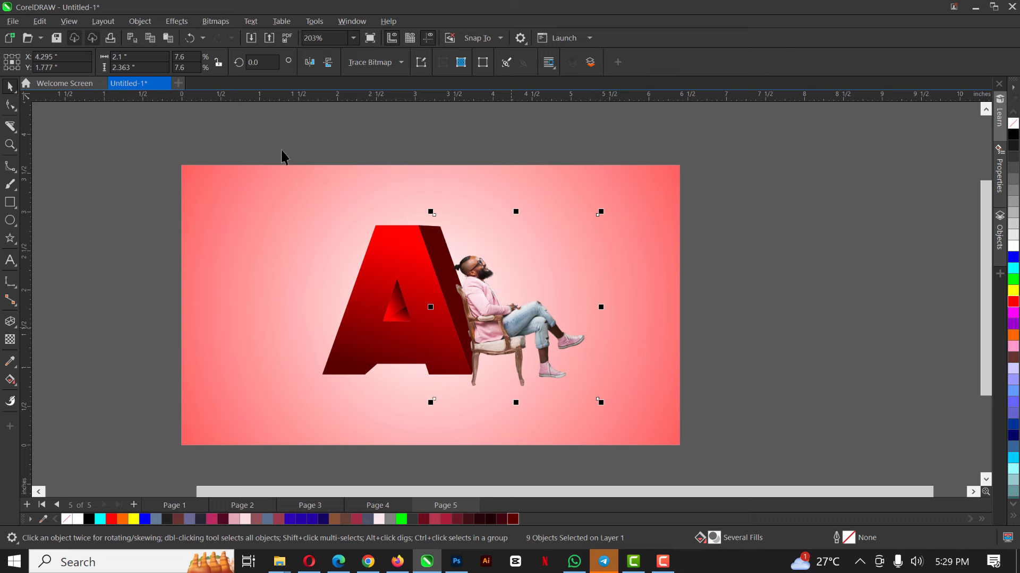
drag(283, 156, 552, 395)
drag(611, 433, 610, 431)
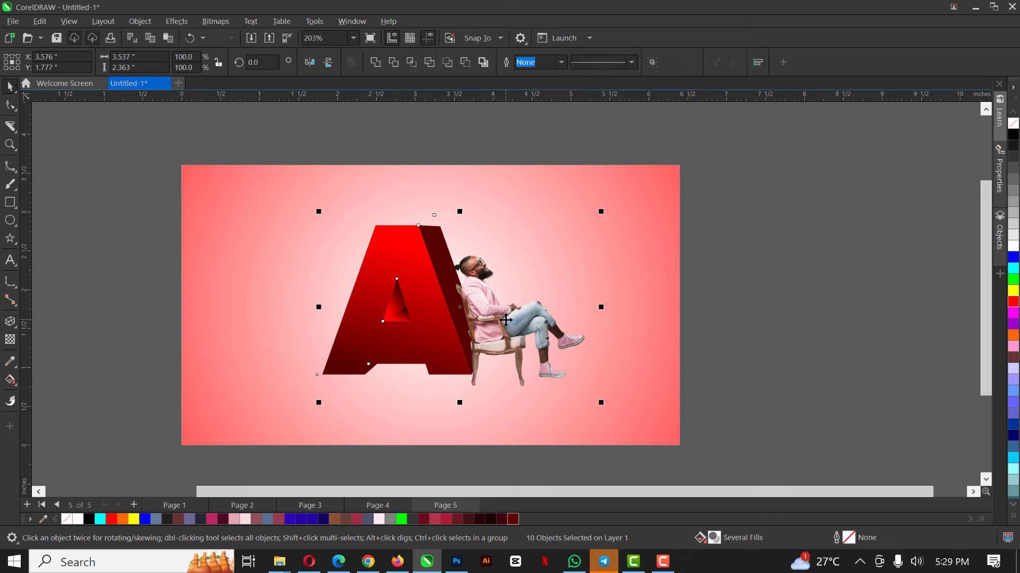
shift+click(503, 344)
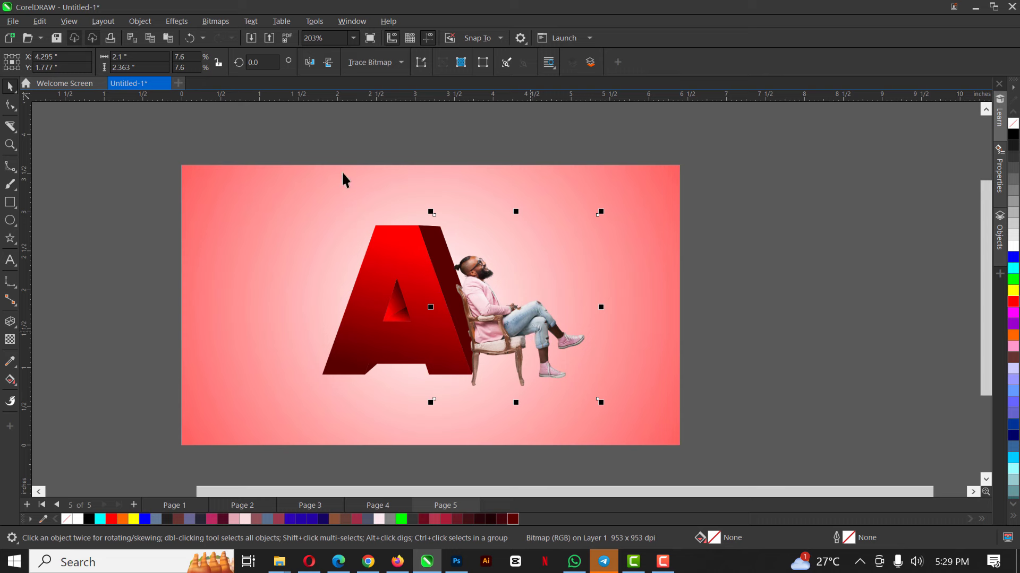
drag(284, 147, 610, 410)
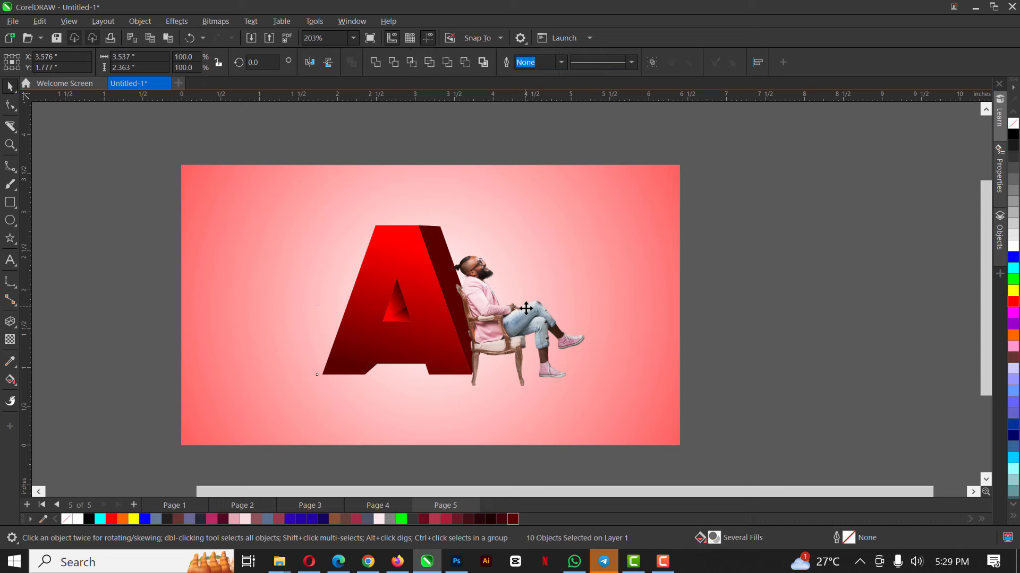
drag(528, 317, 527, 334)
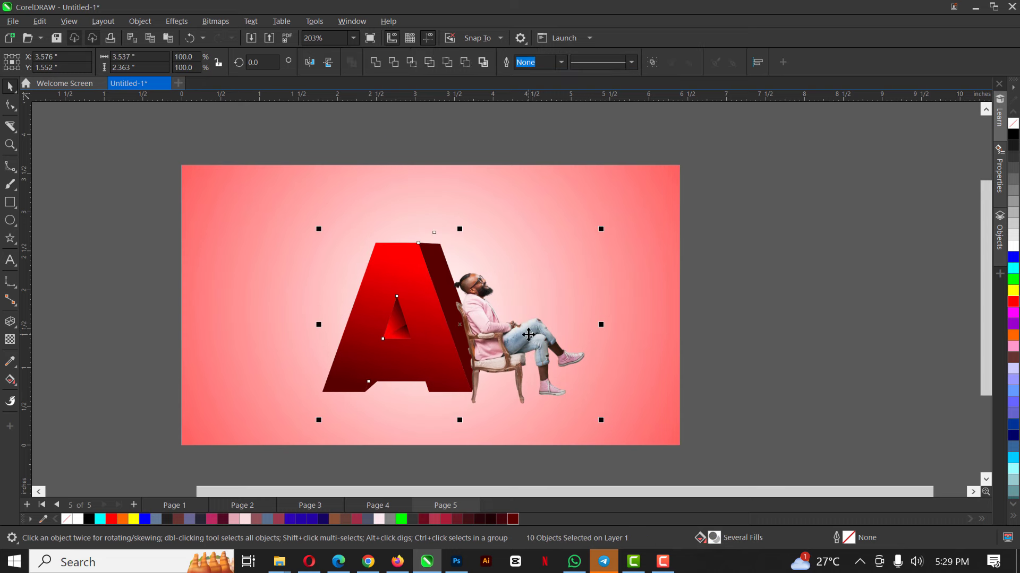
click(740, 282)
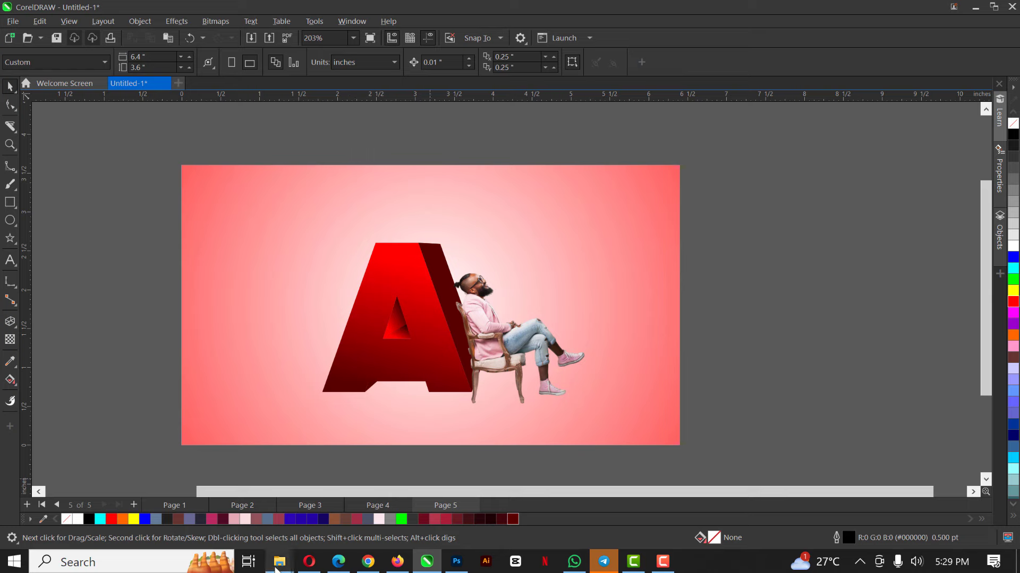
Import the vecteezy realistic-white-cloud picture from the Downloads folder and place it over the upper part of the scene
mouse_move(279, 561)
click(374, 504)
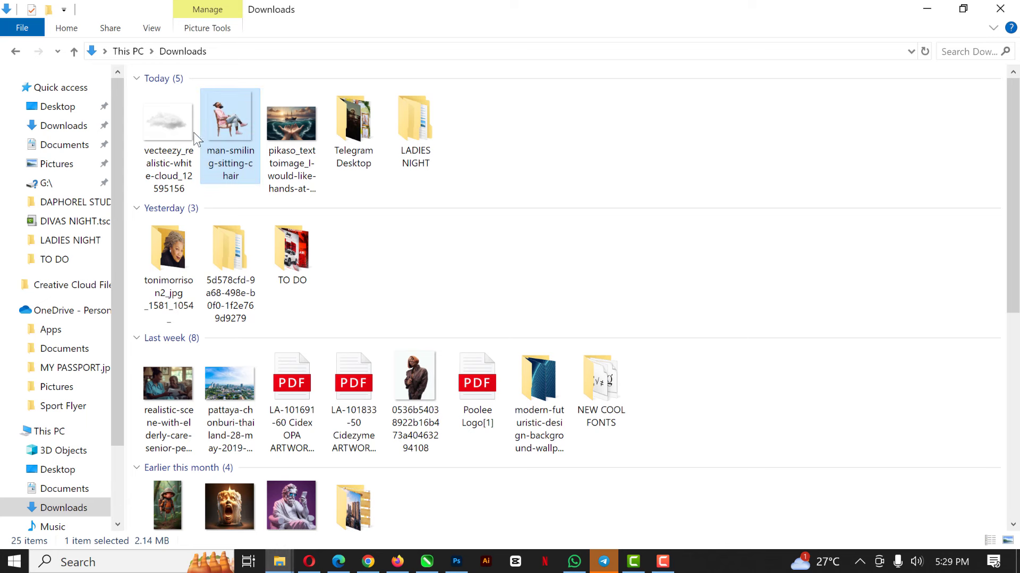
drag(163, 135, 804, 202)
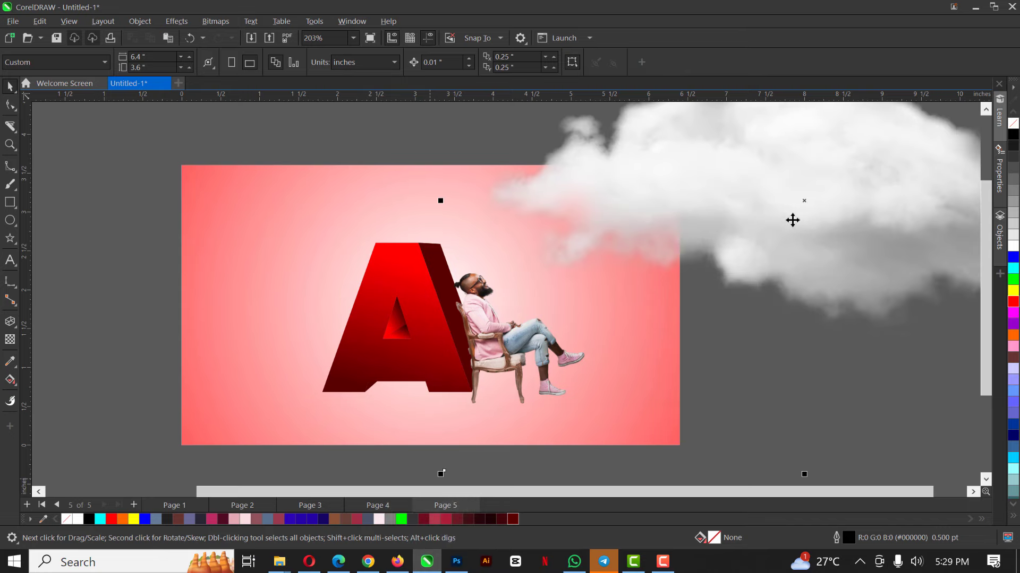
scroll(546, 232, down, 4)
drag(449, 188, 448, 188)
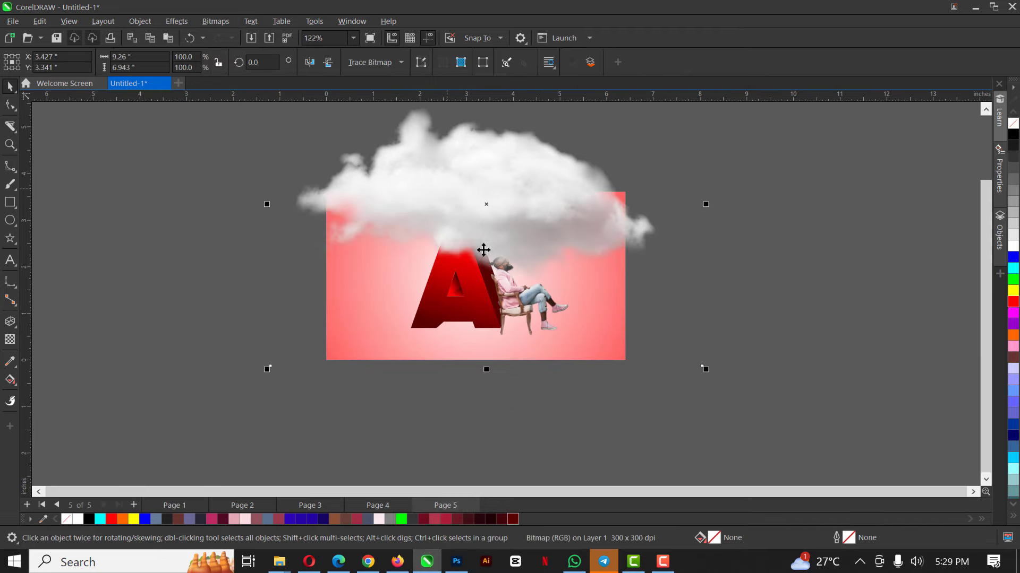
Scale the cloud picture down to 18.3% and place it just above the letter A
drag(709, 371, 516, 250)
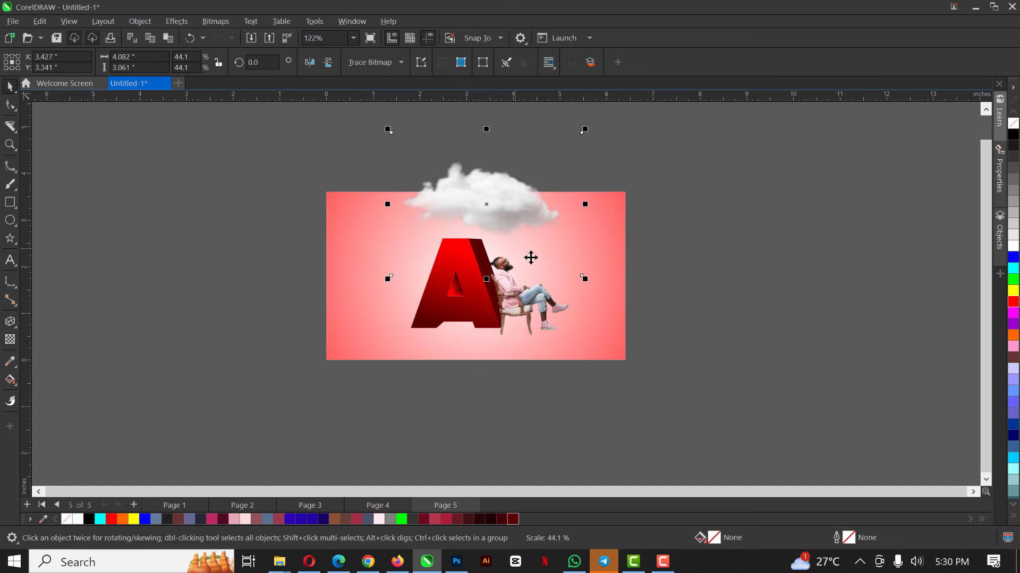
drag(585, 278, 555, 265)
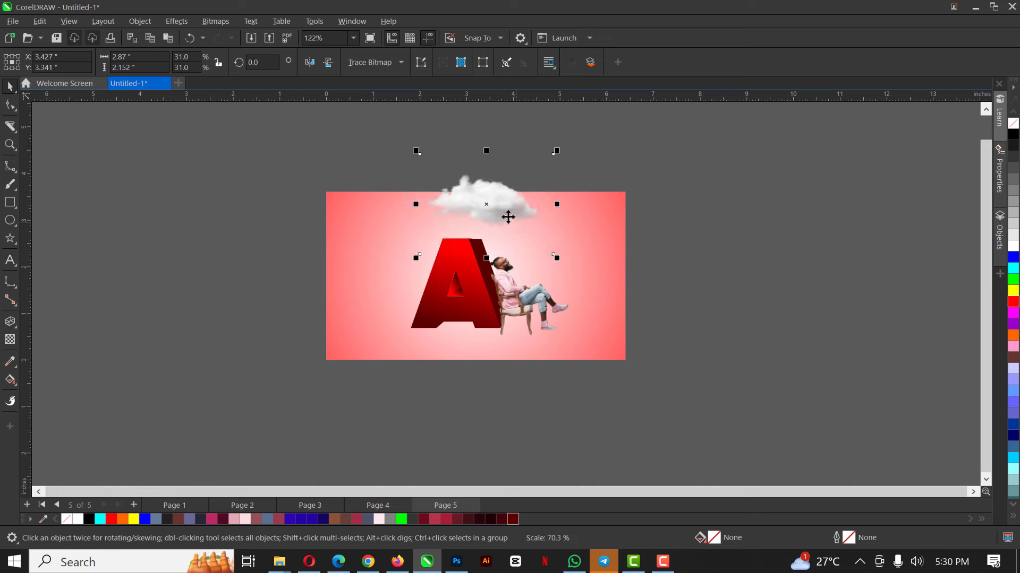
drag(495, 209, 488, 223)
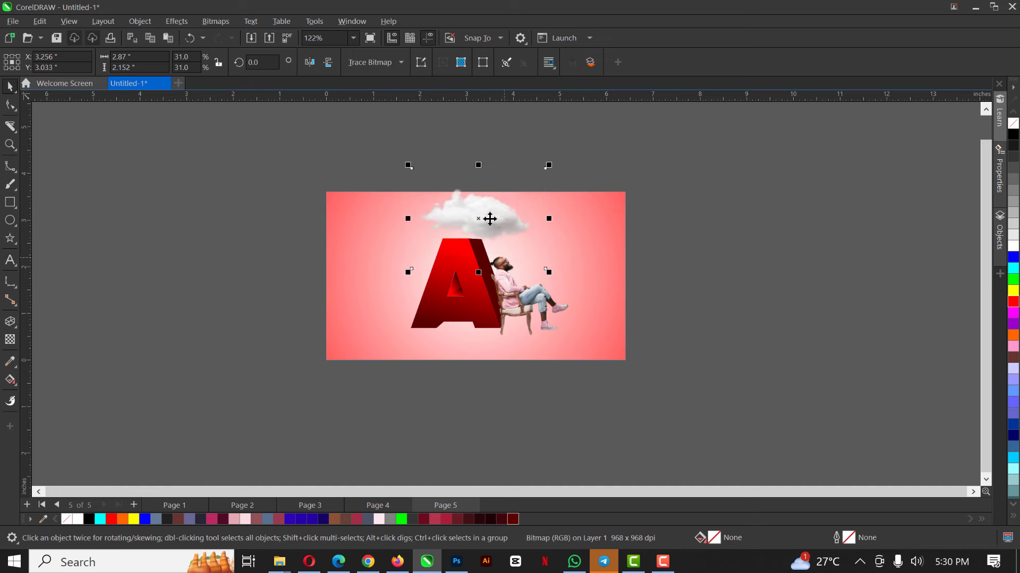
drag(549, 165, 512, 251)
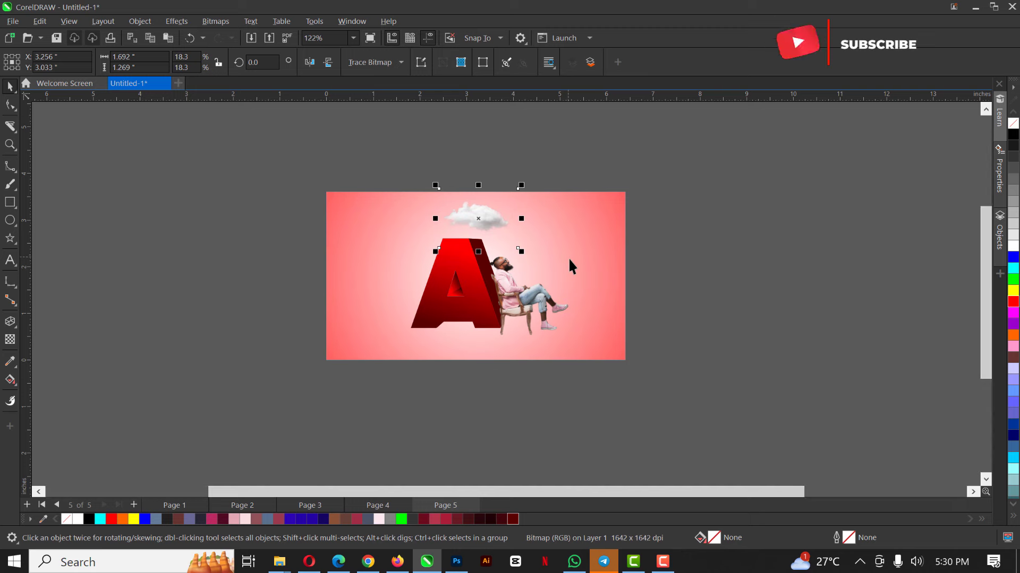
key(shift+F4)
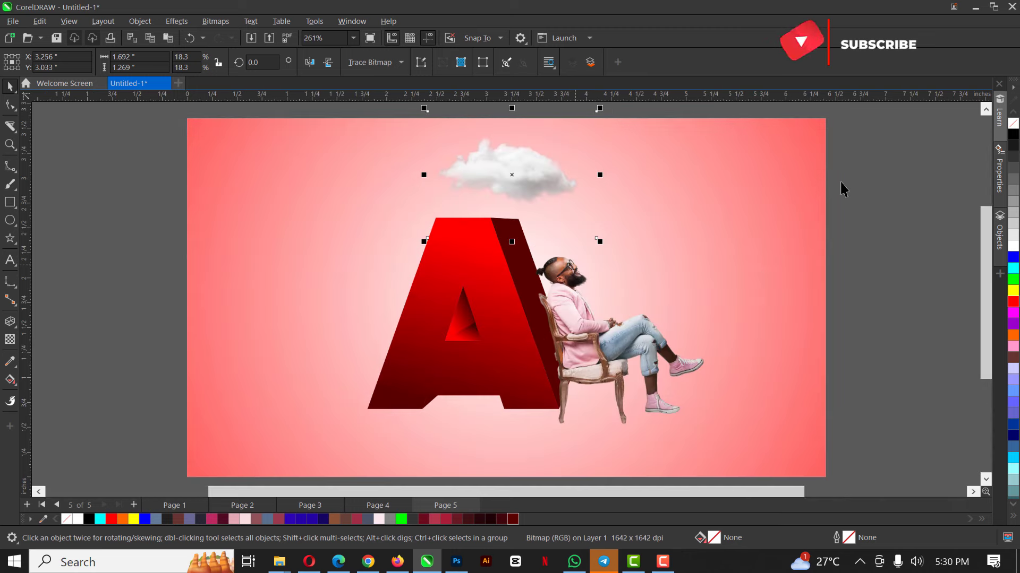
click(836, 184)
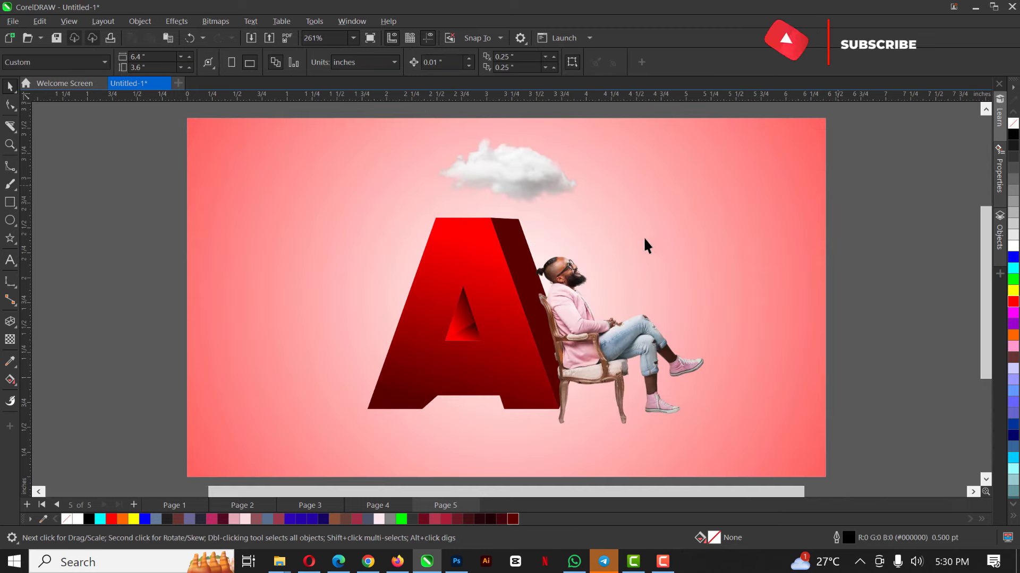
click(540, 172)
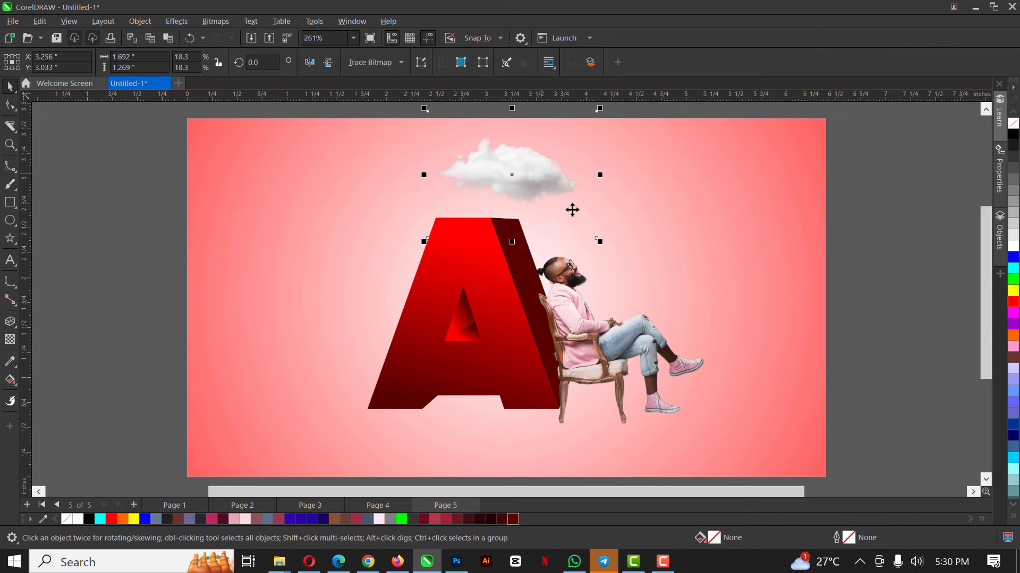
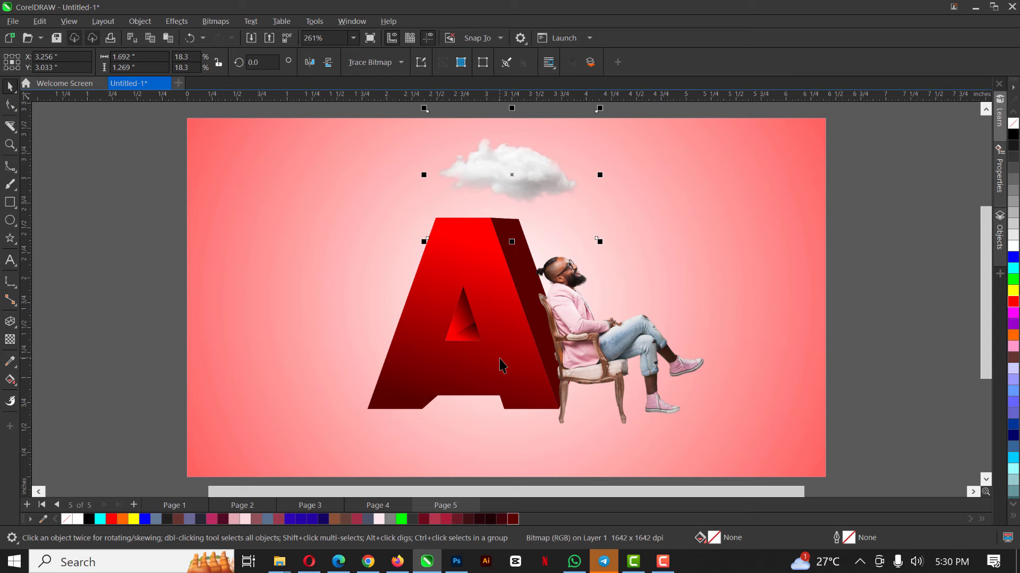
Import the red picture named crop from the RED BACKGROUND folder in File Explorer onto Page 5
click(458, 284)
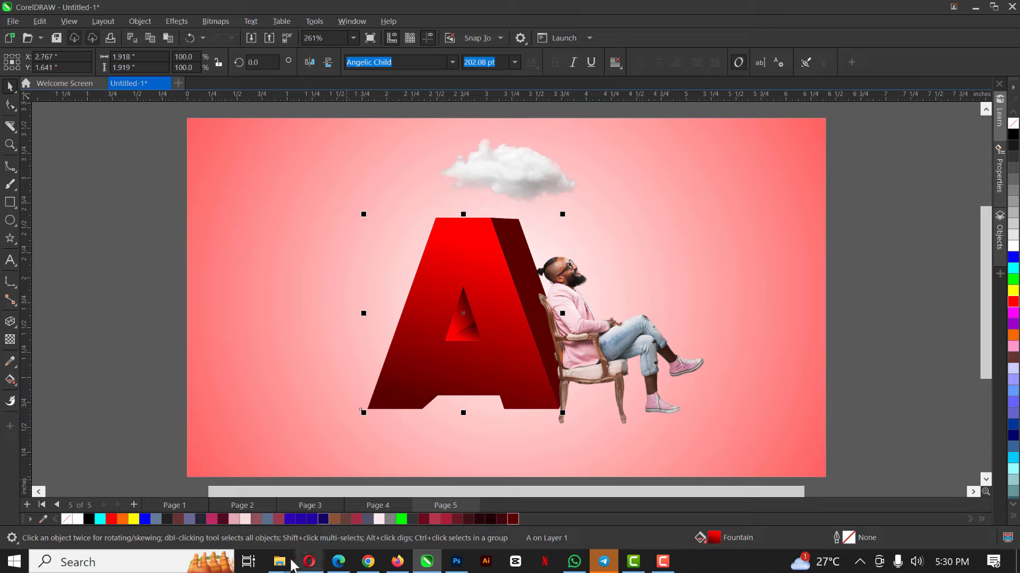
mouse_move(281, 563)
click(197, 498)
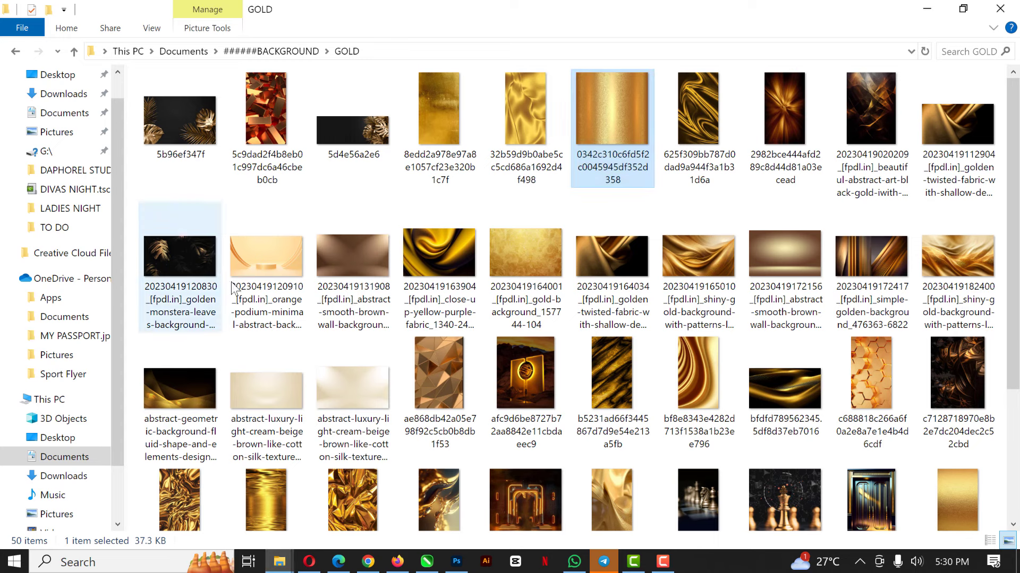
click(271, 51)
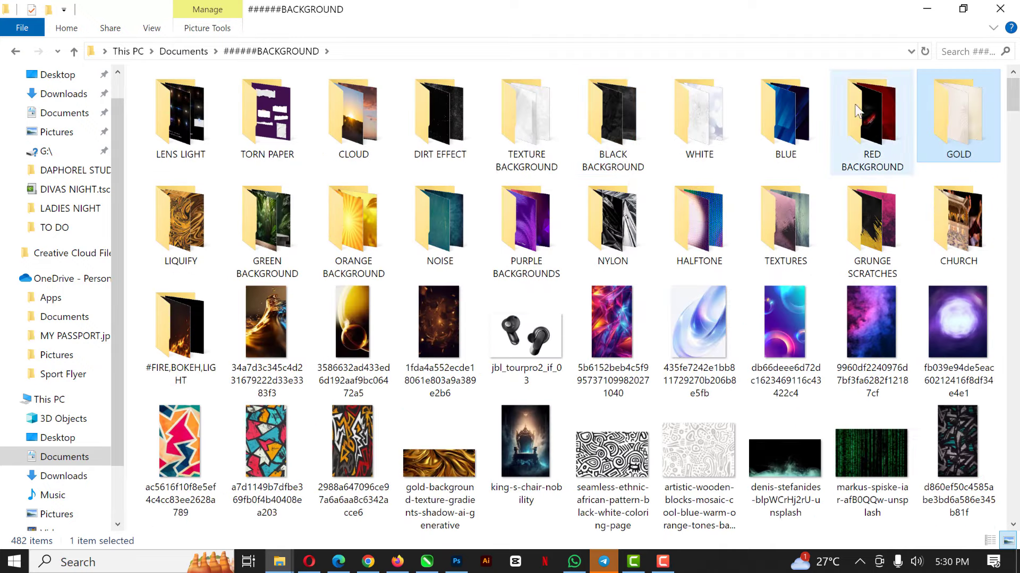
double_click(878, 110)
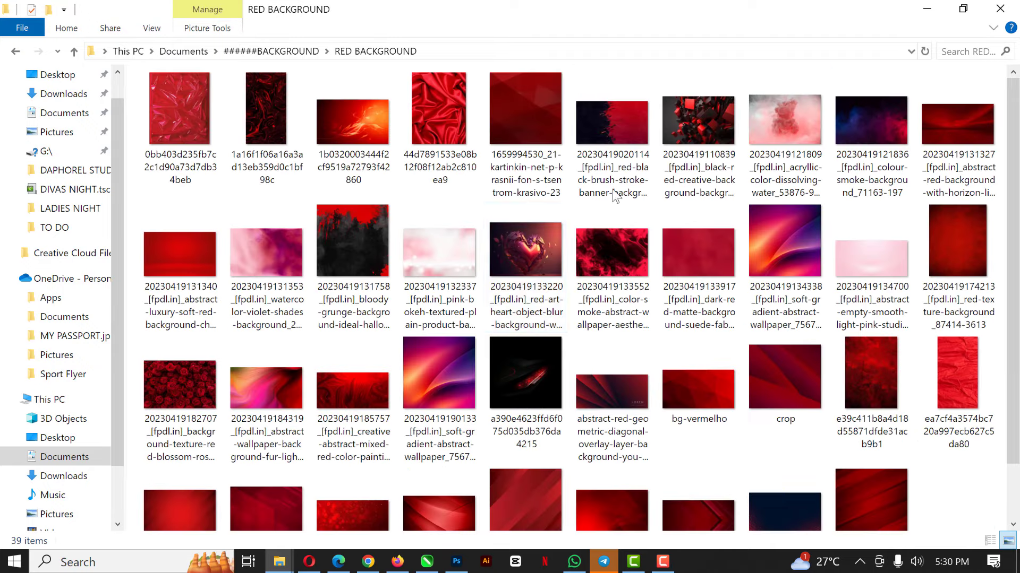
click(526, 110)
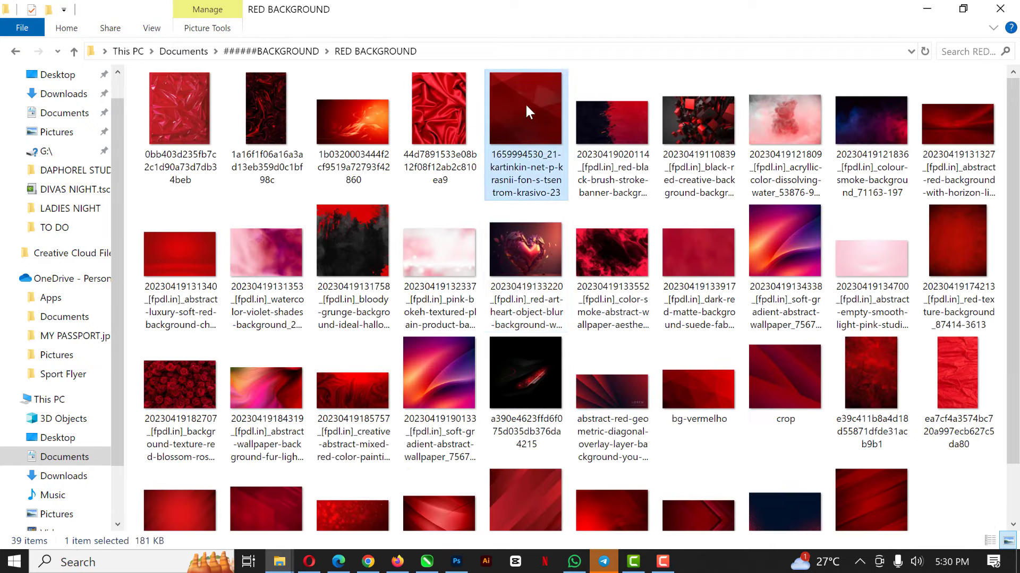
click(787, 366)
drag(690, 437, 334, 285)
scroll(349, 193, down, 5)
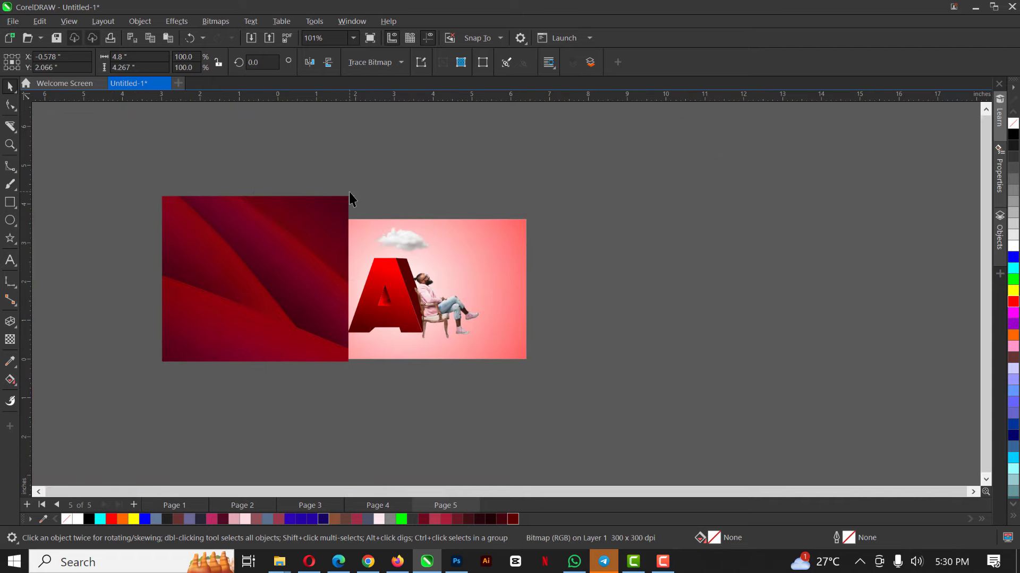
Scale the imported red picture to 56.1%, lay it over the letter A and set its transparency merge mode to Overlay
drag(353, 192, 307, 233)
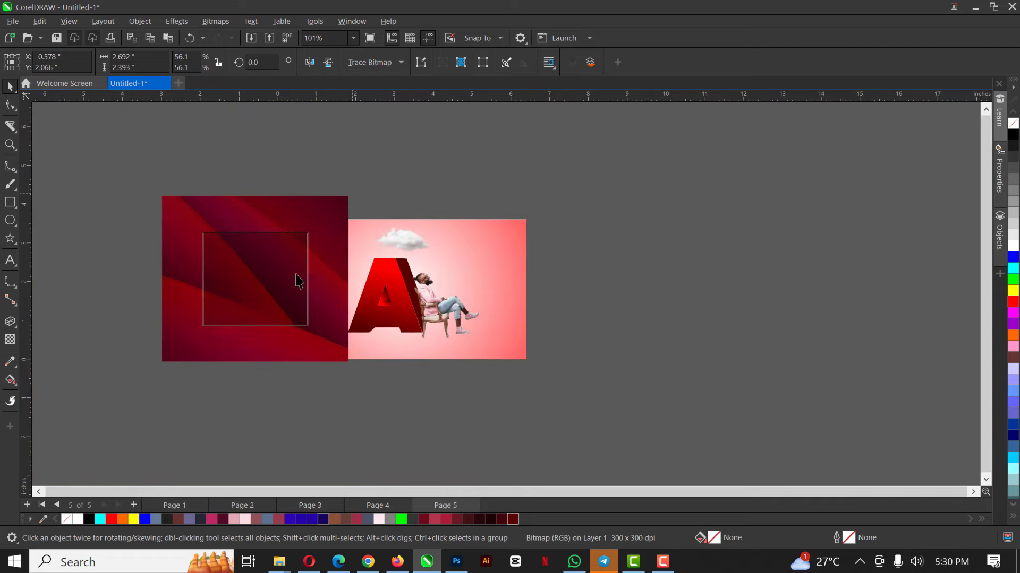
drag(282, 278, 383, 304)
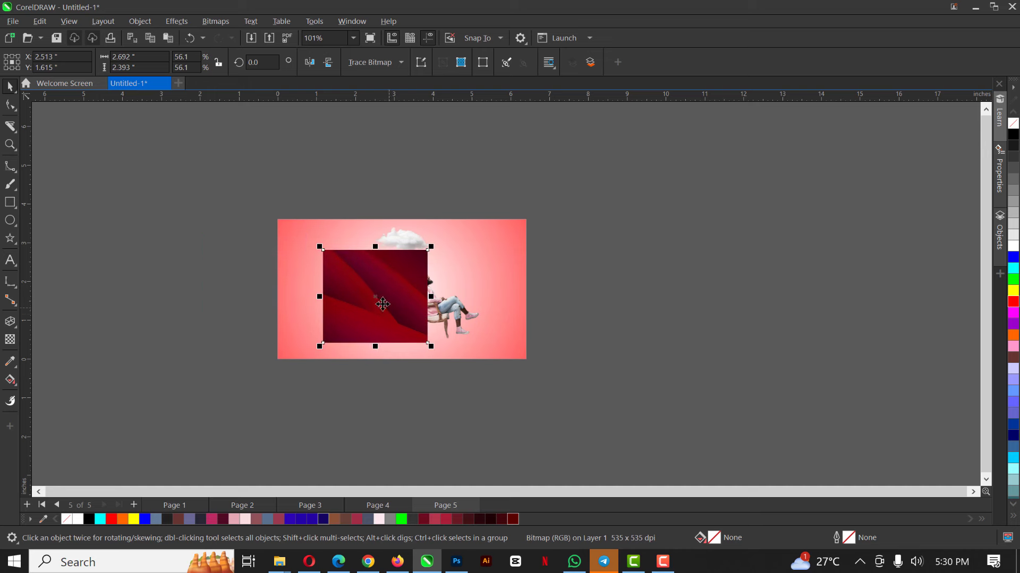
click(10, 340)
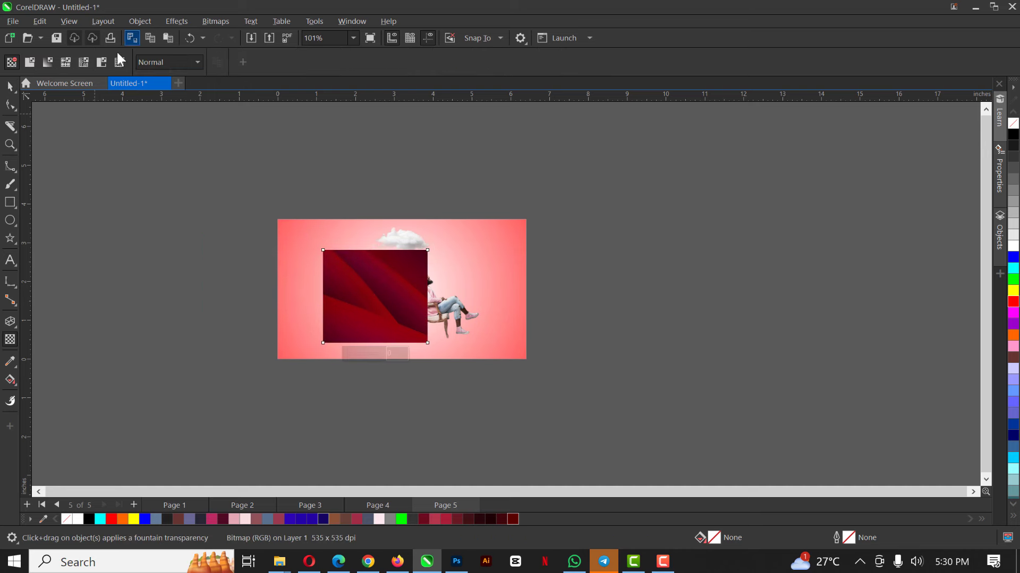
click(174, 62)
click(162, 319)
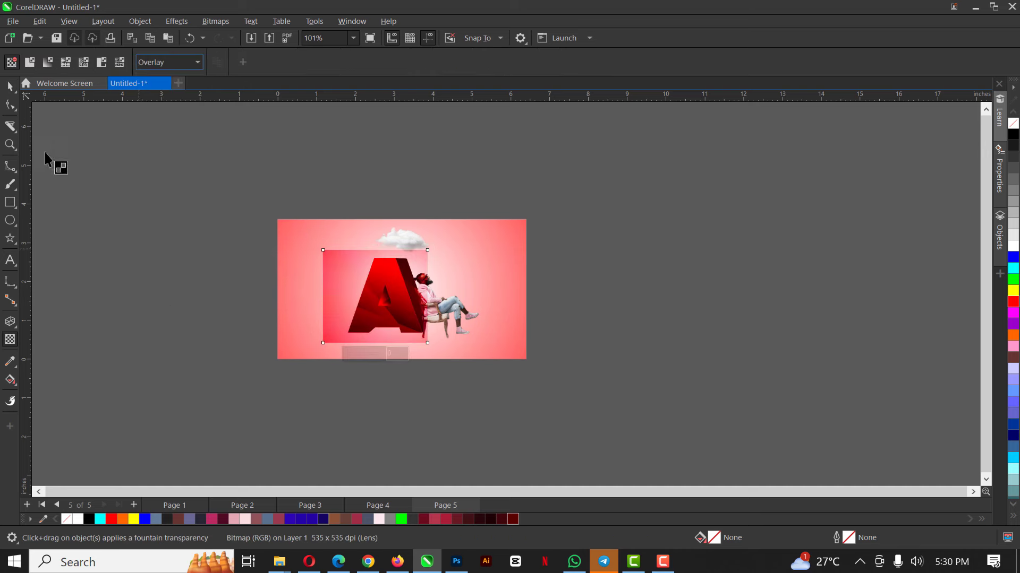
Move the overlay picture off the page beside its left edge and convert the letter A's front text to curves
click(10, 86)
drag(360, 277, 199, 265)
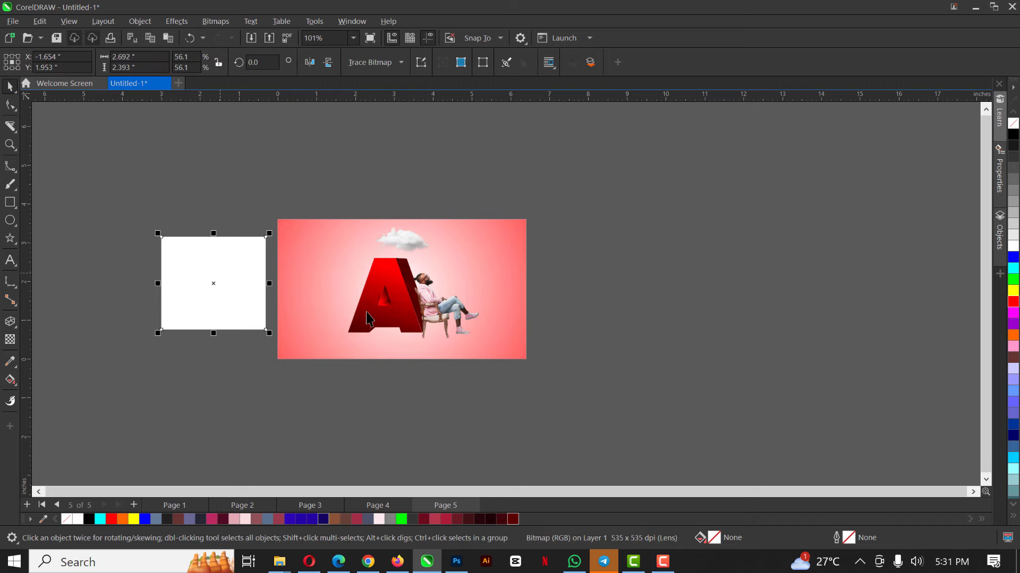
click(389, 282)
click(383, 271)
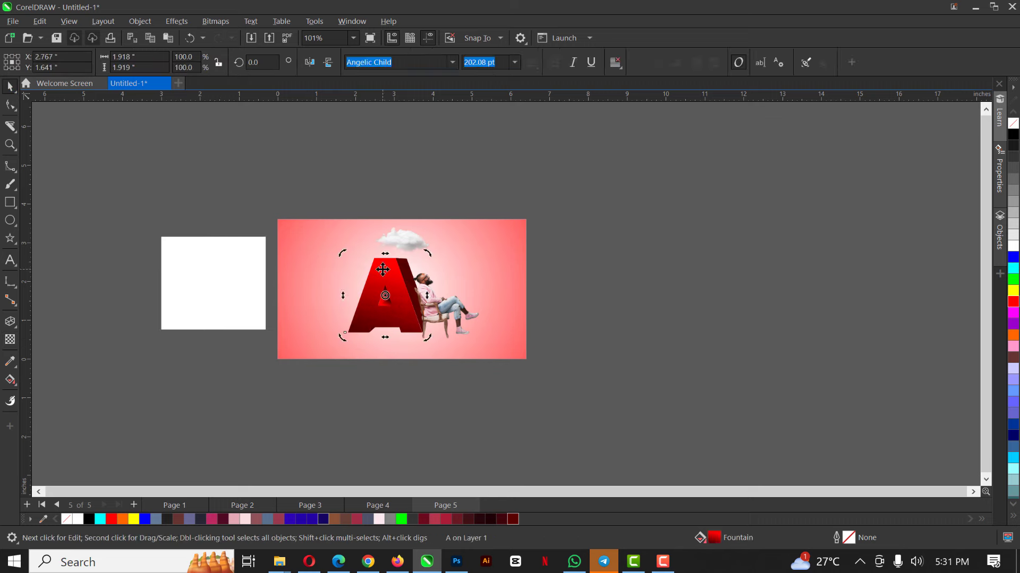
key(ctrl+q)
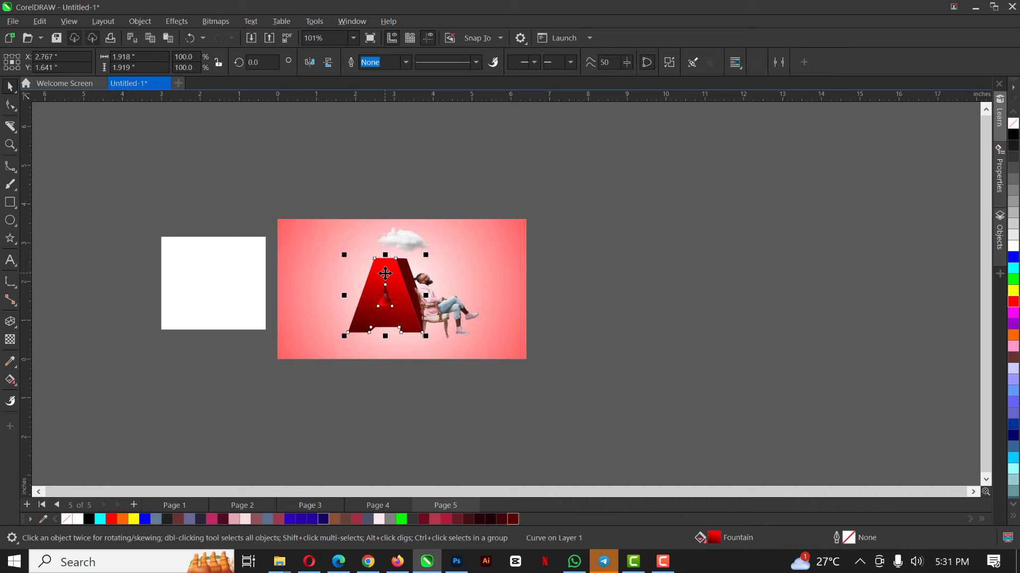
scroll(388, 268, up, 5)
scroll(146, 297, down, 6)
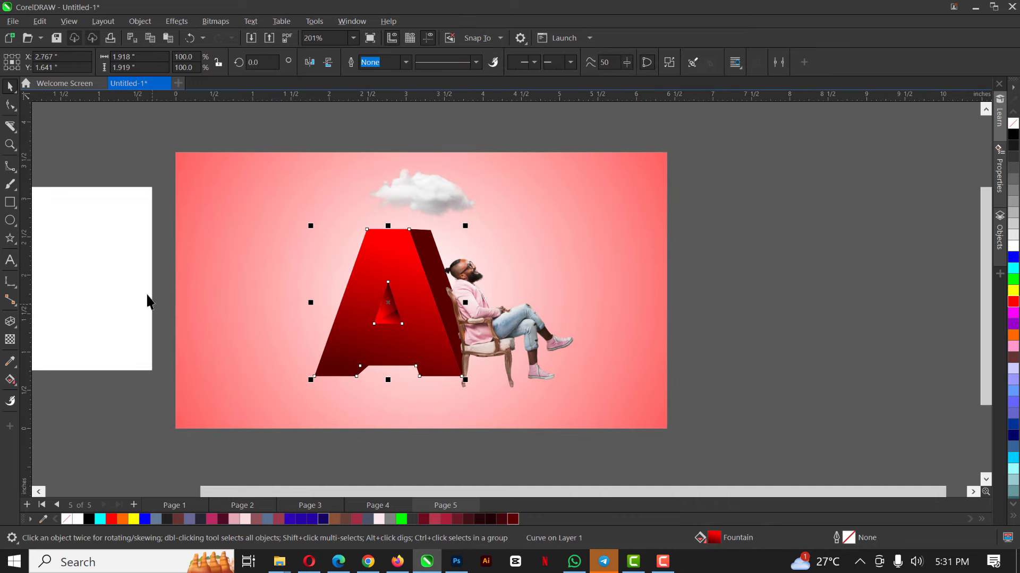
click(225, 270)
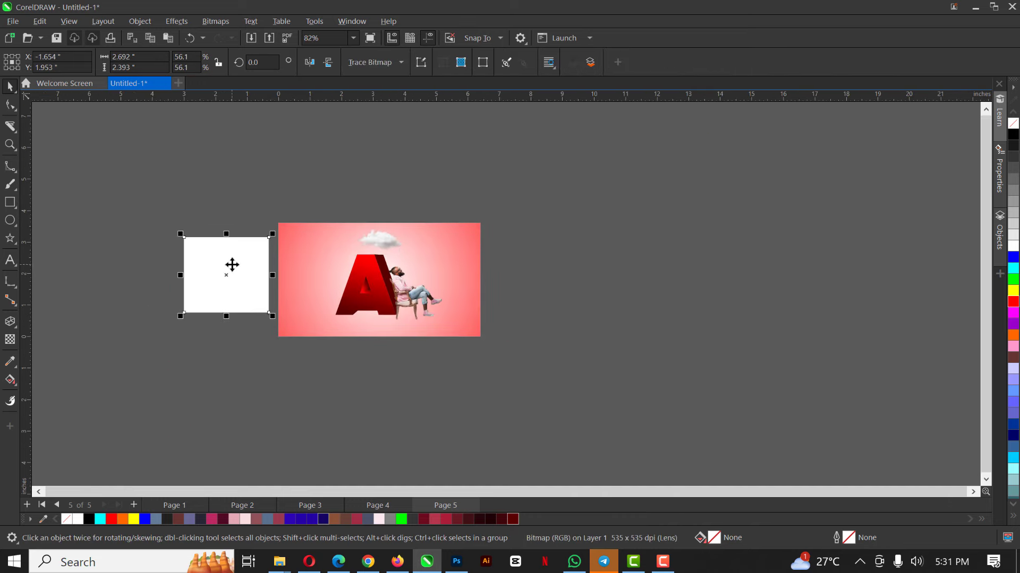
key(Delete)
key(ctrl+z)
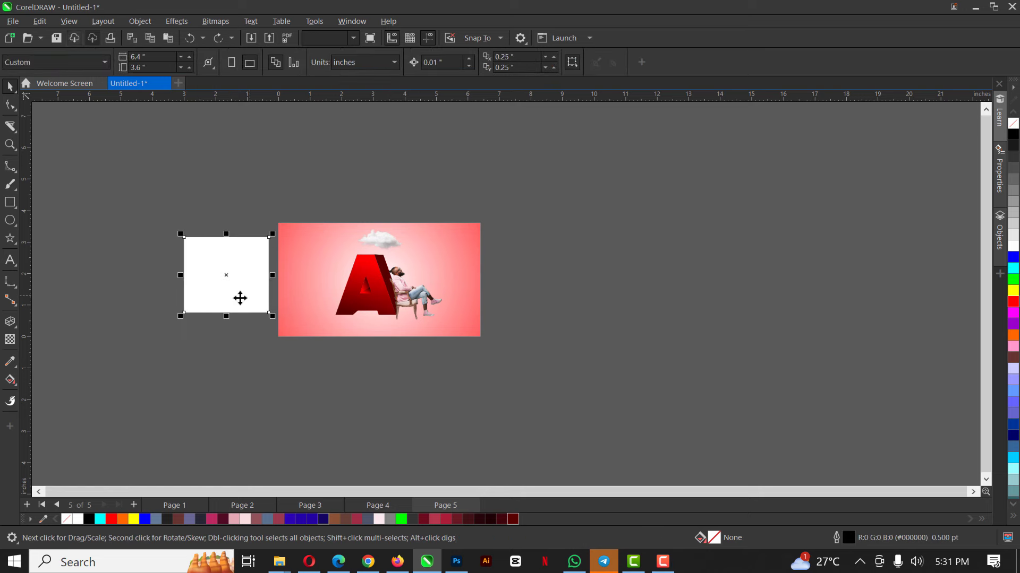
Bring the overlay picture partly onto the page and PowerClip it inside the letter A's front face
drag(240, 298, 312, 281)
scroll(312, 280, up, 5)
right_click(303, 255)
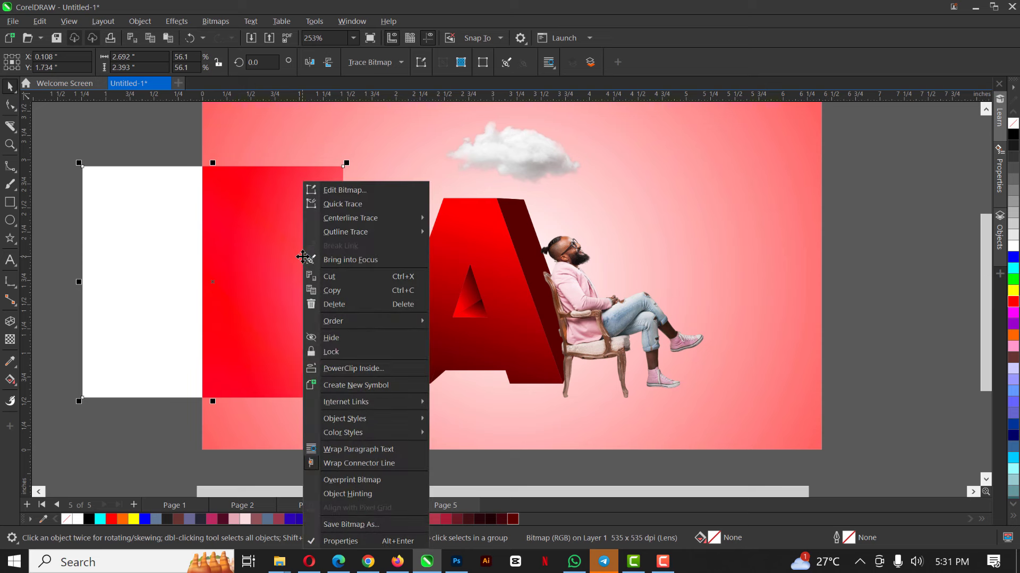
click(360, 367)
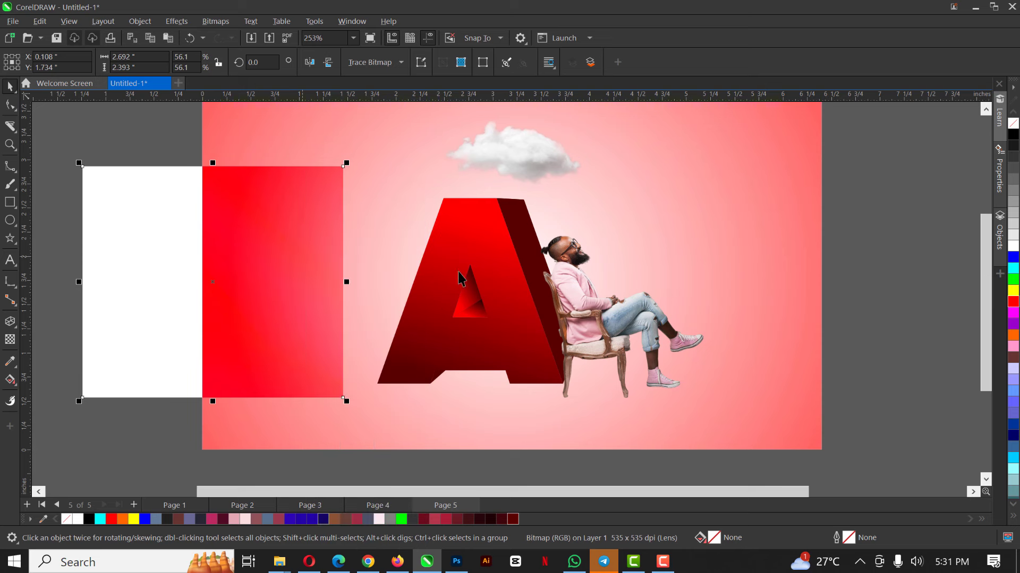
click(469, 238)
Edit the A's PowerClip contents, reposition the overlay picture at about X 2.841, Y 1.843 inches, and finish editing
double_click(490, 261)
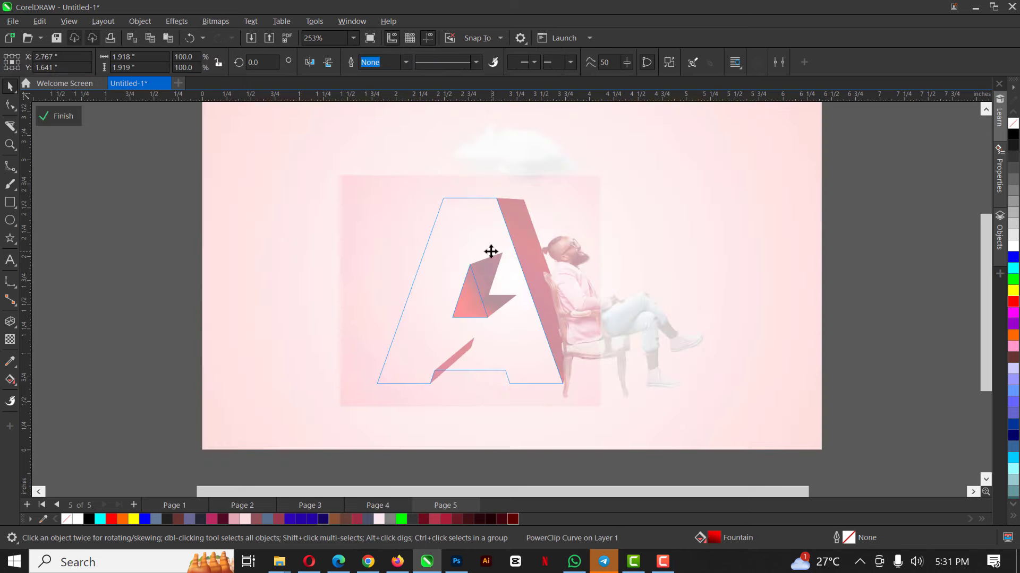
drag(516, 326, 515, 326)
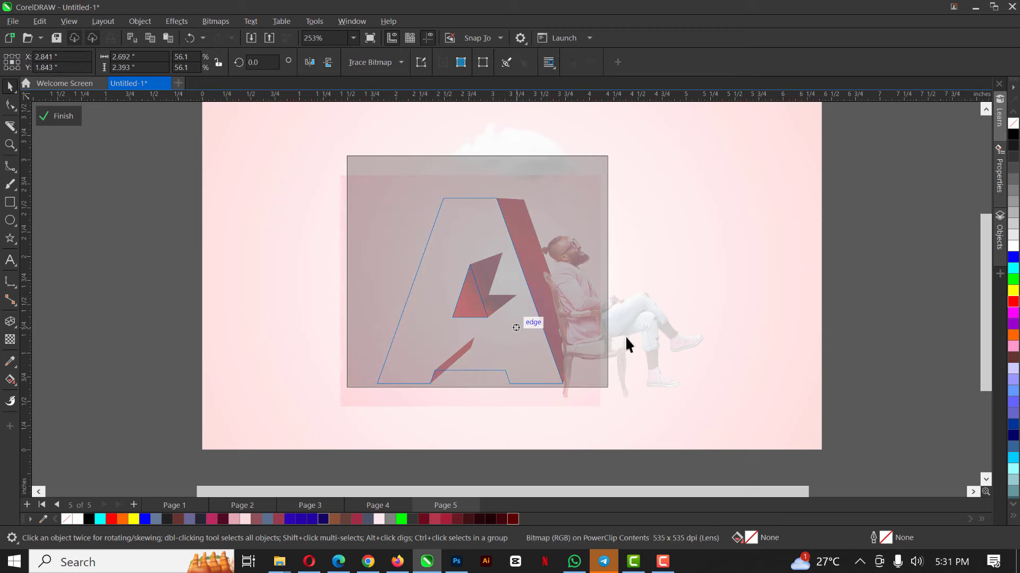
click(893, 266)
key(Escape)
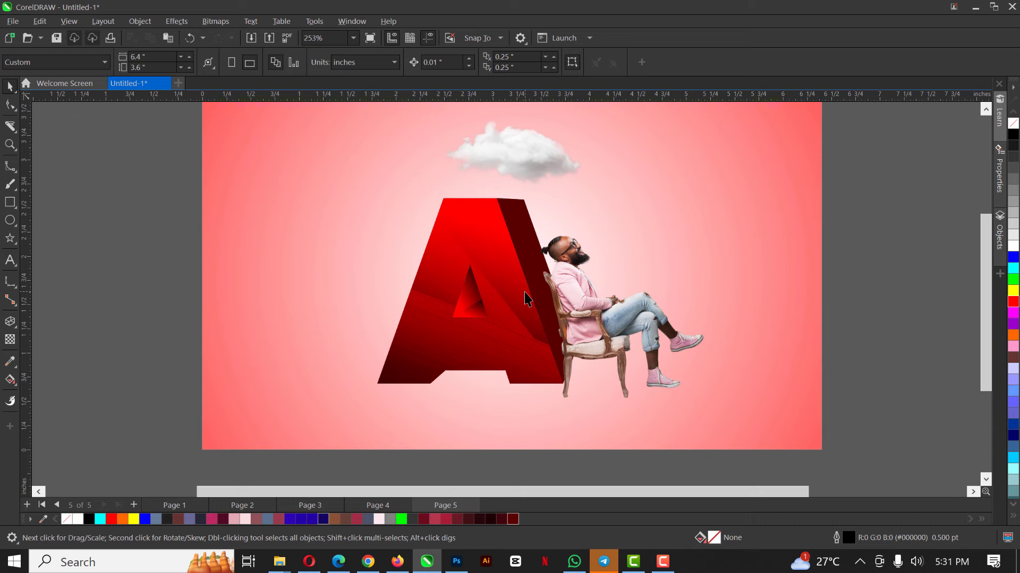
Shift the cloud slightly left above the letter A, to about X 3.141, Y 3.038 inches
click(477, 310)
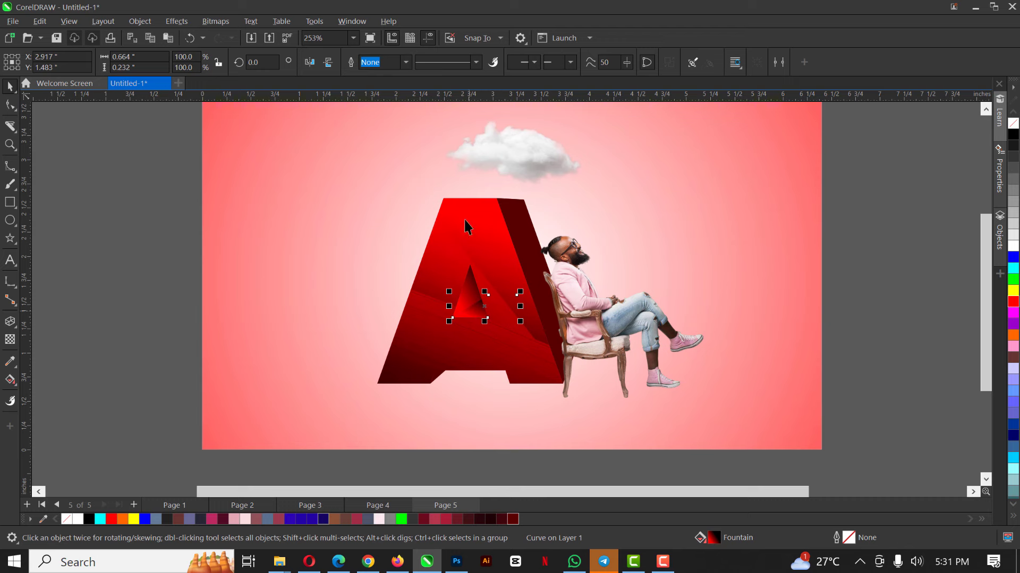
click(492, 154)
drag(508, 153, 498, 156)
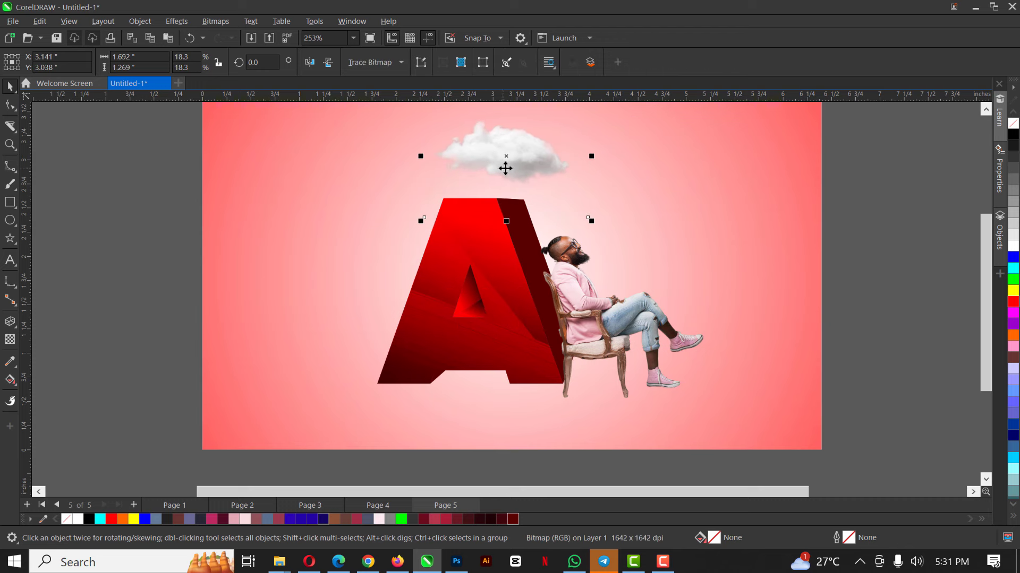
scroll(535, 305, down, 2)
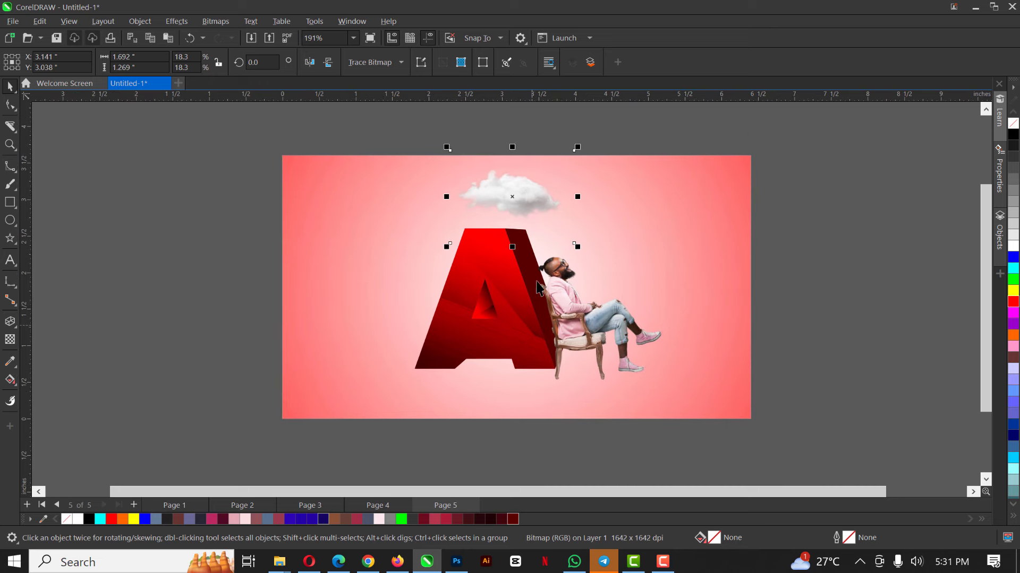
scroll(529, 196, up, 2)
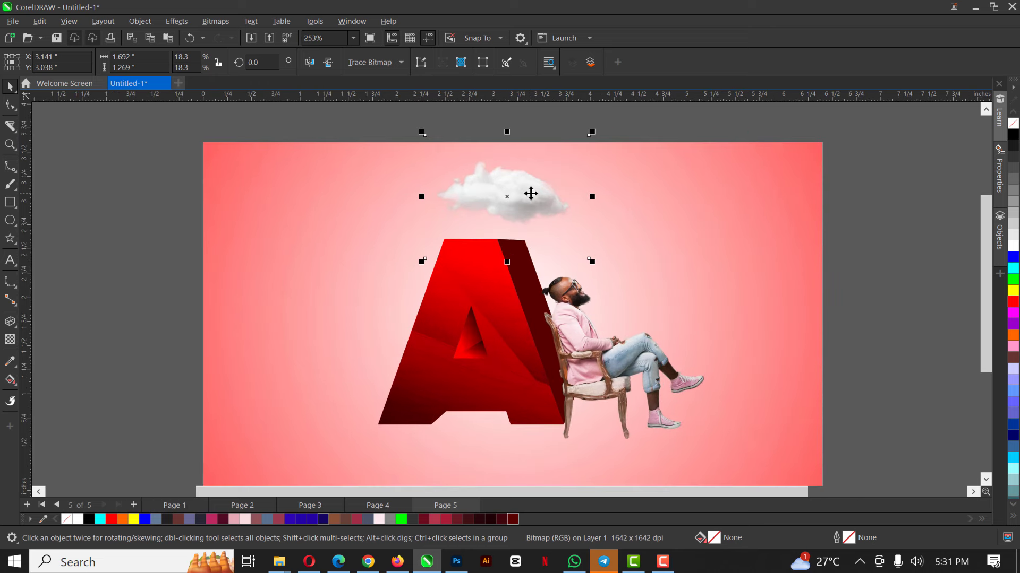
scroll(531, 192, up, 1)
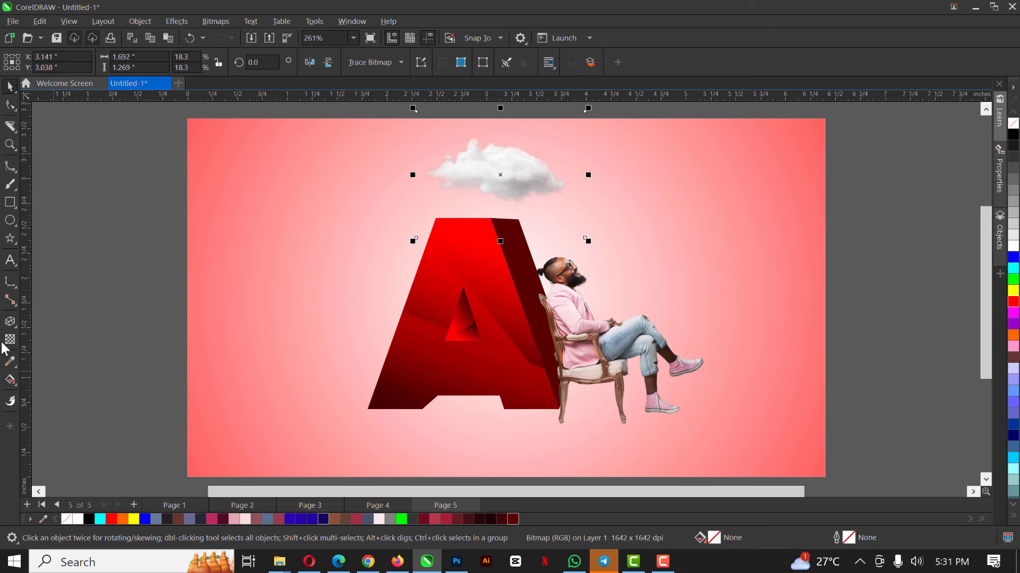
Add a new blank page after page 5 of the document
click(10, 322)
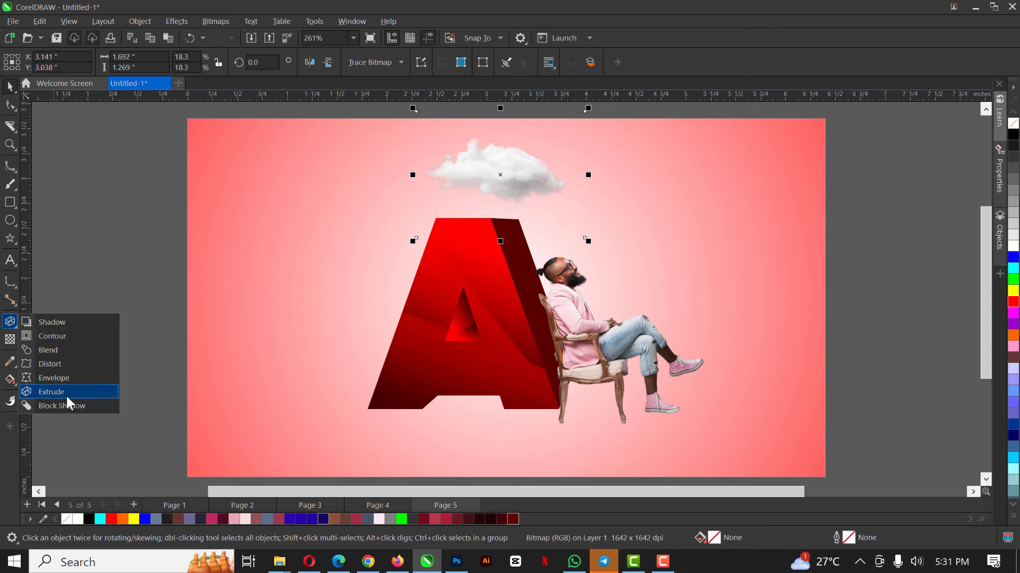
click(9, 86)
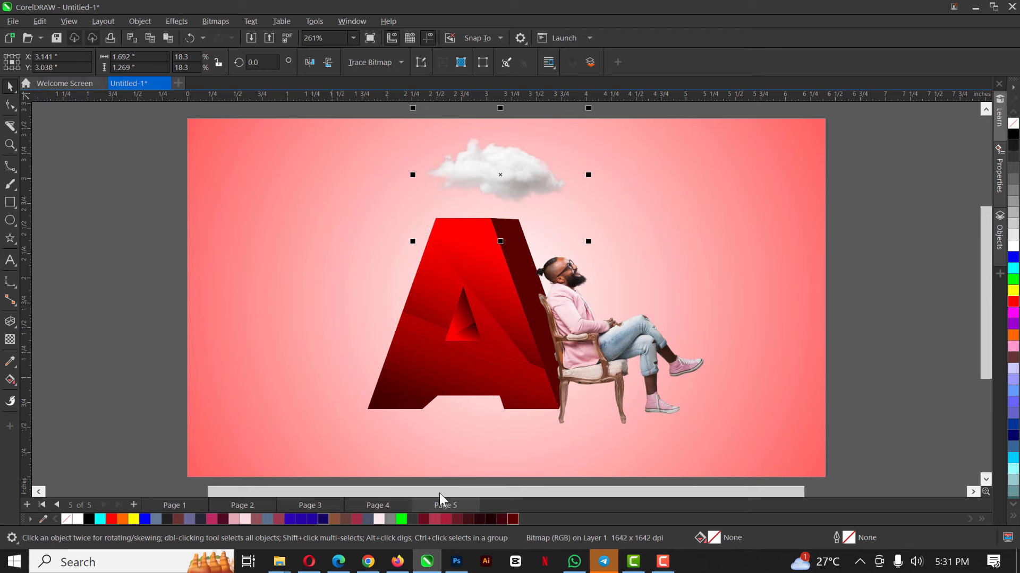
click(133, 505)
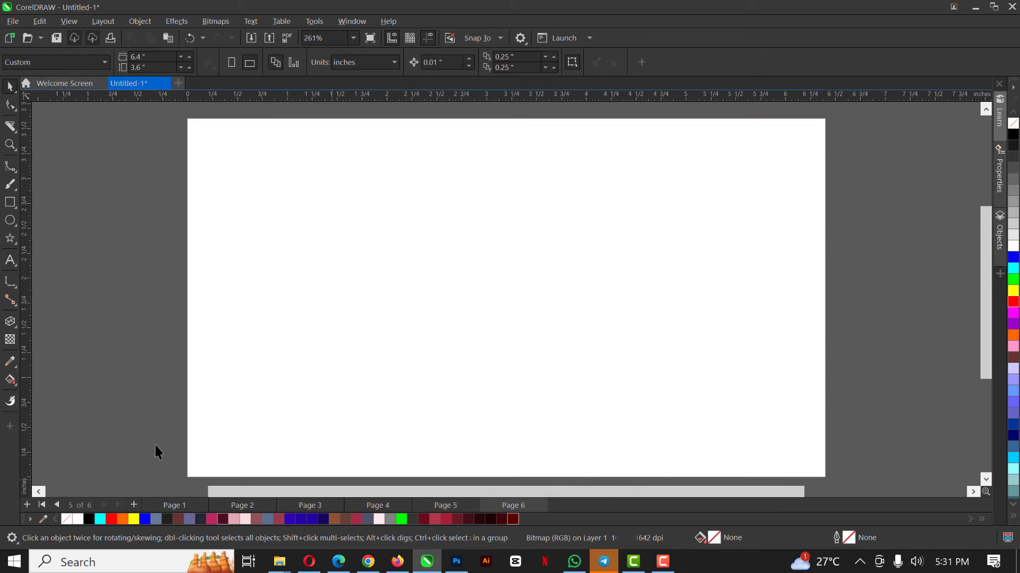
click(10, 326)
key(Escape)
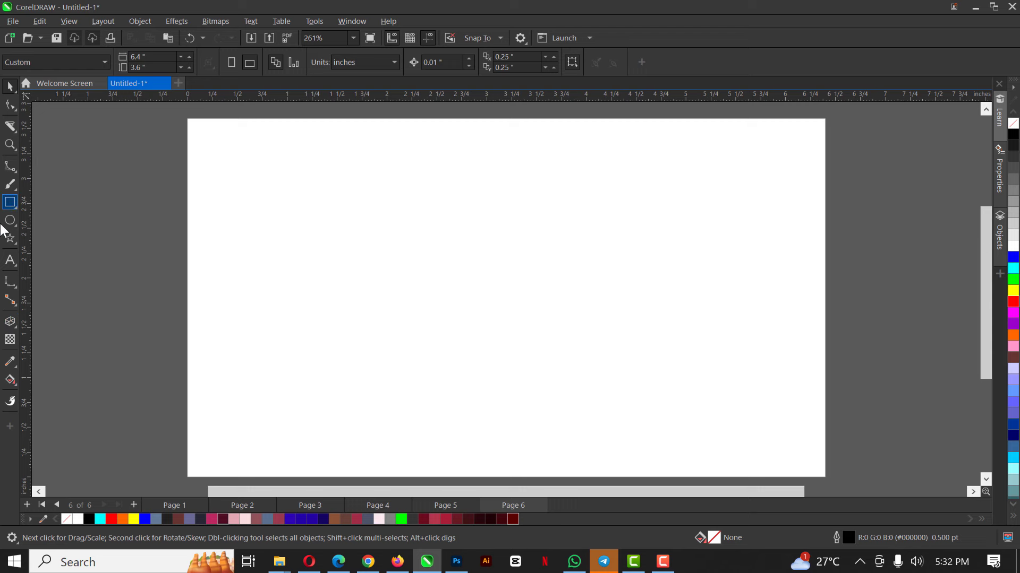
Create a page-sized rectangle on page 6, fill it white and remove its outline
click(9, 201)
click(53, 200)
key(space)
double_click(9, 202)
click(1013, 246)
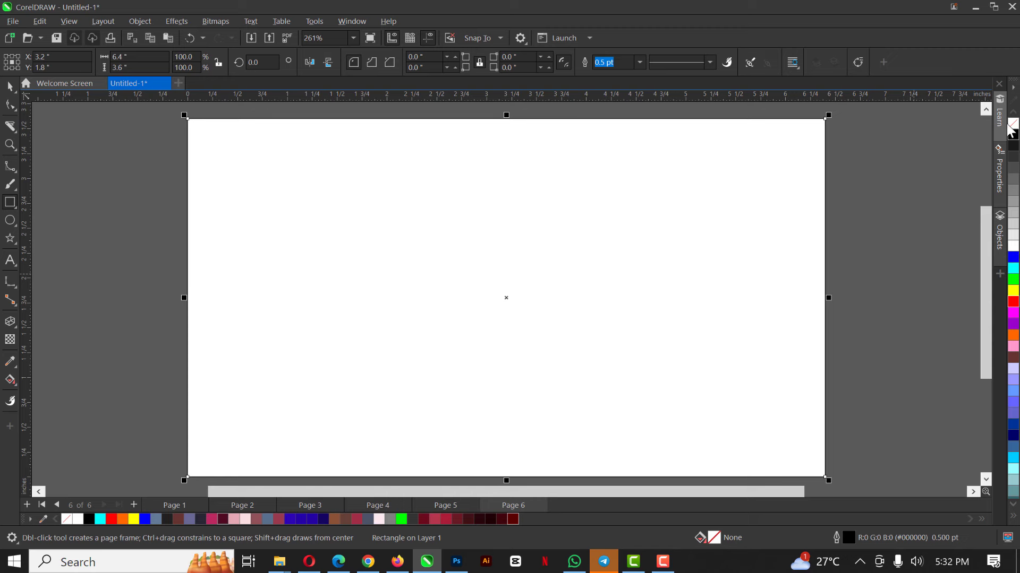
right_click(1012, 123)
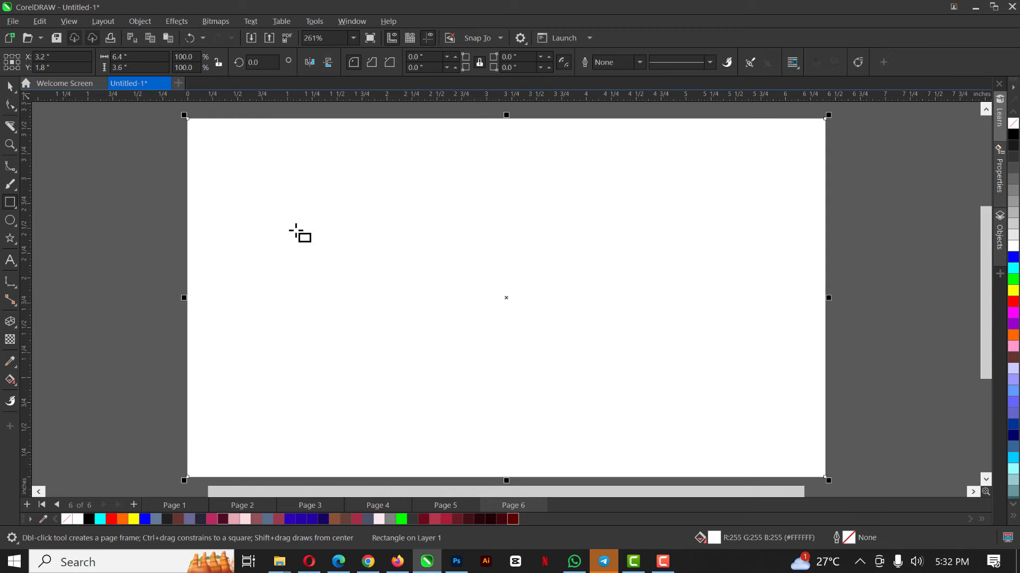
Draw an orange rectangle about 3.09 by 1.479 inches without an outline, and try a drop shadow cast down and to its right
mouse_move(303, 215)
mouse_down()
mouse_move(646, 400)
mouse_move(612, 364)
mouse_up()
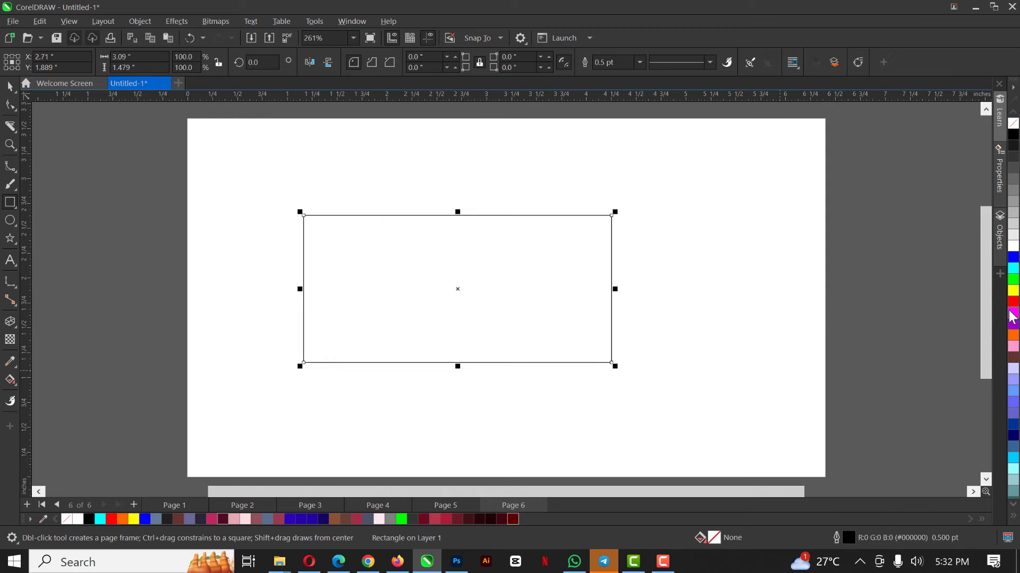
click(1013, 341)
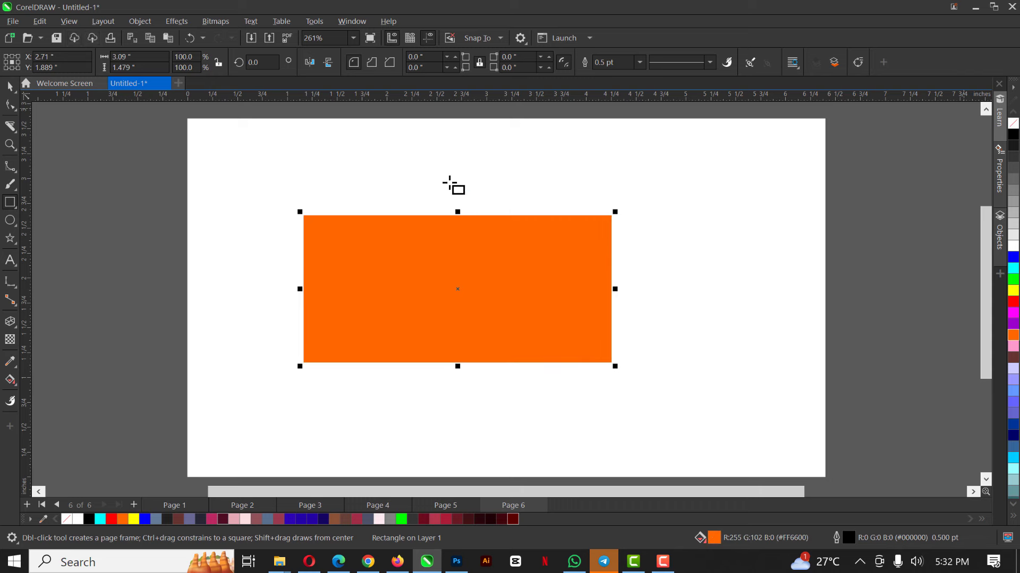
click(14, 321)
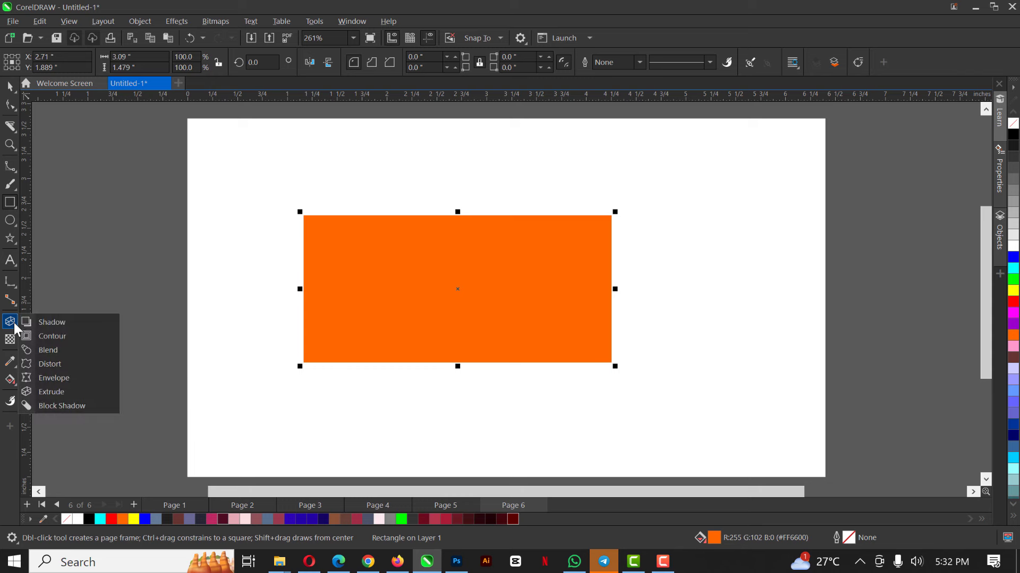
click(64, 324)
drag(462, 291, 515, 391)
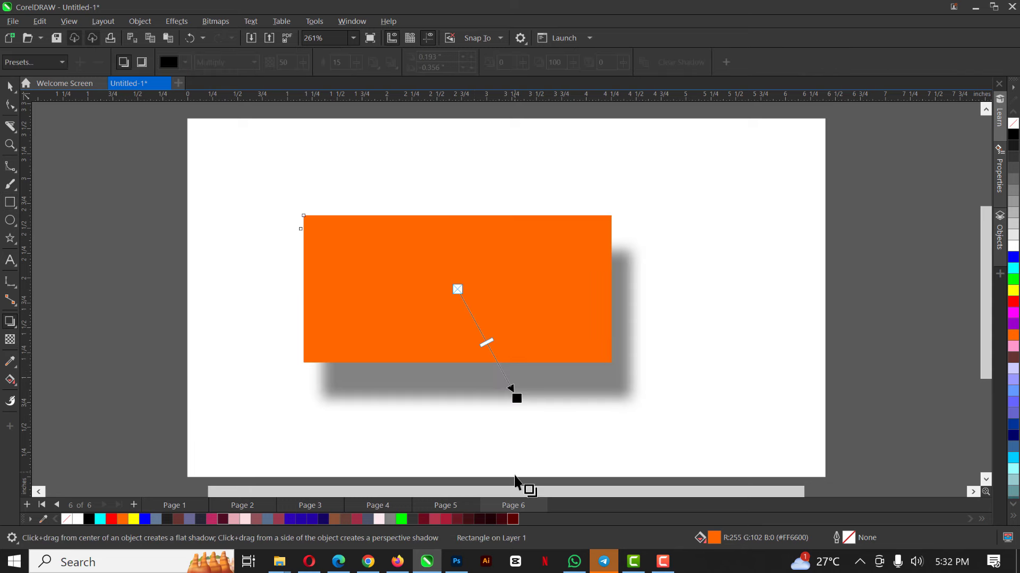
key(ctrl+z)
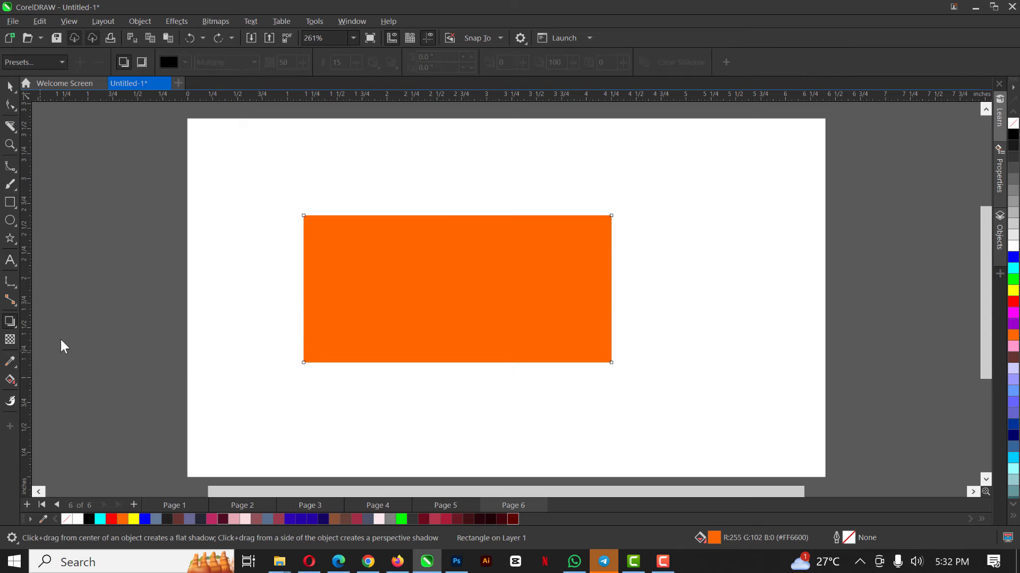
Apply a block shadow about 1.2 inches deep to the orange rectangle, cast down and to its right
click(11, 324)
click(73, 423)
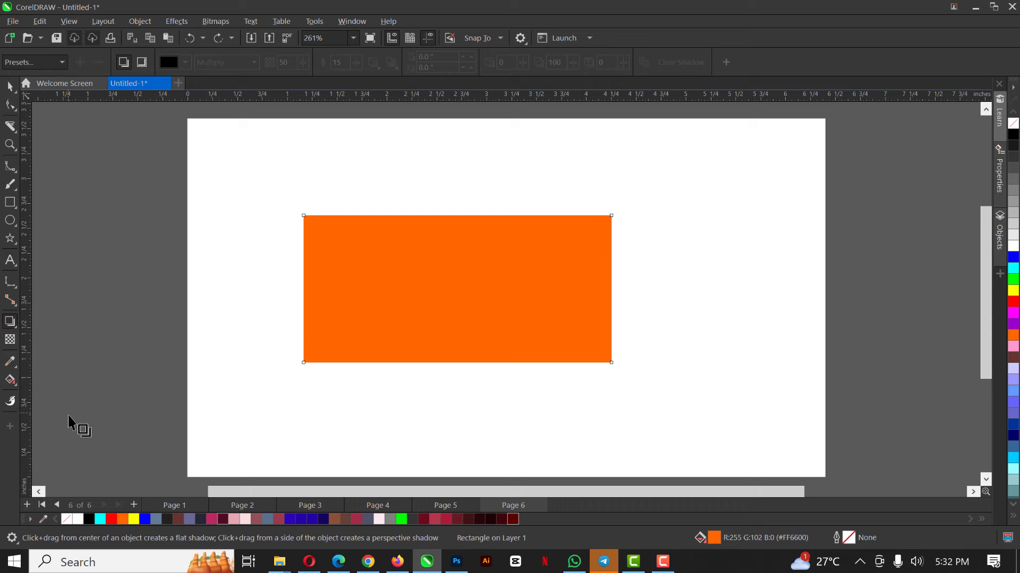
click(9, 322)
click(12, 325)
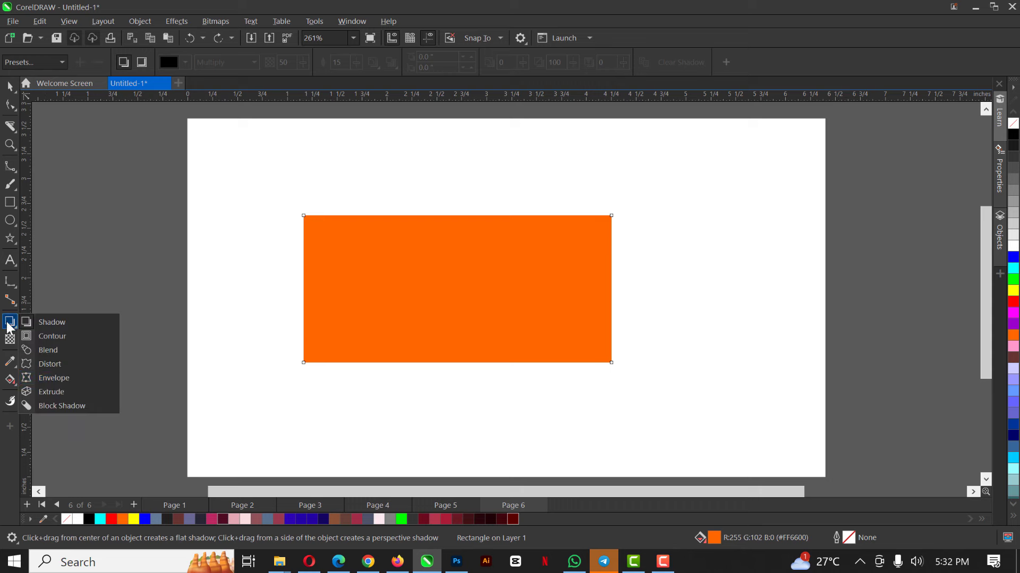
click(516, 416)
drag(519, 296, 555, 340)
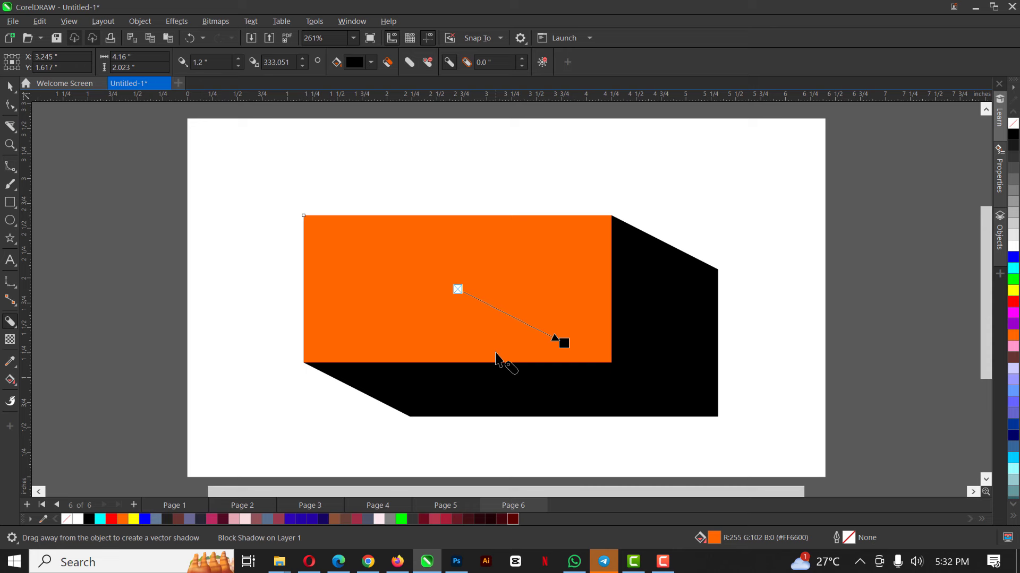
Recolor the block shadow blue (#272796), and delete the orange rectangle together with its shadow
click(371, 62)
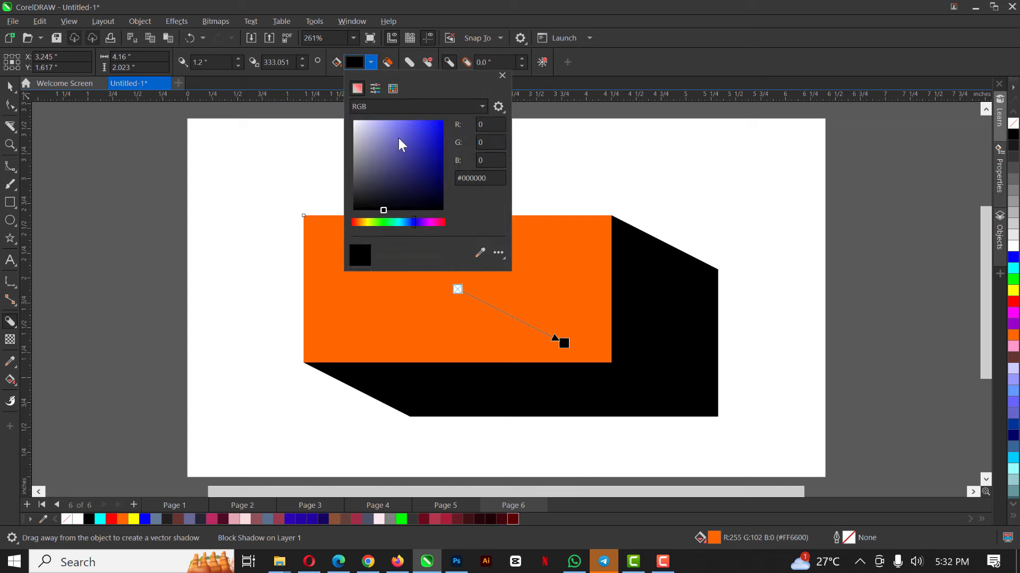
click(407, 141)
click(425, 192)
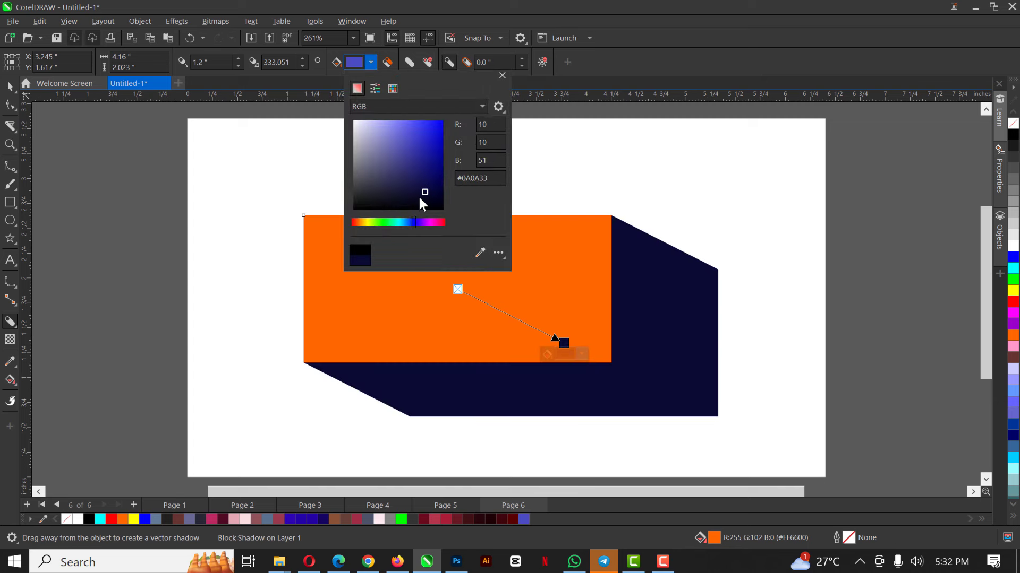
click(419, 158)
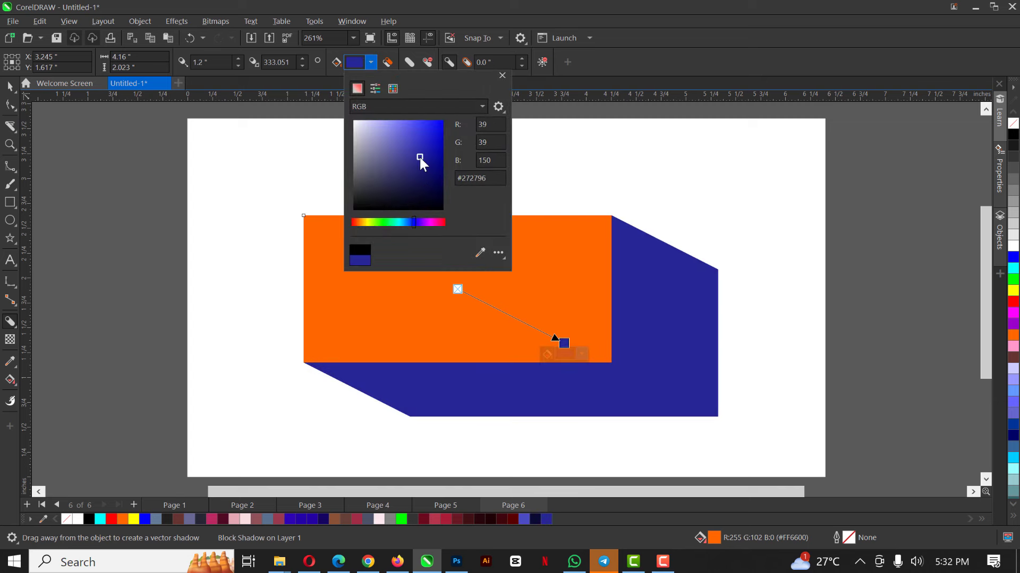
click(10, 86)
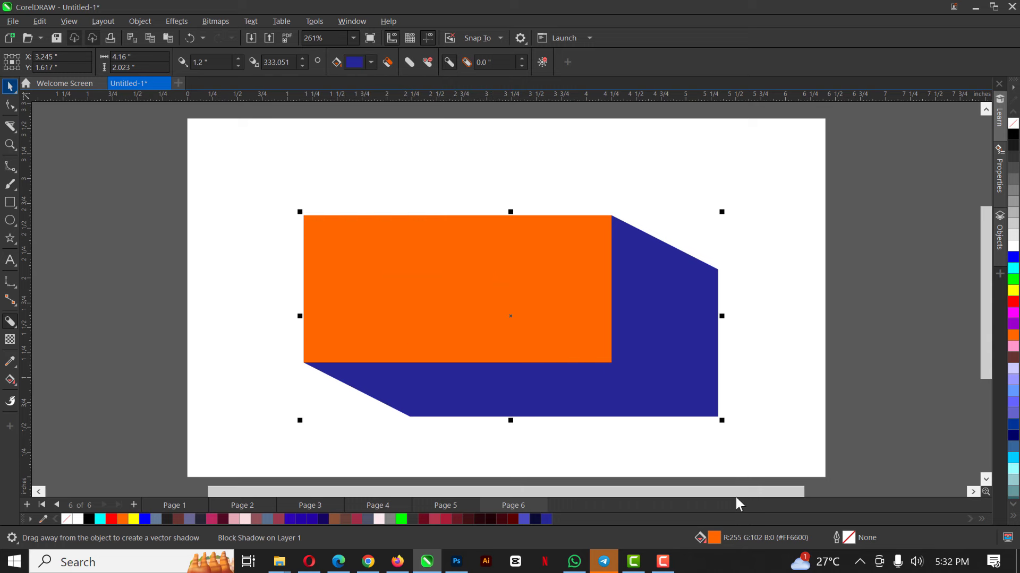
key(Delete)
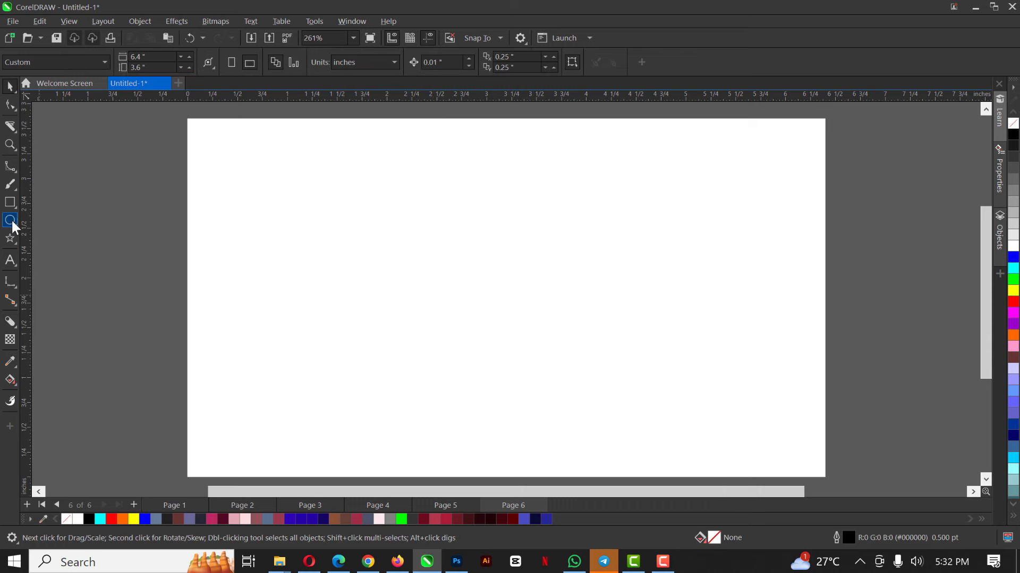
Add the artistic text "AMAZING" in the upper part of the page, in 24 pt Arial
click(10, 261)
click(373, 233)
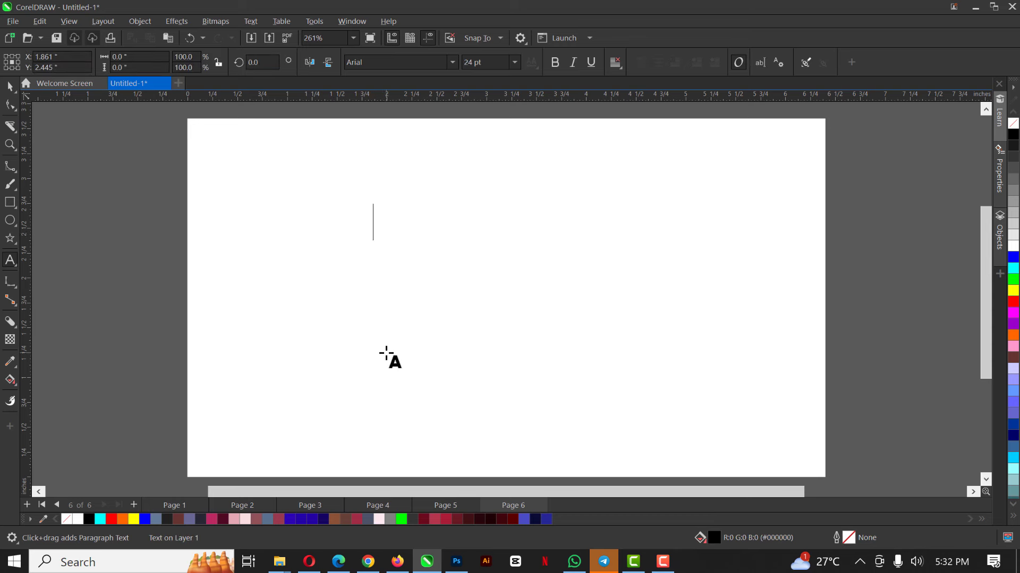
text(AMAZING)
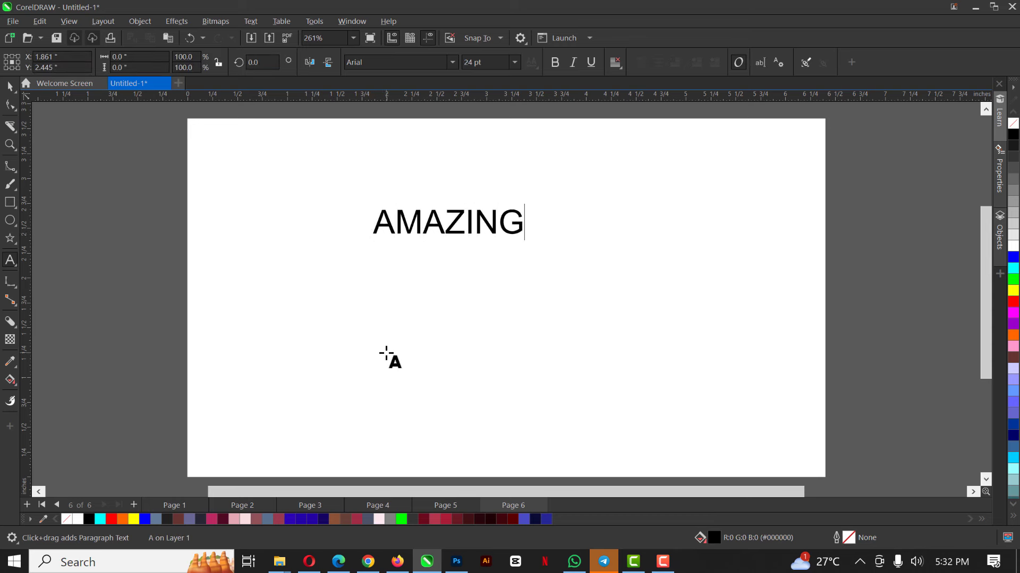
key(Escape)
key(space)
Duplicate the "AMAZING" text directly below itself and change the copy's wording to "THING DO"
drag(438, 218, 439, 264)
double_click(439, 266)
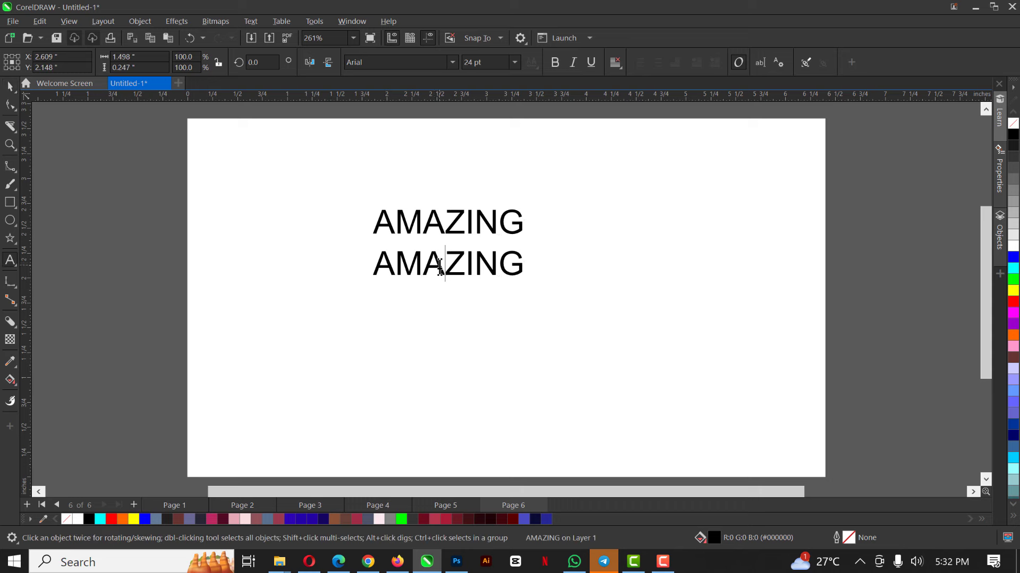
double_click(440, 267)
text(TH)
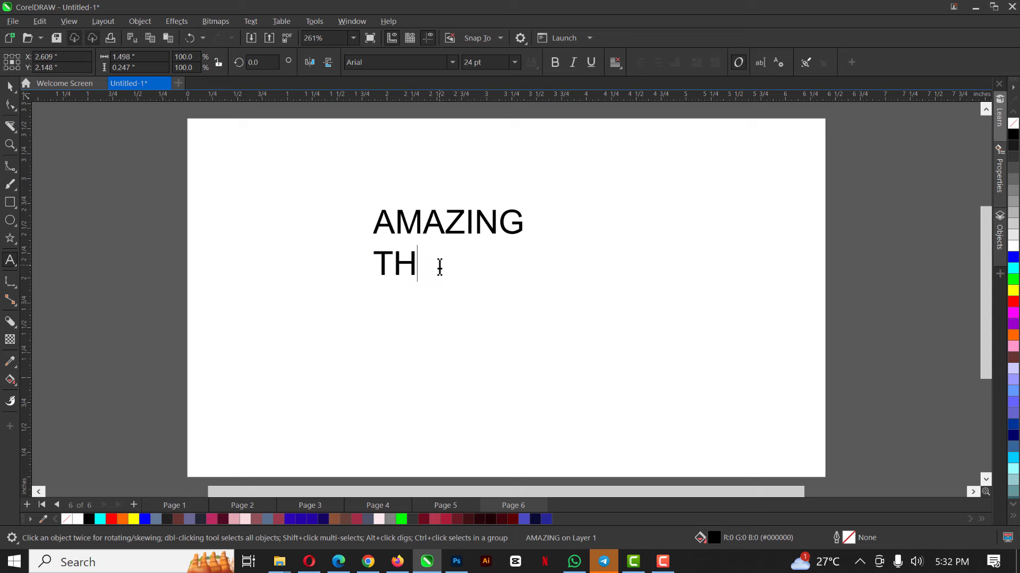
text(ING DO)
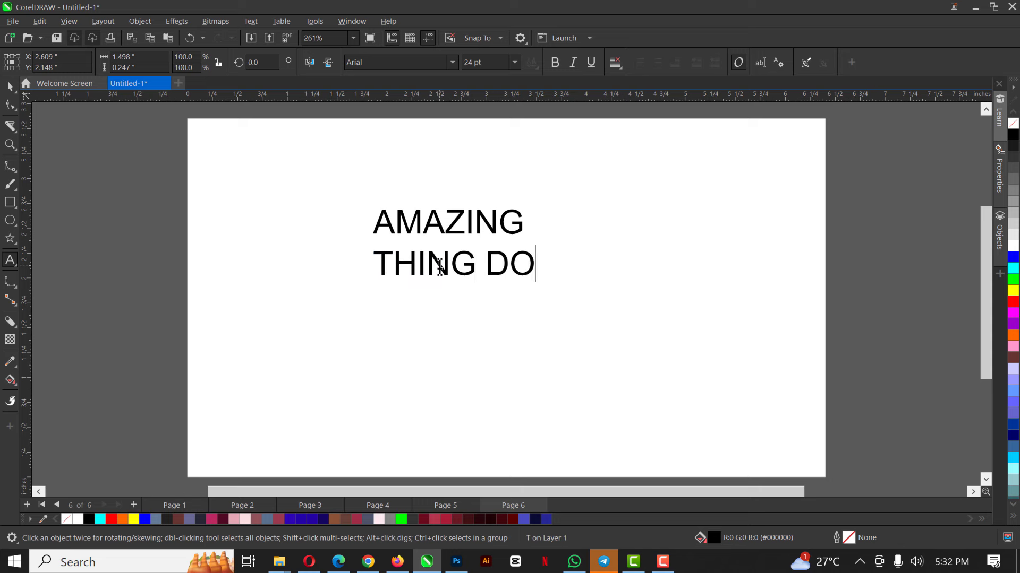
Move "THING DO" closer to the line above, duplicate it just below, and change the copy's wording to "HAPPEN"
key(ctrl+space)
mouse_move(467, 264)
mouse_down()
mouse_move(467, 253)
mouse_move(469, 284)
mouse_up()
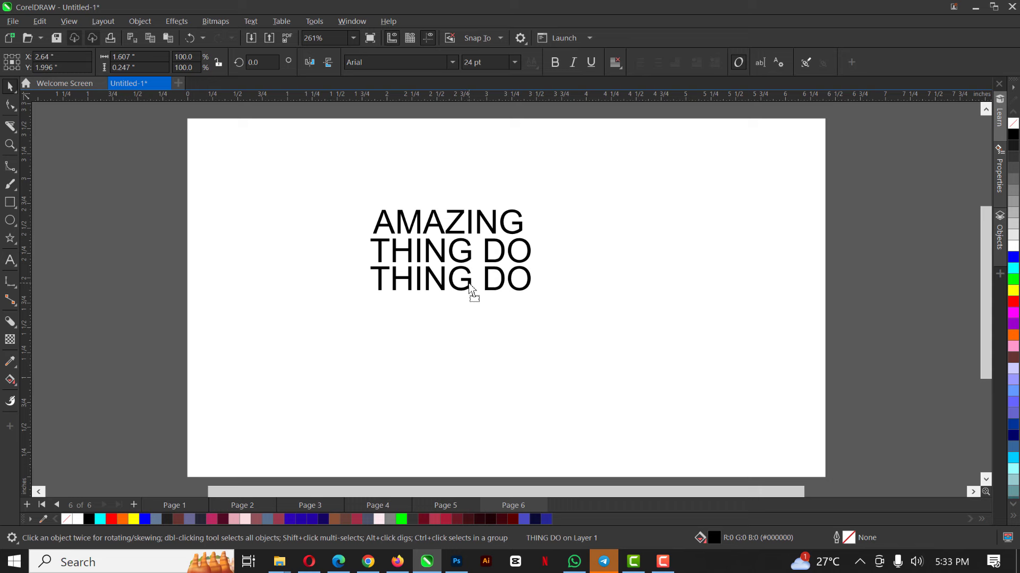
double_click(468, 284)
key(ctrl+a)
text(HAPPEN)
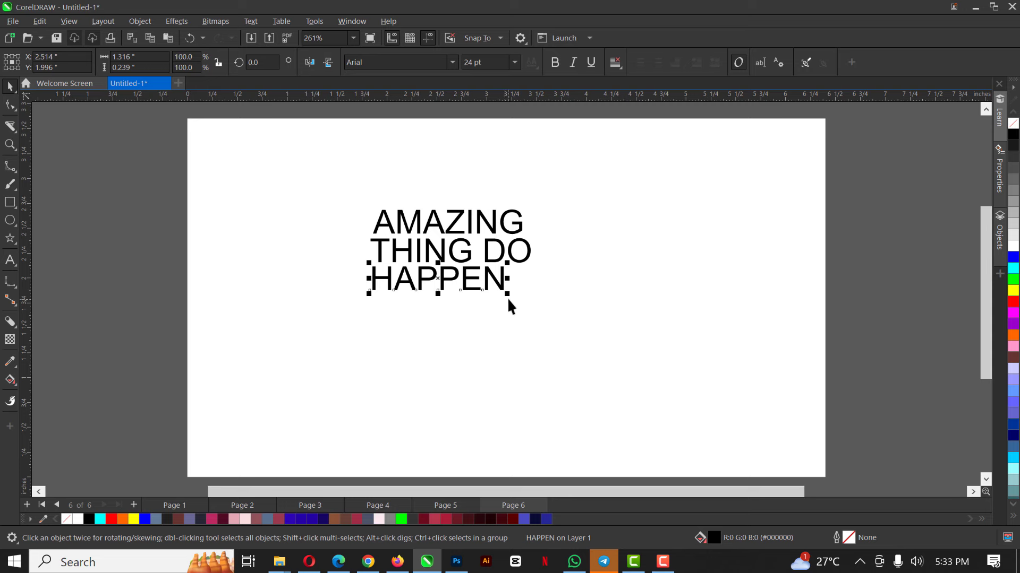
Enlarge "HAPPEN" to about the width of "THING DO" and set its font to Morganite
drag(508, 295, 536, 324)
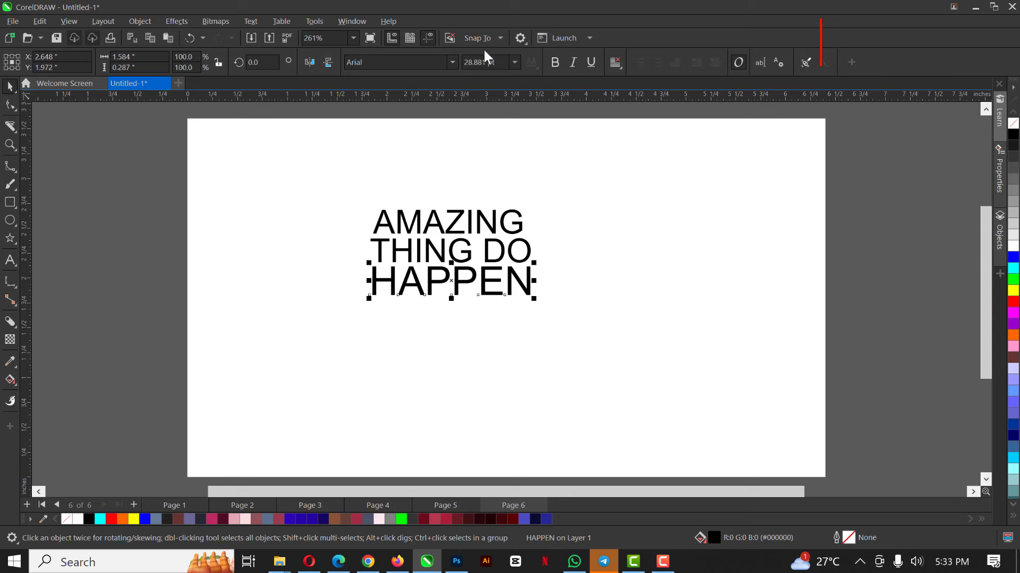
click(427, 62)
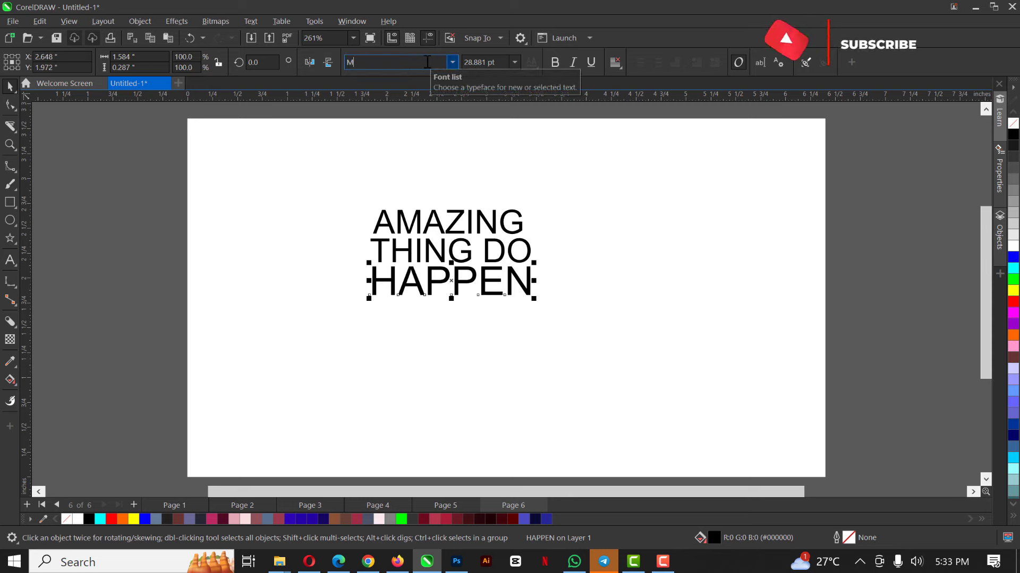
text(Morganite)
key(Return)
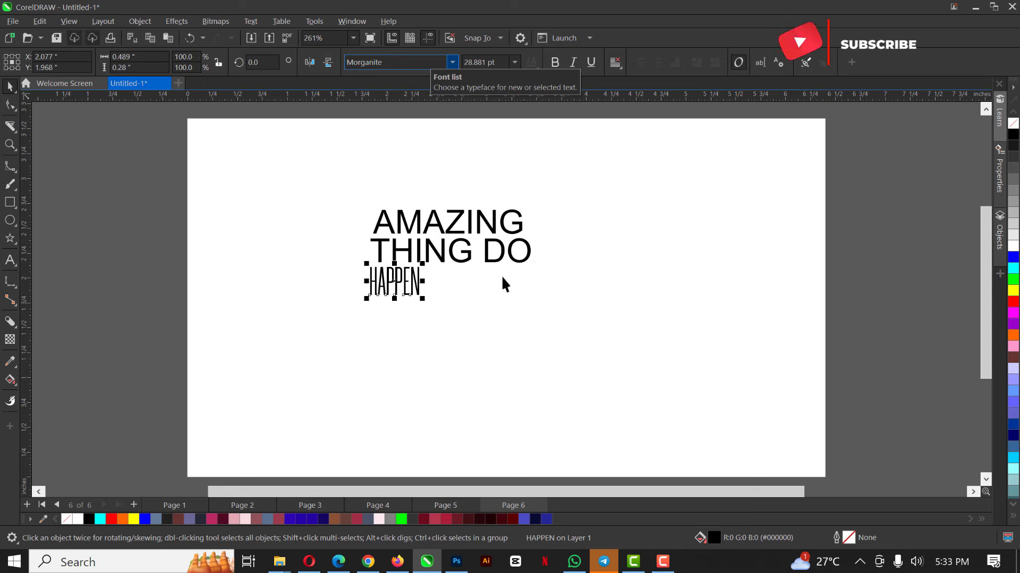
Scale "HAPPEN" to about 86 pt and 1.458 inches wide, centred below "THING DO" at about X 2.643, Y 1.688 inches
drag(425, 301, 530, 396)
scroll(431, 283, up, 1)
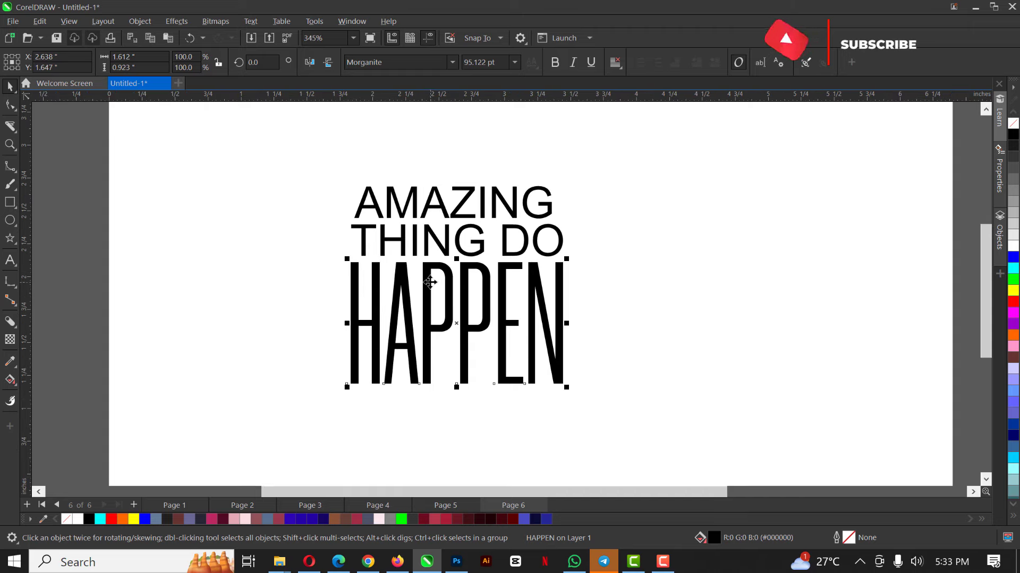
drag(423, 279, 434, 278)
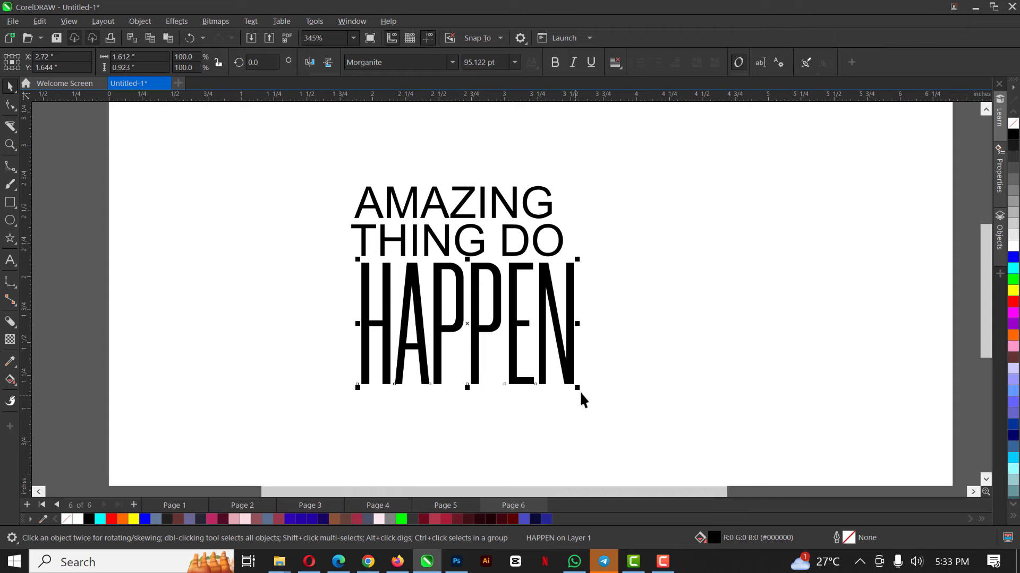
drag(577, 388, 539, 368)
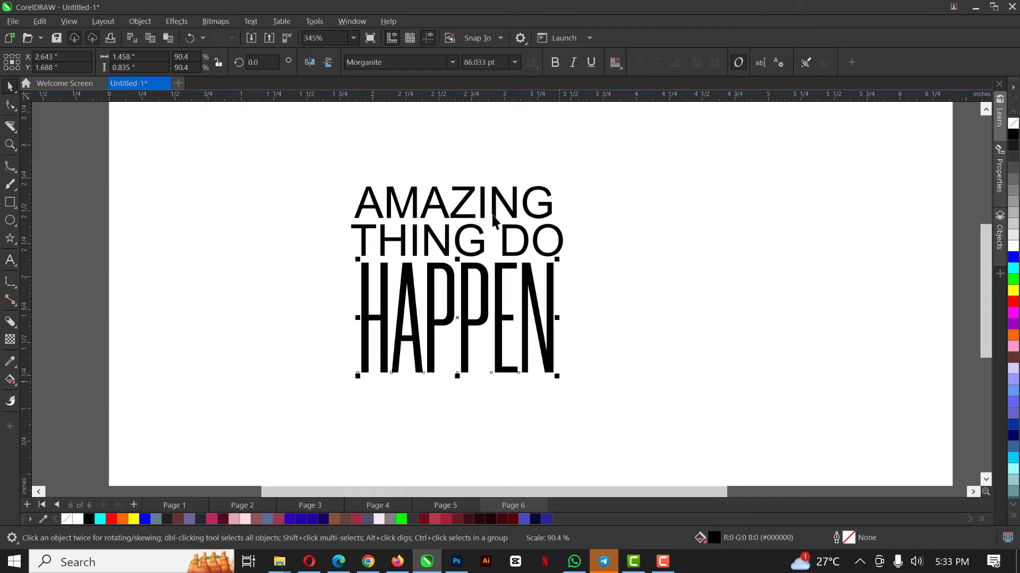
Set the font of both the "AMAZING" and "THING DO" lines to Angelic Child
click(488, 215)
shift+click(481, 233)
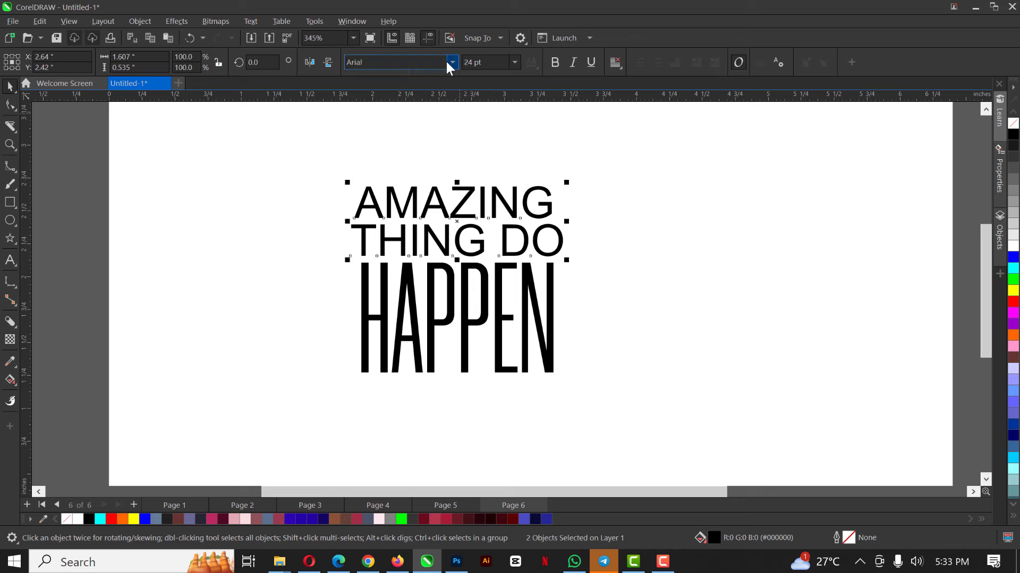
click(446, 62)
click(452, 63)
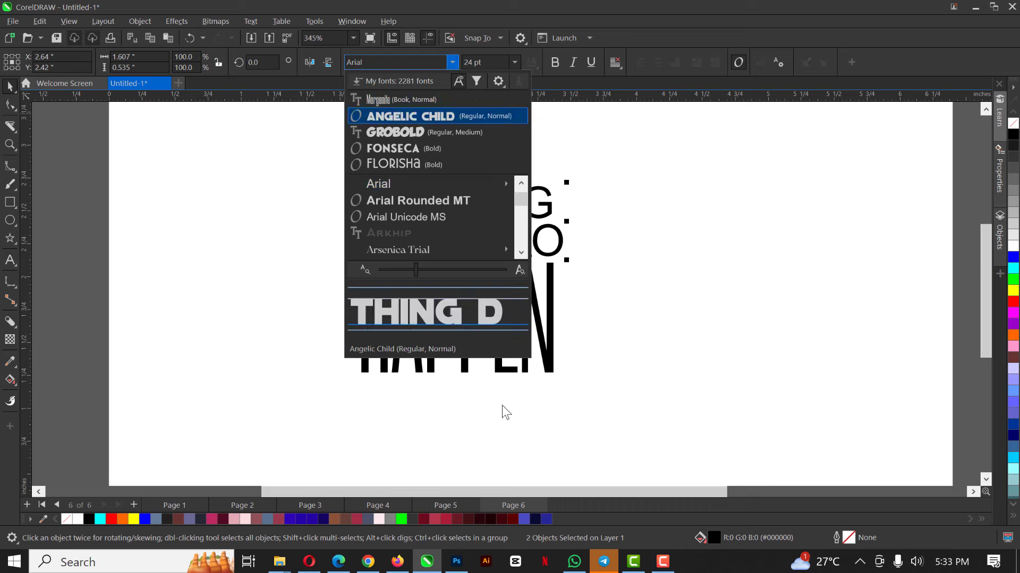
key(Escape)
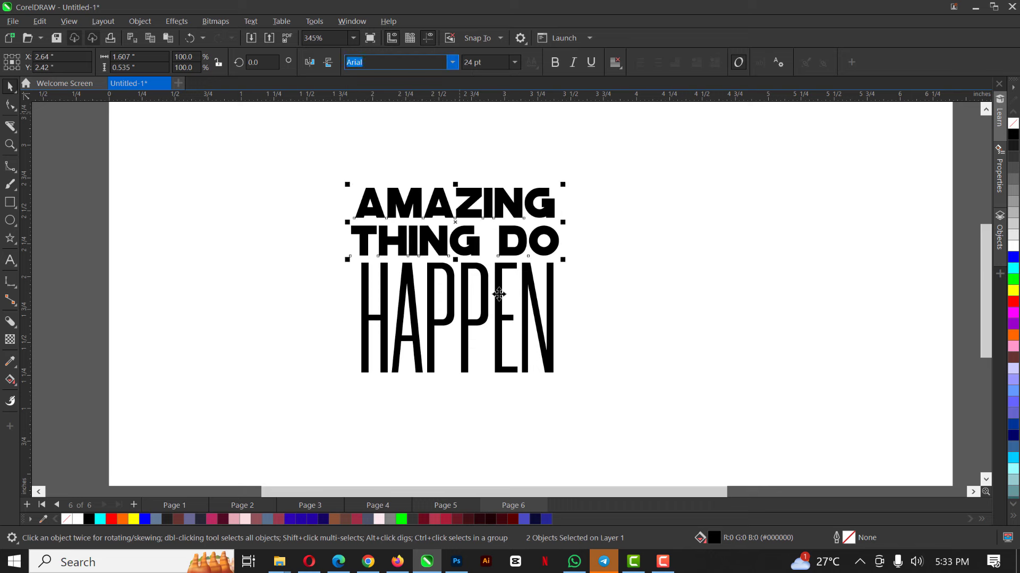
Convert the three text lines to curves, fill them red, and combine them into a single object
drag(85, 151, 584, 416)
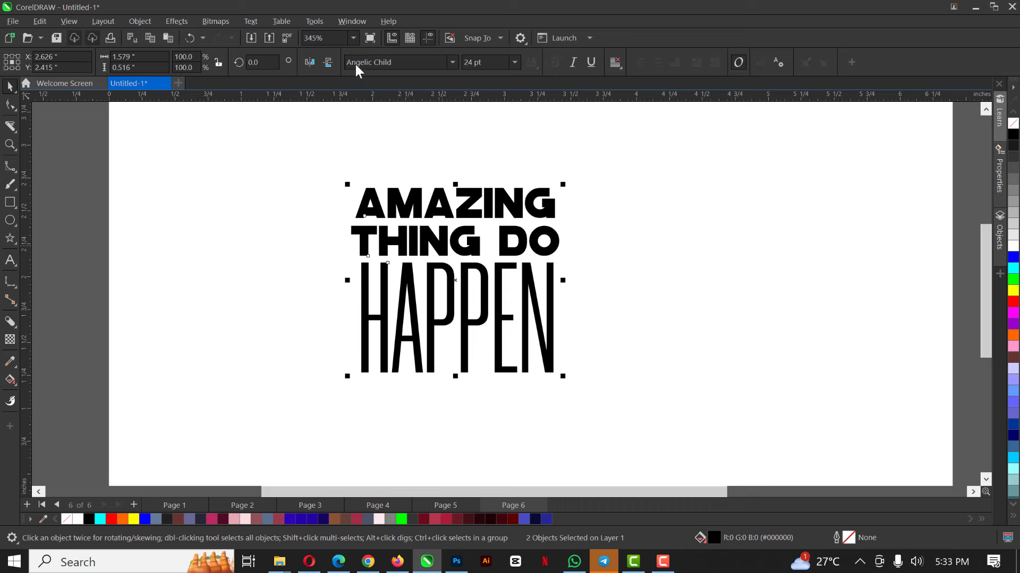
click(375, 62)
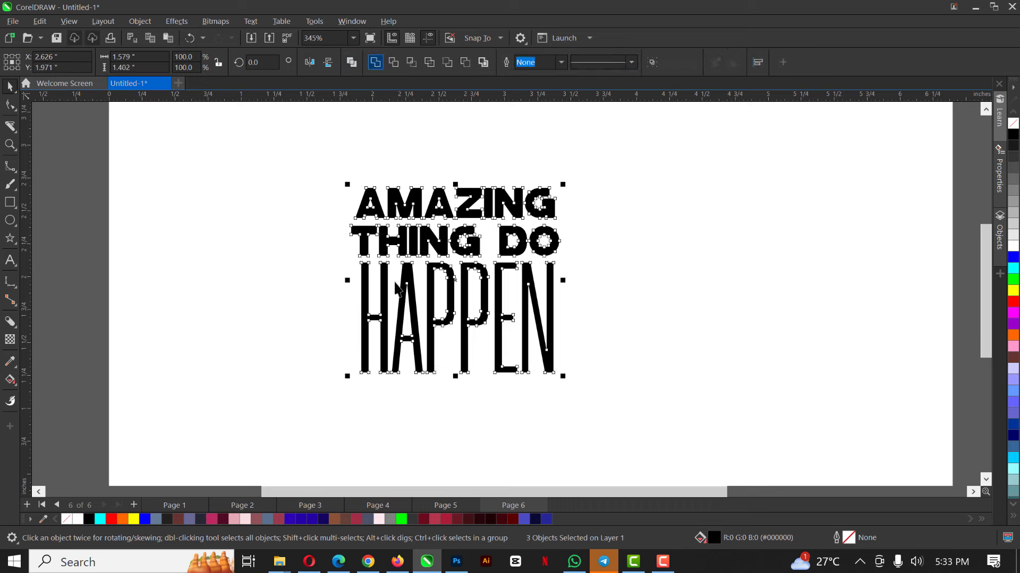
click(1013, 303)
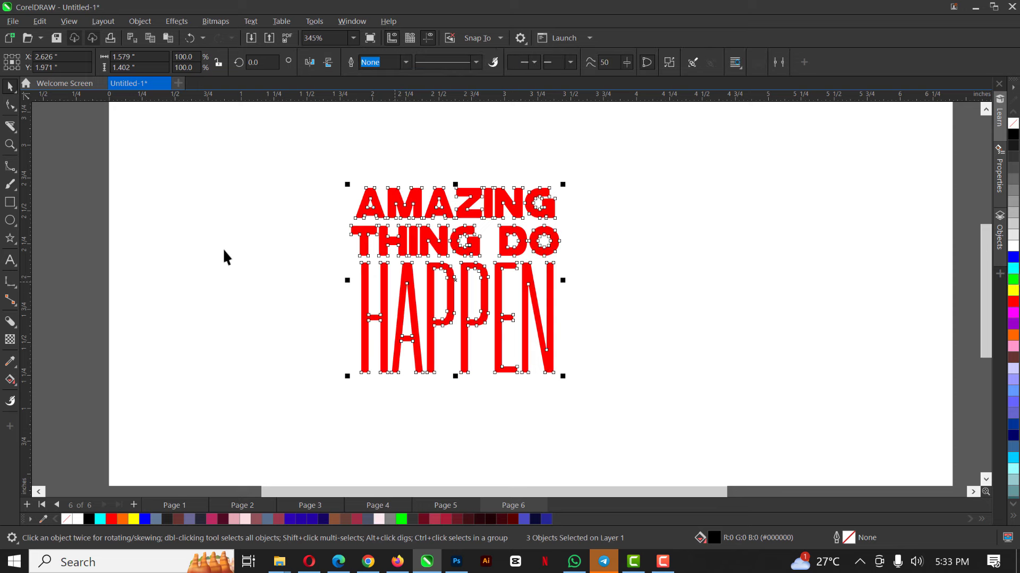
key(ctrl+l)
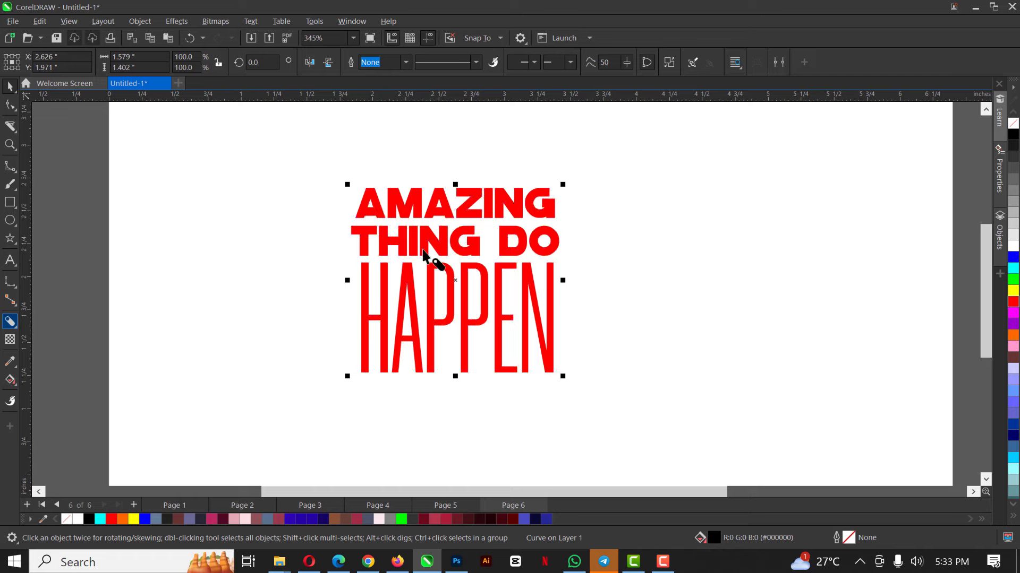
Apply a block shadow to the combined lettering, extending down to the right about 0.885 inches deep at about 335.6 degrees
drag(433, 261, 605, 385)
drag(569, 342, 563, 334)
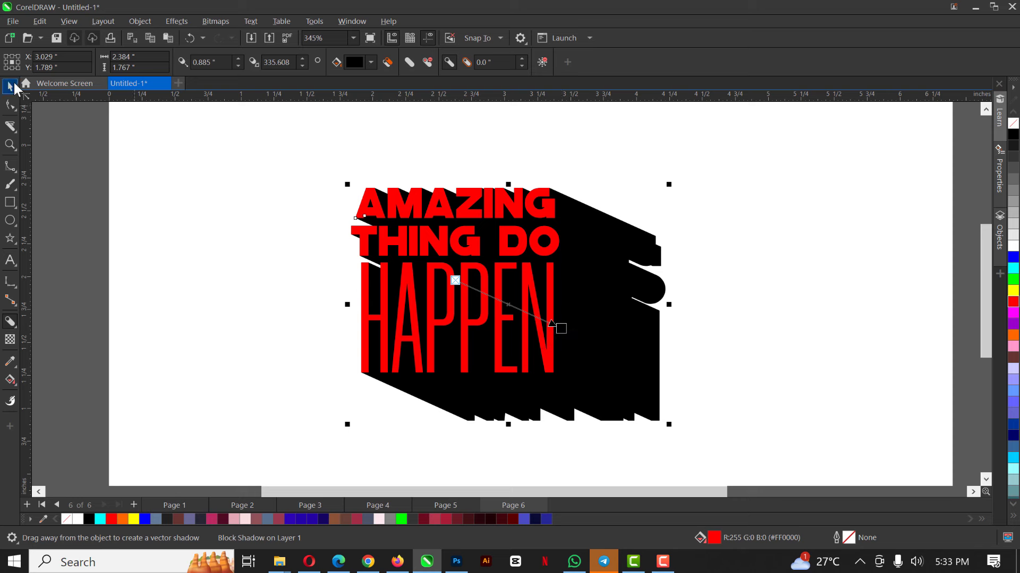
click(13, 86)
click(69, 184)
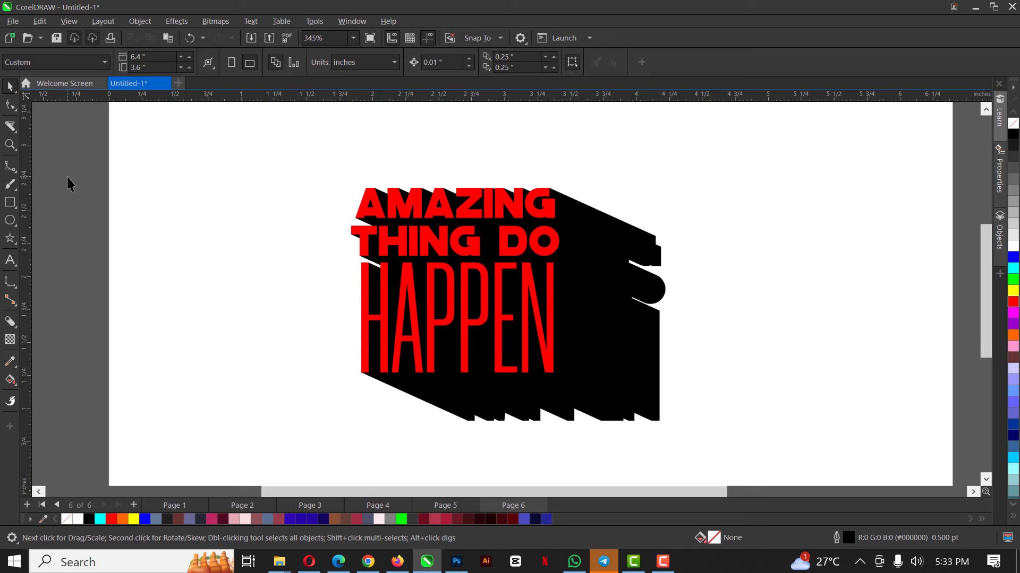
Set the block shadow's colour to a very dark red, #290404, by sampling the lettering's red and darkening it
click(594, 263)
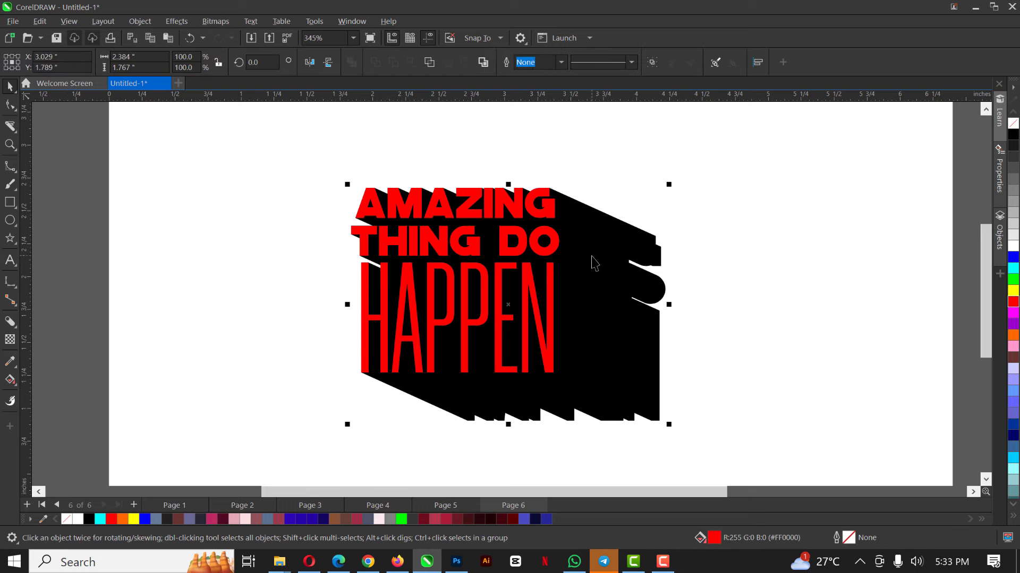
click(10, 322)
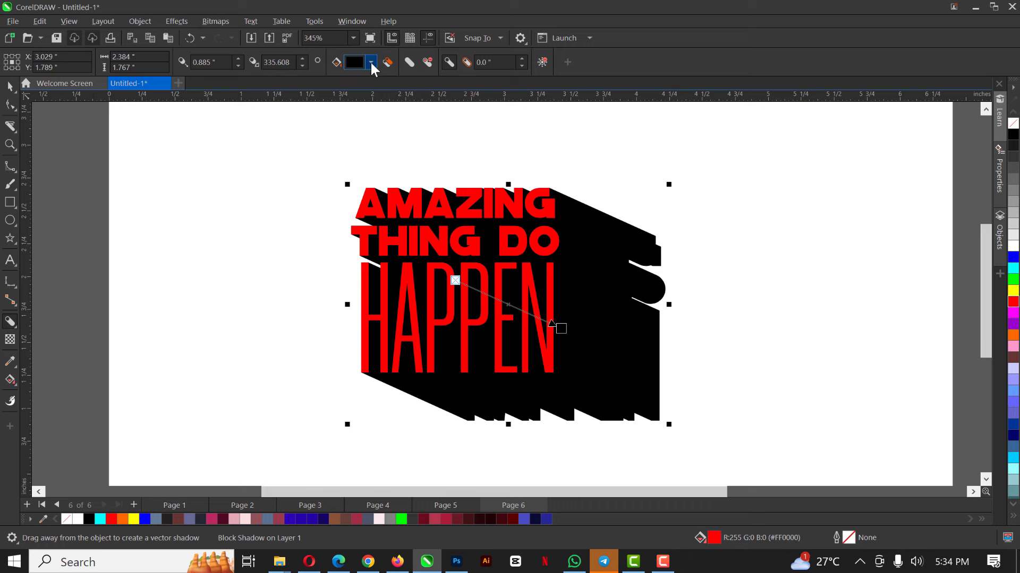
click(371, 62)
click(480, 253)
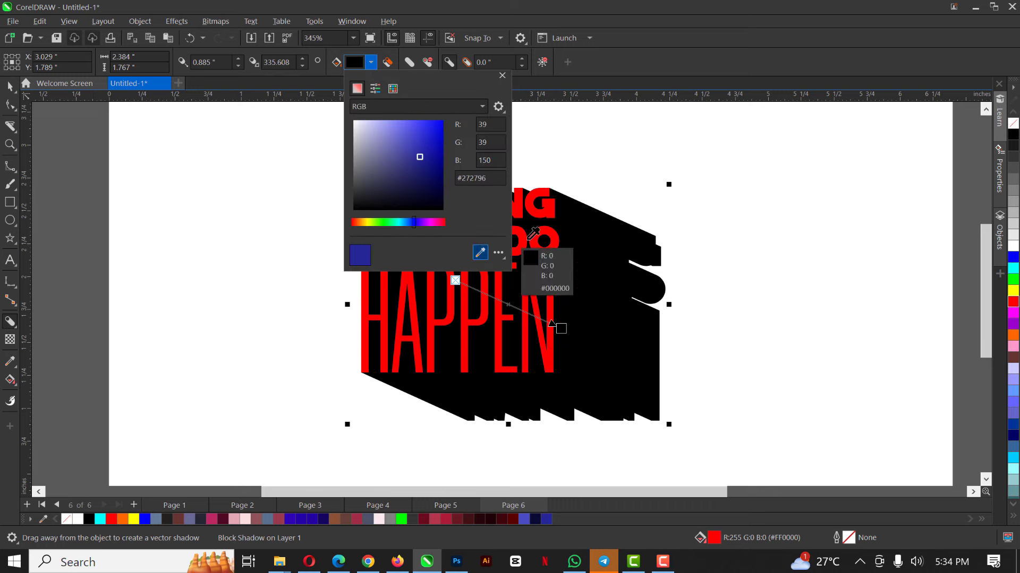
click(533, 242)
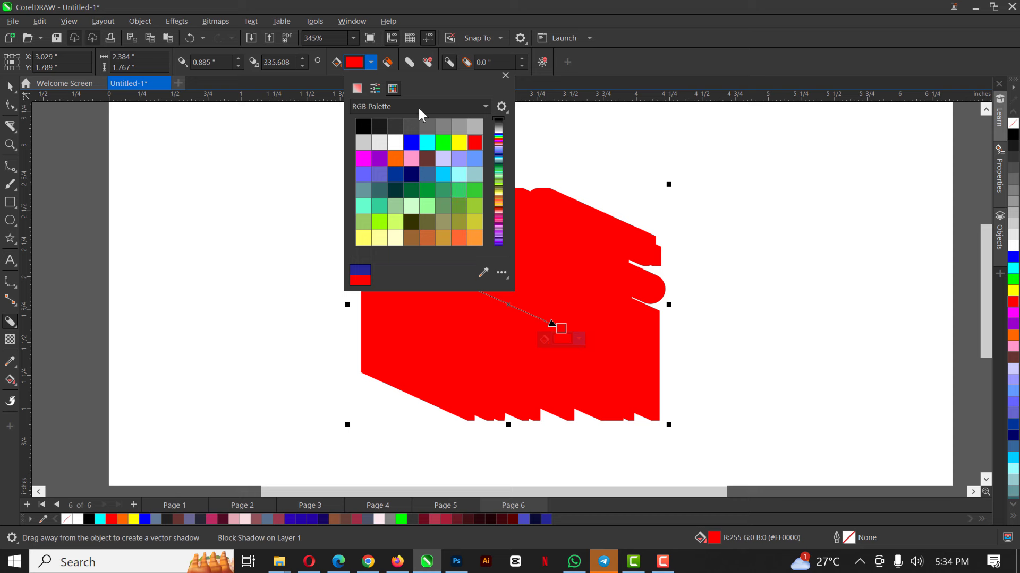
click(358, 88)
drag(407, 139, 433, 204)
click(435, 195)
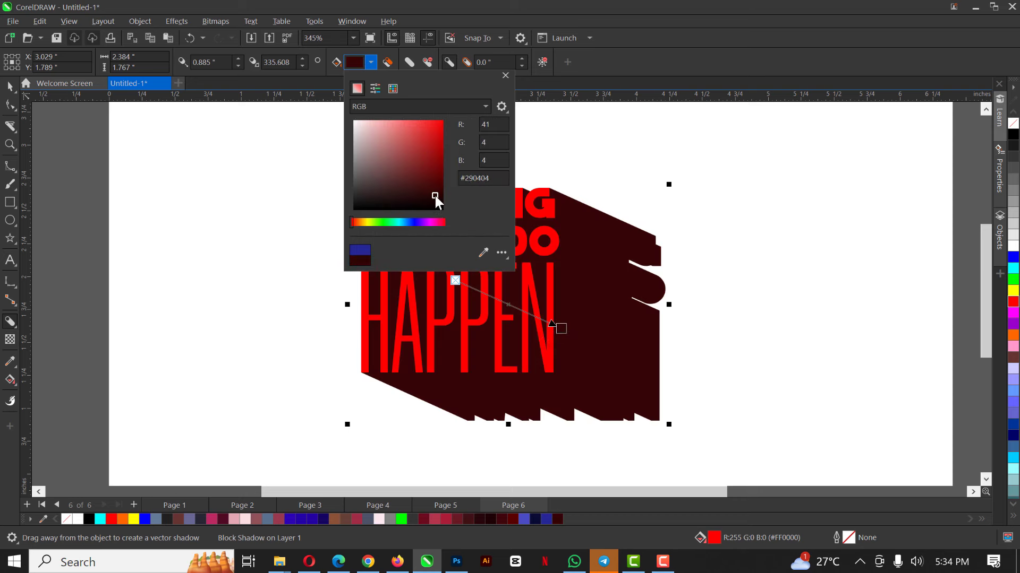
click(520, 326)
key(space)
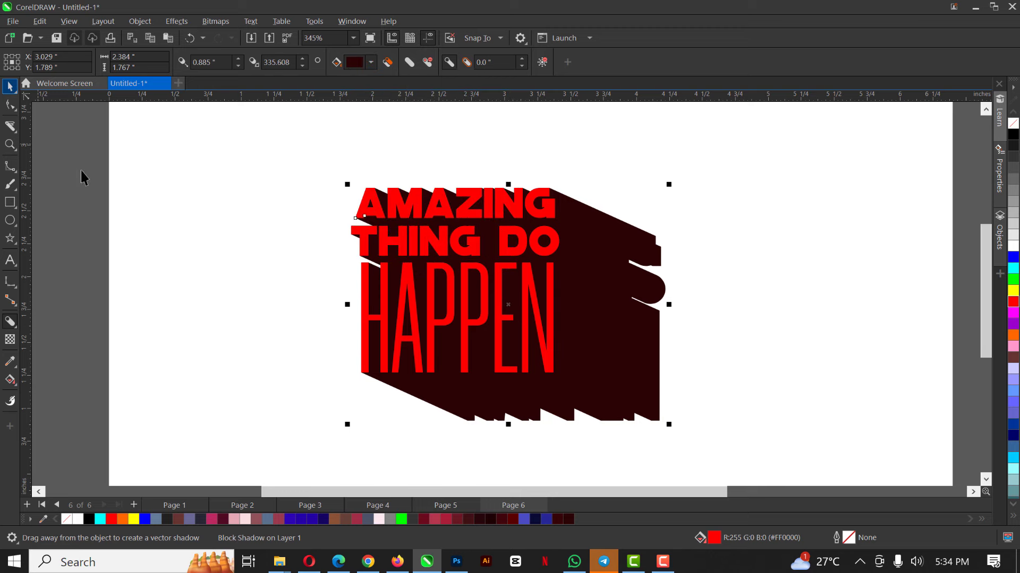
Fill the page-sized background rectangle with red and give it an elliptical fountain fill with a white centre
scroll(395, 220, down, 2)
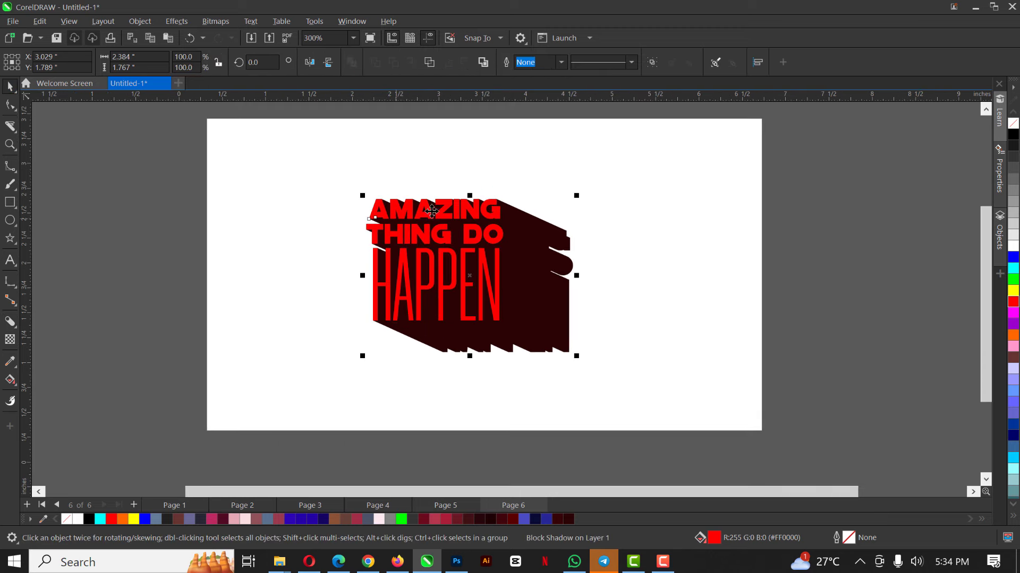
click(515, 157)
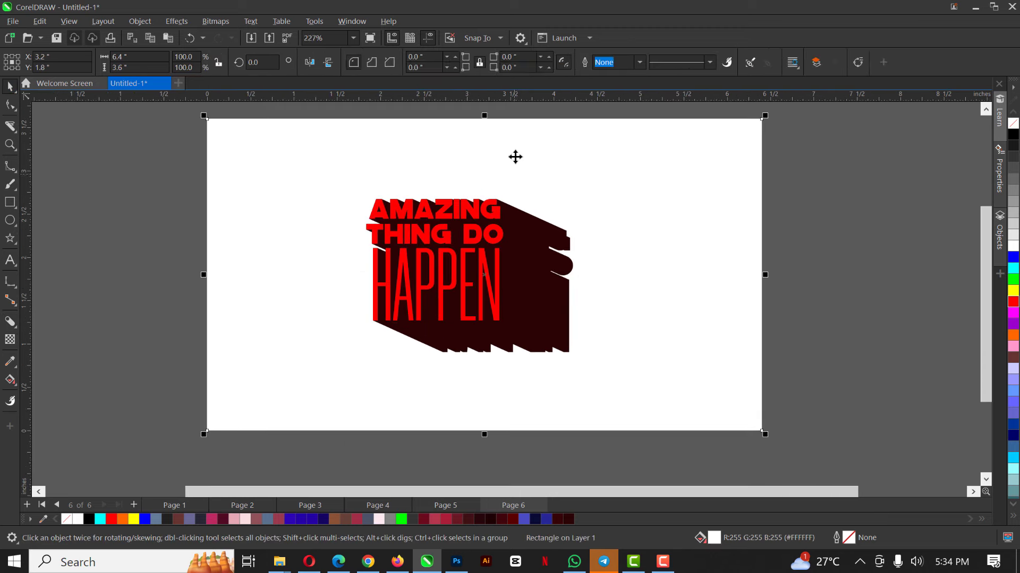
click(211, 518)
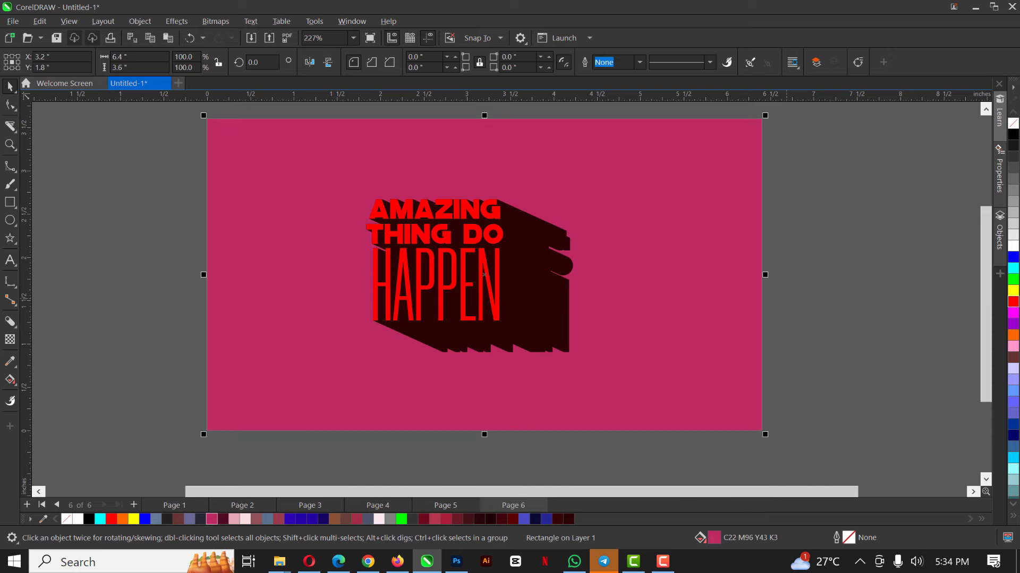
click(1012, 302)
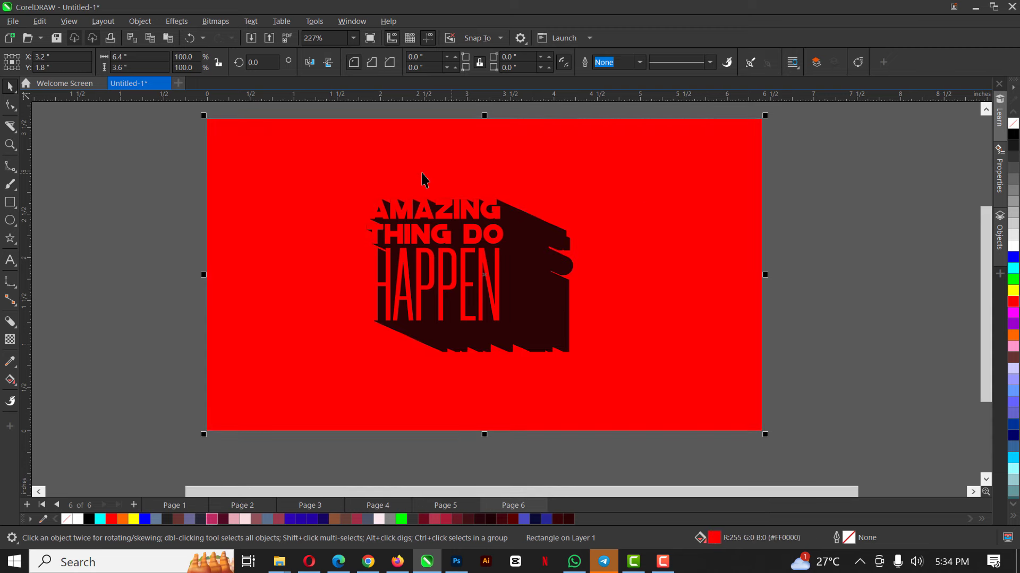
key(g)
click(44, 65)
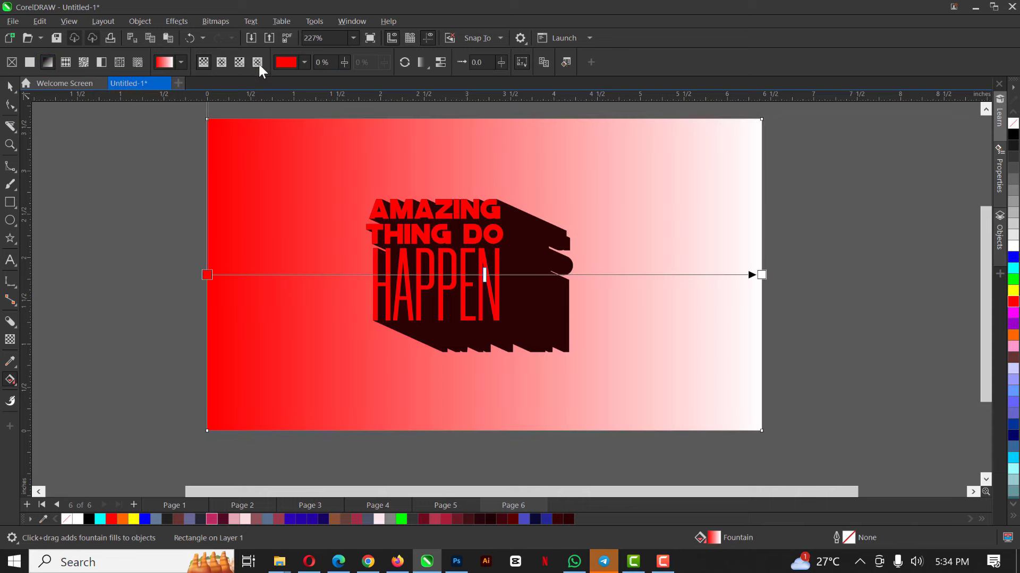
click(218, 68)
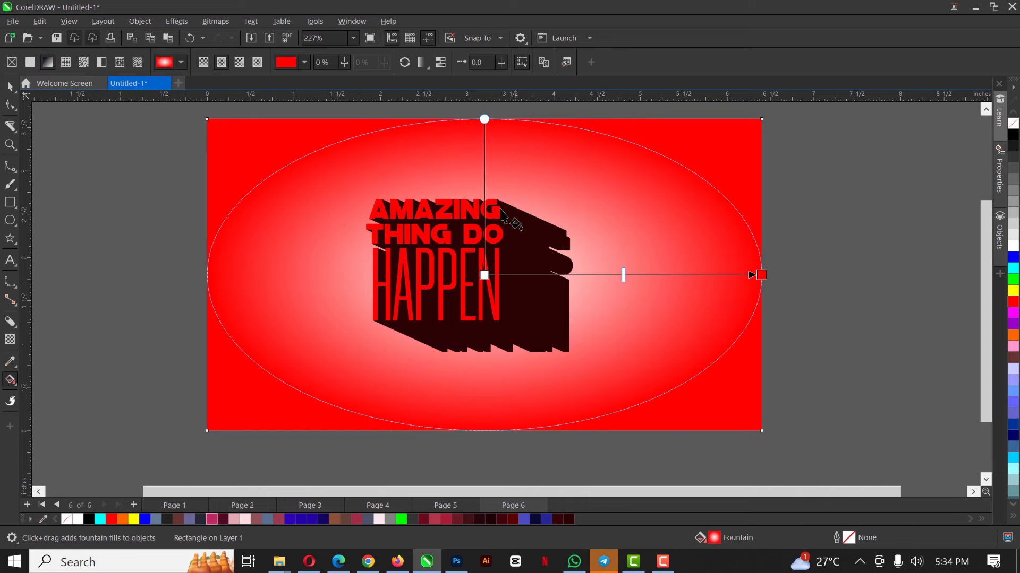
Make the background's elliptical gradient rounder and stretch its red end well beyond the page's right edge
scroll(501, 199, down, 2)
scroll(501, 199, down, 2)
drag(491, 156, 492, 107)
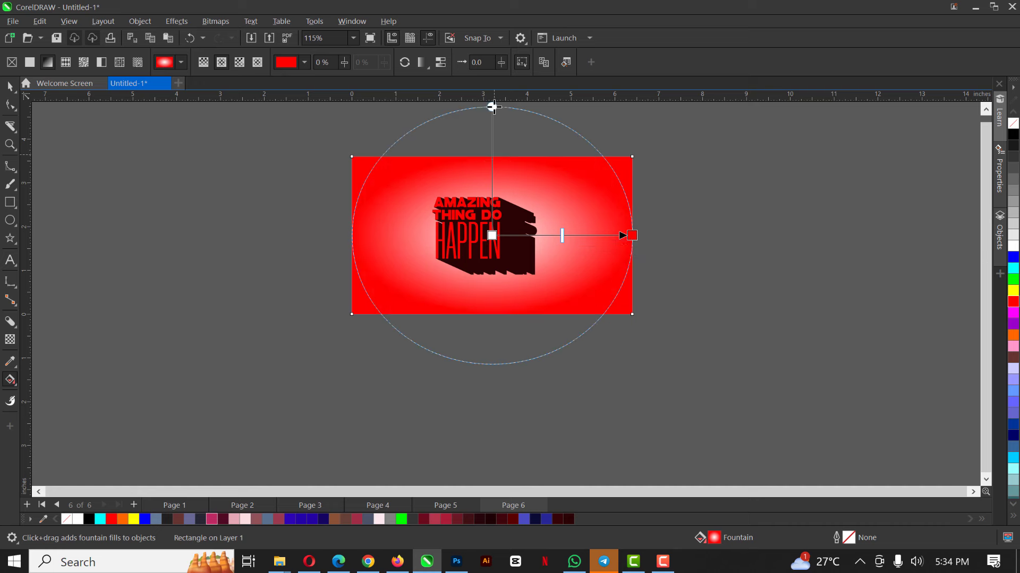
drag(632, 235, 739, 235)
click(566, 375)
key(space)
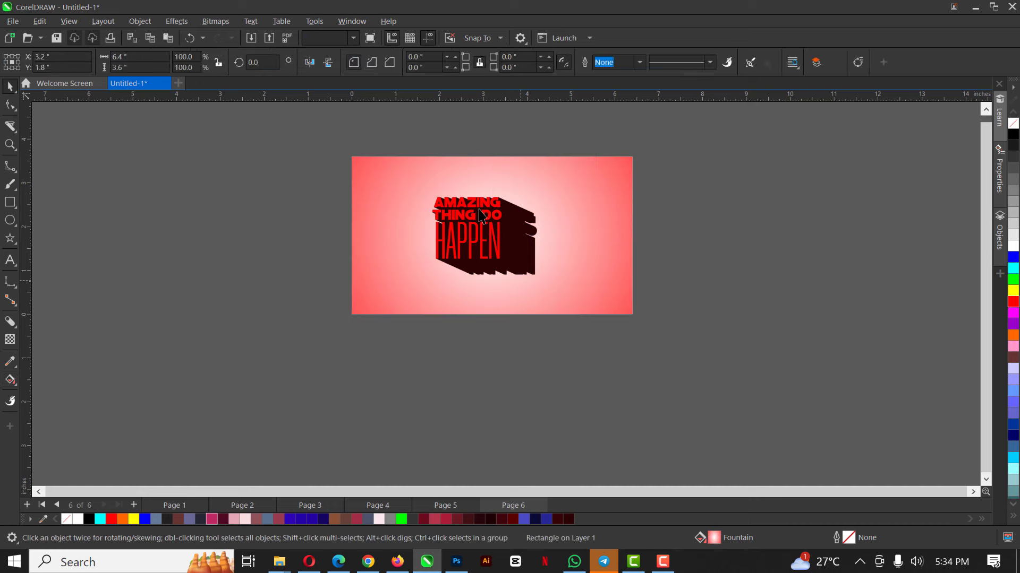
Draw a flat ellipse about 2.04 by 0.21 inches below the lettering, filled black with no outline
scroll(484, 212, up, 5)
scroll(489, 219, up, 3)
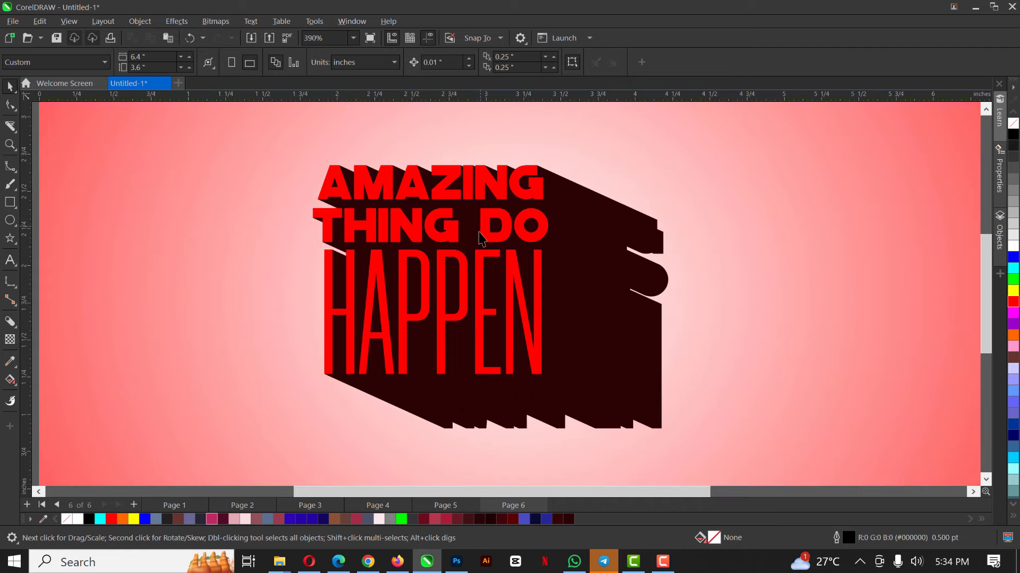
scroll(479, 237, down, 2)
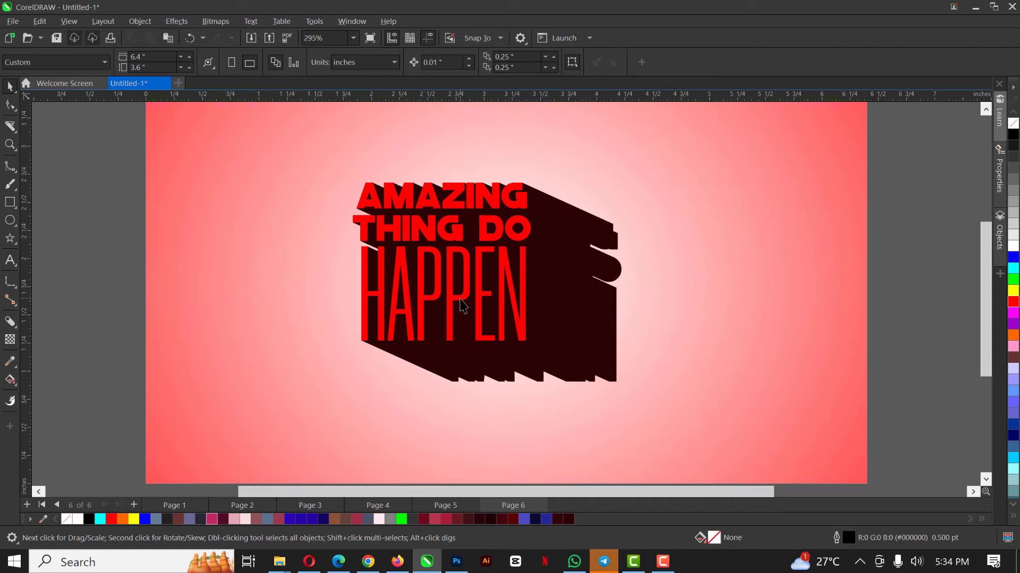
scroll(451, 292, down, 2)
click(499, 271)
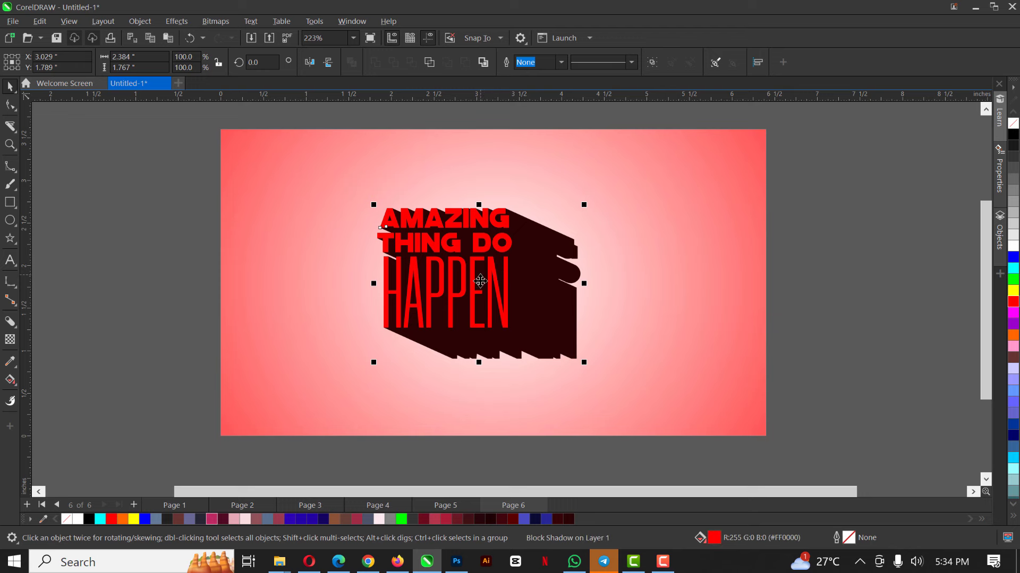
click(11, 220)
scroll(519, 392, up, 1)
drag(412, 387, 616, 411)
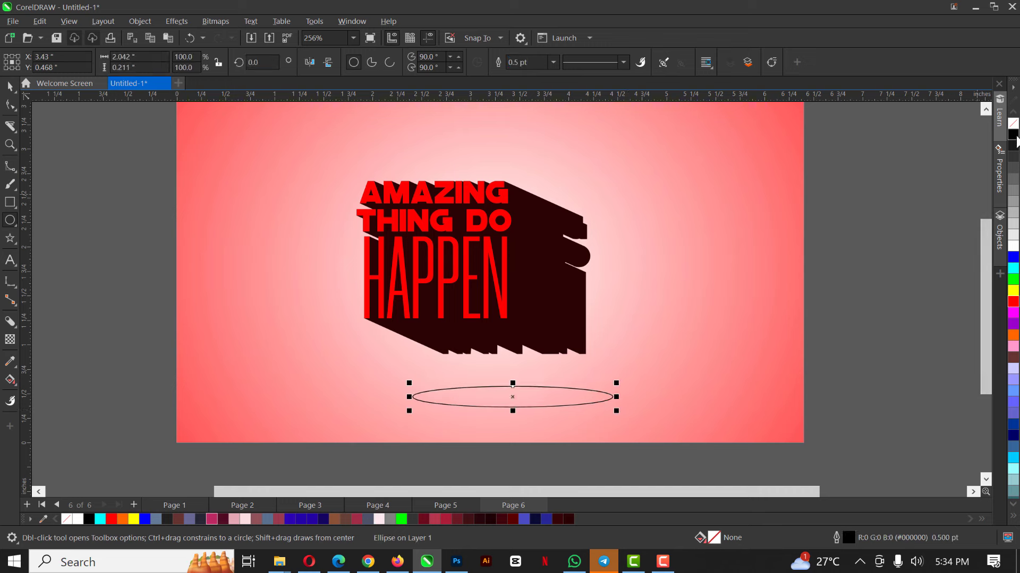
click(1013, 136)
right_click(1013, 123)
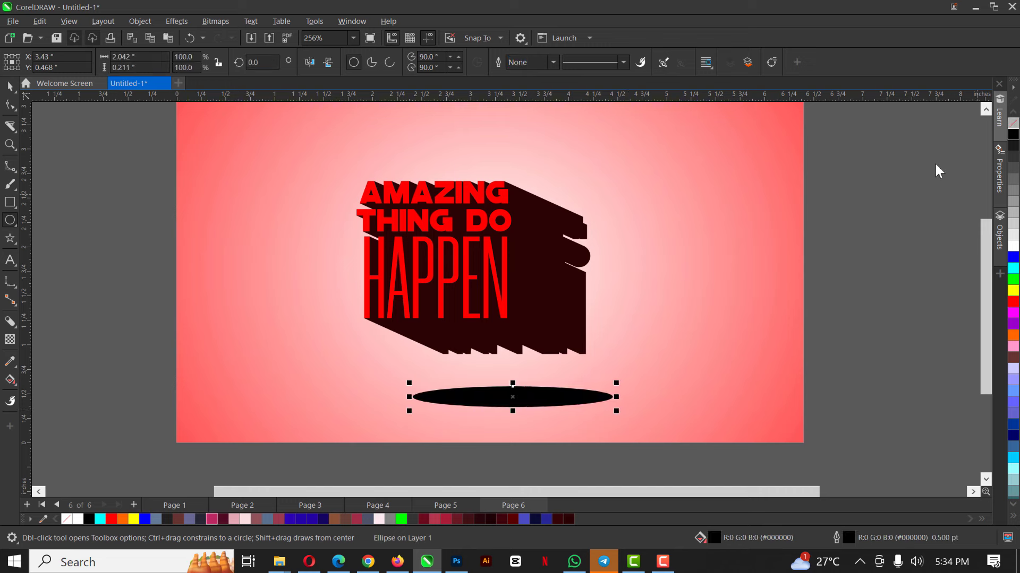
Apply an elliptical fountain transparency to the black ellipse so its edges fade out
click(10, 340)
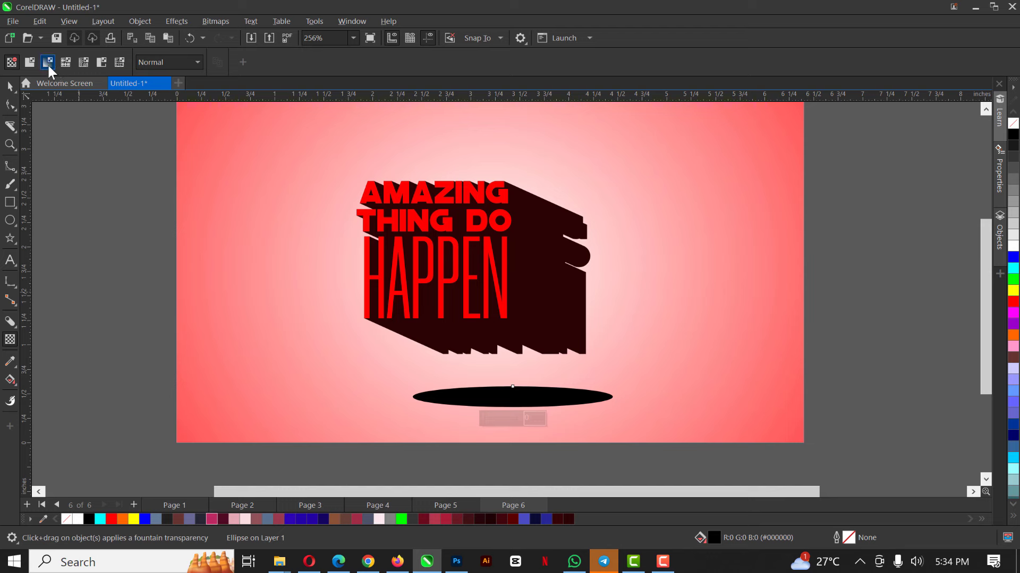
click(49, 63)
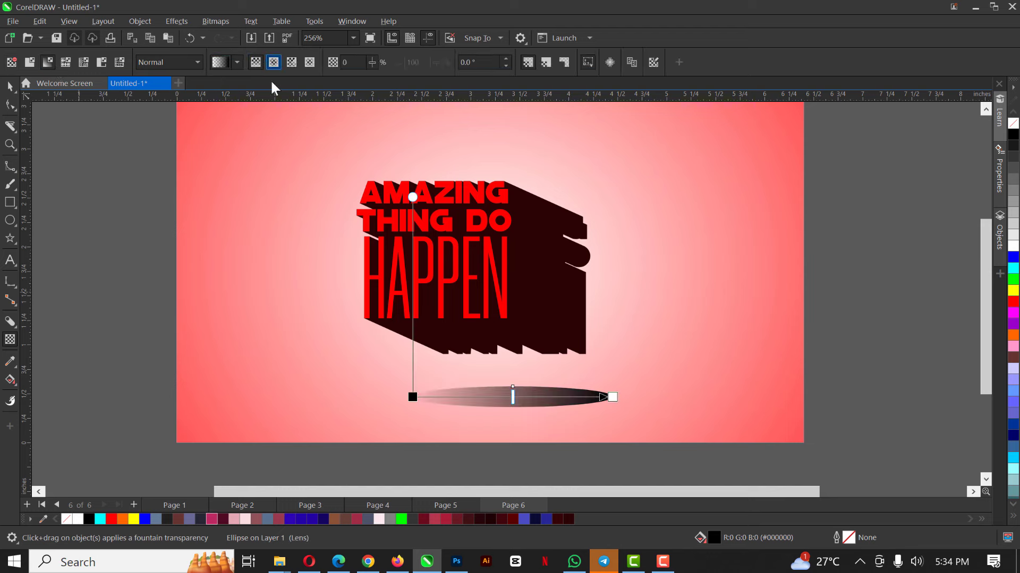
click(273, 62)
Move the faded ellipse closer beneath the lettering and flatten it to about 0.175 inches high
key(space)
drag(542, 393, 521, 383)
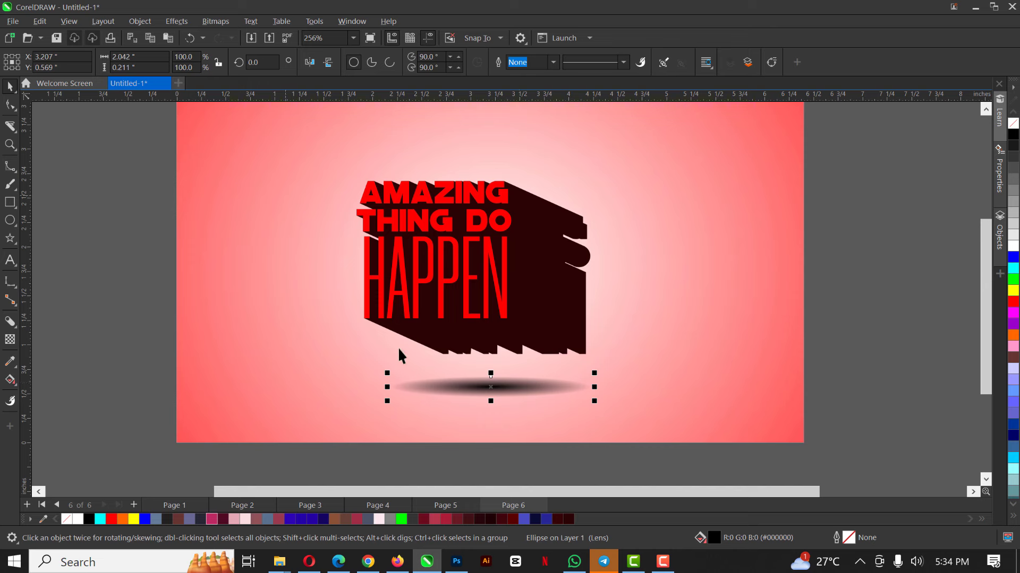
drag(490, 372, 491, 378)
Add a Gaussian Blur with a radius of 6.9 to the ellipse shadow
click(178, 22)
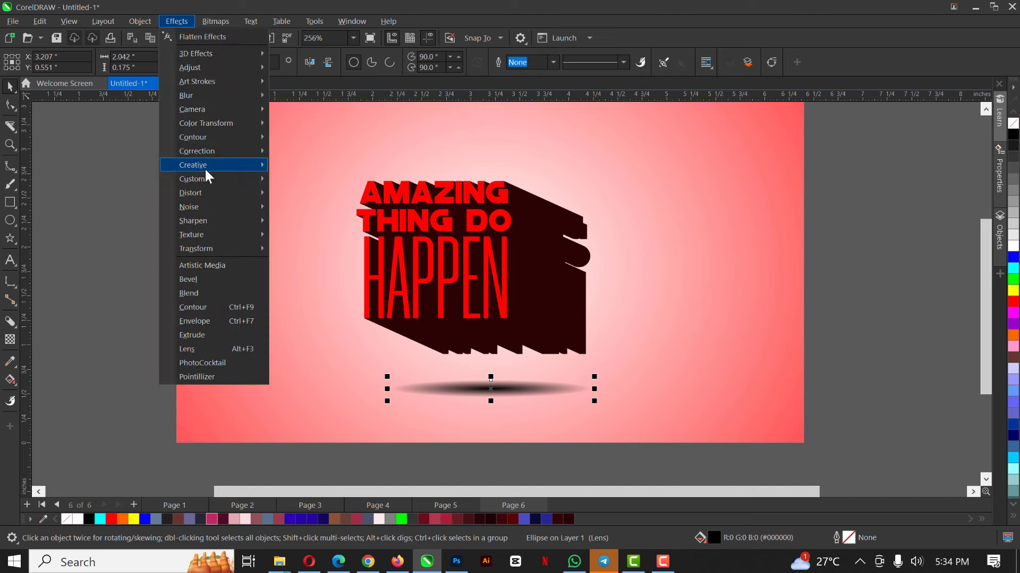
mouse_move(191, 95)
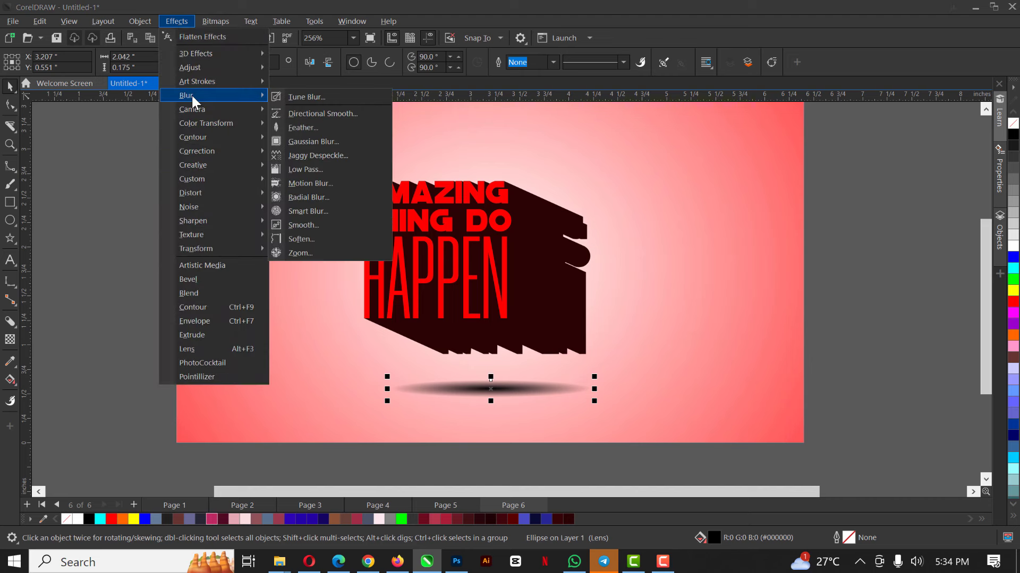
click(313, 144)
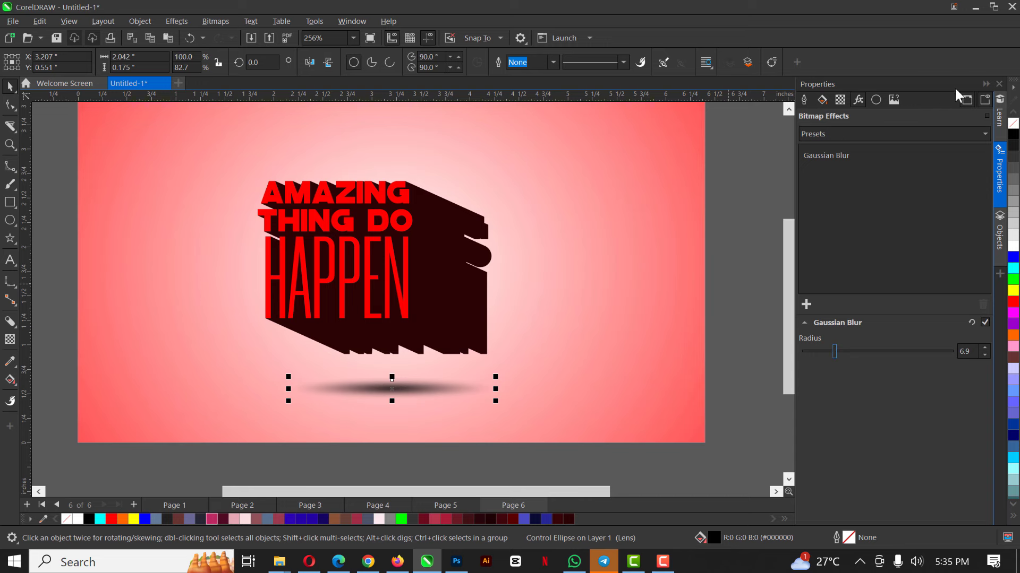
click(998, 84)
click(775, 285)
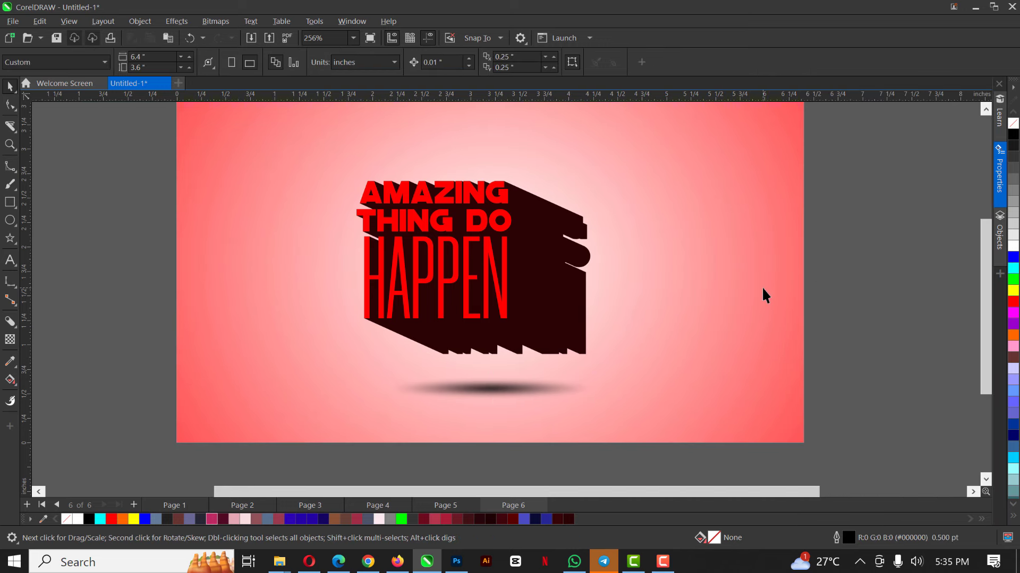
Delete the block-shadowed lettering and its ellipse shadow, and fill the background rectangle with white
drag(147, 154, 684, 422)
key(Delete)
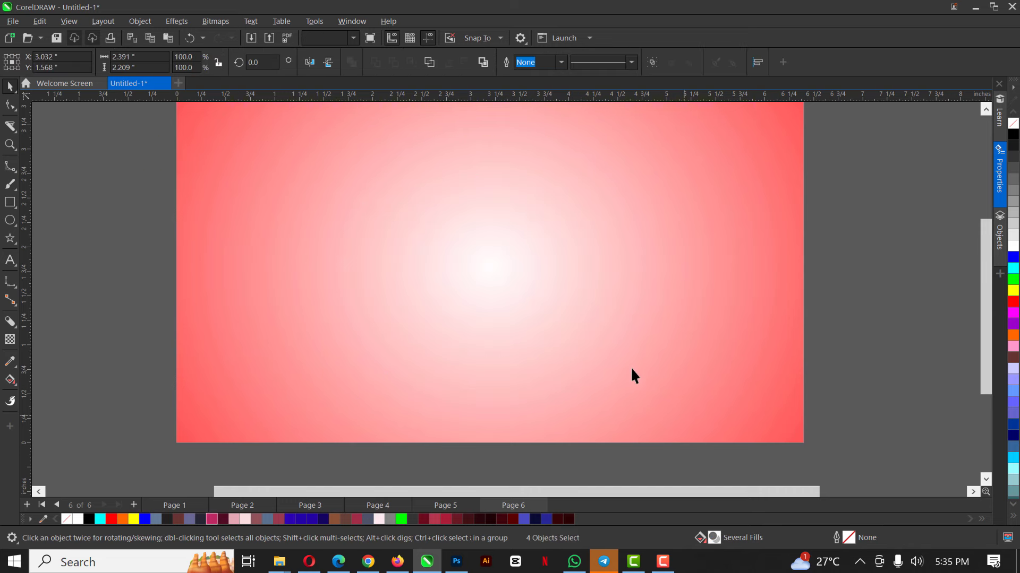
click(621, 342)
click(1013, 247)
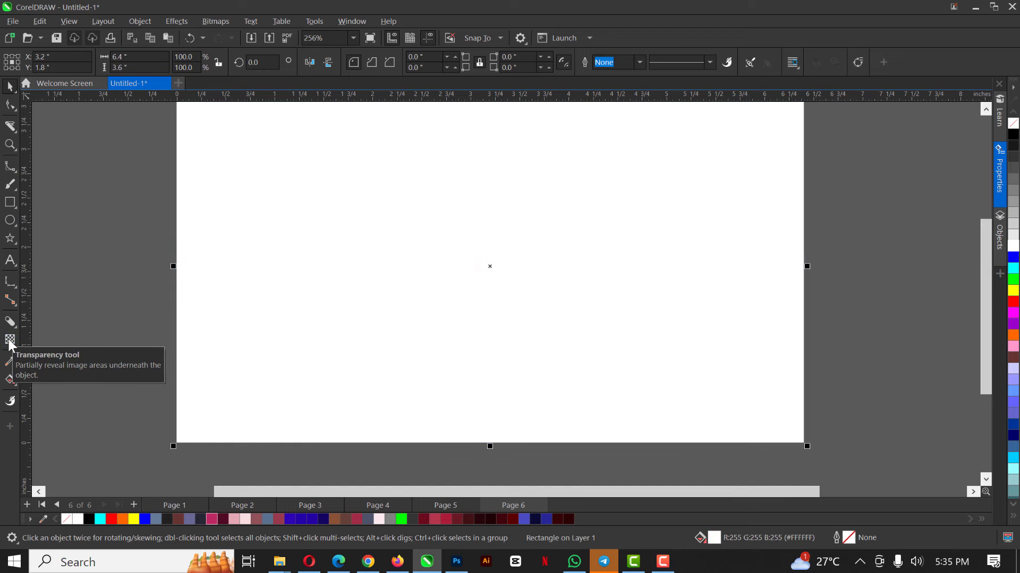
click(9, 343)
click(9, 88)
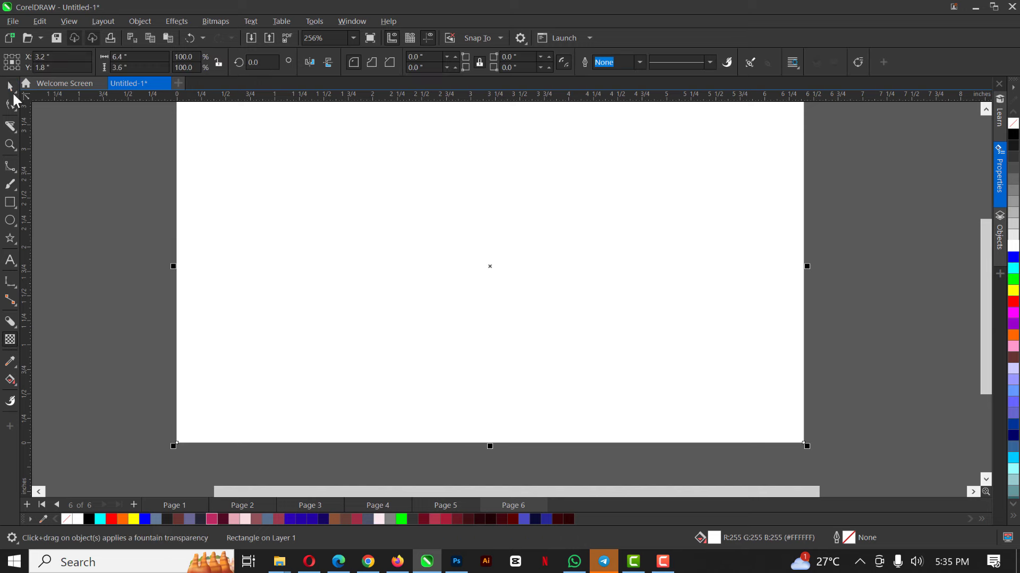
Go to Page 2 and select the portrait of the woman wearing glasses
click(10, 104)
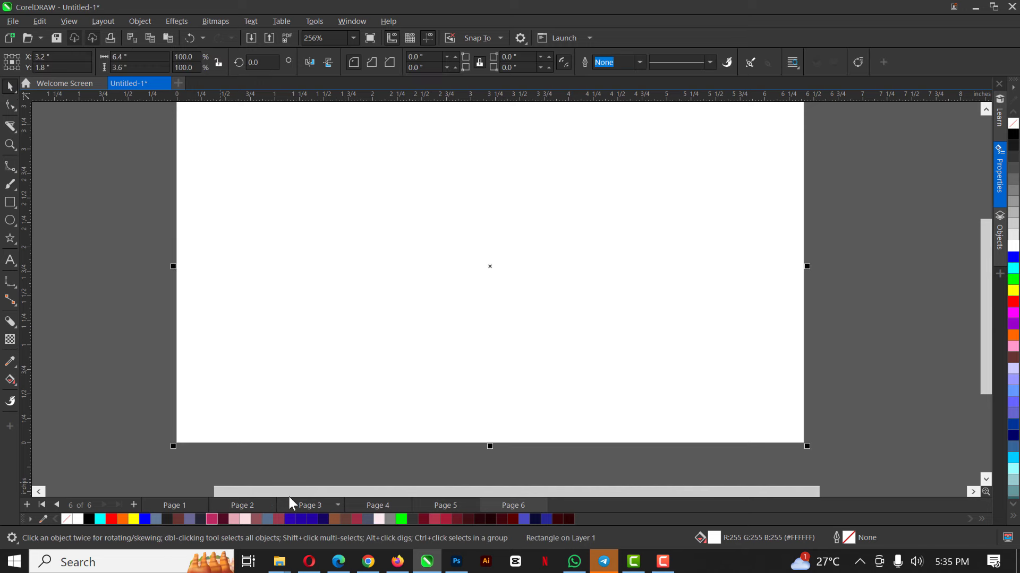
click(251, 500)
click(351, 236)
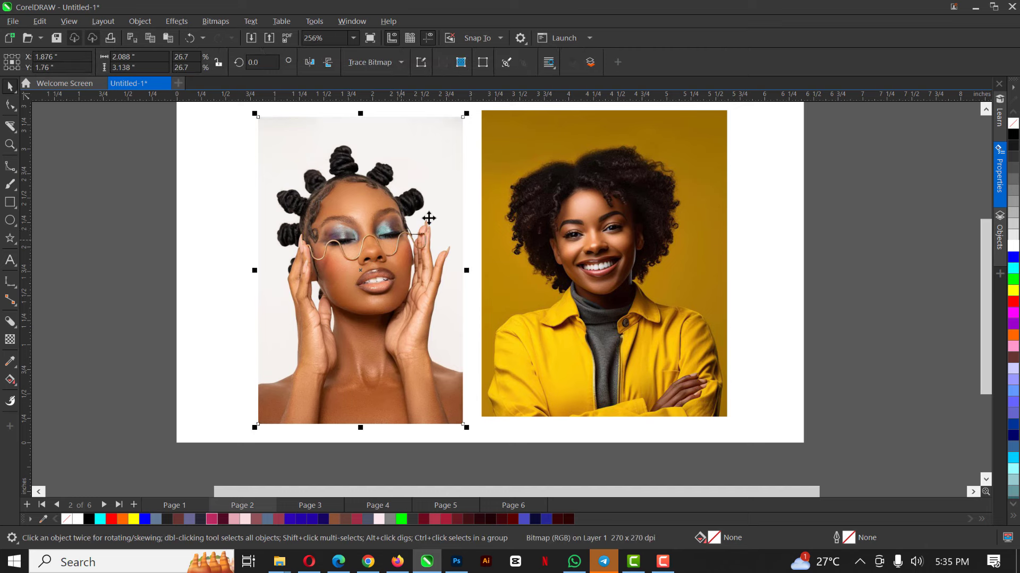
Try a uniform transparency on the glasses portrait, lowering it to 13 and then raising it until the photo is very faint
click(10, 340)
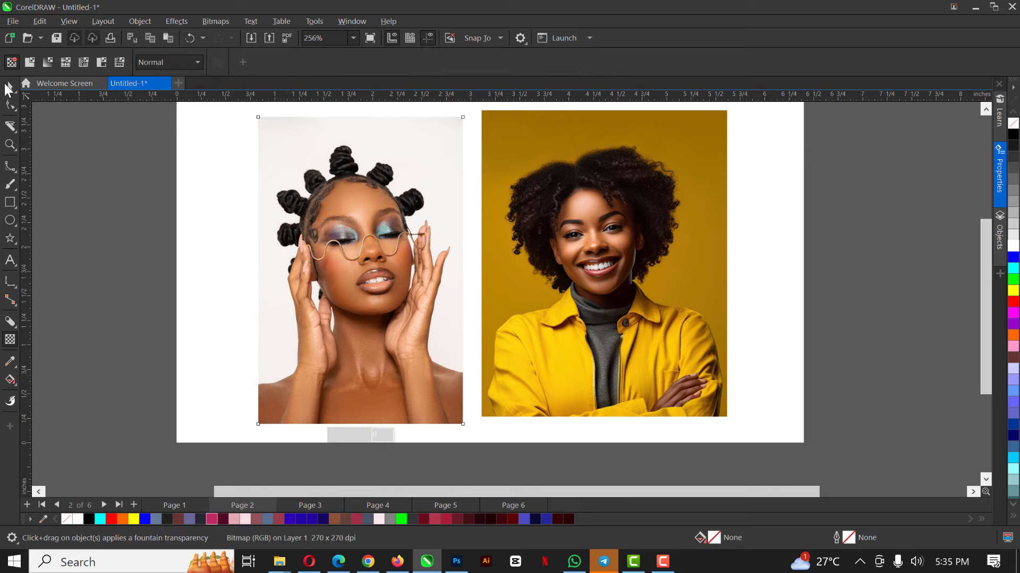
click(30, 62)
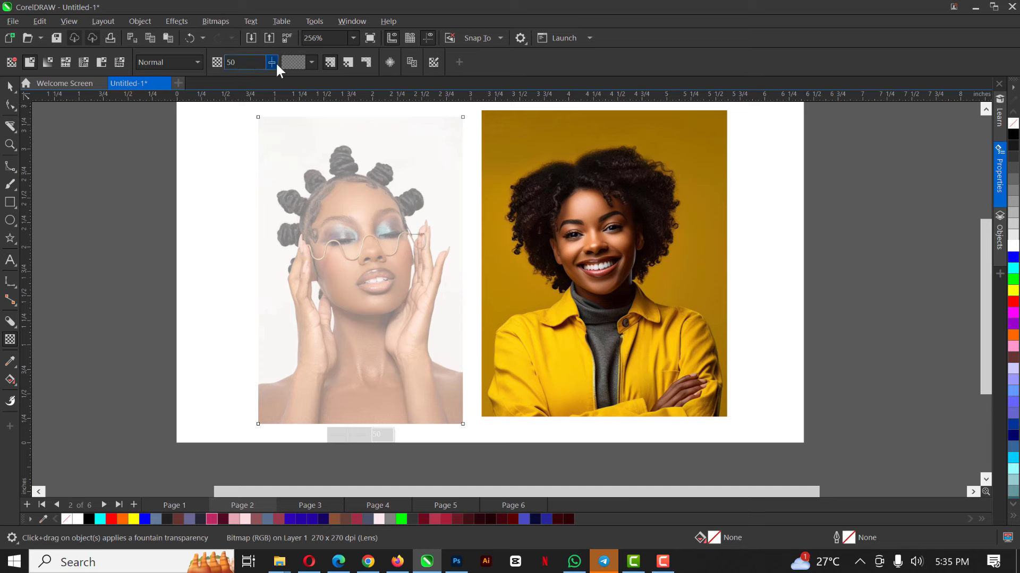
click(271, 60)
drag(285, 63, 234, 61)
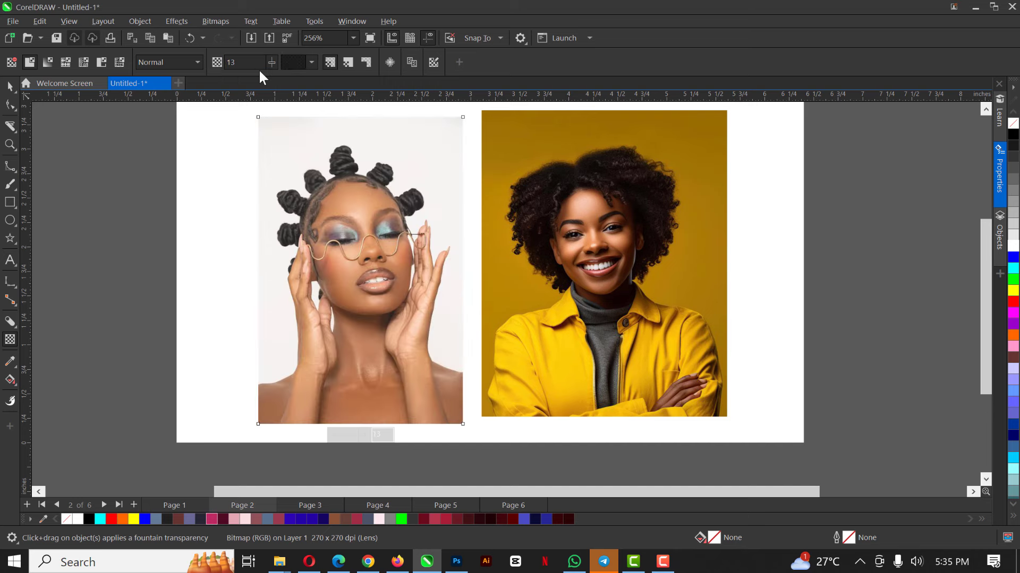
drag(272, 62, 242, 59)
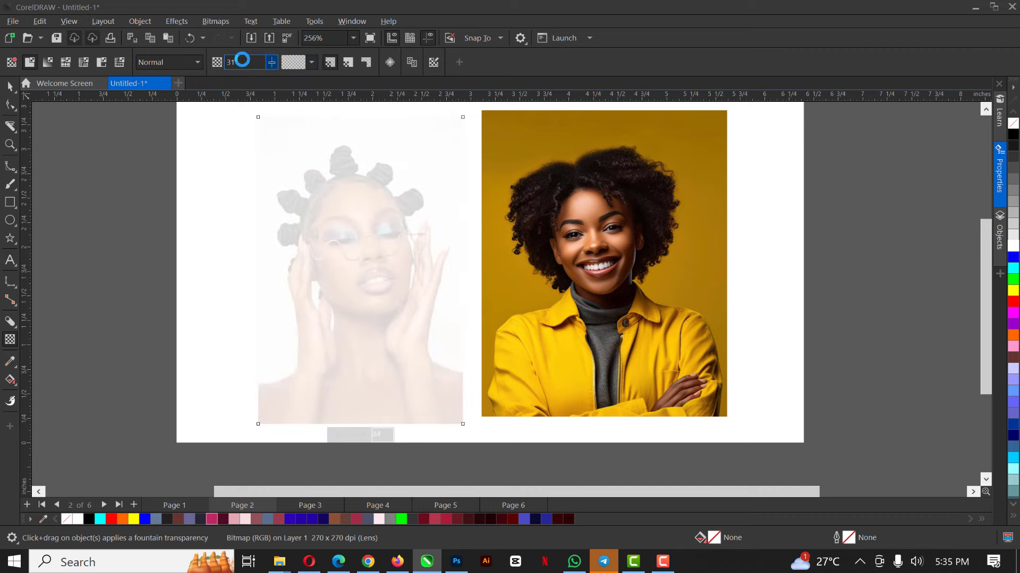
Undo the transparency changes on the glasses portrait
click(9, 88)
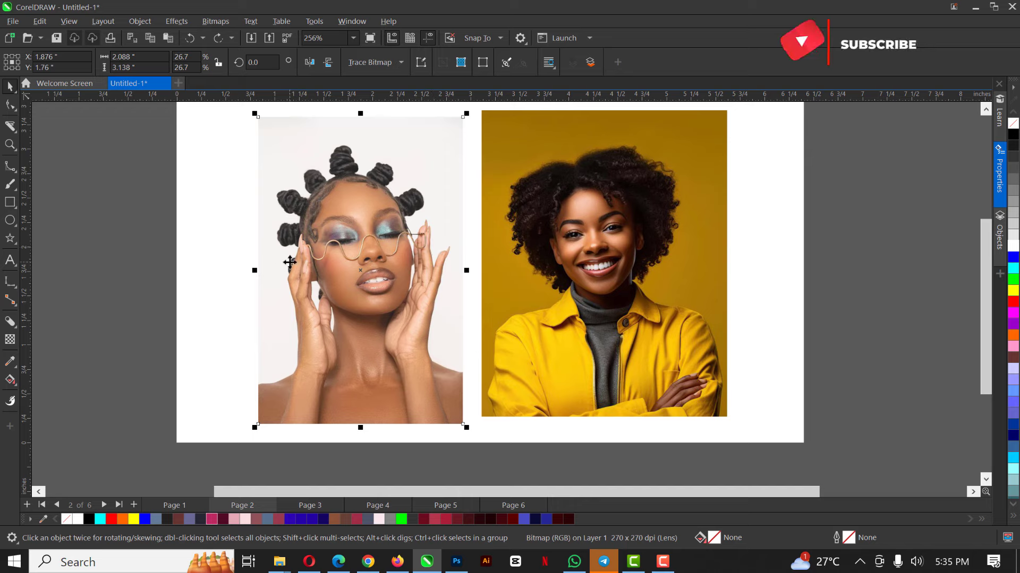
key(ctrl+z)
key(ctrl+z)
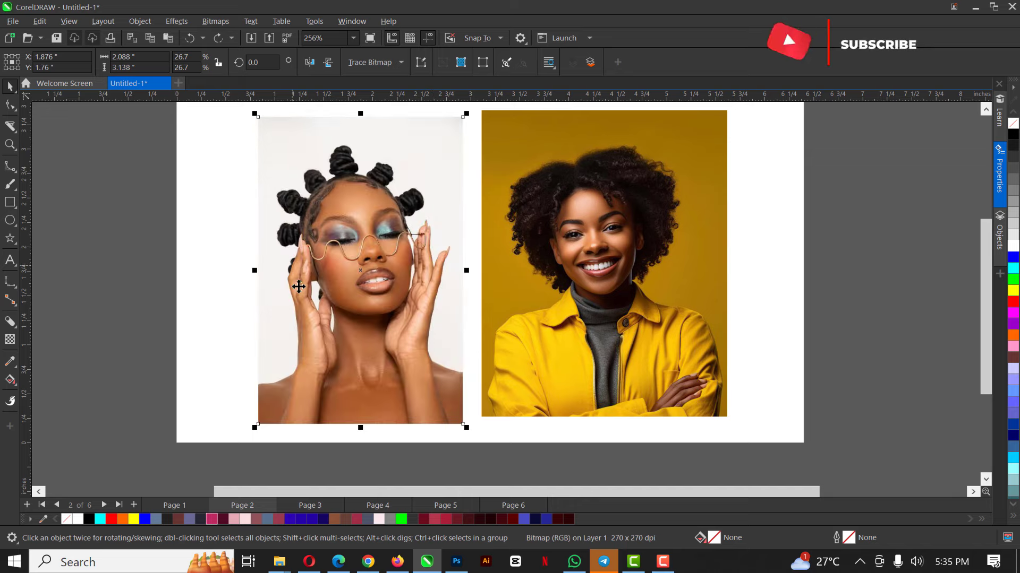
click(10, 363)
click(57, 360)
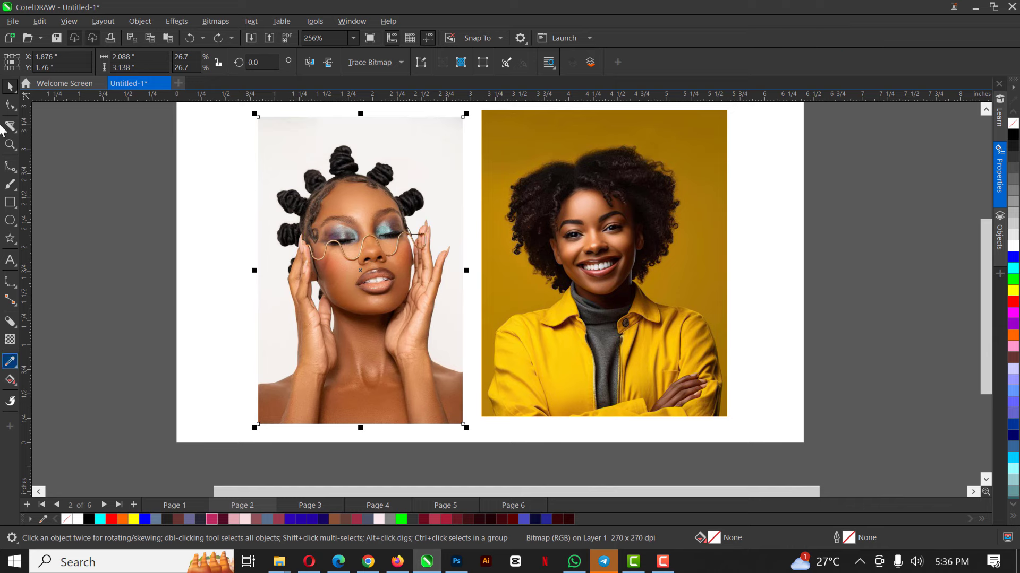
click(11, 87)
click(340, 223)
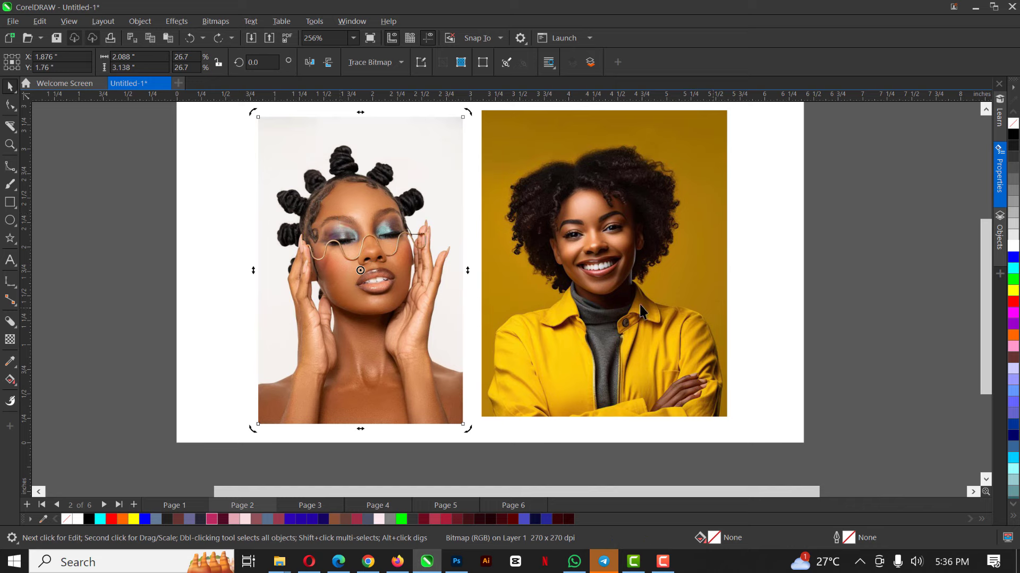
Draw a square about 0.277 inches wide beside the page, with a second one of the same size directly beneath it
click(10, 202)
mouse_move(848, 220)
mouse_down()
mouse_move(883, 255)
mouse_move(876, 247)
mouse_move(863, 270)
mouse_up()
key(space)
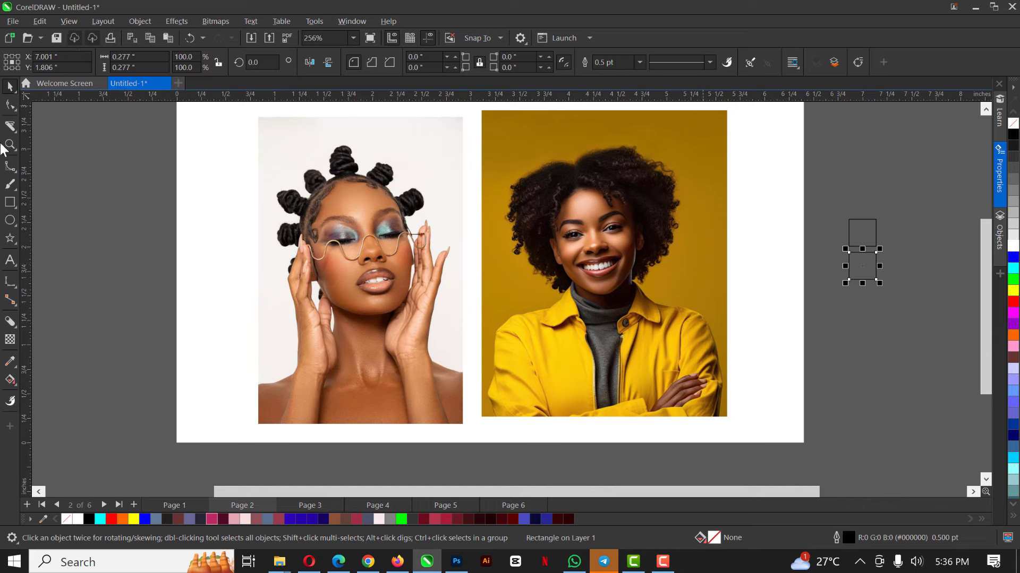
Sample the ochre colour from the yellow jacket with the Color Eyedropper and fill the upper square with it
click(11, 361)
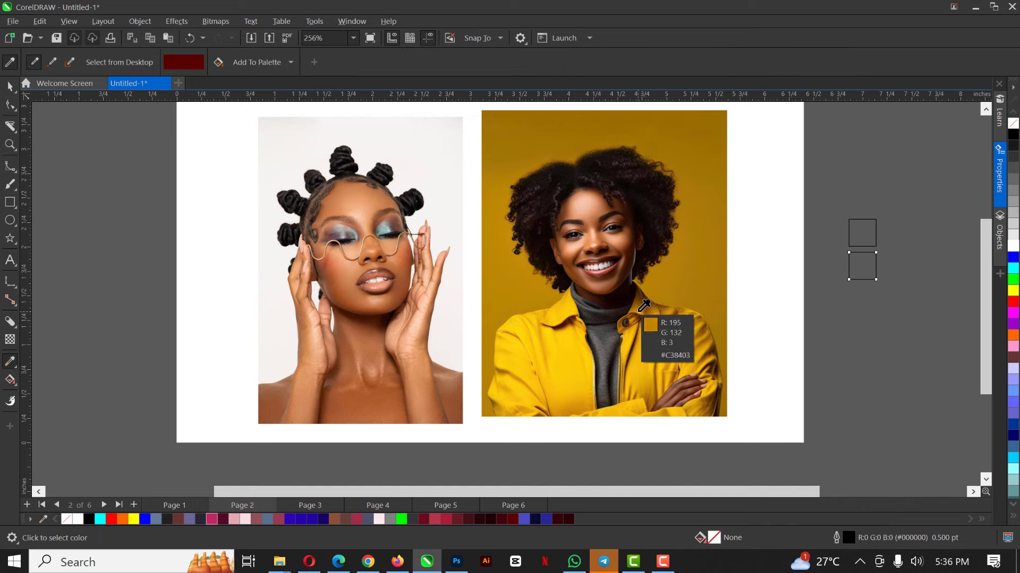
click(640, 310)
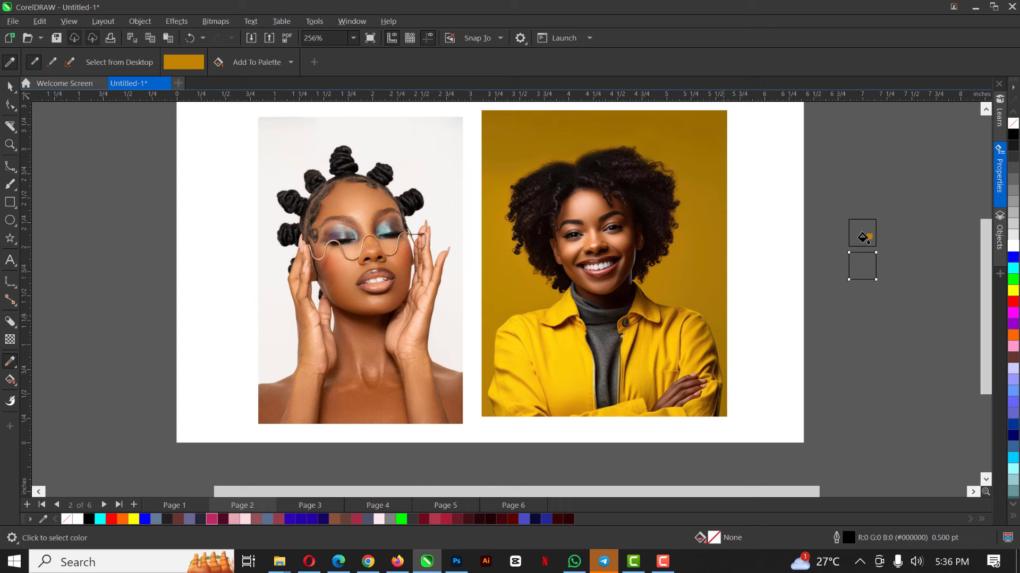
click(863, 238)
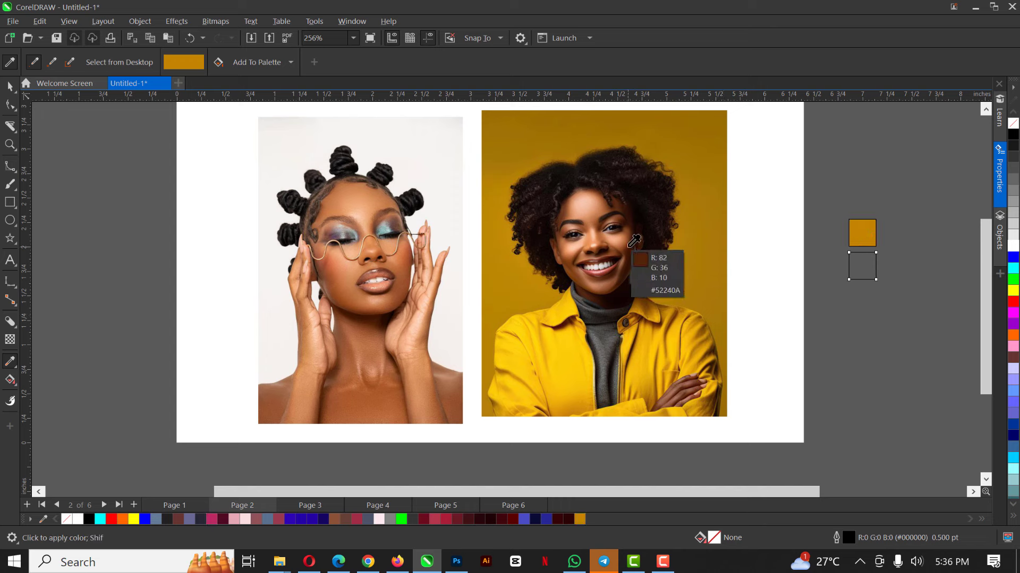
click(861, 265)
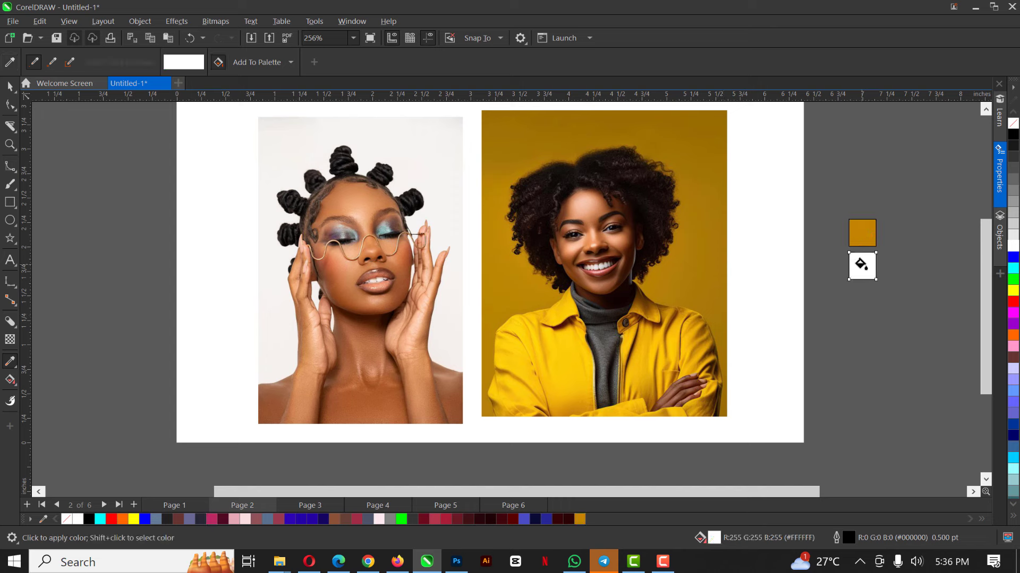
key(ctrl+z)
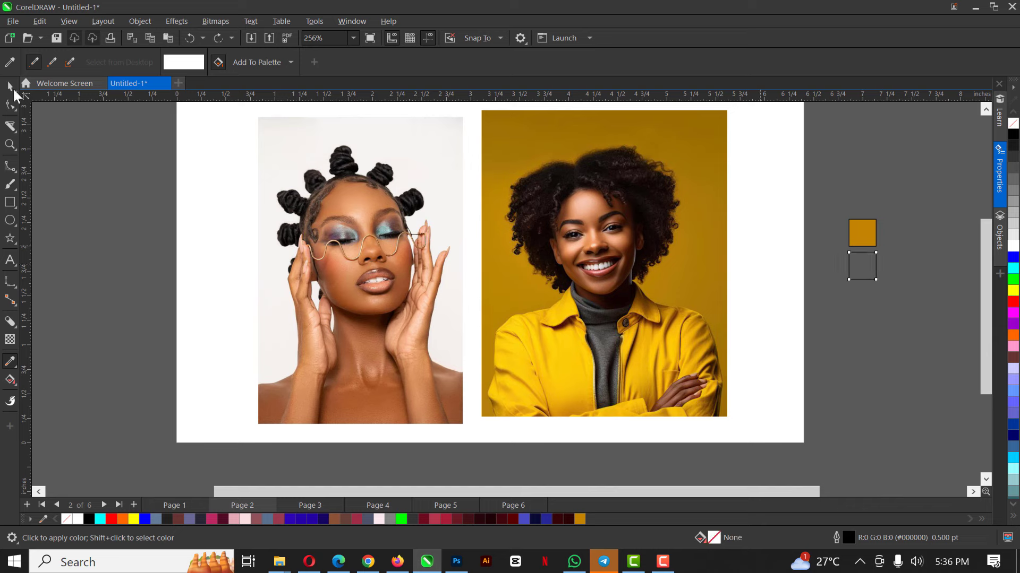
click(10, 379)
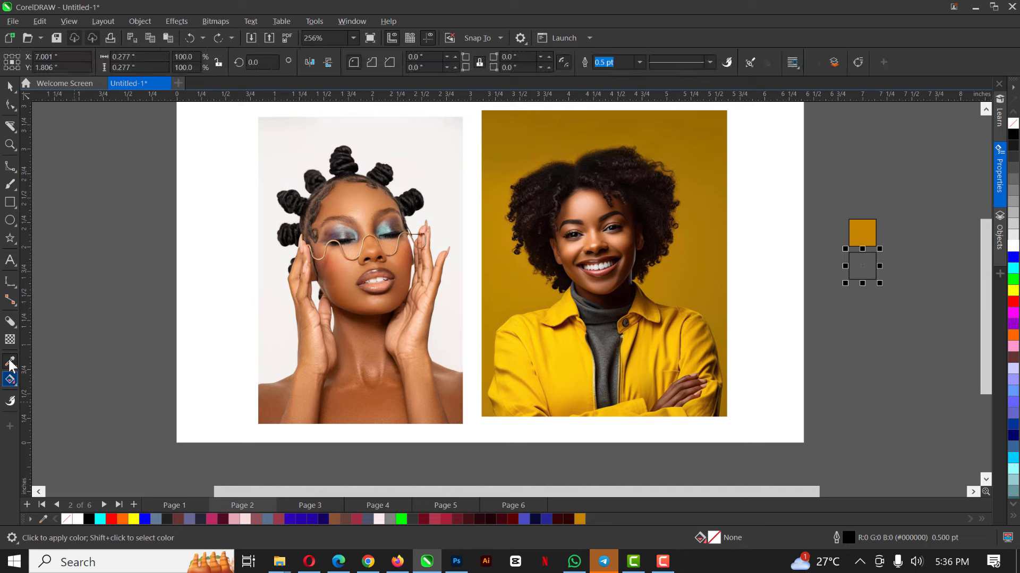
Sample the brown skin tone from the smiling woman's cheek with the Color Eyedropper and fill the lower square with it
click(10, 364)
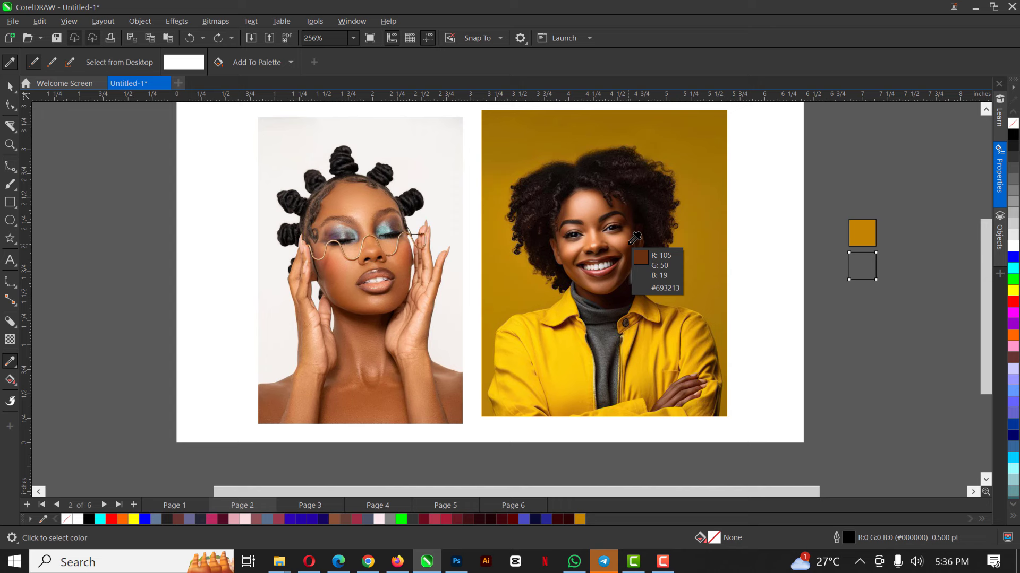
click(630, 243)
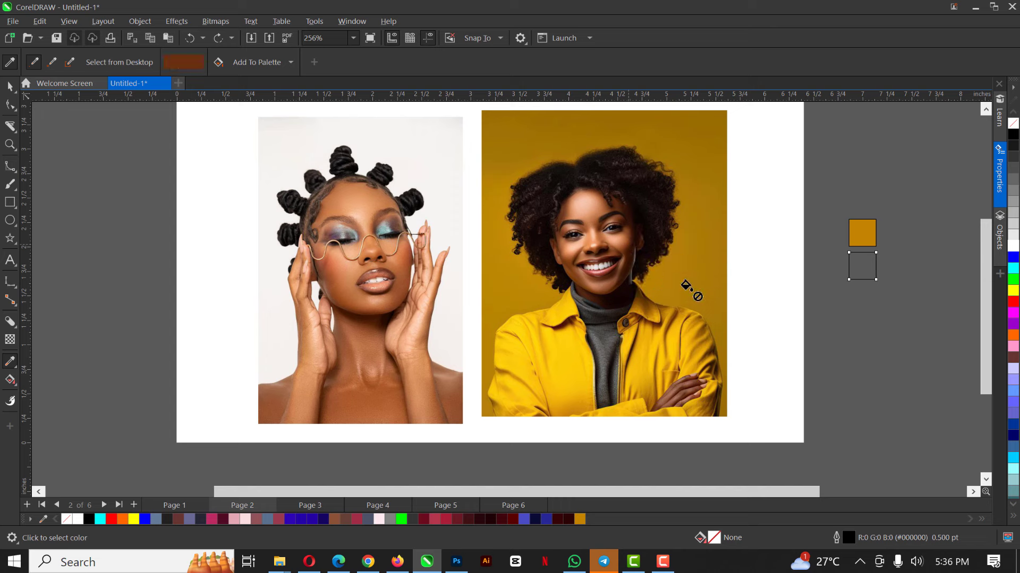
click(860, 268)
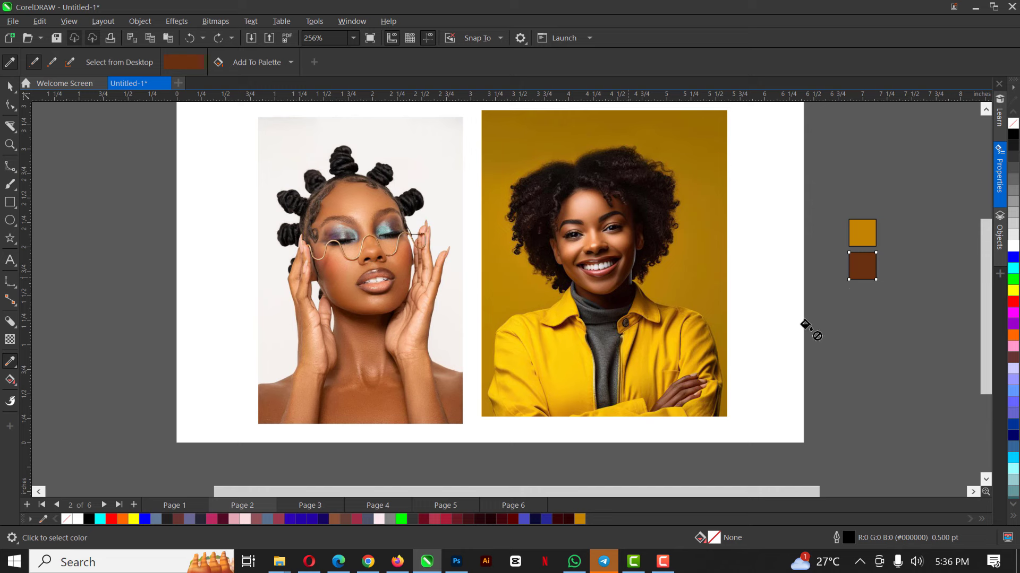
key(Escape)
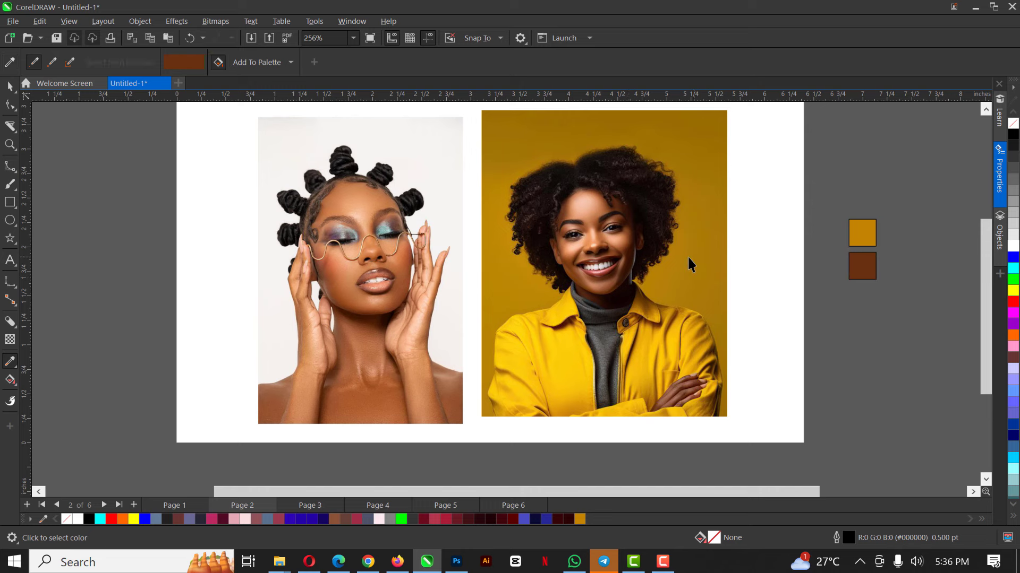
key(space)
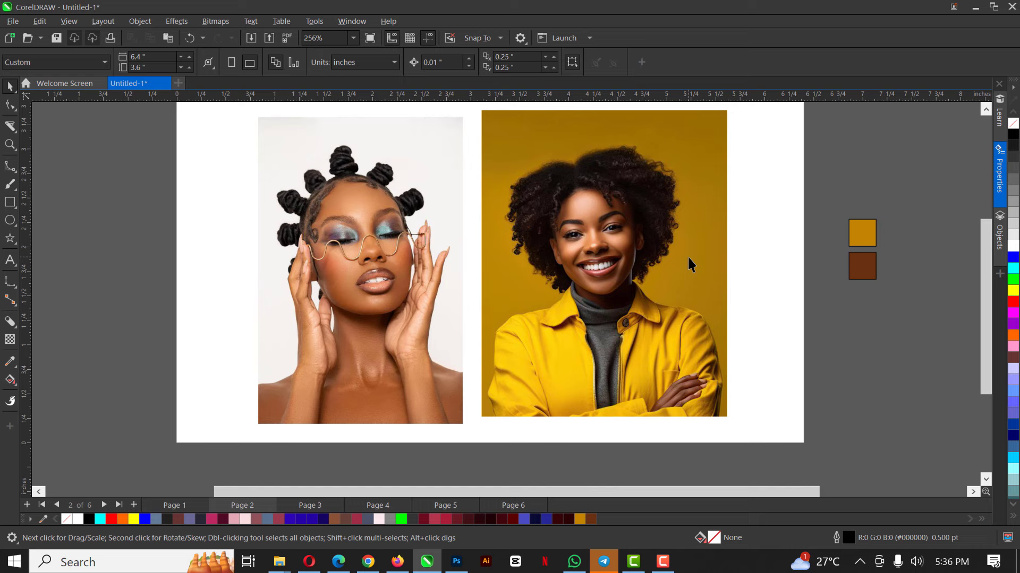
On Page 6, draw a rectangle about 2.997 by 1.277 inches in the middle of the page and fill it with red
click(446, 210)
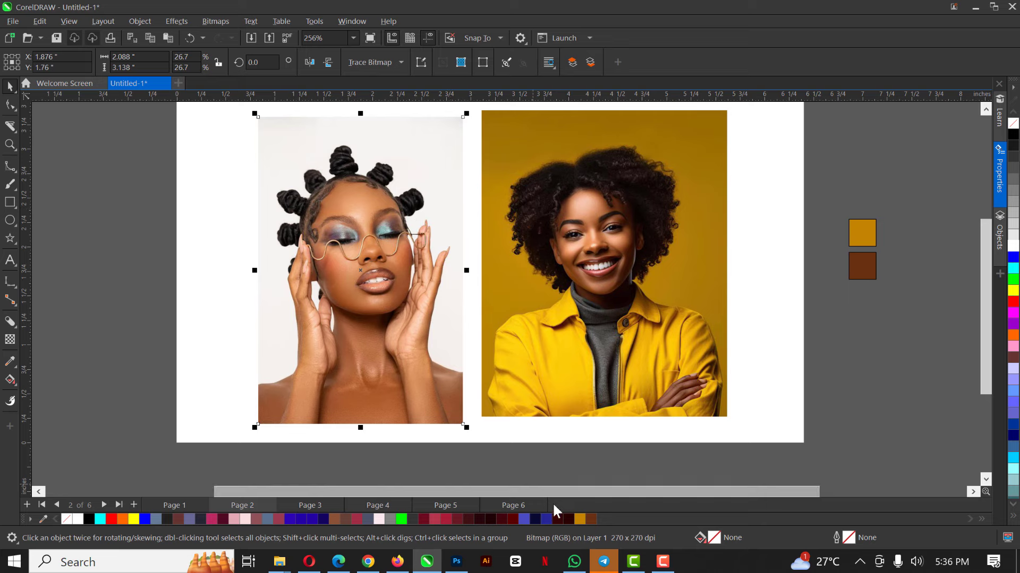
click(513, 505)
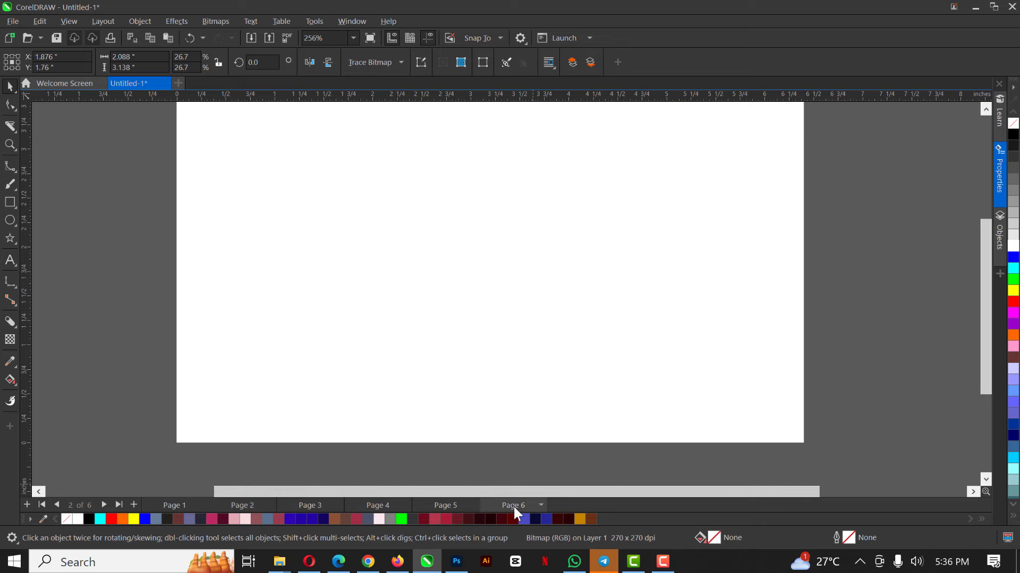
click(13, 379)
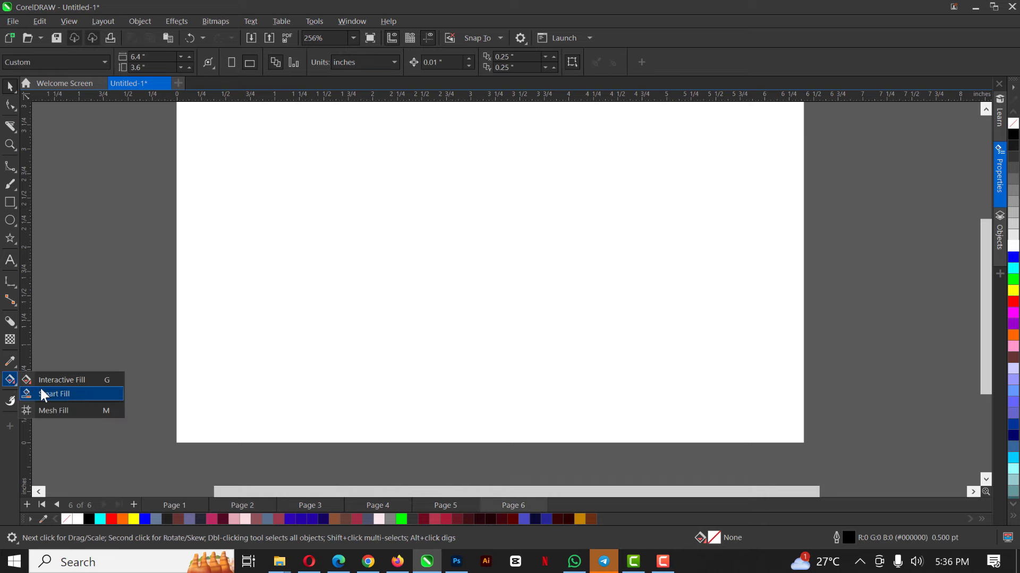
click(68, 380)
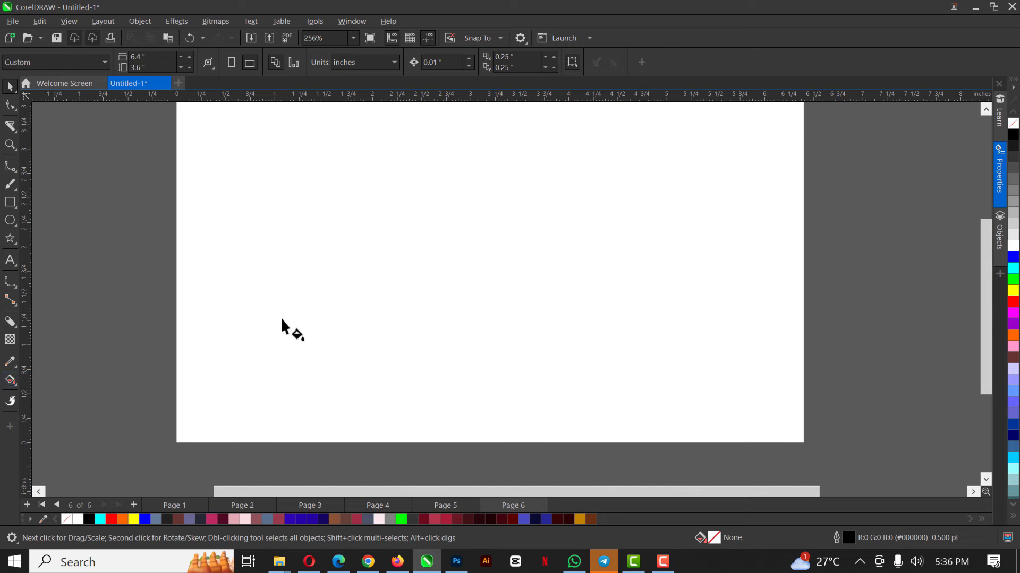
click(10, 205)
mouse_move(309, 203)
mouse_down()
mouse_move(431, 292)
mouse_move(602, 328)
mouse_up()
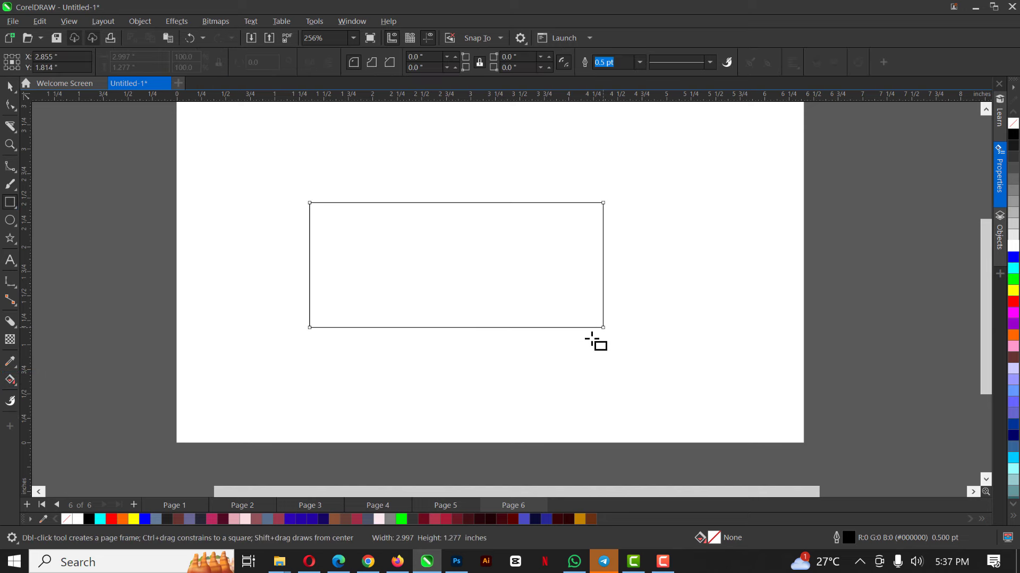
click(1014, 303)
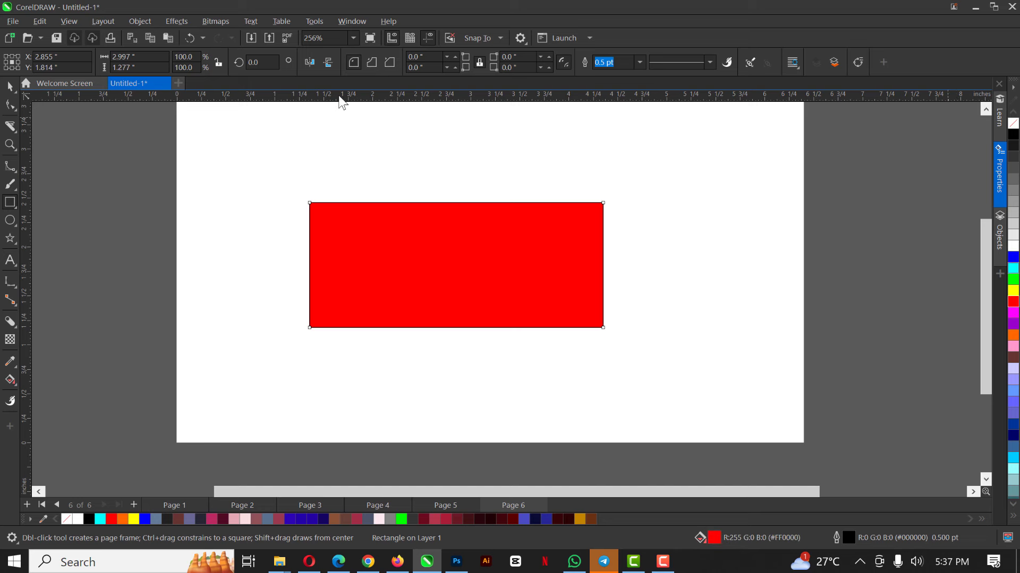
Apply a linear fountain fill across the rectangle's width with Interactive Fill, running from red to yellow
click(10, 381)
click(61, 381)
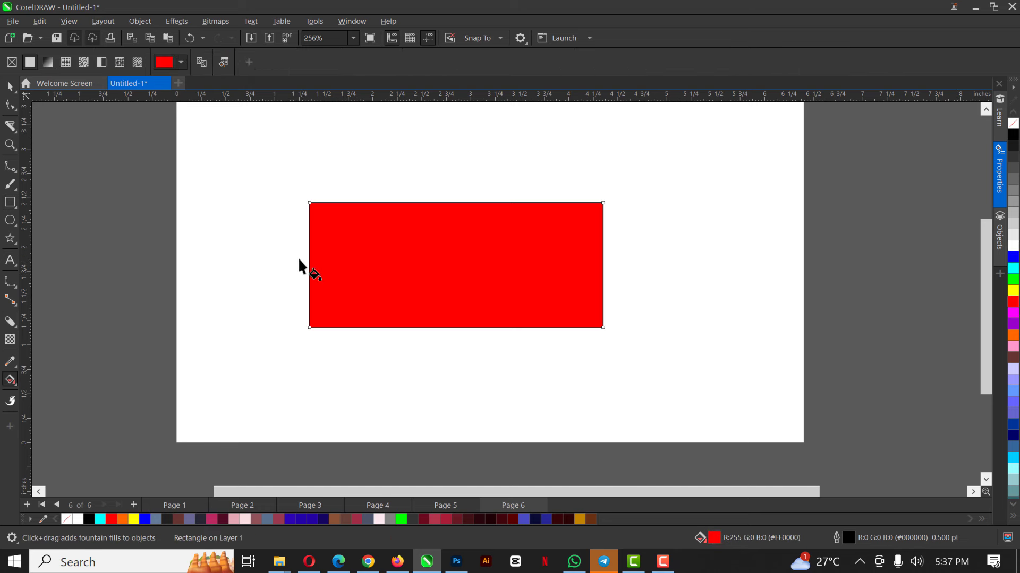
drag(314, 250, 602, 265)
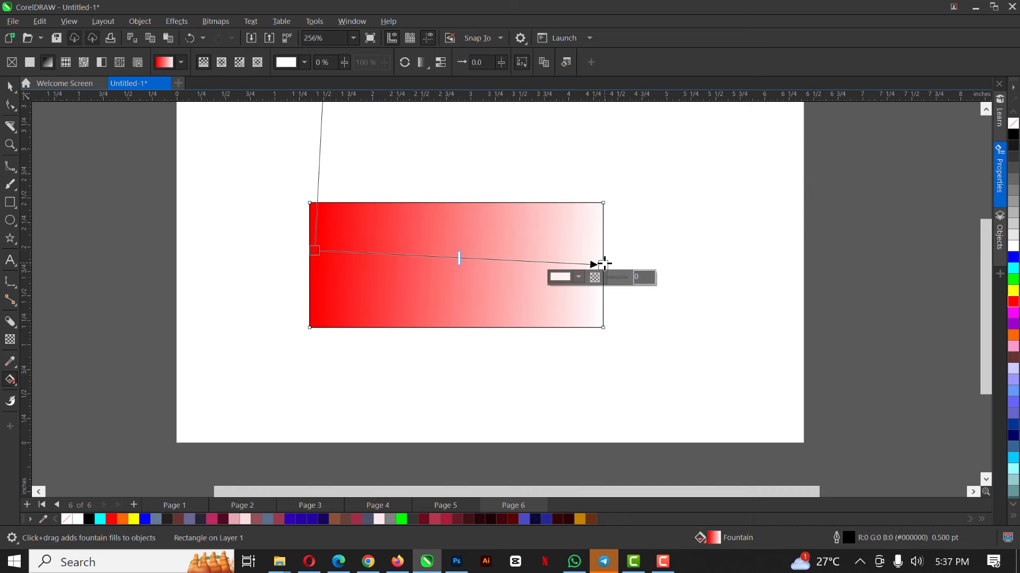
drag(1013, 291, 604, 265)
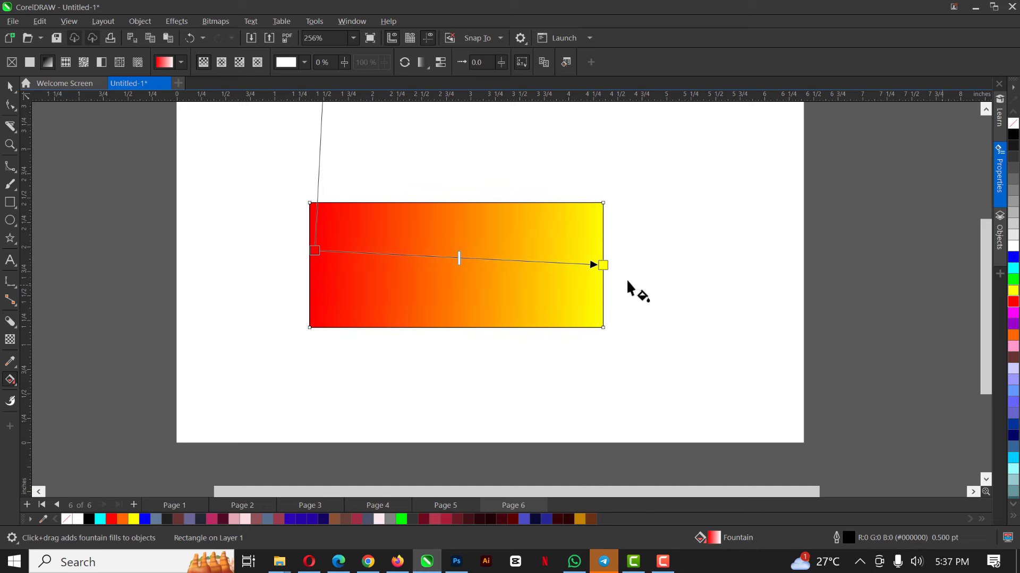
Recolour the gradient from blue to cyan and move its start point to the middle of the rectangle's edge so it runs horizontally
click(314, 250)
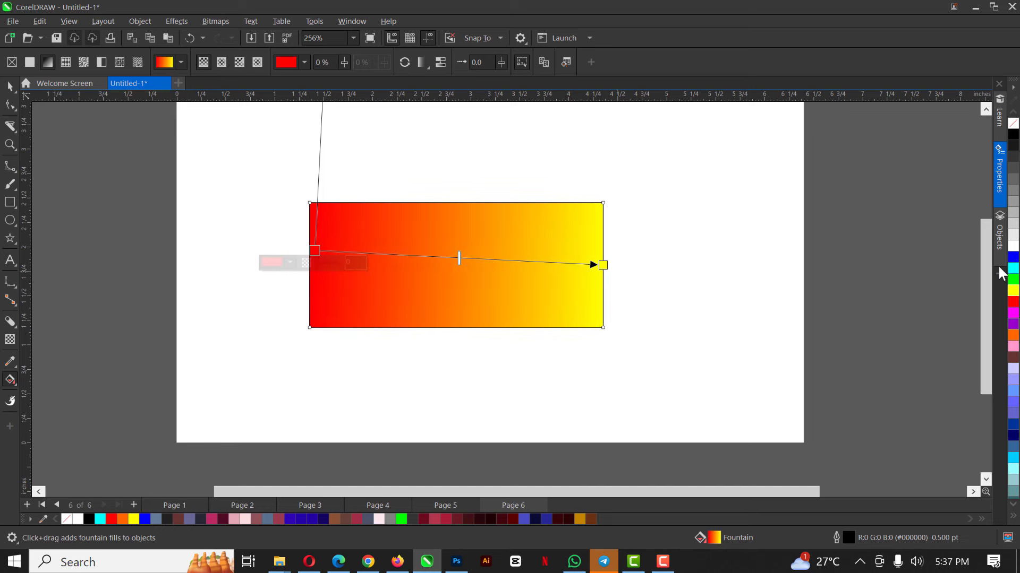
click(1013, 257)
click(603, 265)
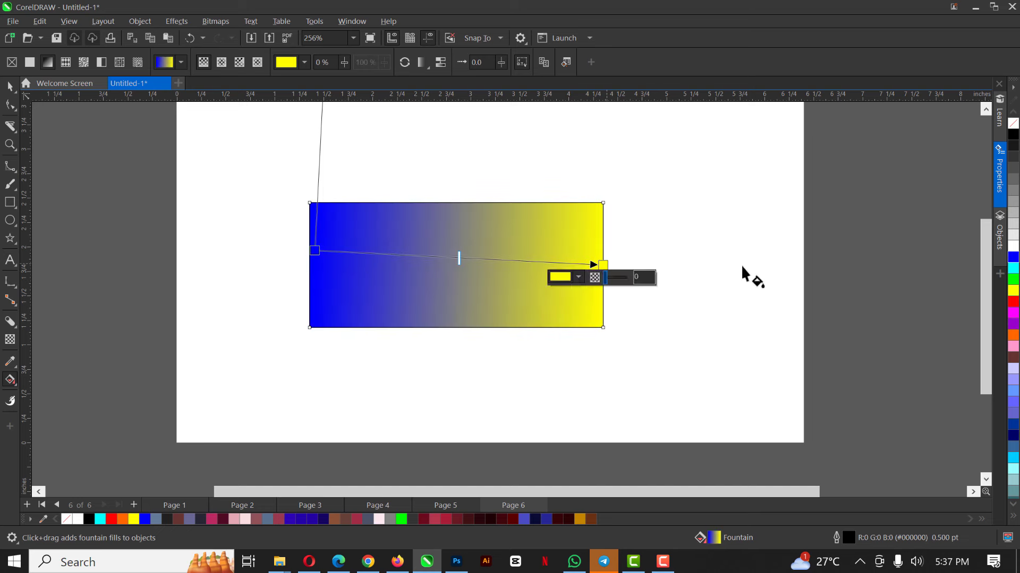
click(1013, 268)
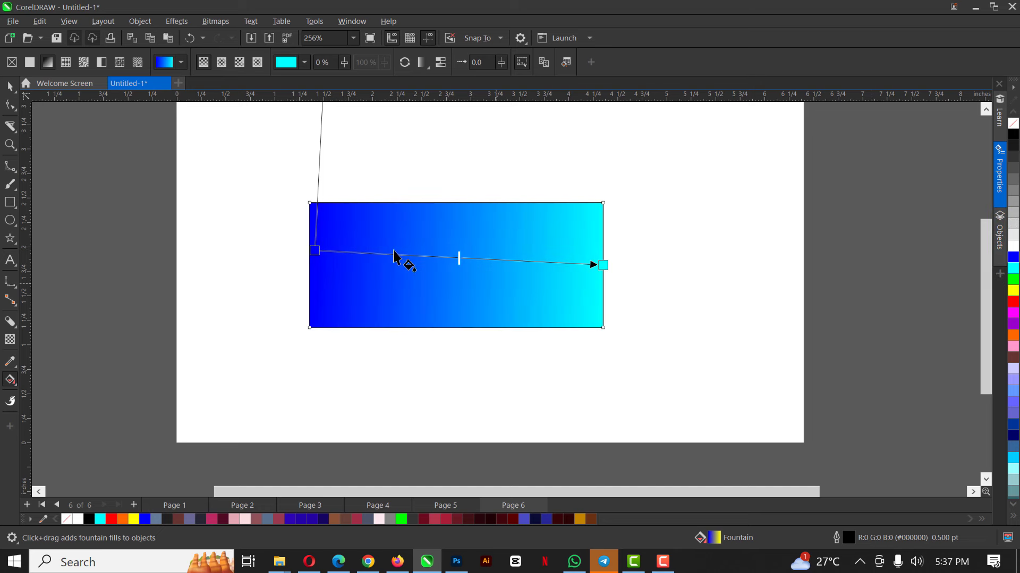
drag(314, 250, 310, 265)
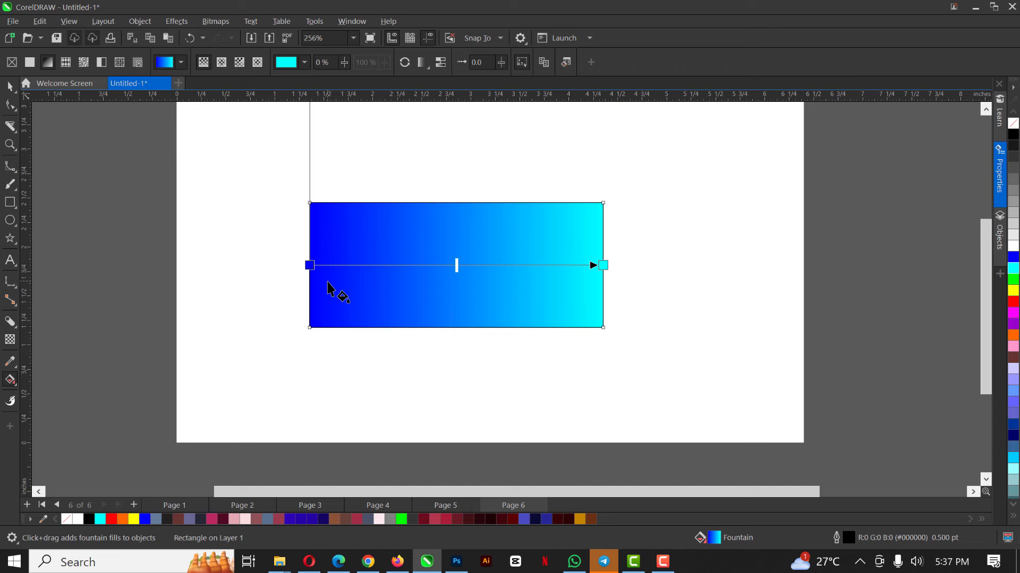
Remove the gradient rectangle's outline and return to the Interactive Fill tool
key(space)
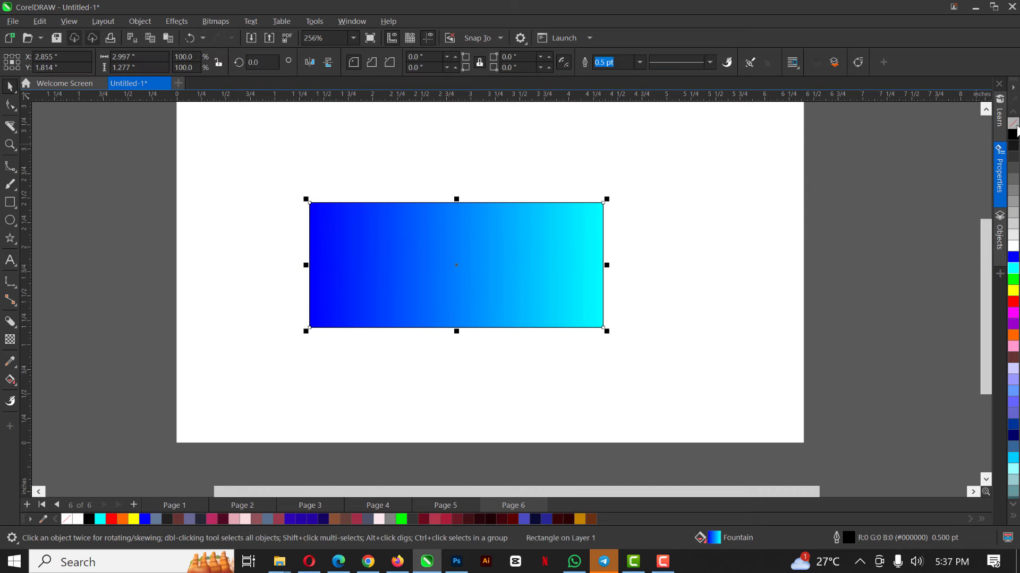
right_click(1014, 125)
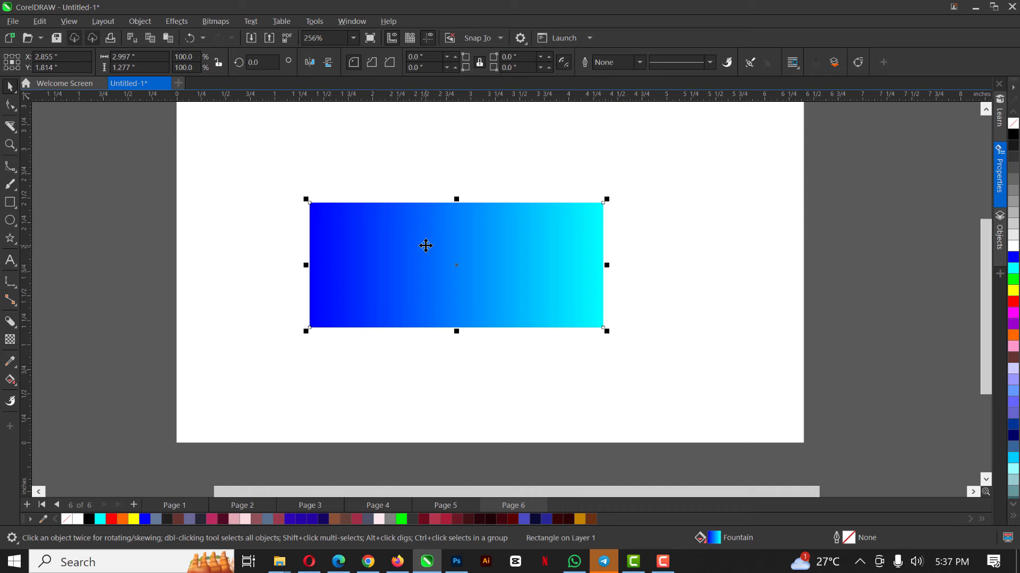
key(space)
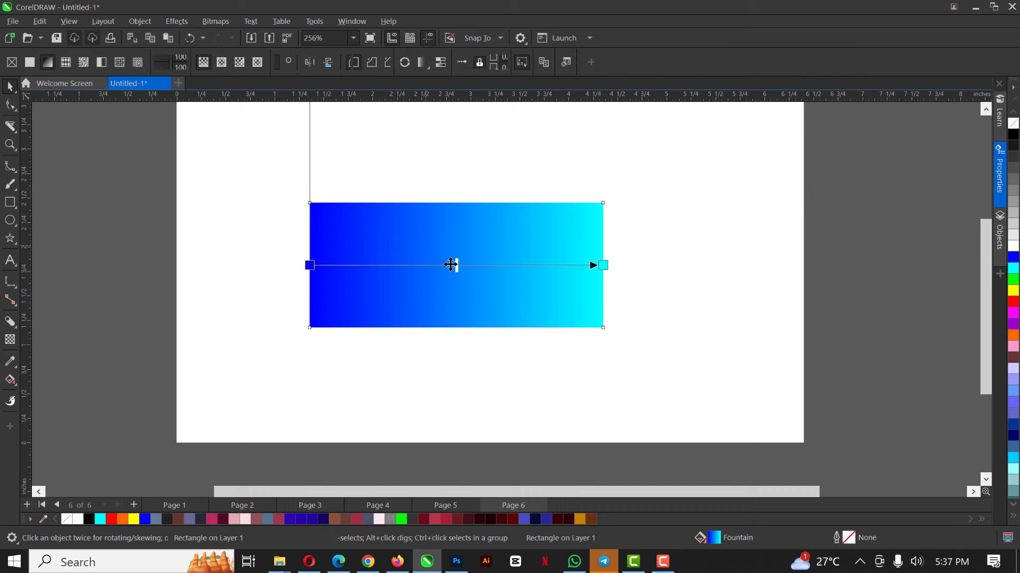
Add two intermediate colours to the gradient: a green node at about 41% and an orange node at about 77%
double_click(430, 265)
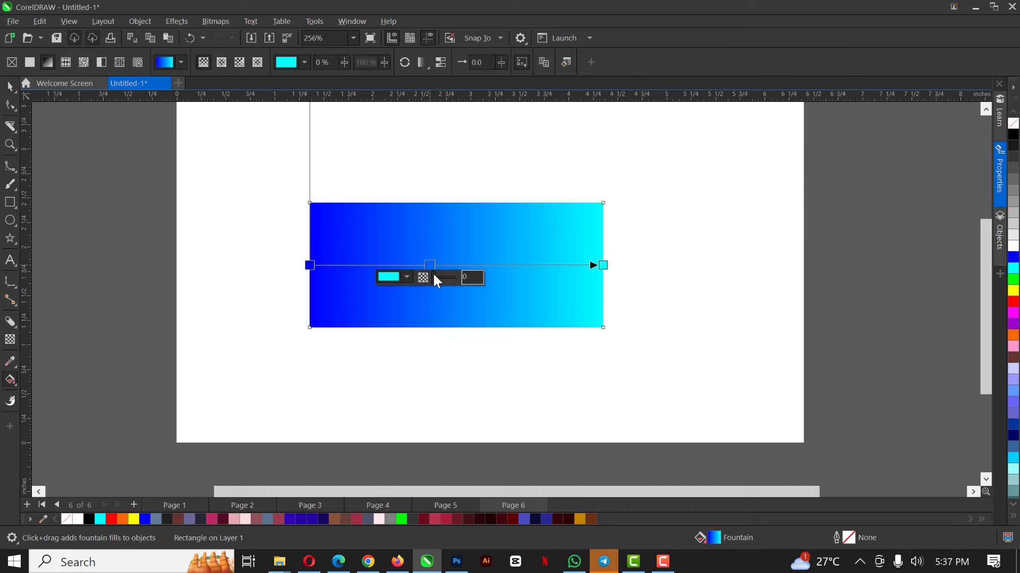
click(1013, 280)
double_click(535, 265)
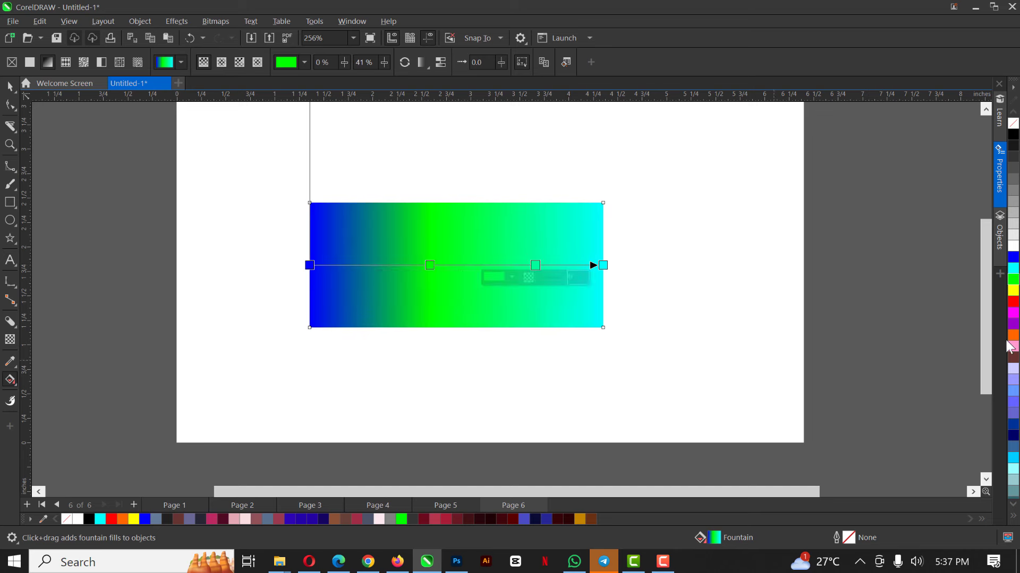
click(1014, 335)
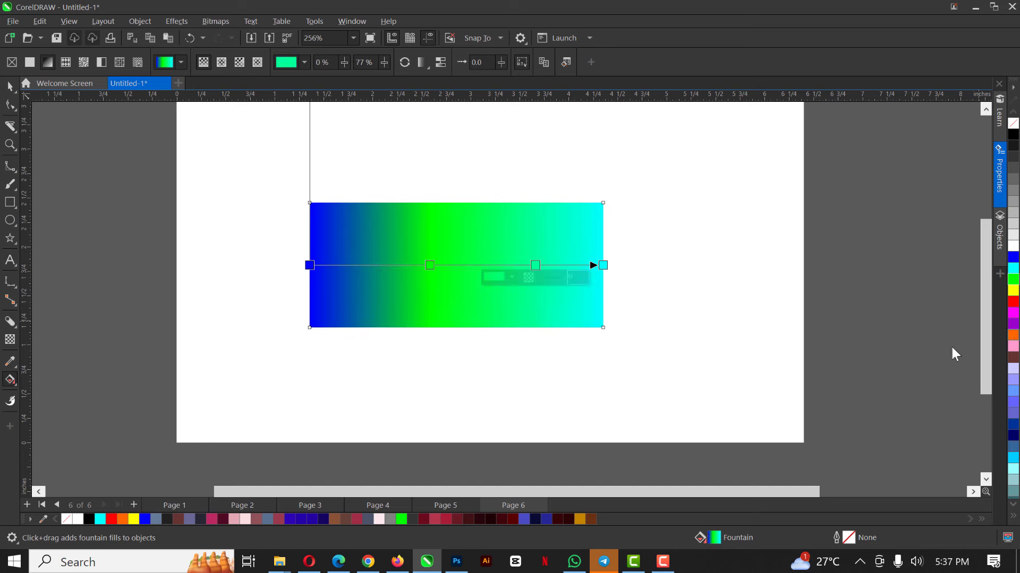
Recolour the gradient's 77% node to light periwinkle blue and its 41% node to sky blue
click(537, 265)
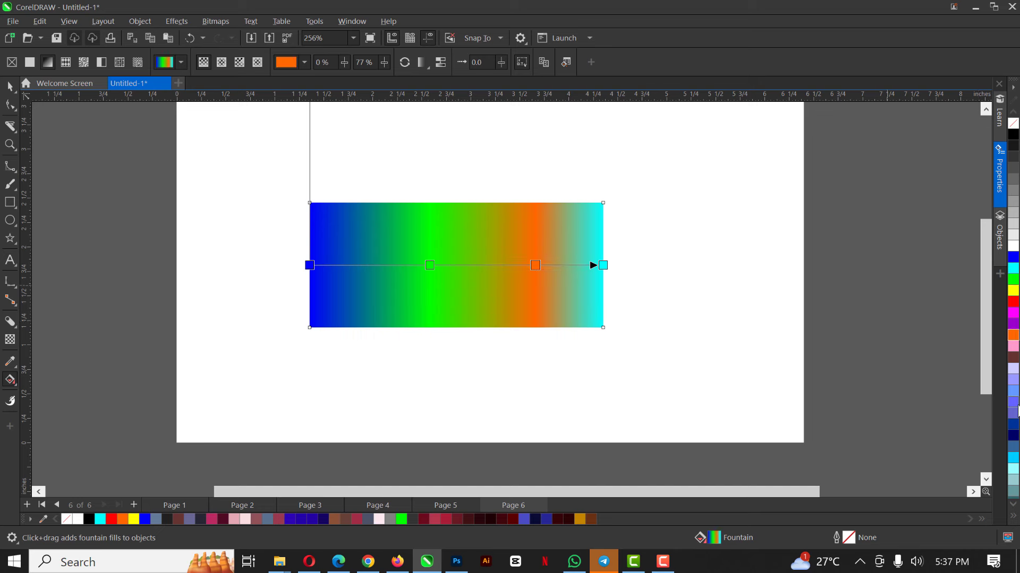
click(1014, 391)
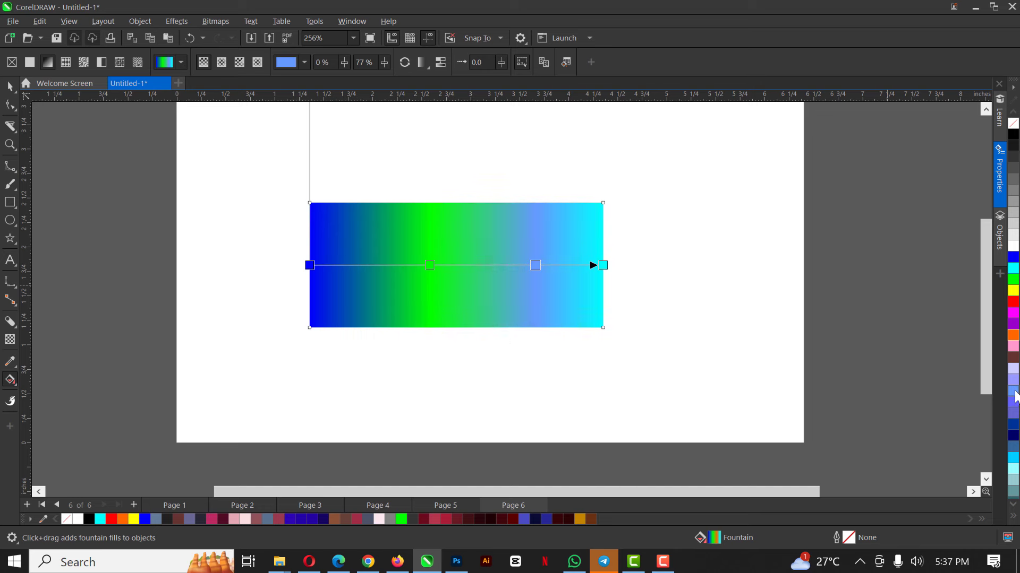
click(429, 266)
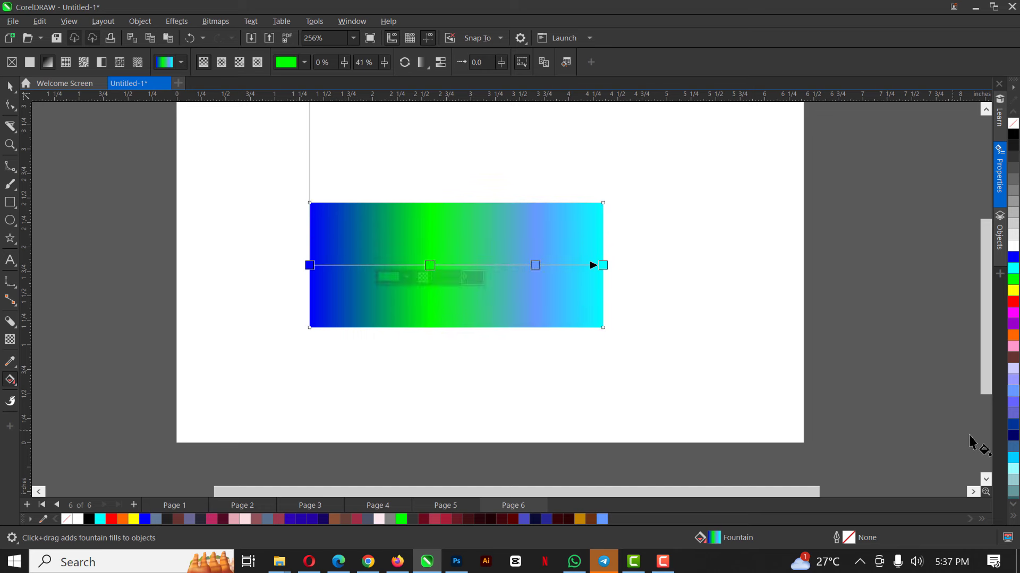
click(1013, 458)
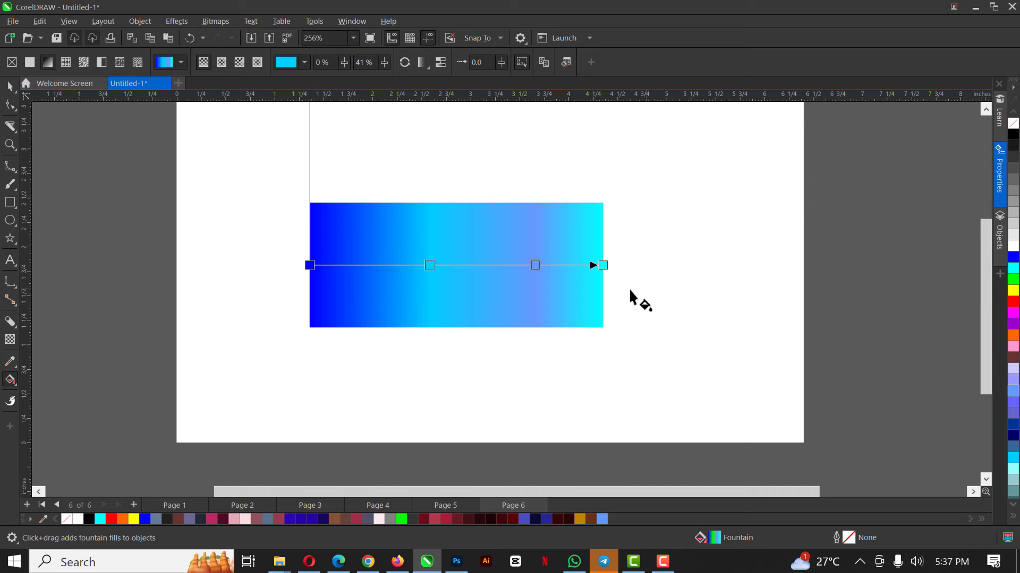
Fill the rectangle with black and reapply the fountain fill so the gradient starts from black
key(space)
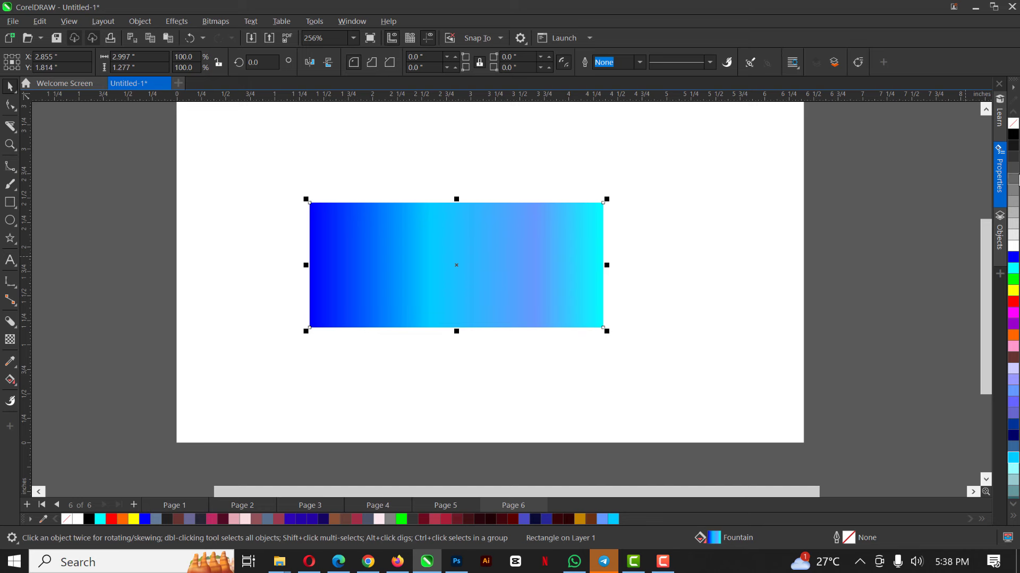
click(1013, 134)
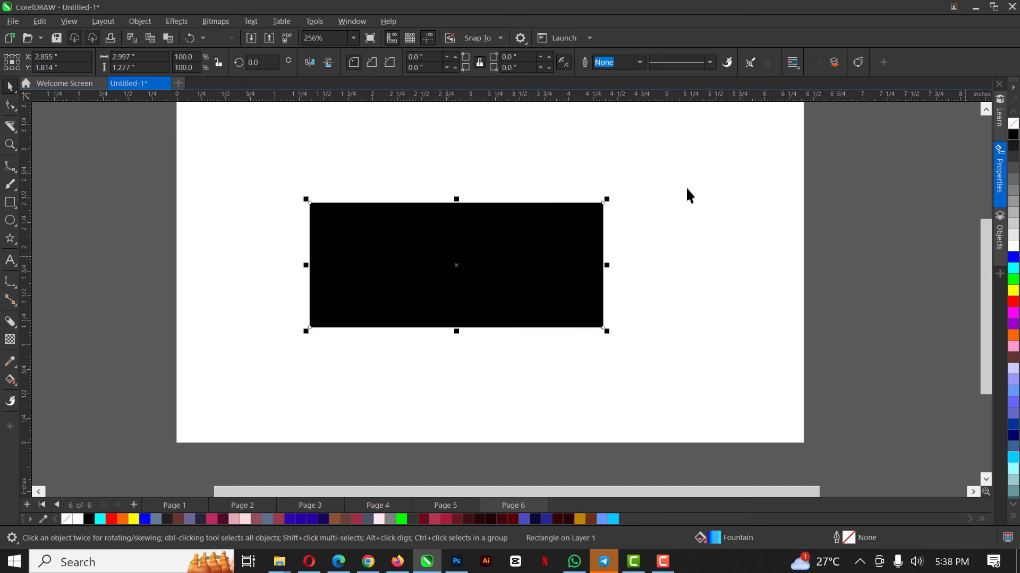
click(9, 381)
click(75, 381)
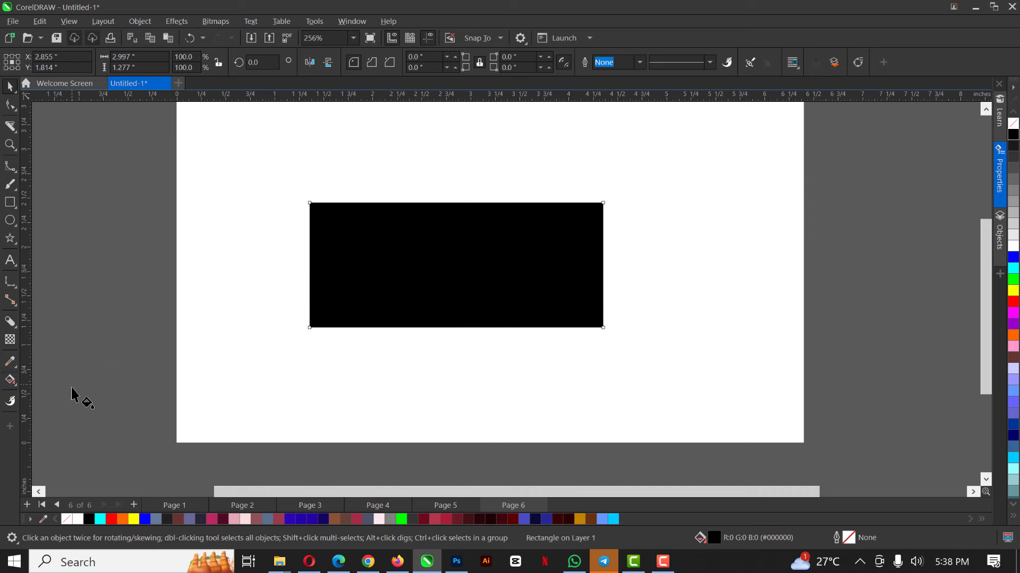
click(53, 68)
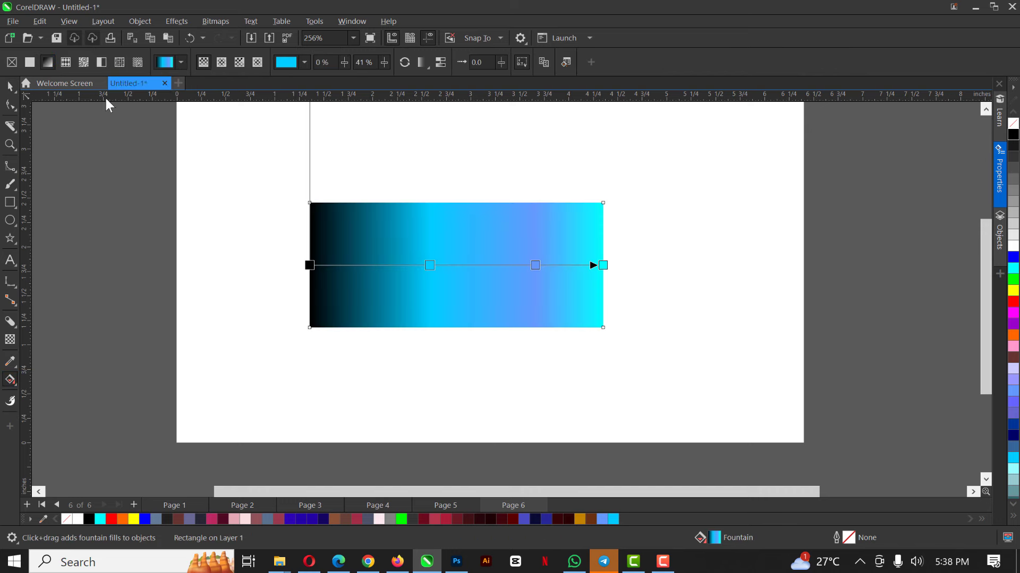
Delete both intermediate colour nodes, leaving a gradient from black to cyan
click(428, 266)
key(Delete)
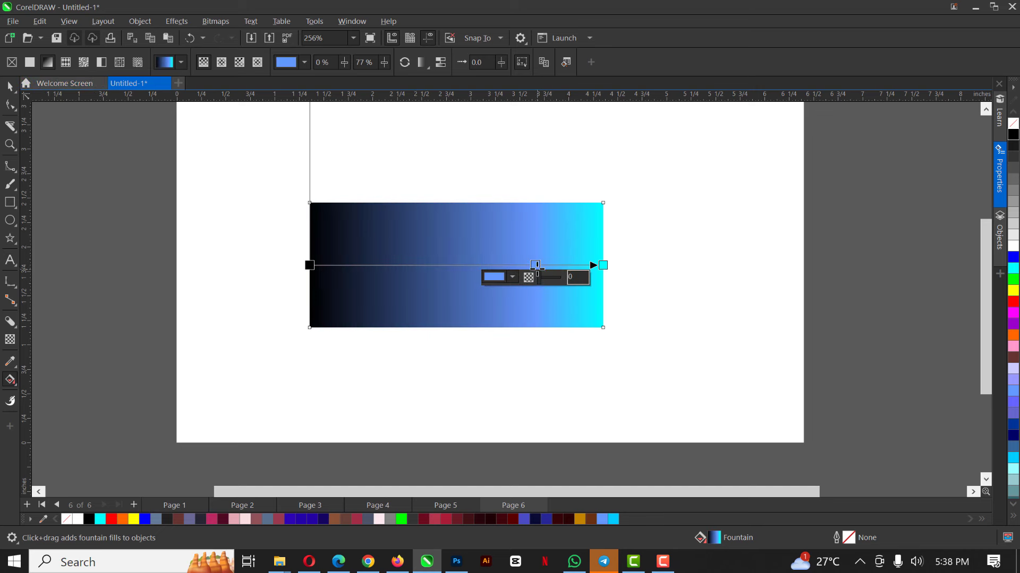
key(Delete)
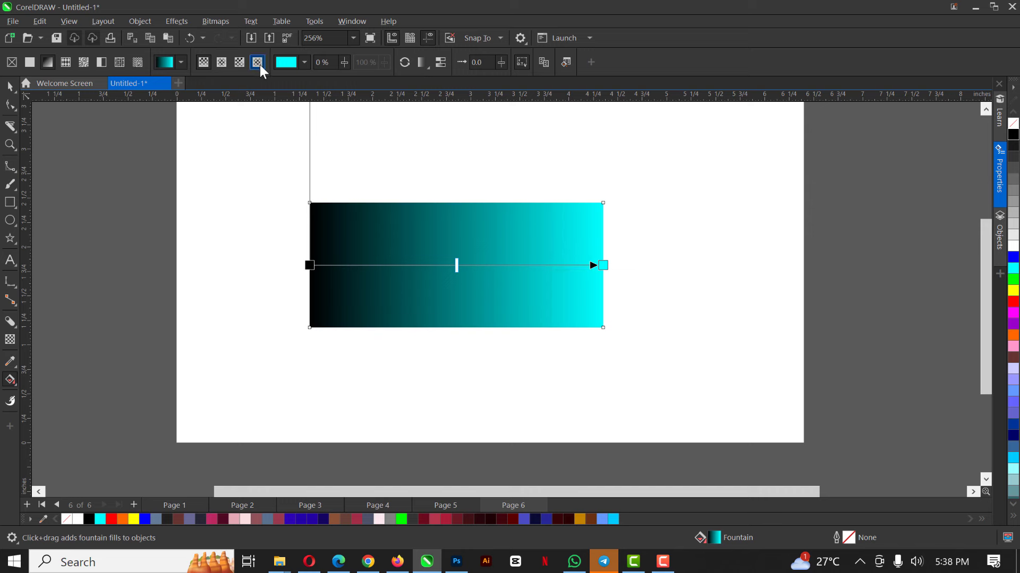
Change the rectangle's fill to an elliptical fountain fill and stretch its height beyond the rectangle until it is nearly circular
click(181, 63)
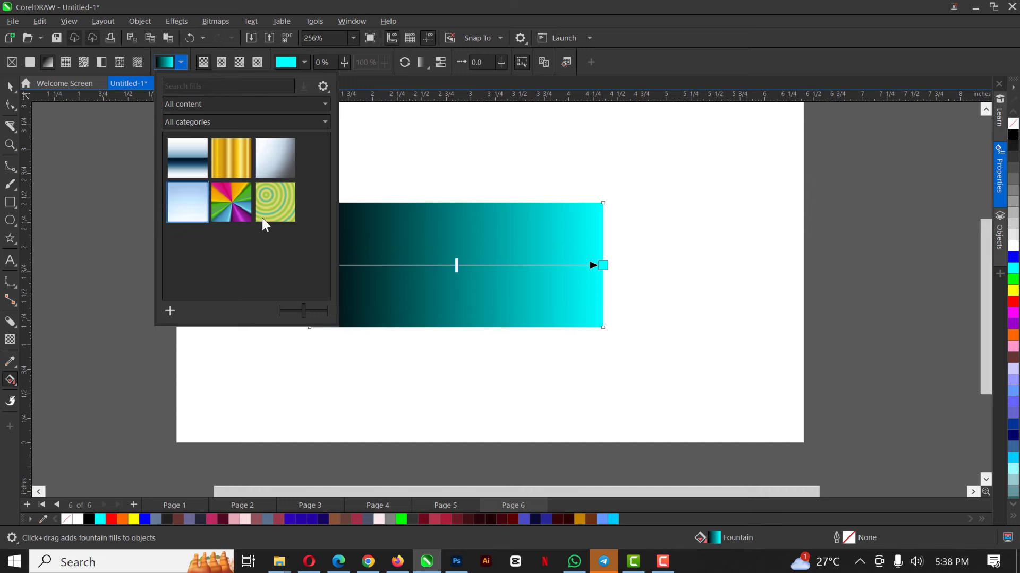
click(386, 183)
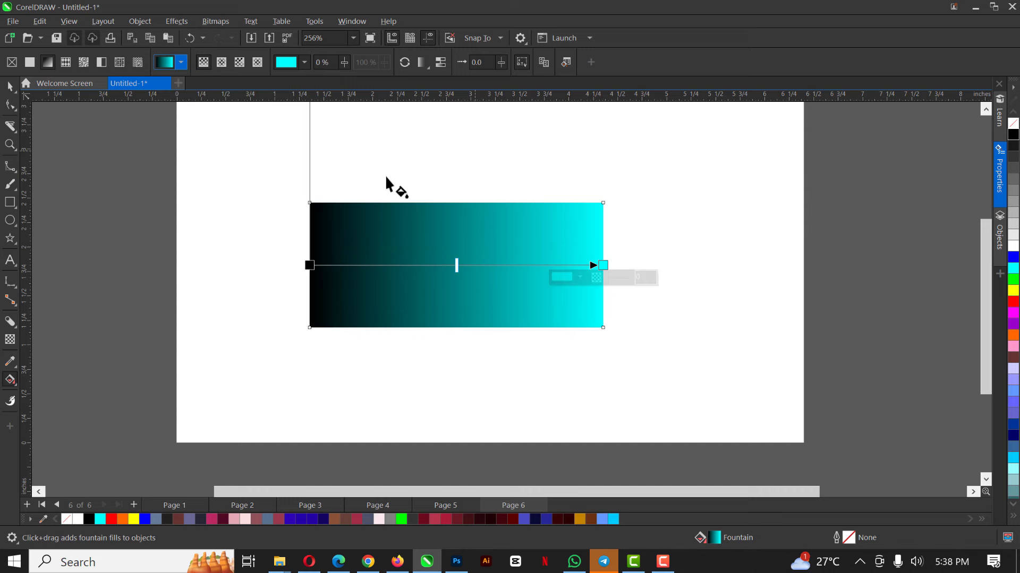
click(223, 62)
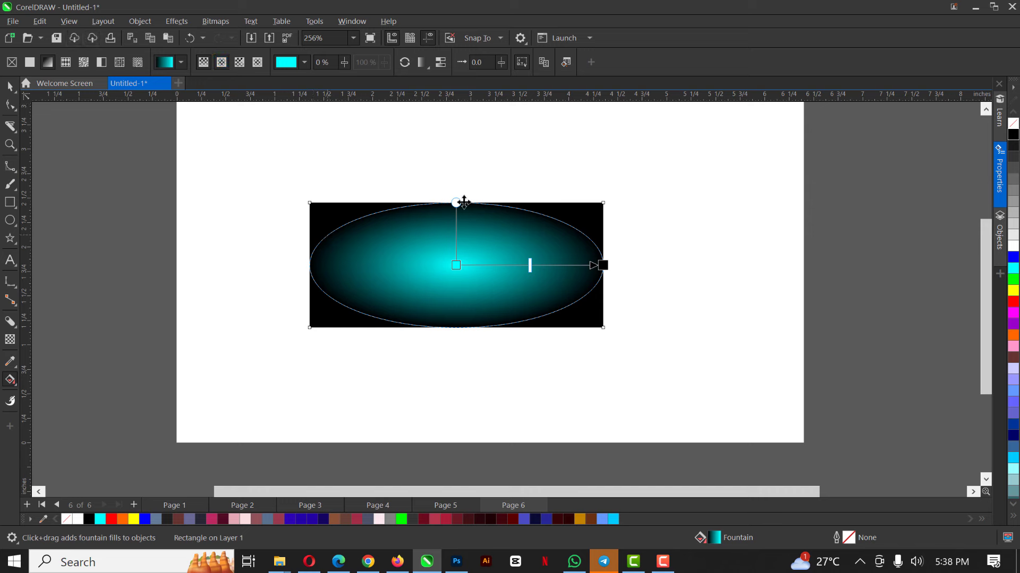
drag(457, 204, 463, 132)
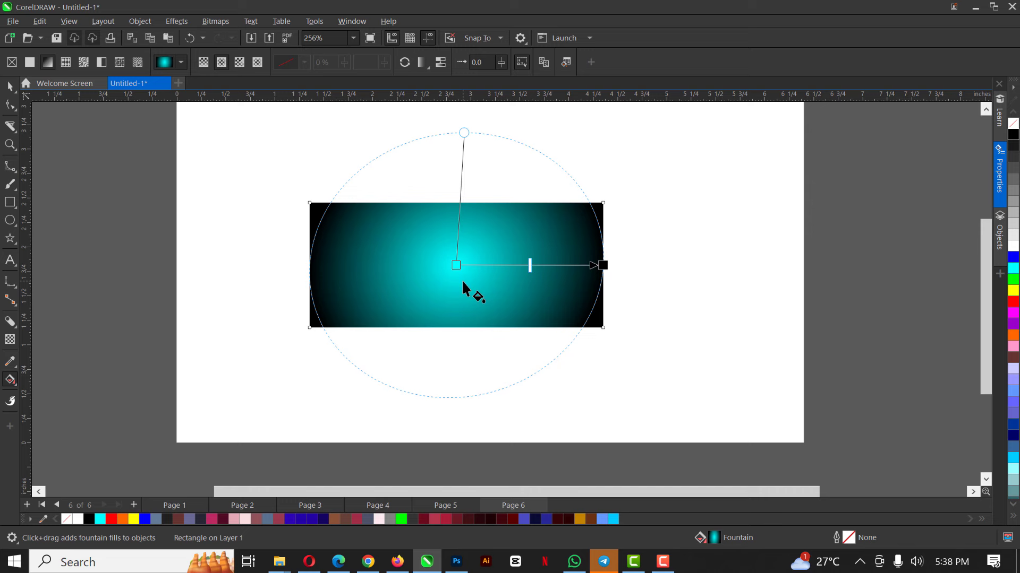
Smooth the colour transition of the elliptical gradient and set its arrangement to Default Fountain Fill
click(441, 63)
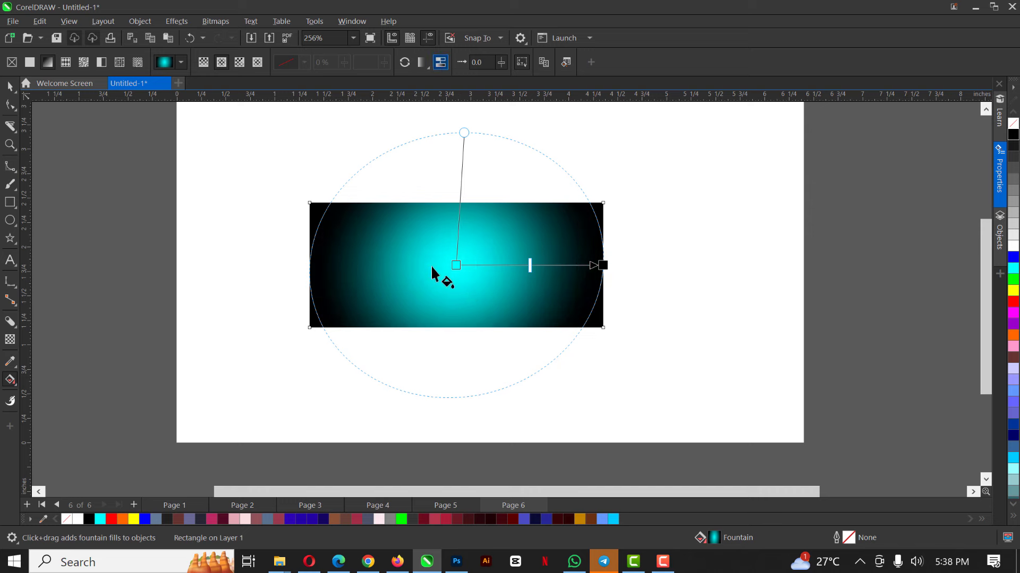
click(422, 63)
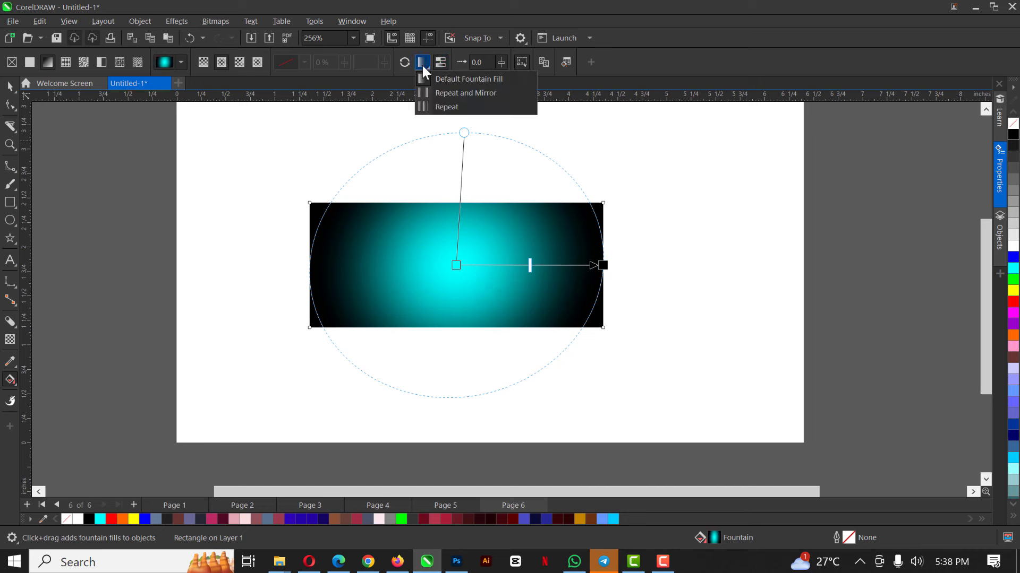
click(445, 80)
click(426, 60)
click(448, 80)
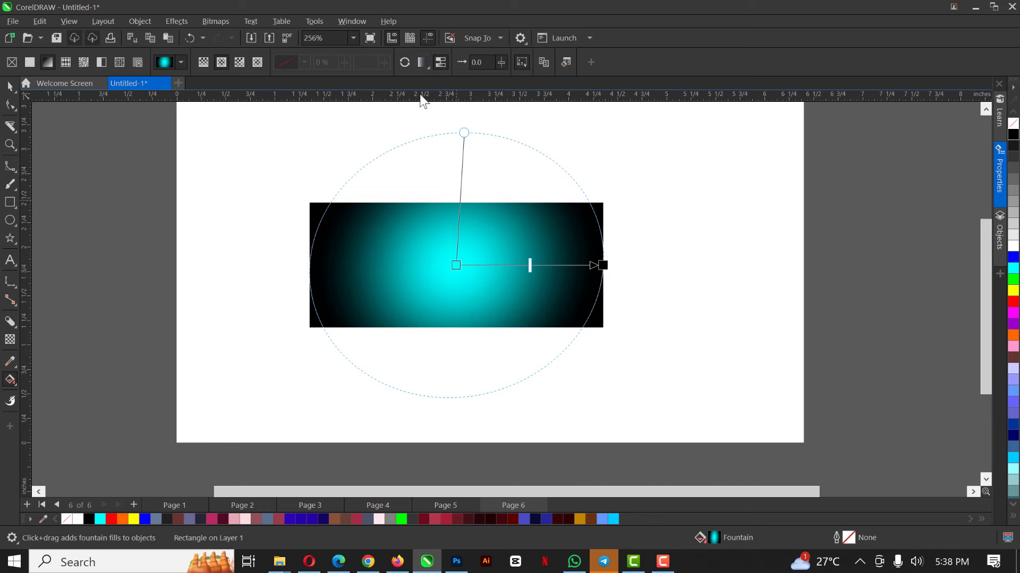
Reverse the elliptical gradient's colours and undo the reversal
click(408, 62)
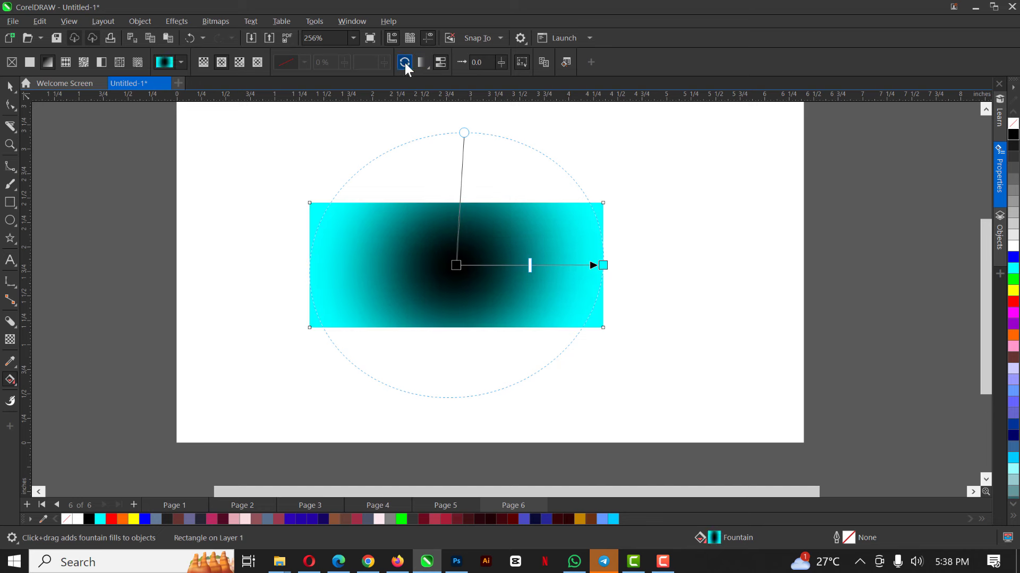
key(ctrl+z)
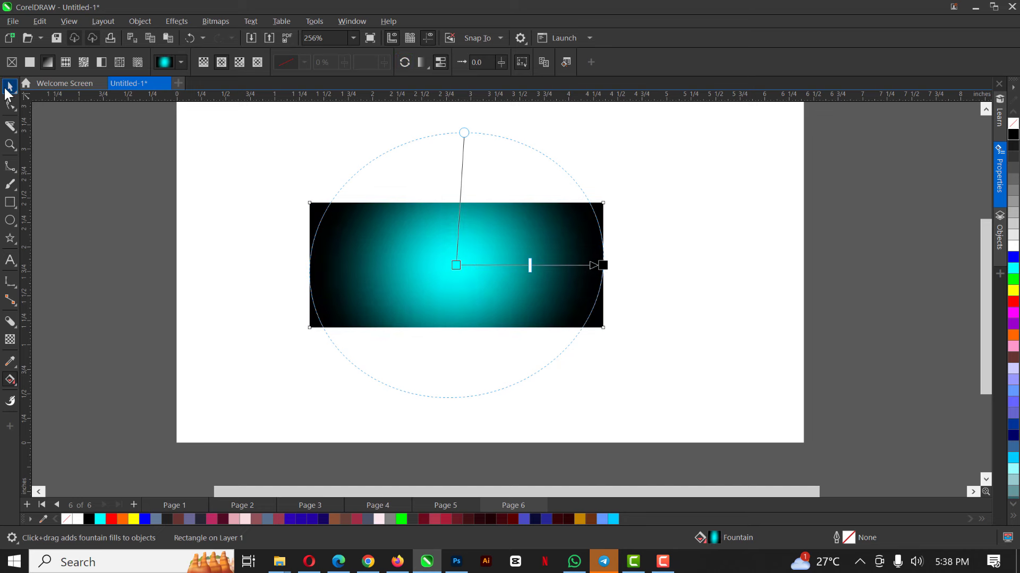
click(10, 86)
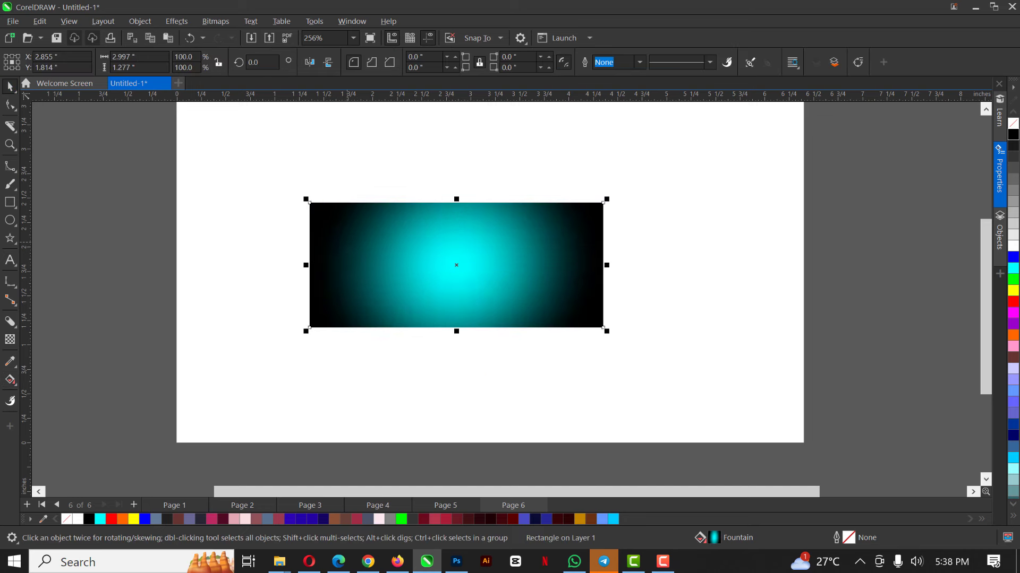
Delete the gradient rectangle from Page 6
click(12, 377)
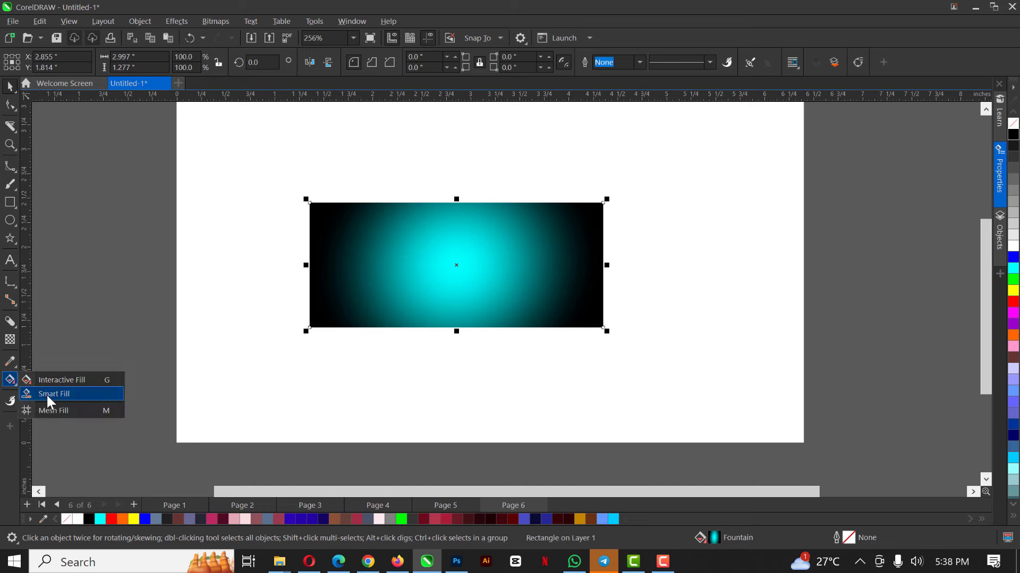
click(9, 86)
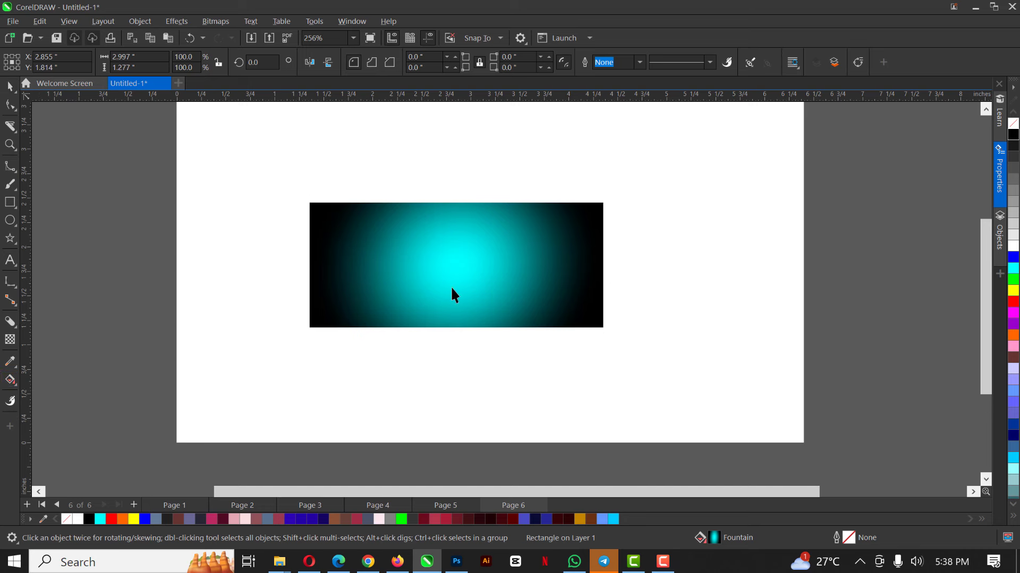
click(451, 286)
key(Delete)
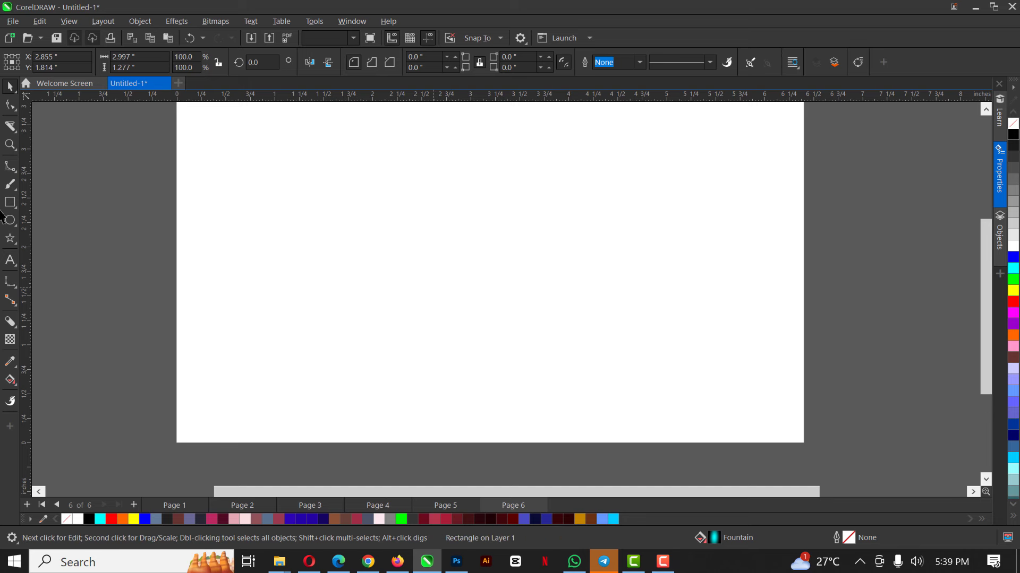
Draw a rectangle about 1.001 by 1.196 inches and a second one about 0.615 by 1.129 inches overlapping its lower-right corner
click(11, 204)
drag(400, 210, 476, 288)
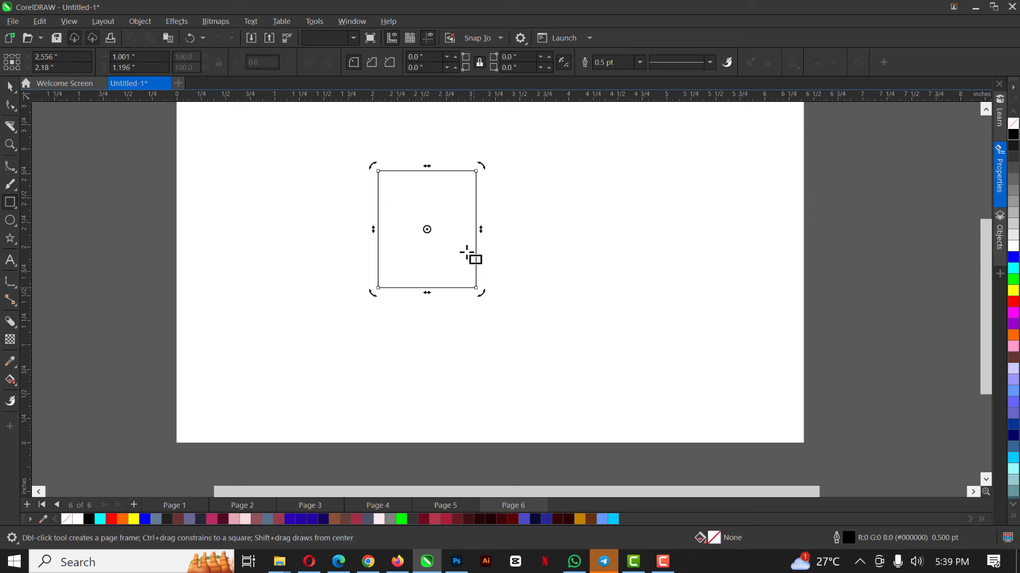
scroll(465, 250, up, 2)
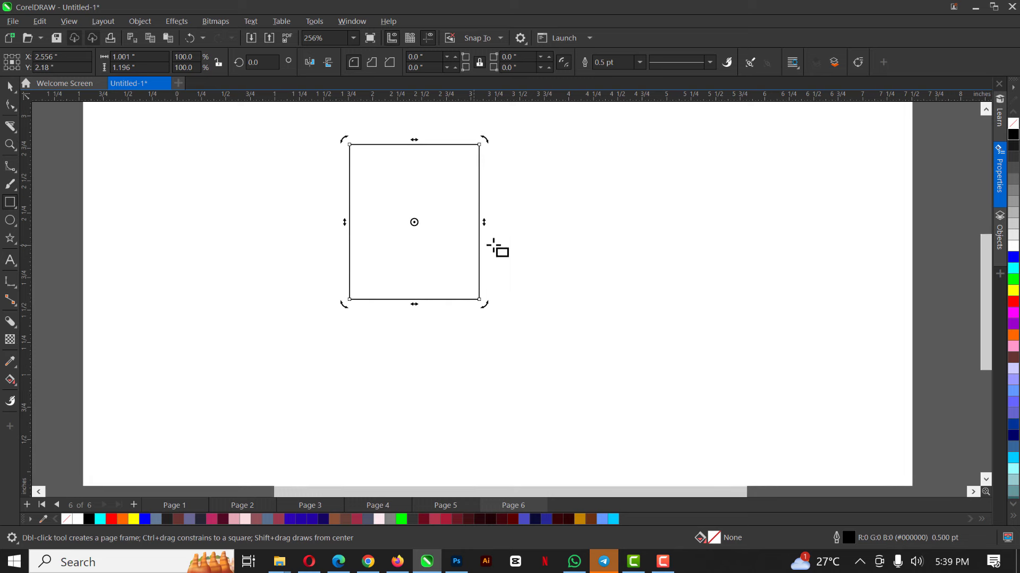
drag(504, 239, 424, 386)
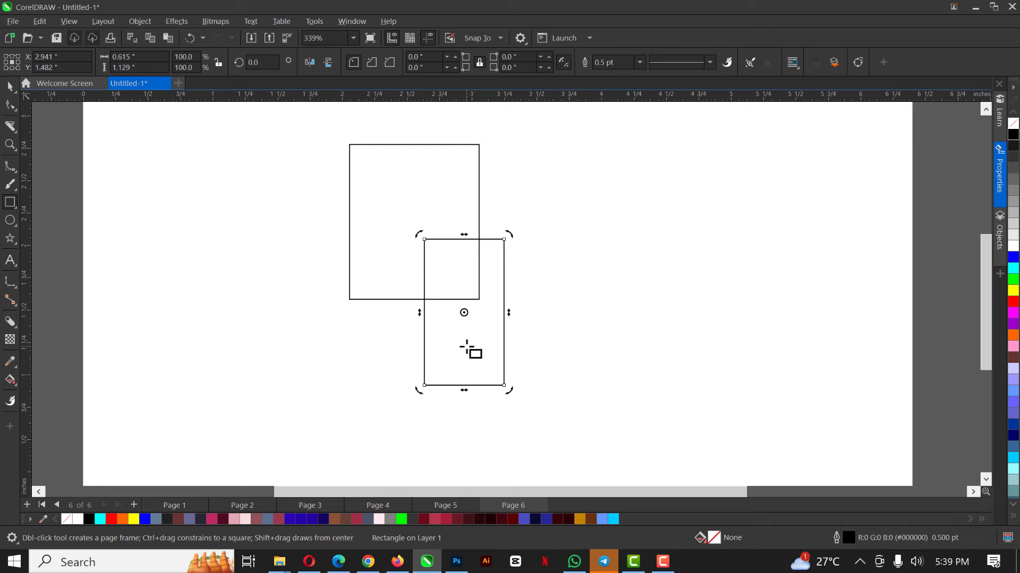
Use Smart Fill to fill the overlap of the two rectangles with slate blue (C40 M20 Y0 K40)
click(10, 386)
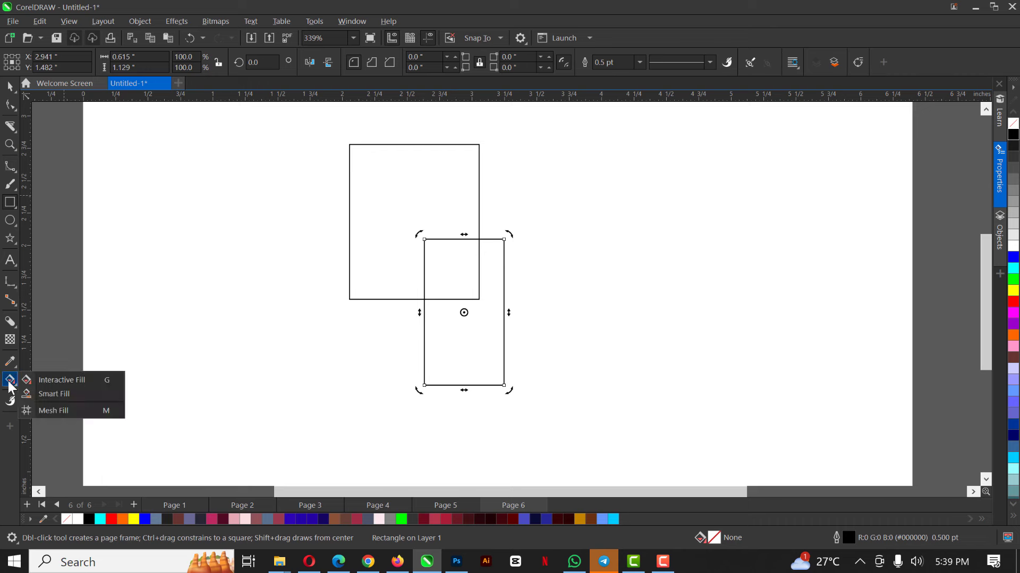
click(66, 397)
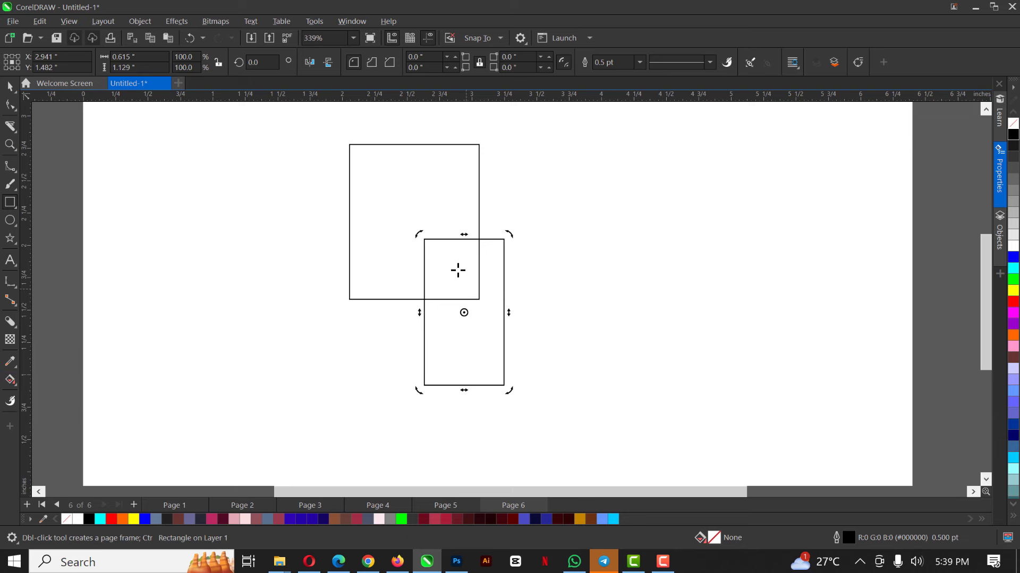
click(457, 269)
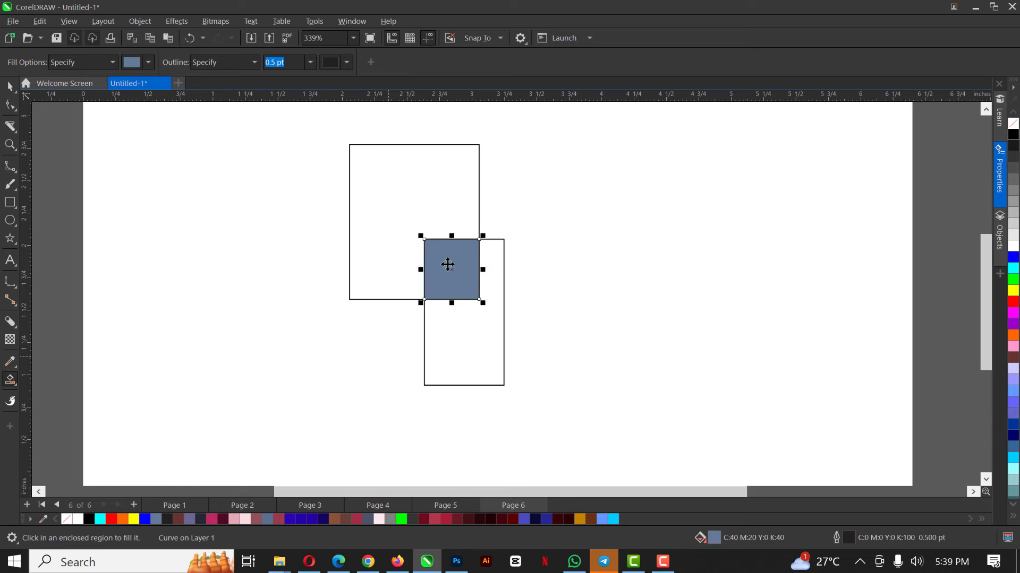
Move the filled overlap piece away to the left of the rectangles, and undo both the move and the Smart Fill
key(space)
drag(446, 264, 204, 253)
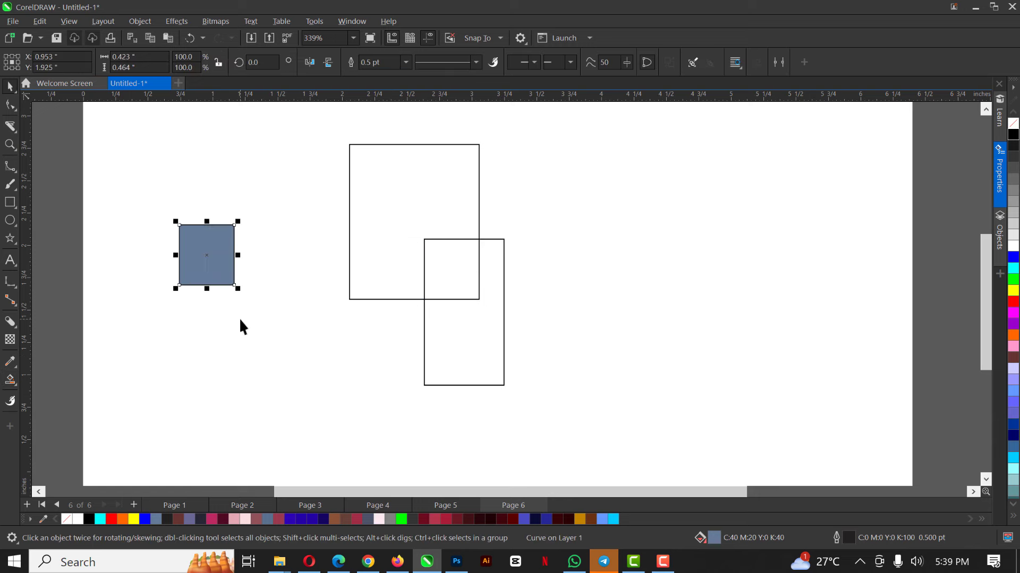
key(ctrl+z)
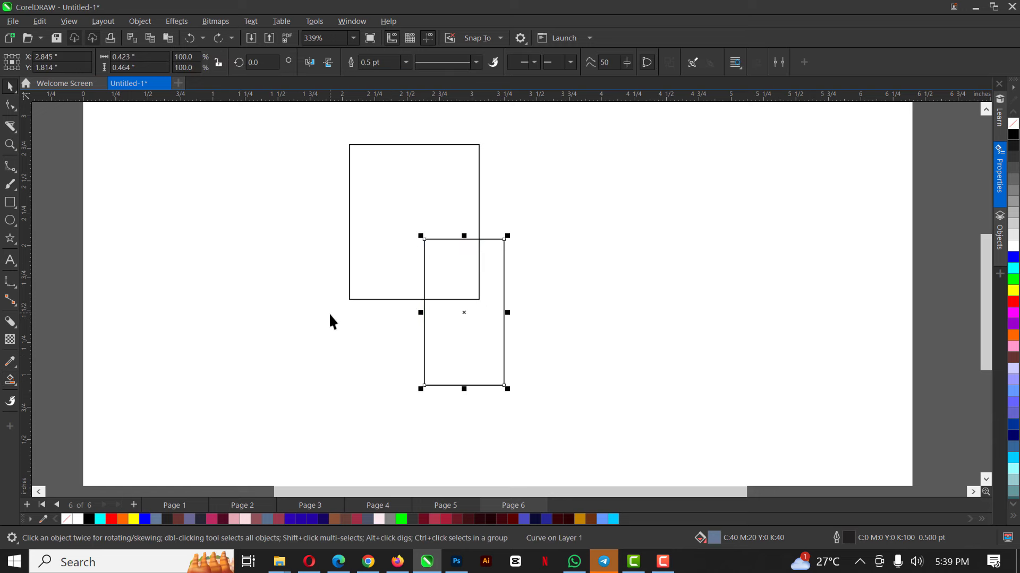
key(ctrl+z)
Use Smart Fill to fill the lower rectangle's remainder, the overlap and the upper rectangle's remainder with slate blue (C40 M20 Y0 K40)
key(space)
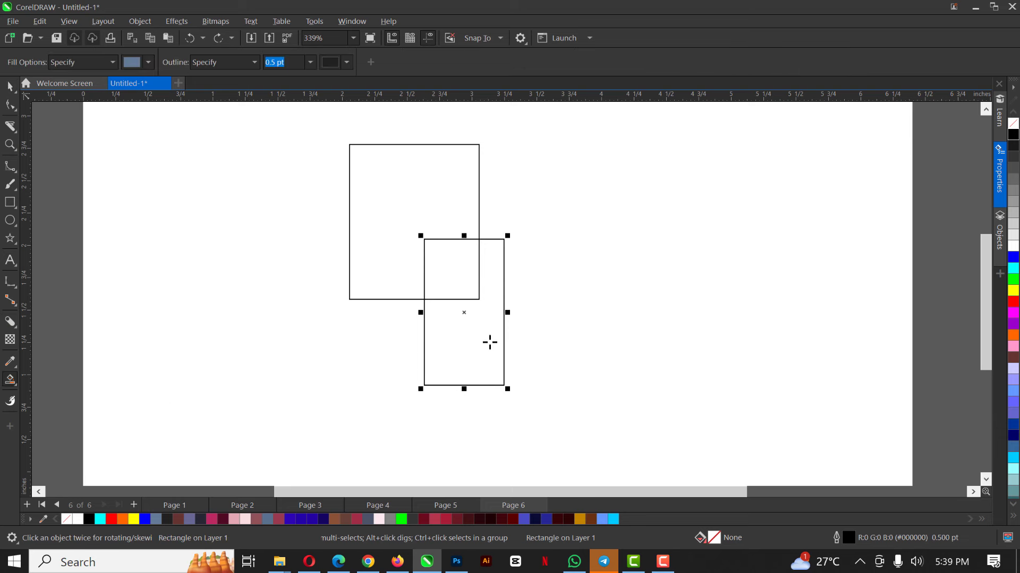
click(489, 342)
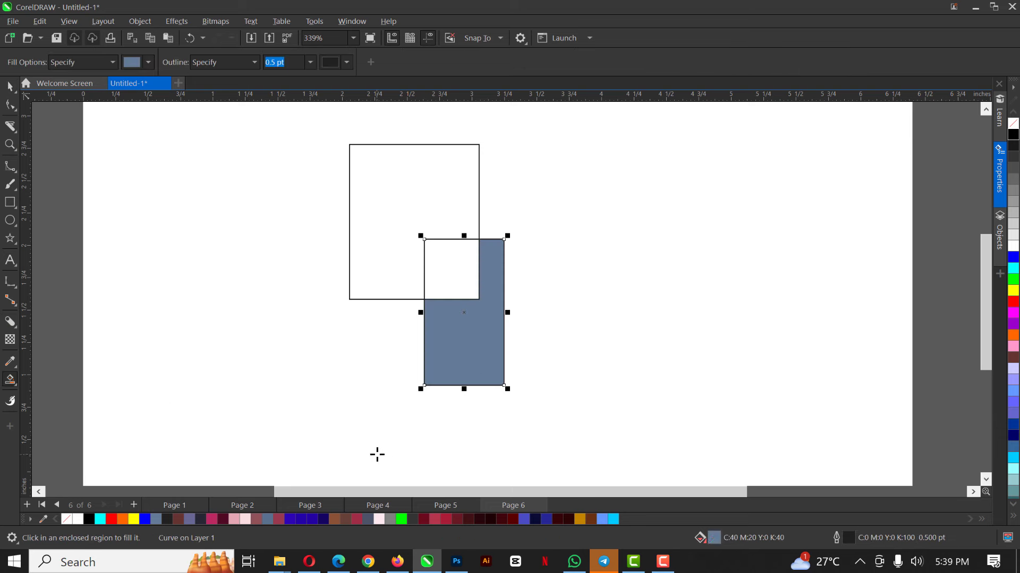
click(448, 264)
key(space)
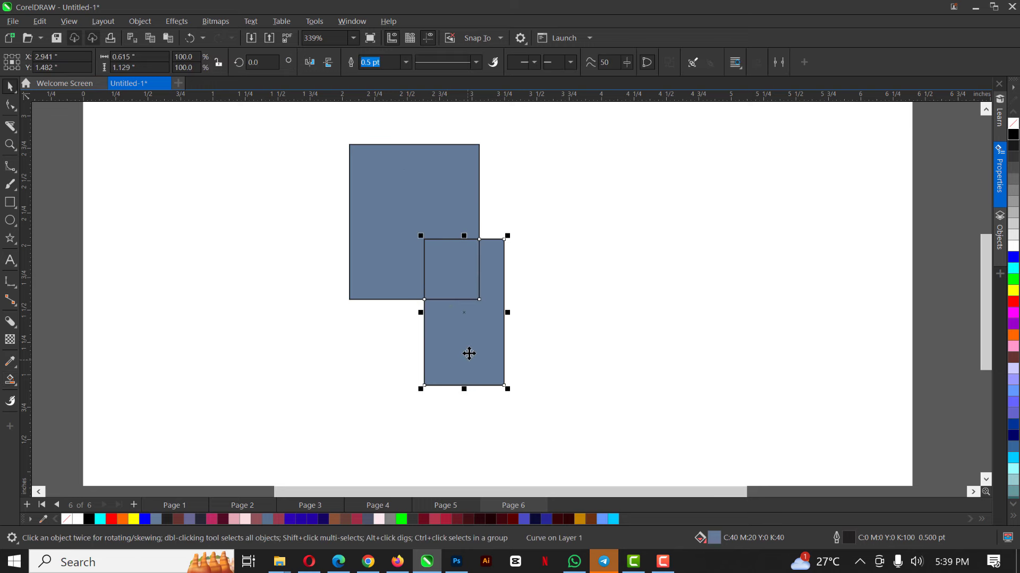
Move the three filled pieces off the original rectangles and space them apart diagonally with the small square in the middle
drag(469, 353, 647, 322)
click(384, 220)
drag(384, 219, 502, 169)
click(436, 285)
drag(436, 285, 562, 251)
click(627, 317)
drag(627, 317, 601, 321)
Delete the two original unfilled rectangles, keeping only the three filled pieces
click(423, 284)
shift+click(387, 206)
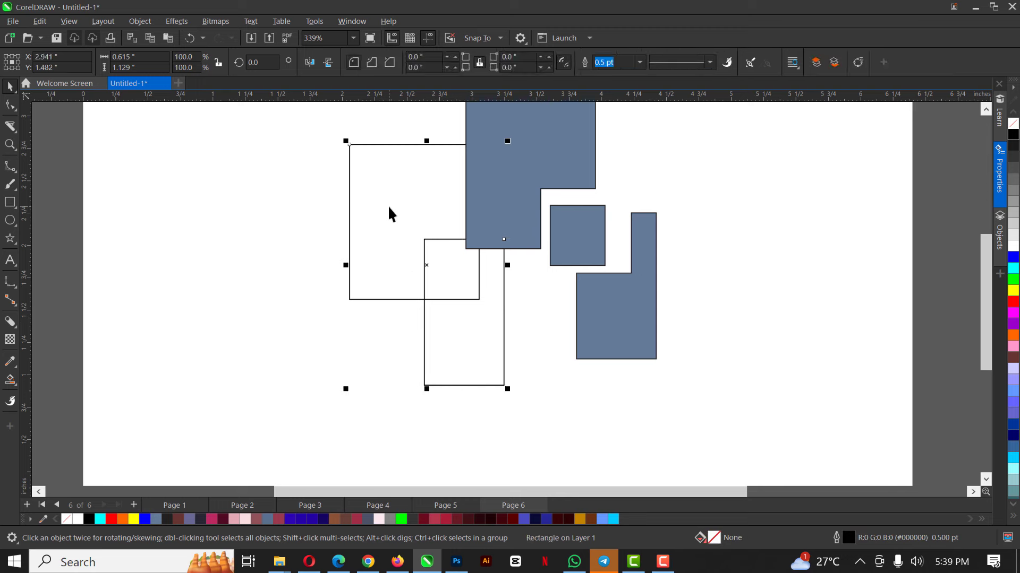
key(Delete)
Select the three filled pieces and move them together to the middle of the page, centred at about X 3.038, Y 1.876 inches
scroll(468, 228, down, 3)
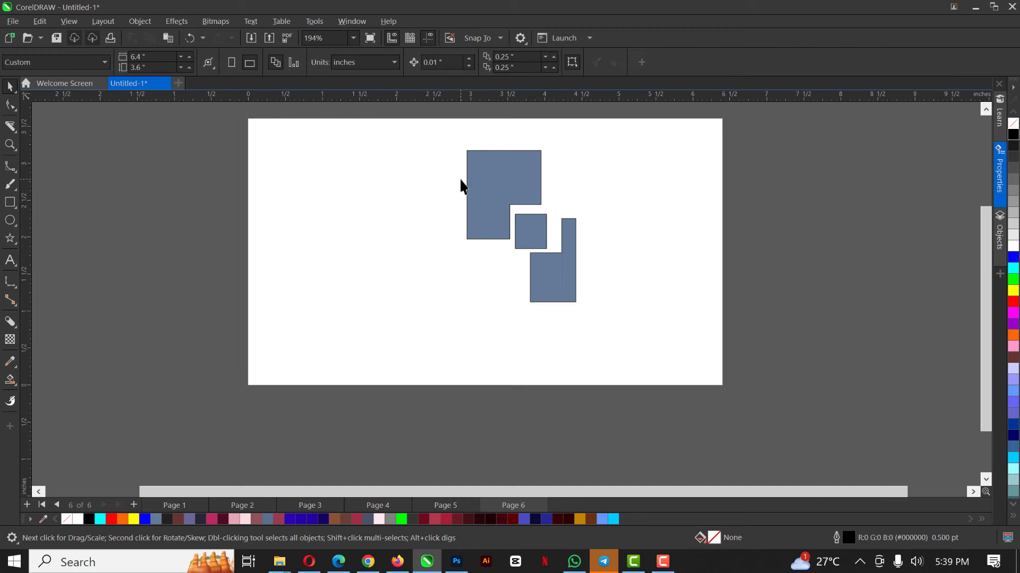
drag(439, 120, 611, 321)
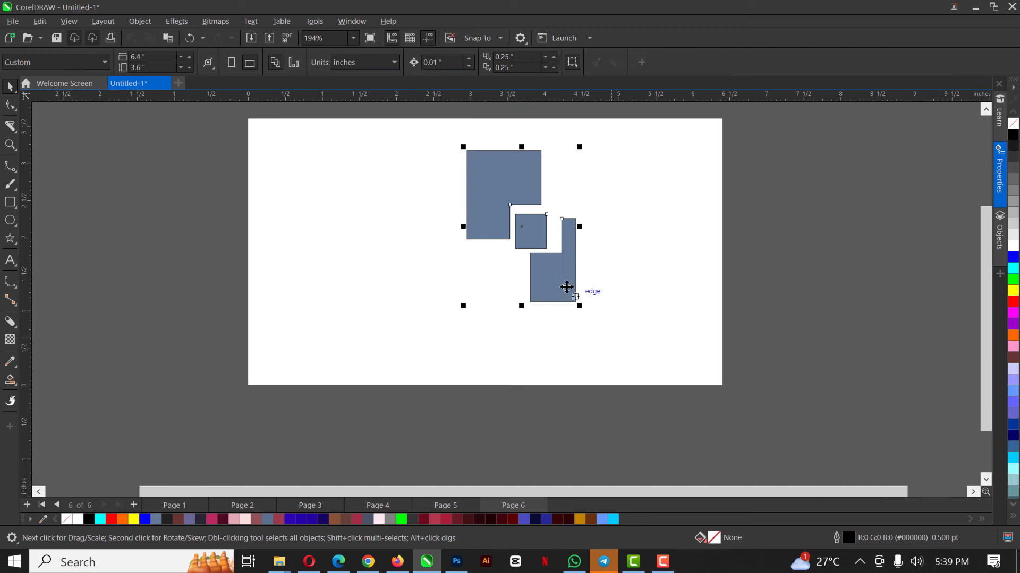
drag(565, 287, 514, 307)
Rotate the three selected pieces together to 270 degrees, remove their outlines and deselect them
scroll(480, 248, up, 3)
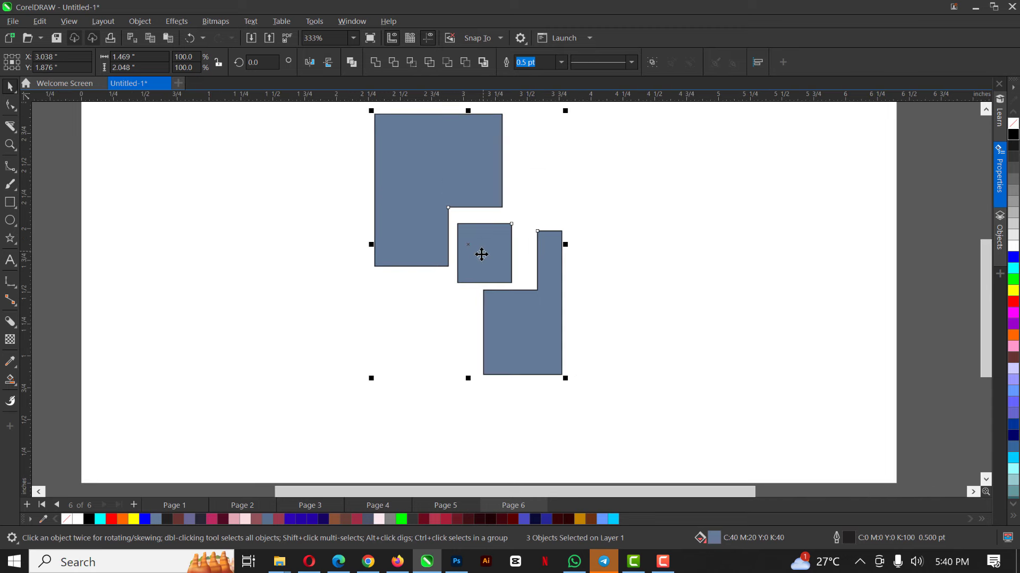
click(472, 180)
drag(548, 144, 560, 299)
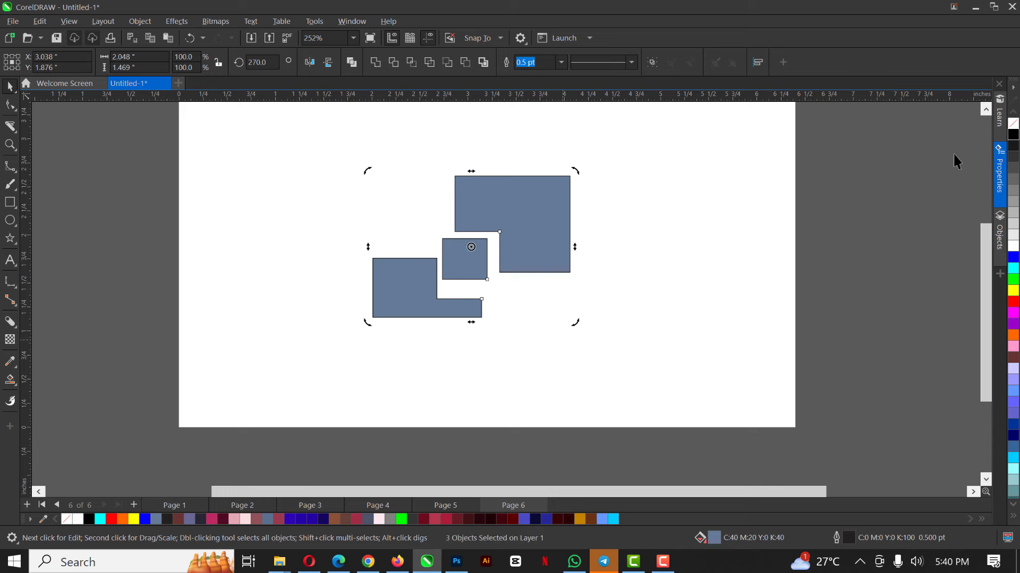
click(876, 231)
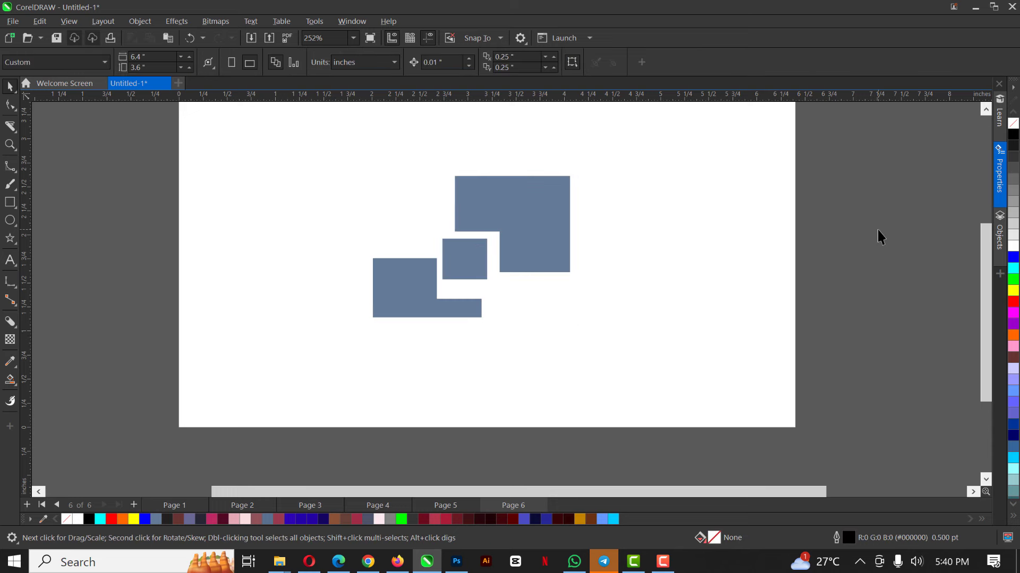